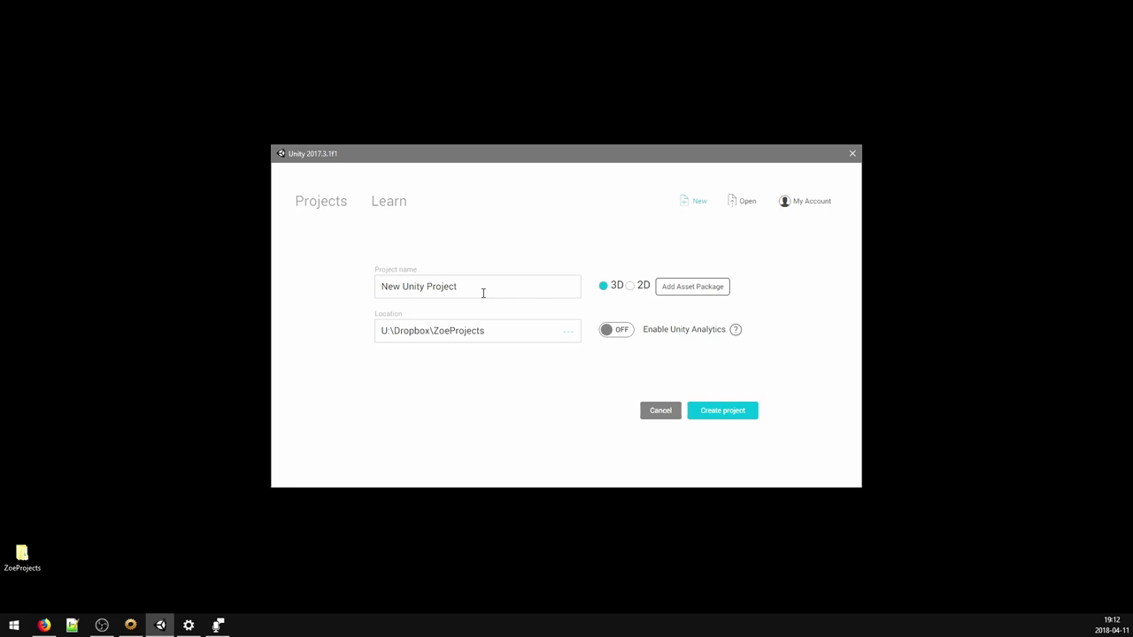
# - Name the new 3D Unity project CarRacing and create it
pyautogui.moveTo(483, 293); pyautogui.dragTo(346, 297)
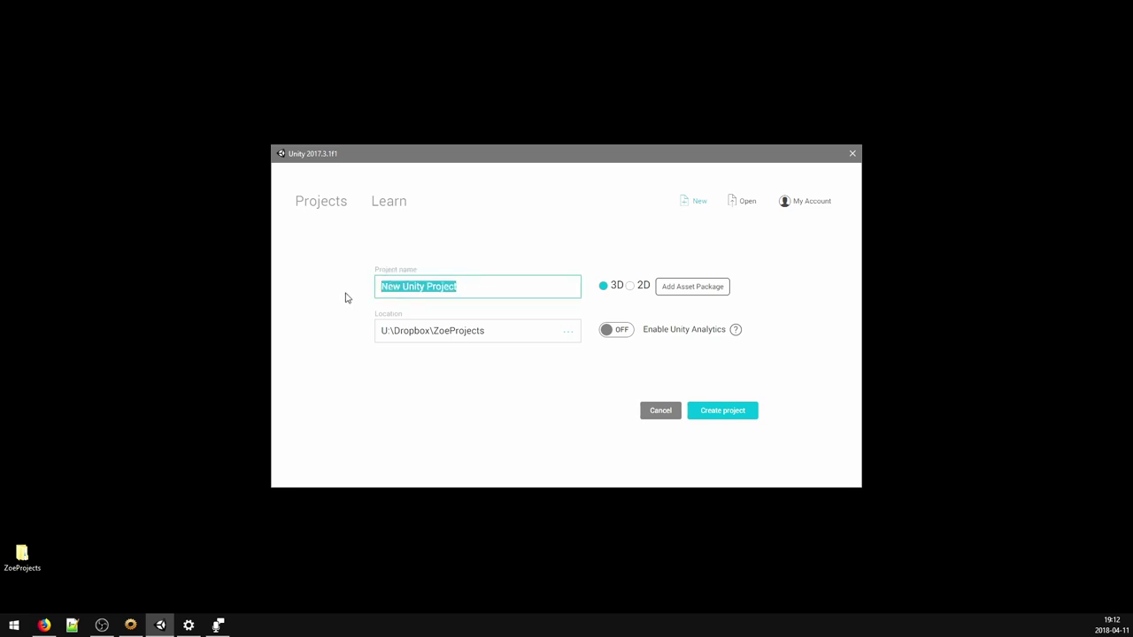
pyautogui.write('C')
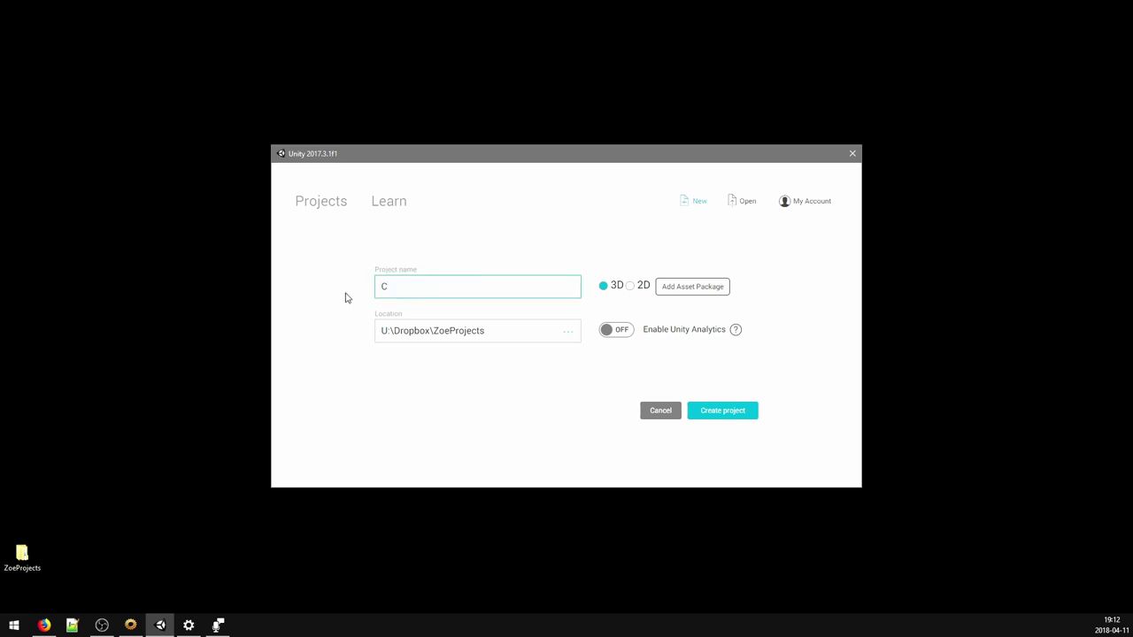
pyautogui.write('arRacing')
pyautogui.click(717, 415)
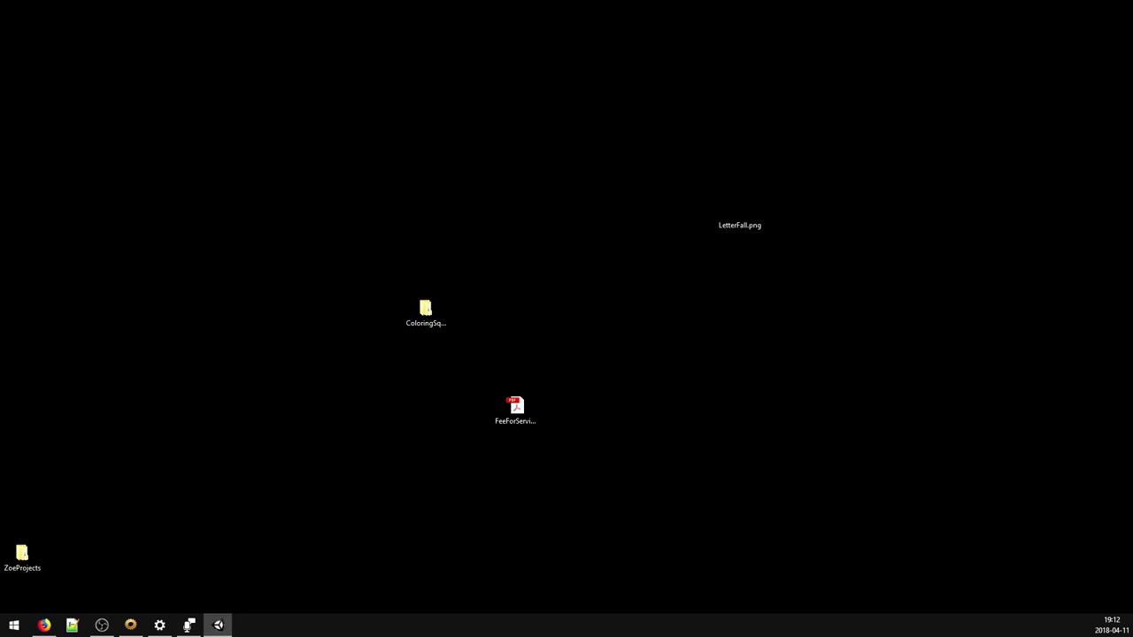
# - Move the CarRacing Unity editor window into view and maximize it
pyautogui.moveTo(1053, 108); pyautogui.dragTo(1132, 142)
pyautogui.moveTo(1132, 16); pyautogui.dragTo(791, 28)
pyautogui.doubleClick(792, 27)
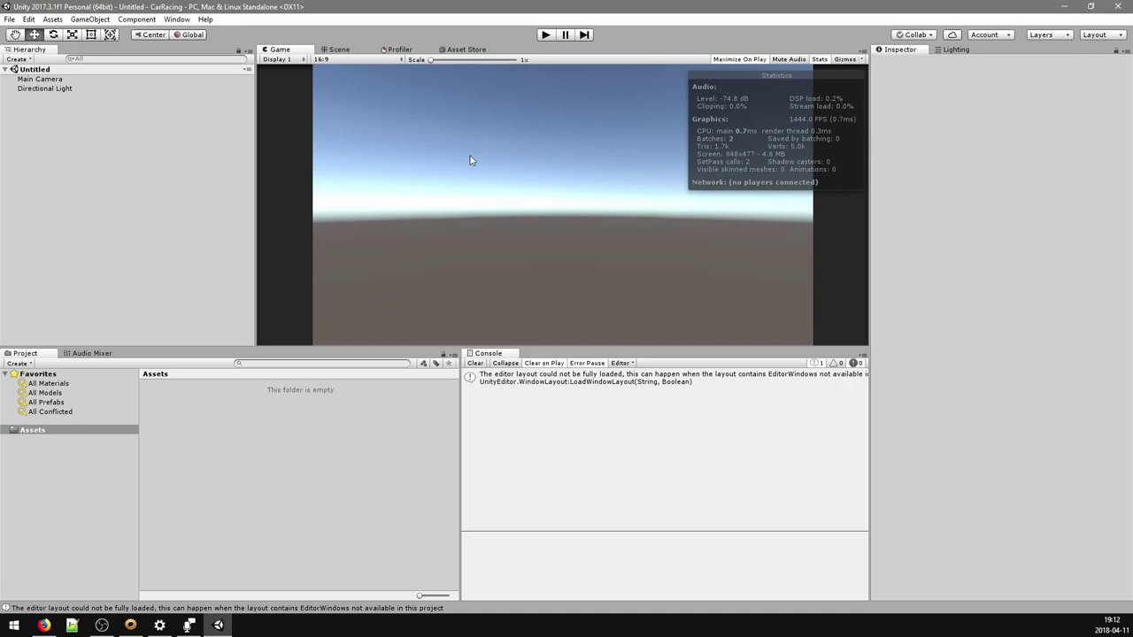
# - Switch to the Scene view, clear the console warning, and rotate the view with the gizmo
pyautogui.click(338, 50)
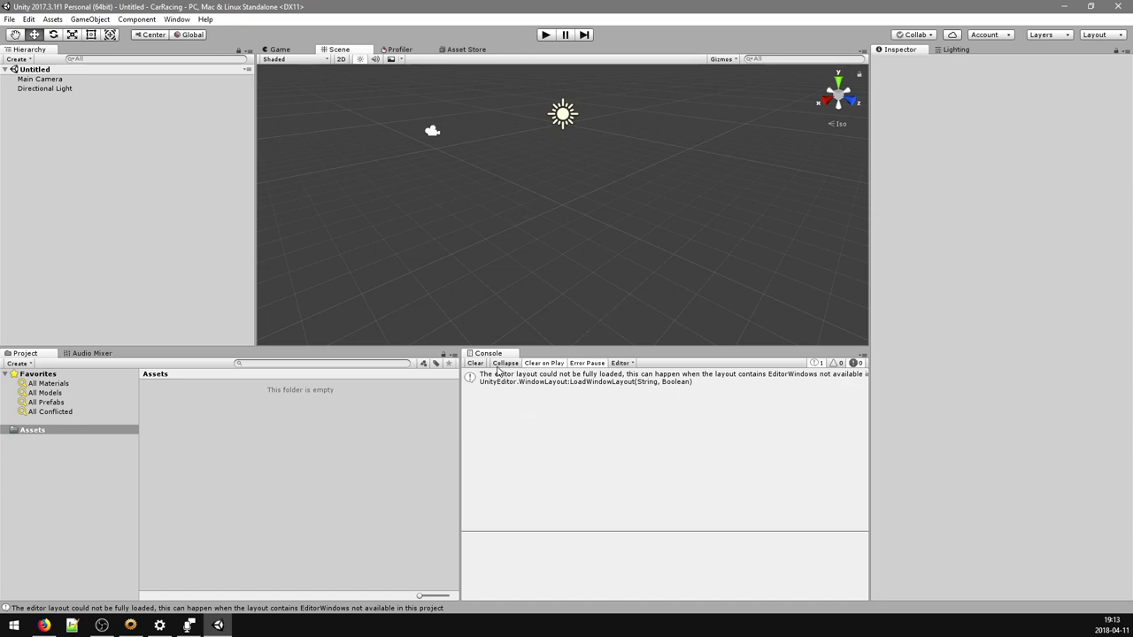
pyautogui.click(476, 363)
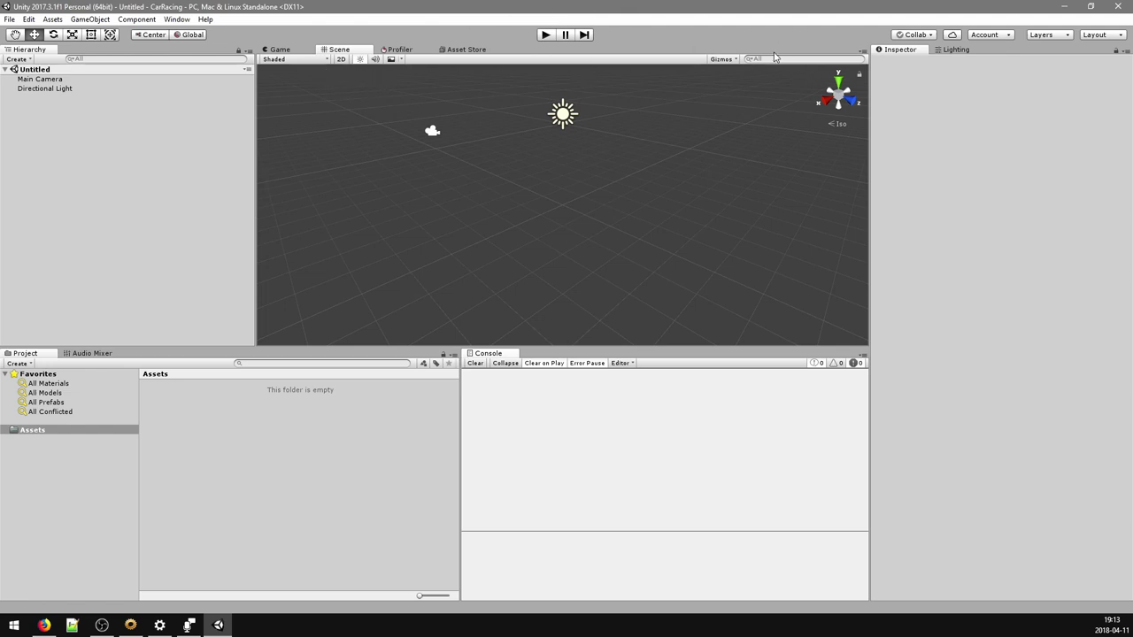
pyautogui.click(838, 104)
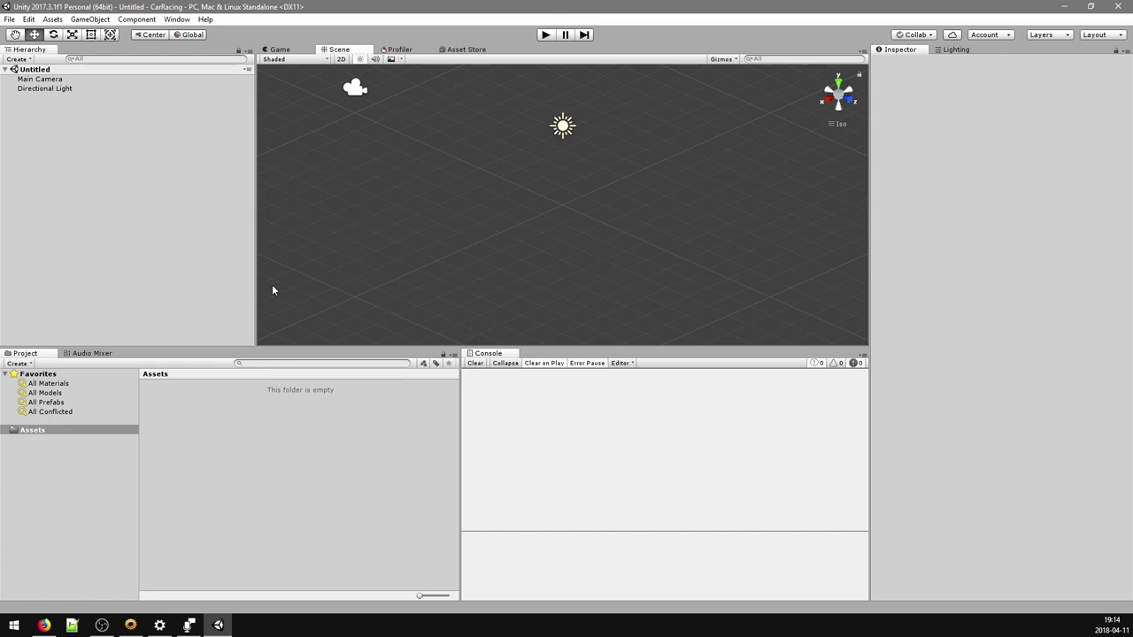
# - Rename Main Camera to MainCamera in the Hierarchy
pyautogui.click(117, 80)
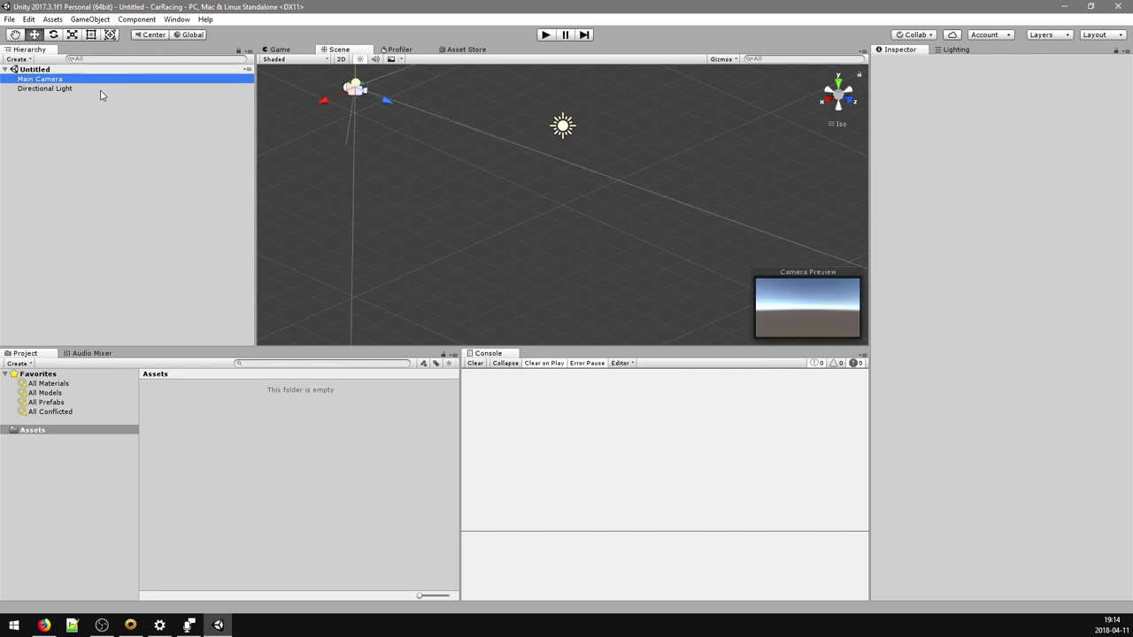
pyautogui.click(36, 82)
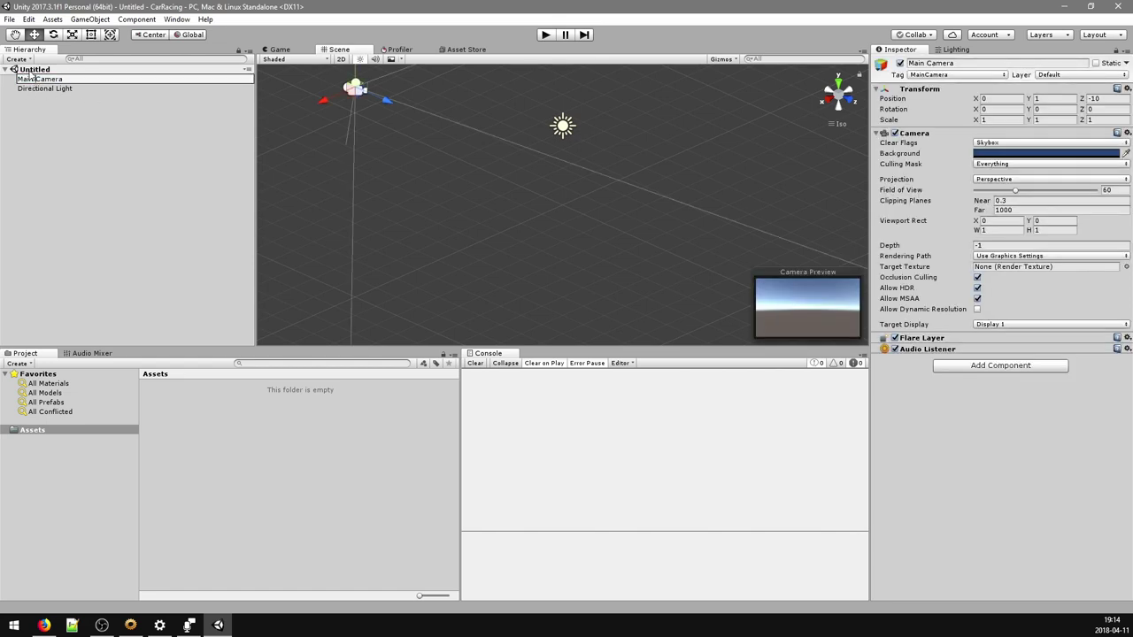
pyautogui.click(40, 78)
pyautogui.press('BackSpace')
# - Rename Directional Light to DirectionalLight
pyautogui.click(56, 88)
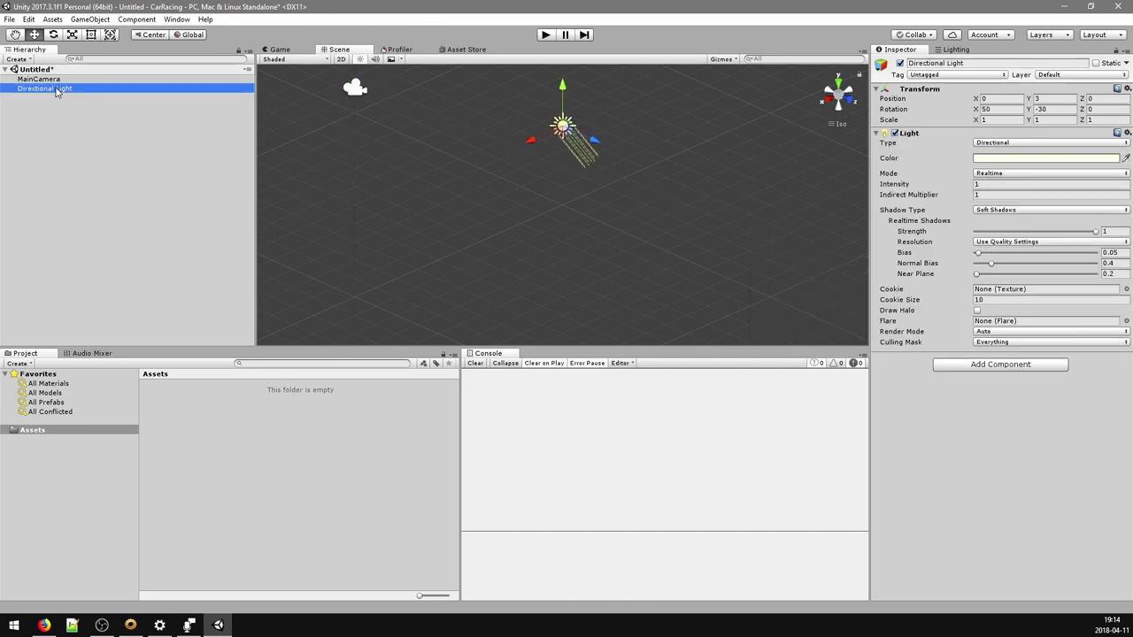
pyautogui.click(56, 89)
pyautogui.click(57, 89)
pyautogui.press('BackSpace')
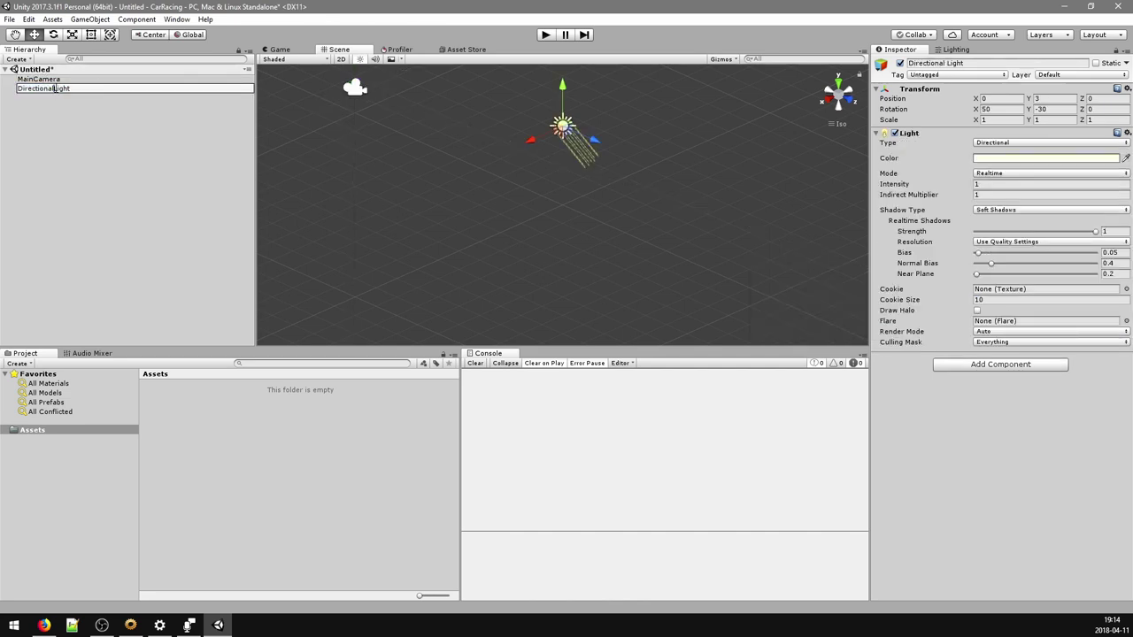
pyautogui.press('Return')
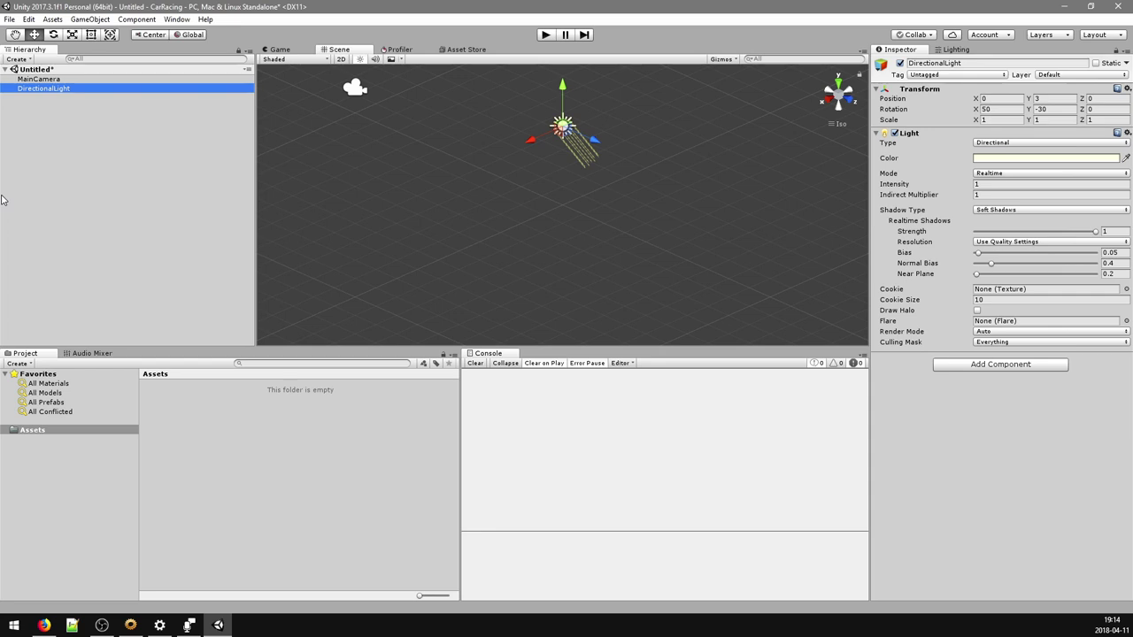
# - Create a folder named Models inside the project's Assets folder
pyautogui.click(13, 625)
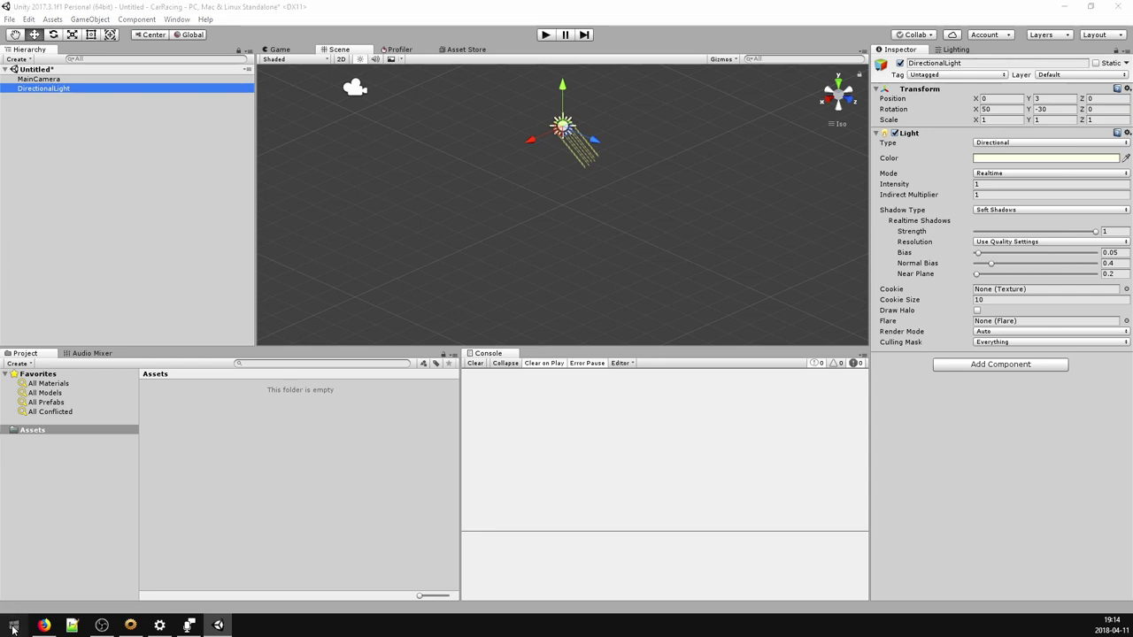
pyautogui.click(50, 432)
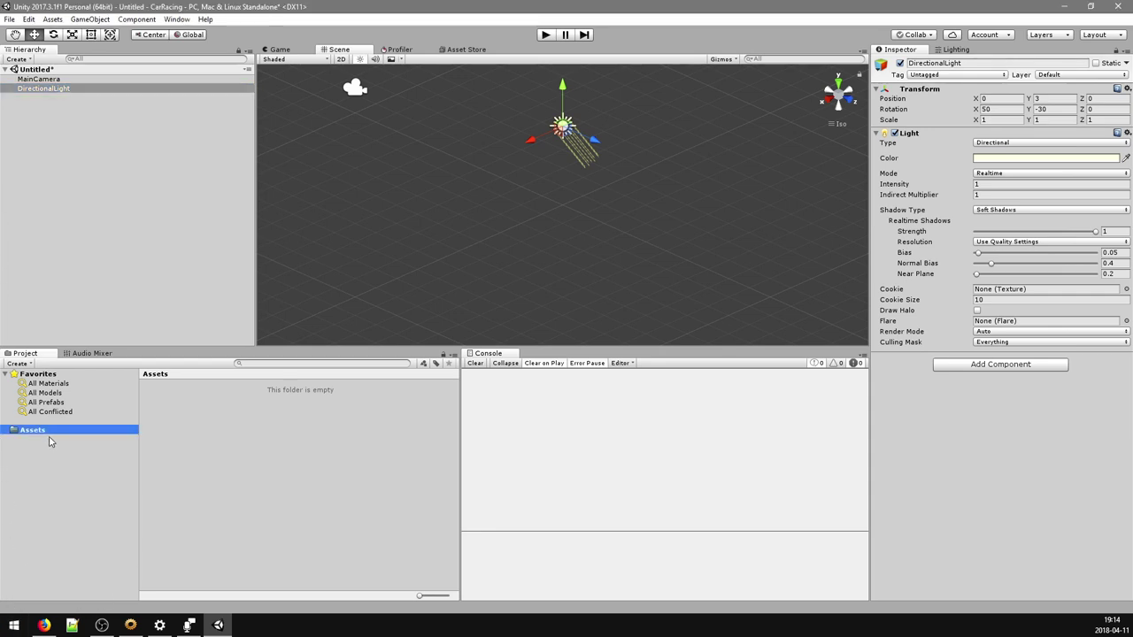
pyautogui.rightClick(51, 433)
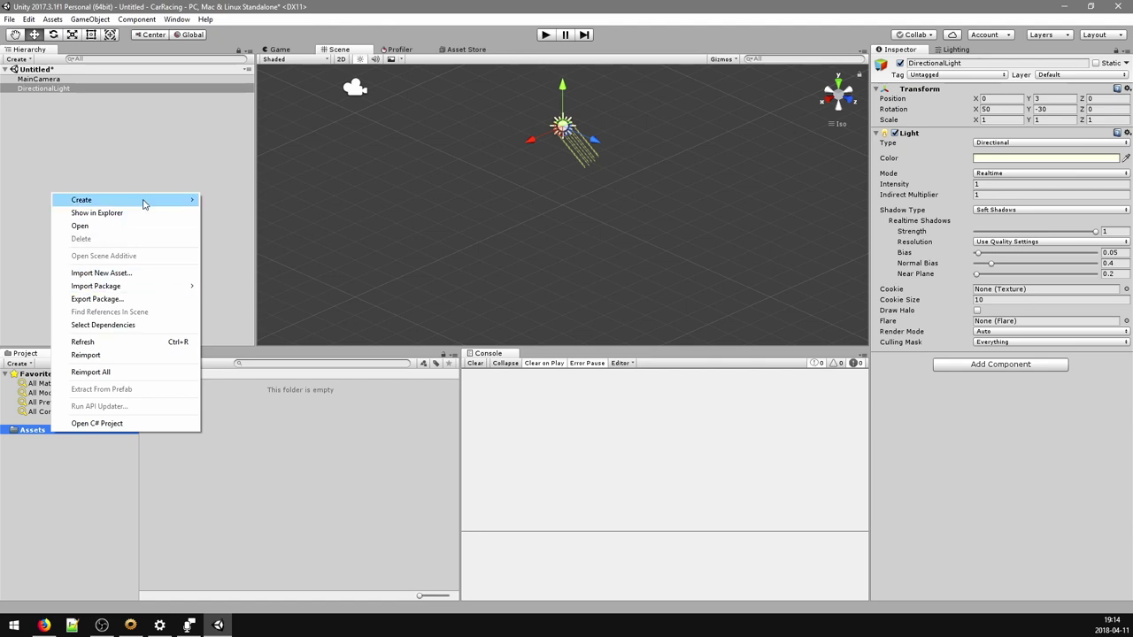
pyautogui.moveTo(144, 202)
pyautogui.click(244, 202)
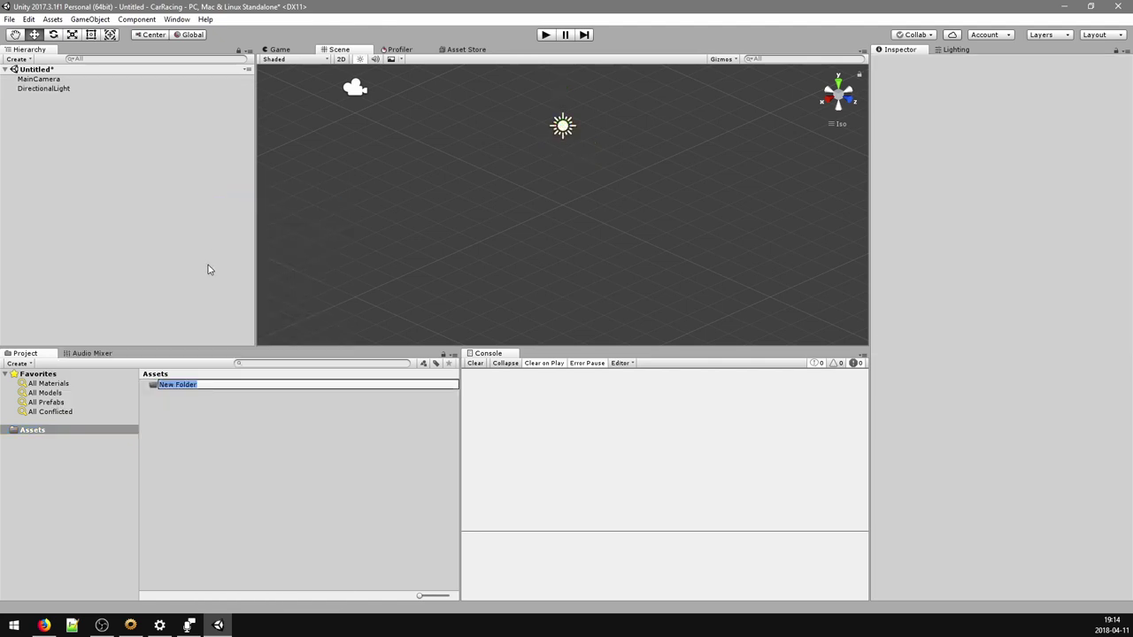
pyautogui.write('Models')
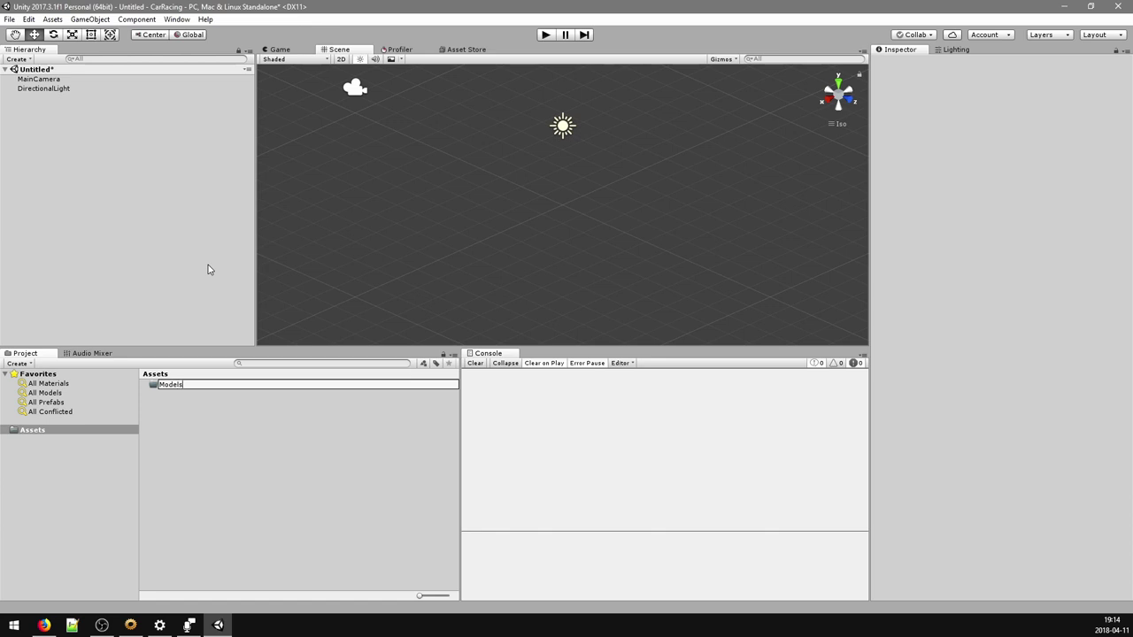
pyautogui.press('Return')
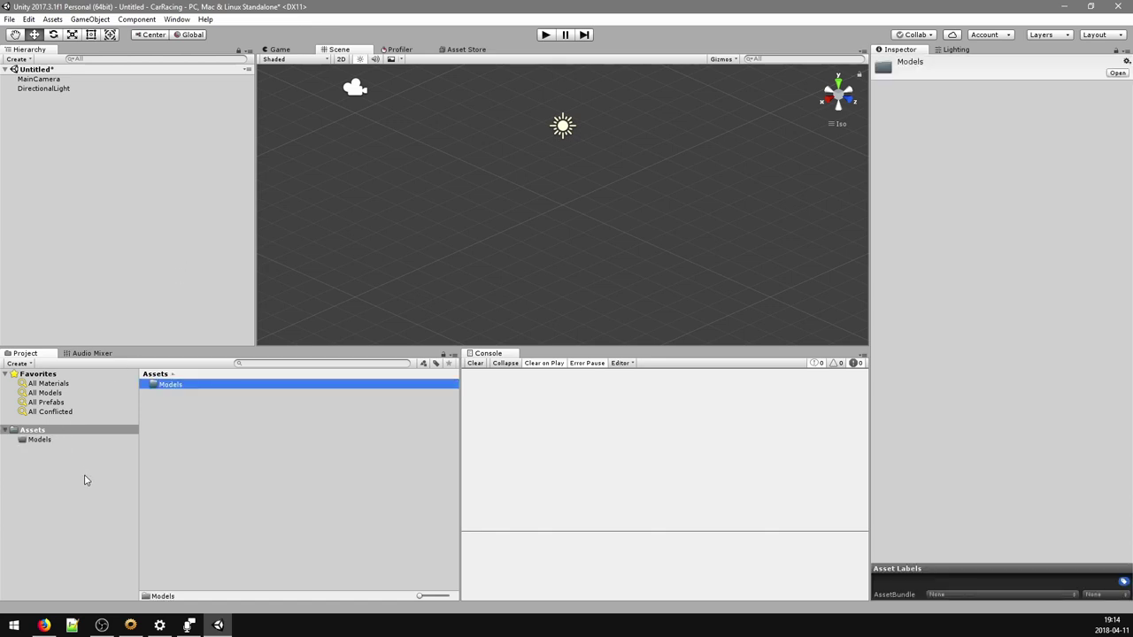
pyautogui.click(24, 630)
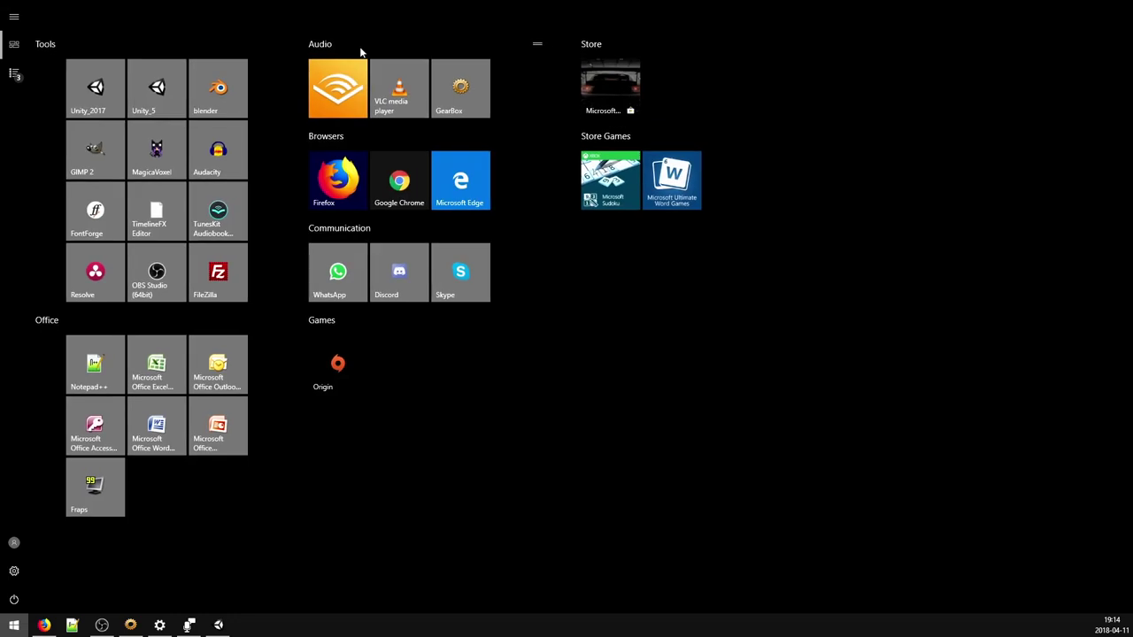
# - Launch Blender from the Start menu search and place its window over Unity
pyautogui.write('blene')
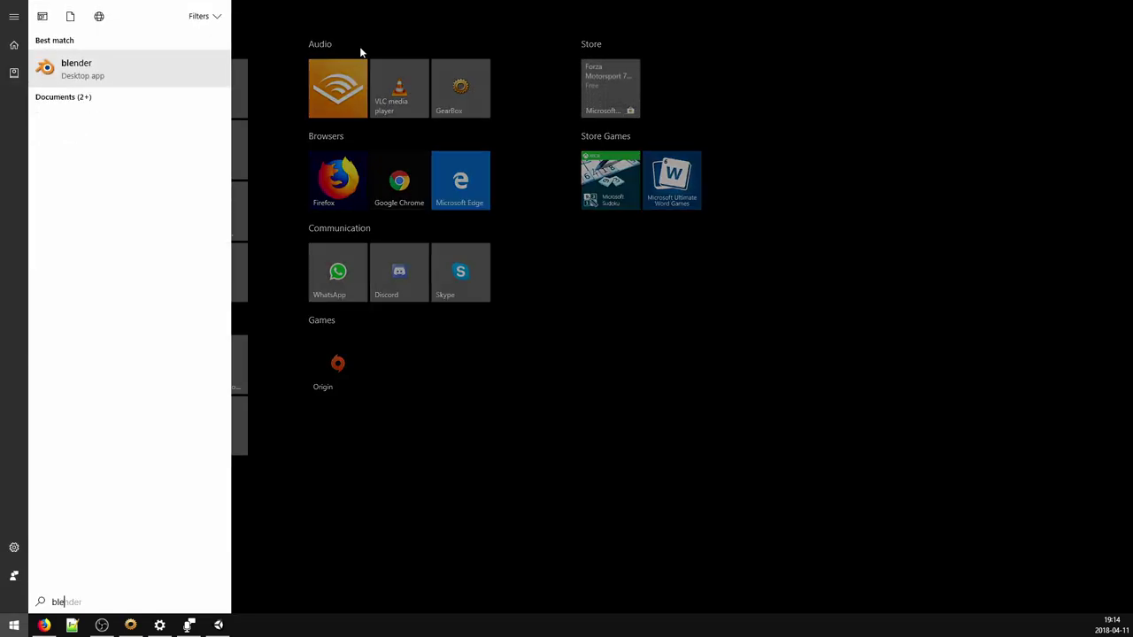
pyautogui.write('r')
pyautogui.press('Return')
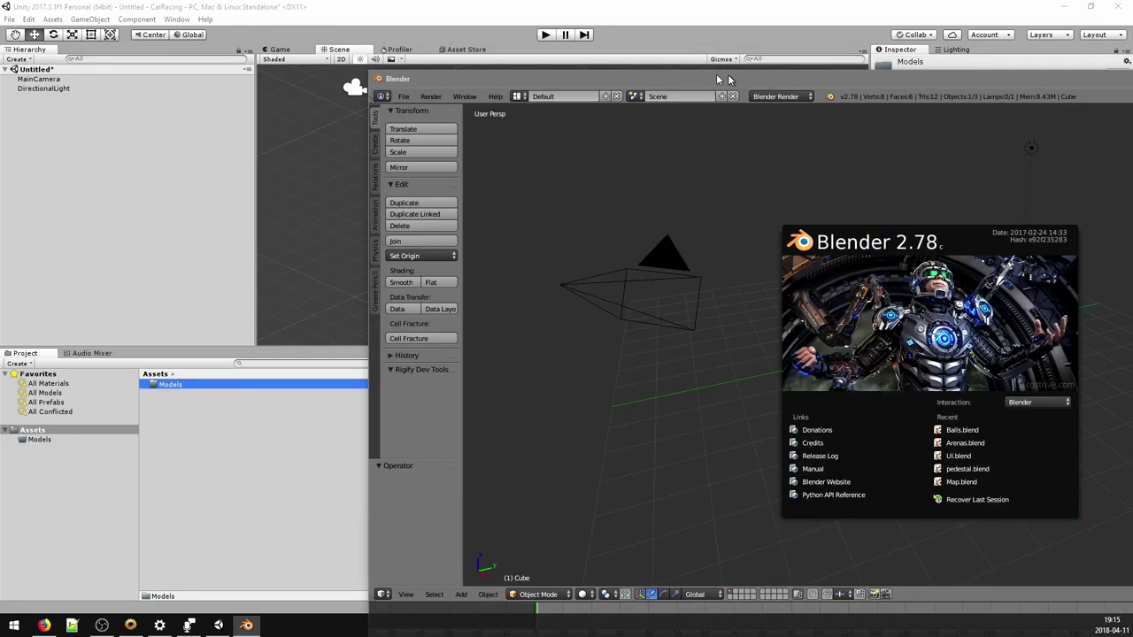
pyautogui.moveTo(727, 79); pyautogui.dragTo(317, 119)
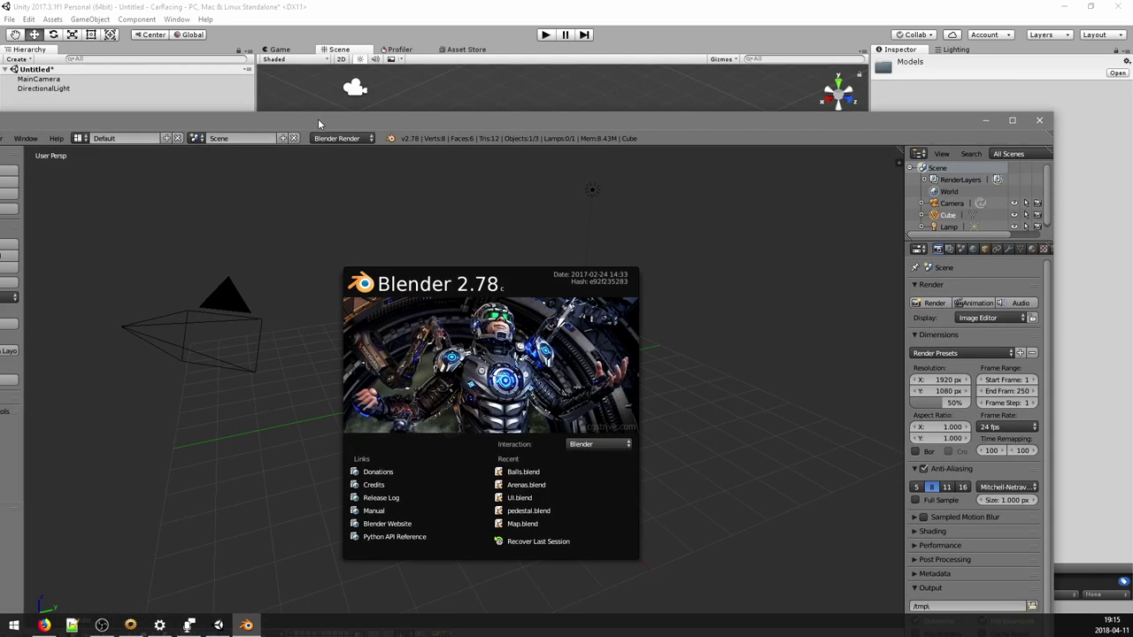
# - Maximize Blender, dismiss the splash, delete the camera, lamp and cube, and go orthographic
pyautogui.doubleClick(318, 120)
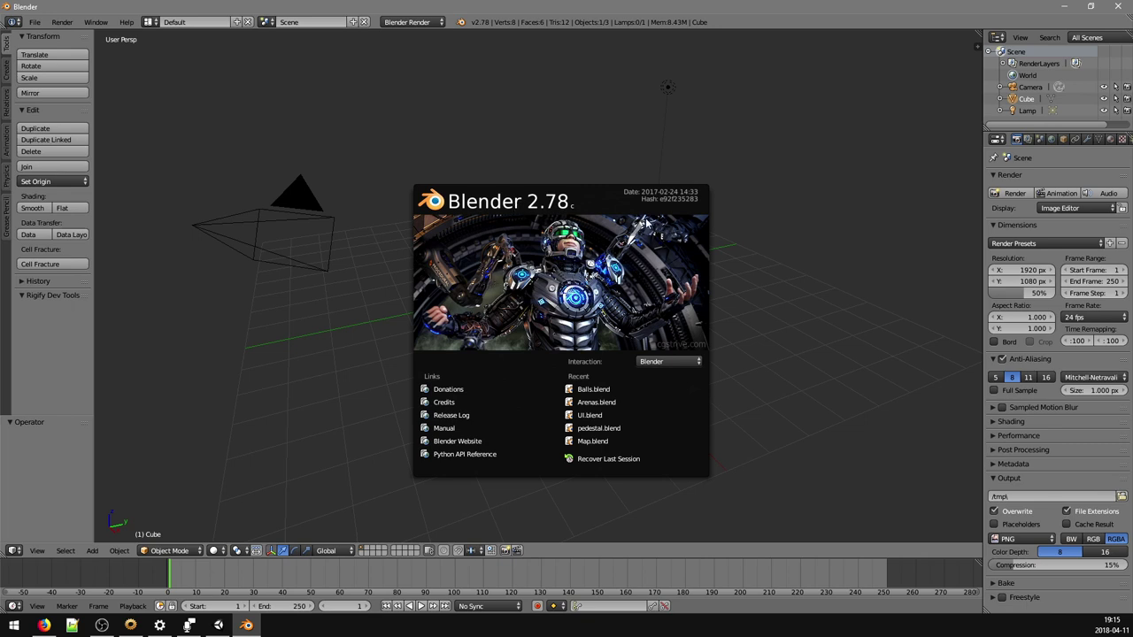
pyautogui.click(748, 260)
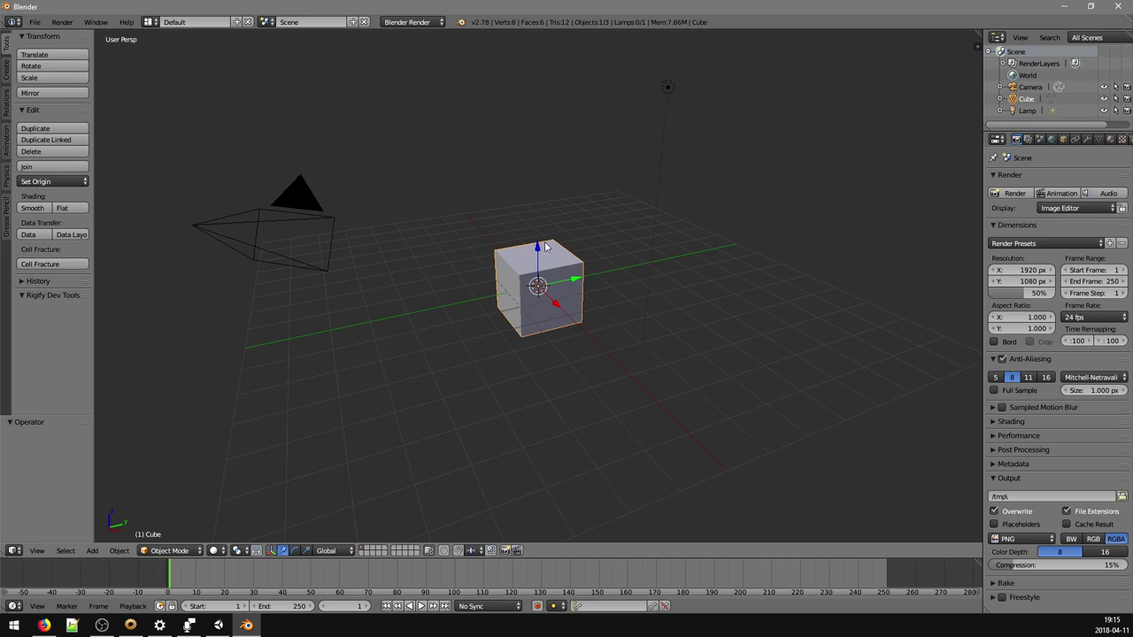
pyautogui.press('a')
pyautogui.press('a')
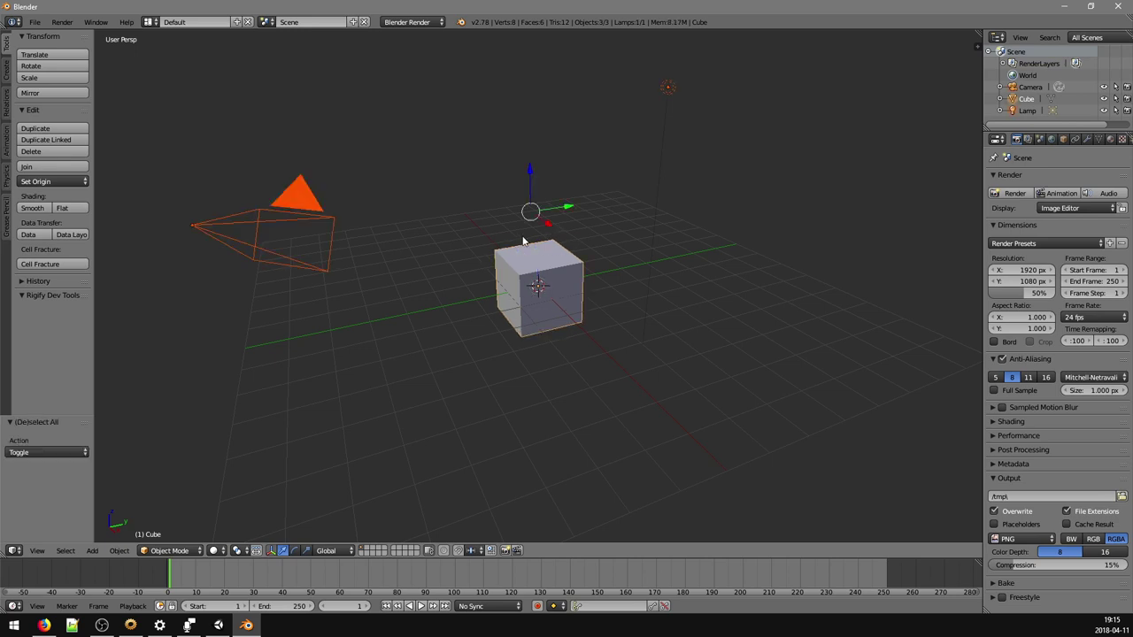
pyautogui.press('x')
pyautogui.click(522, 237)
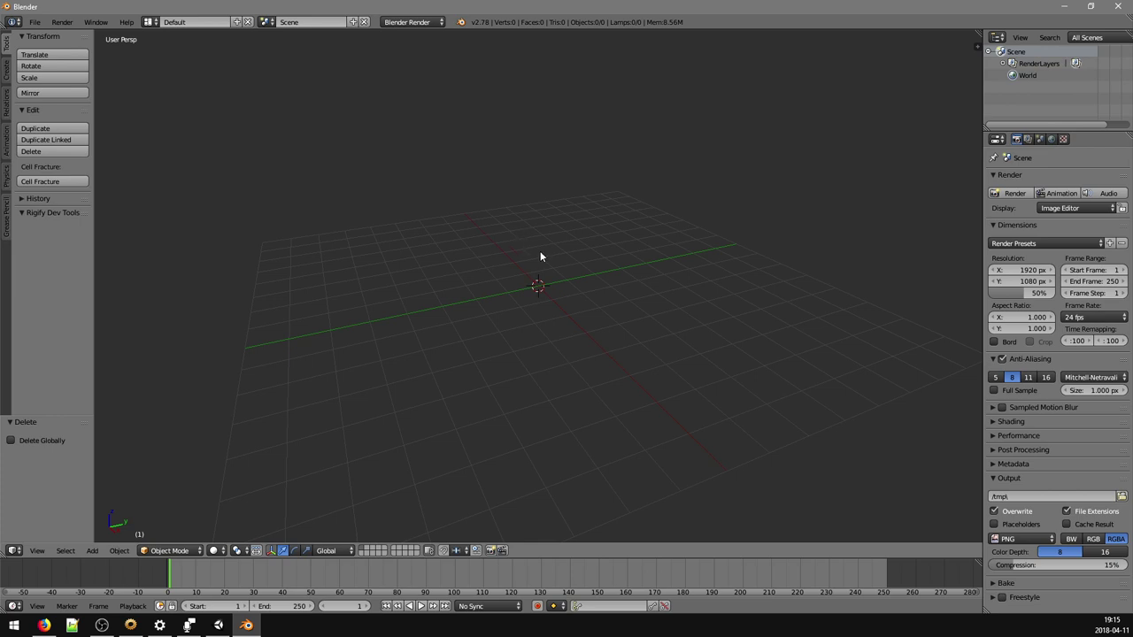
pyautogui.press('KP_5')
pyautogui.hotkey('ctrl', 's')
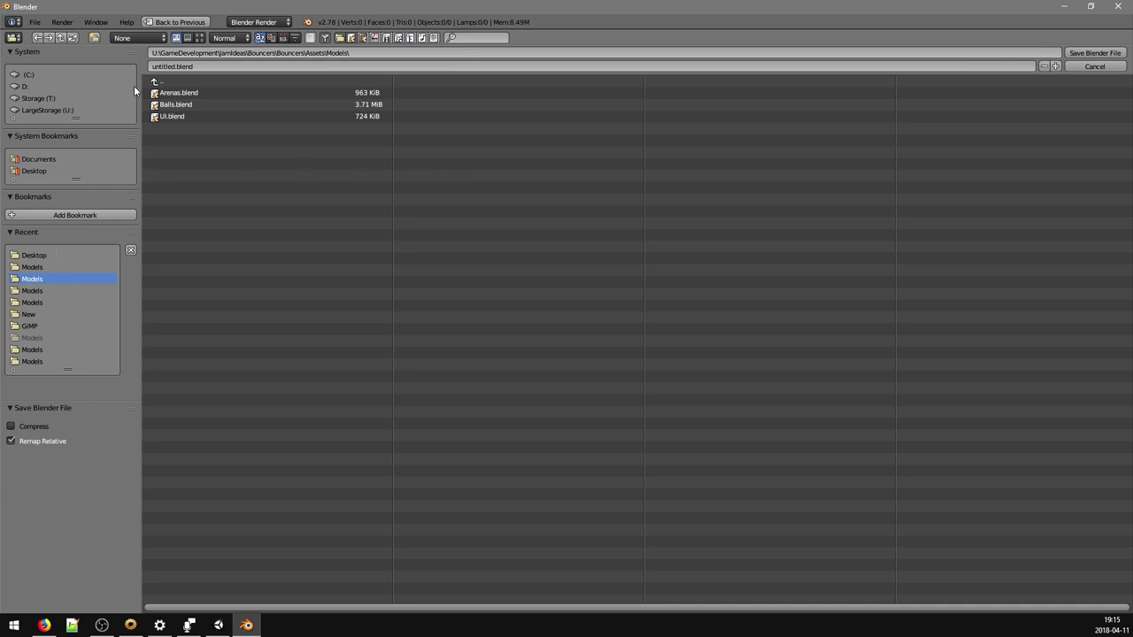
# - Browse to Dropbox\ZoeProjects\CarRacing\Assets\Models as the save location
pyautogui.click(23, 99)
pyautogui.click(19, 110)
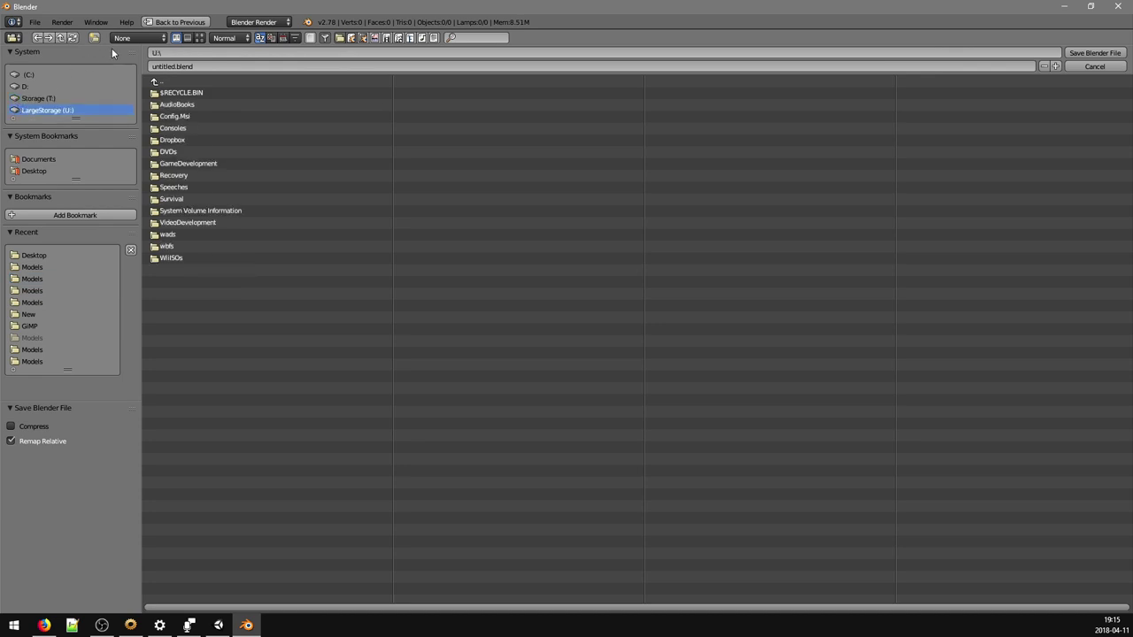
pyautogui.click(168, 140)
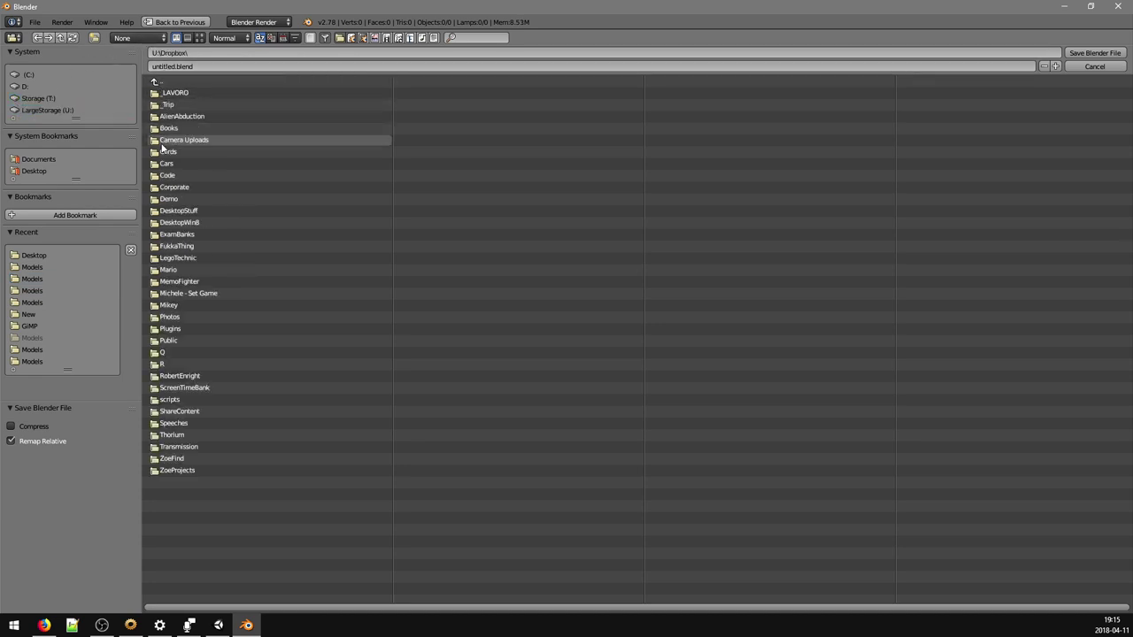
pyautogui.click(158, 470)
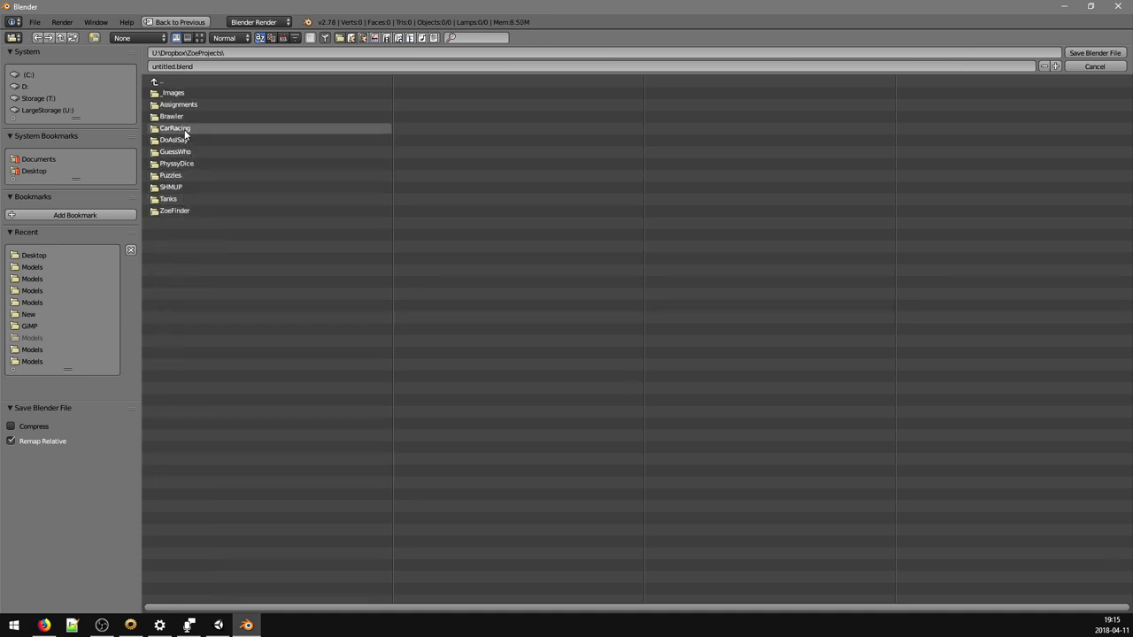
pyautogui.click(183, 128)
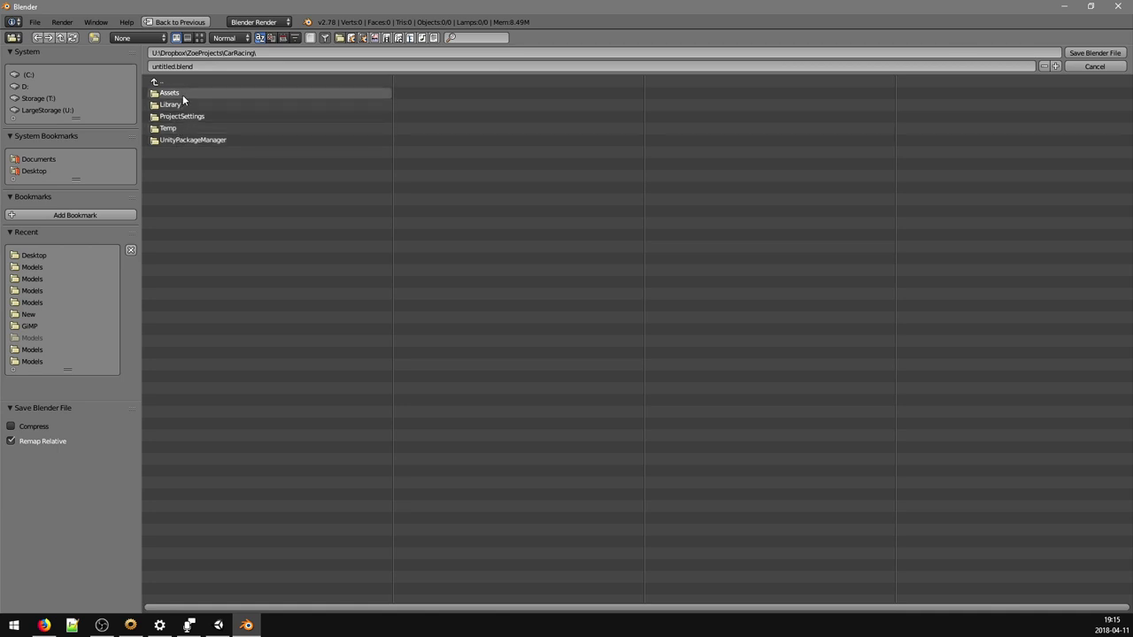
pyautogui.click(182, 95)
pyautogui.click(182, 94)
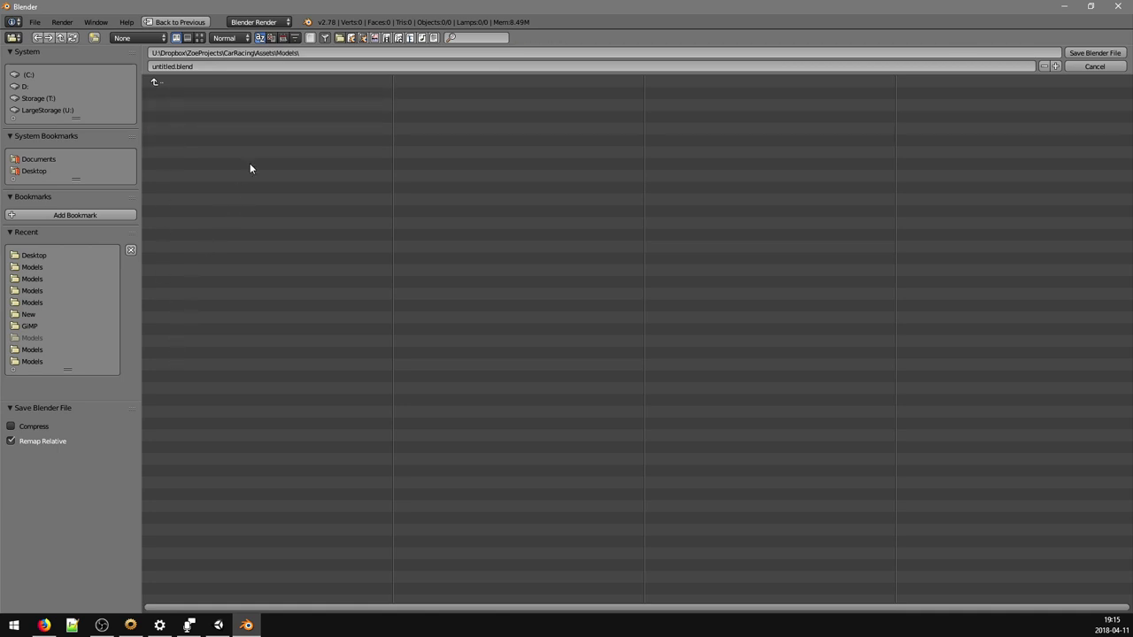
# - Replace untitled.blend with CarRacing as the file name
pyautogui.click(225, 53)
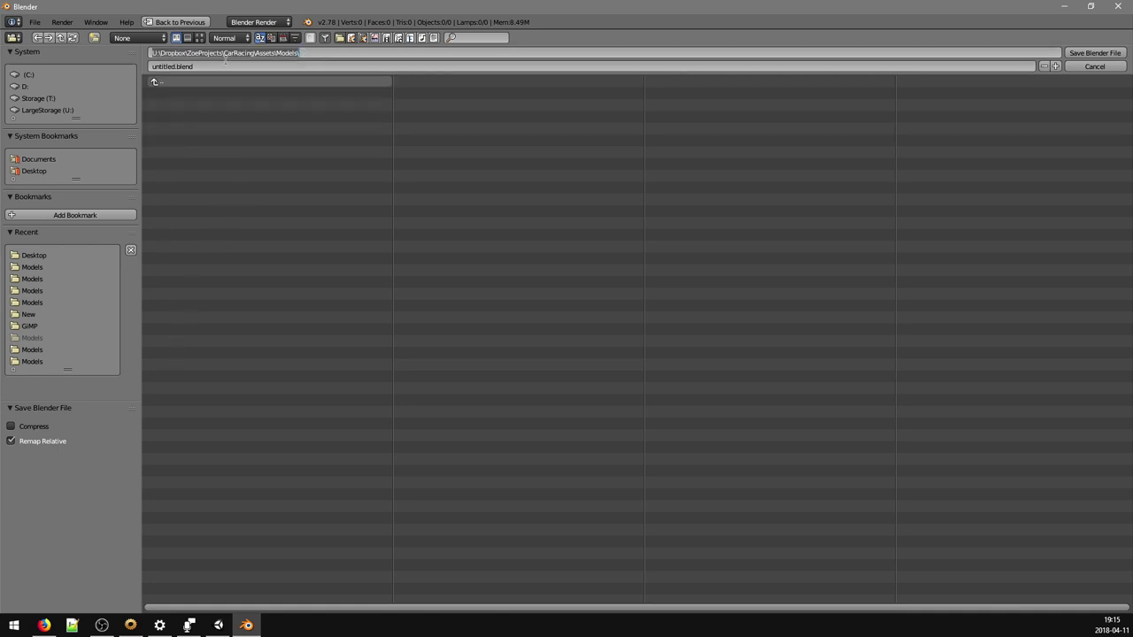
pyautogui.click(282, 64)
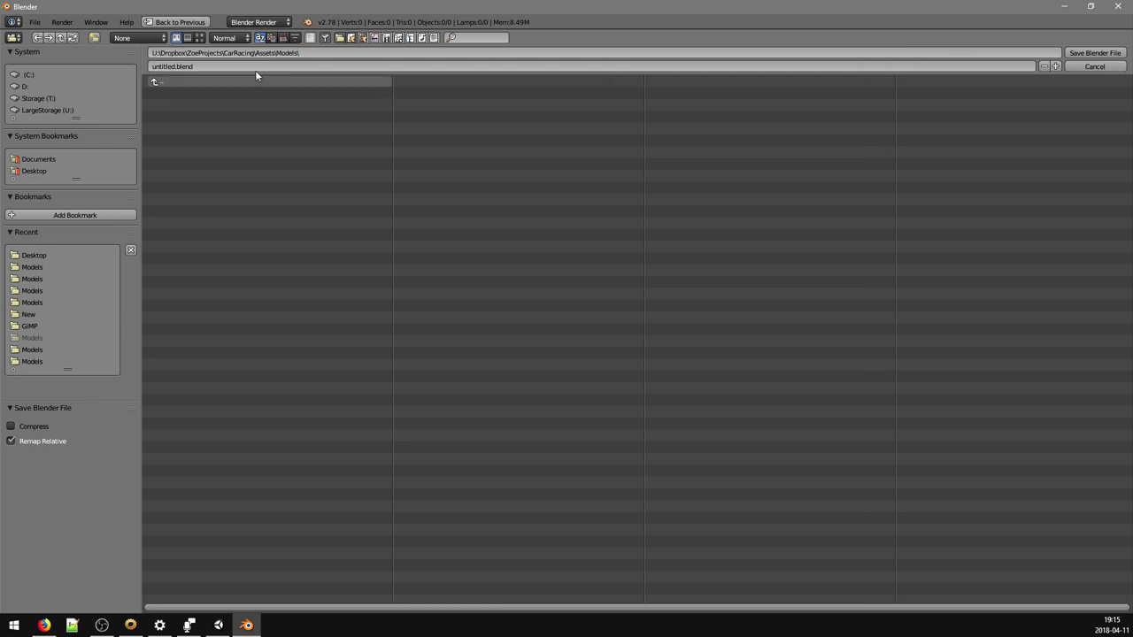
pyautogui.click(209, 67)
pyautogui.press('BackSpace')
pyautogui.write('CarRacing')
pyautogui.press('Return')
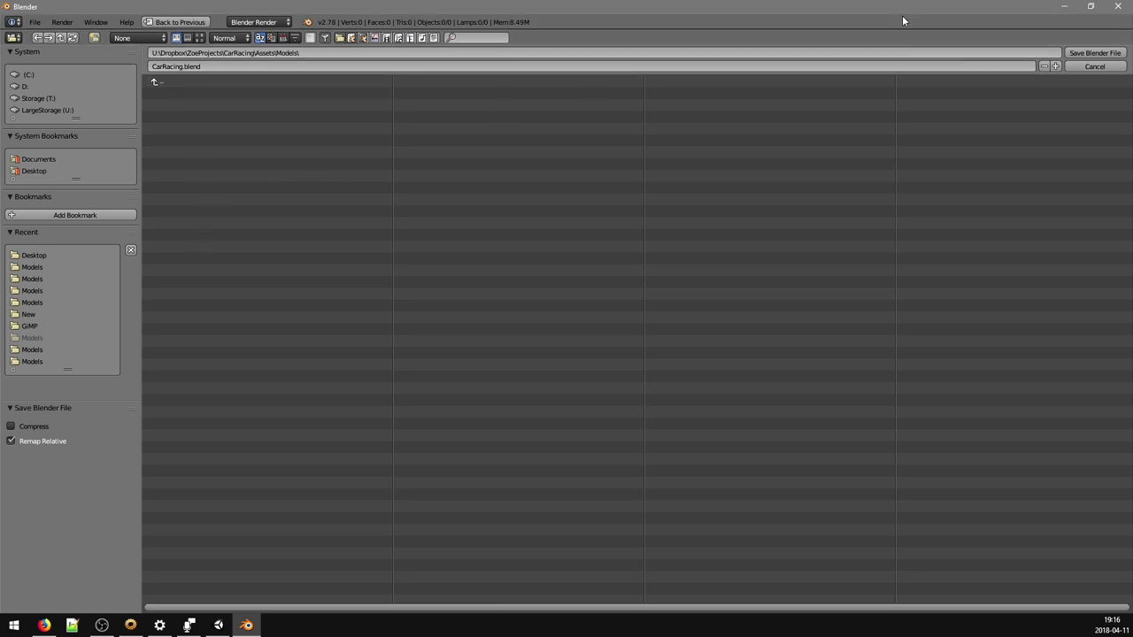
# - Save CarRacing.blend into the Models folder and add a plane mesh at the origin
pyautogui.click(1095, 54)
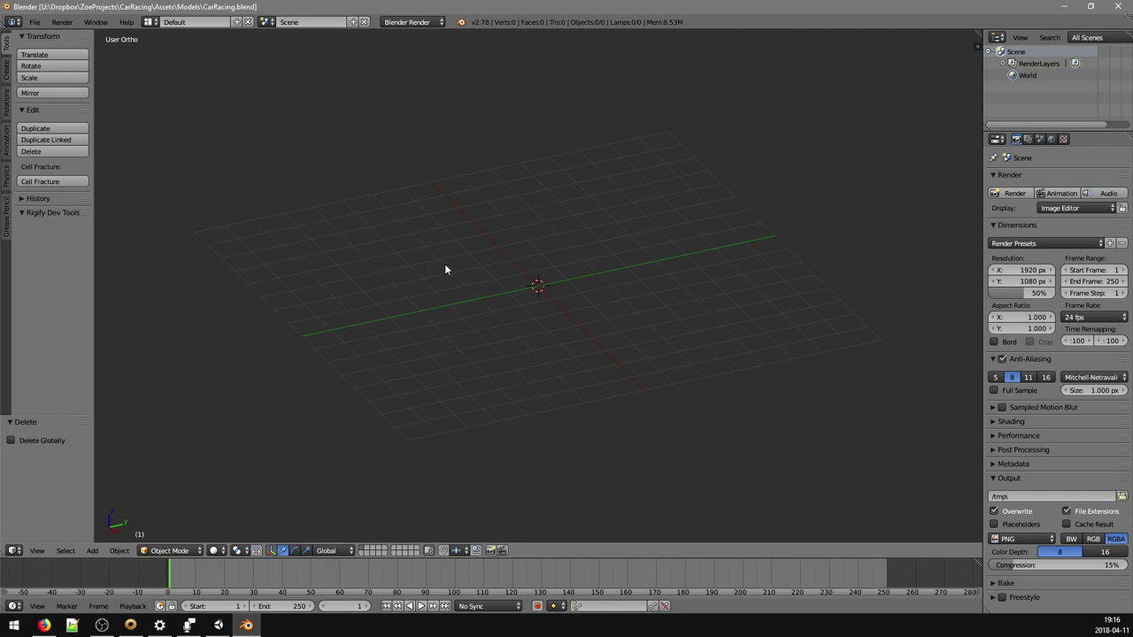
pyautogui.hotkey('ctrl', 'a')
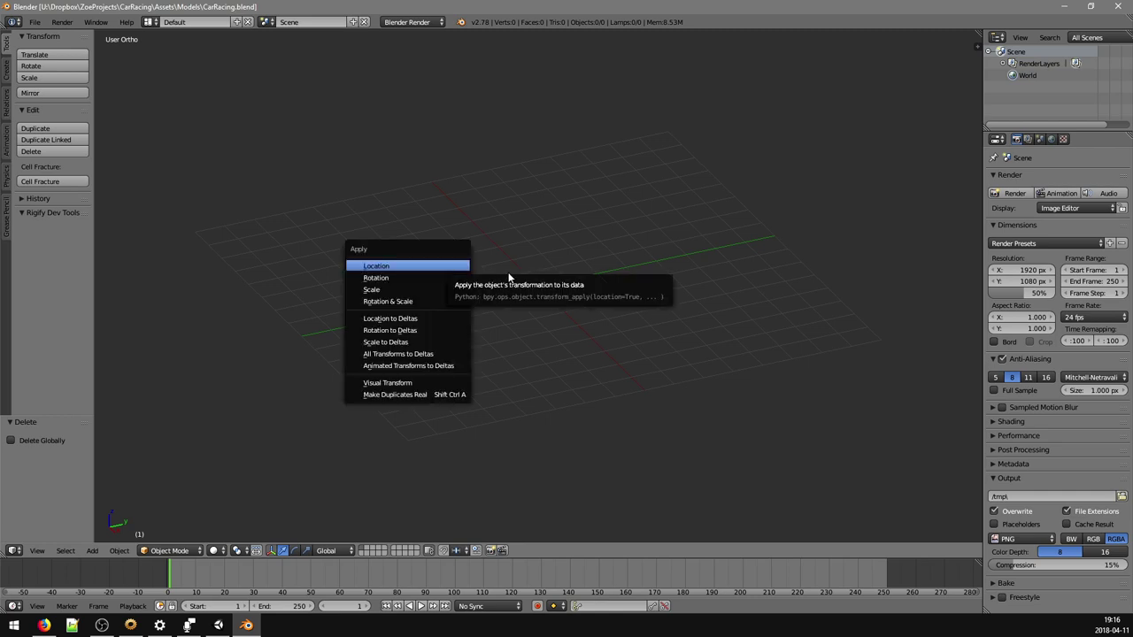
pyautogui.hotkey('shift', 'a')
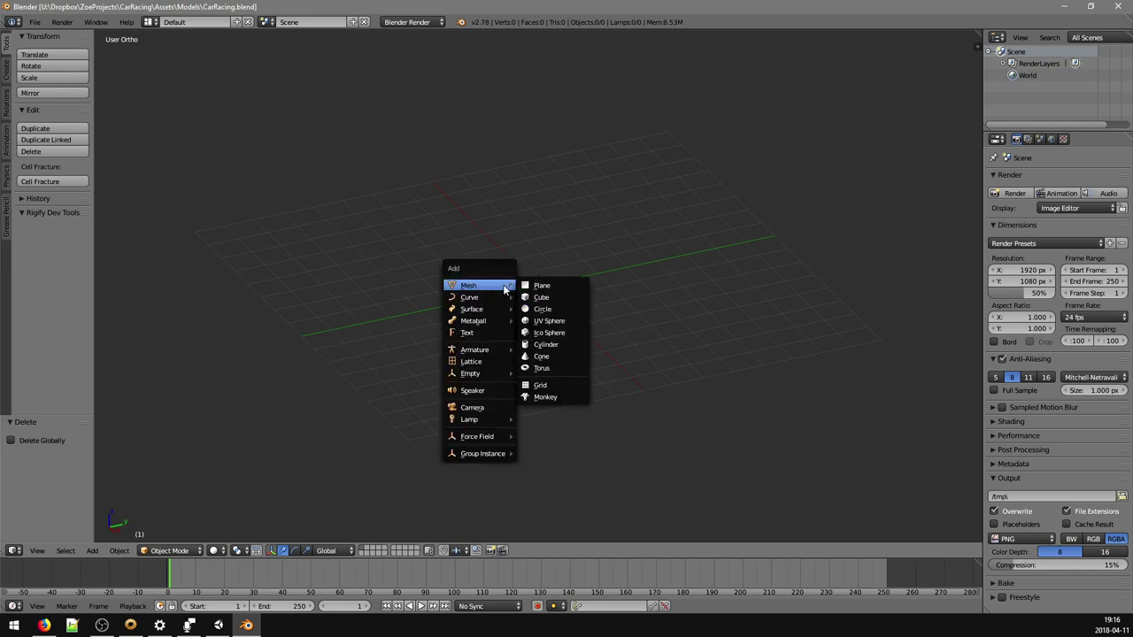
pyautogui.click(523, 286)
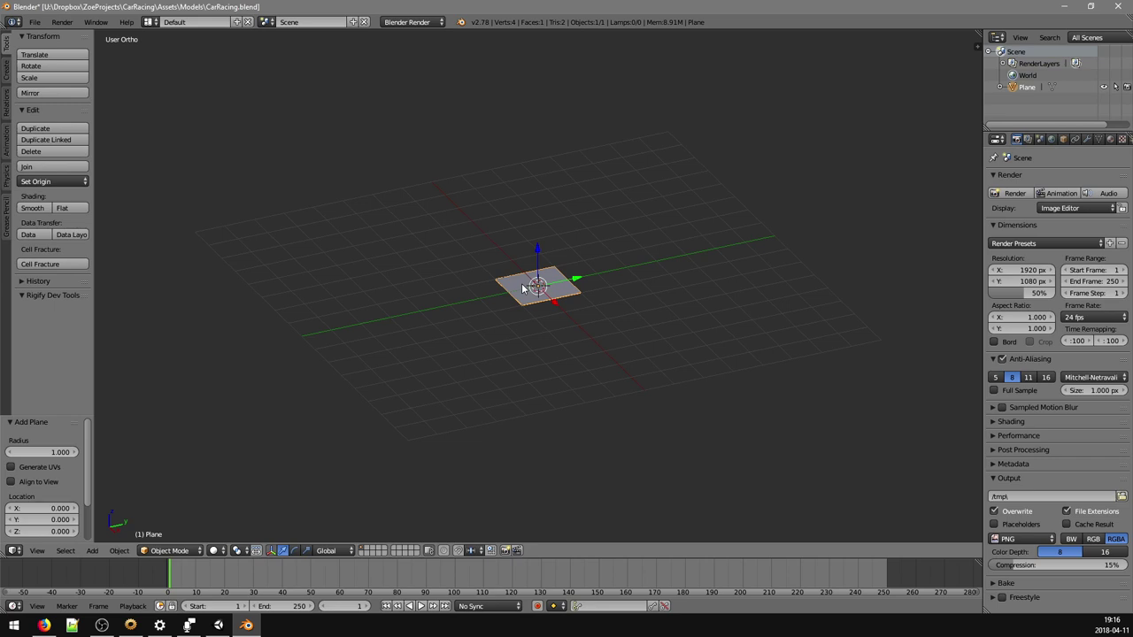
pyautogui.scroll(10, 522, 287)
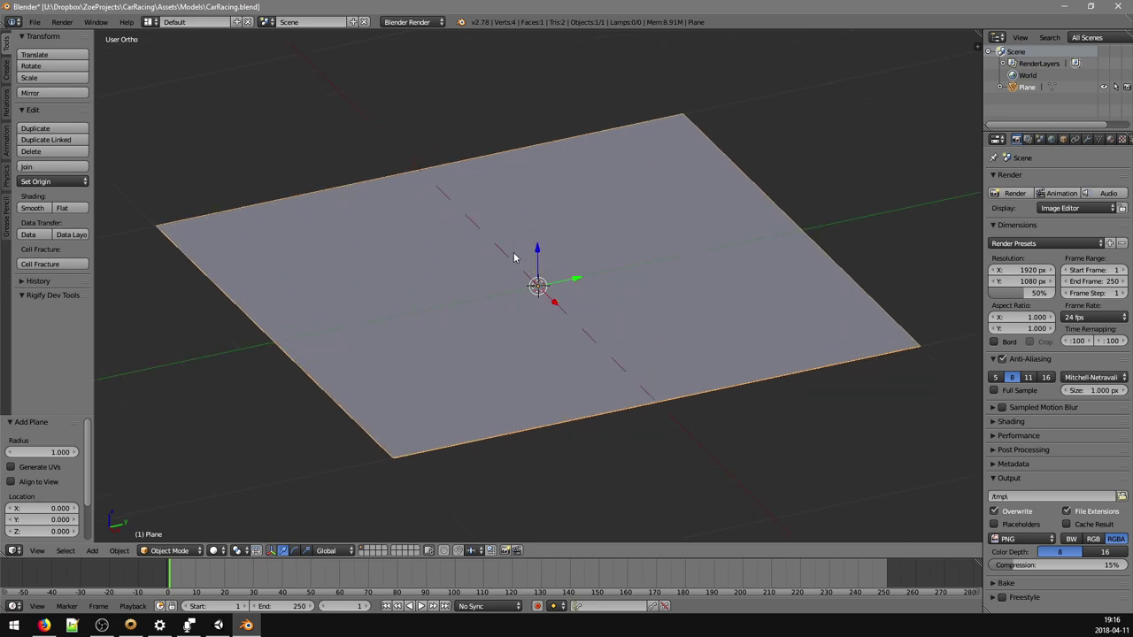
pyautogui.scroll(-12, 513, 257)
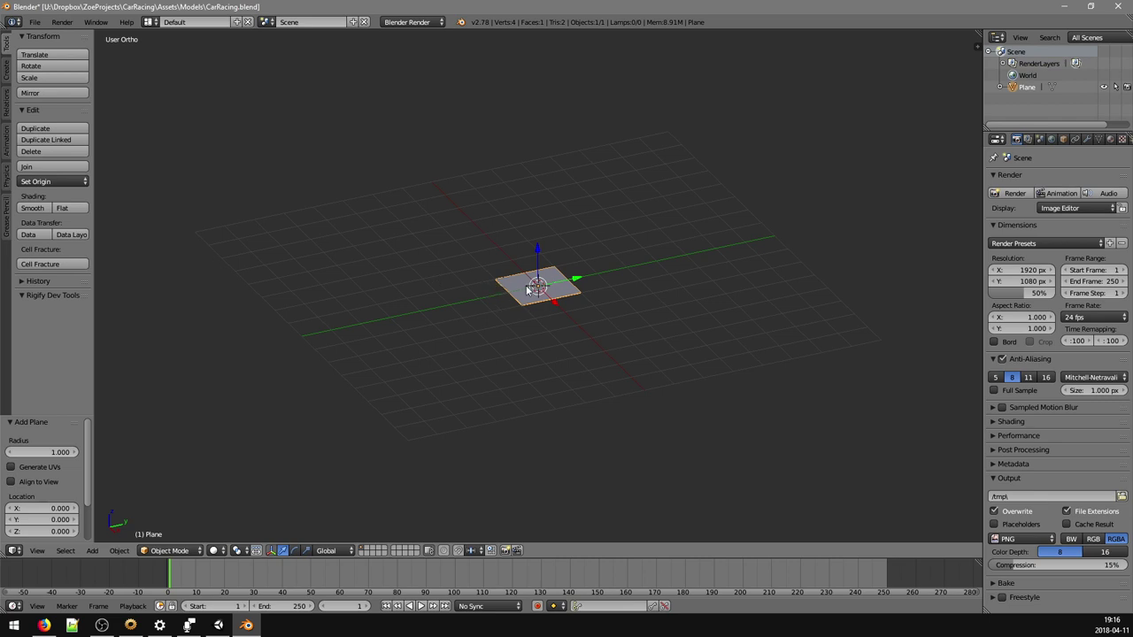
# - In Edit Mode, scale the plane 4.5 times along Y
pyautogui.press('Tab')
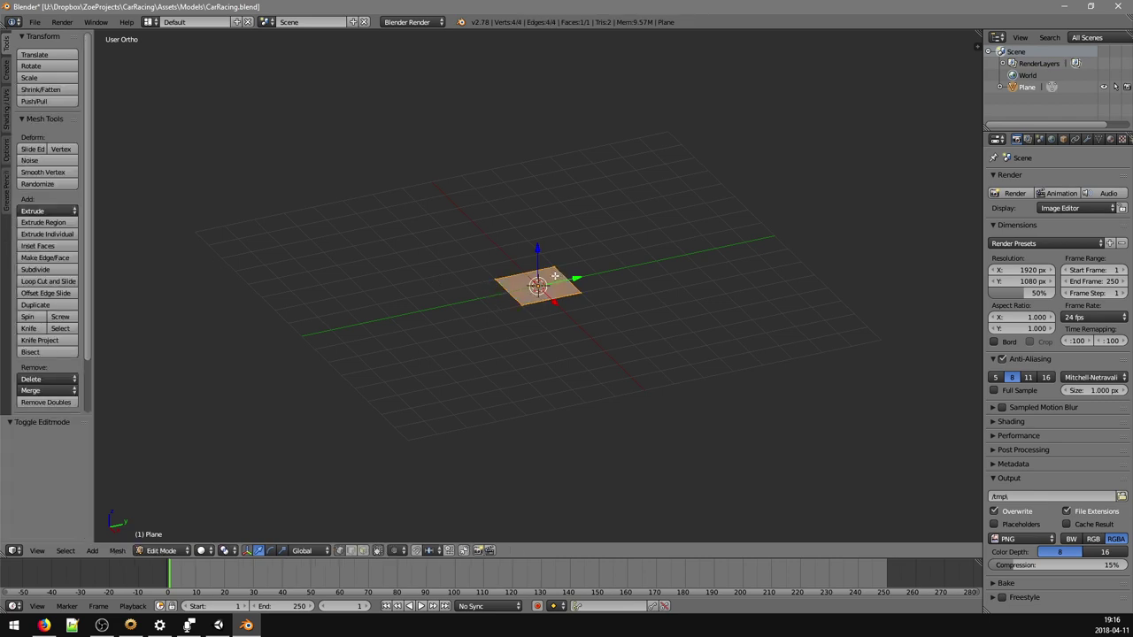
pyautogui.press('s')
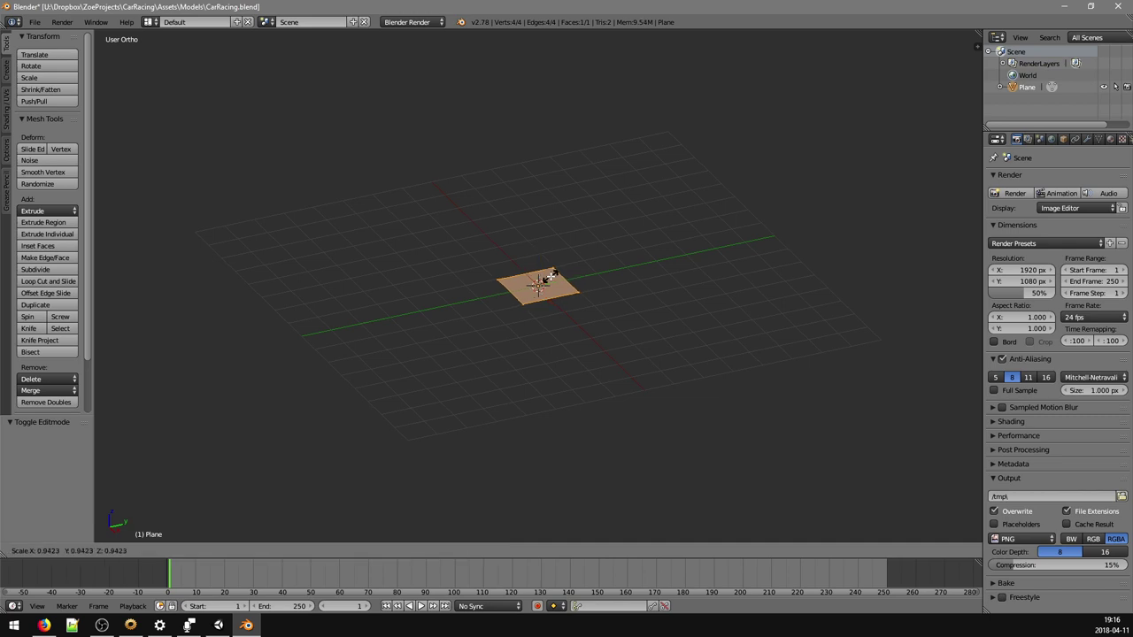
pyautogui.press('y')
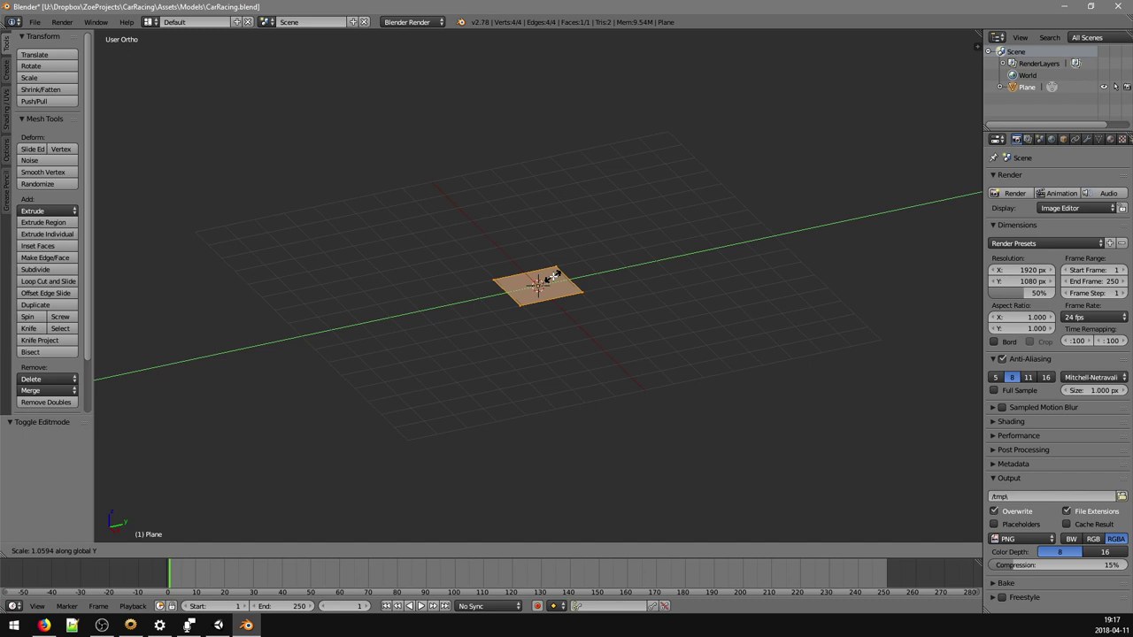
pyautogui.write('4.5')
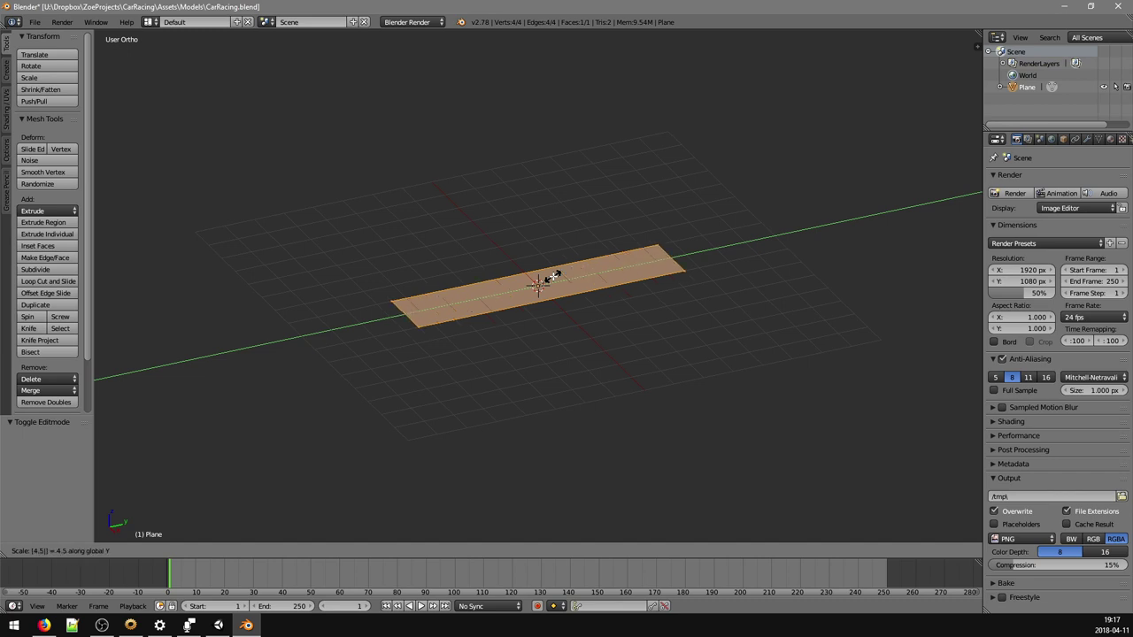
pyautogui.press('Return')
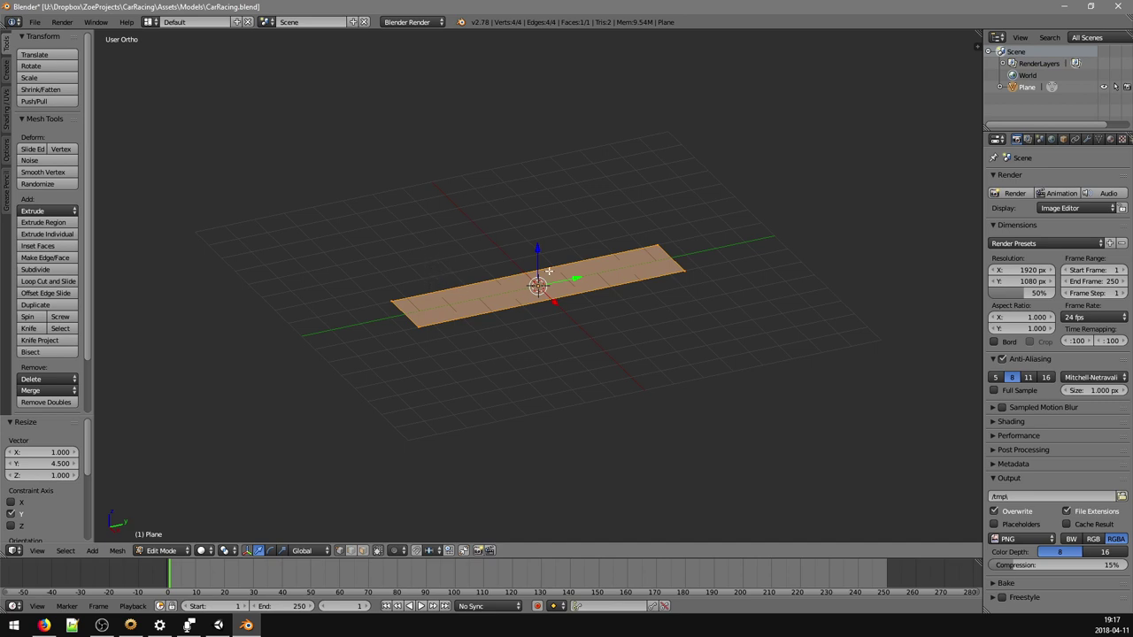
# - Scale the plane 8 times along X
pyautogui.press('s')
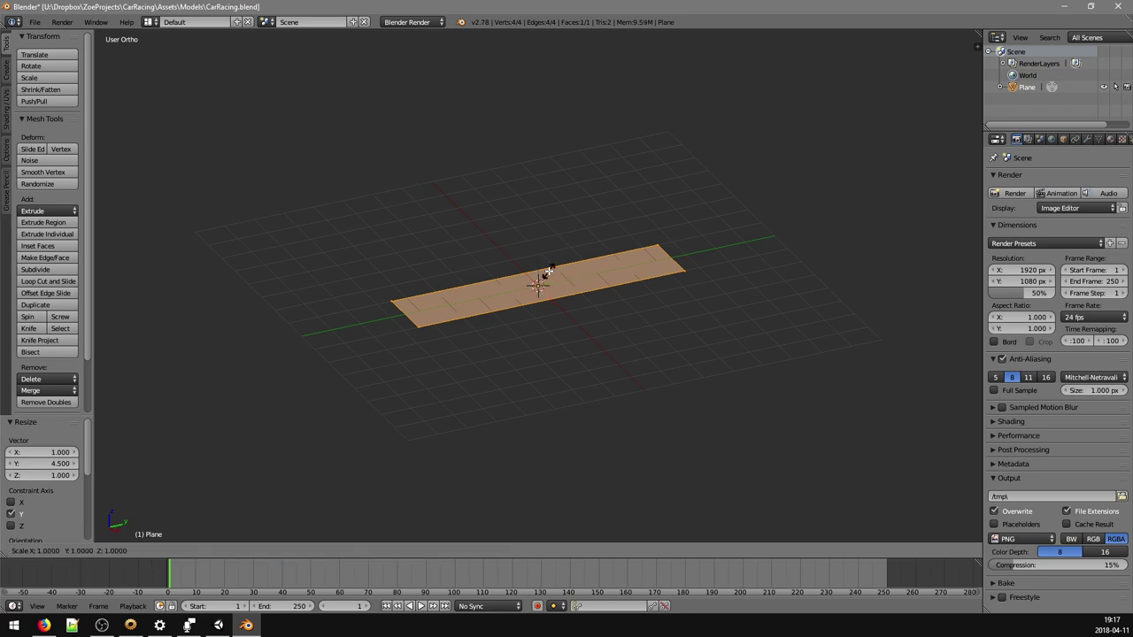
pyautogui.press('x')
pyautogui.write('8')
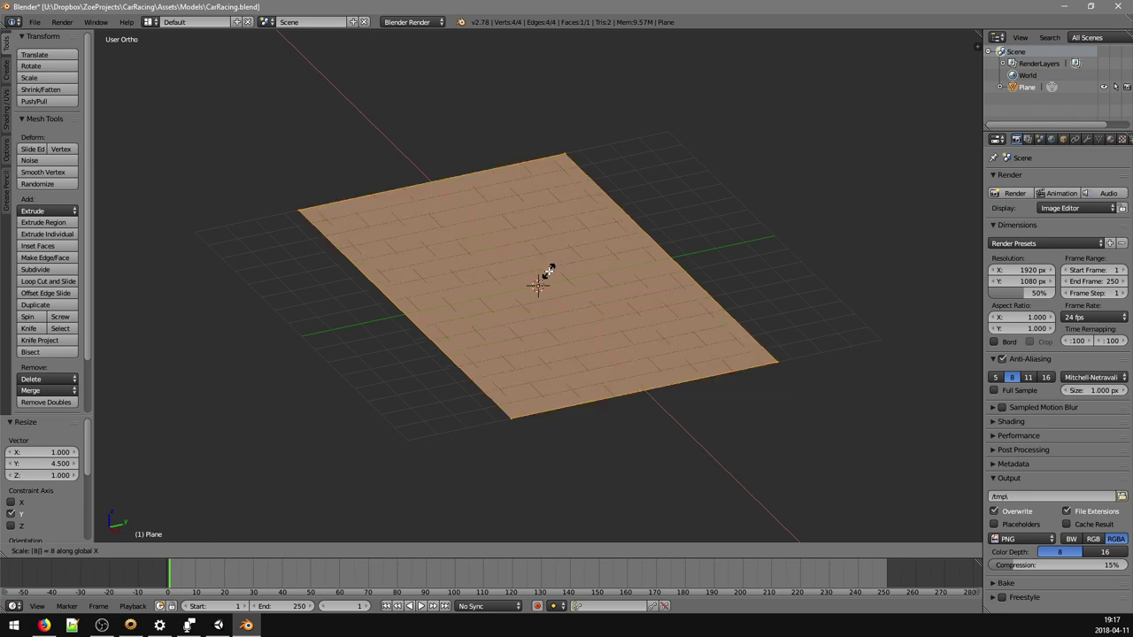
pyautogui.press('Return')
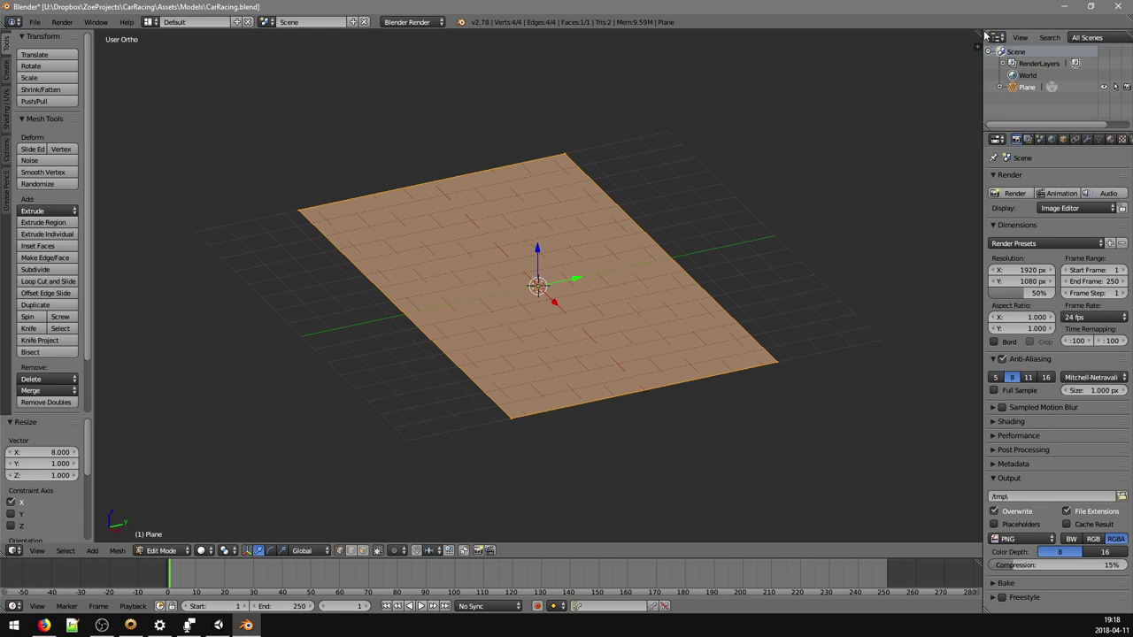
# - Split the viewport and turn the widened right-hand area into a UV/Image Editor
pyautogui.moveTo(983, 32); pyautogui.dragTo(869, 44)
pyautogui.moveTo(805, 52); pyautogui.dragTo(602, 38)
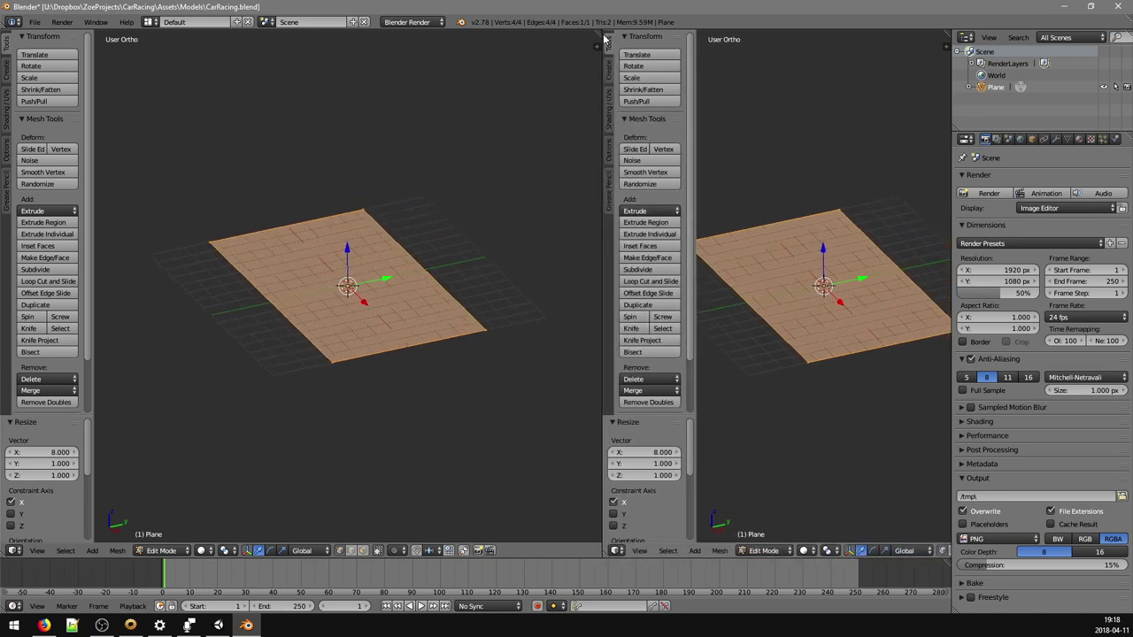
pyautogui.click(615, 552)
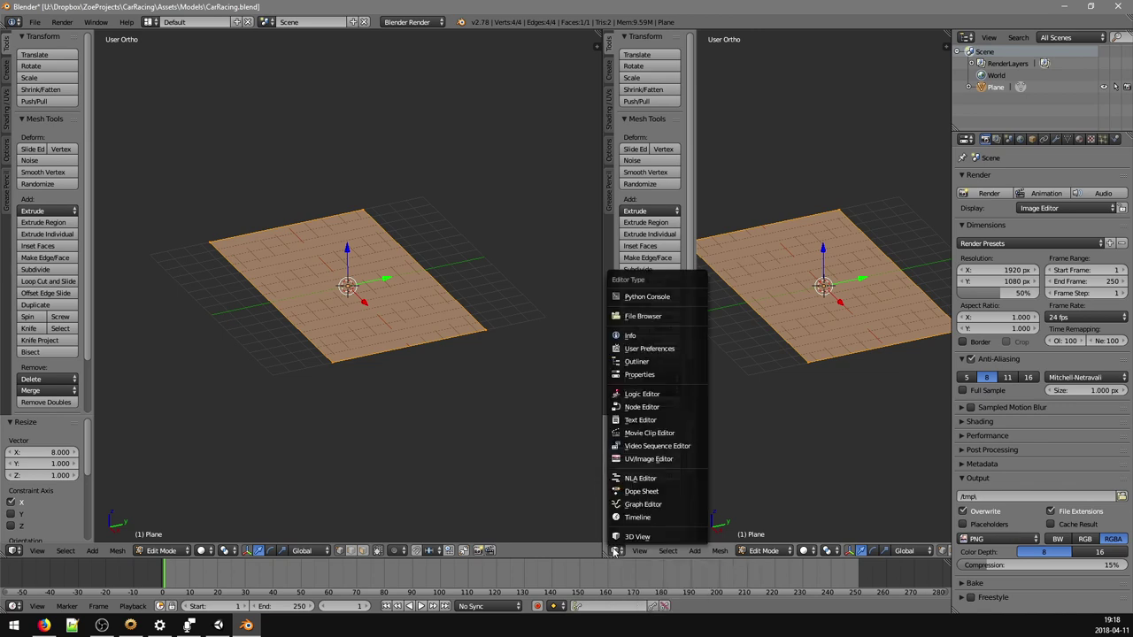
pyautogui.click(630, 460)
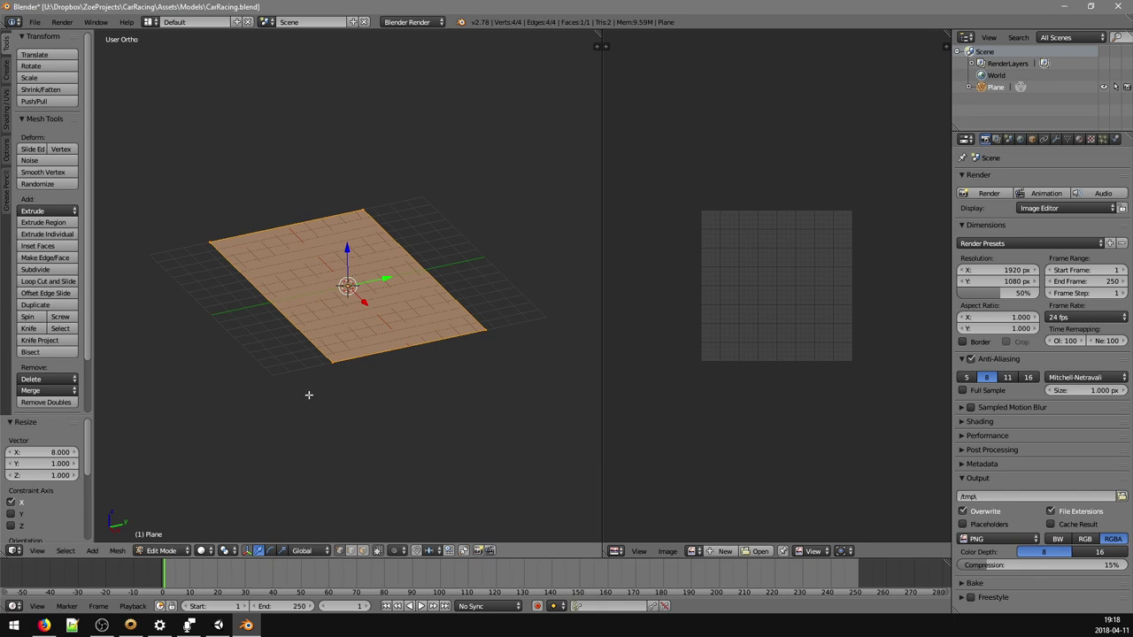
# - From the top view, unwrap the plane with Project From View (Bounds) to fill the UV square
pyautogui.press('KP_7')
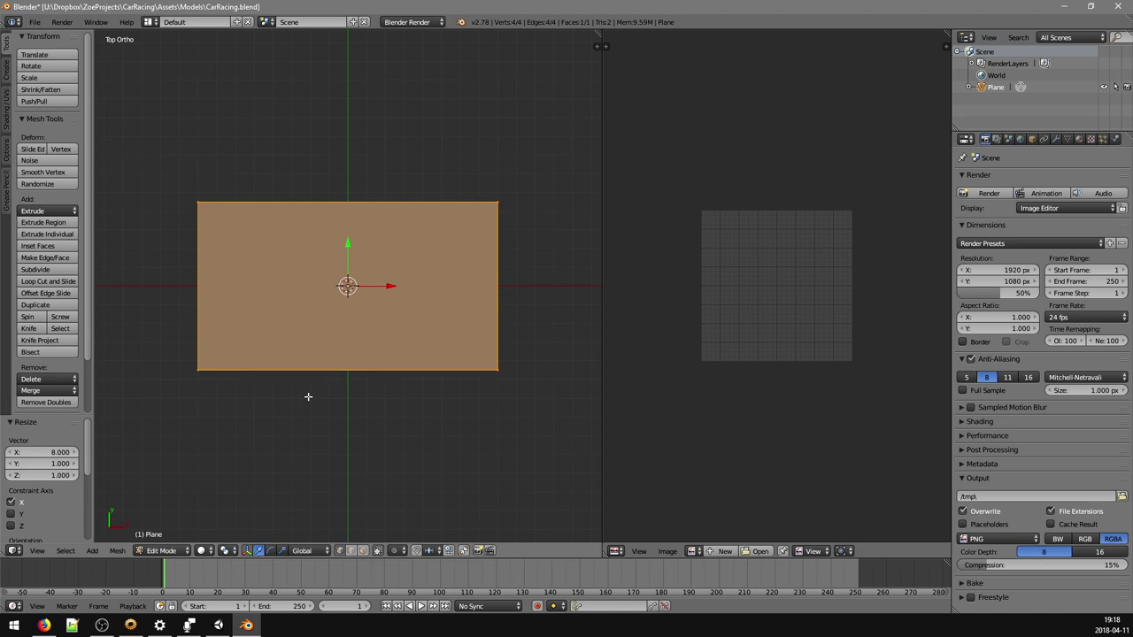
pyautogui.press('u')
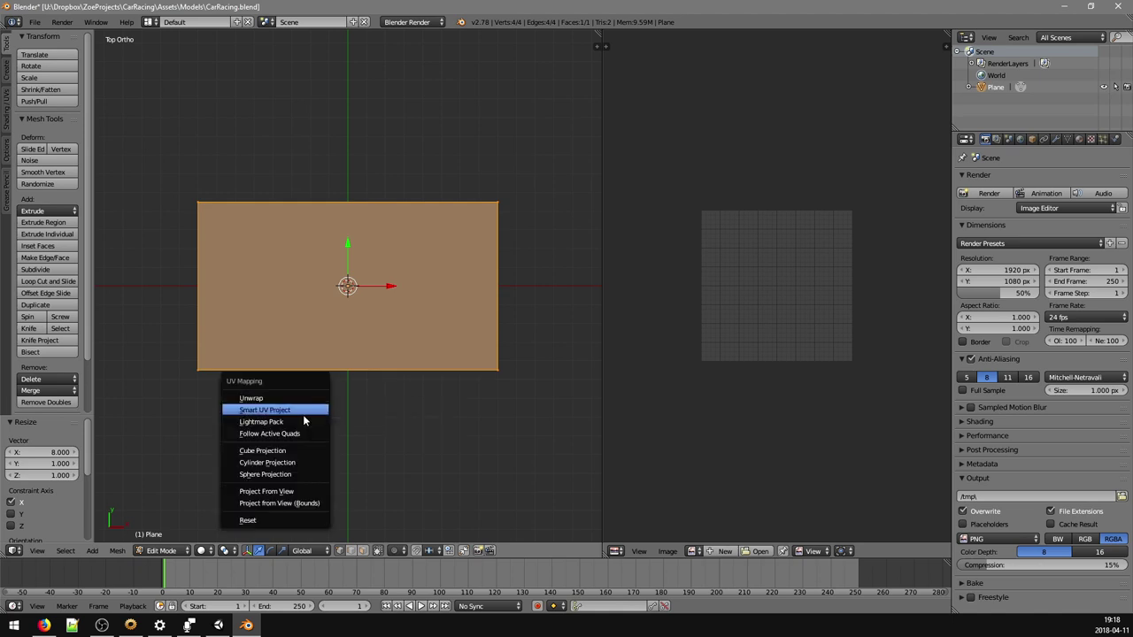
pyautogui.click(269, 502)
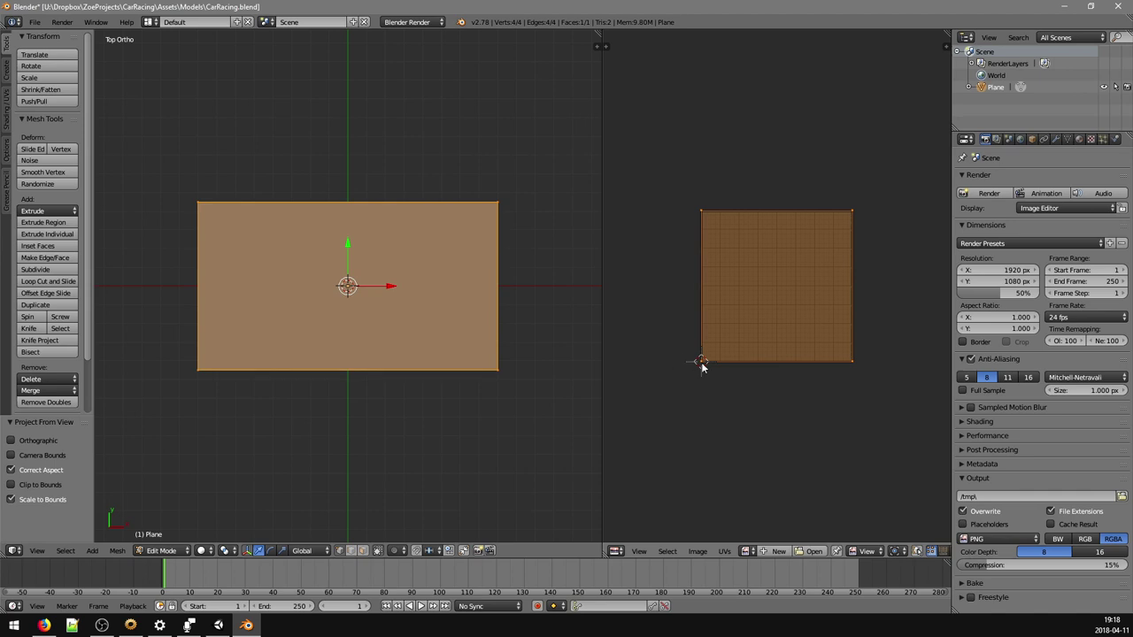
# - Rename the Plane object to Board in the Outliner, fixing a misspelled first attempt
pyautogui.rightClick(200, 366)
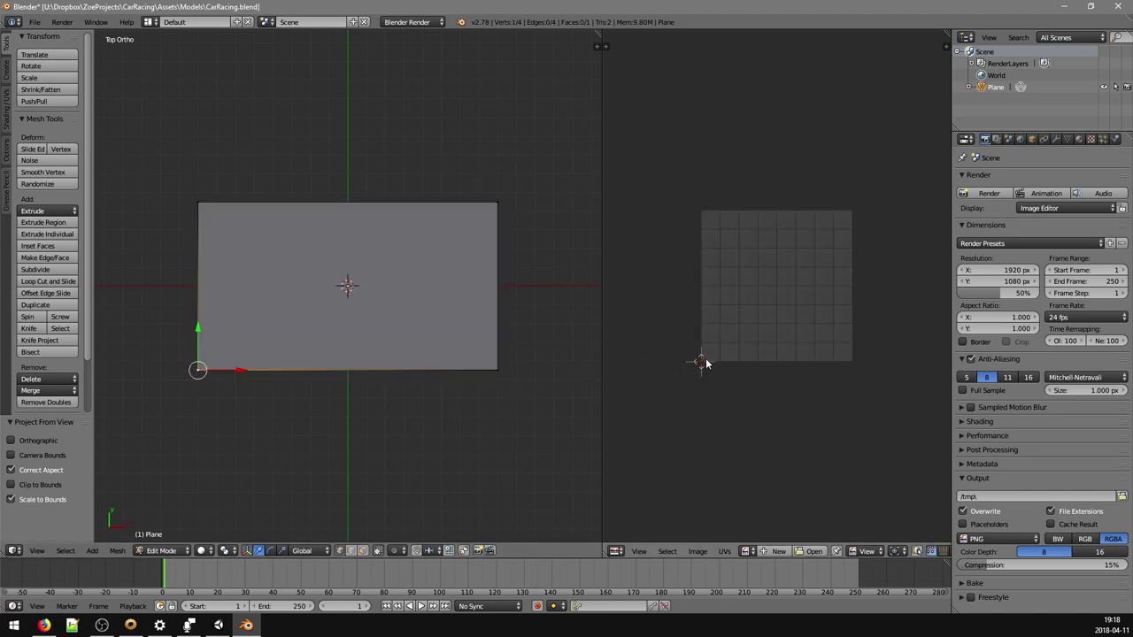
pyautogui.rightClick(496, 372)
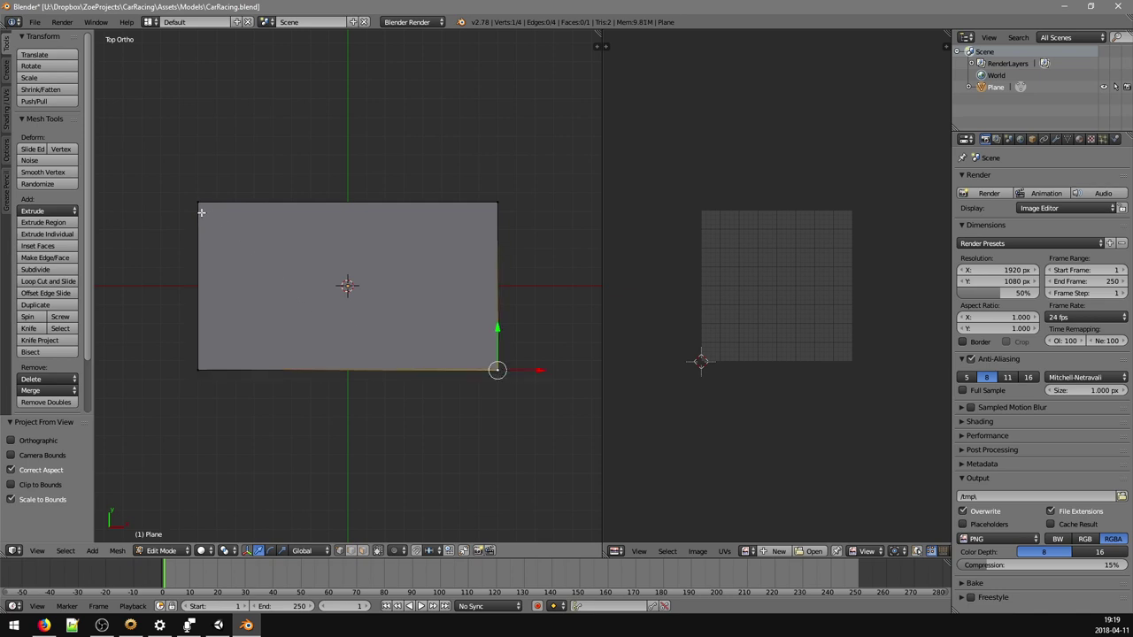
pyautogui.doubleClick(995, 86)
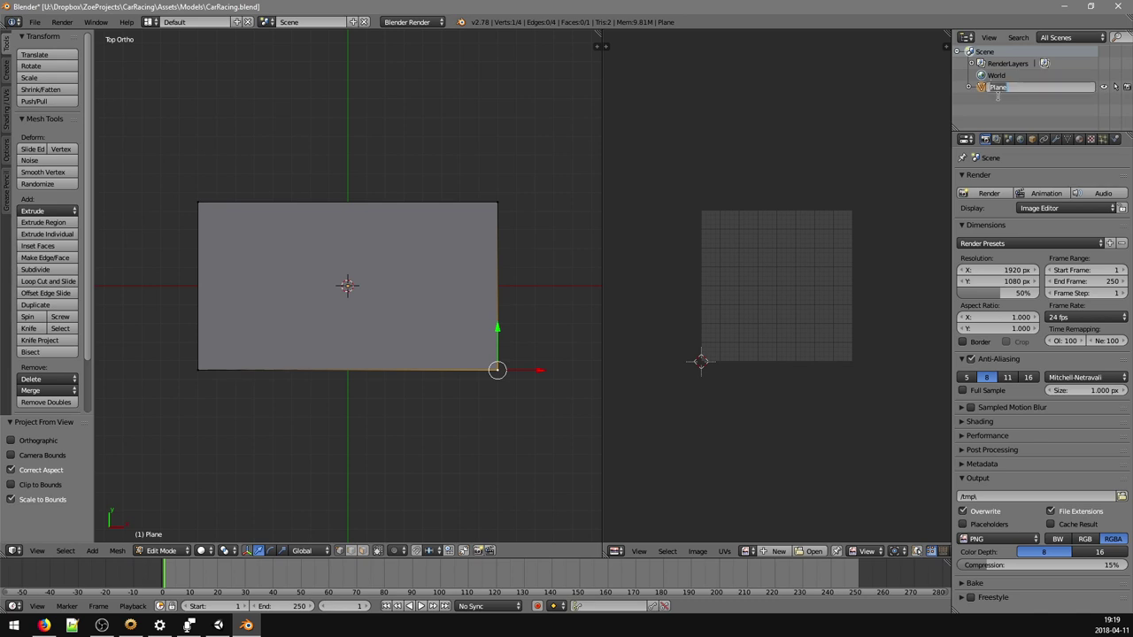
pyautogui.press('BackSpace')
pyautogui.press('Return')
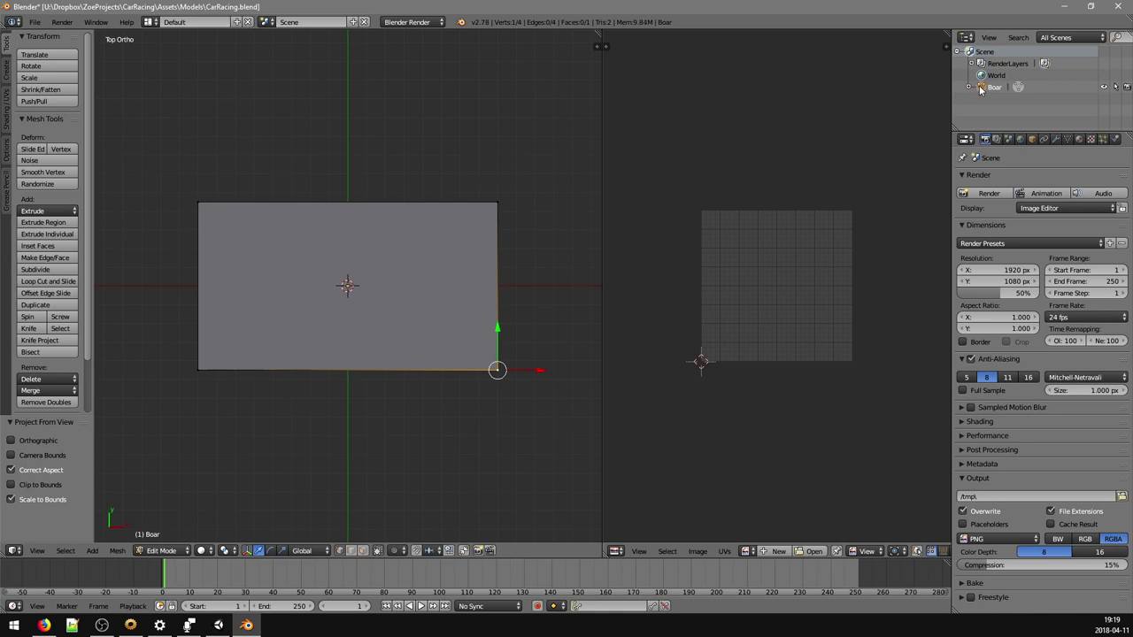
pyautogui.doubleClick(993, 87)
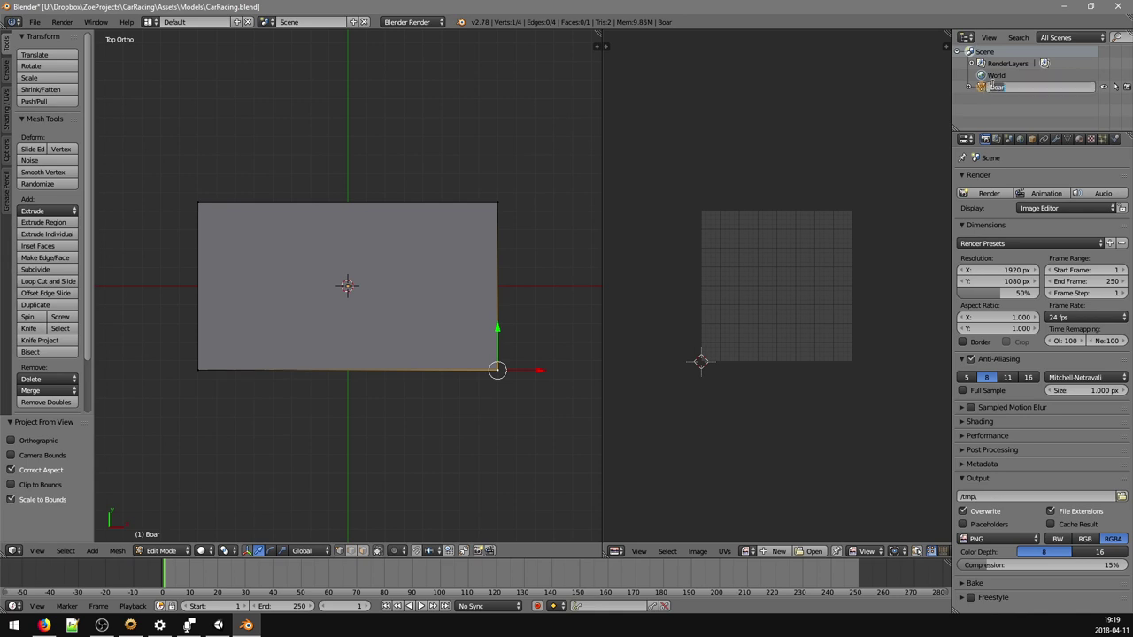
pyautogui.doubleClick(1007, 88)
pyautogui.write('Board')
pyautogui.press('Return')
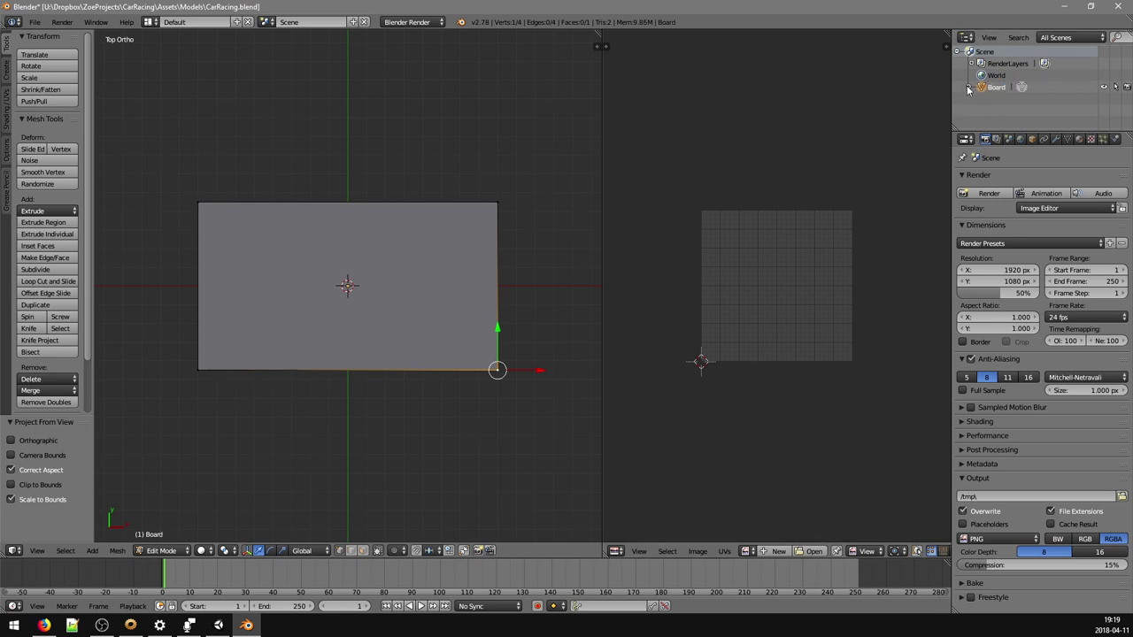
# - Expand Board and rename its Plane mesh data to Board as well
pyautogui.click(969, 87)
pyautogui.doubleClick(1007, 99)
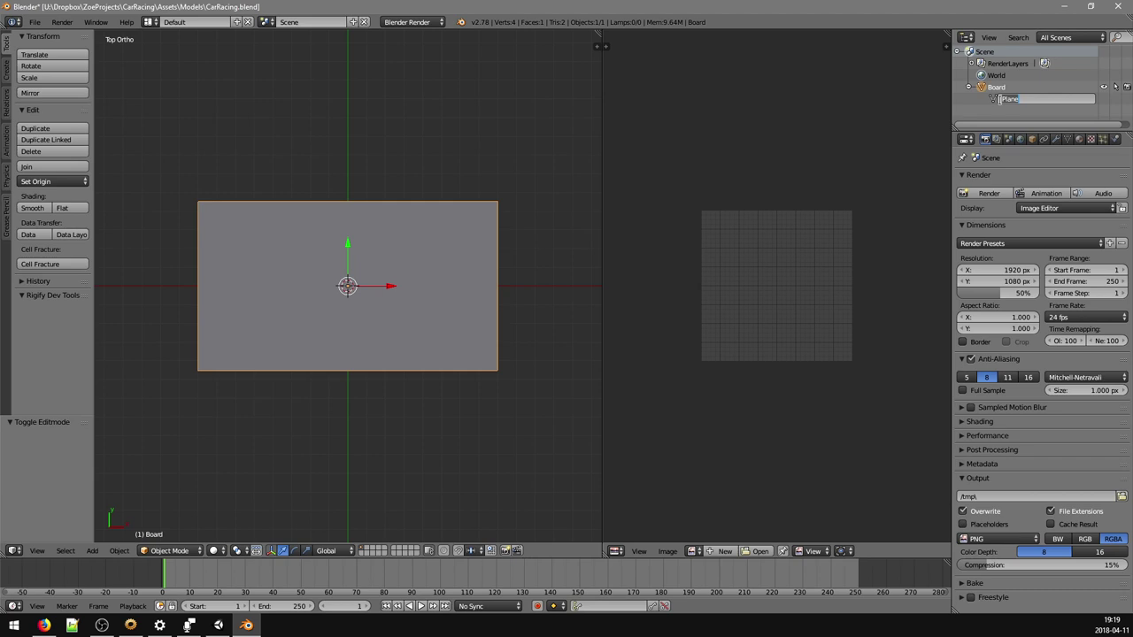
pyautogui.press('BackSpace')
pyautogui.write('Board')
pyautogui.press('Return')
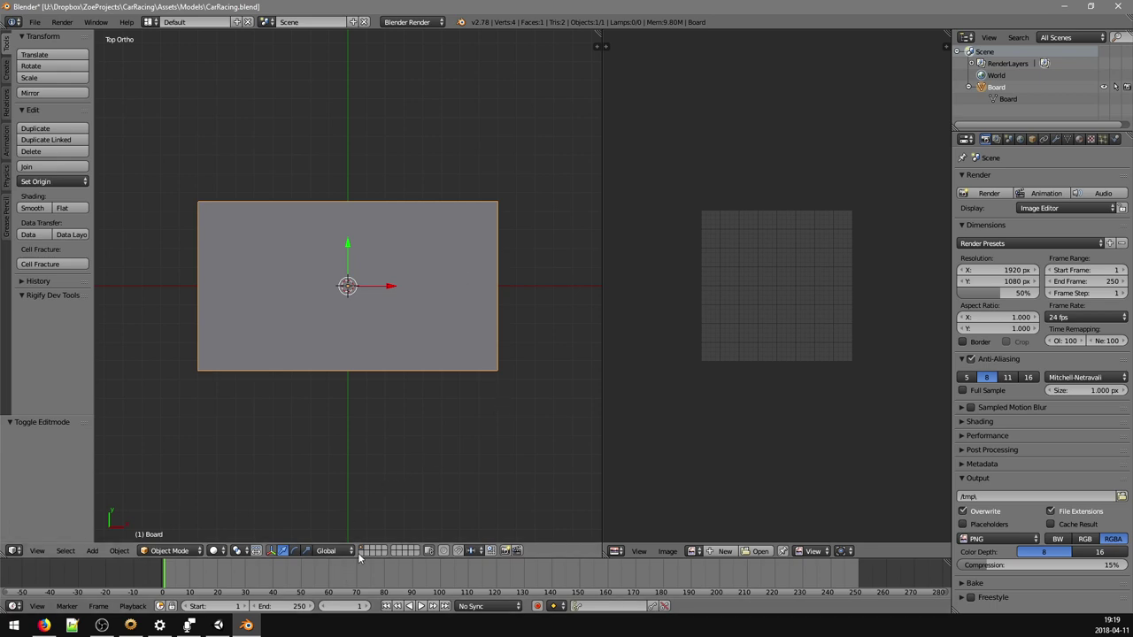
# - Delete Board from the view, add a cube at the origin, and start scaling it in Edit Mode
pyautogui.press('Delete')
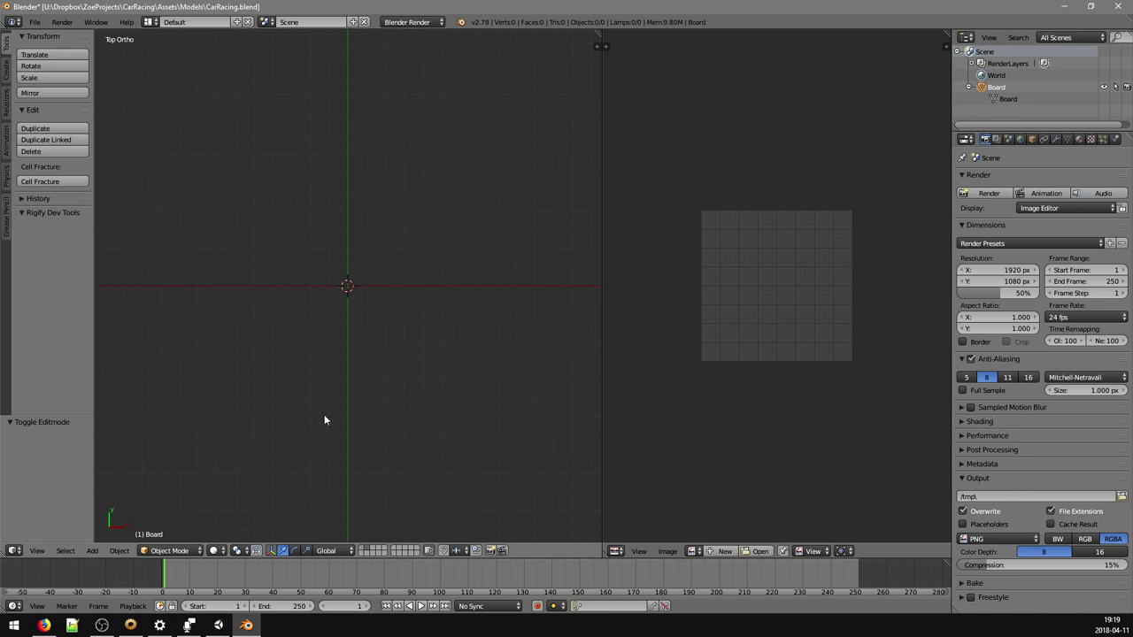
pyautogui.hotkey('shift', 'a')
pyautogui.moveTo(336, 396)
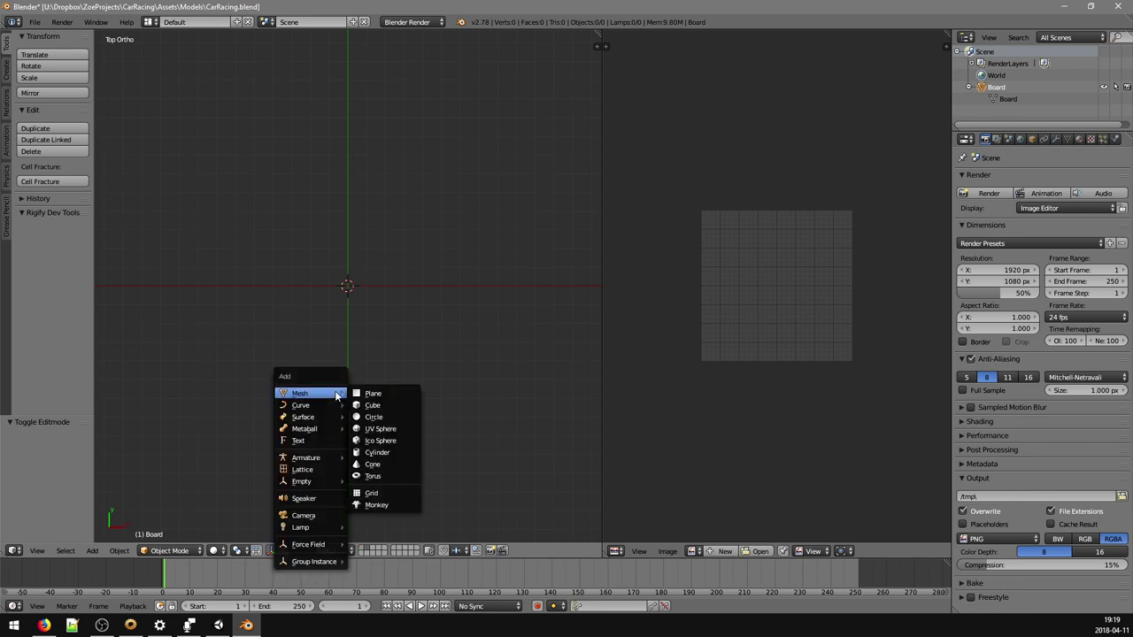
pyautogui.click(361, 406)
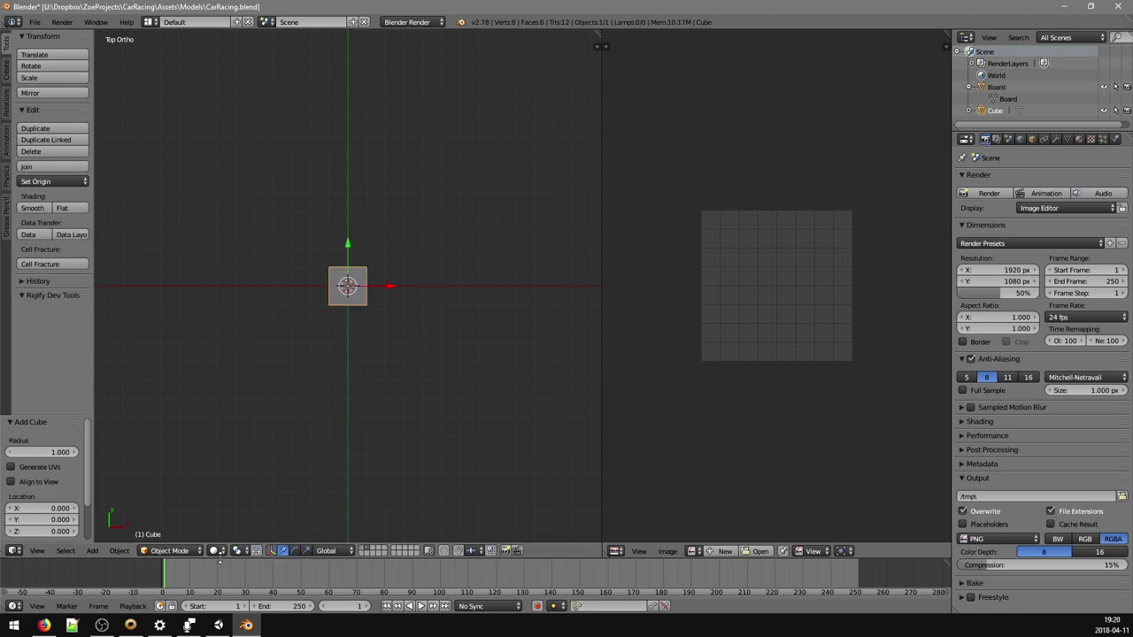
pyautogui.press('Tab')
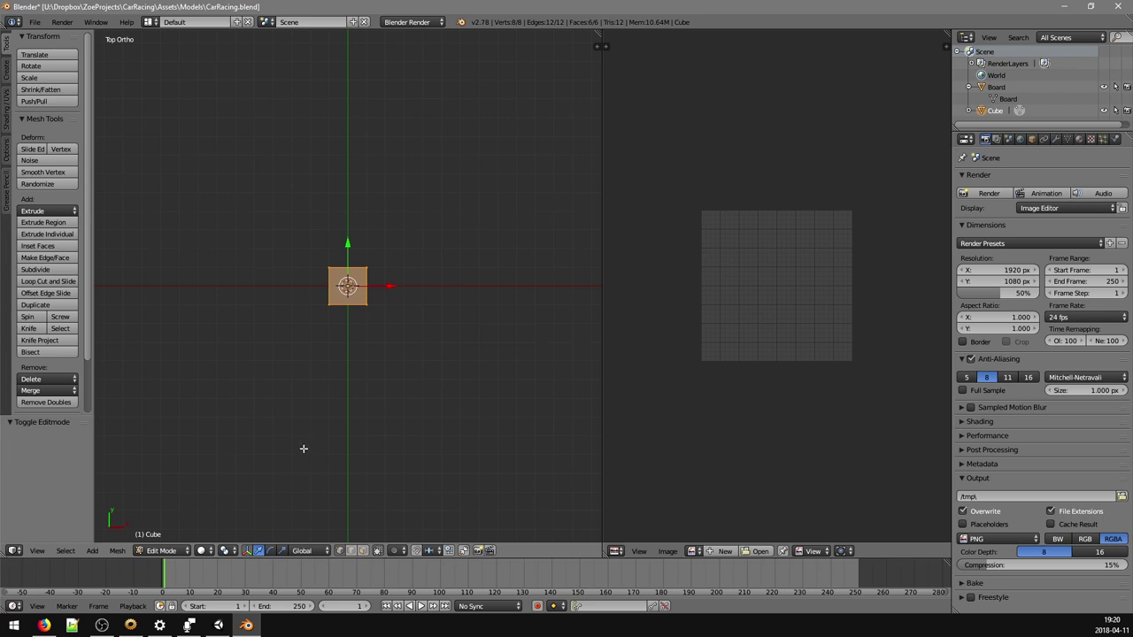
pyautogui.press('s')
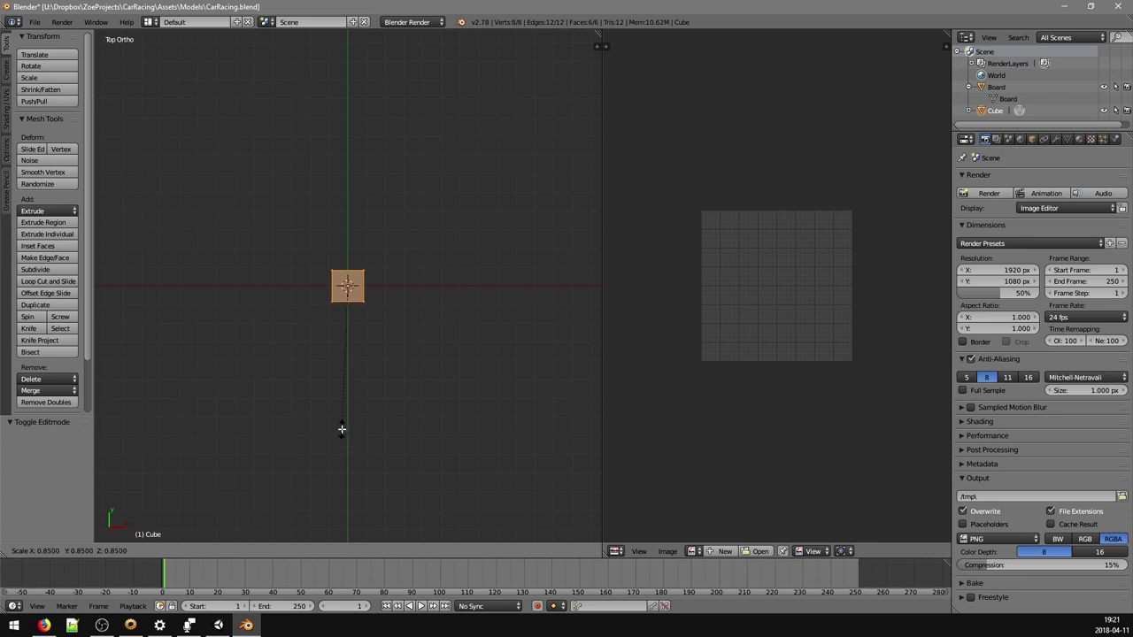
# - Scale the cube's mesh to 0.5 and view it zoomed in from Front Ortho
pyautogui.write('0.5')
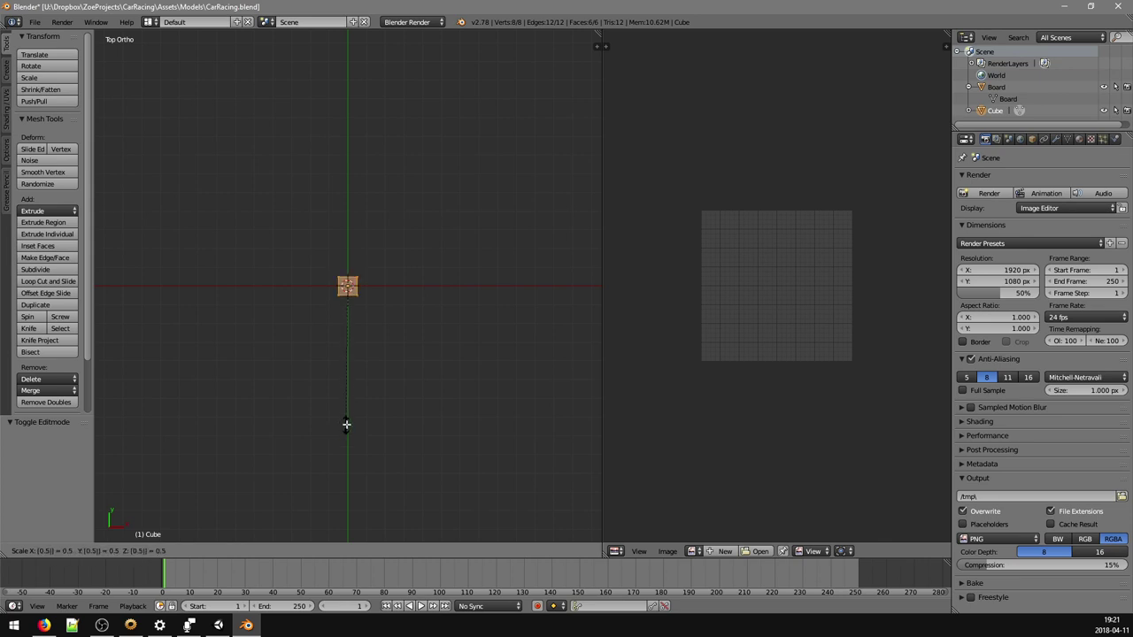
pyautogui.press('Return')
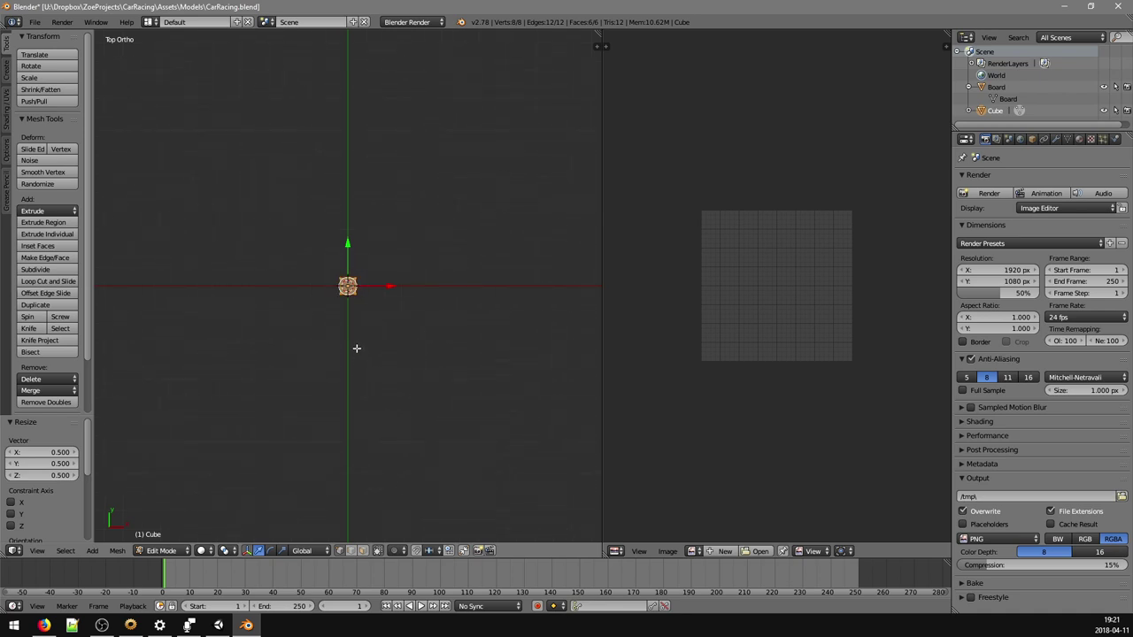
pyautogui.scroll(5, 357, 348)
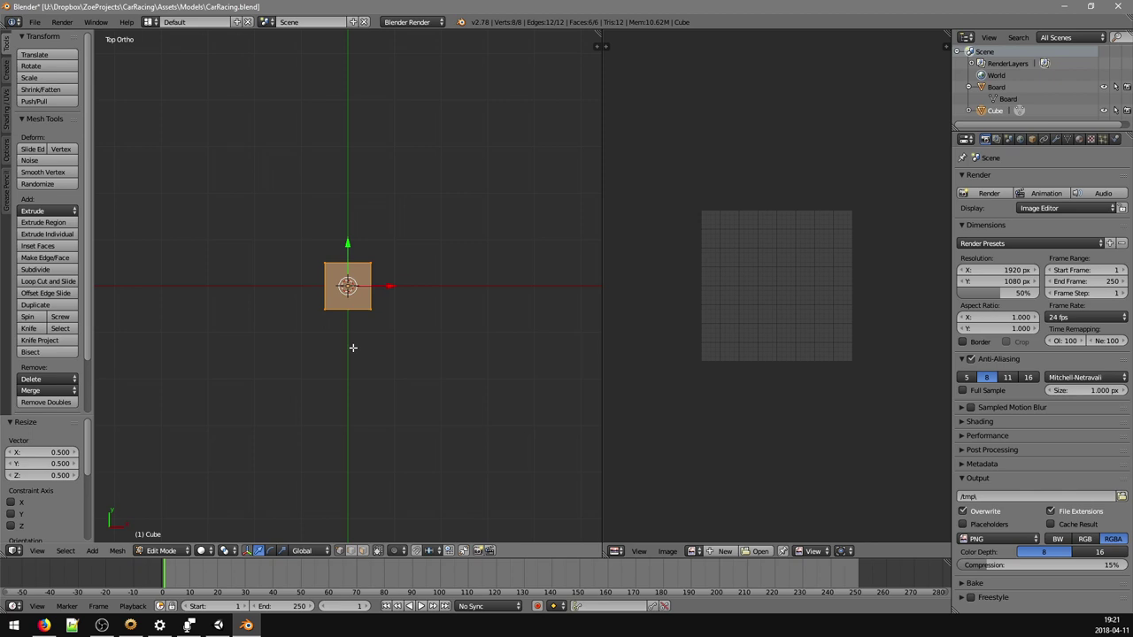
pyautogui.press('KP_1')
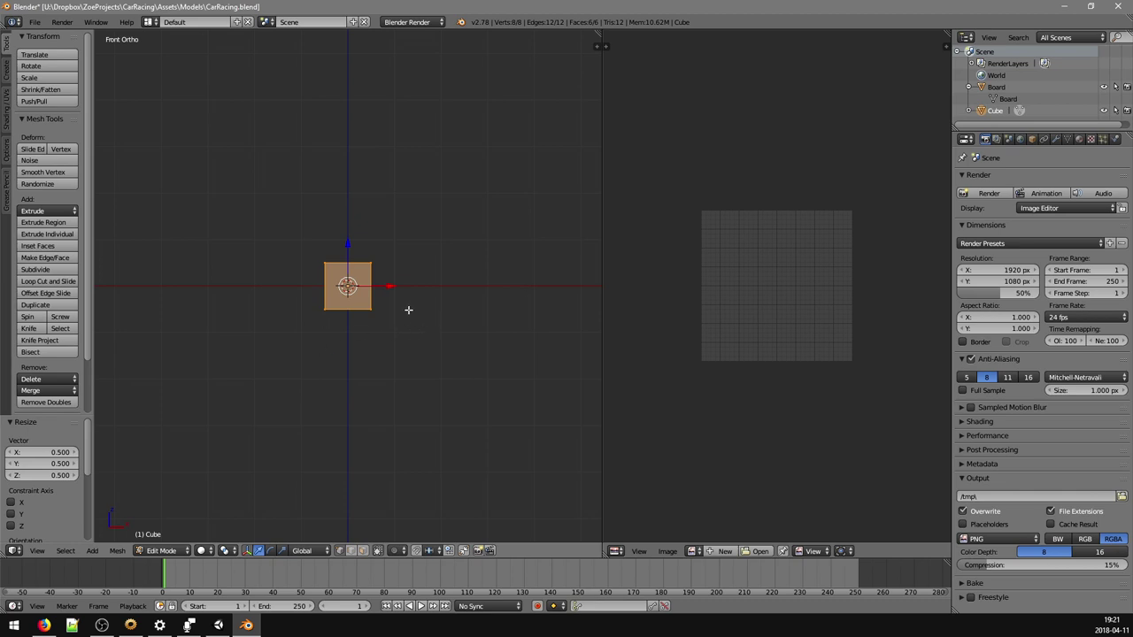
# - Add a centred vertical edge loop through the cube's middle, redoing a misplaced first cut
pyautogui.hotkey('ctrl', 'r')
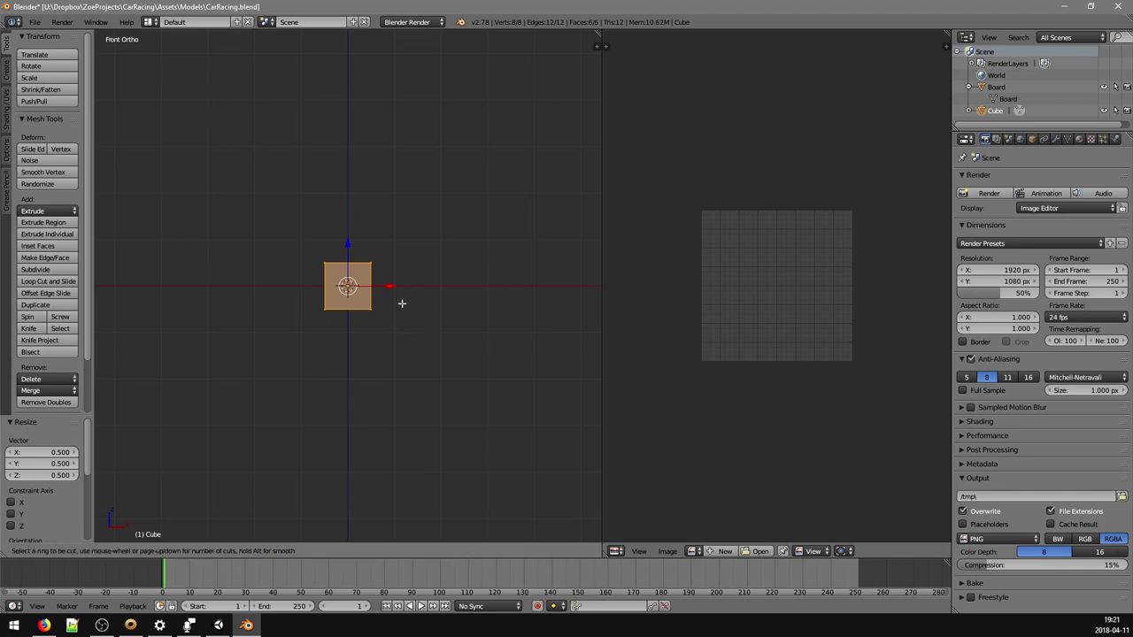
pyautogui.click(365, 288)
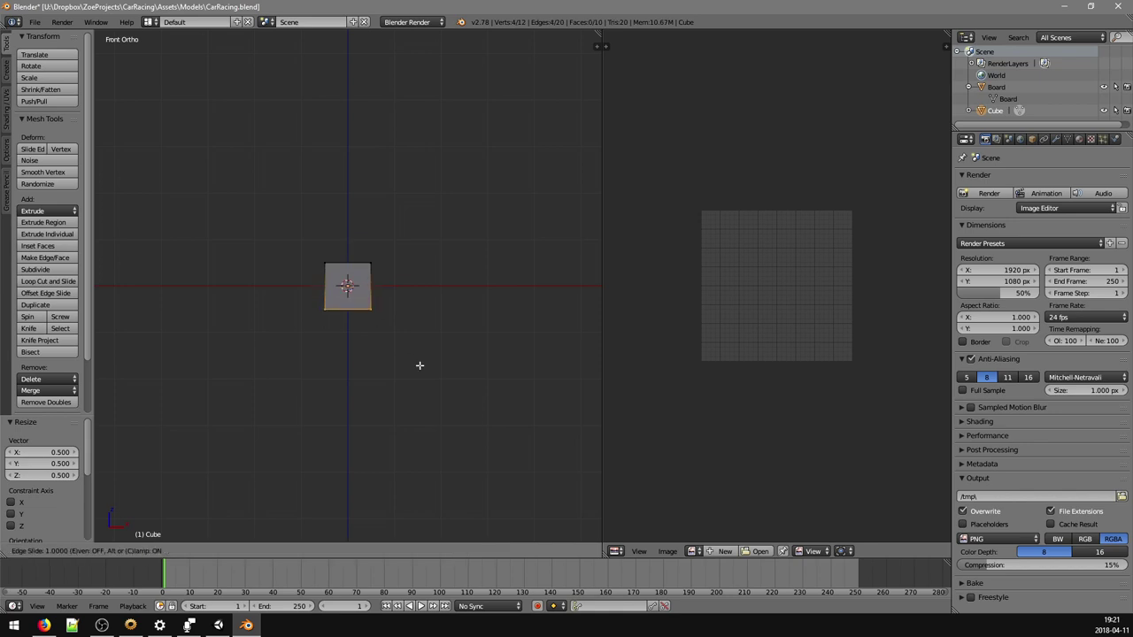
pyautogui.click(413, 314)
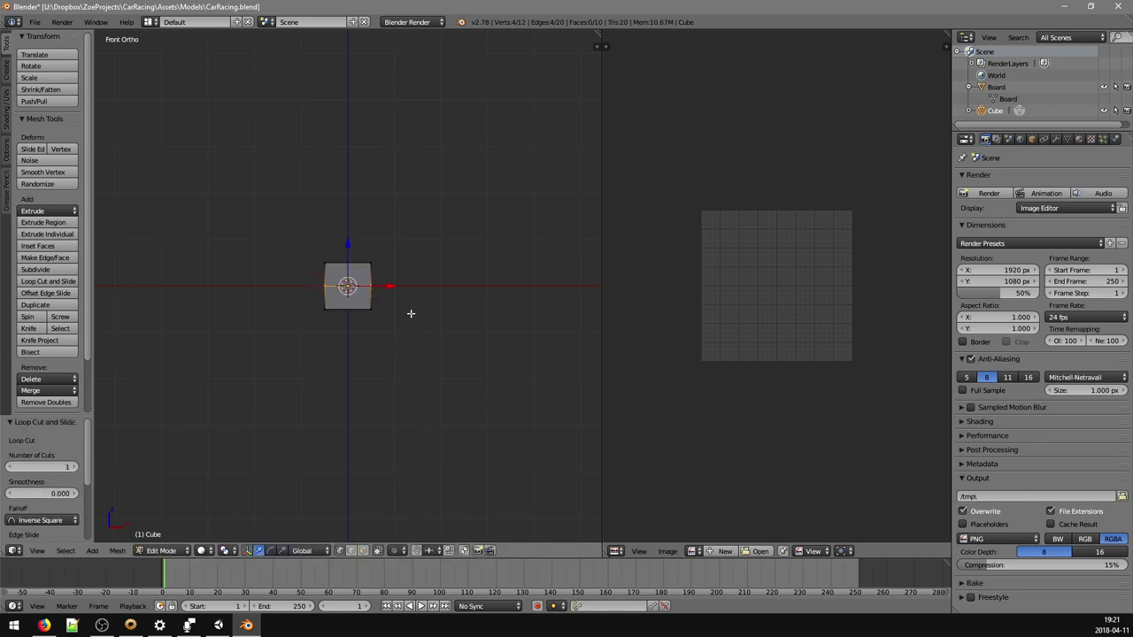
pyautogui.hotkey('ctrl', 'z')
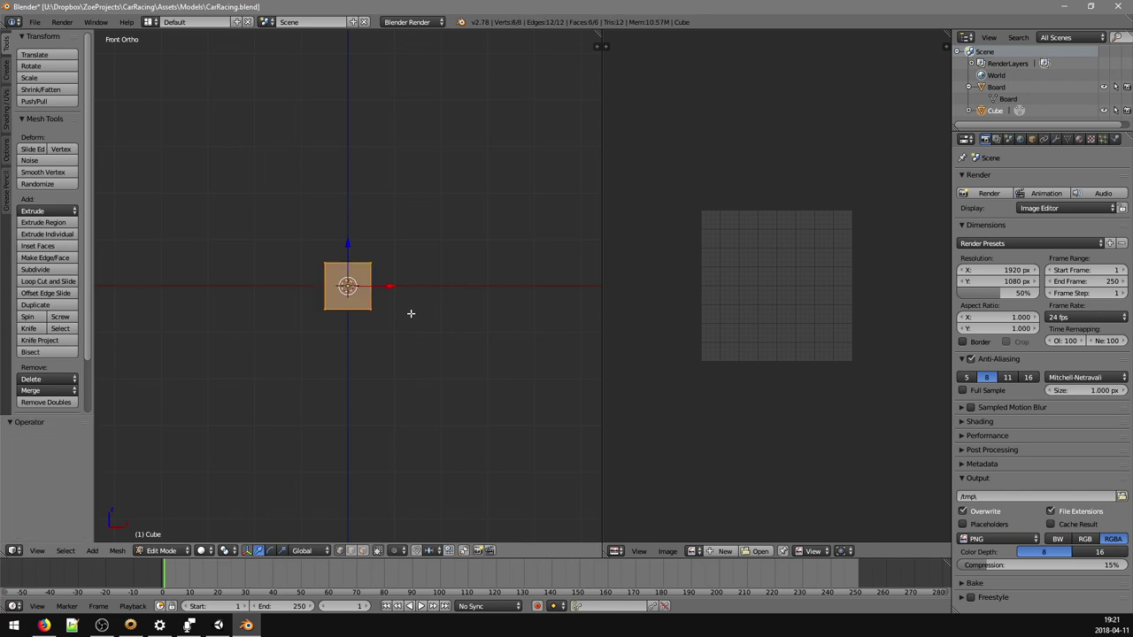
pyautogui.hotkey('ctrl', 'r')
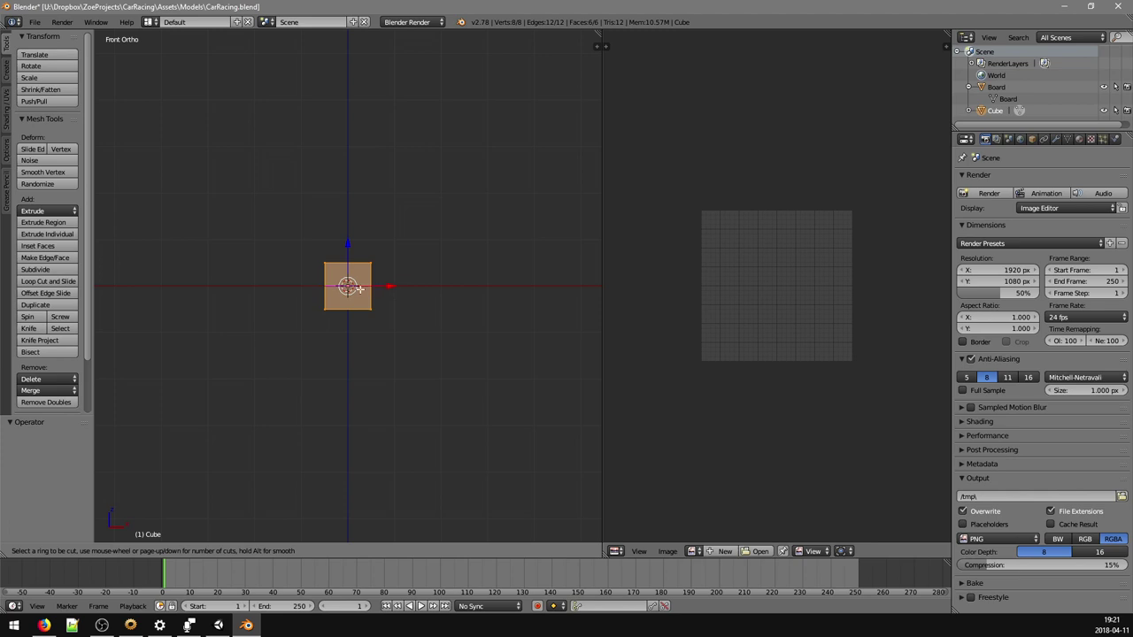
pyautogui.click(355, 273)
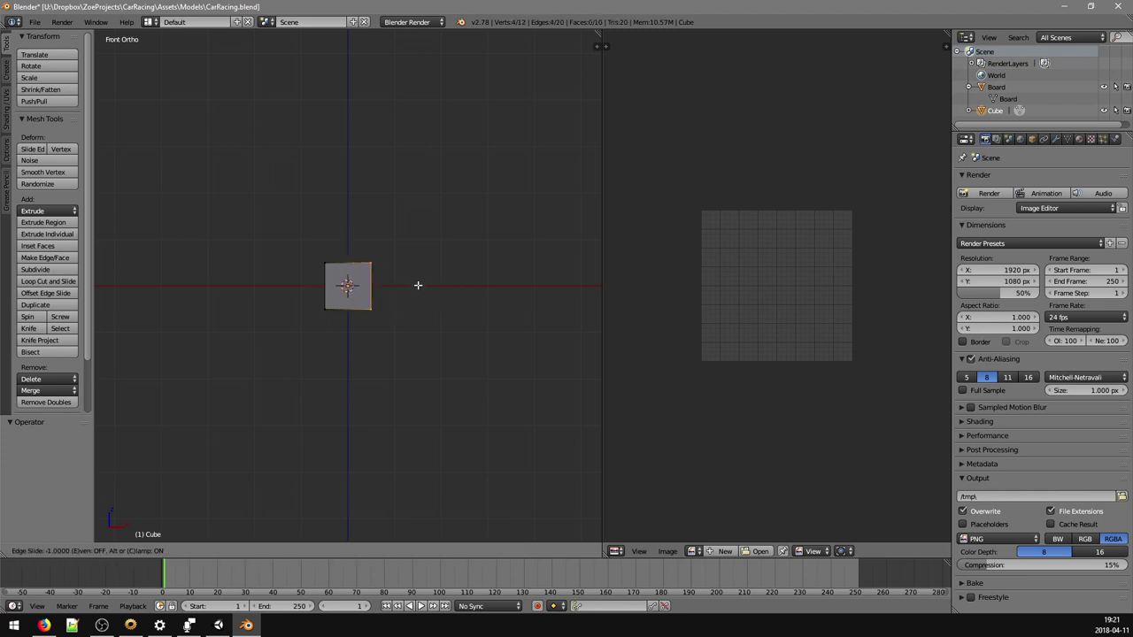
pyautogui.click(417, 286)
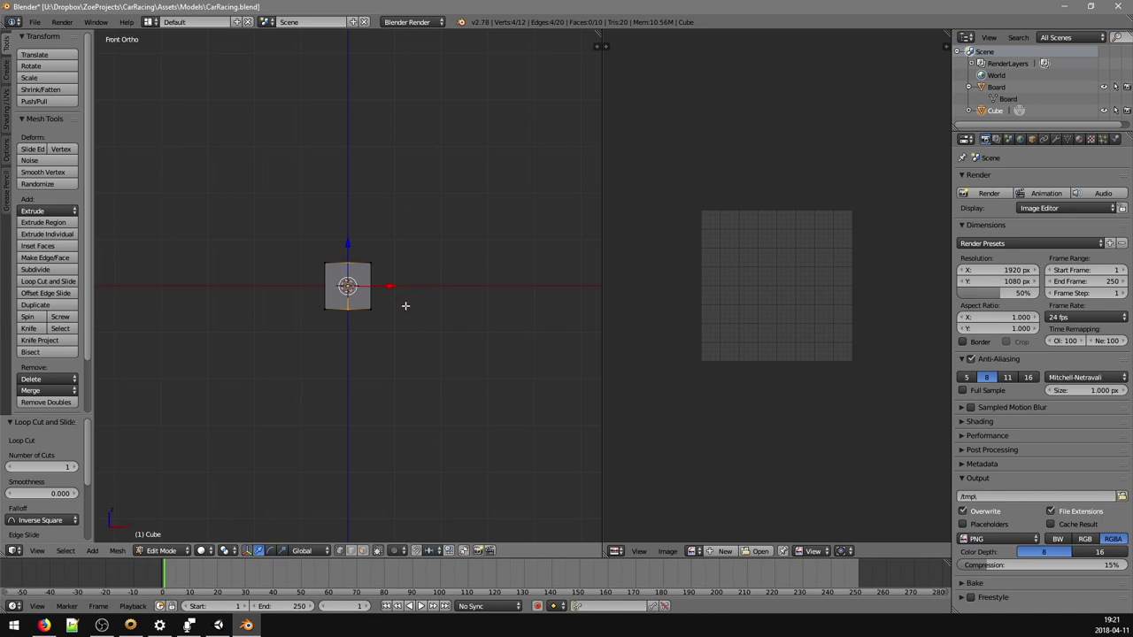
# - In wireframe view, box-select the cube's right-half vertices and delete them
pyautogui.press('z')
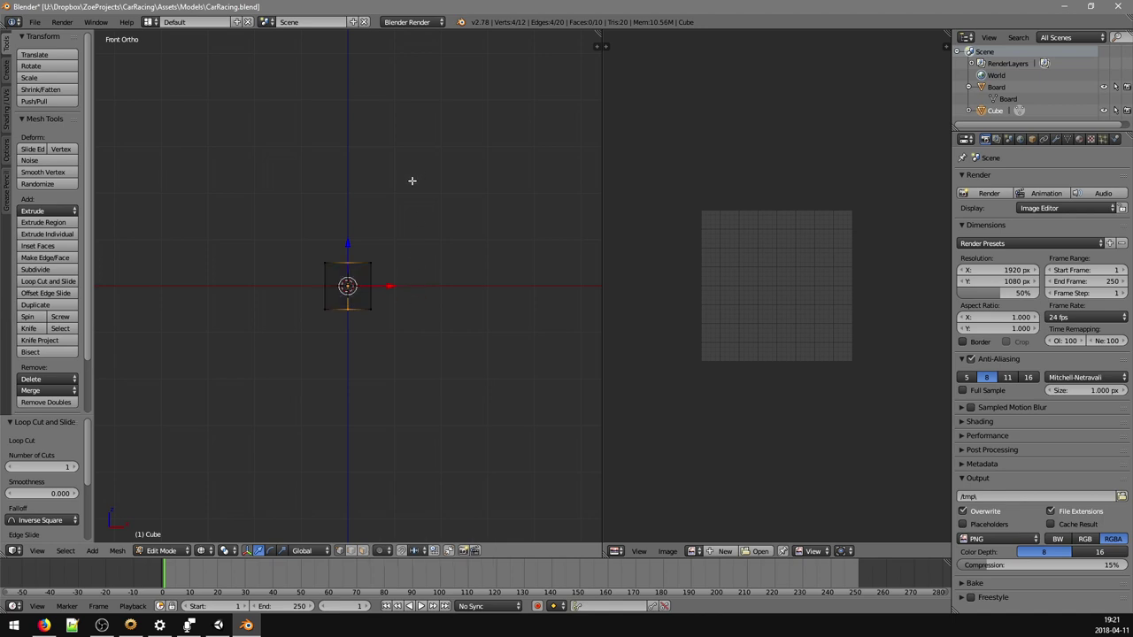
pyautogui.press('a')
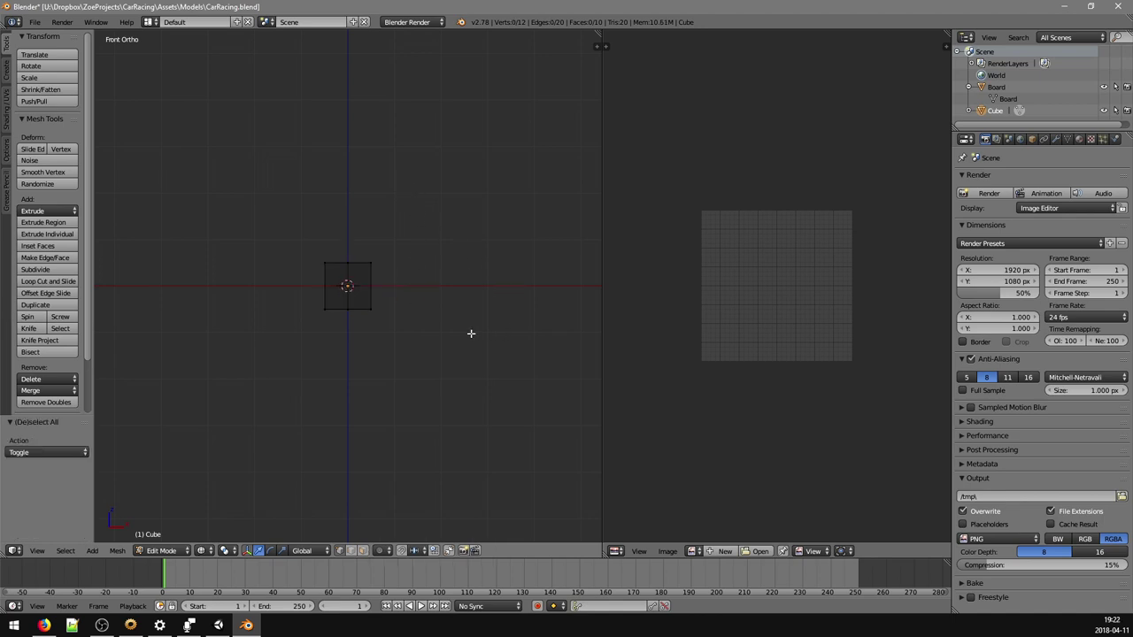
pyautogui.press('b')
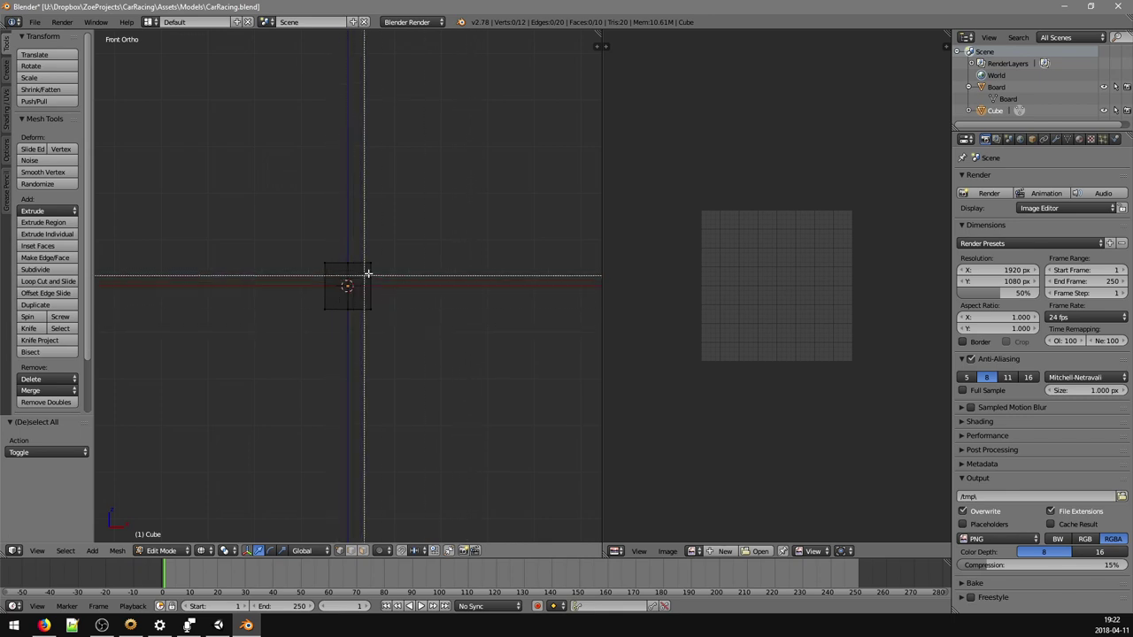
pyautogui.moveTo(367, 254); pyautogui.dragTo(365, 322)
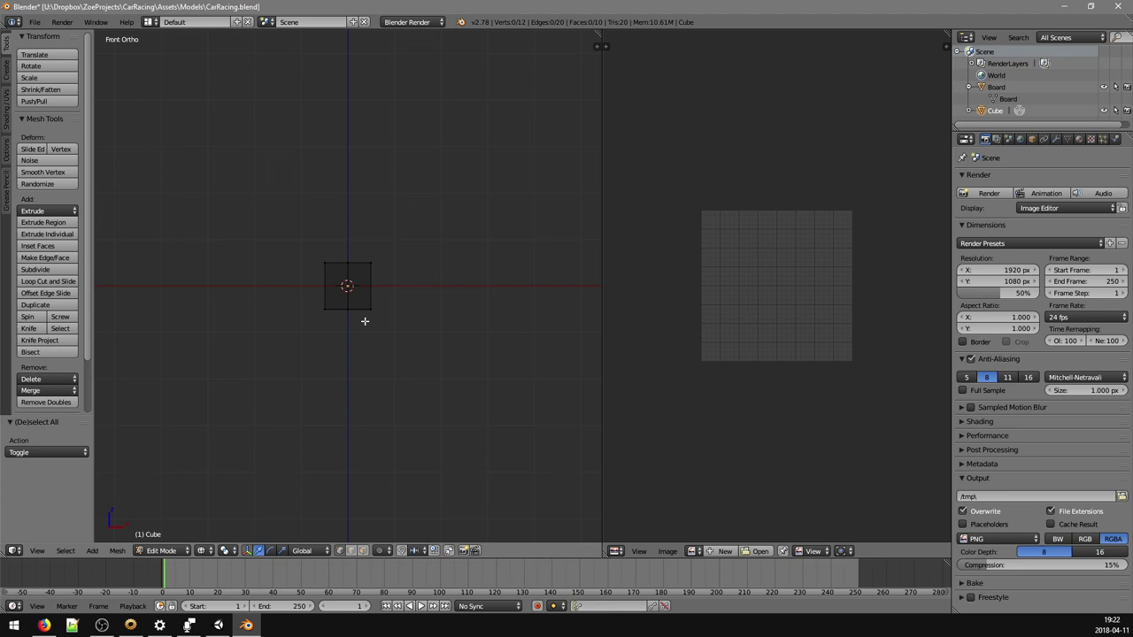
pyautogui.click(364, 254)
pyautogui.press('n')
pyautogui.press('b')
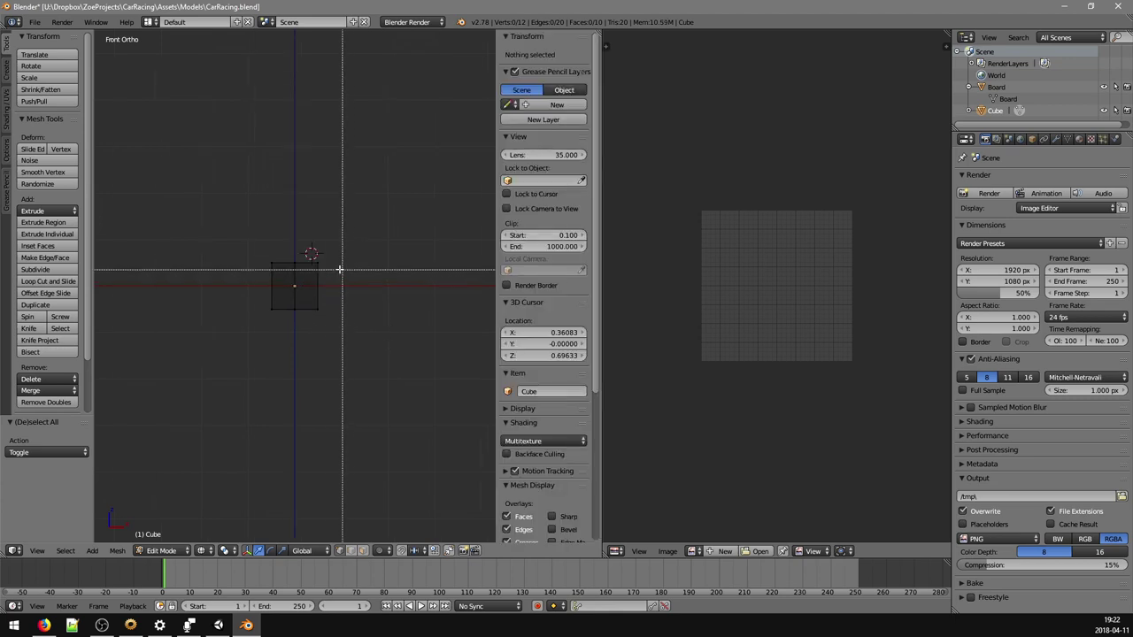
pyautogui.moveTo(306, 254); pyautogui.dragTo(338, 333)
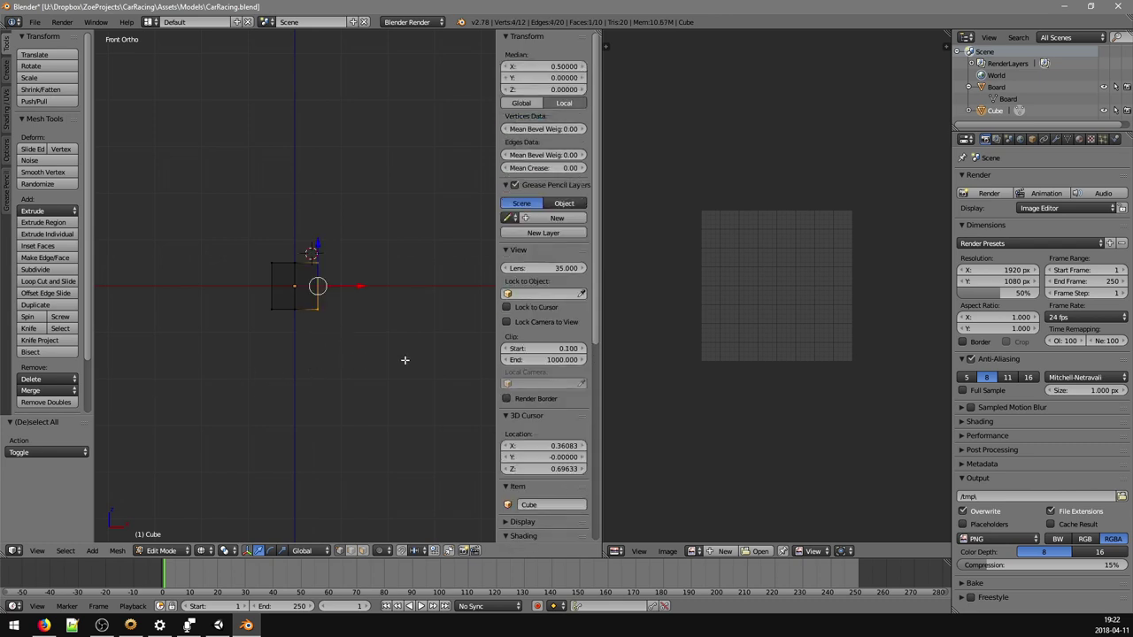
pyautogui.press('x')
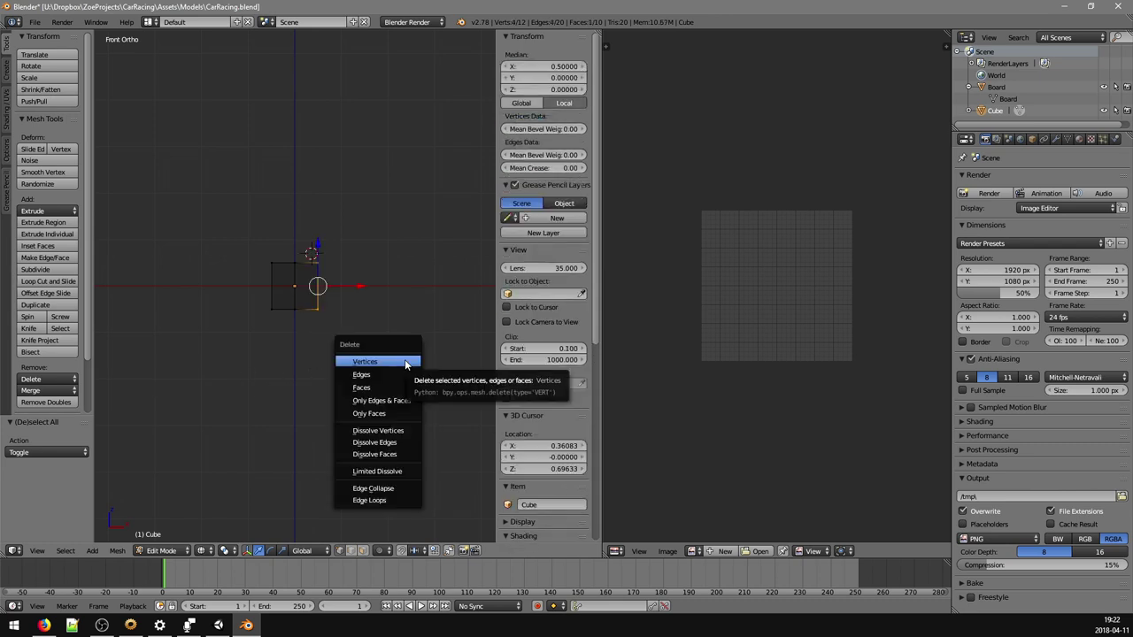
pyautogui.click(406, 362)
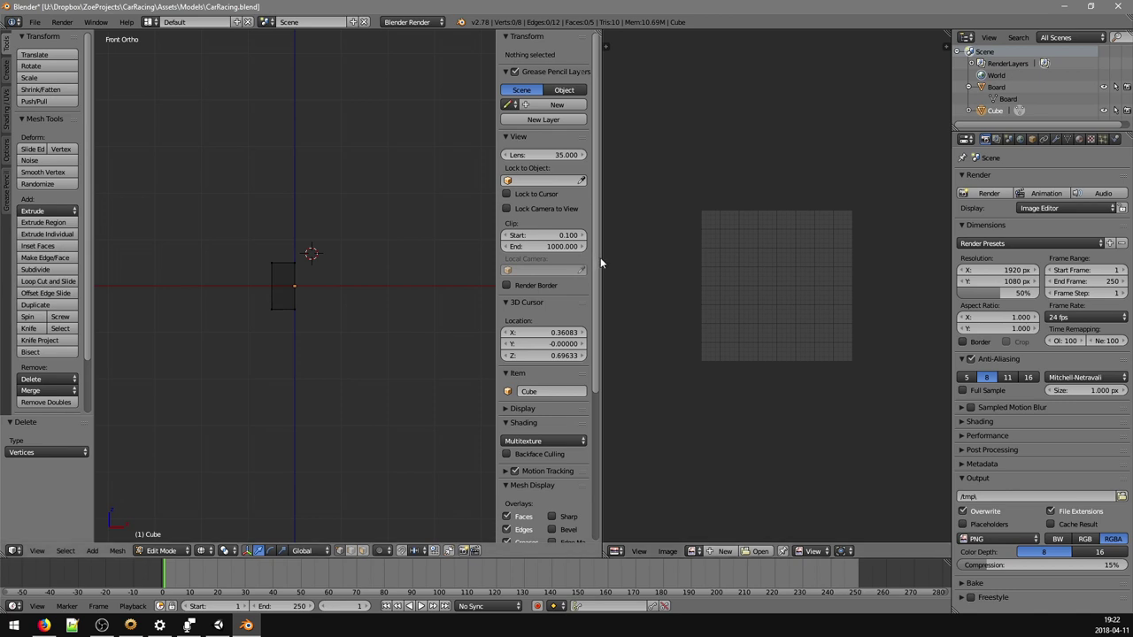
# - Join the image editor area into the 3D view so it fills the left side
pyautogui.rightClick(601, 428)
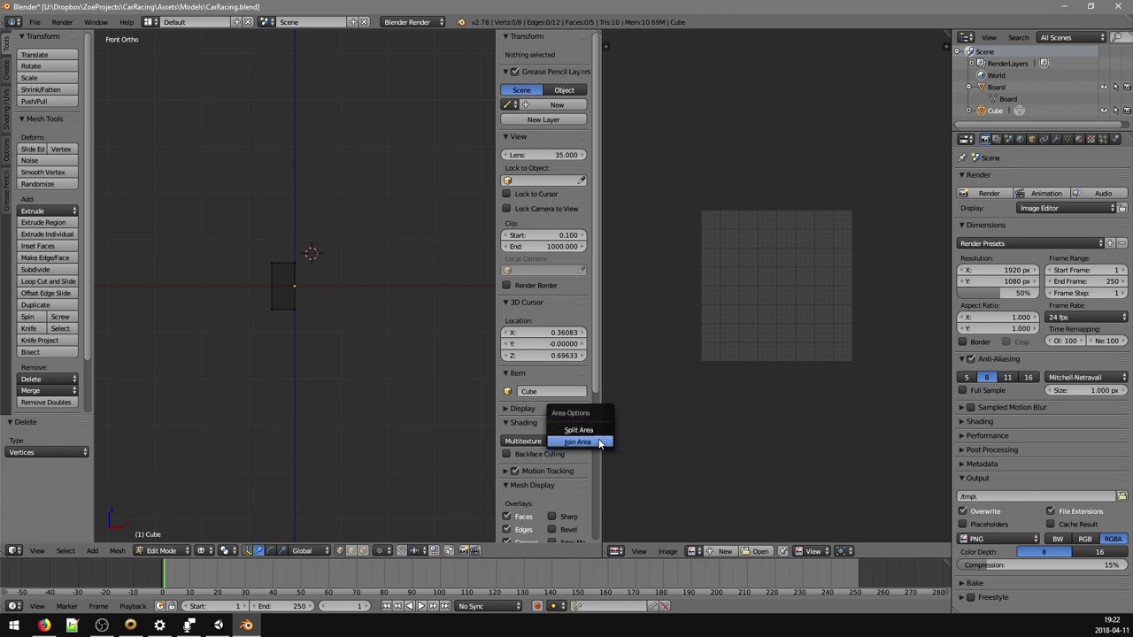
pyautogui.click(579, 441)
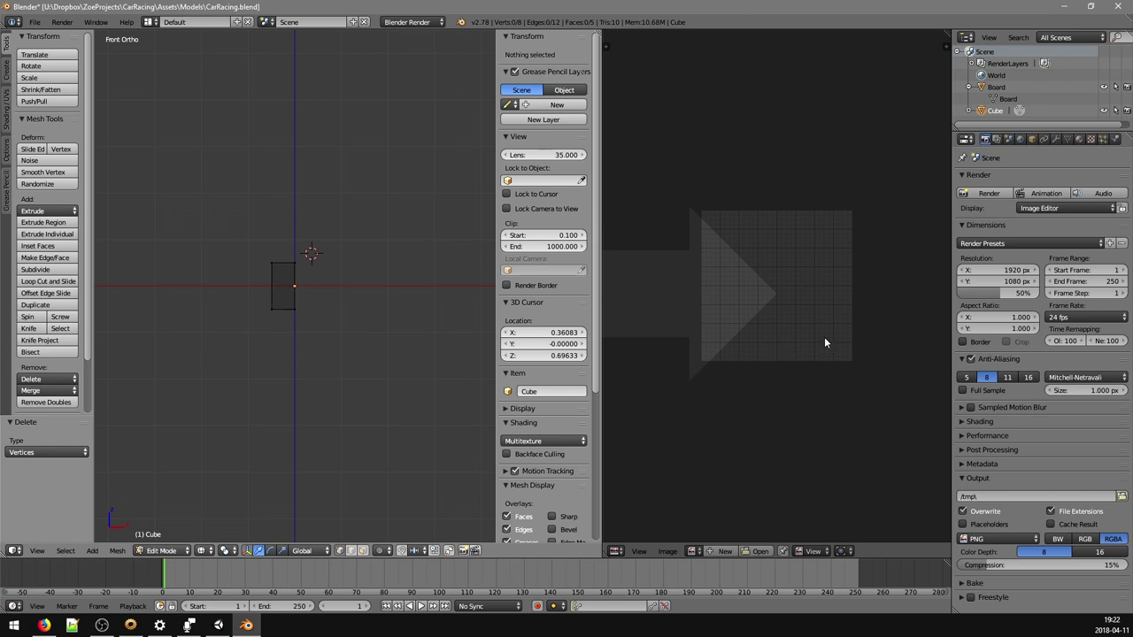
pyautogui.moveTo(824, 342); pyautogui.dragTo(825, 341)
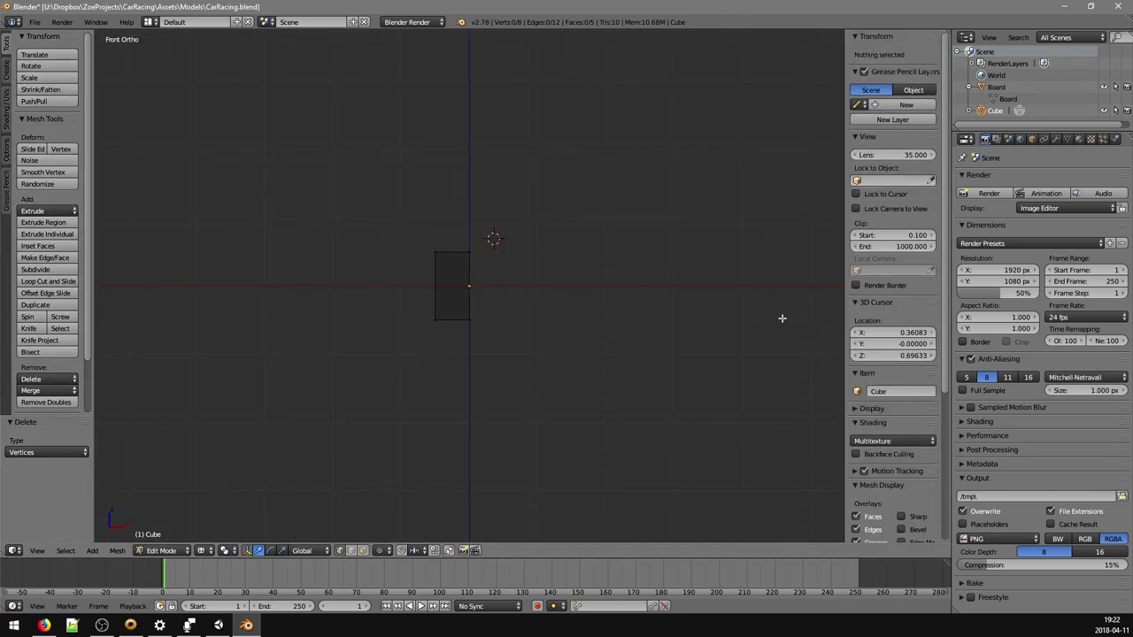
# - Add a Mirror modifier to the cube from the Modifiers tab
pyautogui.click(1056, 140)
pyautogui.click(1021, 177)
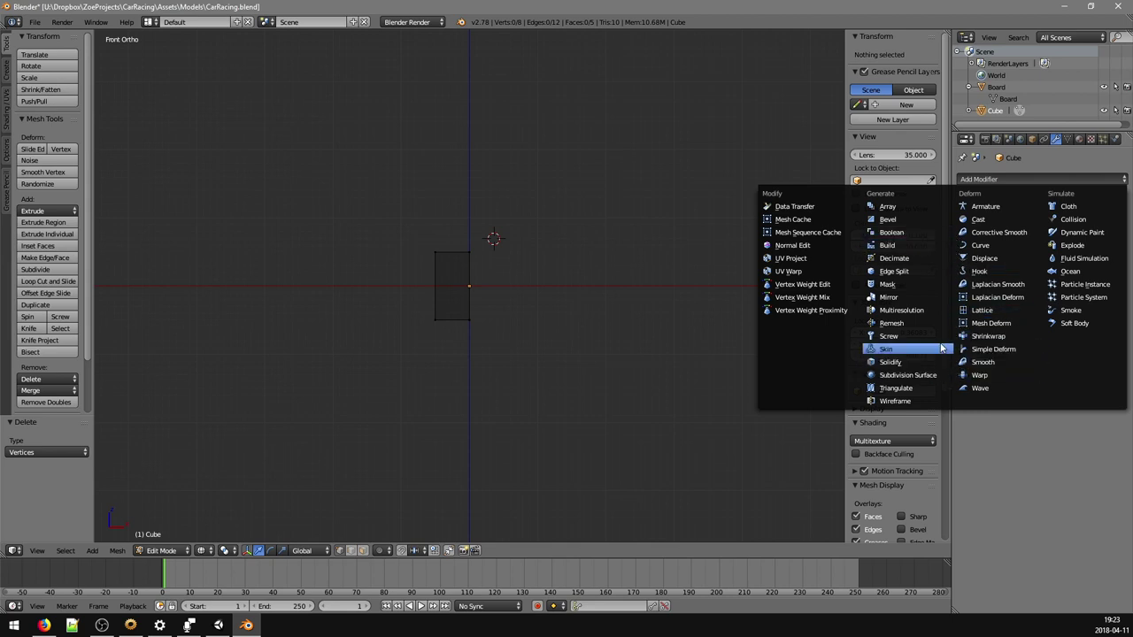
pyautogui.click(935, 300)
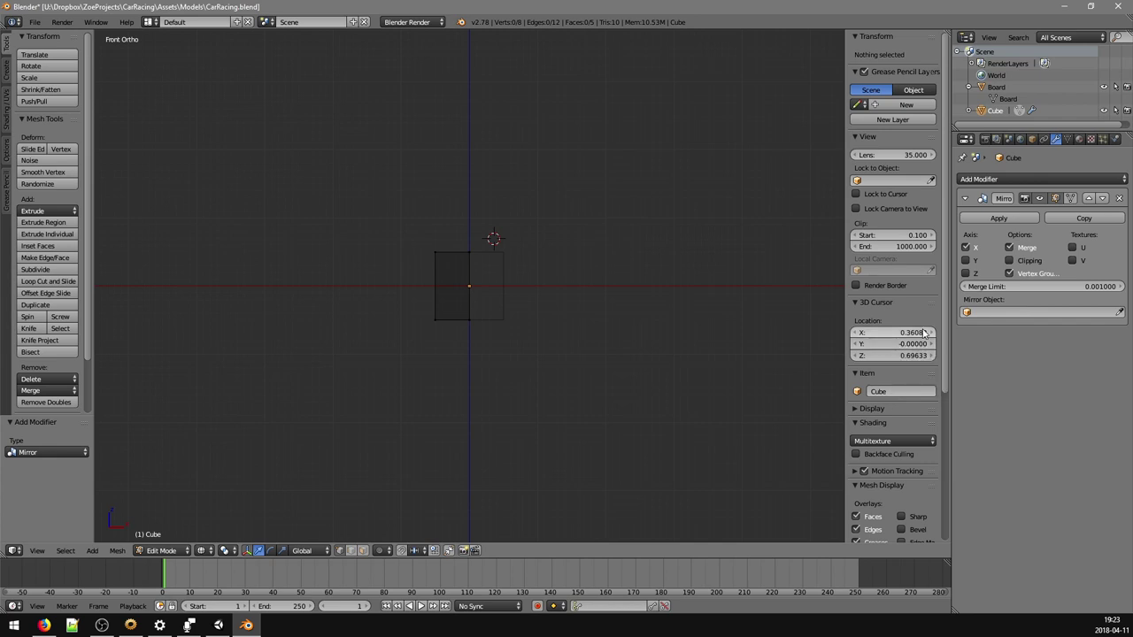
# - Enable Clipping on the X-axis Mirror modifier and orbit to check the full mirrored box
pyautogui.click(1010, 261)
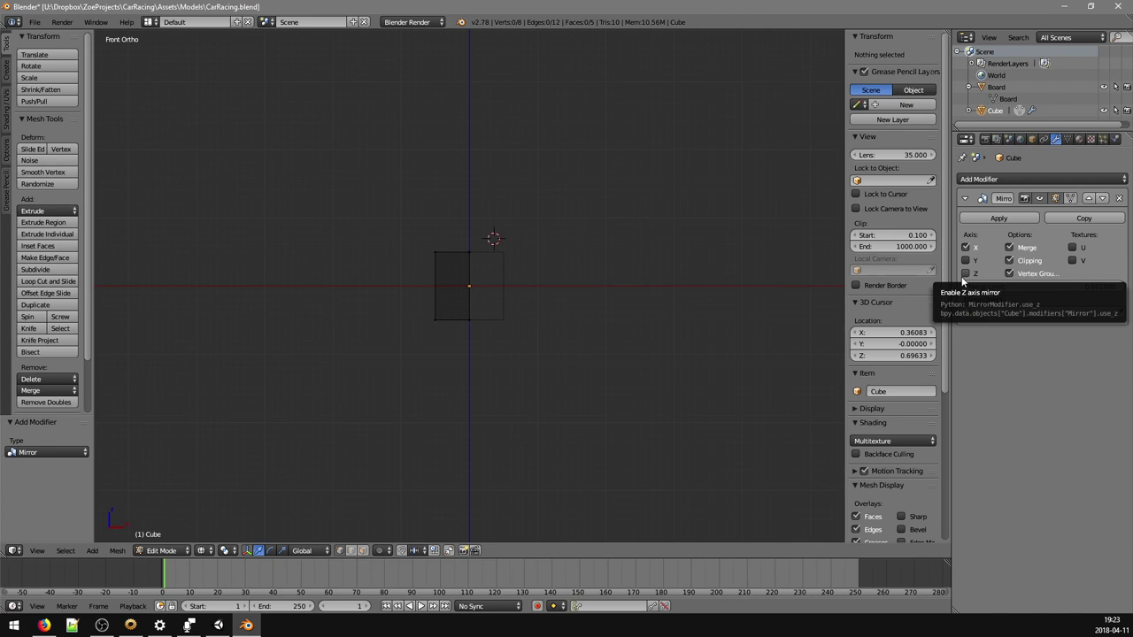
pyautogui.moveTo(637, 269); pyautogui.dragTo(523, 309, button='middle')
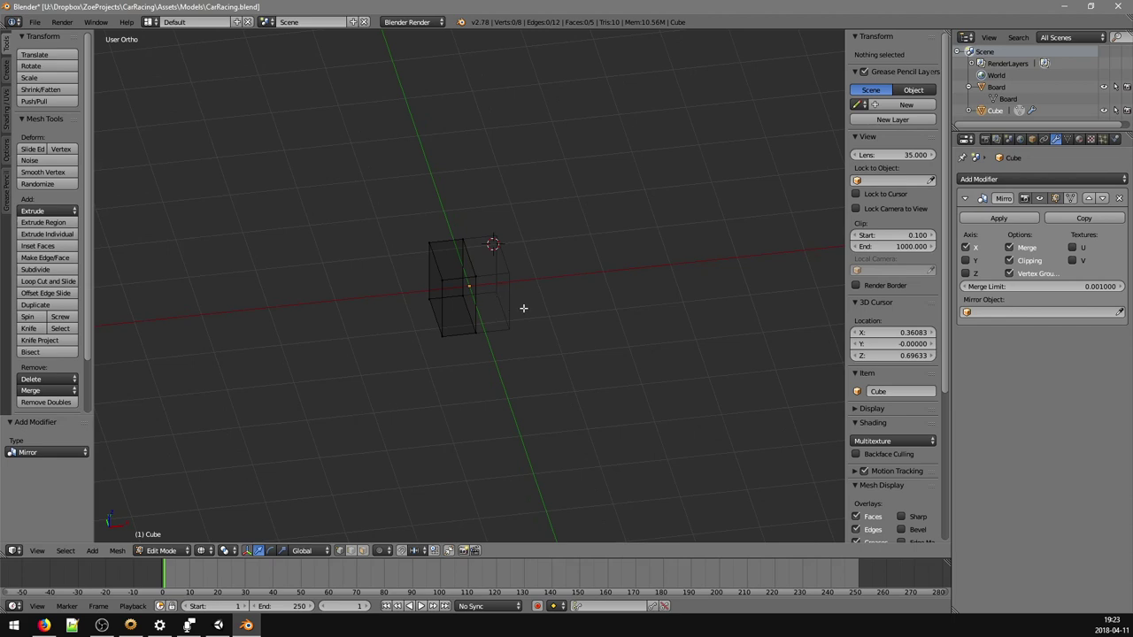
pyautogui.rightClick(446, 285)
pyautogui.moveTo(467, 280); pyautogui.dragTo(436, 284)
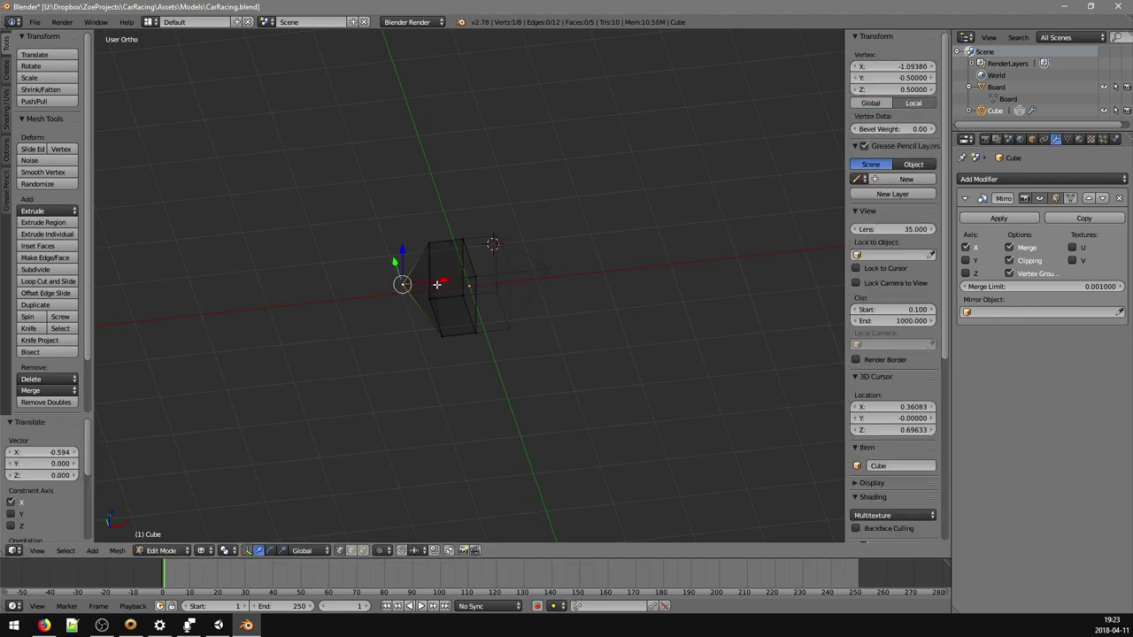
pyautogui.hotkey('ctrl', 'z')
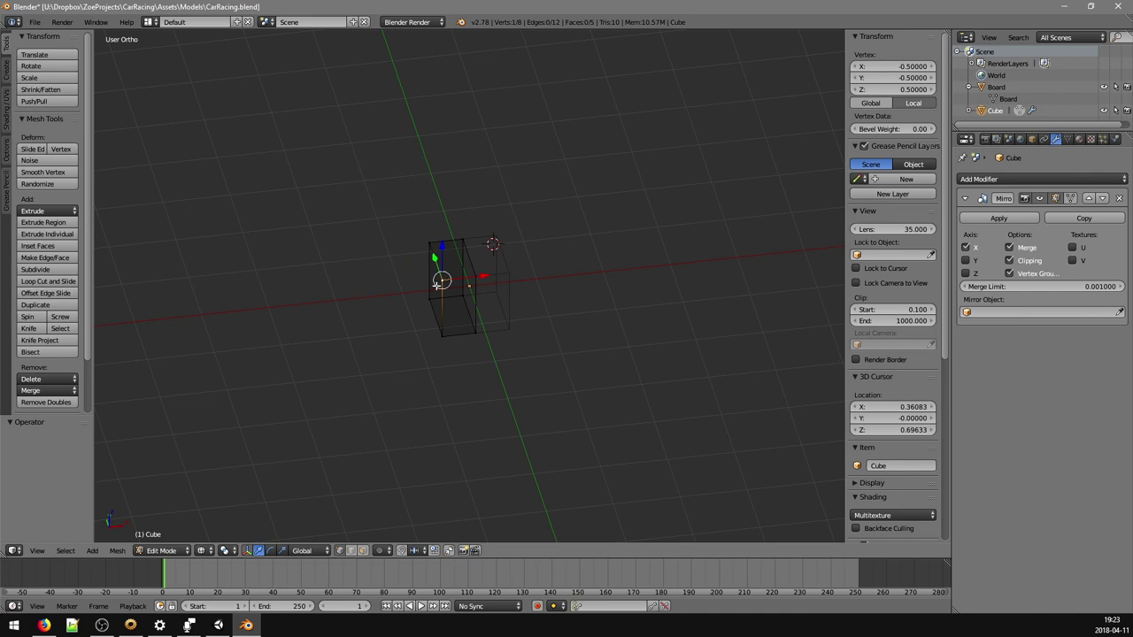
pyautogui.moveTo(416, 286); pyautogui.dragTo(514, 279, button='middle')
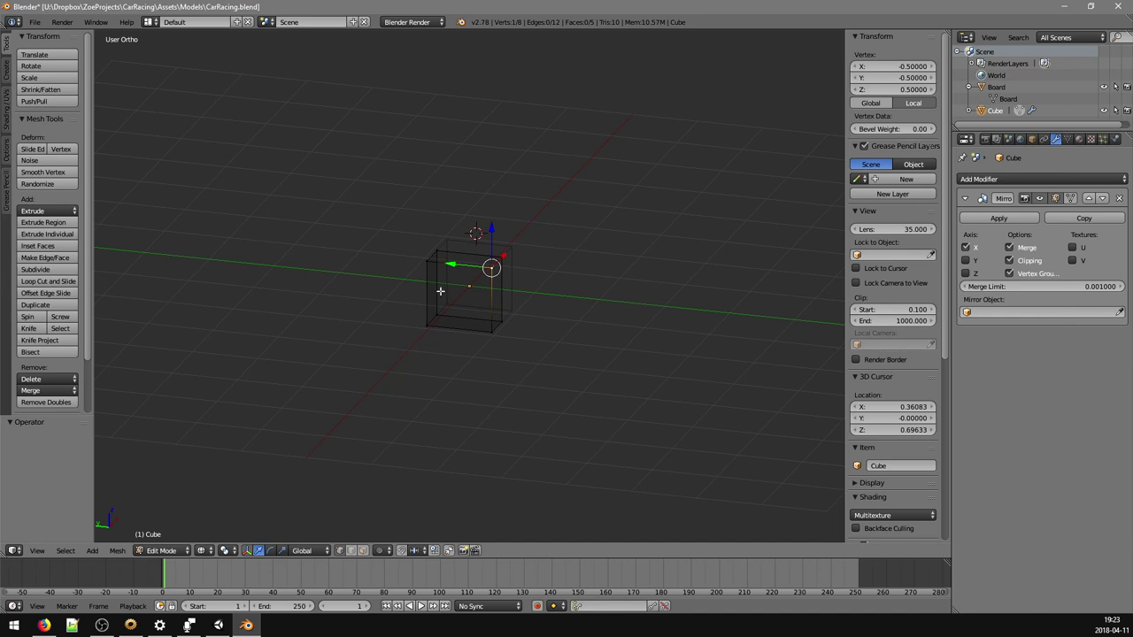
# - Cut a centred horizontal loop around the cube's middle, giving 12 vertices and 8 faces
pyautogui.hotkey('ctrl', 'r')
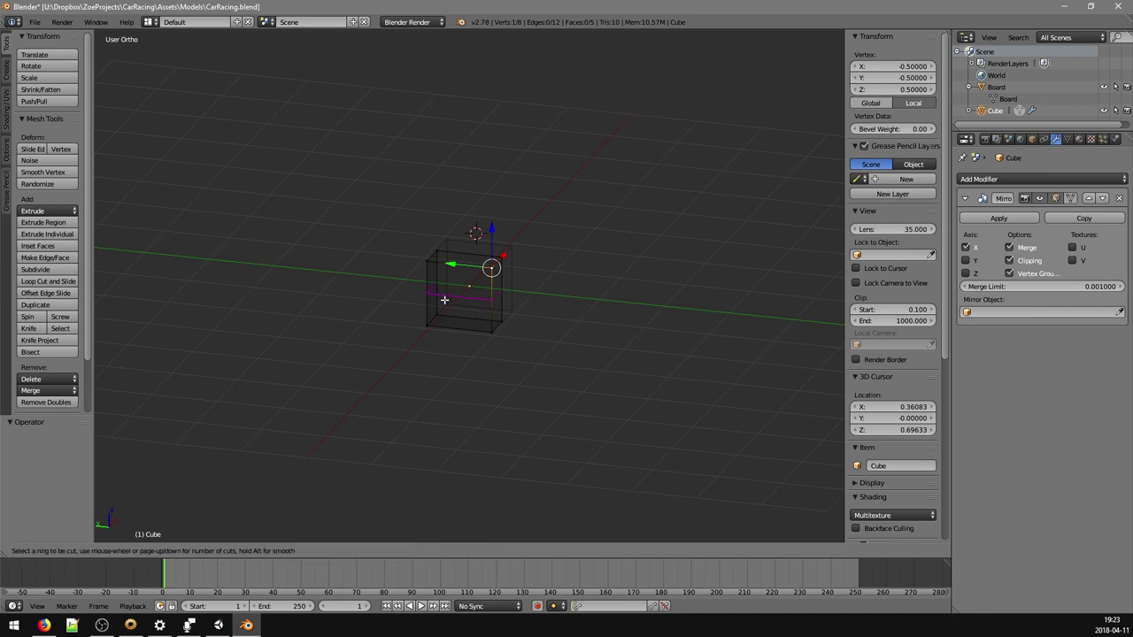
pyautogui.click(444, 300)
pyautogui.rightClick(262, 388)
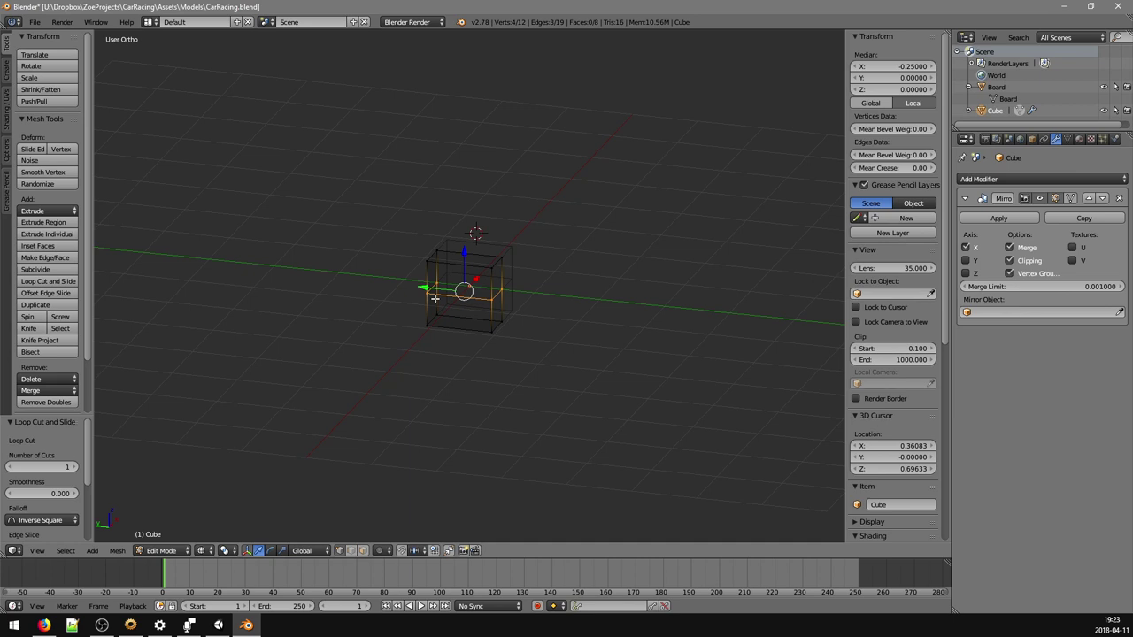
# - Box-select the lower side face on the cube's right
pyautogui.press('a')
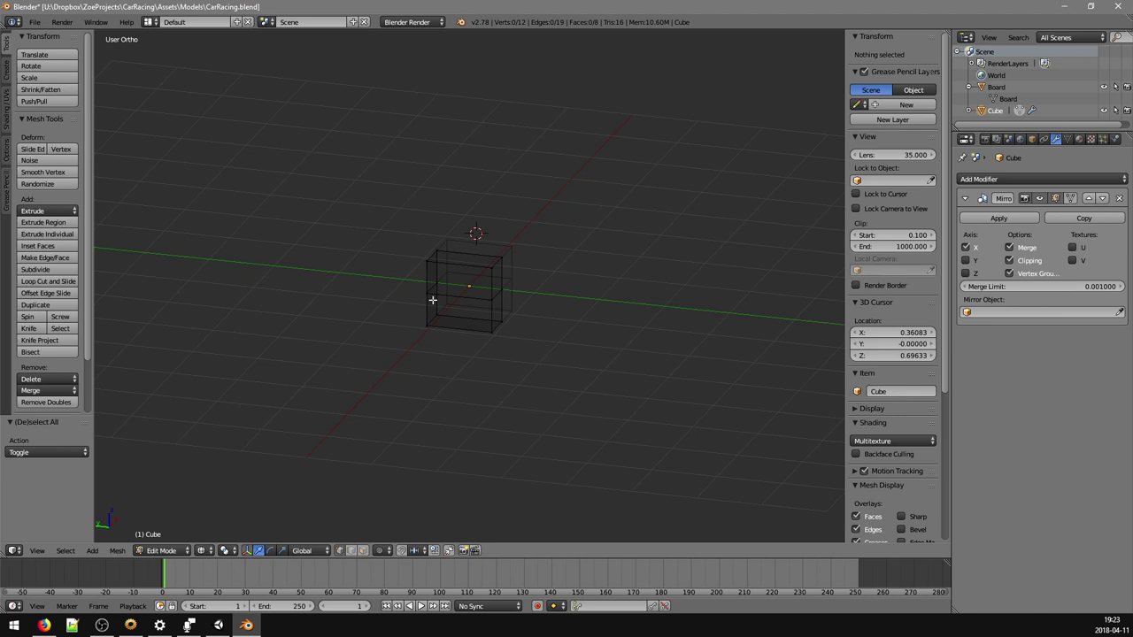
pyautogui.press('b')
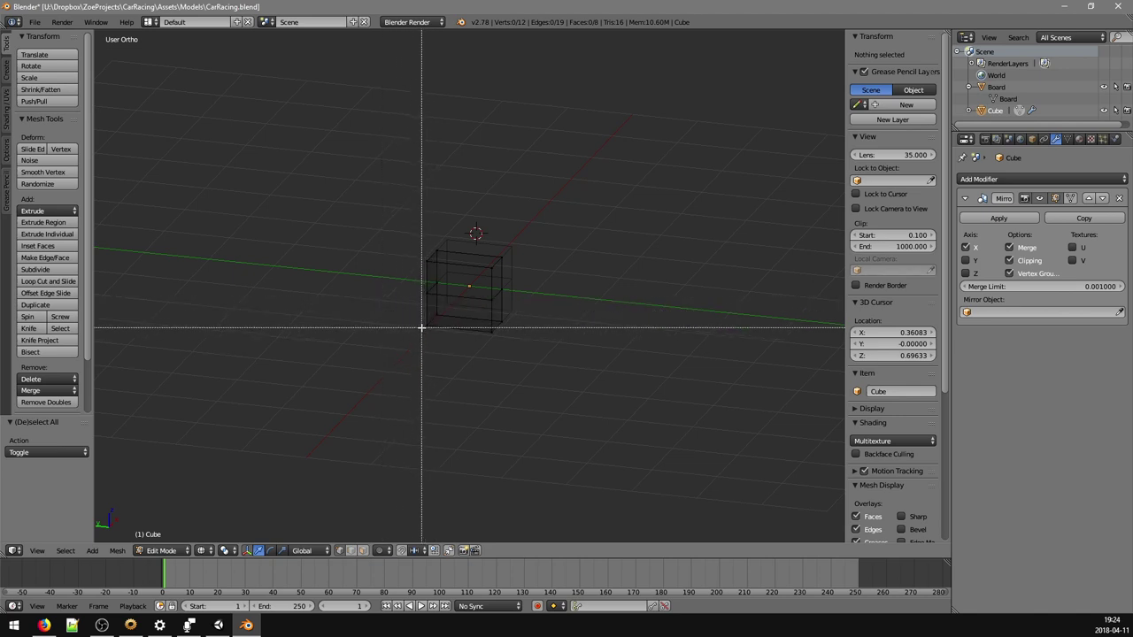
pyautogui.moveTo(489, 292); pyautogui.dragTo(506, 375)
pyautogui.click(475, 287)
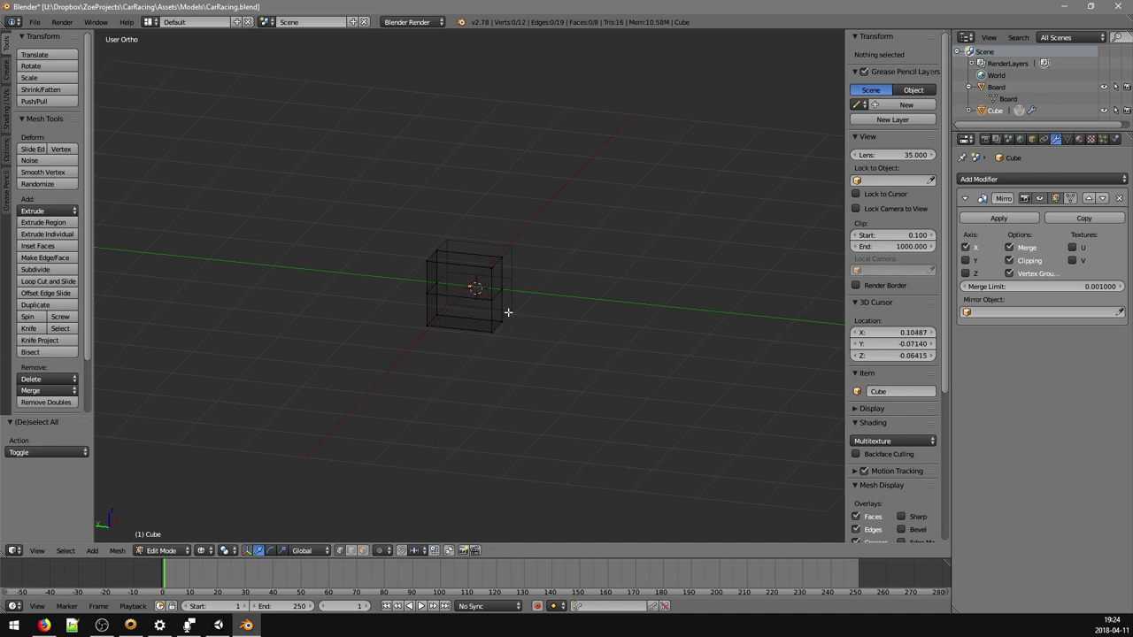
pyautogui.press('b')
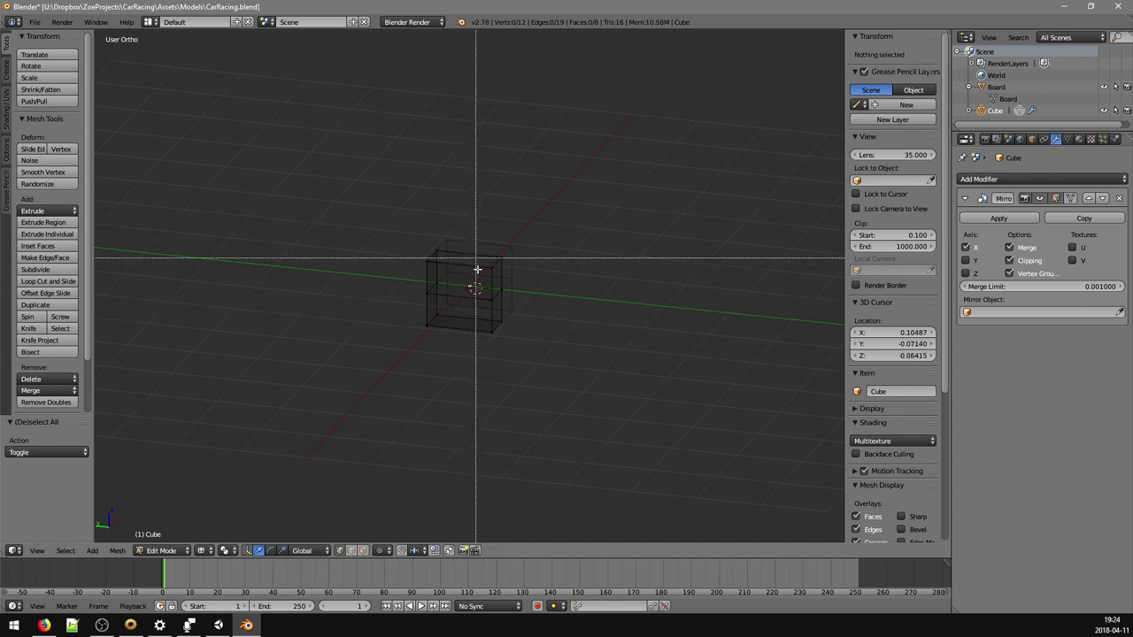
pyautogui.moveTo(498, 279); pyautogui.dragTo(526, 342)
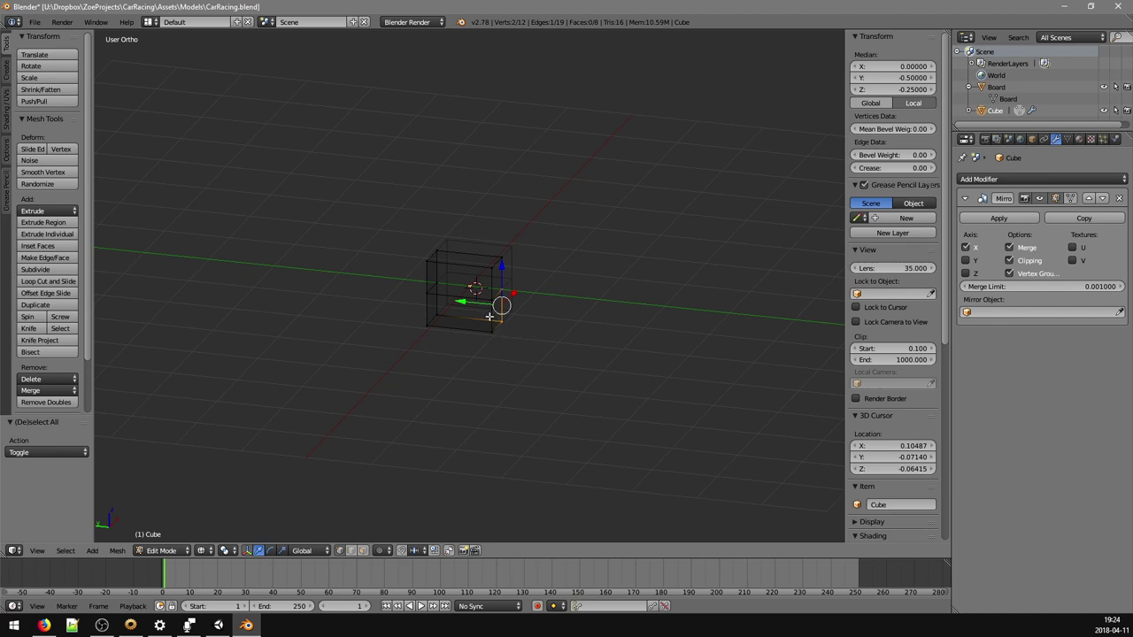
pyautogui.press('b')
pyautogui.moveTo(479, 284); pyautogui.dragTo(506, 347)
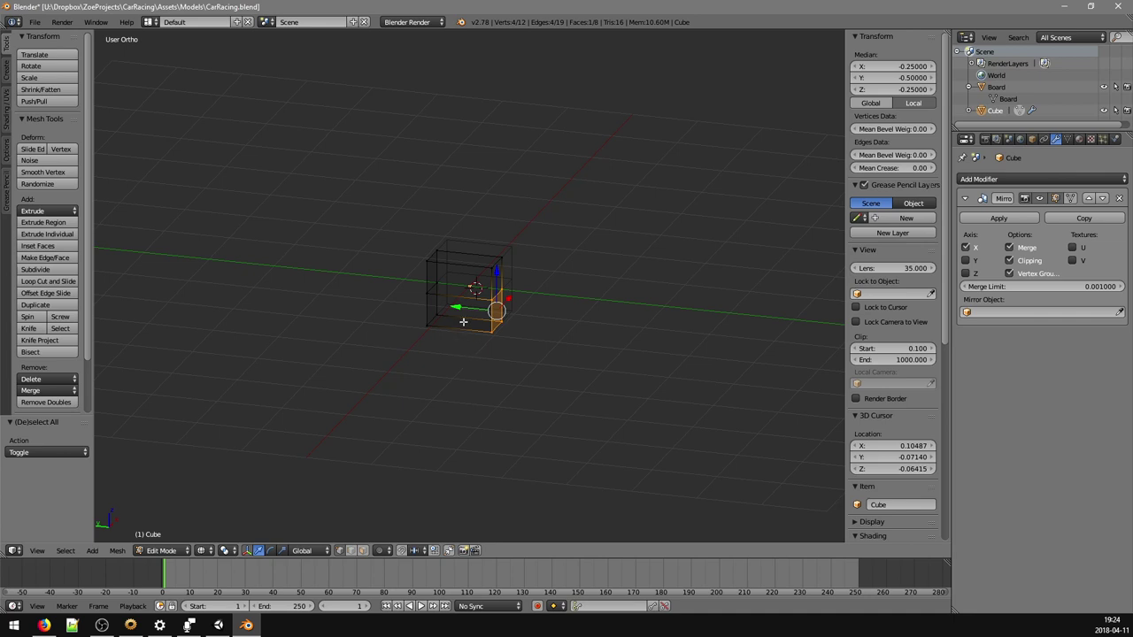
# - Extrude that lower face about 0.518 along Y into a low step, making an L-shaped mesh
pyautogui.press('e')
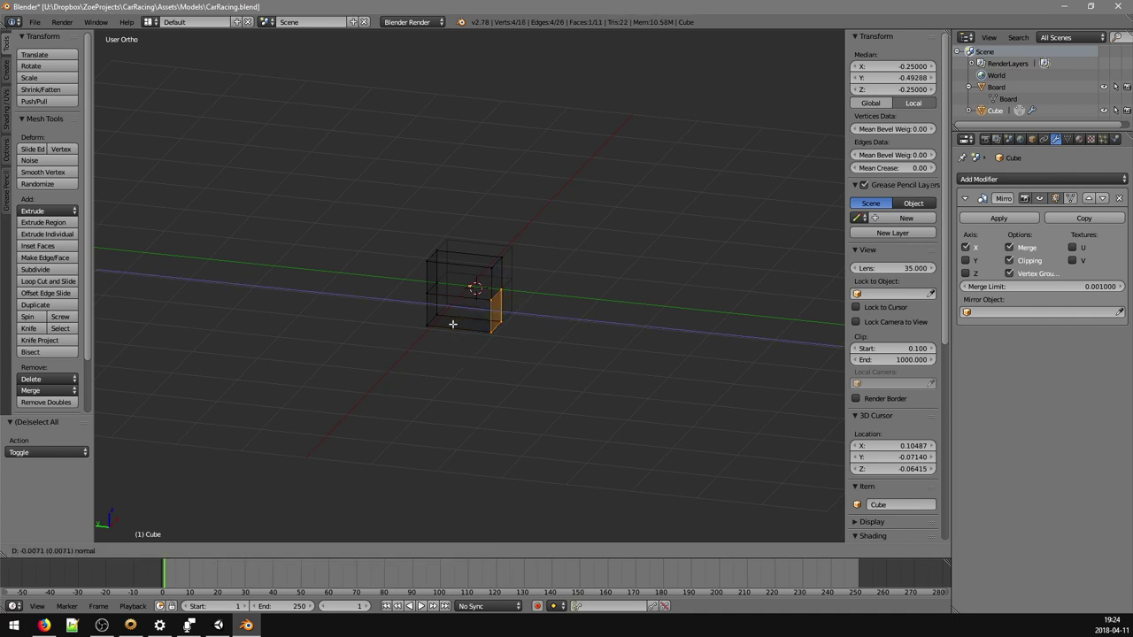
pyautogui.press('y')
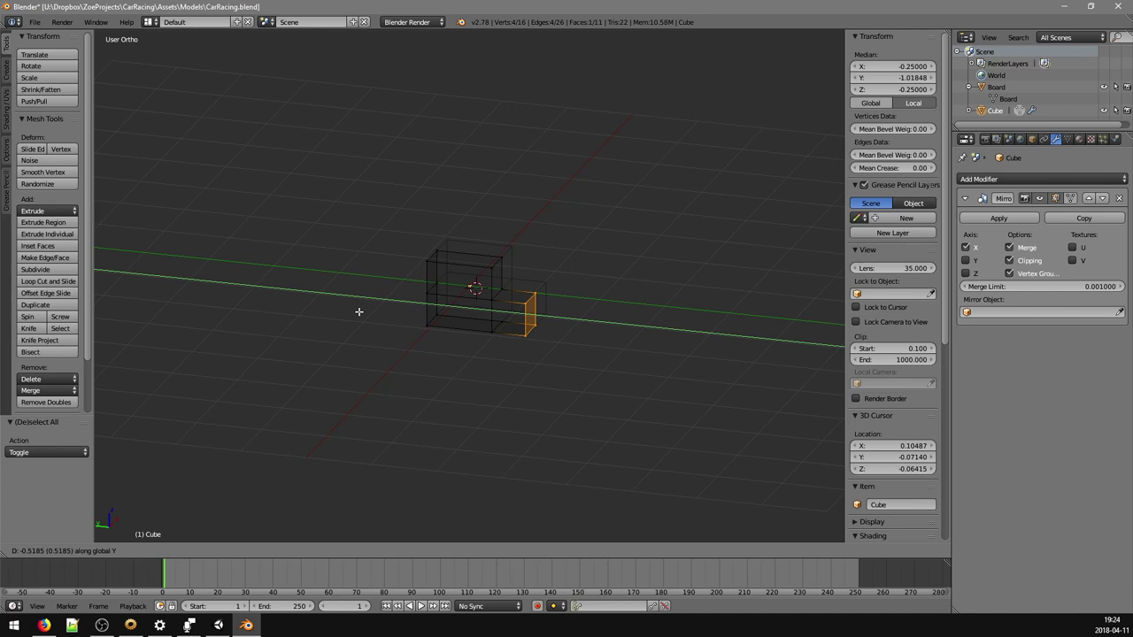
pyautogui.click(359, 312)
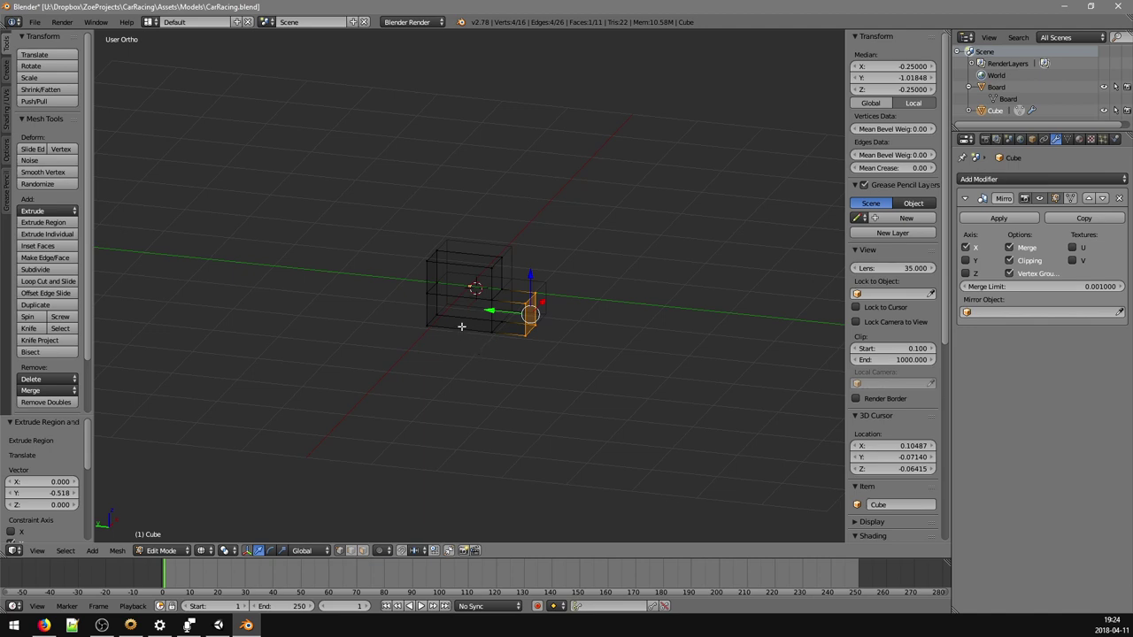
pyautogui.press('a')
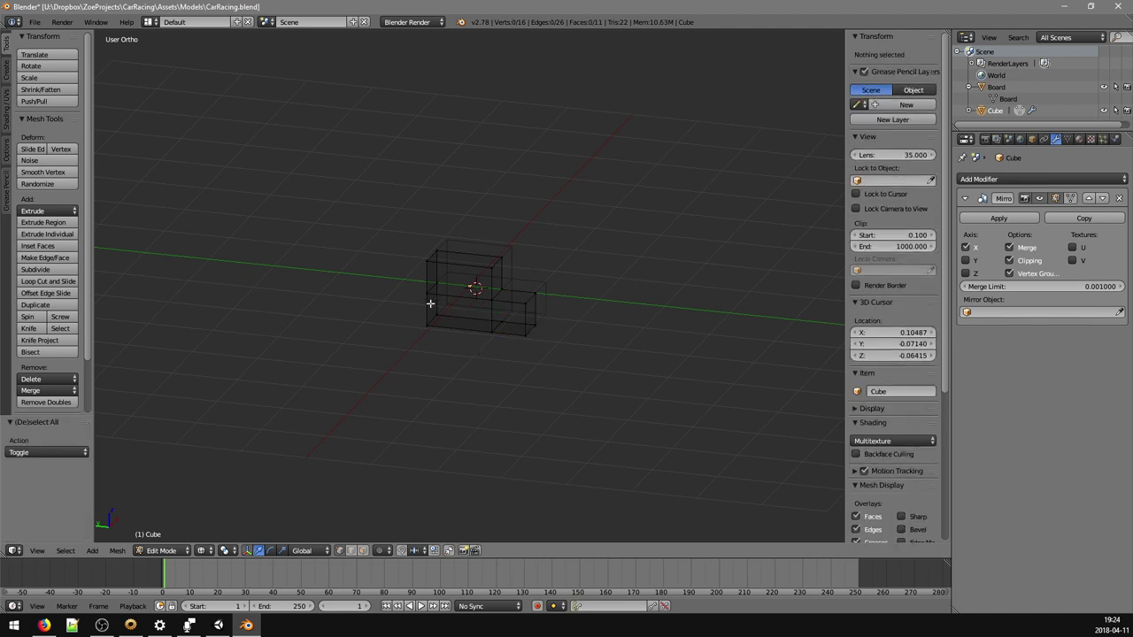
pyautogui.press('b')
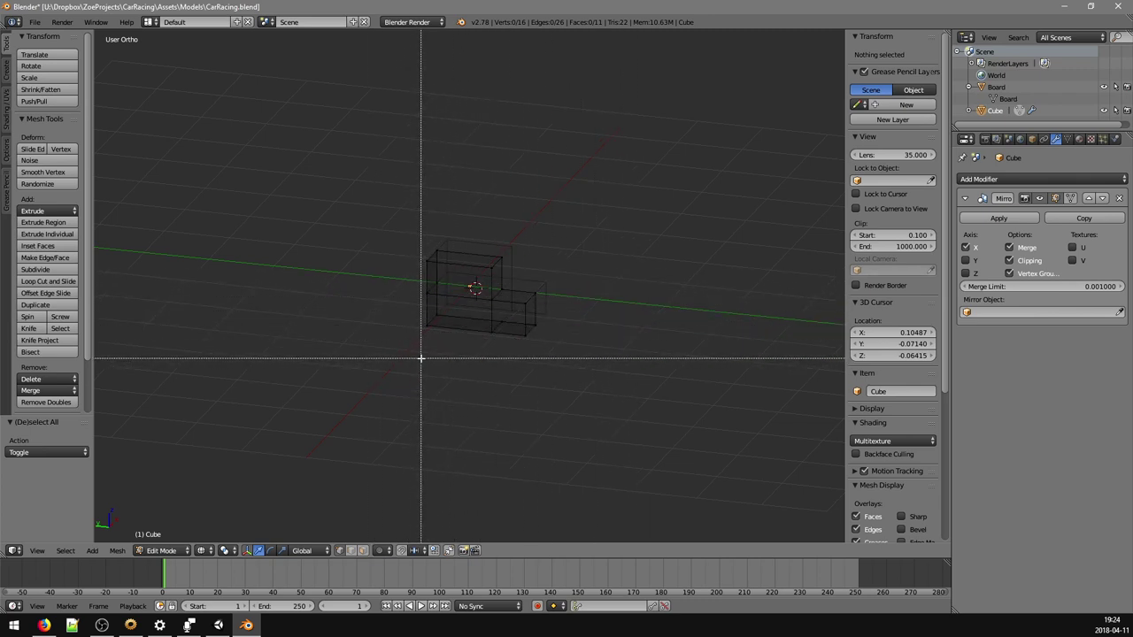
# - Extrude the opposite lower side face along Y, giving a 20-vertex, 14-face body
pyautogui.press('Escape')
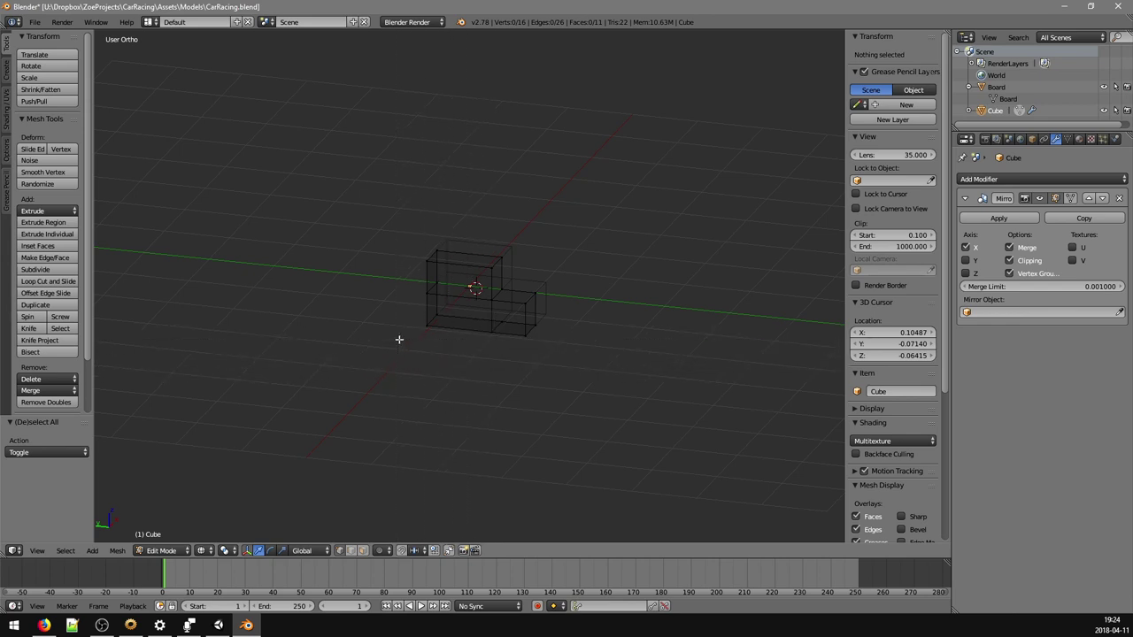
pyautogui.click(419, 315)
pyautogui.press('b')
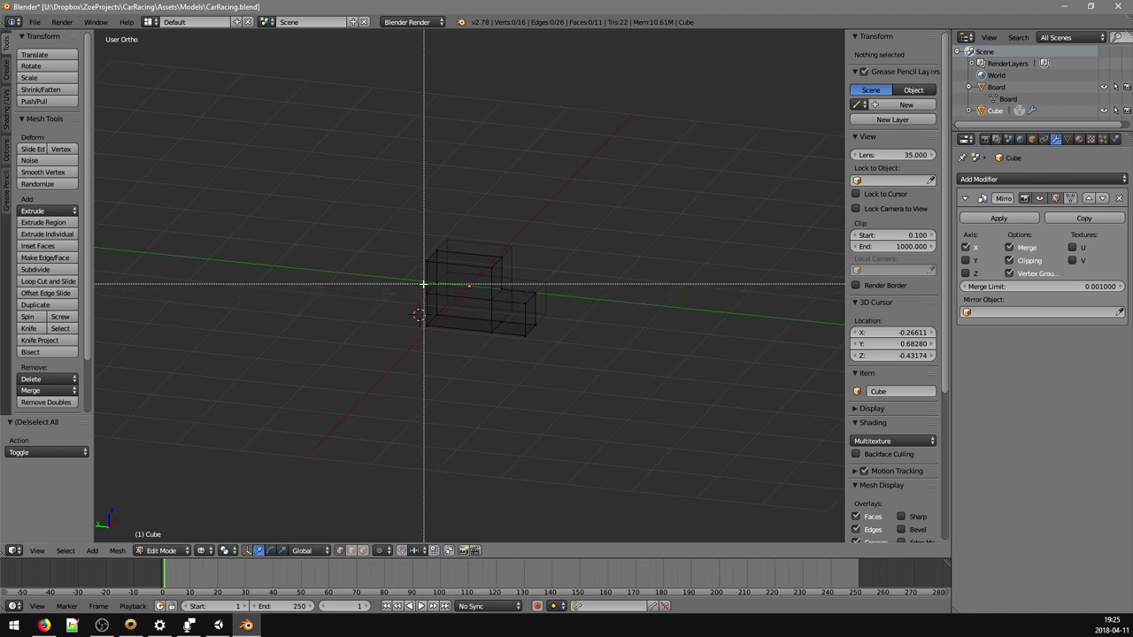
pyautogui.moveTo(412, 271); pyautogui.dragTo(456, 375)
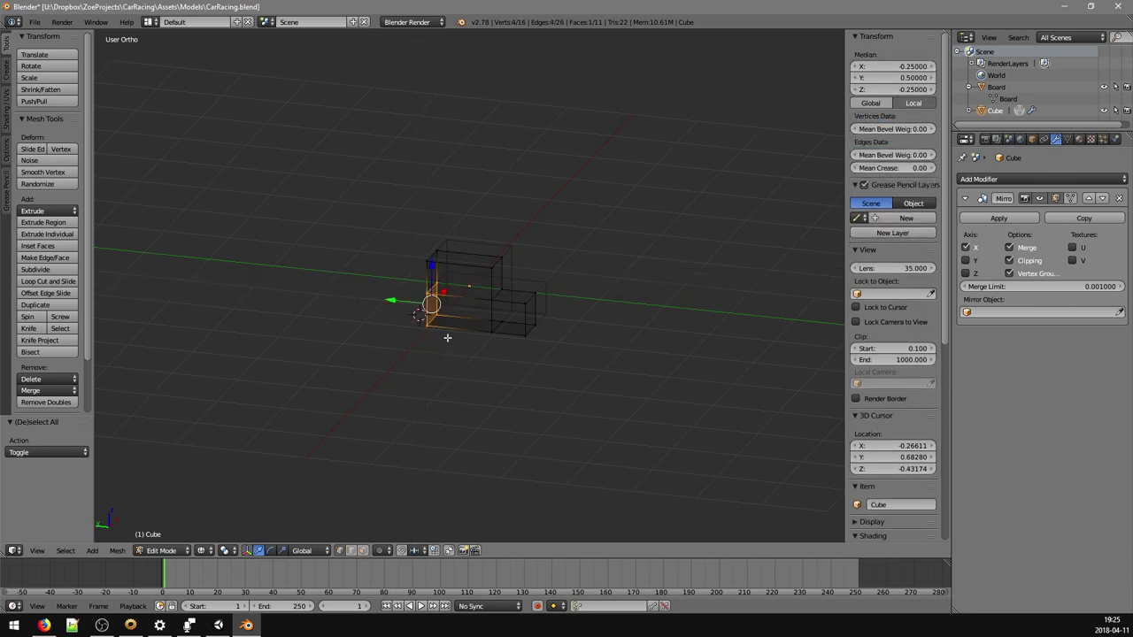
pyautogui.press('e')
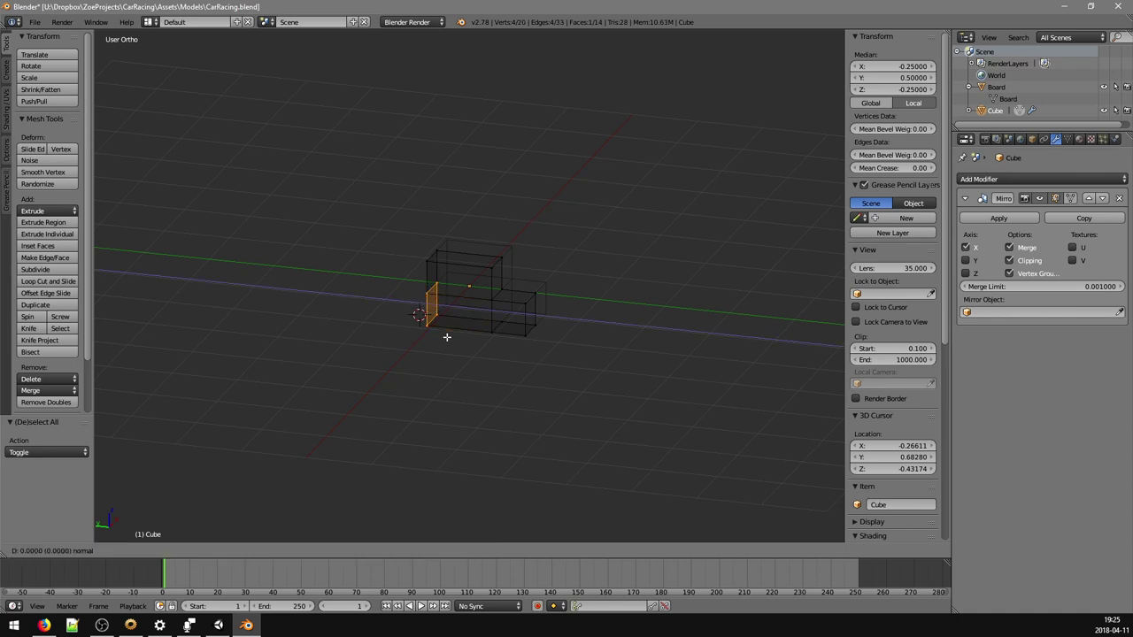
pyautogui.press('y')
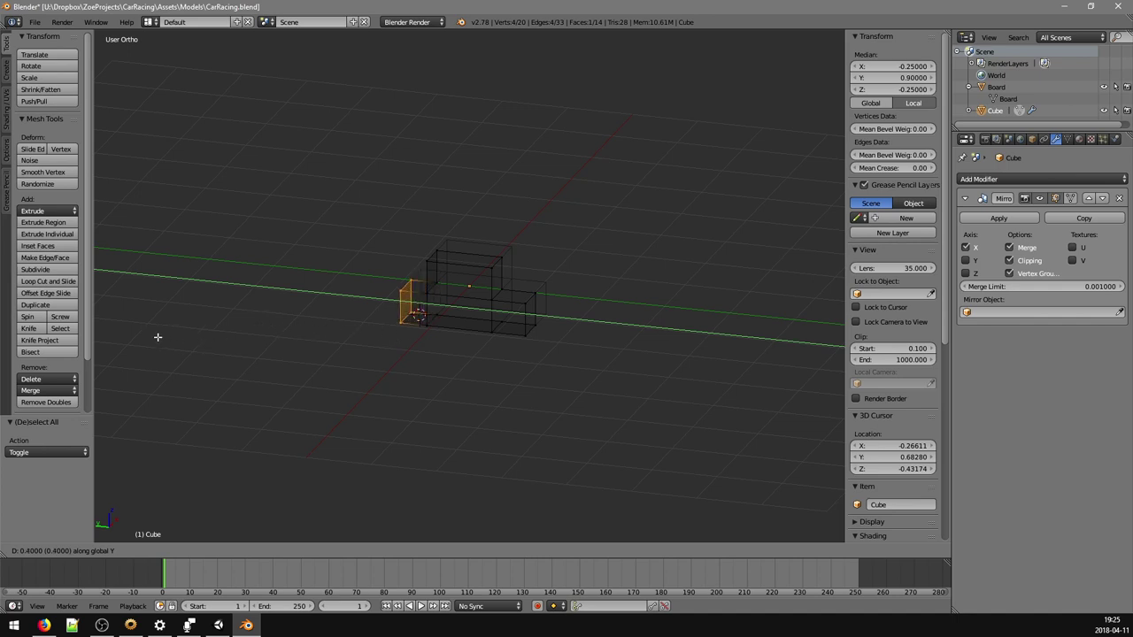
pyautogui.click(784, 327)
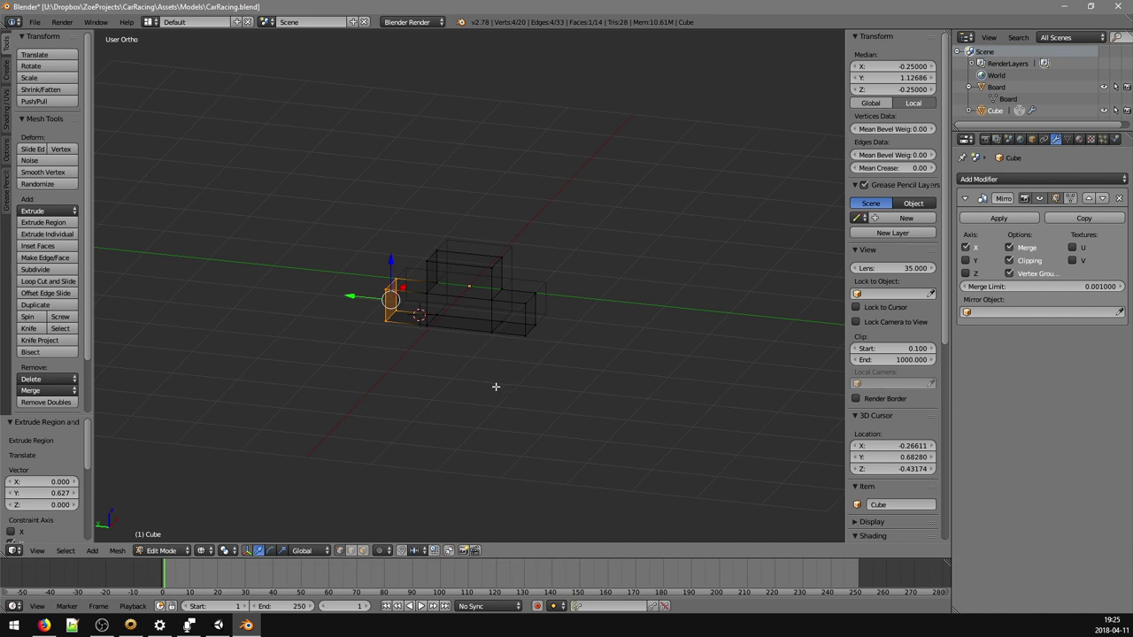
pyautogui.press('a')
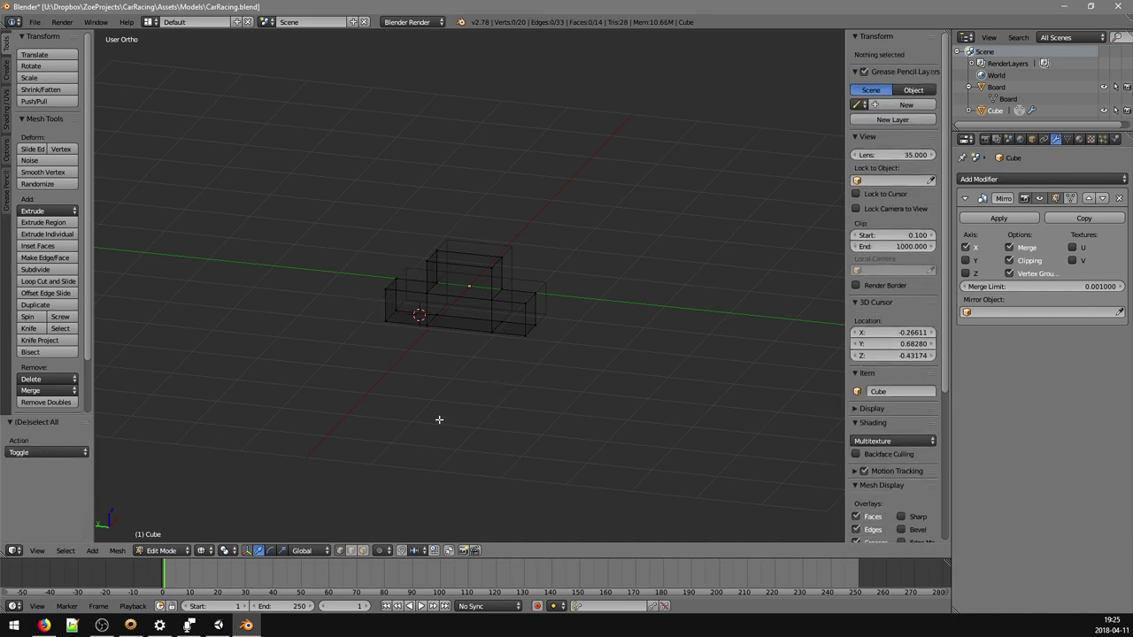
pyautogui.moveTo(582, 386)
pyautogui.mouseDown(button='middle')
pyautogui.moveTo(496, 393)
pyautogui.moveTo(633, 384)
pyautogui.moveTo(569, 398)
pyautogui.mouseUp(button='middle')
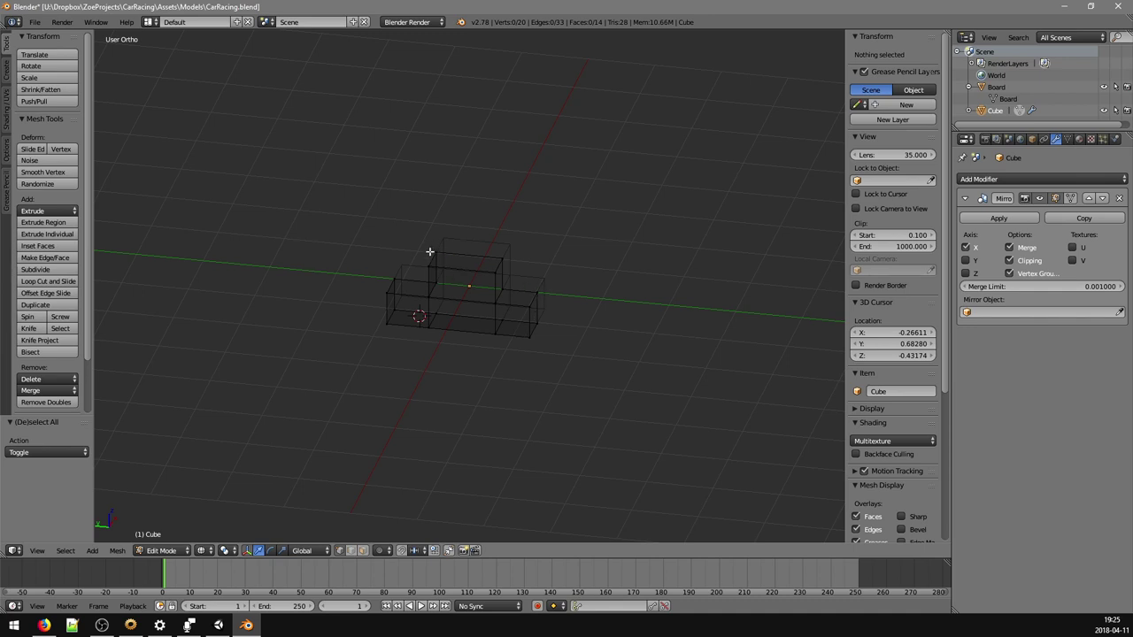
# - Box-select the upper cabin vertices, then clear the selection to start over
pyautogui.press('b')
pyautogui.moveTo(426, 238); pyautogui.dragTo(504, 305)
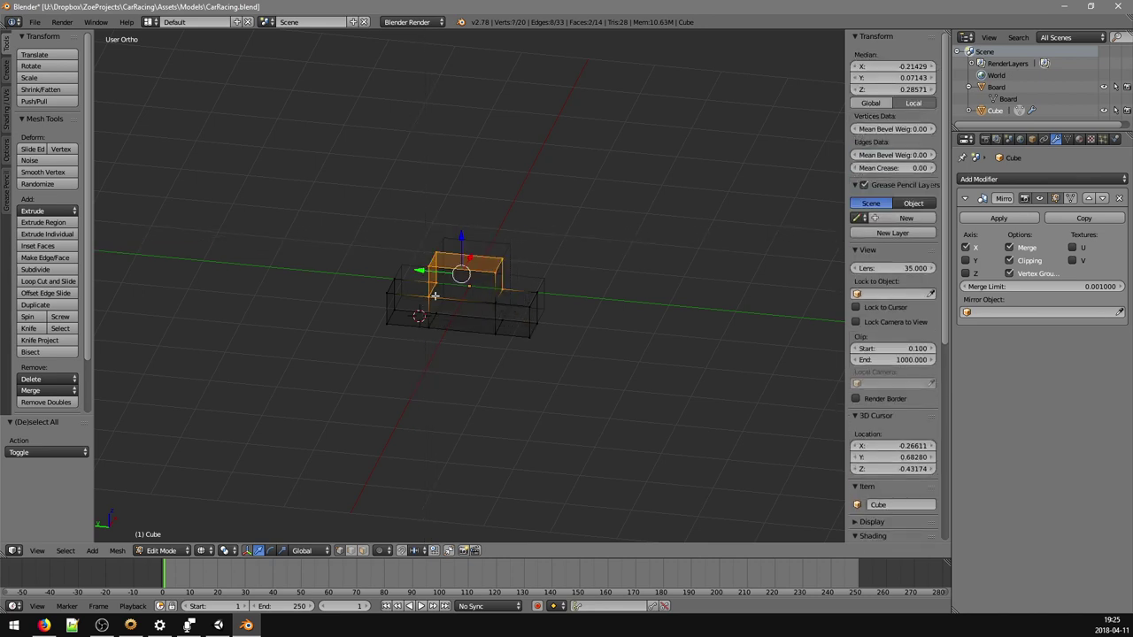
pyautogui.press('b')
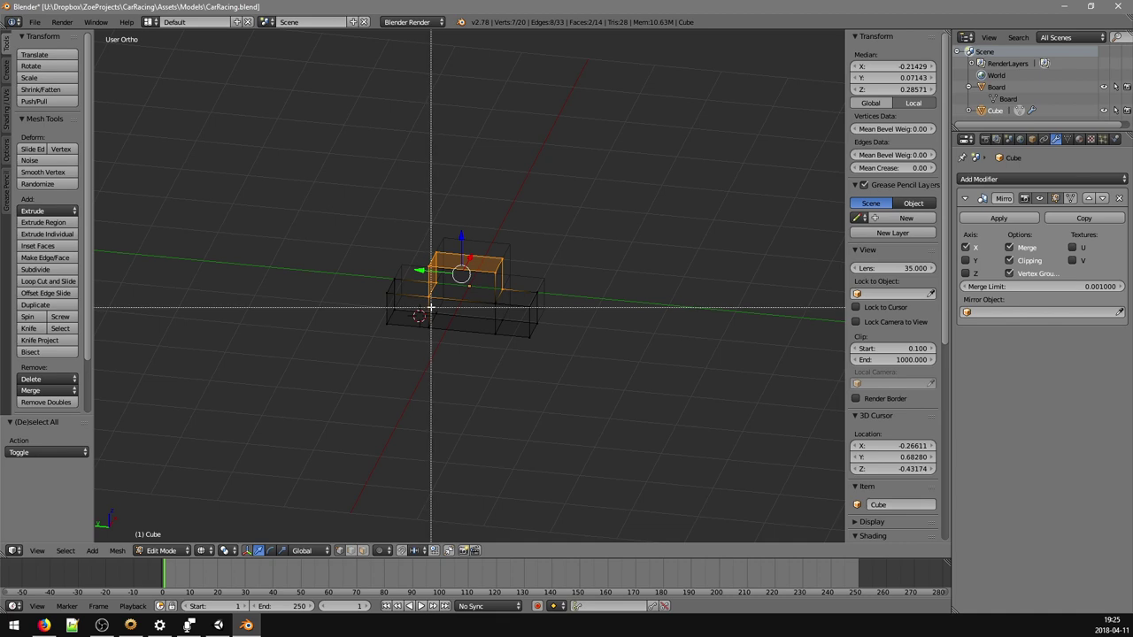
pyautogui.press('Escape')
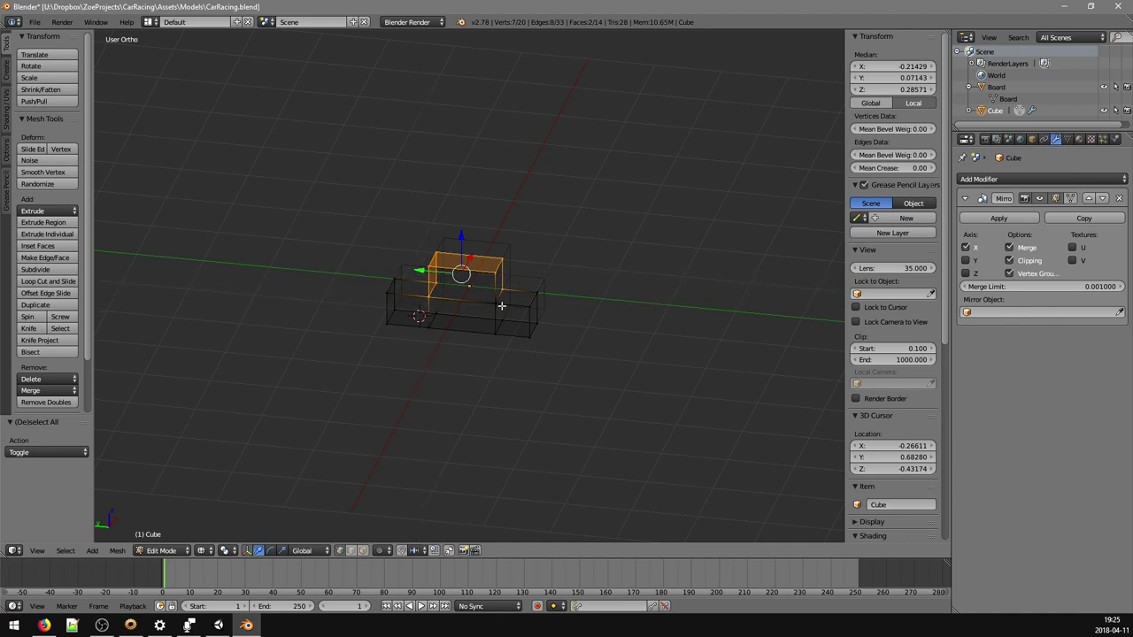
pyautogui.press('a')
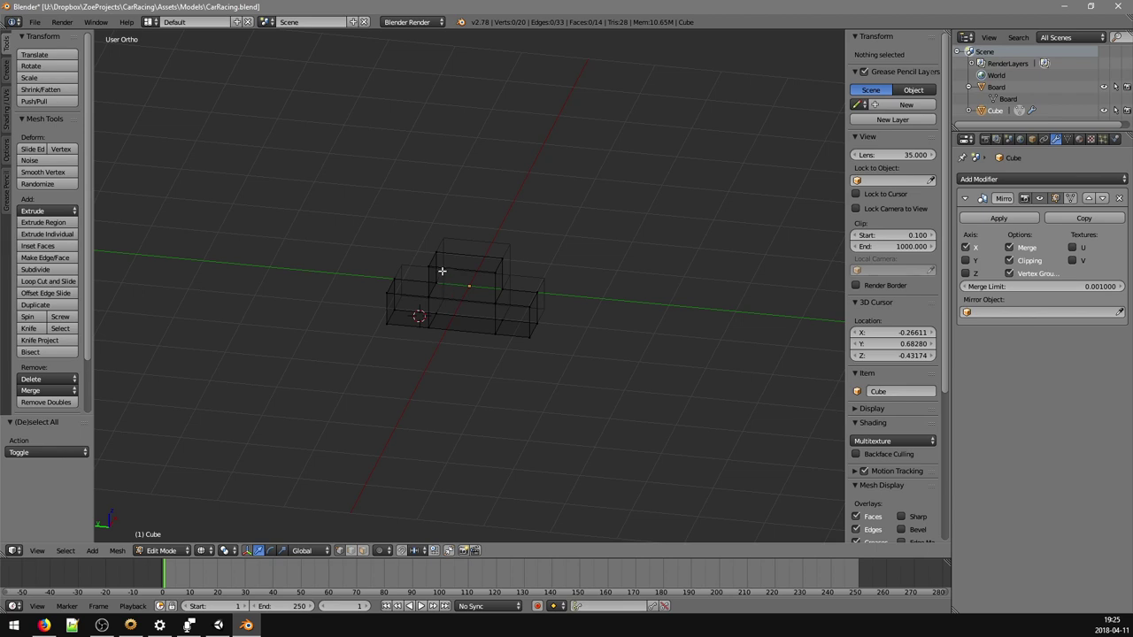
# - Box-select the cabin's top face, scale it to 0.845, and switch to Right Ortho view
pyautogui.press('b')
pyautogui.press('Escape')
pyautogui.moveTo(415, 243); pyautogui.dragTo(523, 278)
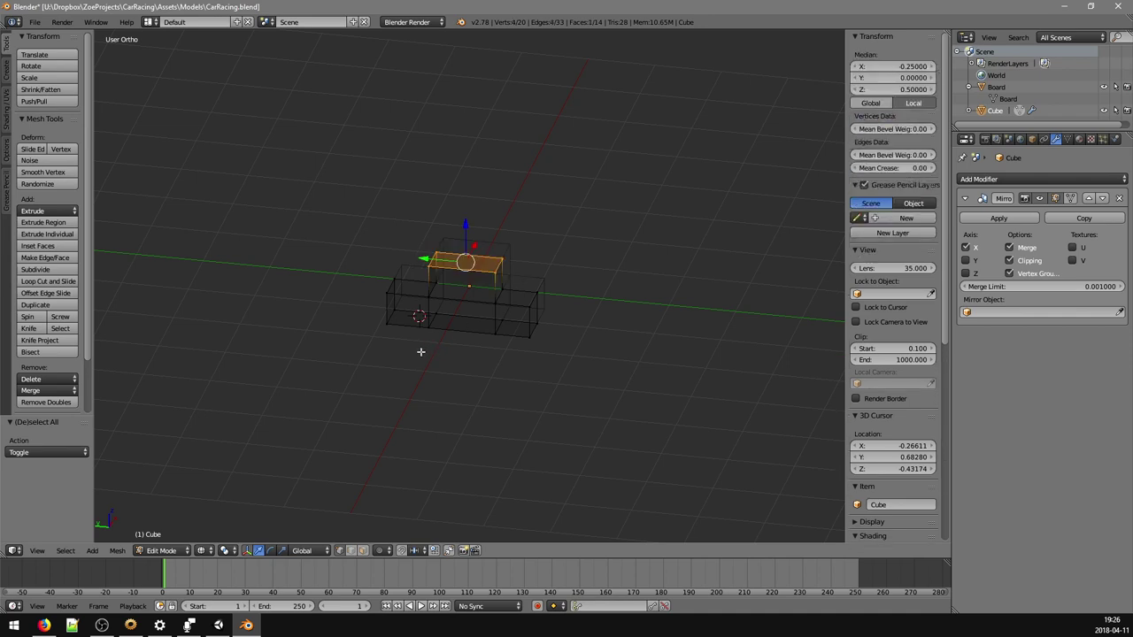
pyautogui.press('s')
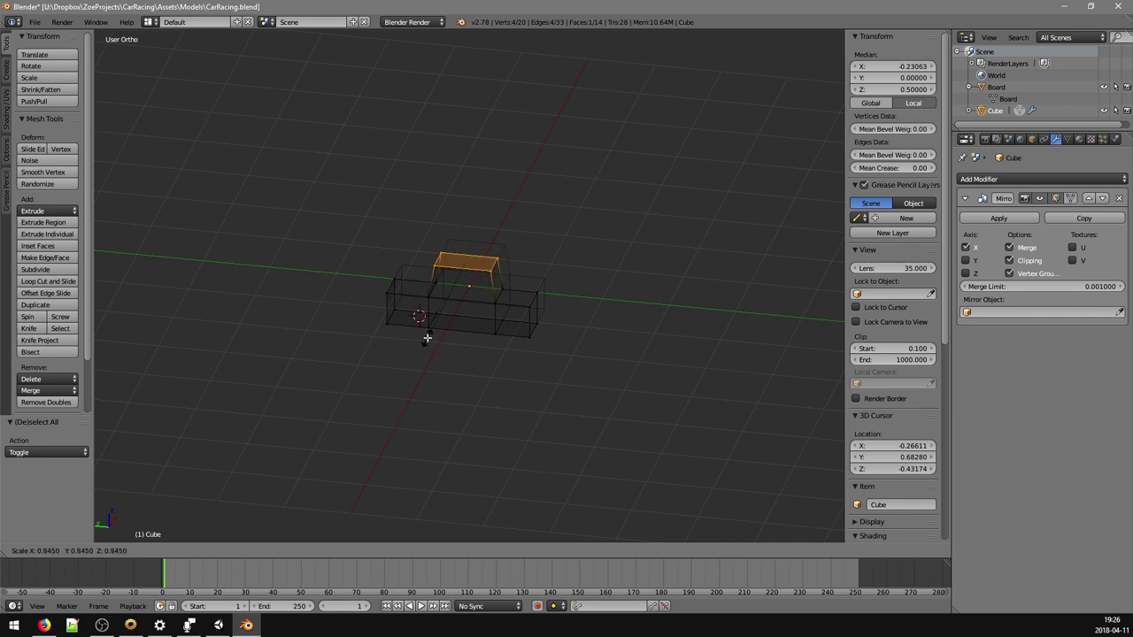
pyautogui.click(427, 337)
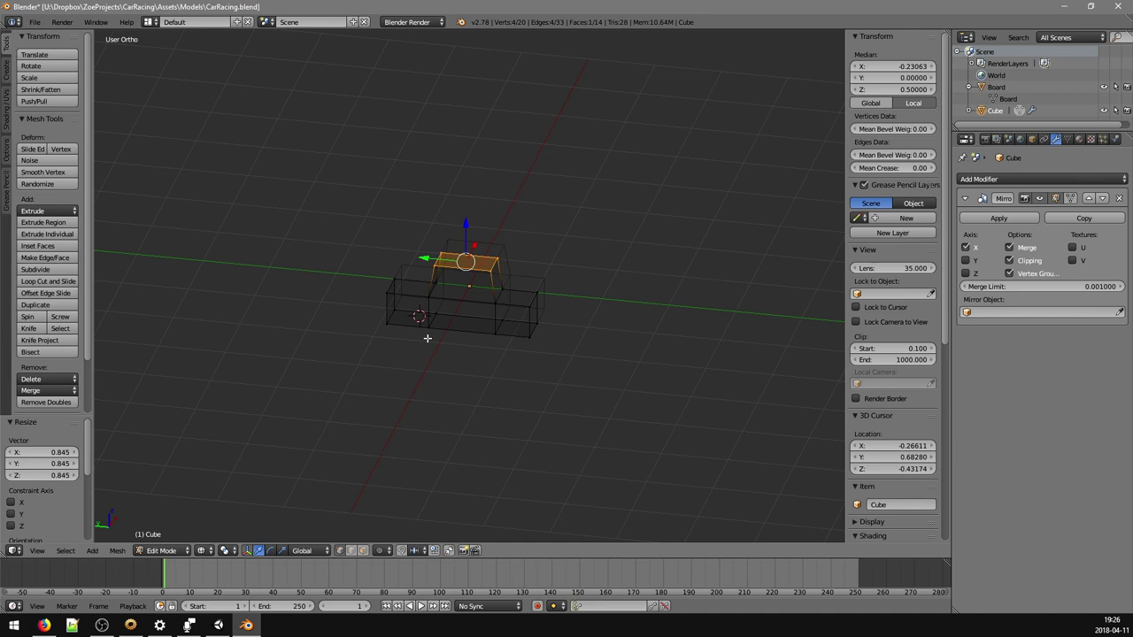
pyautogui.press('a')
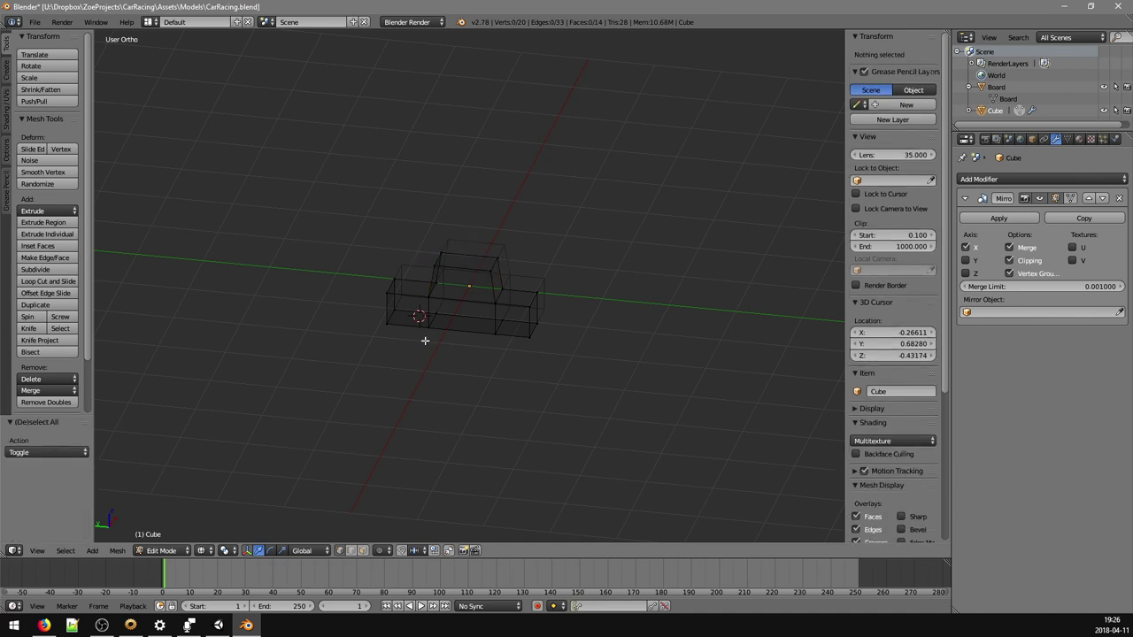
pyautogui.press('KP_6')
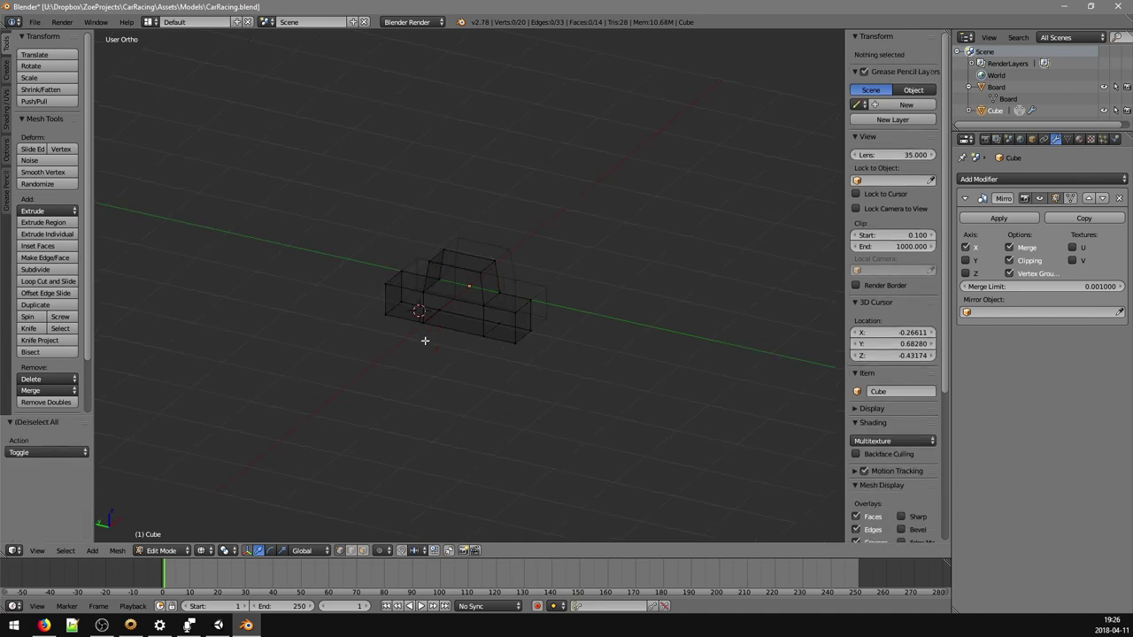
pyautogui.press('KP_3')
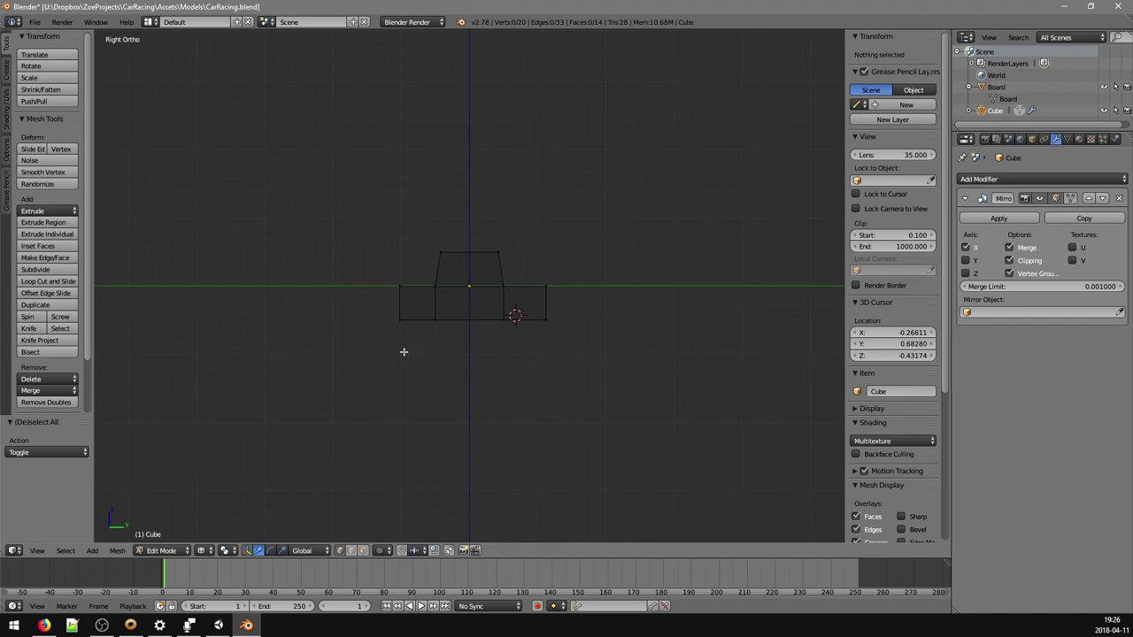
# - Select the entire car body mesh and move it 0.6 units up along Z
pyautogui.press('a')
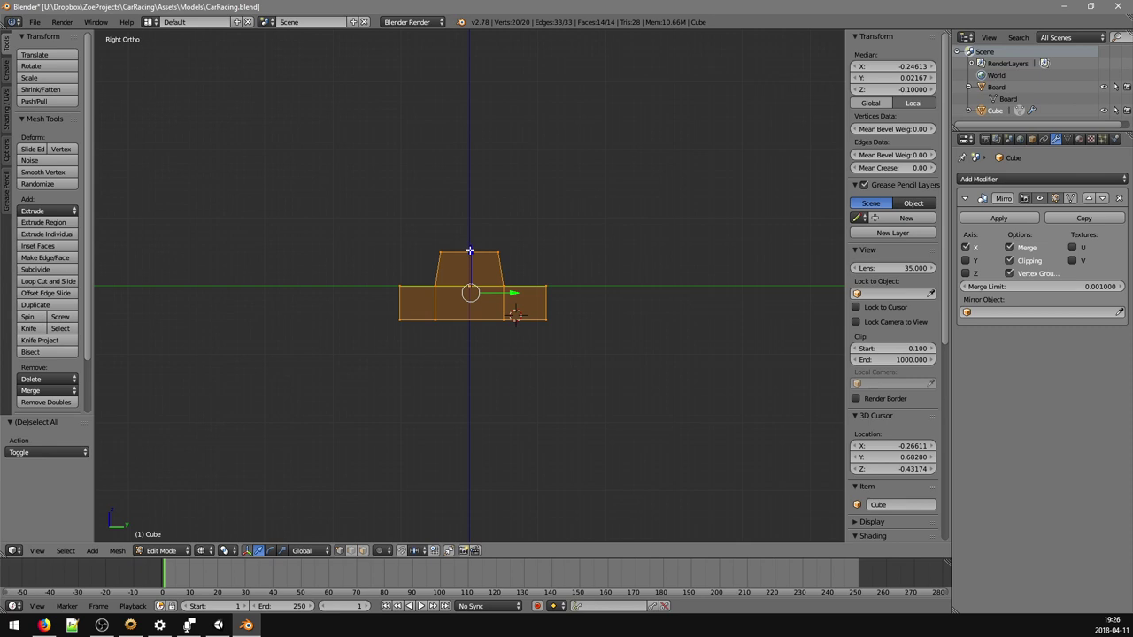
pyautogui.press('g')
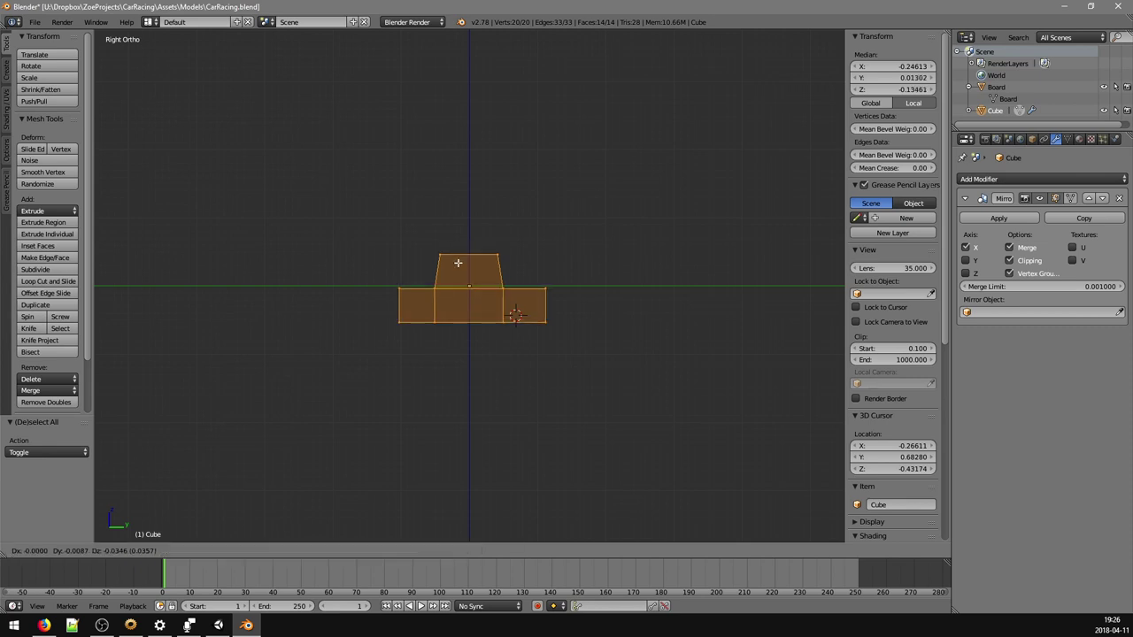
pyautogui.press('z')
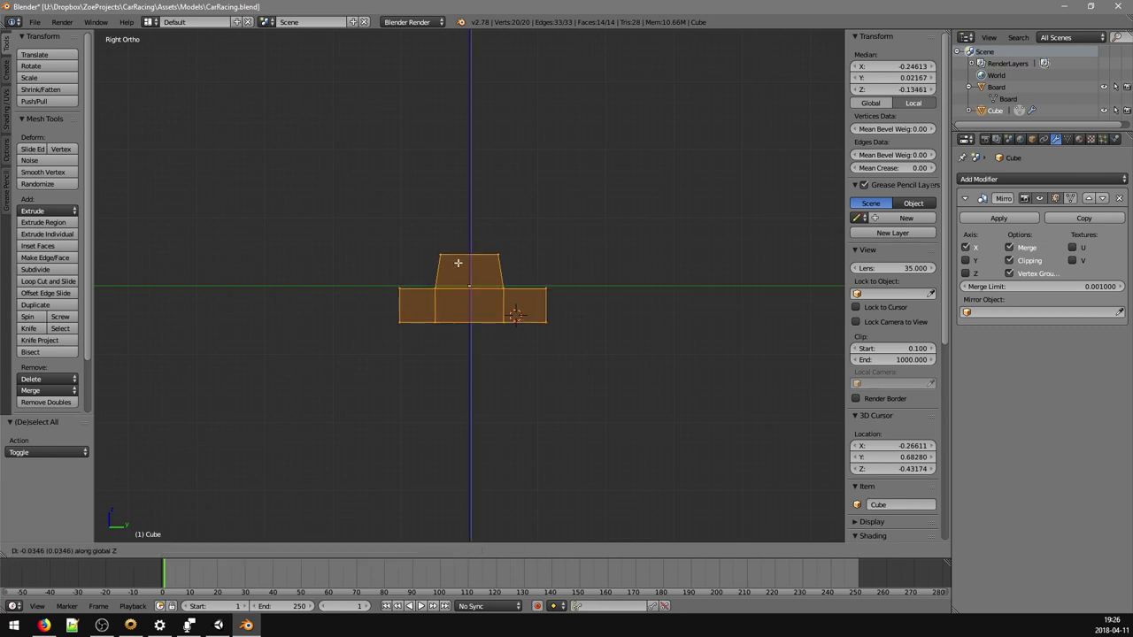
pyautogui.press('ctrl')
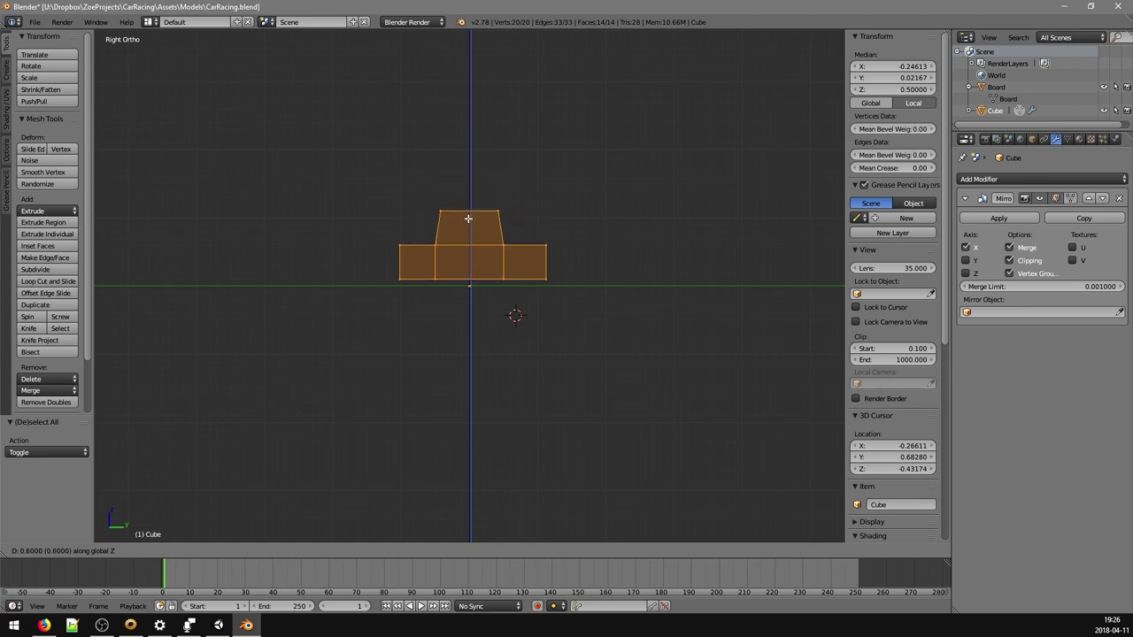
pyautogui.click(469, 218)
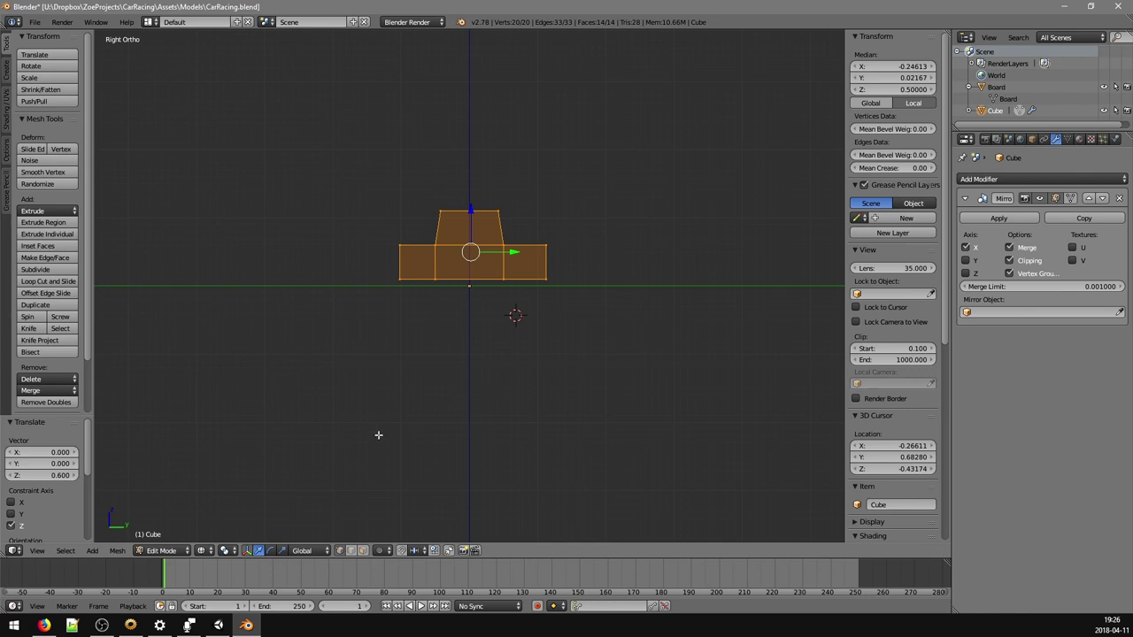
pyautogui.scroll(2, 374, 432)
pyautogui.scroll(-2, 362, 425)
pyautogui.scroll(-3, 360, 423)
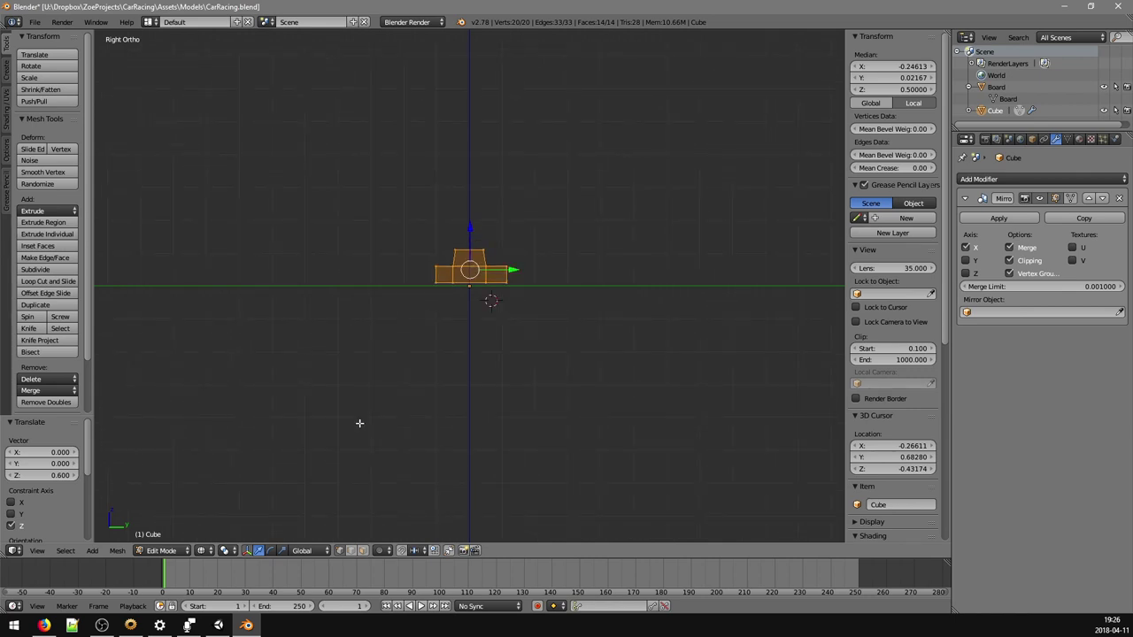
pyautogui.scroll(1, 359, 422)
pyautogui.scroll(1, 359, 423)
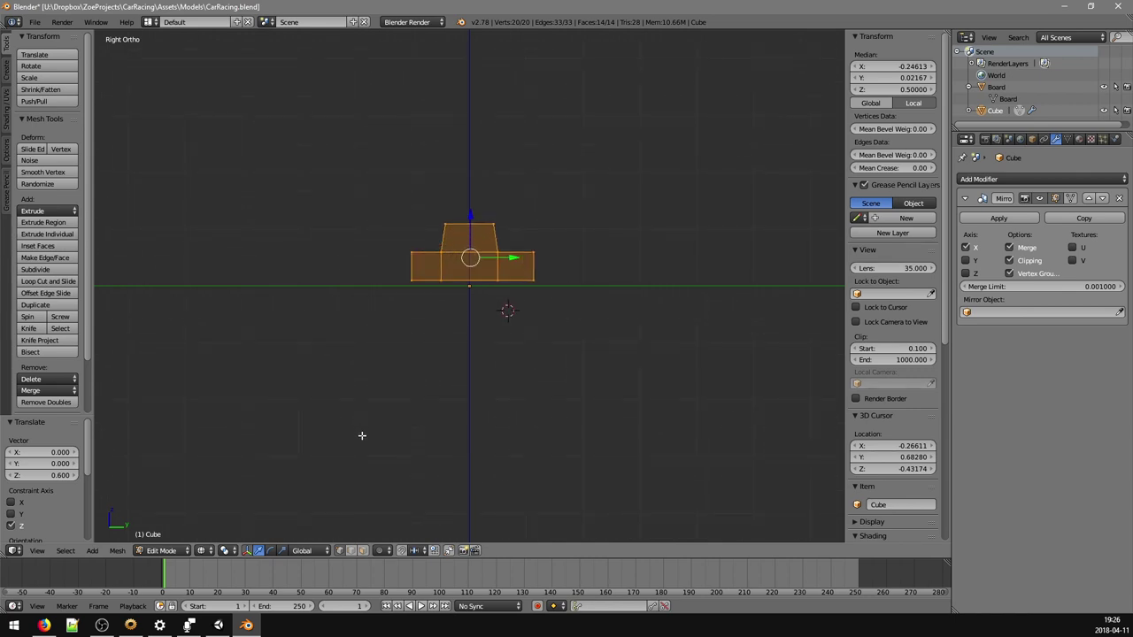
pyautogui.scroll(1, 361, 434)
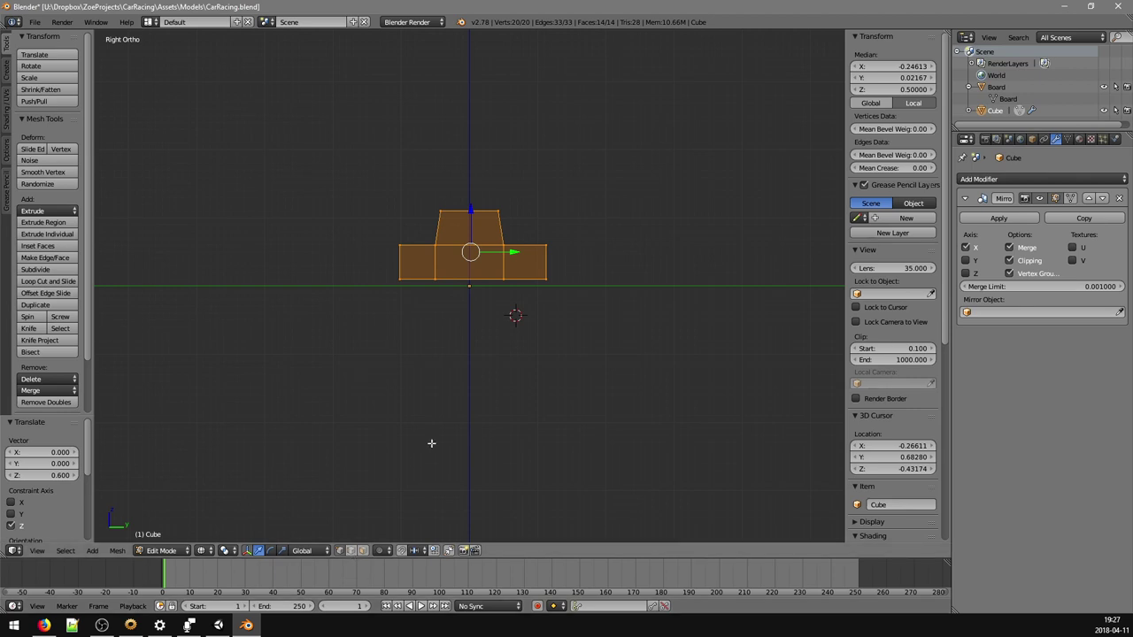
# - Return the car body to Object Mode and switch the viewport to Solid shading
pyautogui.press('Tab')
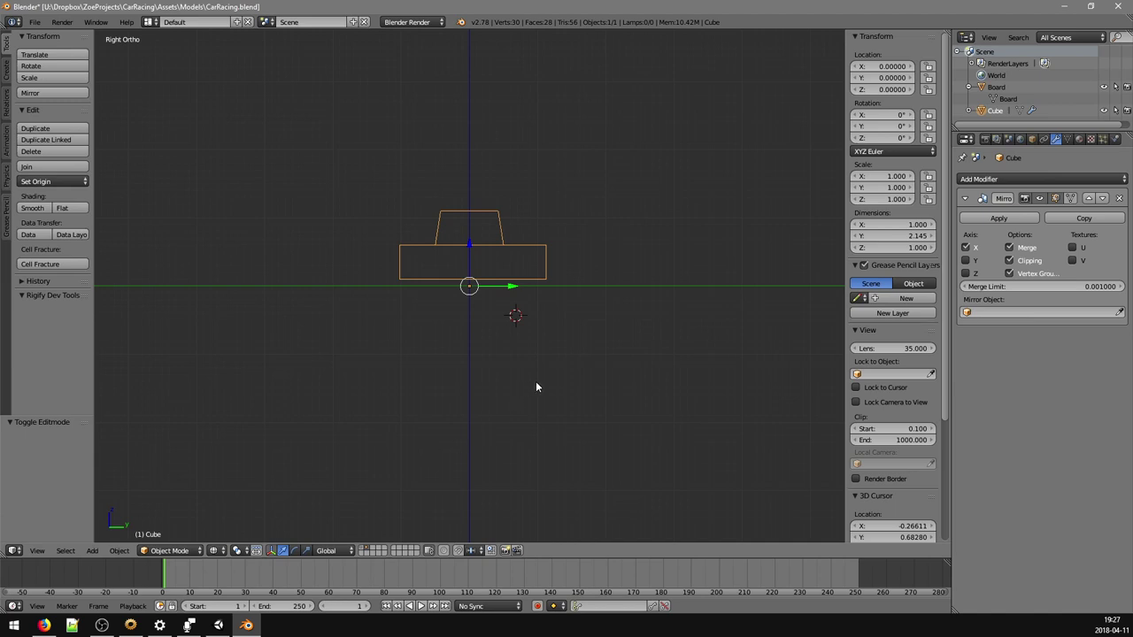
pyautogui.press('z')
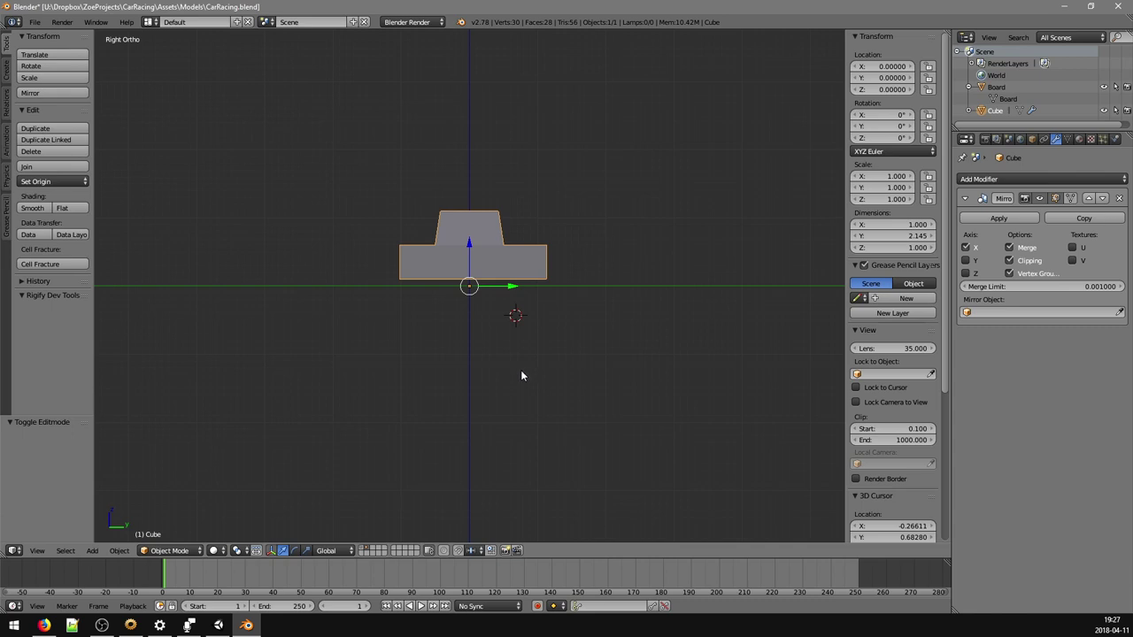
# - Reset the 3D cursor to the origin, add a 12-vertex cylinder there, and enter Edit Mode
pyautogui.hotkey('shift', 'c')
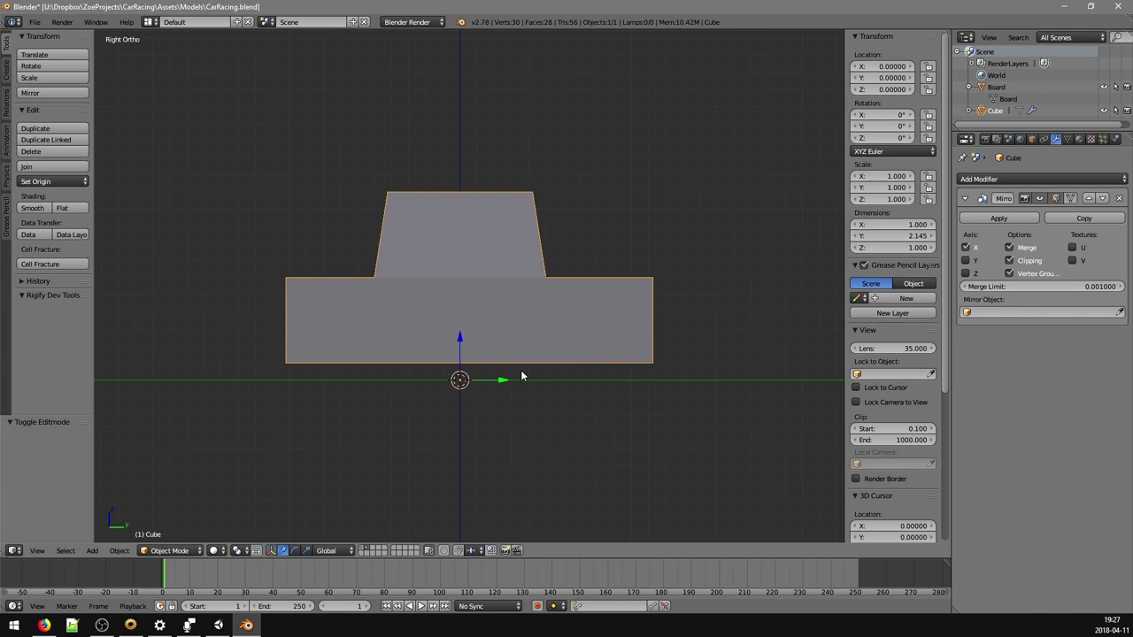
pyautogui.hotkey('shift', 'a')
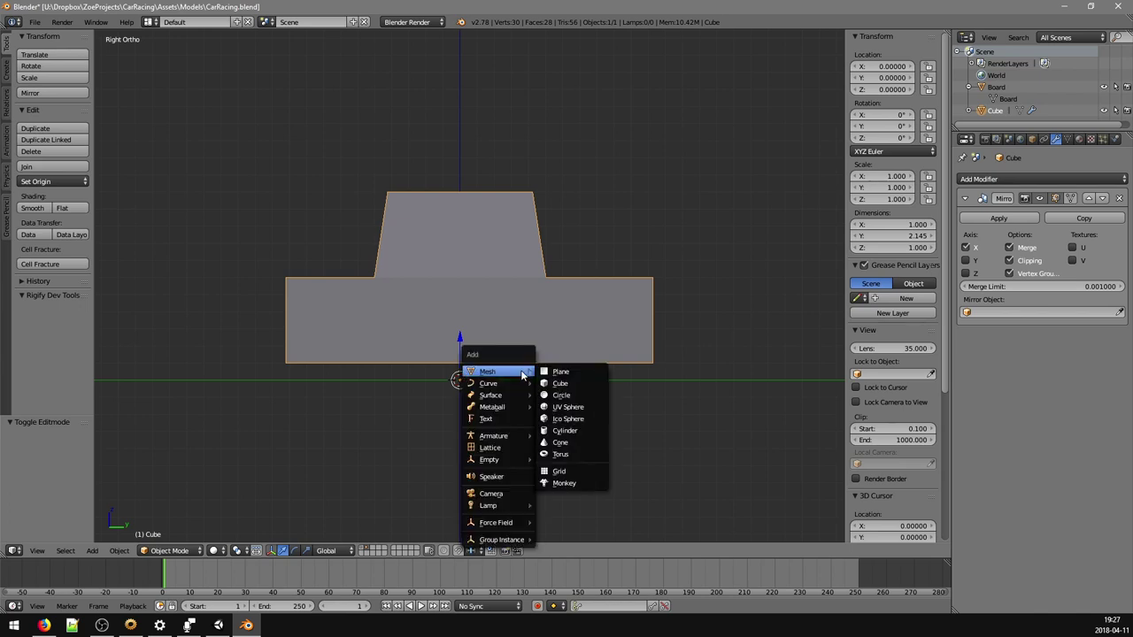
pyautogui.click(567, 431)
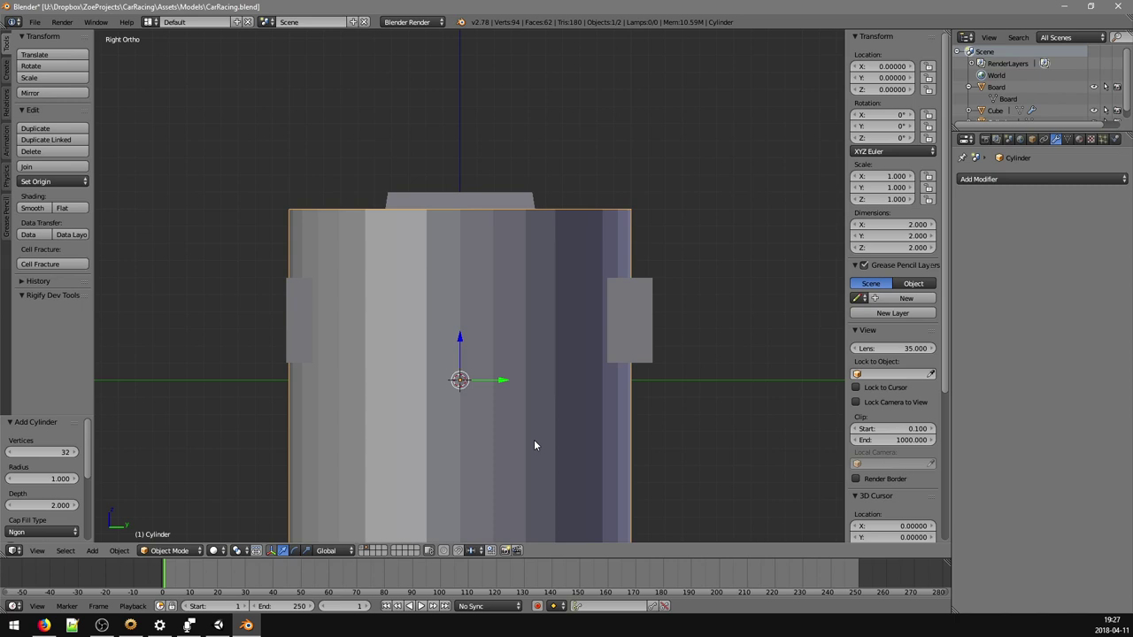
pyautogui.click(64, 452)
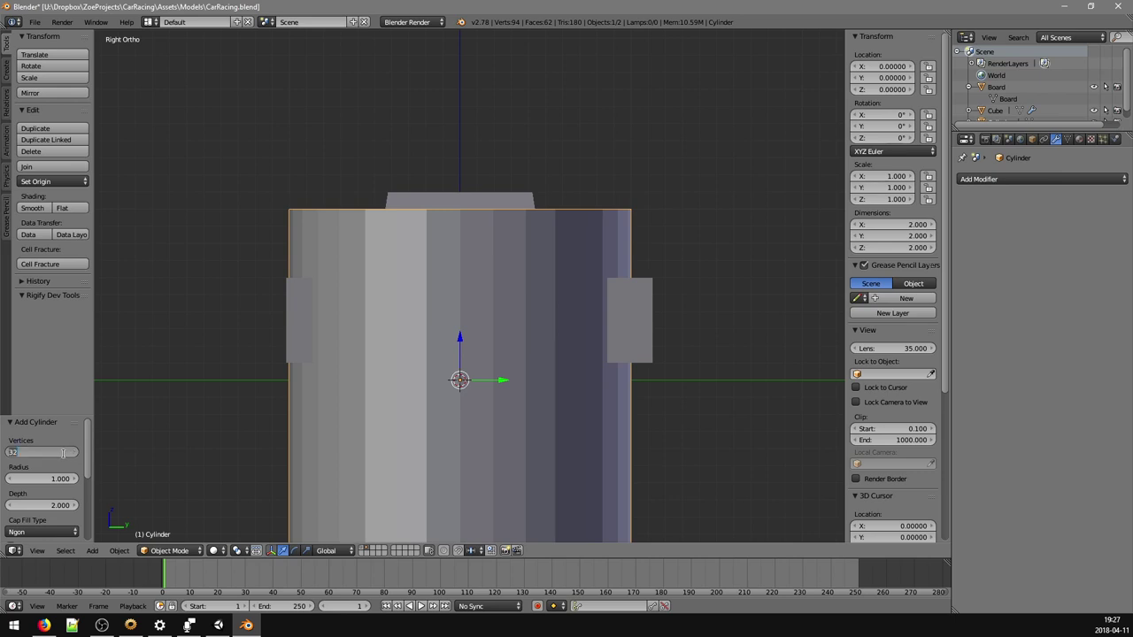
pyautogui.write('1')
pyautogui.press('Return')
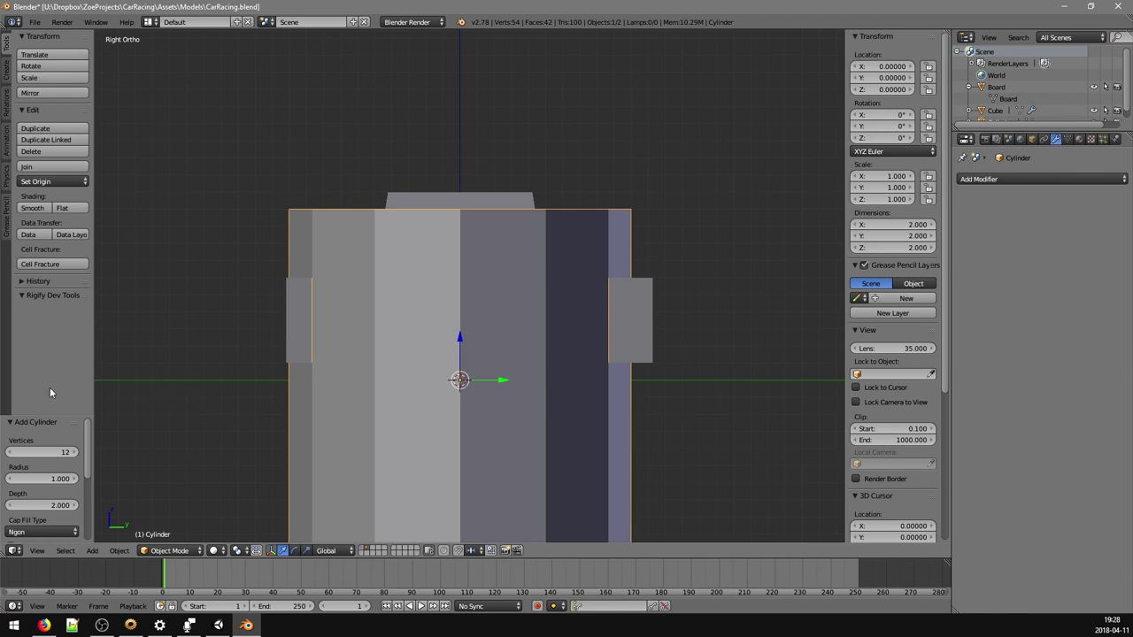
pyautogui.press('Tab')
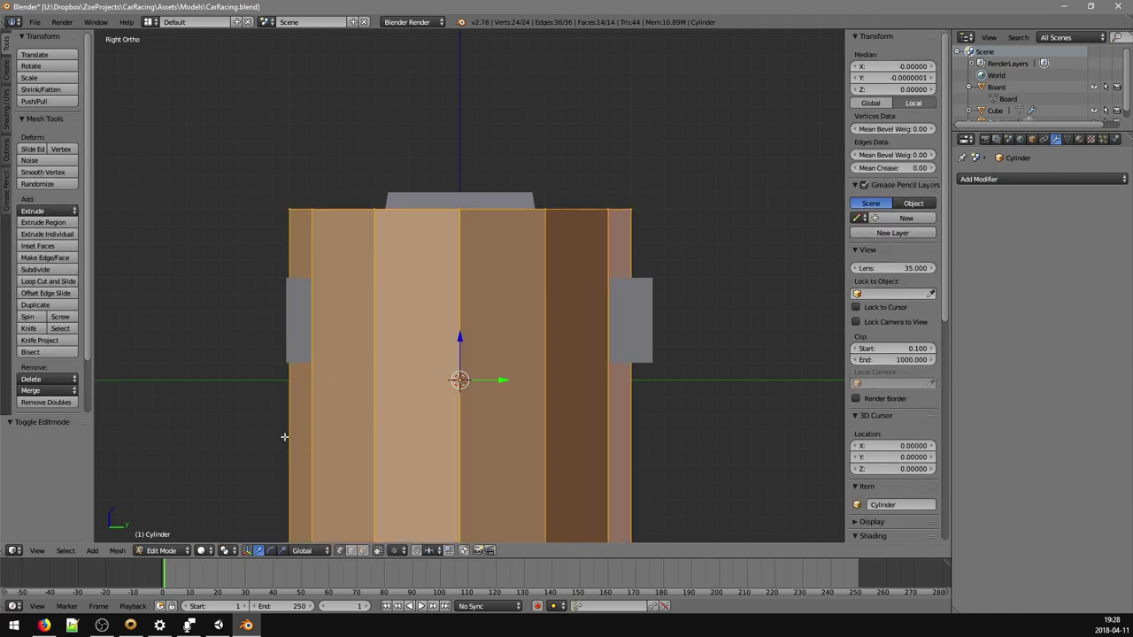
# - Rotate the cylinder mesh 90° about X, then 90° about Z
pyautogui.press('r')
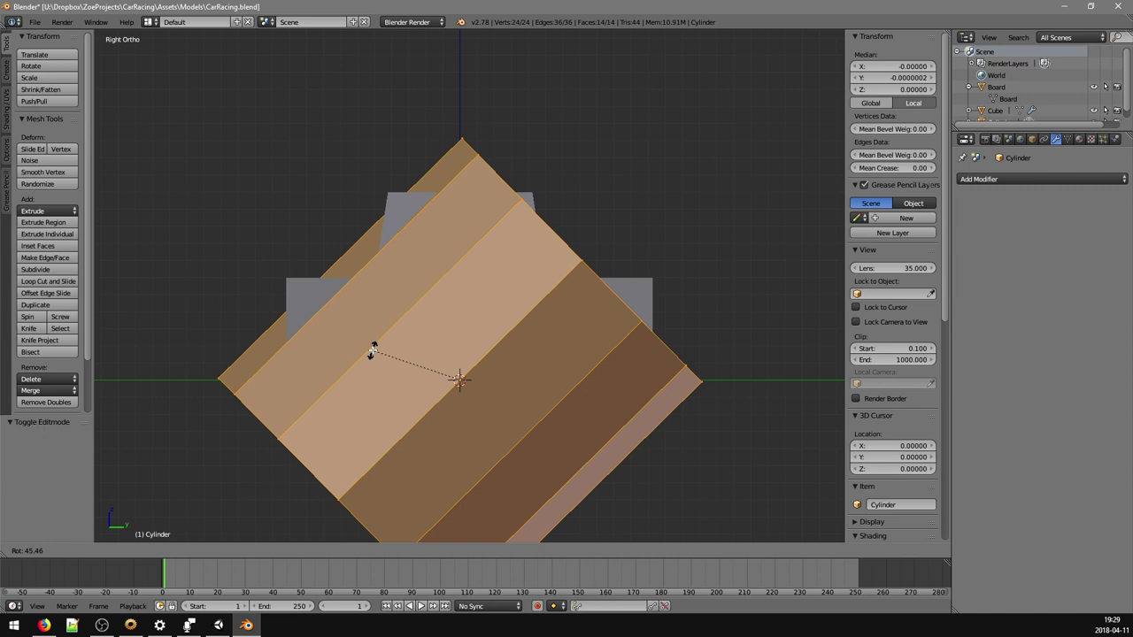
pyautogui.press('x')
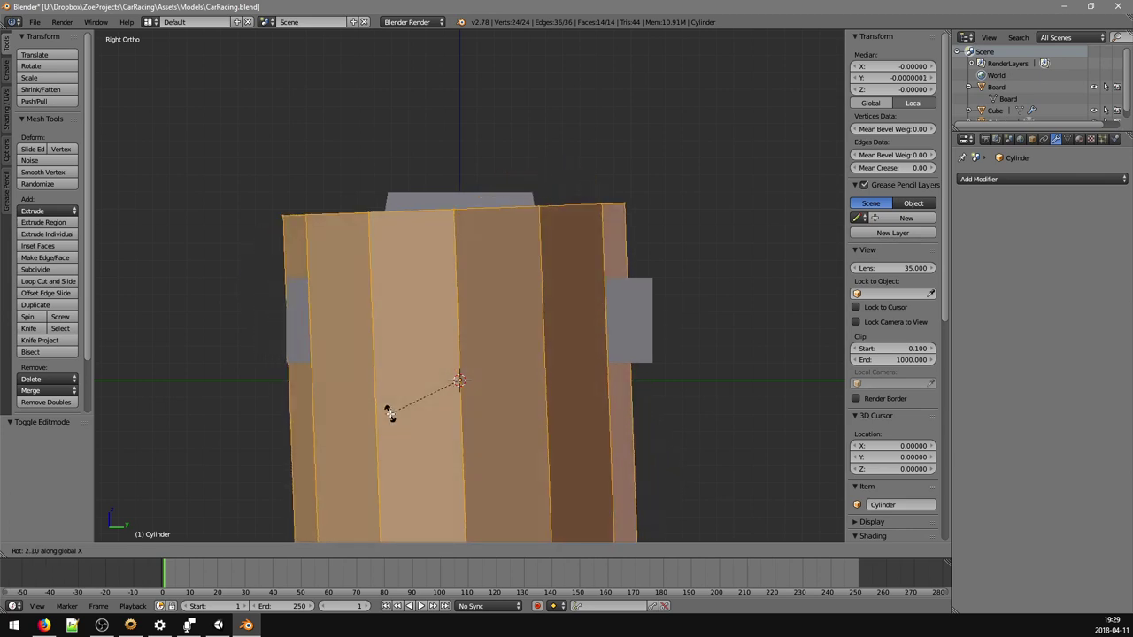
pyautogui.write('90')
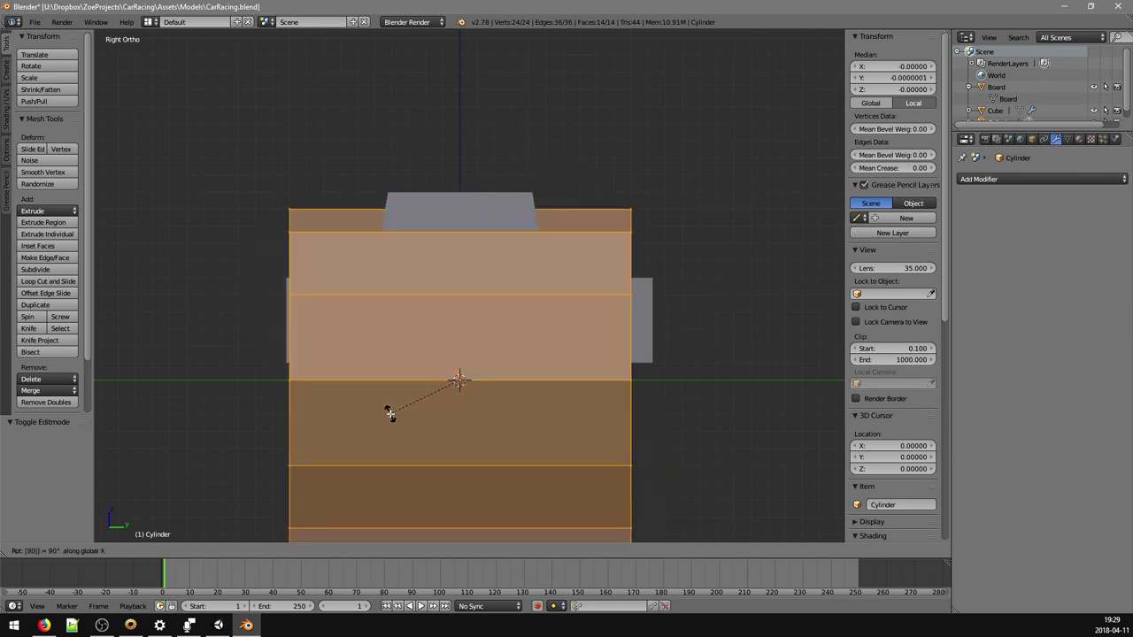
pyautogui.press('Return')
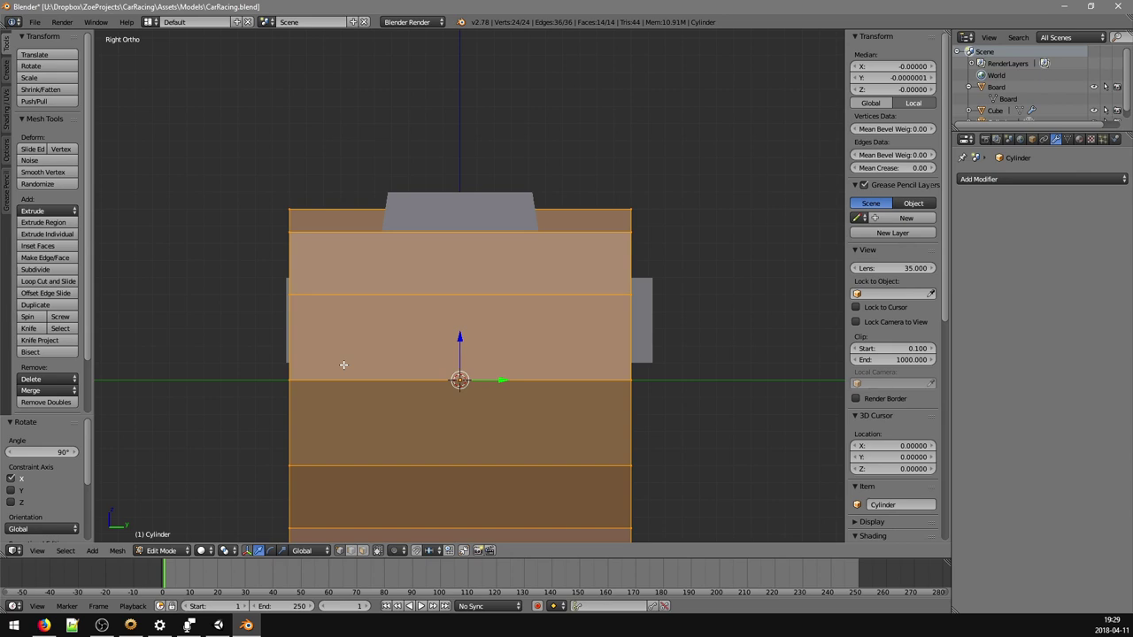
pyautogui.press('r')
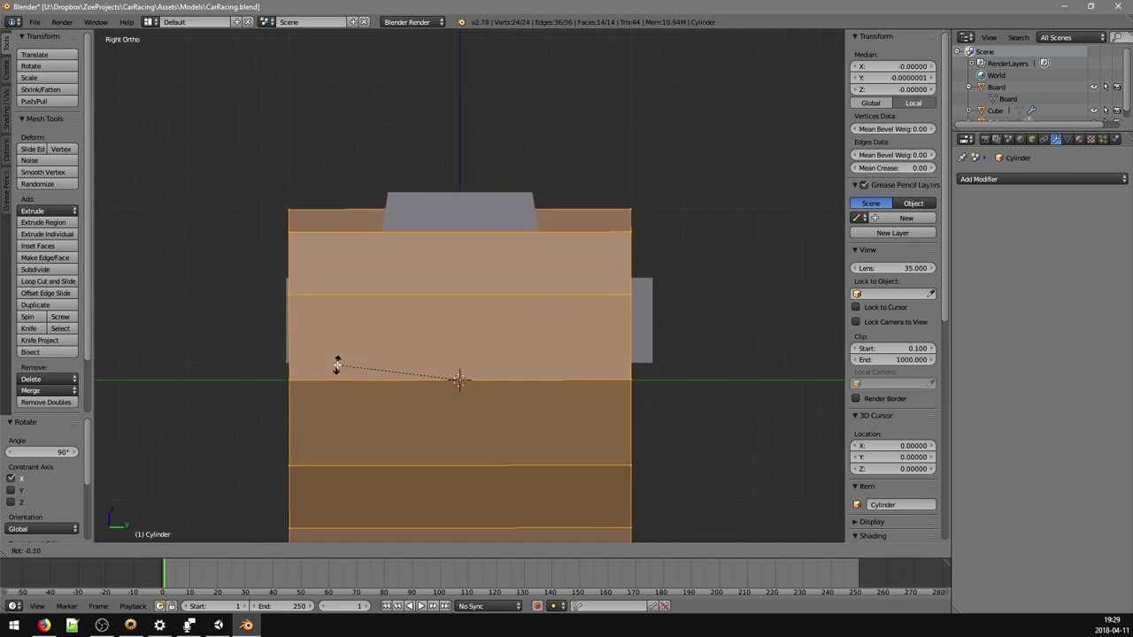
pyautogui.press('z')
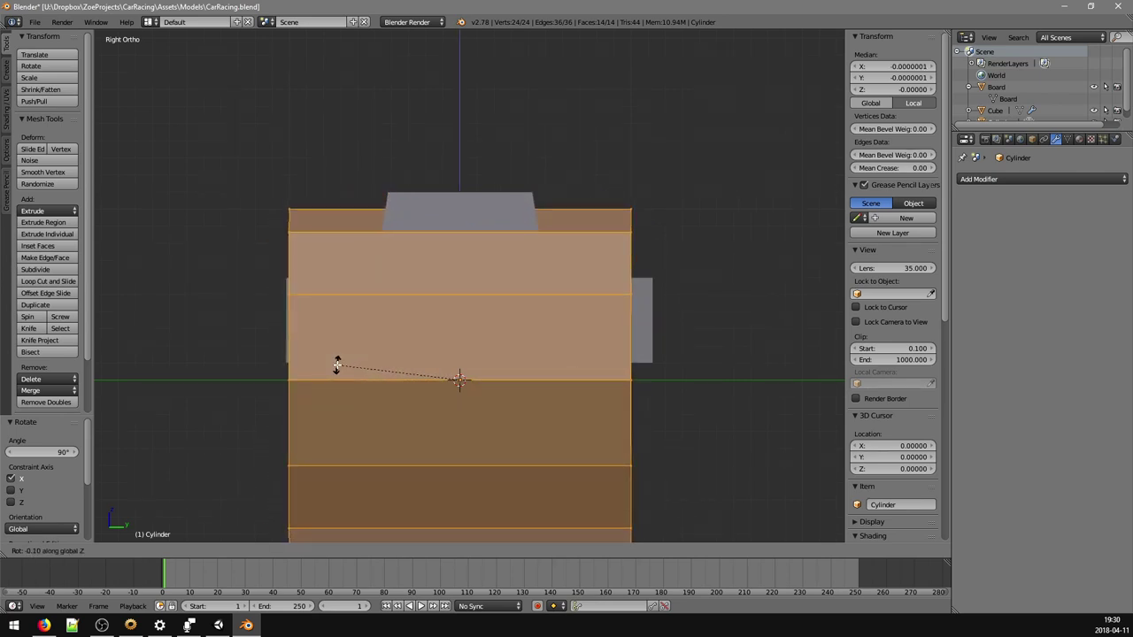
pyautogui.write('90')
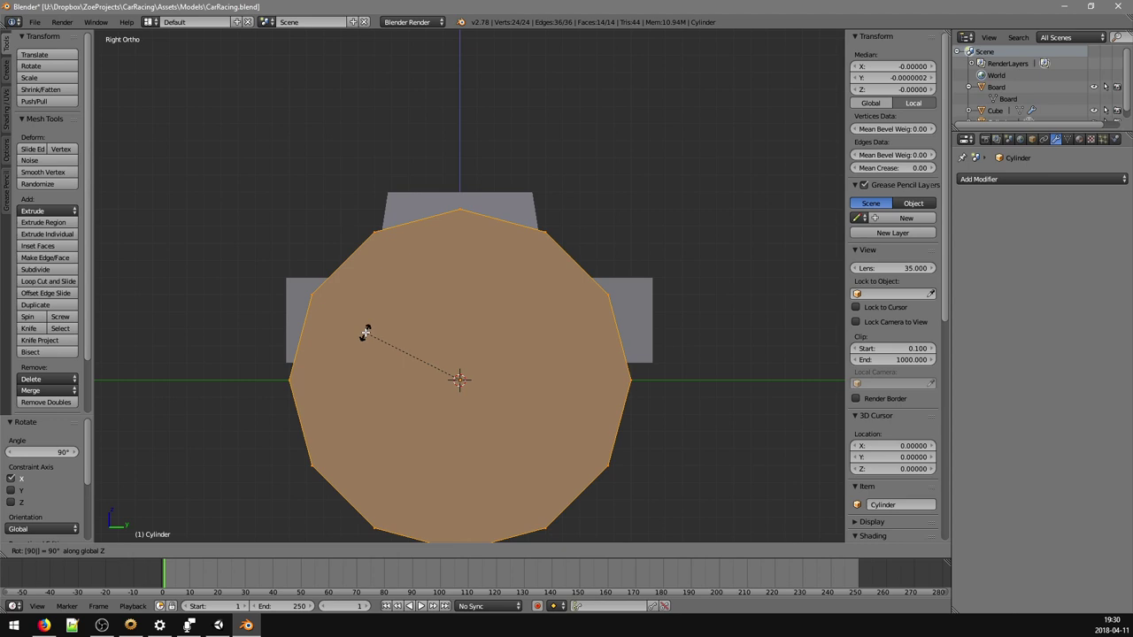
pyautogui.press('Return')
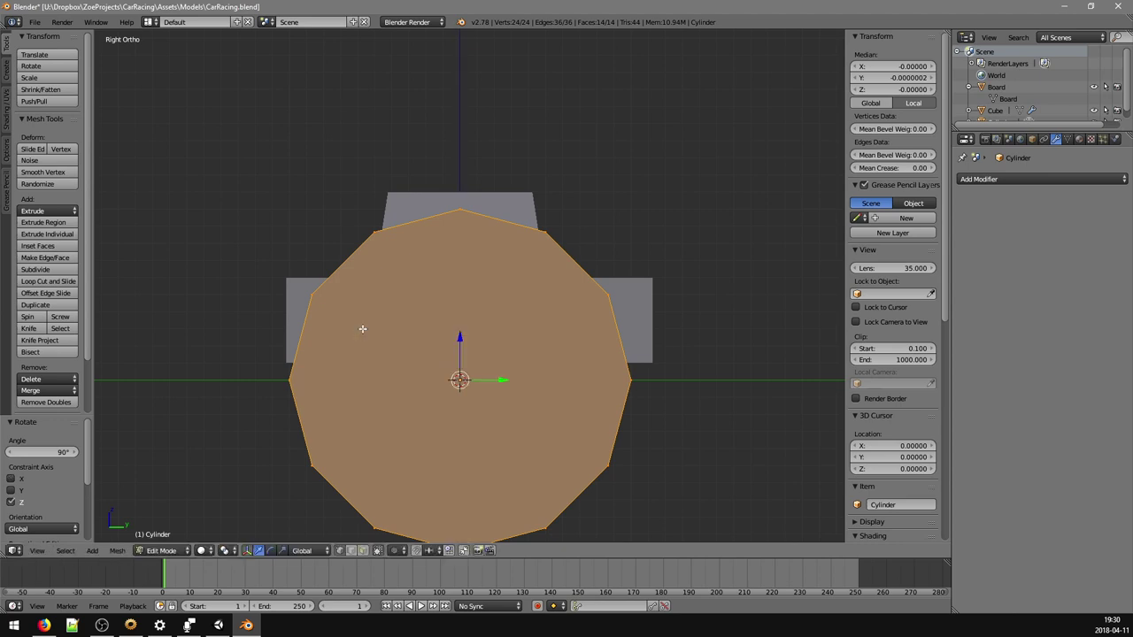
# - Scale the cylinder down to 0.4 of its size
pyautogui.moveTo(460, 291); pyautogui.dragTo(411, 329, button='middle')
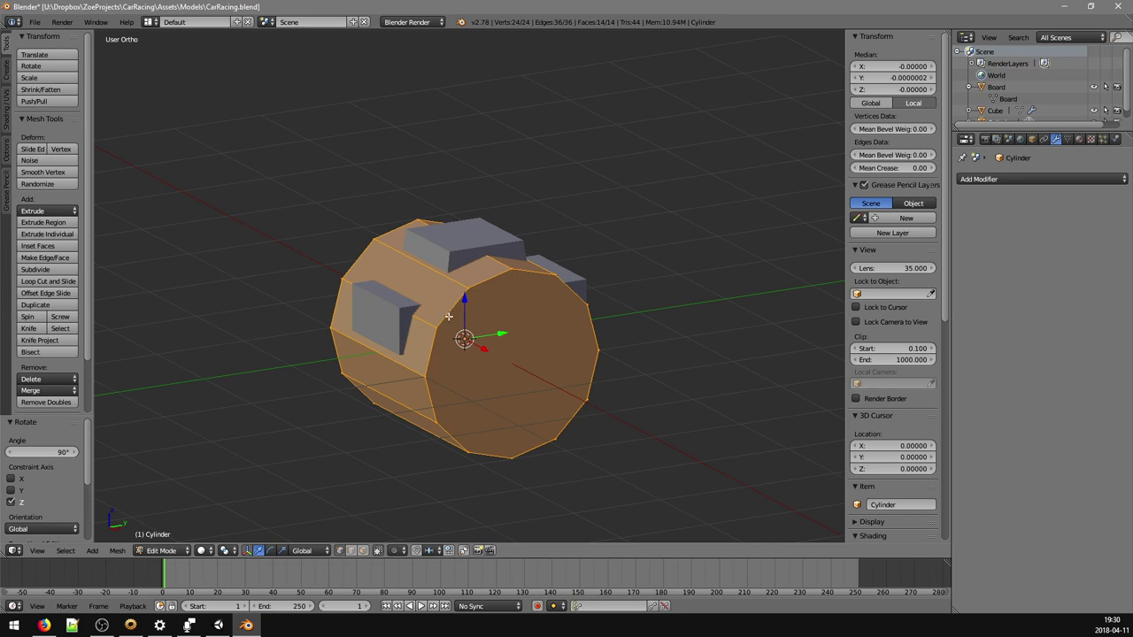
pyautogui.press('s')
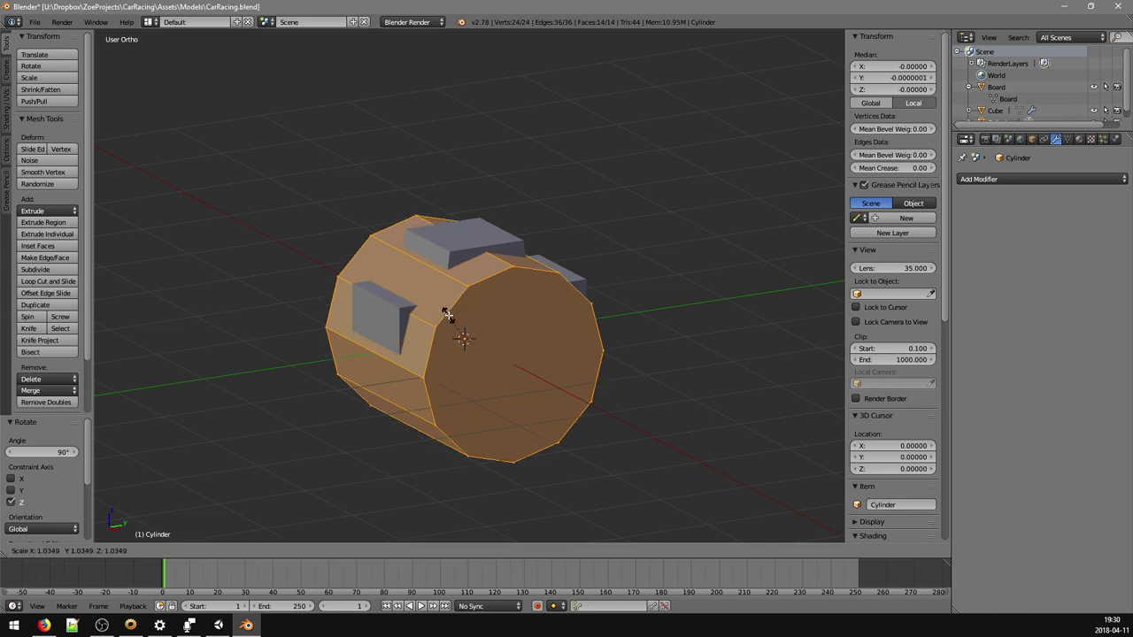
pyautogui.press('ctrl')
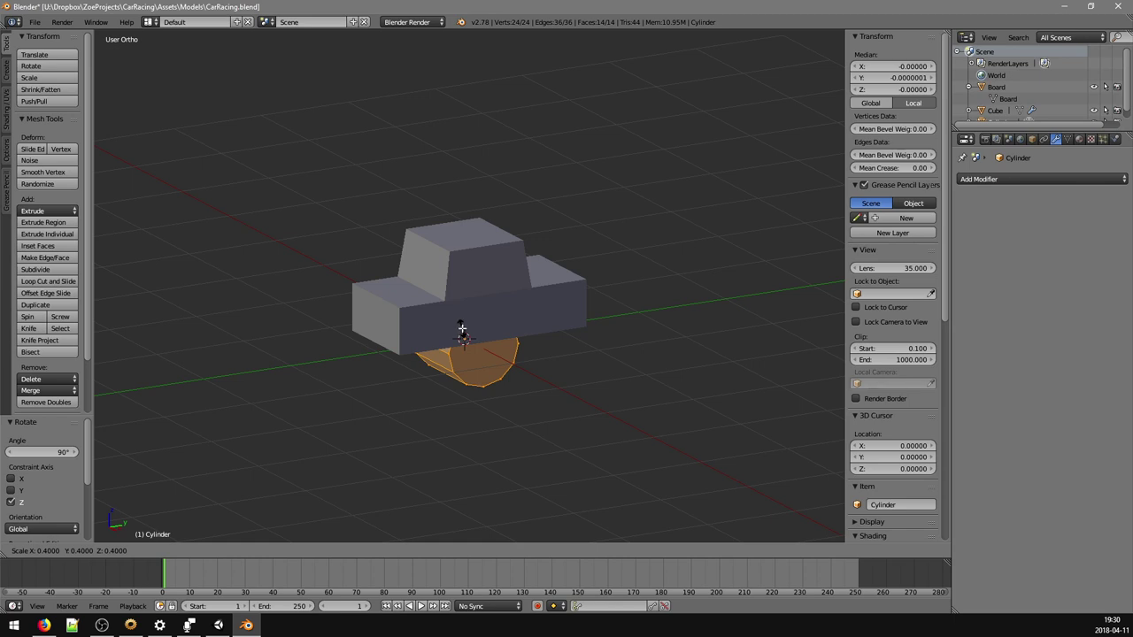
pyautogui.click(462, 328)
# - From the side view, raise the cylinder 0.4 units along Z
pyautogui.press('KP_1')
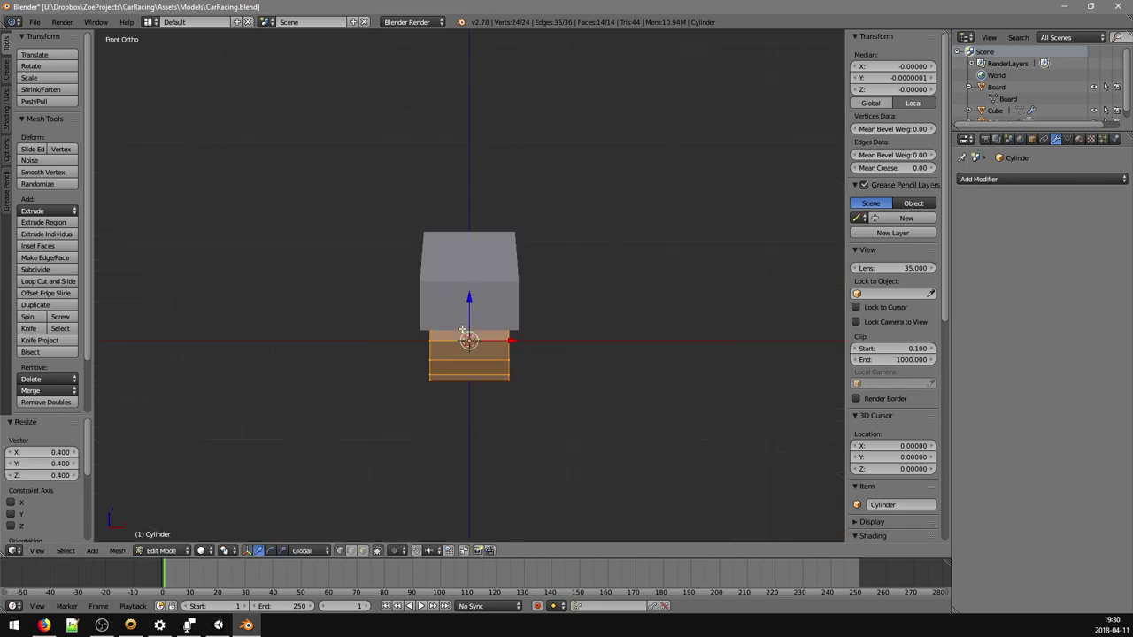
pyautogui.press('ctrl+KP_1')
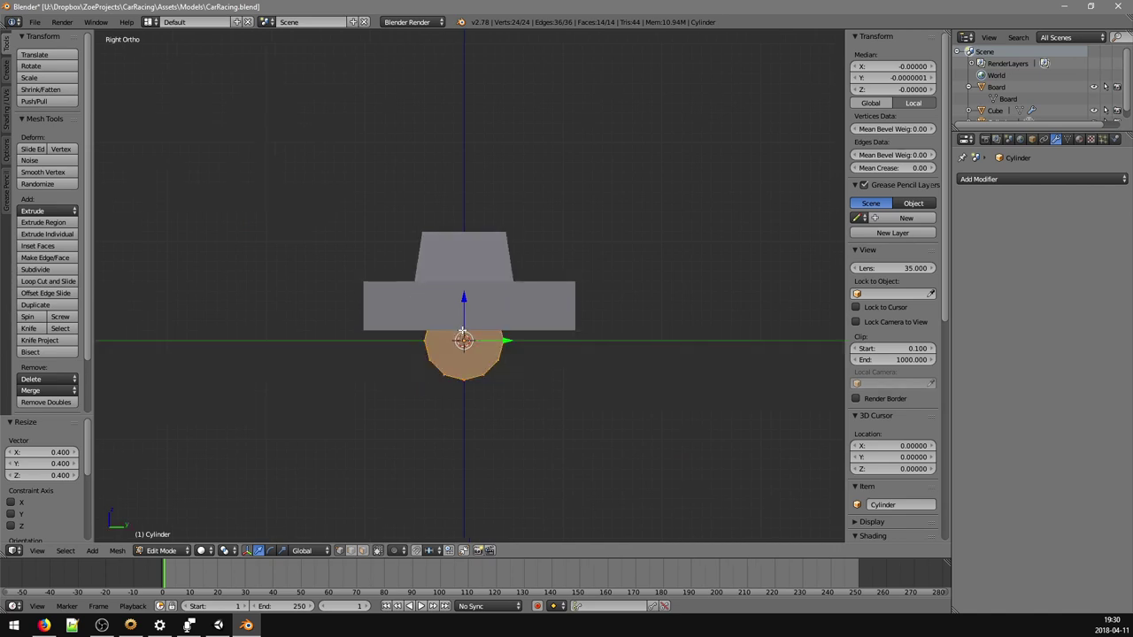
pyautogui.press('KP_1')
pyautogui.press('ctrl+KP_1')
pyautogui.press('g')
pyautogui.press('z')
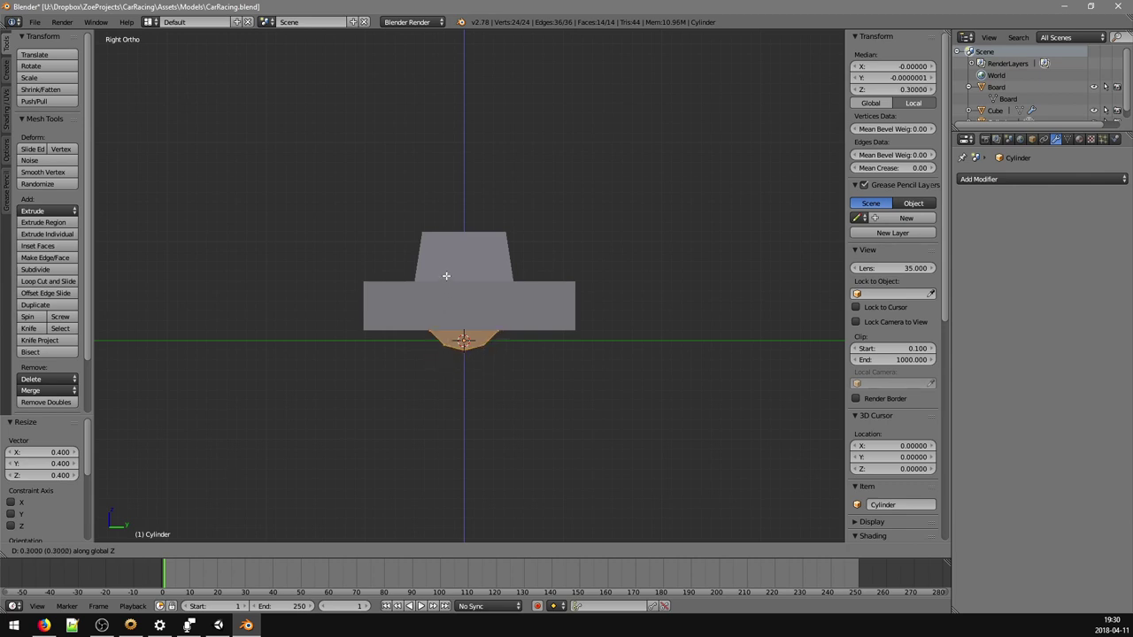
pyautogui.click(447, 265)
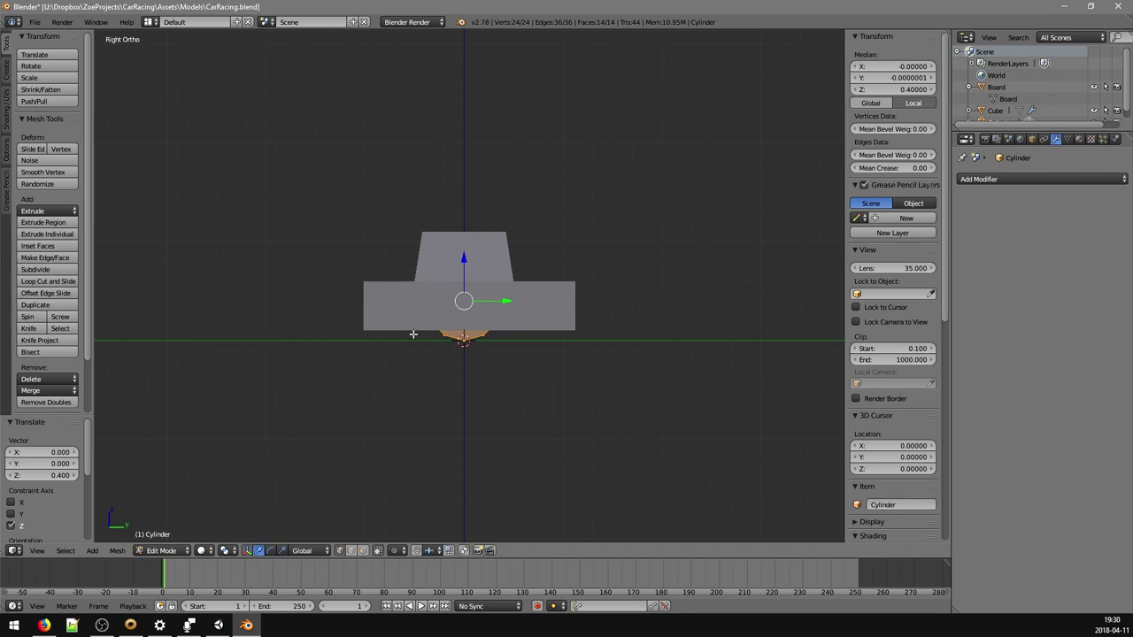
# - In wireframe, resize the cylinder to 0.6, undoing an initial 0.721 resize
pyautogui.press('z')
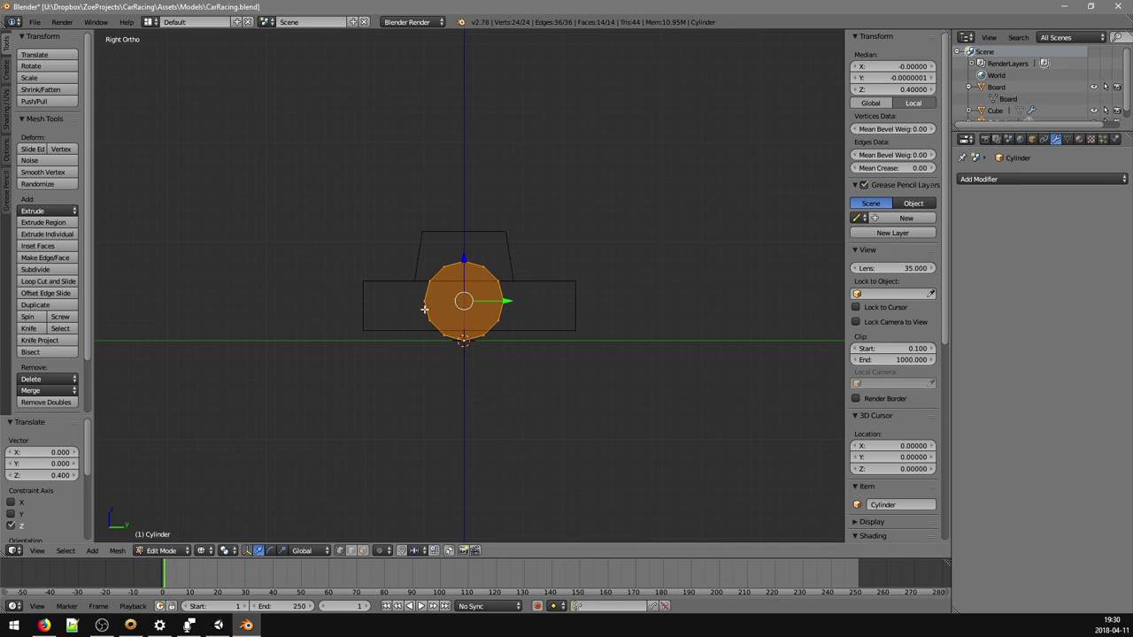
pyautogui.press('s')
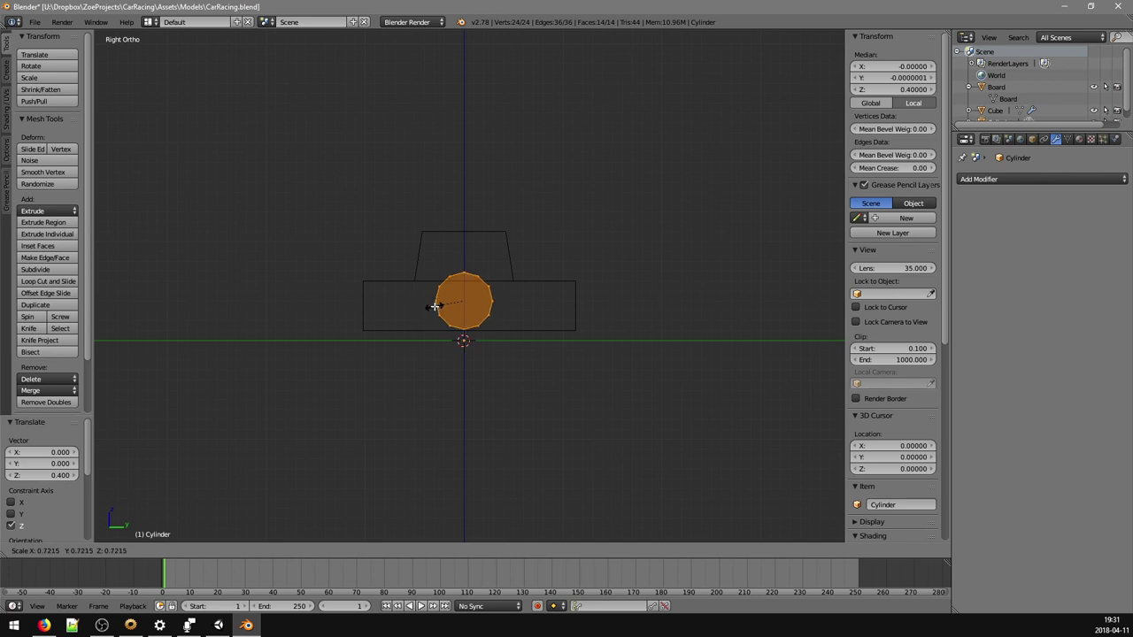
pyautogui.click(434, 306)
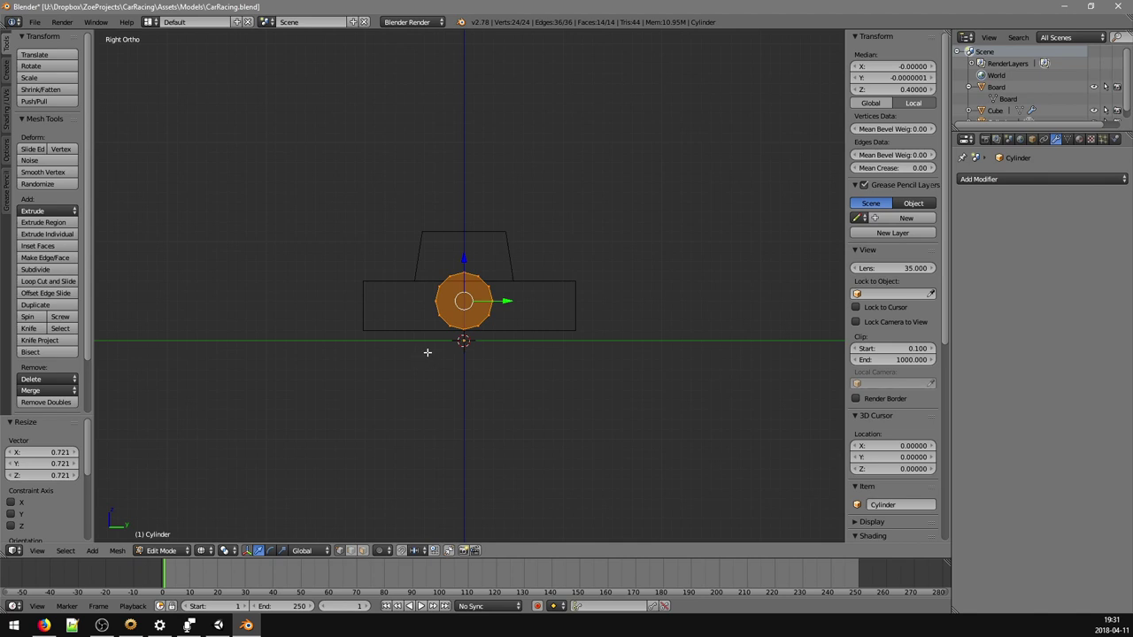
pyautogui.hotkey('ctrl', 'z')
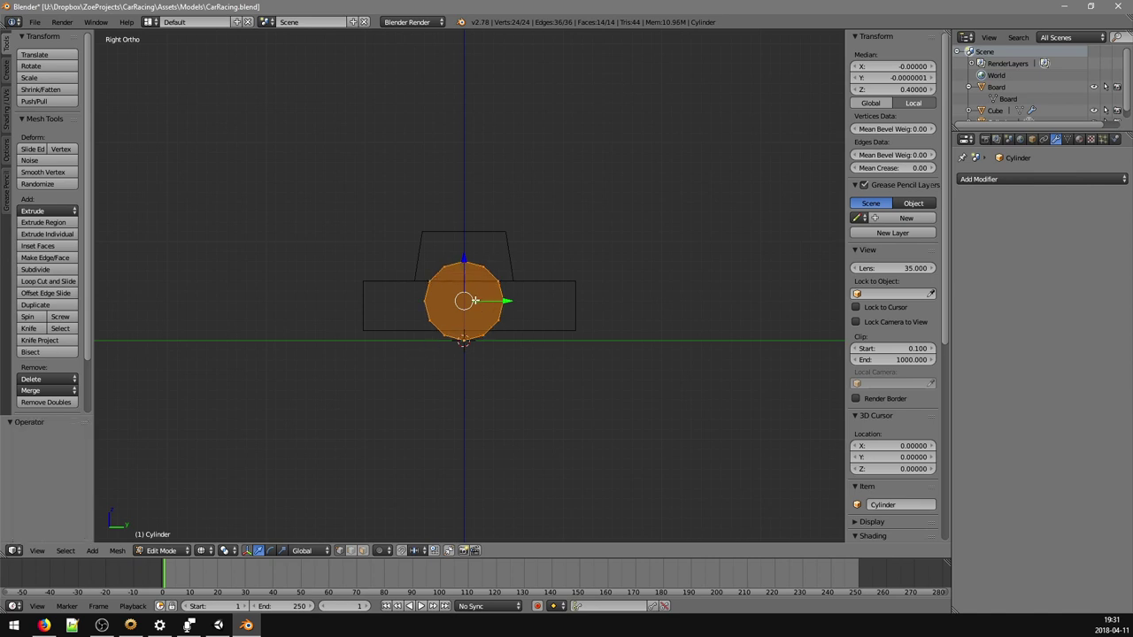
pyautogui.press('s')
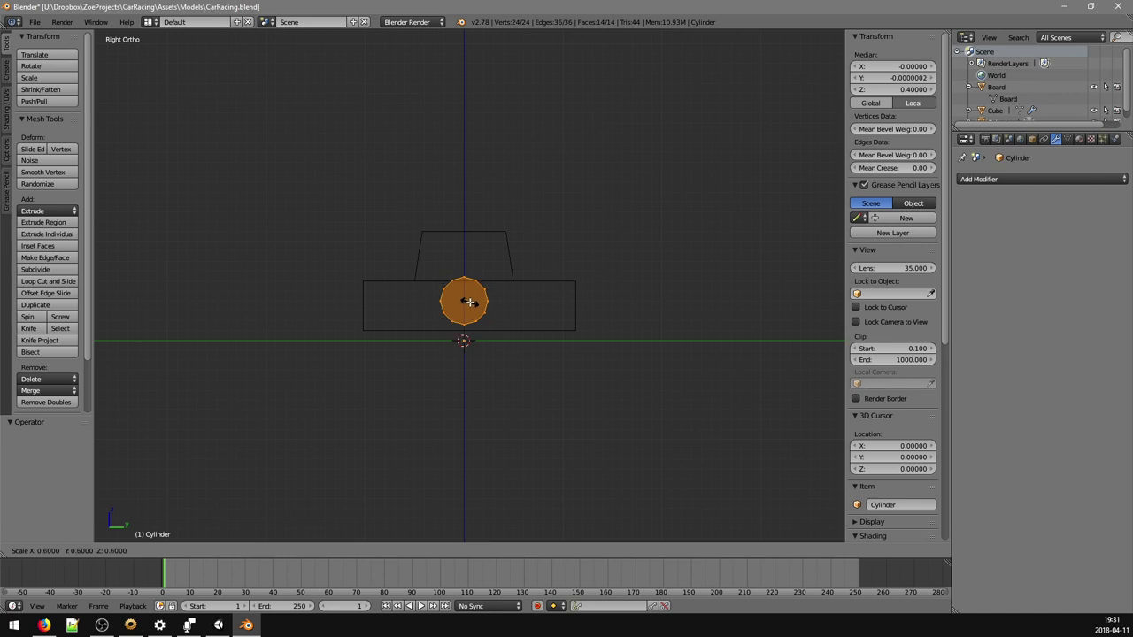
pyautogui.click(469, 302)
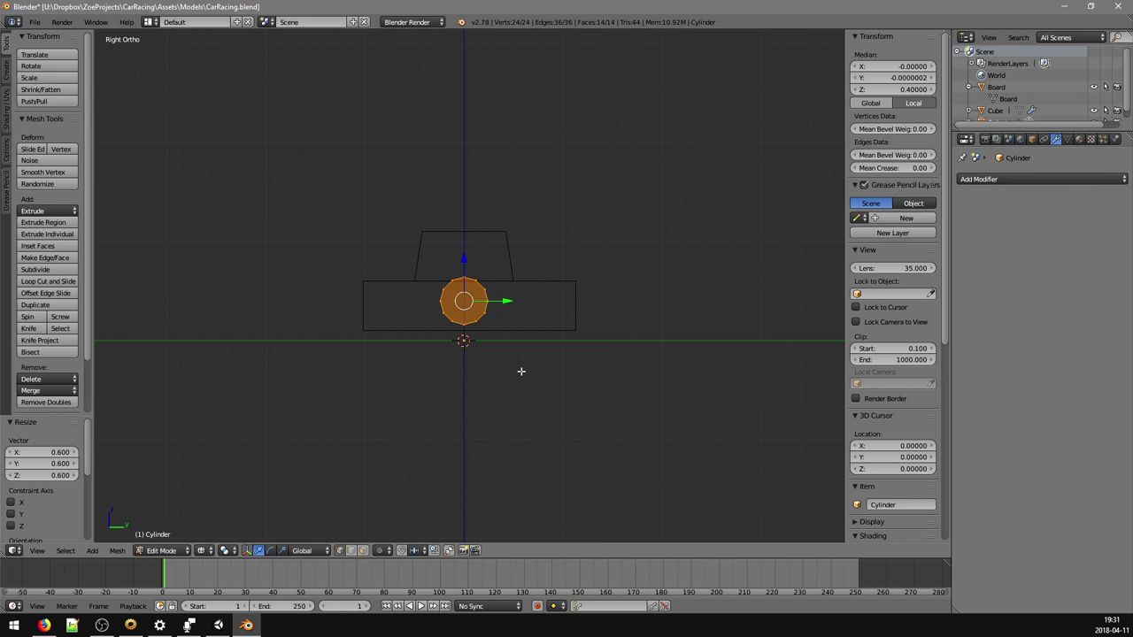
# - Move the cylinder toward the car body's lower corner, then view from the front
pyautogui.press('g')
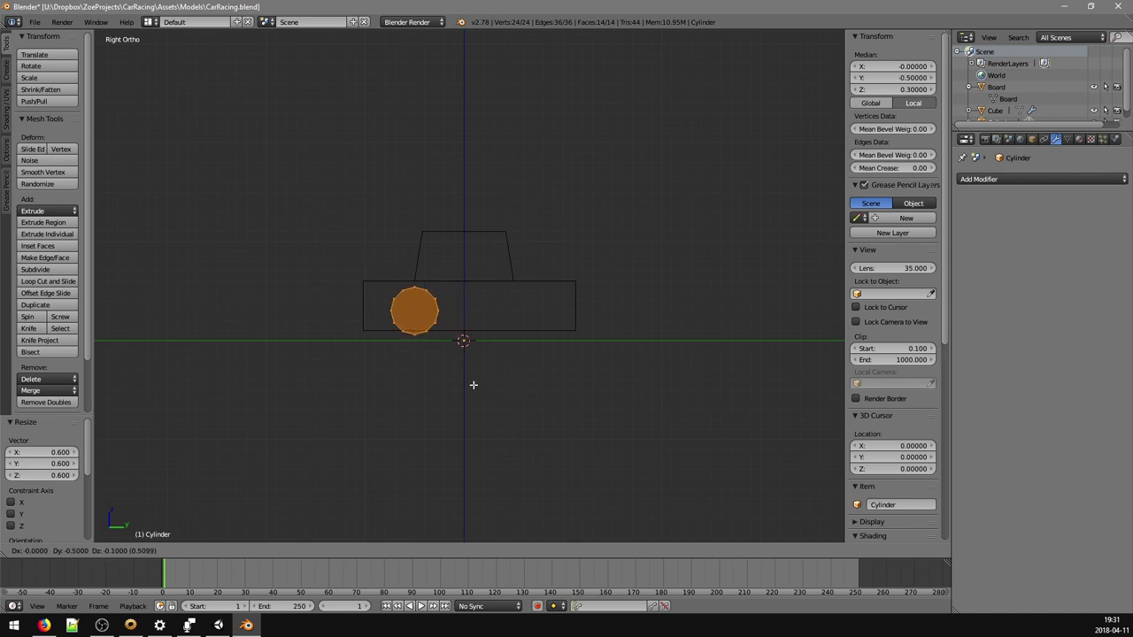
pyautogui.click(475, 388)
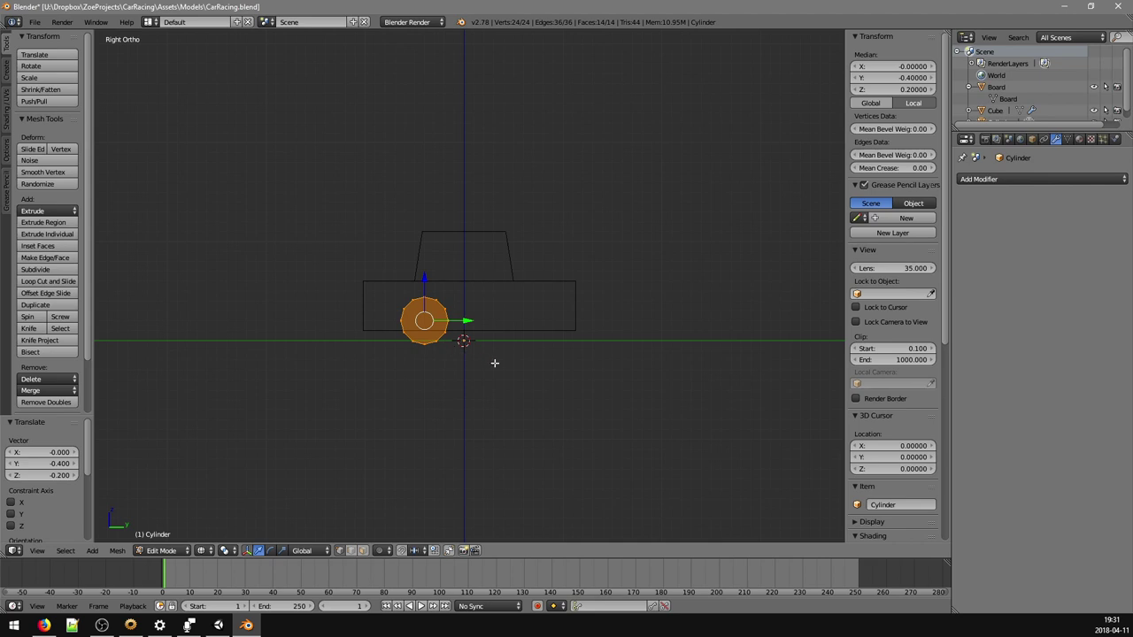
pyautogui.press('g')
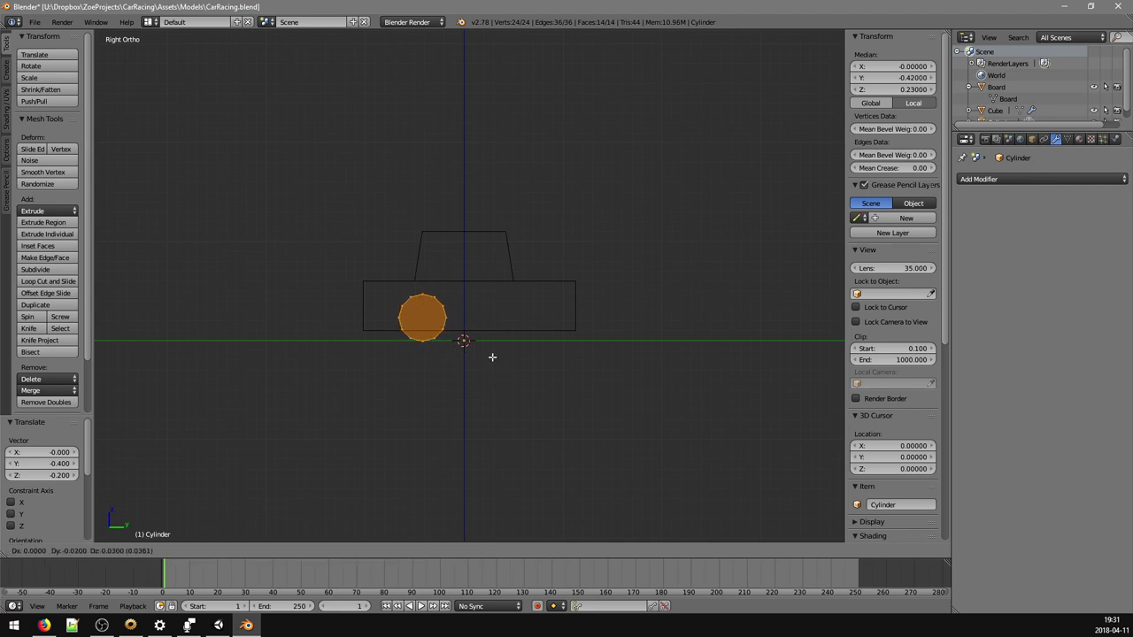
pyautogui.click(492, 357)
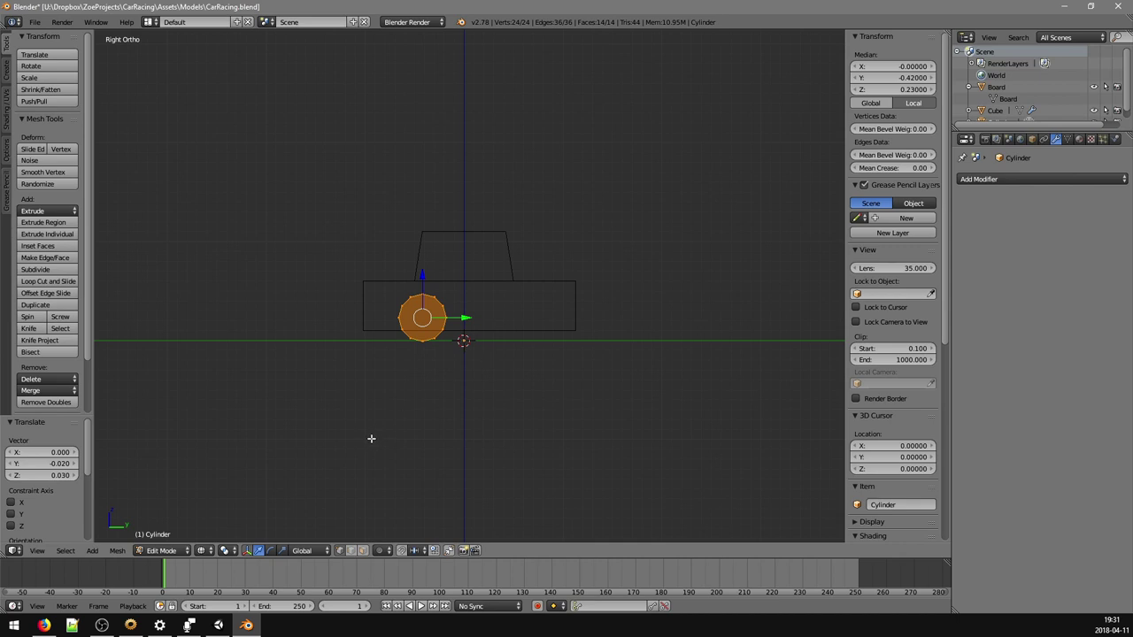
pyautogui.press('KP_1')
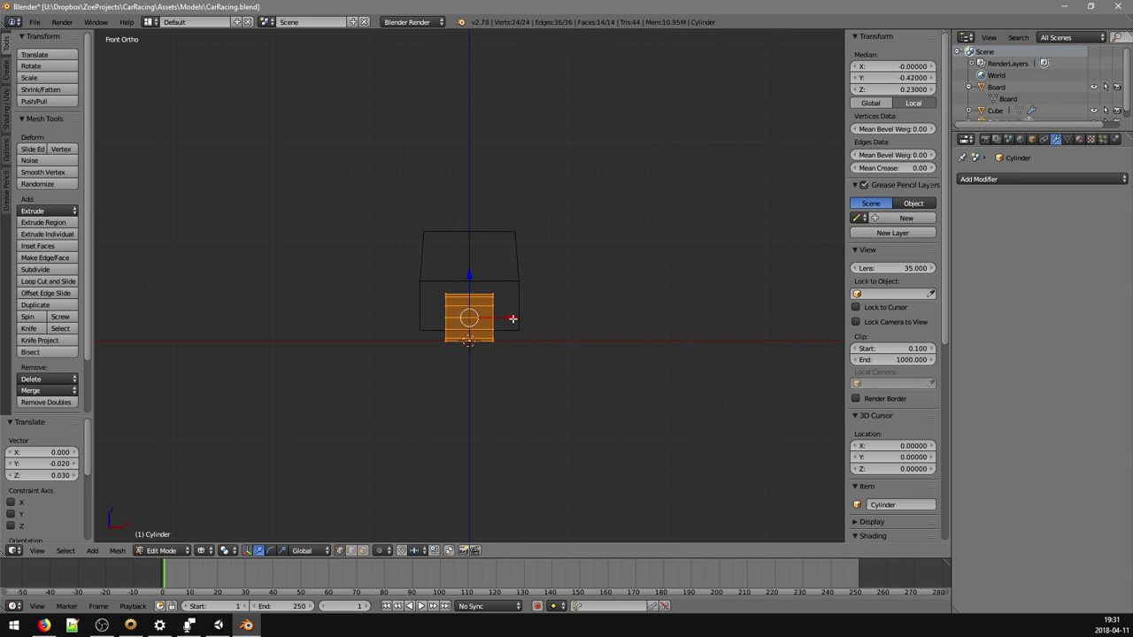
# - Squash the cylinder to 0.4 along X to form a thin wheel
pyautogui.moveTo(513, 317); pyautogui.dragTo(458, 328)
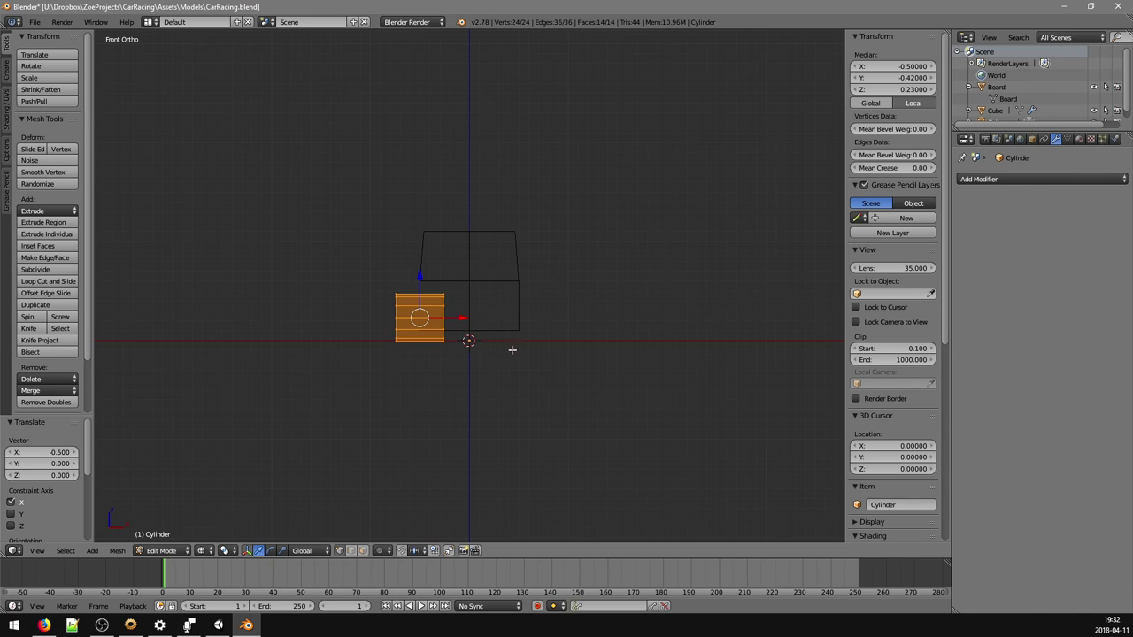
pyautogui.press('s')
pyautogui.press('x')
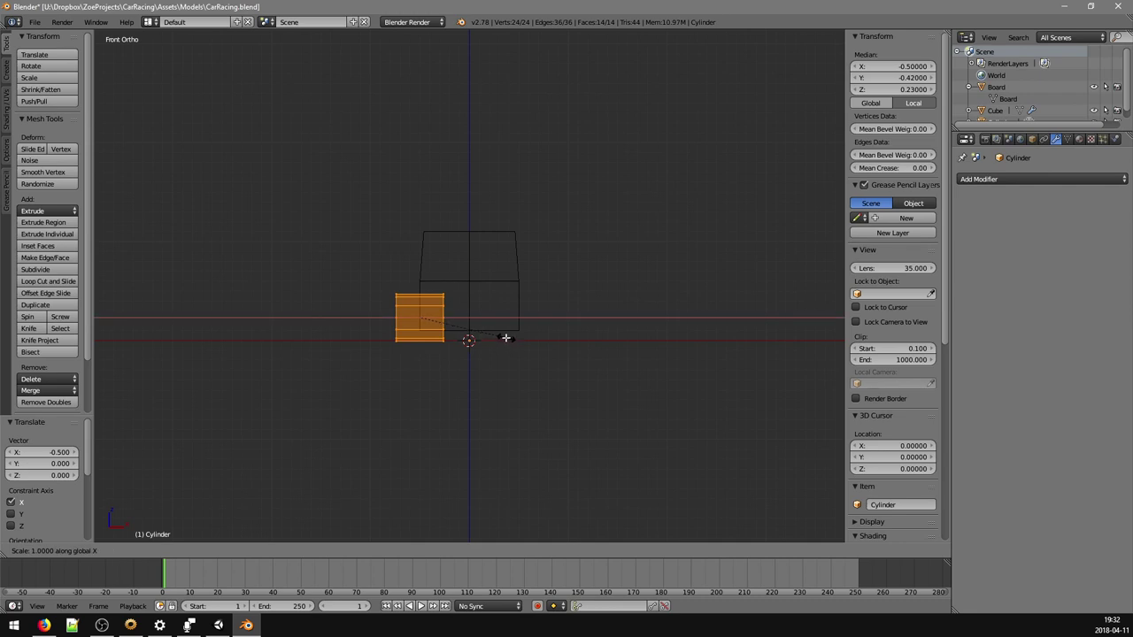
pyautogui.moveTo(487, 335)
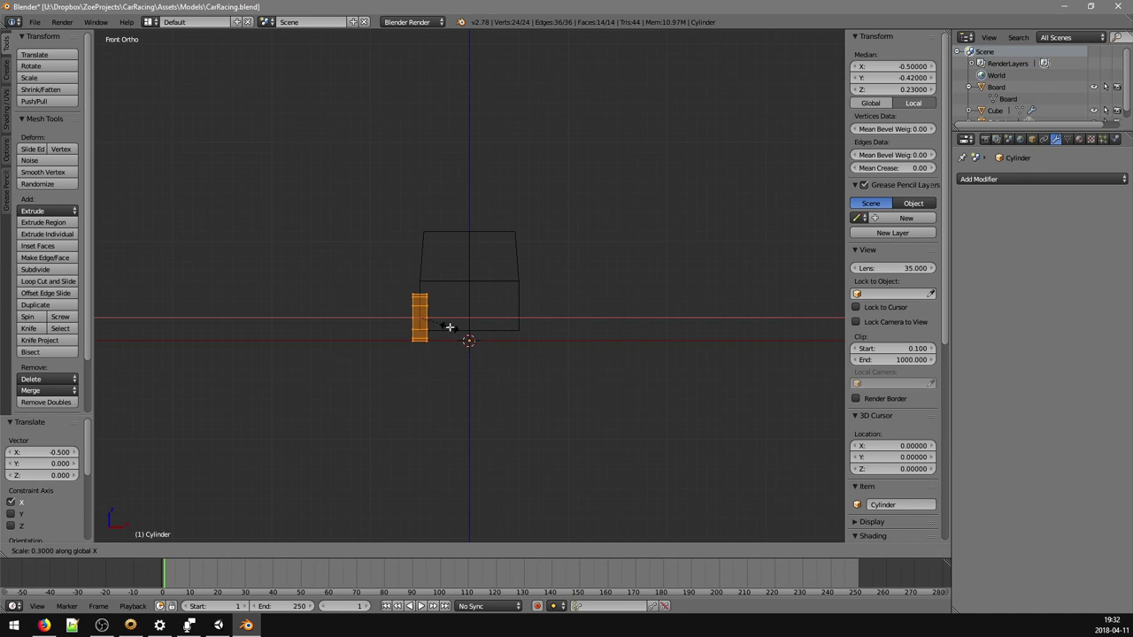
pyautogui.click(451, 325)
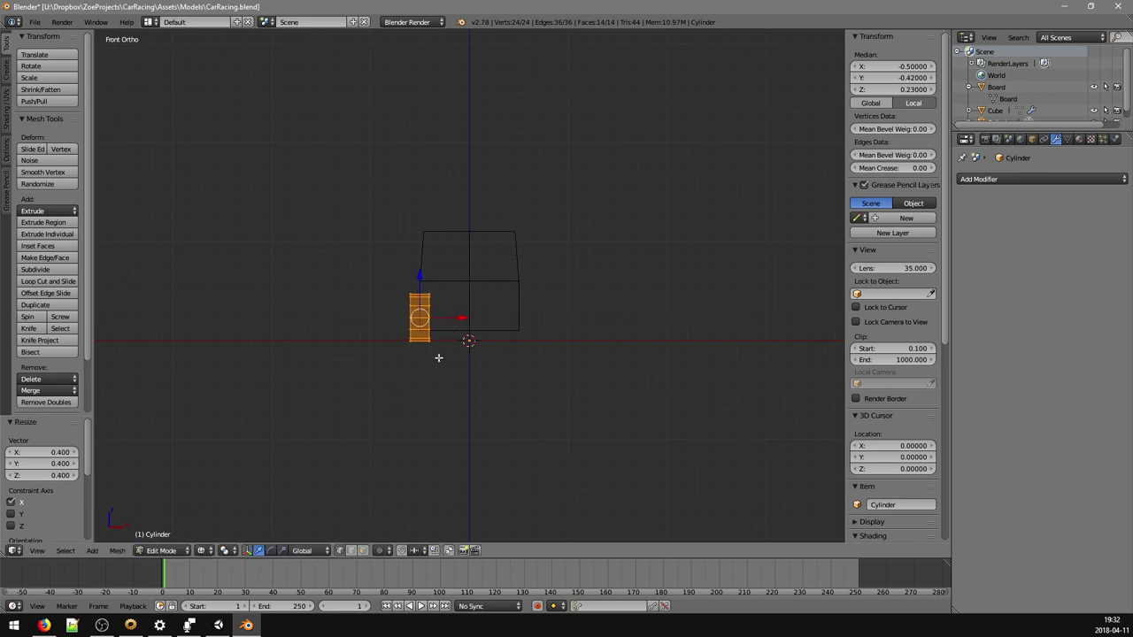
# - Check the wheel from right and left views in solid shading, then return to Object Mode
pyautogui.press('KP_3')
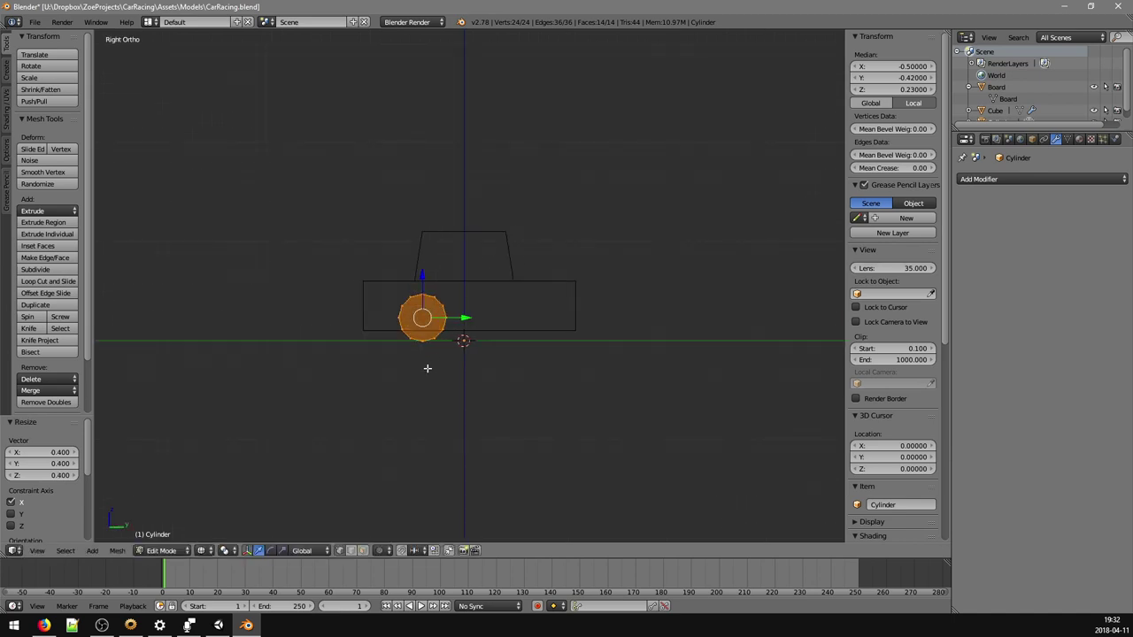
pyautogui.press('z')
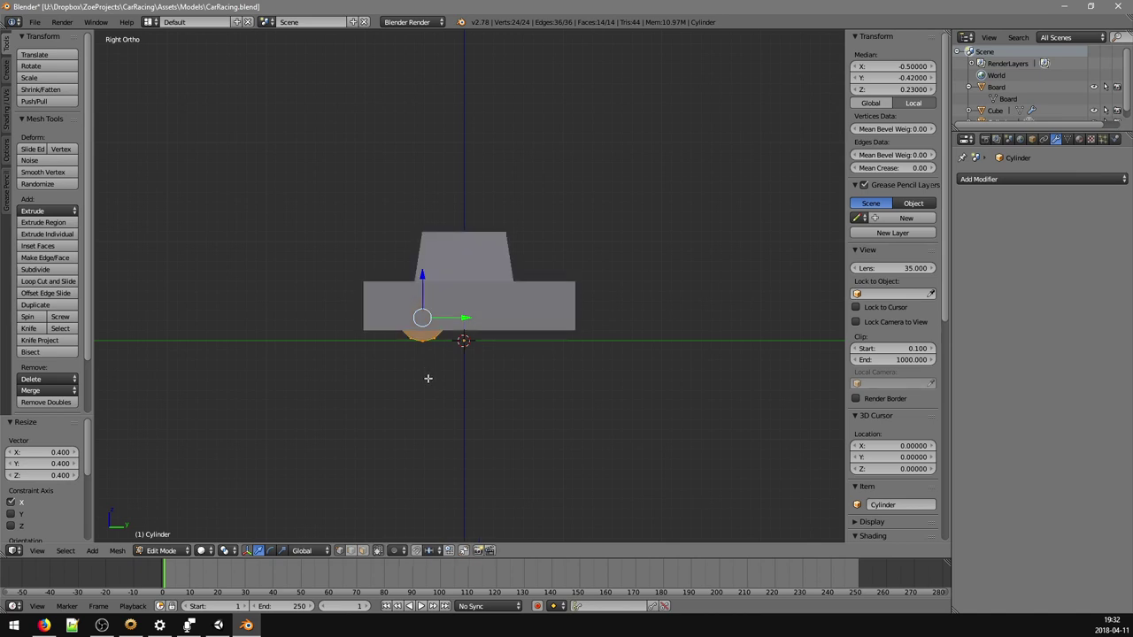
pyautogui.press('ctrl+KP_3')
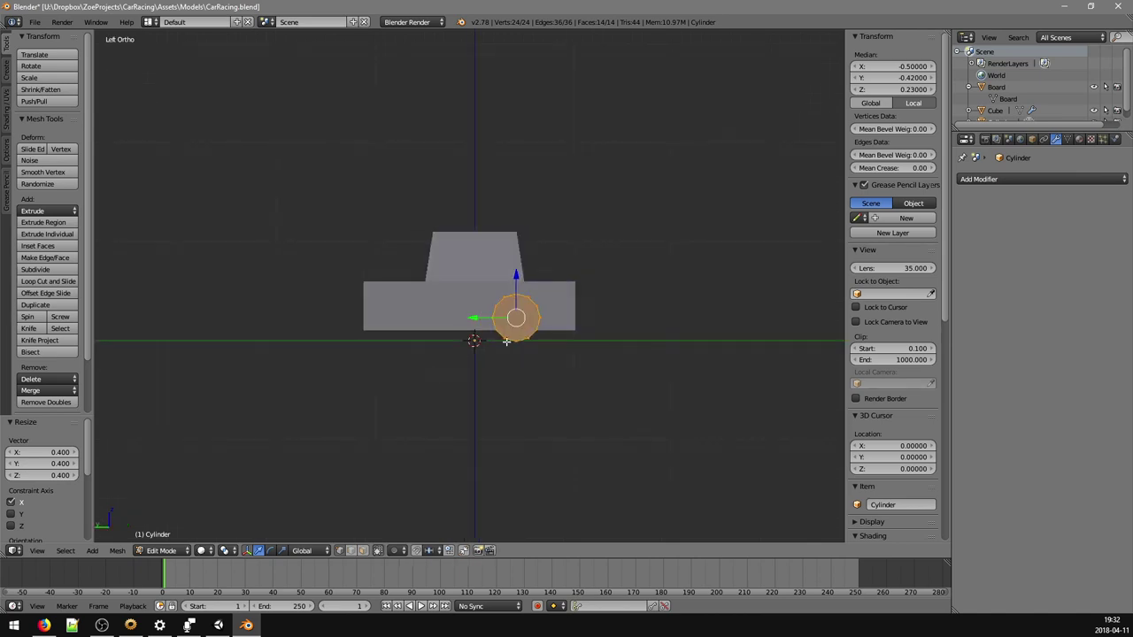
pyautogui.moveTo(467, 297); pyautogui.dragTo(395, 306, button='middle')
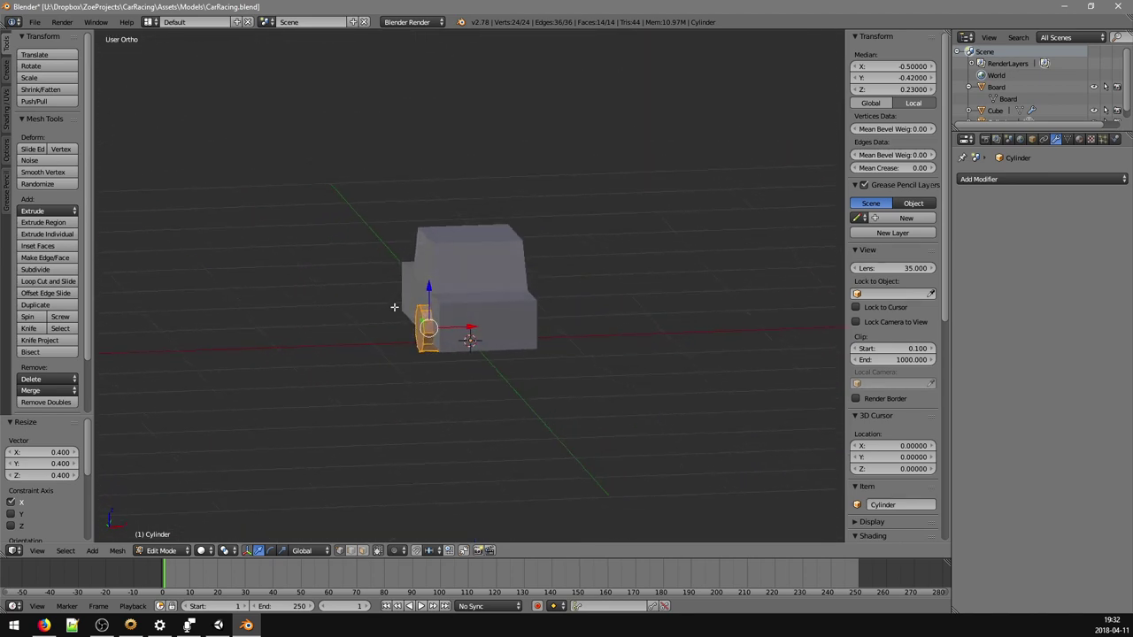
pyautogui.moveTo(469, 341); pyautogui.dragTo(502, 344, button='middle')
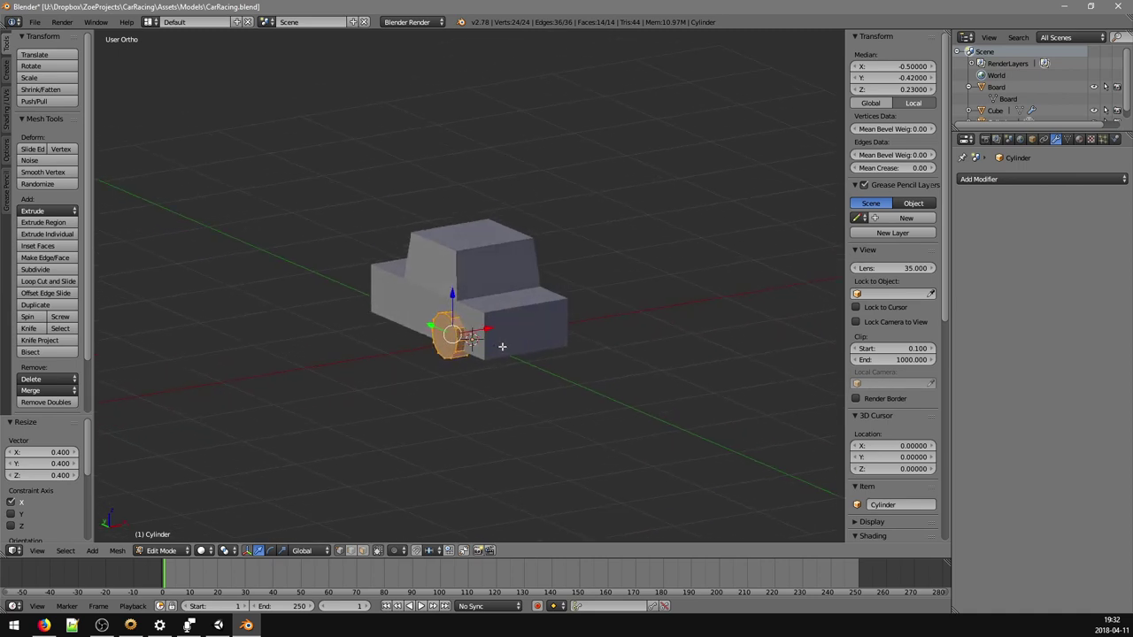
pyautogui.press('Tab')
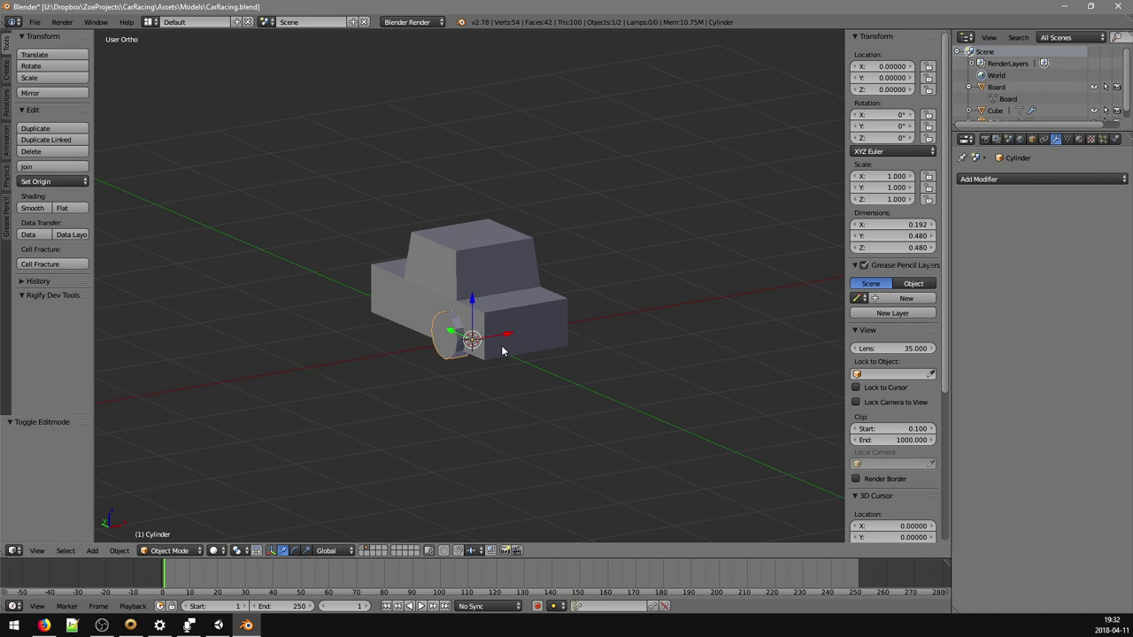
# - Set the wheel cylinder's origin to its geometry and orbit around the car to inspect it
pyautogui.hotkey('shift', 'ctrl', 'c')
pyautogui.hotkey('shift', 'ctrl', 'alt', 'c')
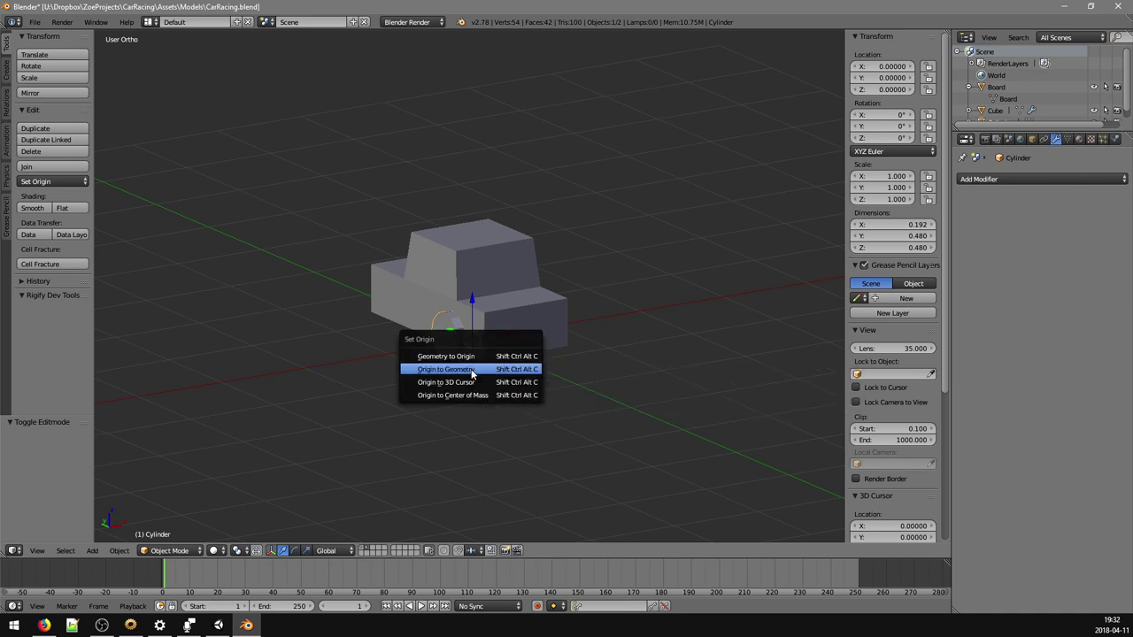
pyautogui.click(474, 370)
pyautogui.moveTo(471, 342); pyautogui.dragTo(569, 337, button='middle')
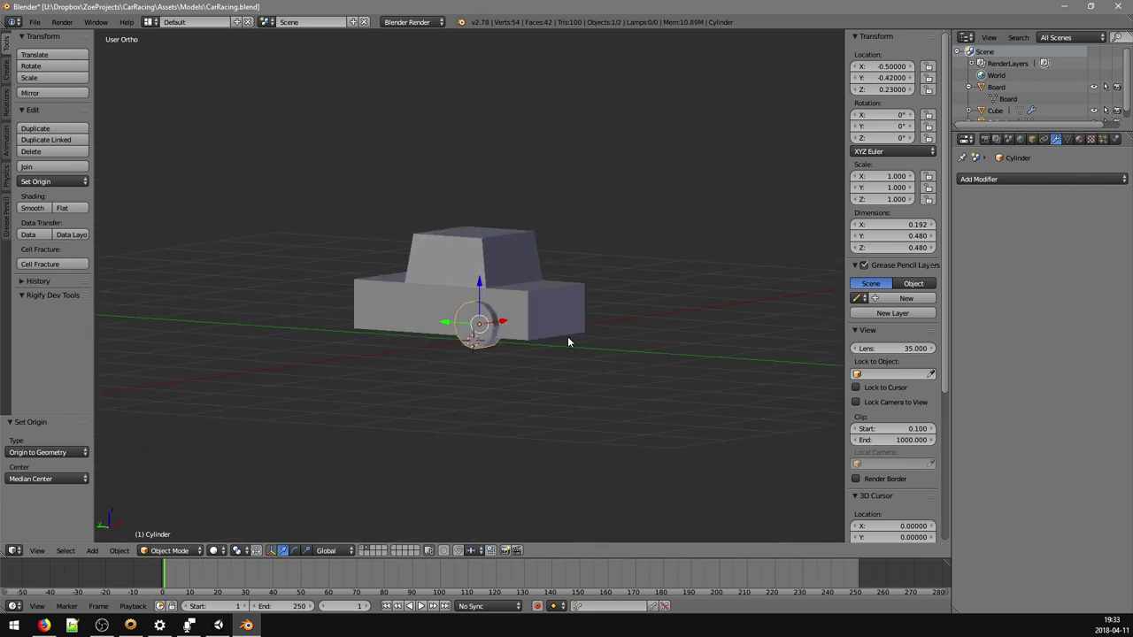
pyautogui.moveTo(459, 332); pyautogui.dragTo(560, 351, button='middle')
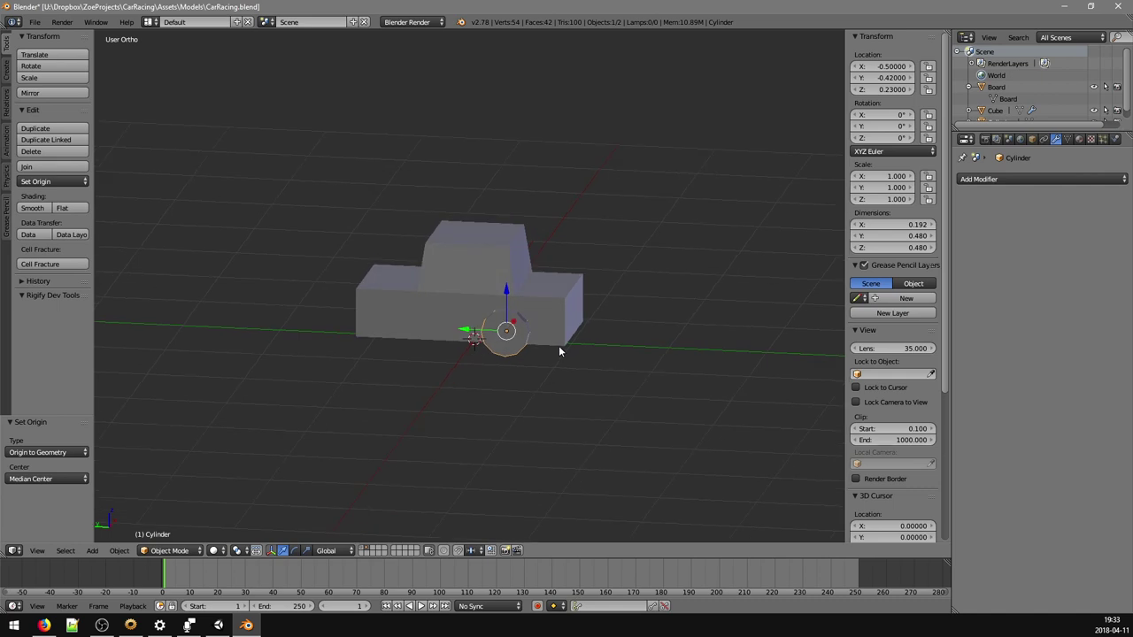
pyautogui.scroll(-1, 975, 113)
# - Rename the Cube object and its Cube.001 mesh data to Car in the Outliner
pyautogui.click(968, 103)
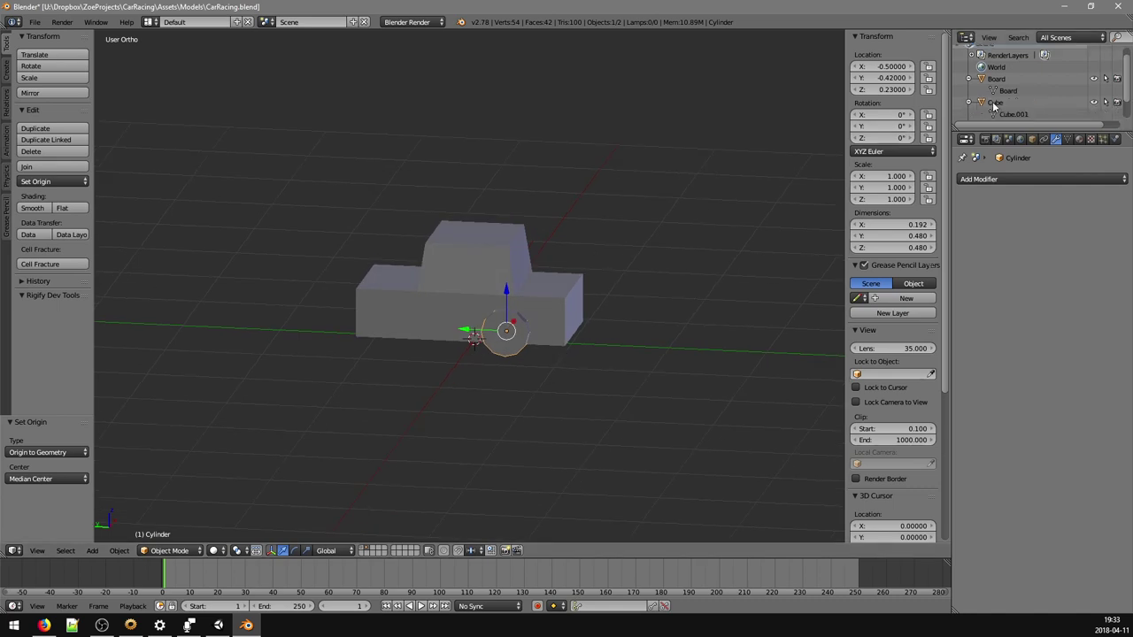
pyautogui.scroll(-2, 992, 102)
pyautogui.doubleClick(996, 81)
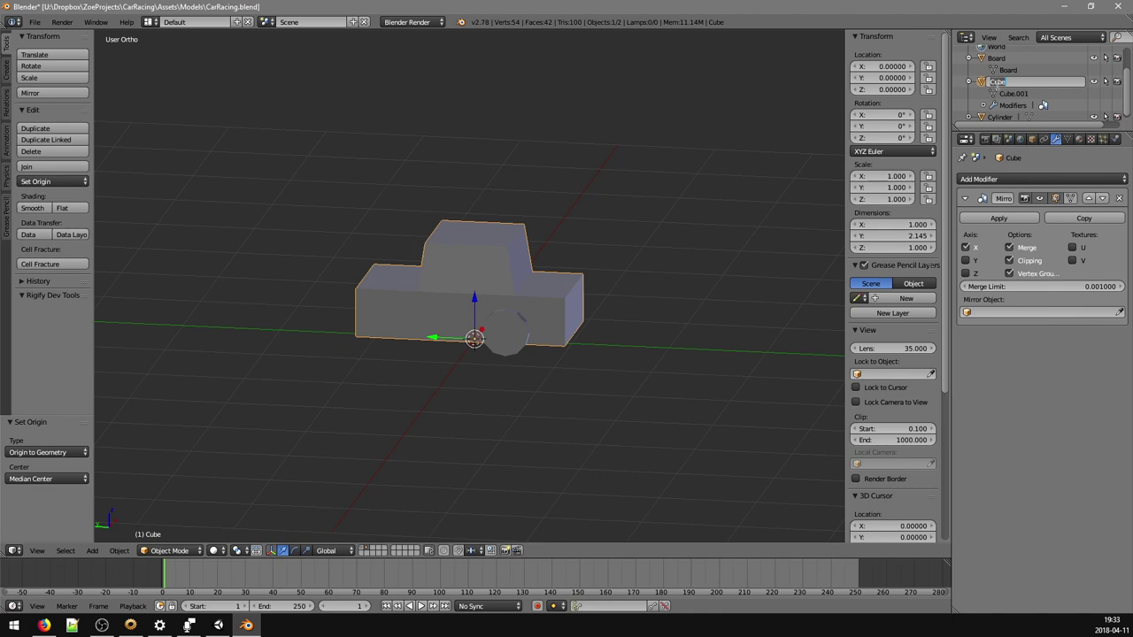
pyautogui.write('Car')
pyautogui.press('Return')
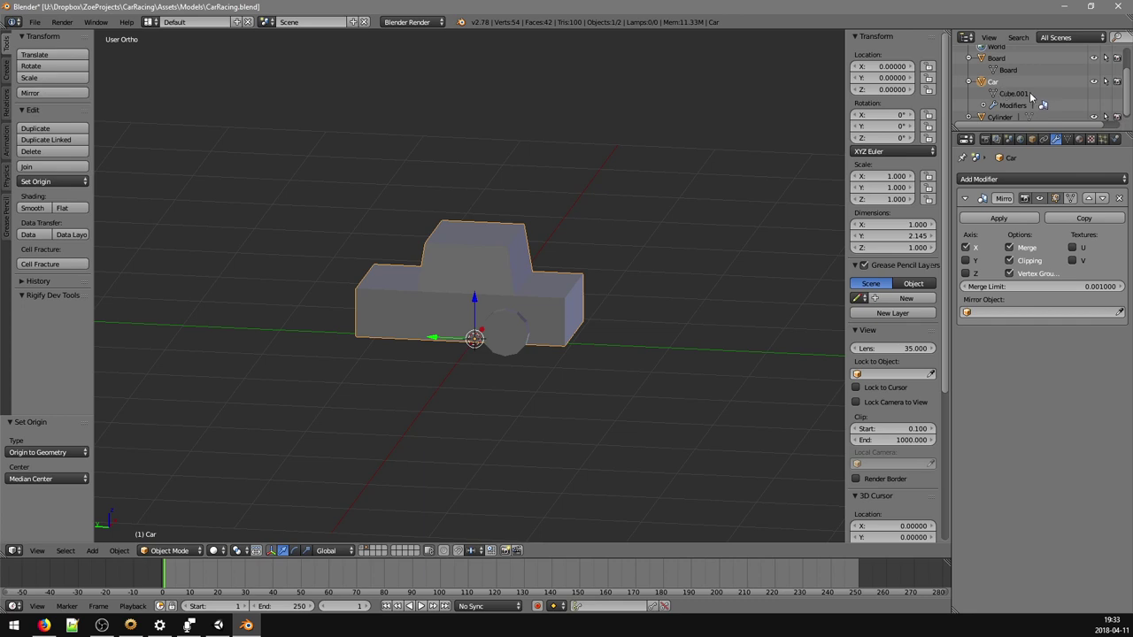
pyautogui.doubleClick(1025, 94)
pyautogui.write('Car')
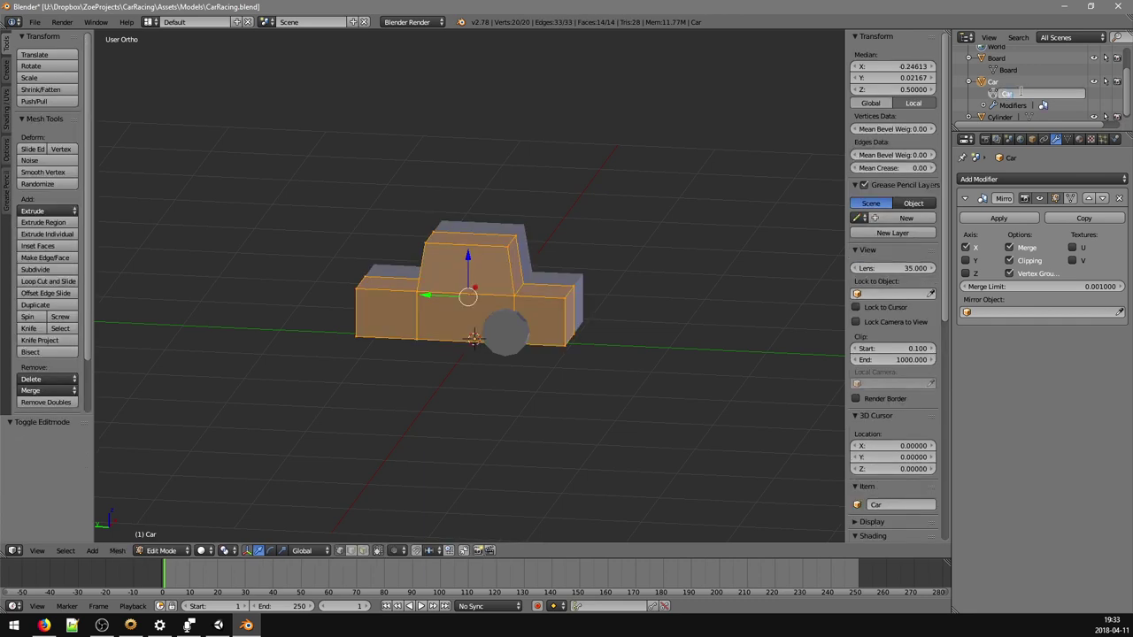
pyautogui.press('Return')
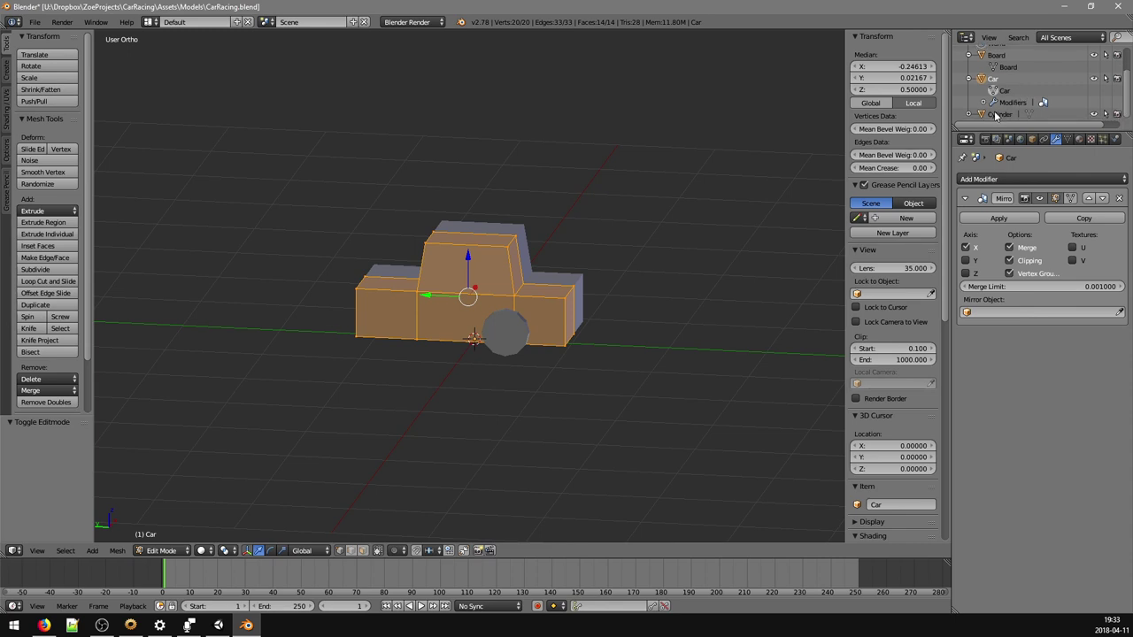
# - Rename the Cylinder object and its mesh data to Wheel
pyautogui.doubleClick(999, 116)
pyautogui.write('Whe')
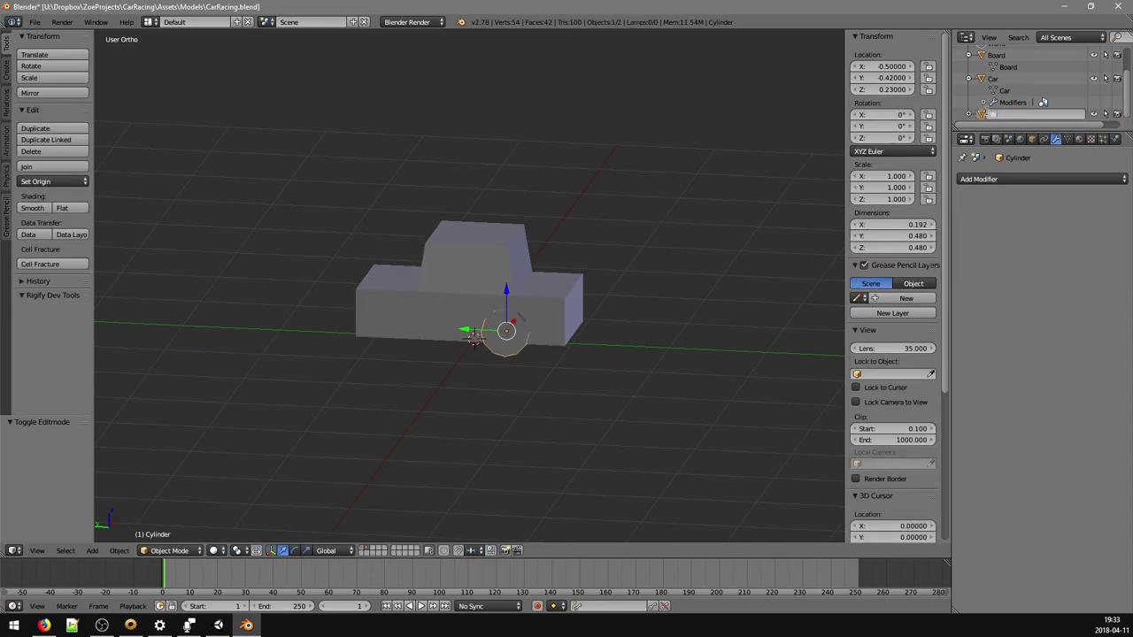
pyautogui.write('el')
pyautogui.press('Return')
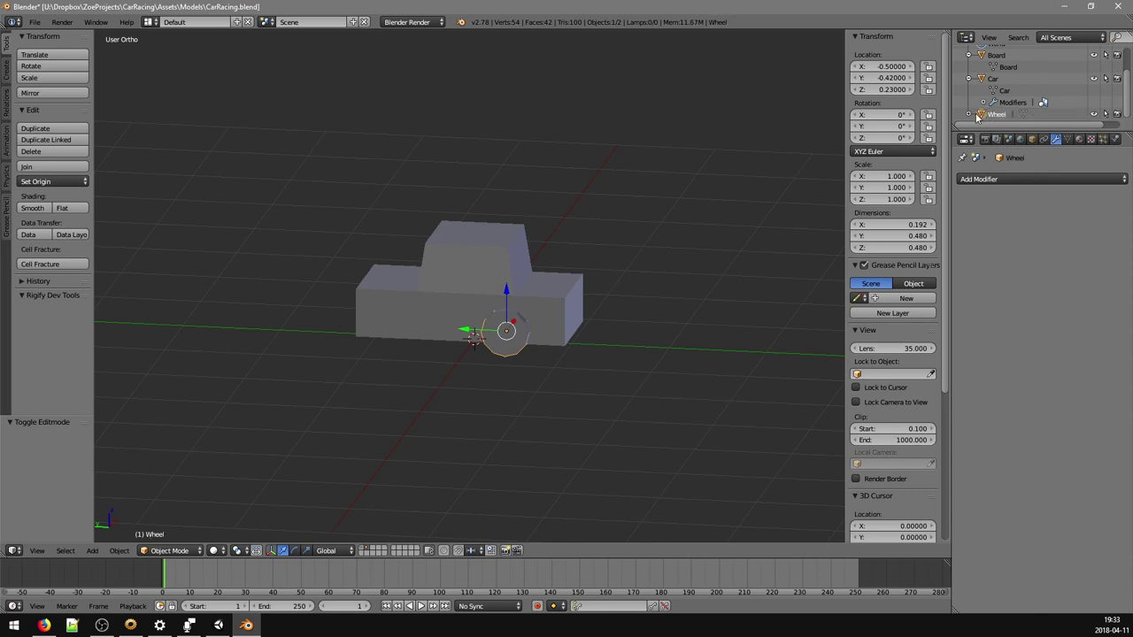
pyautogui.click(972, 116)
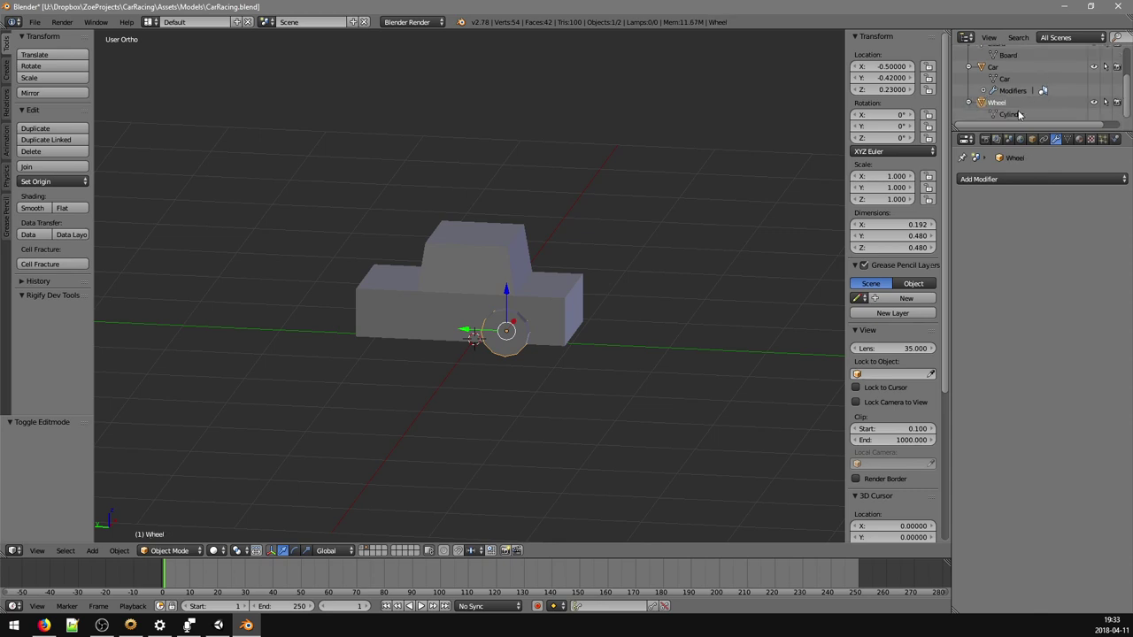
pyautogui.doubleClick(1015, 114)
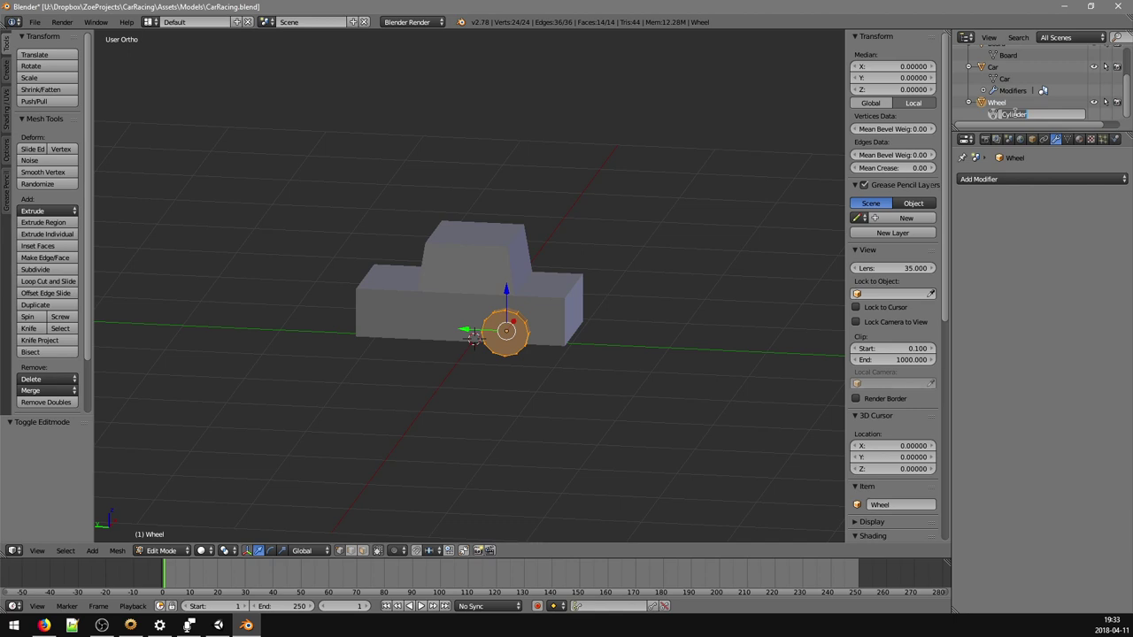
pyautogui.write('Wheel')
pyautogui.press('Return')
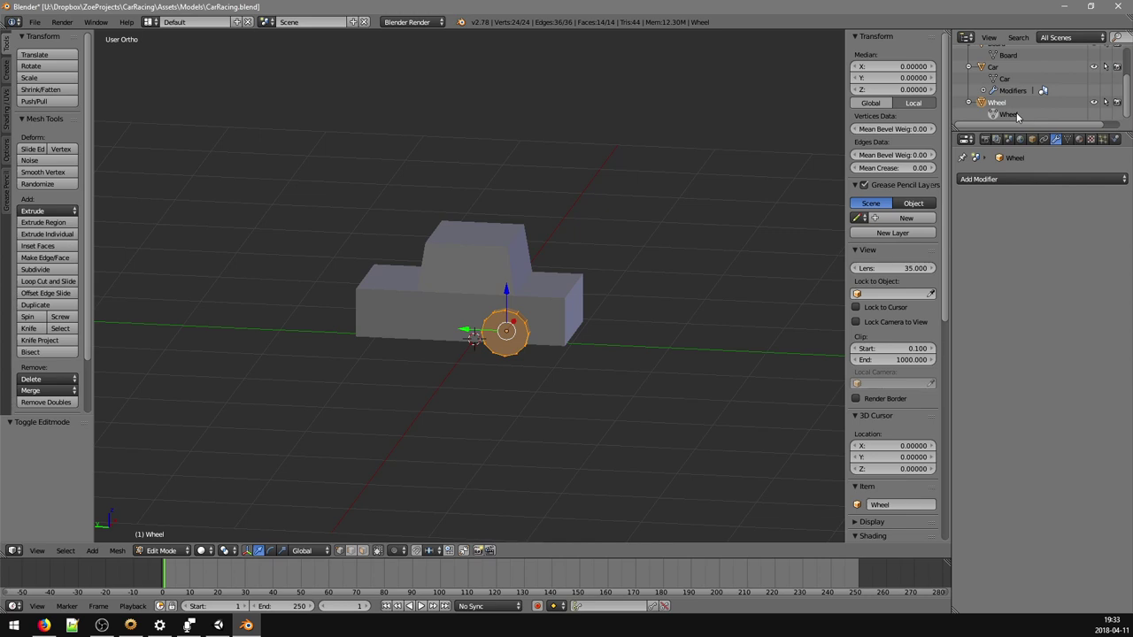
pyautogui.rightClick(1016, 116)
pyautogui.click(1016, 116)
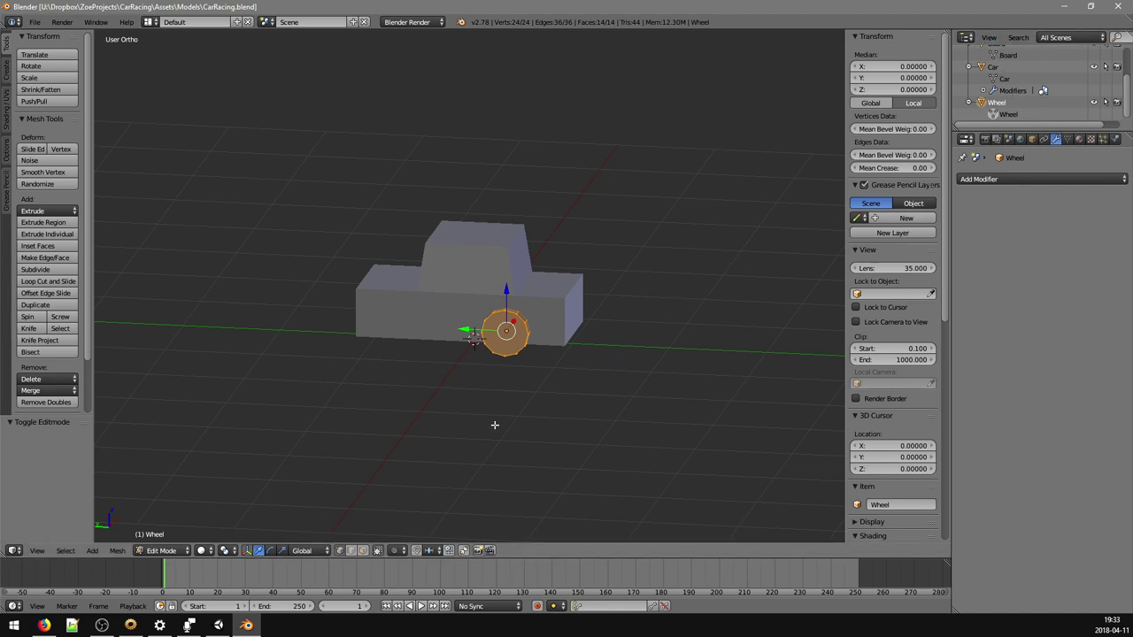
# - Open the Models folder in Unity and drag the CarRacing model into the scene
pyautogui.click(213, 627)
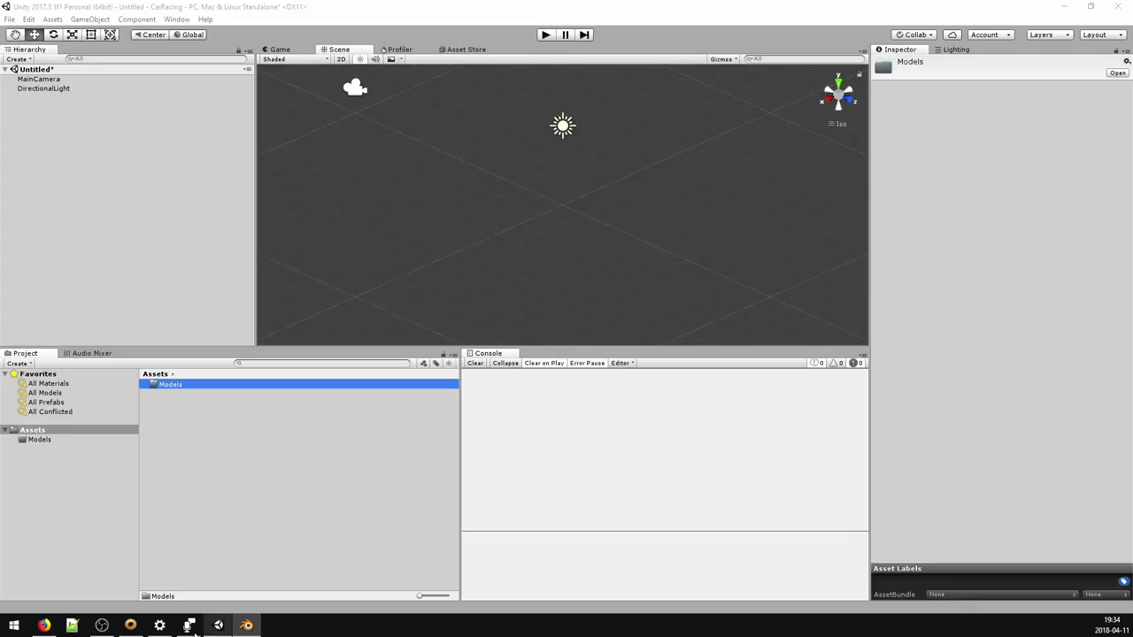
pyautogui.click(195, 387)
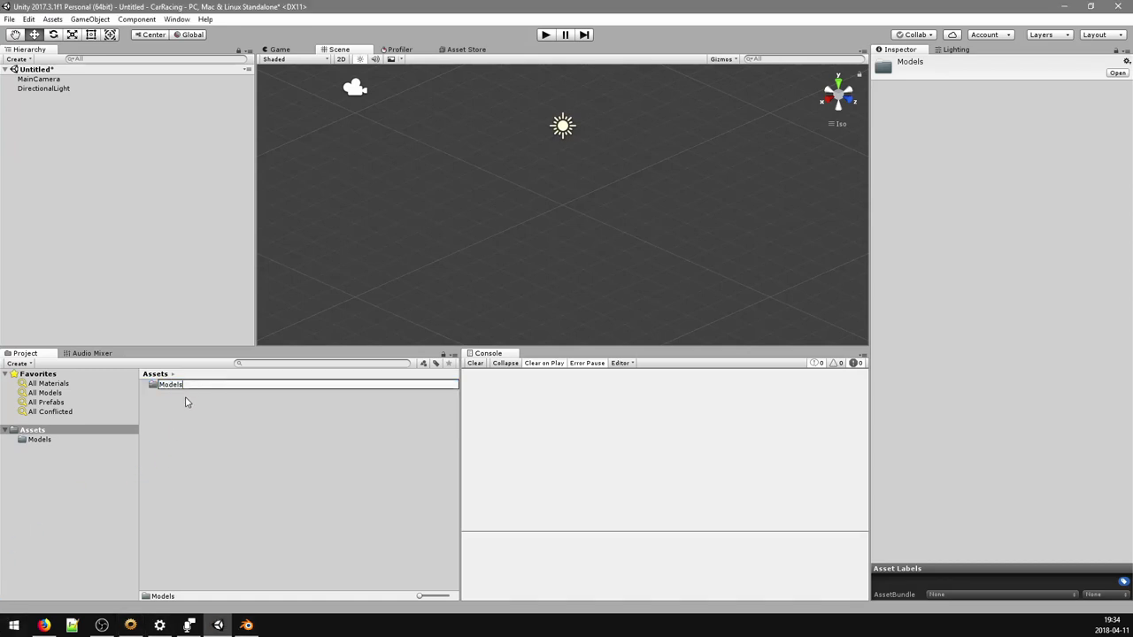
pyautogui.press('Return')
pyautogui.doubleClick(174, 387)
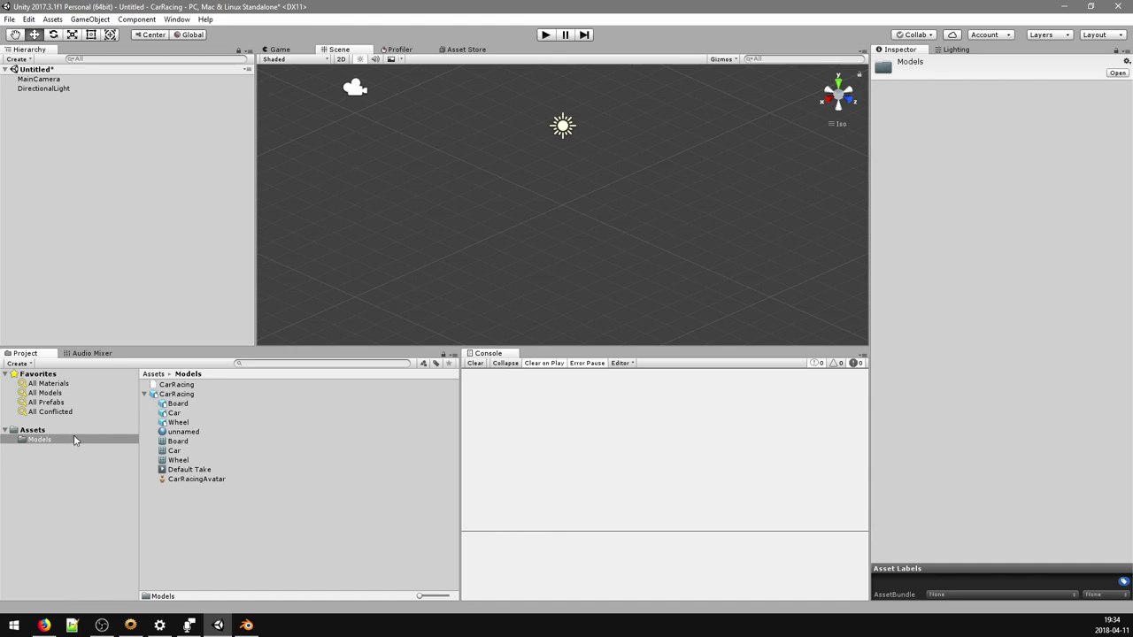
pyautogui.moveTo(163, 395); pyautogui.dragTo(491, 251)
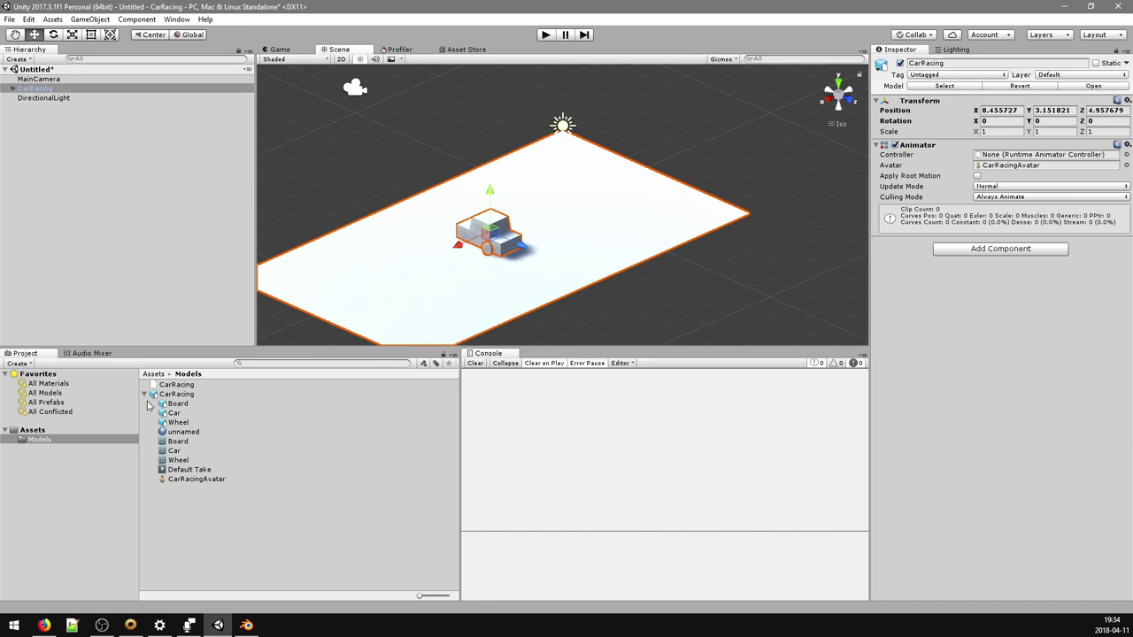
# - Set the CarRacing model's animation type to None and turn off Import Animation
pyautogui.click(194, 396)
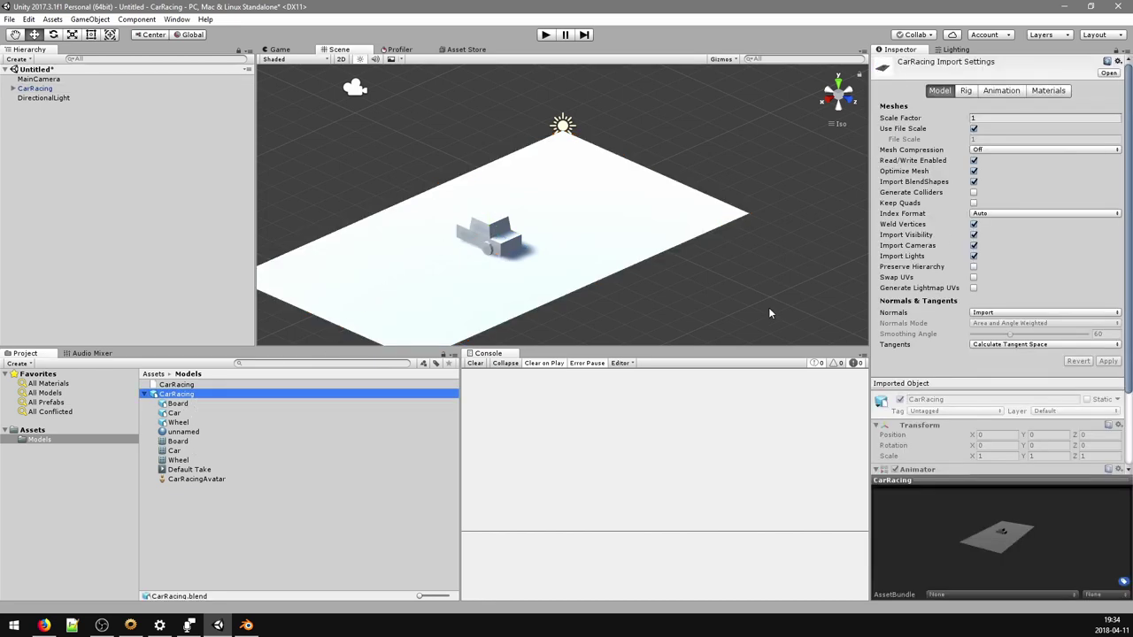
pyautogui.click(967, 92)
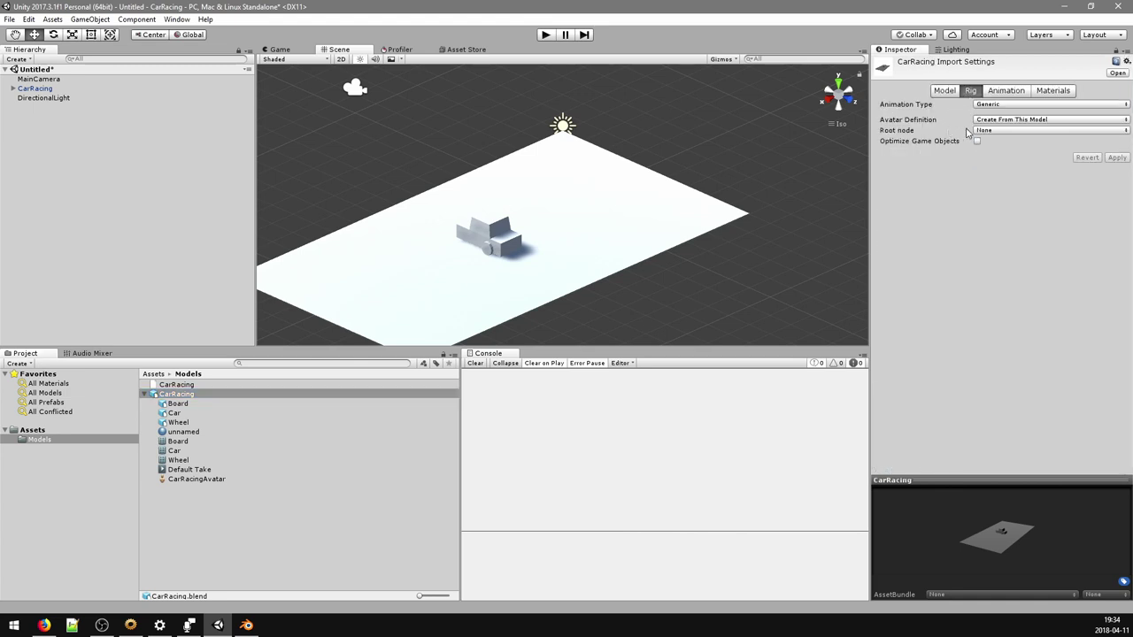
pyautogui.click(1016, 104)
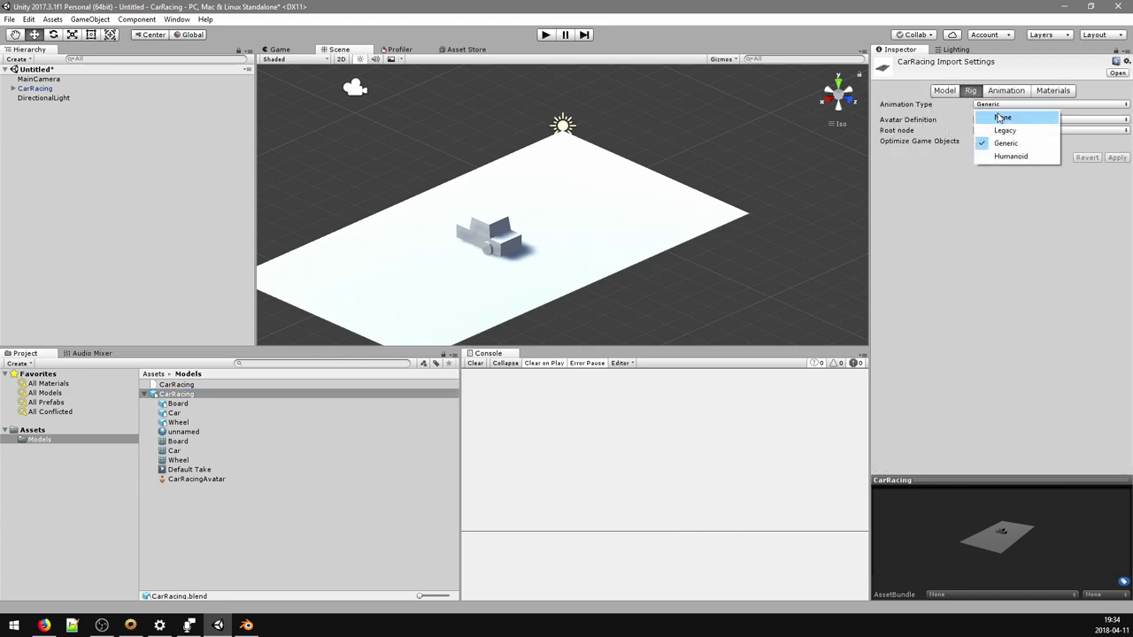
pyautogui.click(1001, 118)
pyautogui.click(1007, 92)
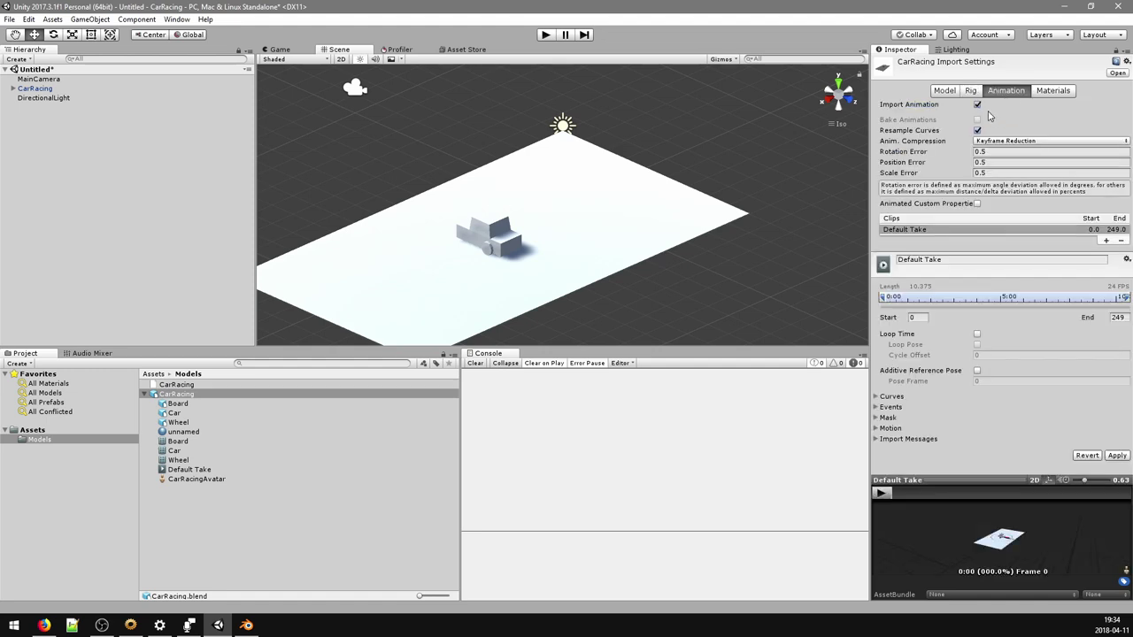
pyautogui.click(978, 105)
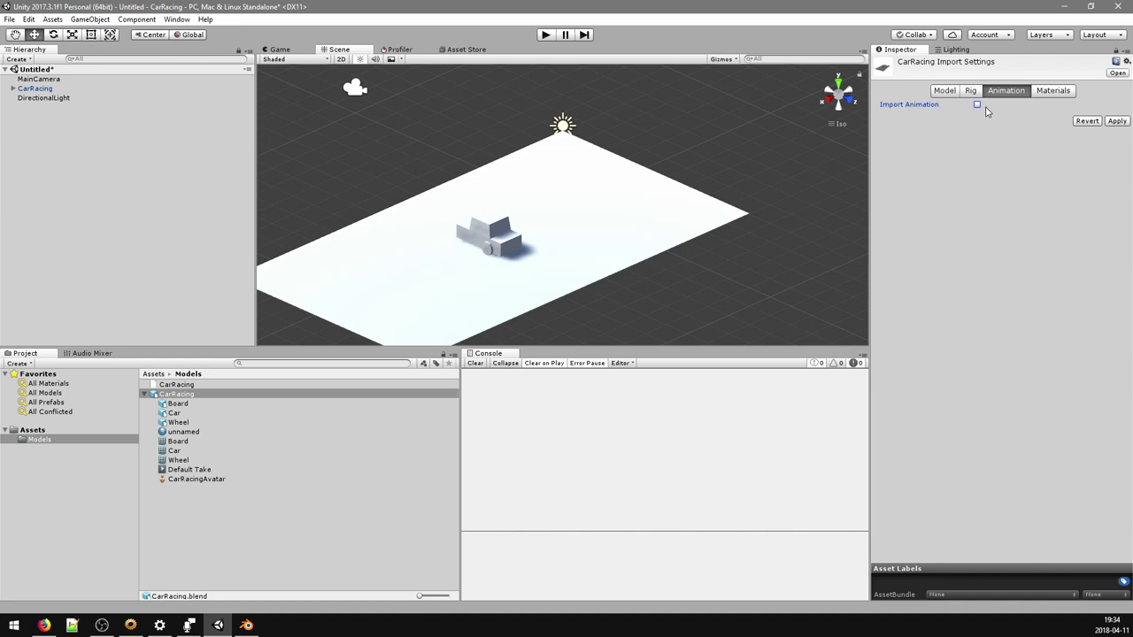
# - Set the model's Normals to Calculate and apply the import settings
pyautogui.click(1047, 93)
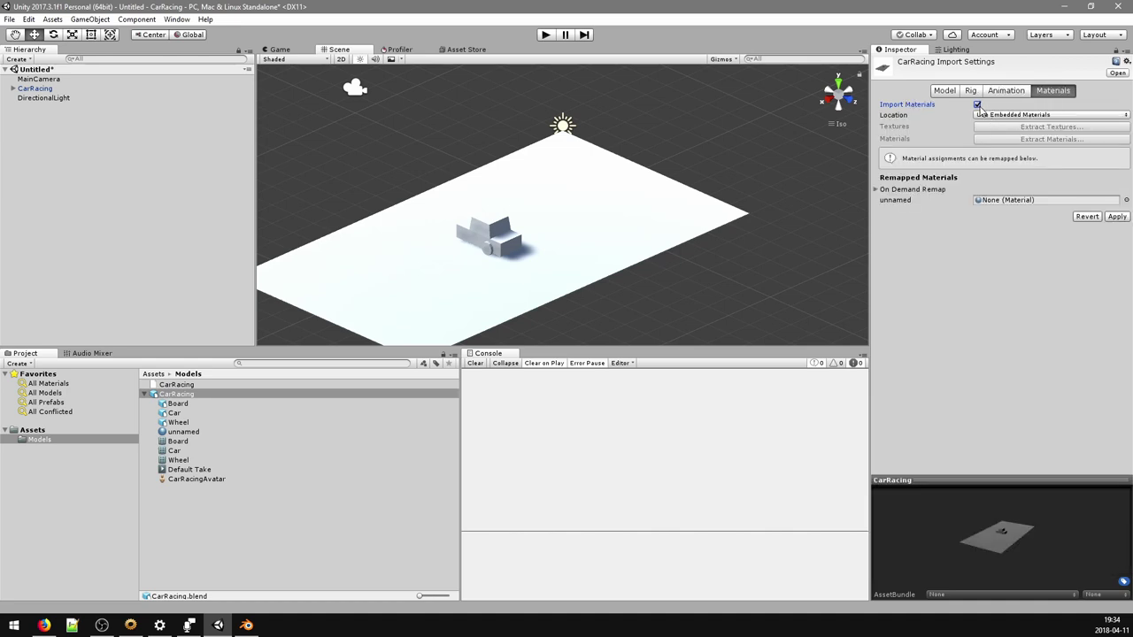
pyautogui.click(942, 91)
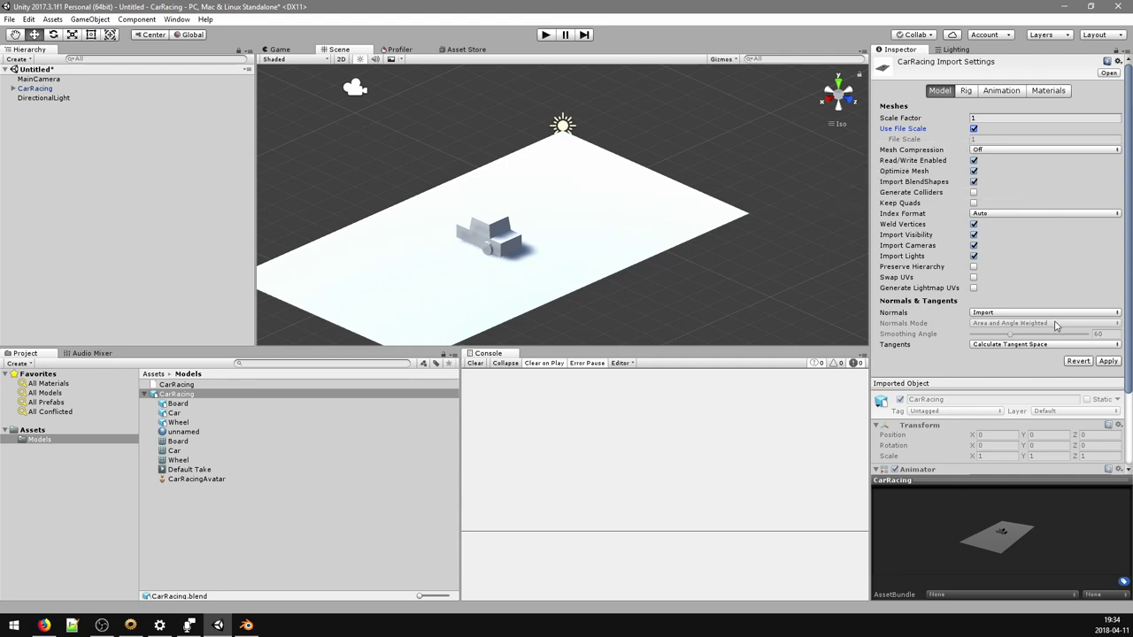
pyautogui.click(1011, 315)
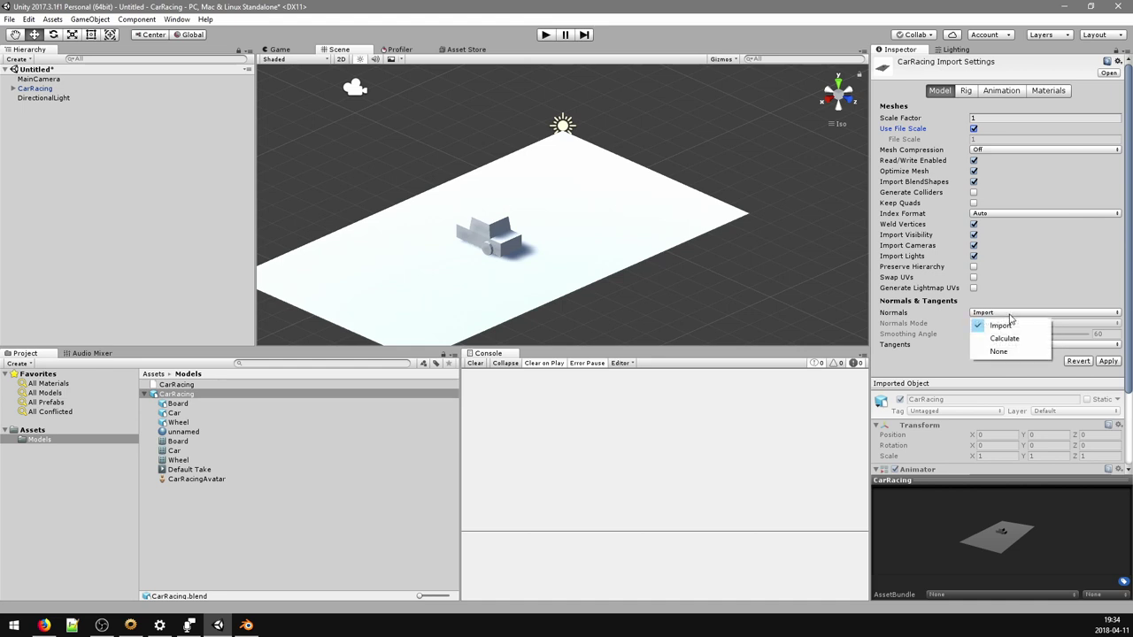
pyautogui.click(982, 339)
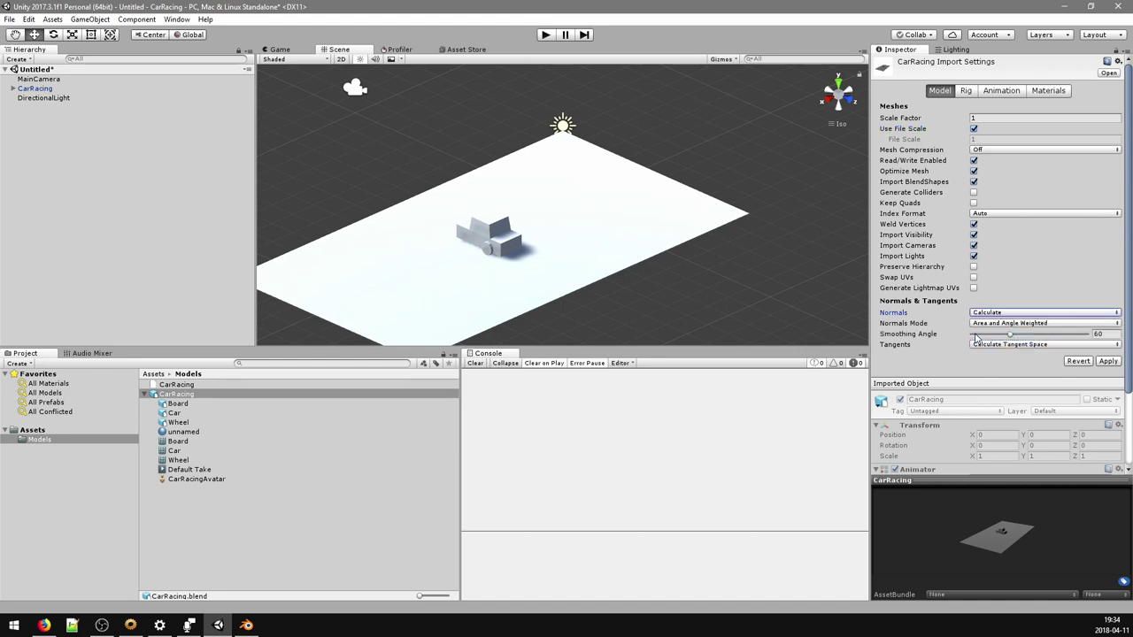
pyautogui.click(1112, 362)
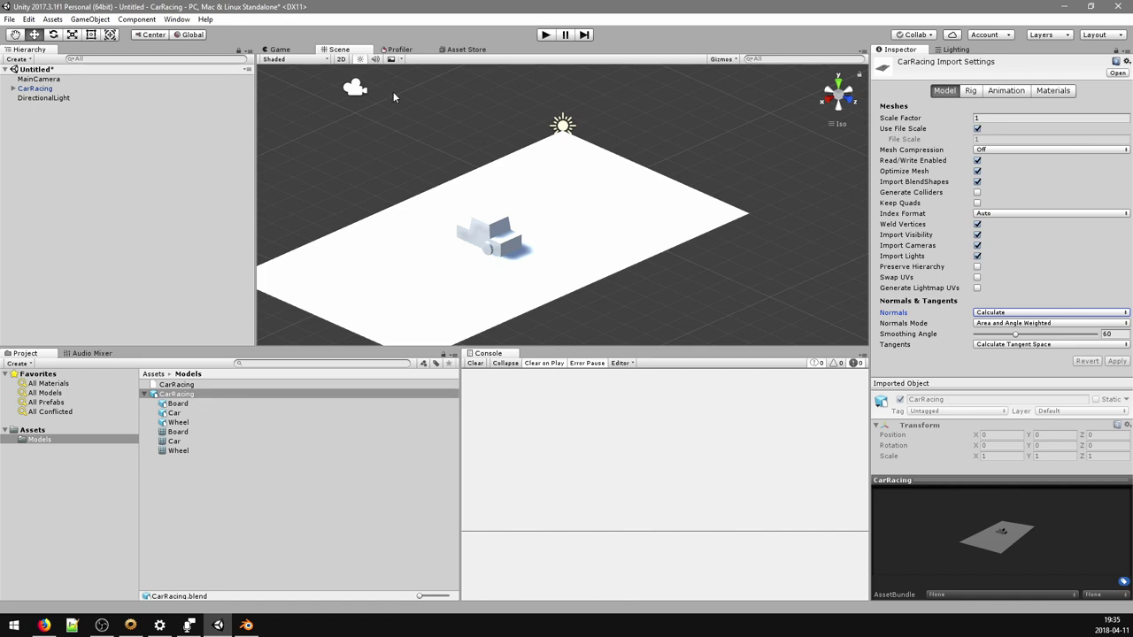
# - Create a new folder named Scenes under Assets and open it
pyautogui.click(54, 90)
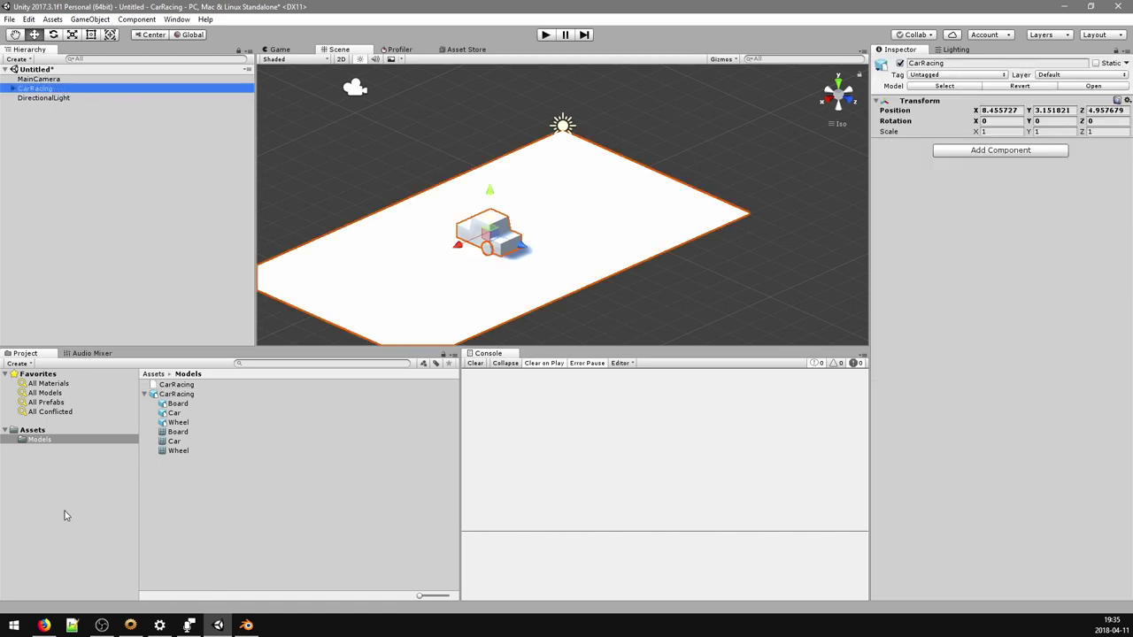
pyautogui.rightClick(29, 431)
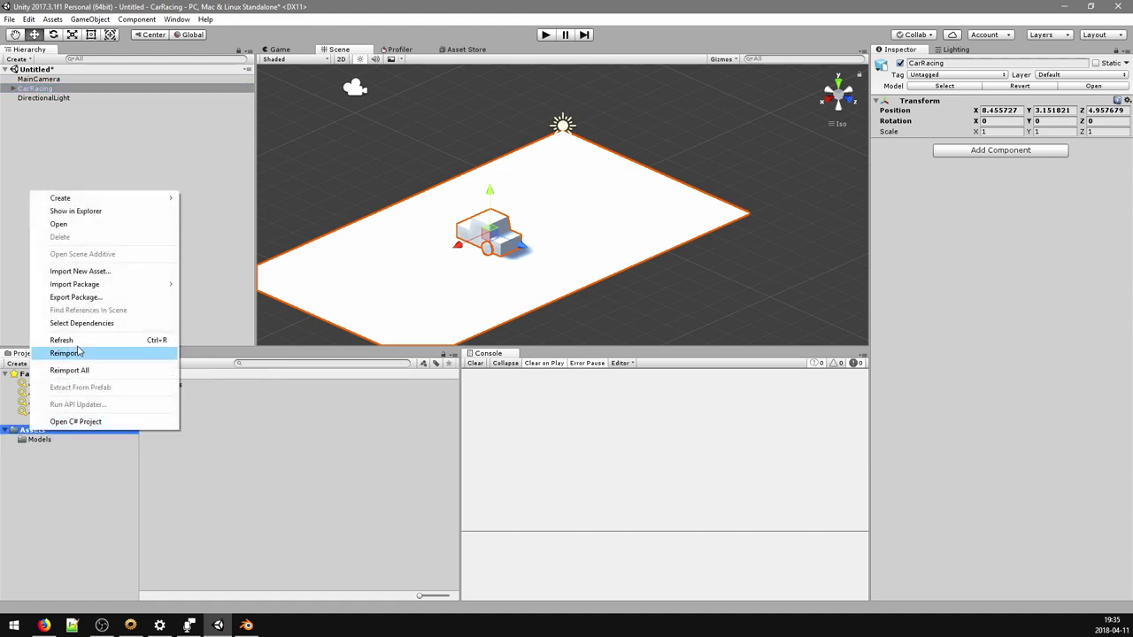
pyautogui.moveTo(80, 199)
pyautogui.click(231, 203)
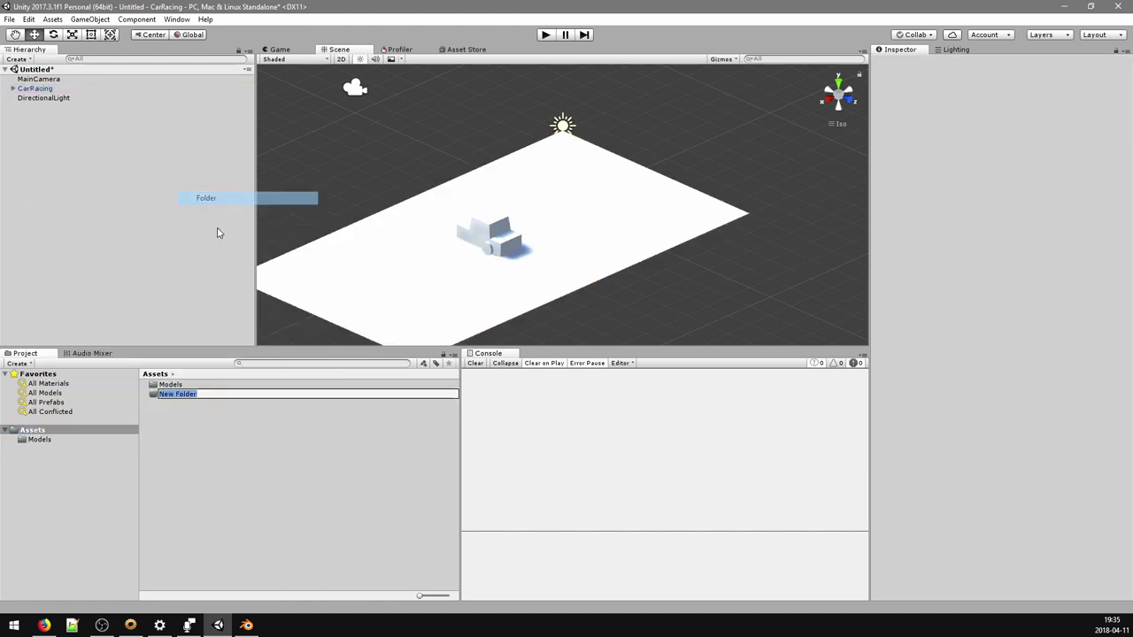
pyautogui.press('BackSpace')
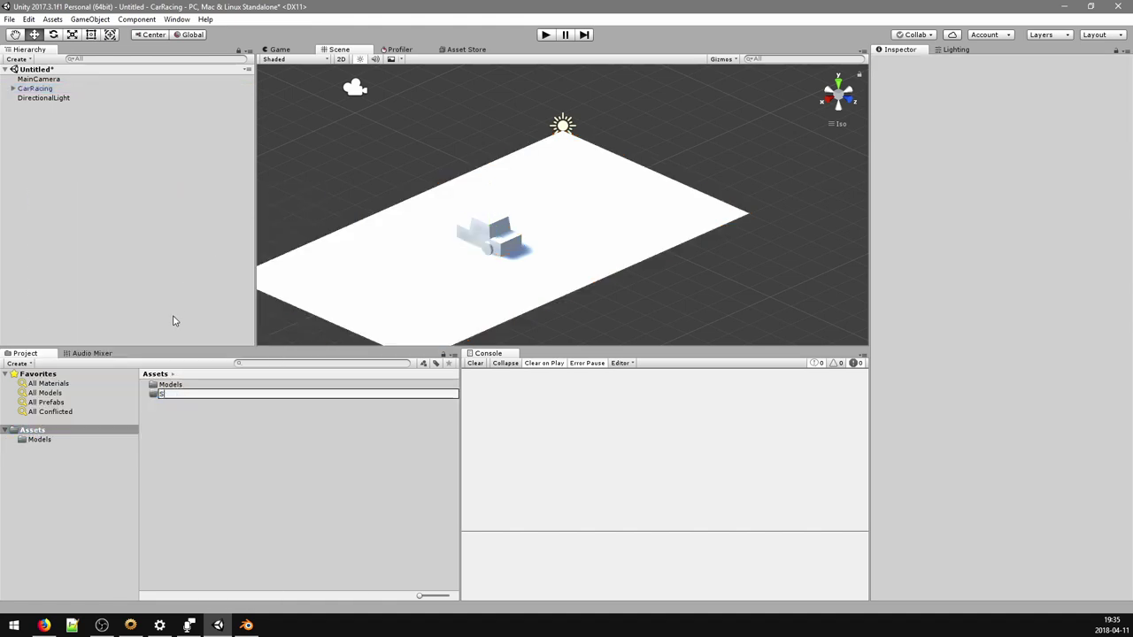
pyautogui.write('Scenes')
pyautogui.press('Return')
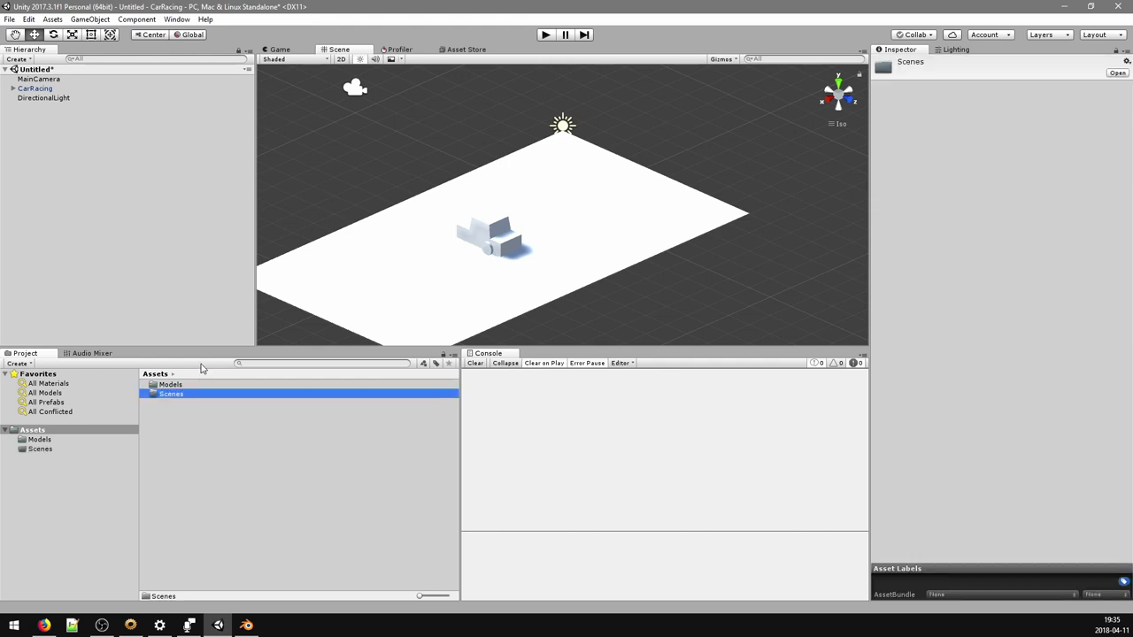
pyautogui.doubleClick(168, 395)
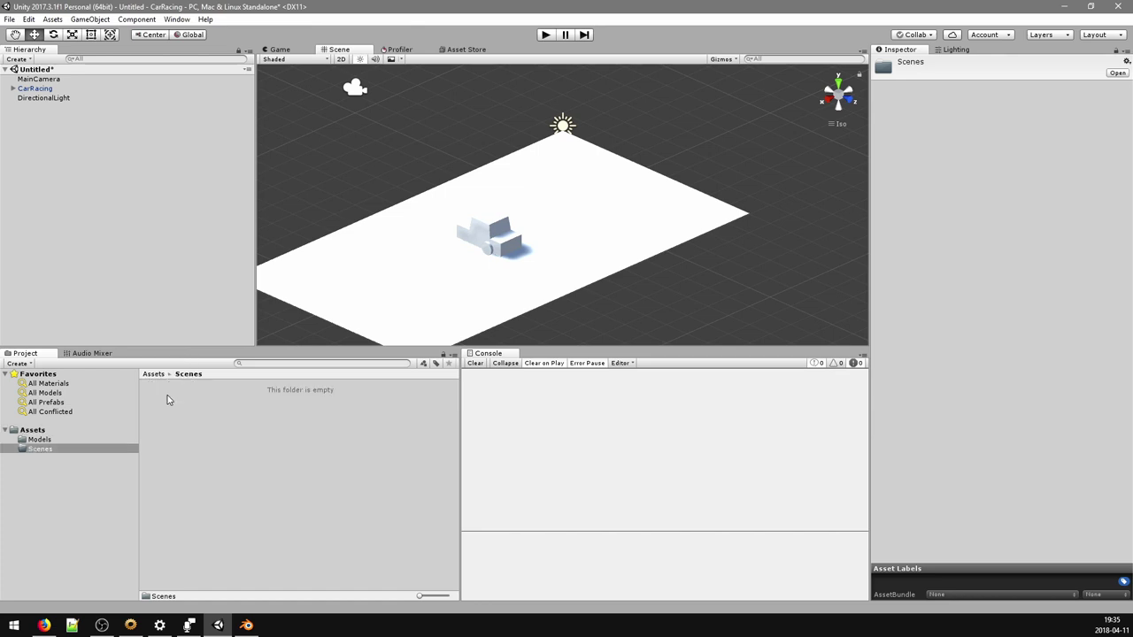
# - Save the current scene as CarRacing inside the Scenes folder
pyautogui.hotkey('ctrl', 's')
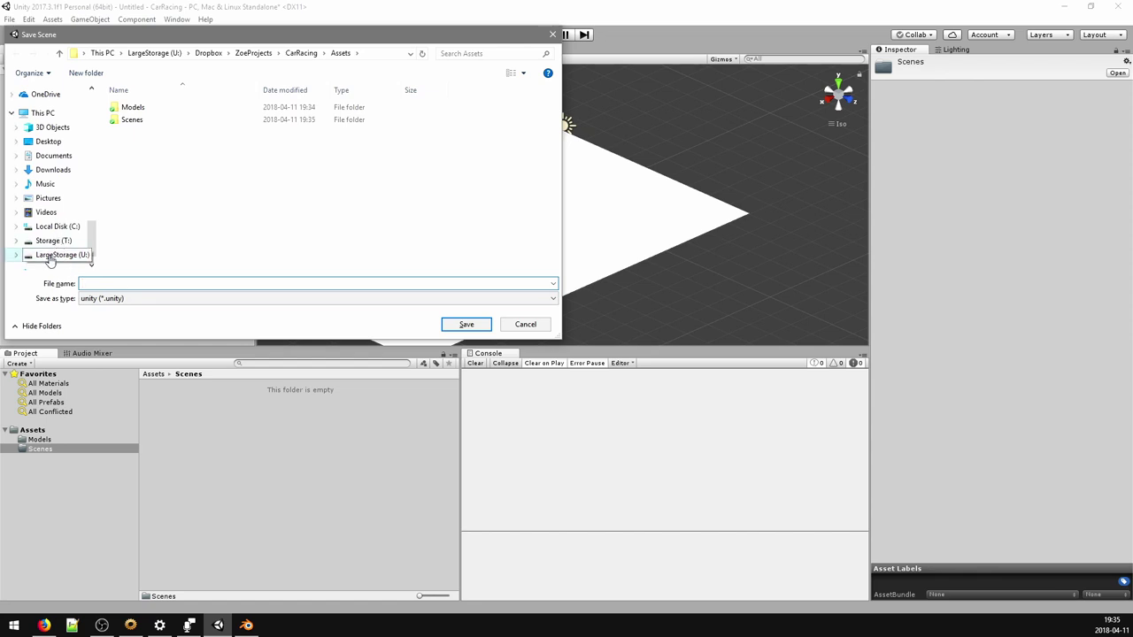
pyautogui.doubleClick(133, 119)
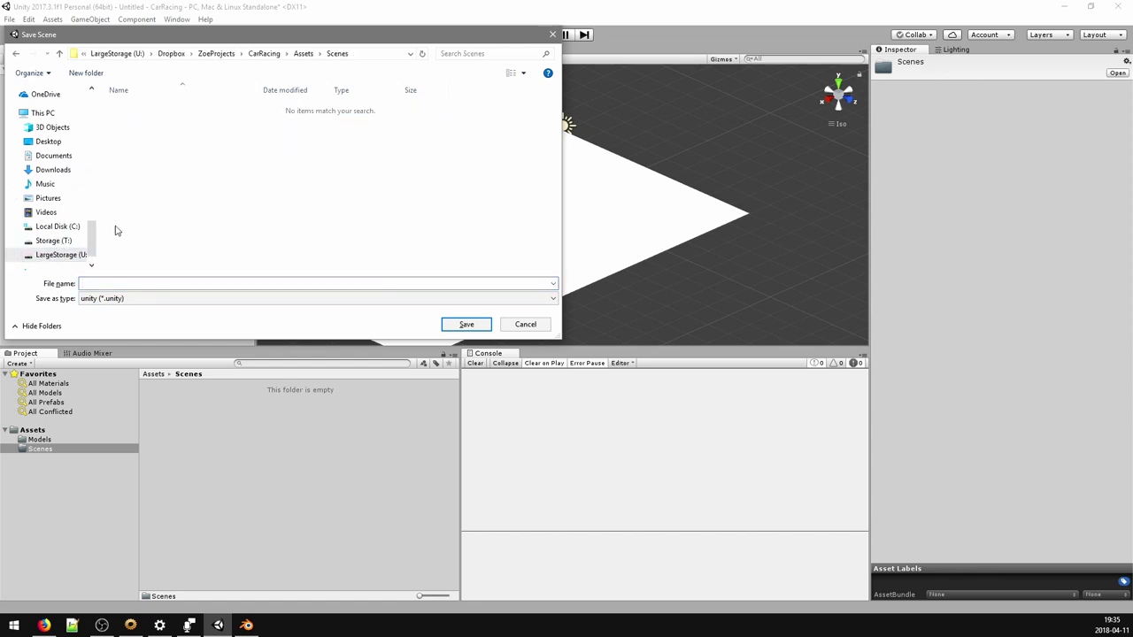
pyautogui.click(102, 282)
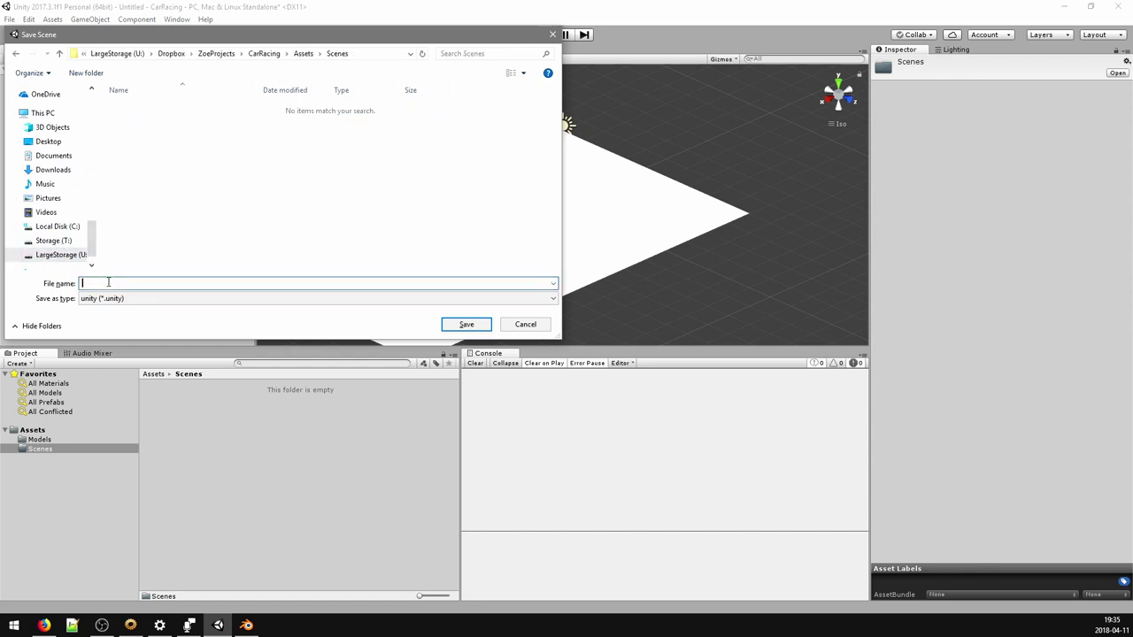
pyautogui.write('CarRacing')
pyautogui.press('Return')
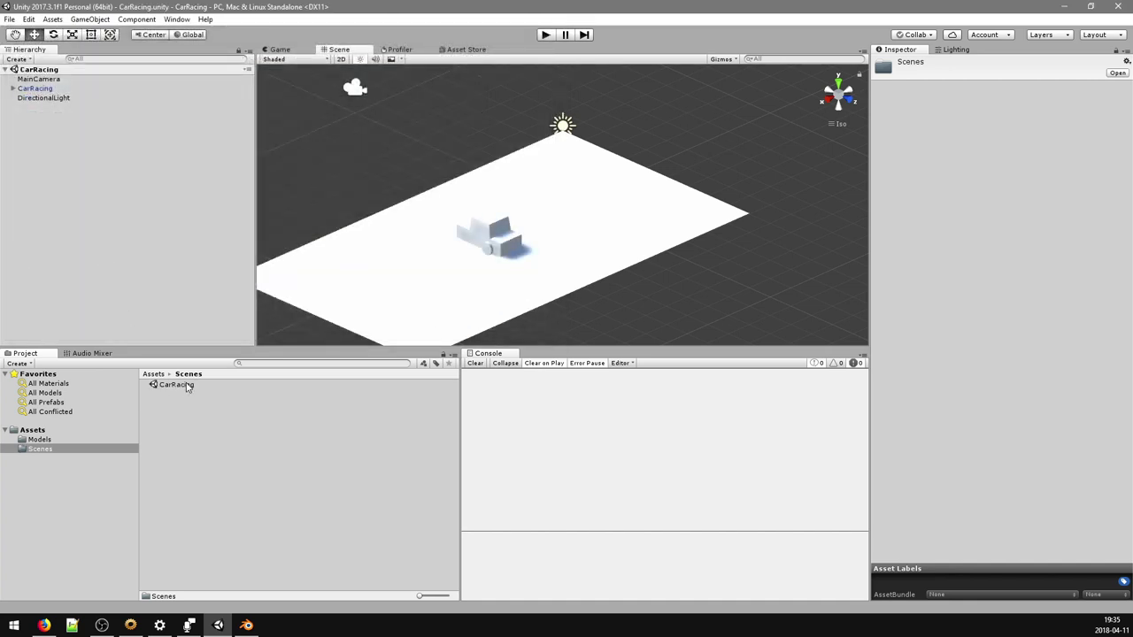
# - Reset the CarRacing transform to 0, 0, 0 and view it through the main camera in Game view
pyautogui.click(32, 89)
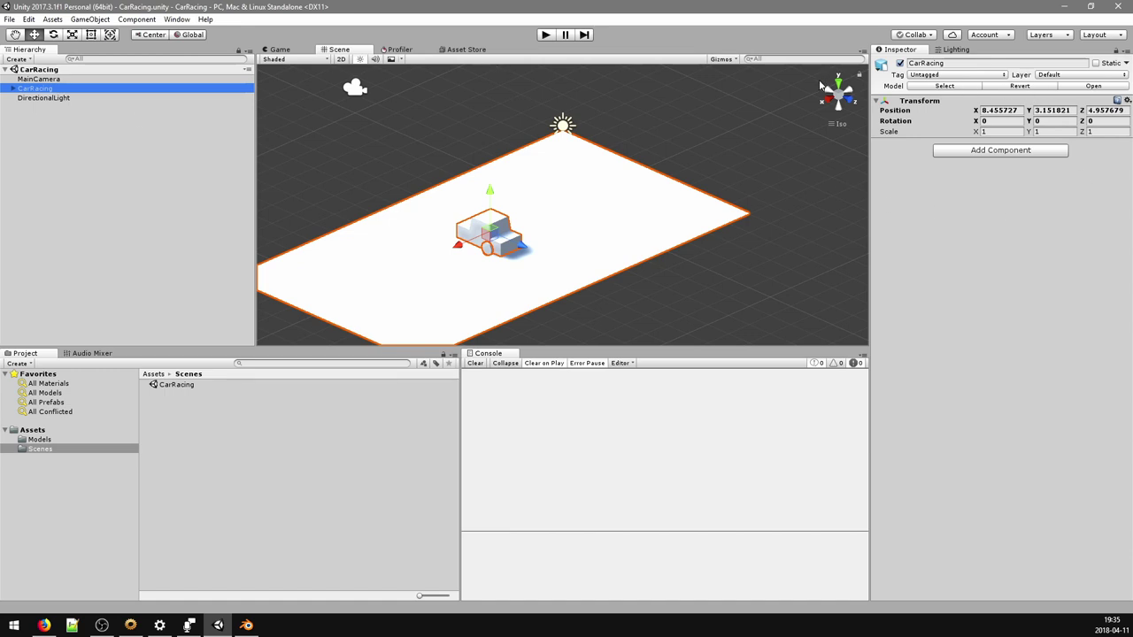
pyautogui.click(1127, 101)
pyautogui.click(1027, 113)
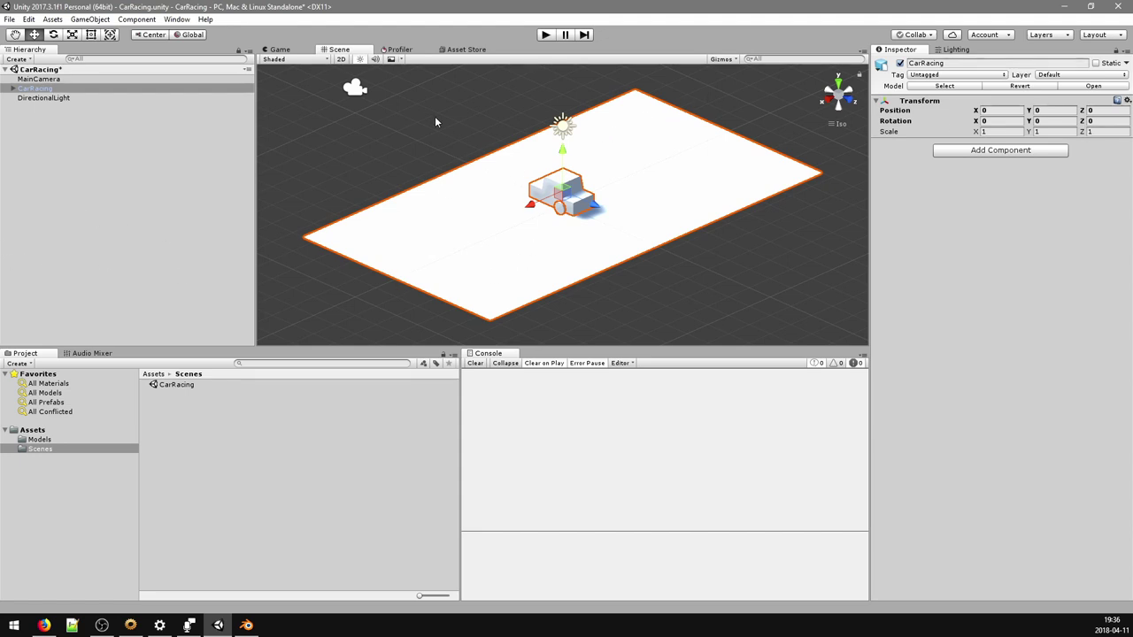
pyautogui.click(280, 50)
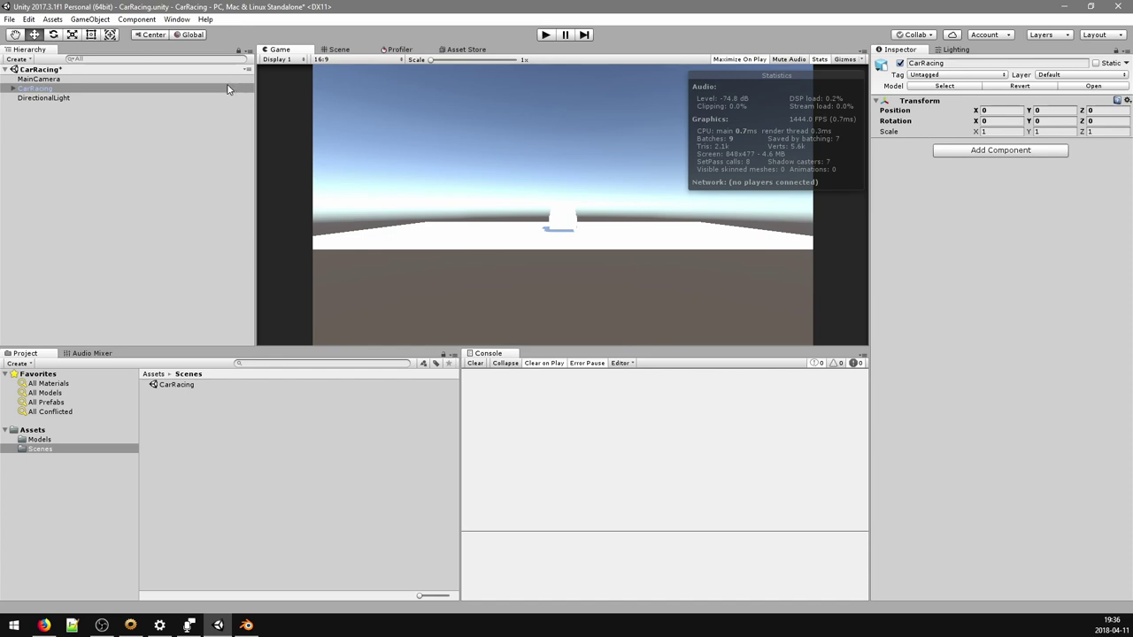
# - Raise the Main Camera to a height of 10.37 in the Scene view
pyautogui.click(62, 81)
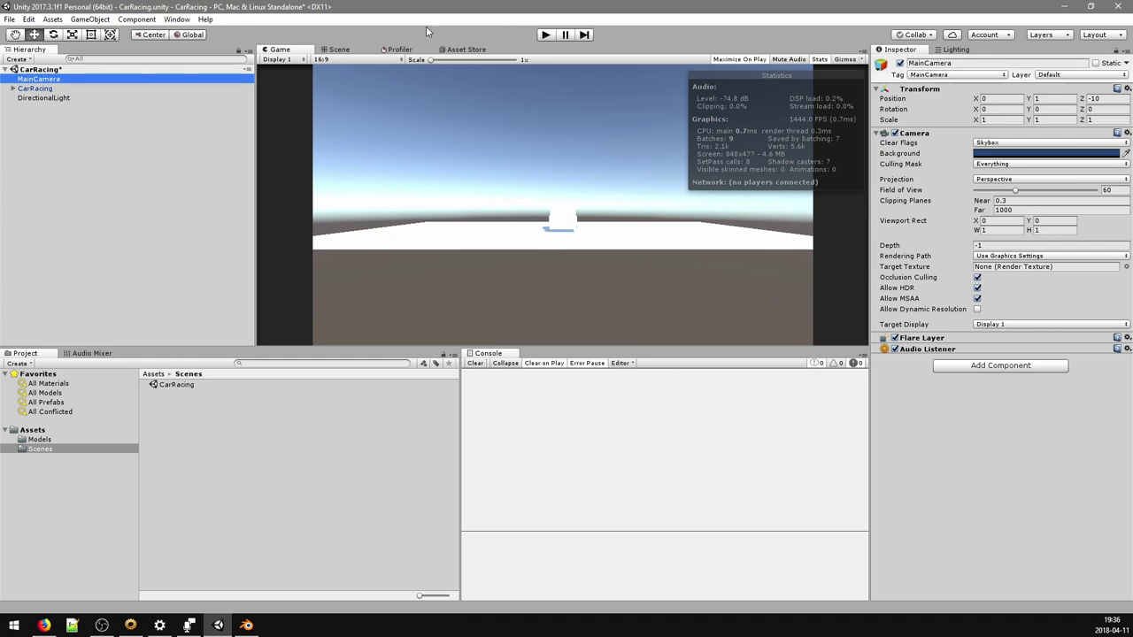
pyautogui.click(341, 50)
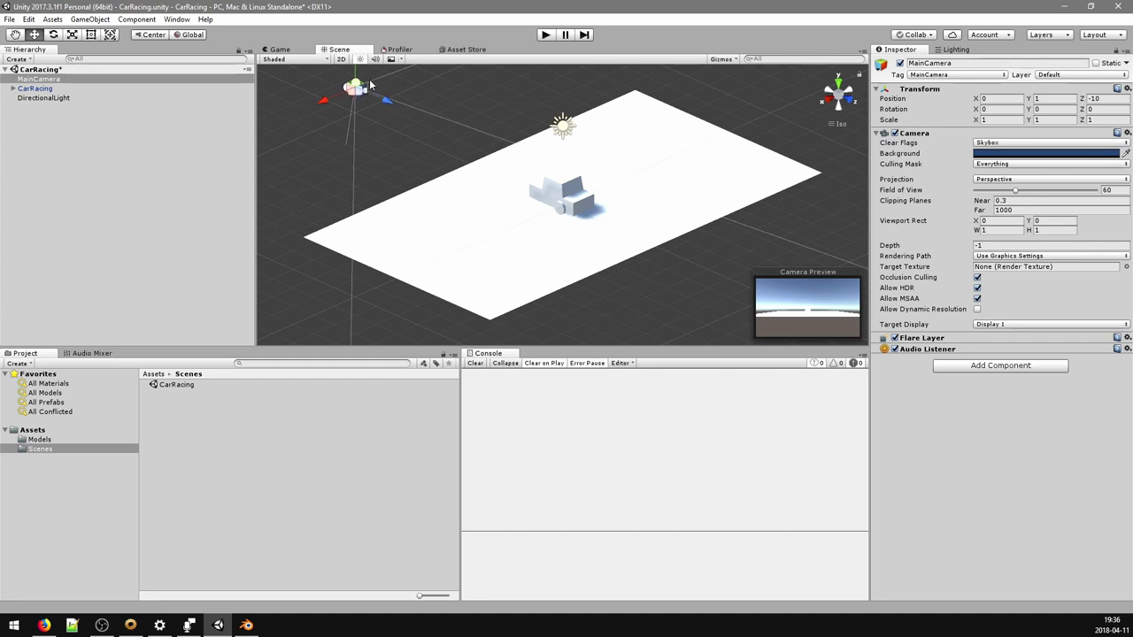
pyautogui.scroll(-5, 384, 176)
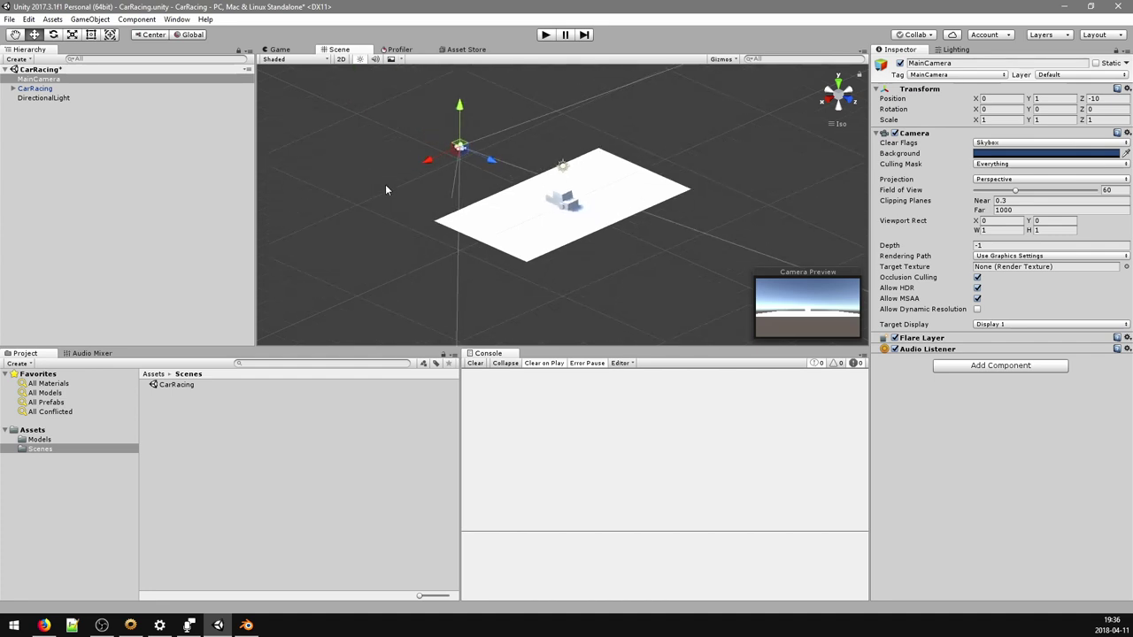
pyautogui.moveTo(461, 110); pyautogui.dragTo(457, 615)
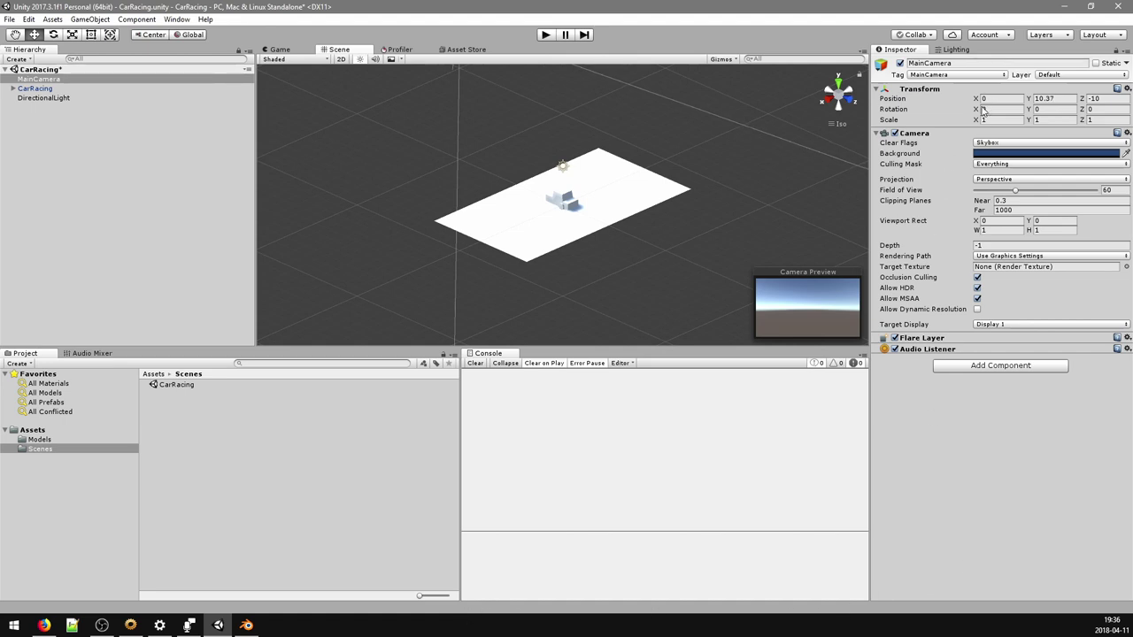
# - Tilt the Main Camera down to an X rotation of 60
pyautogui.moveTo(980, 109); pyautogui.dragTo(559, 135)
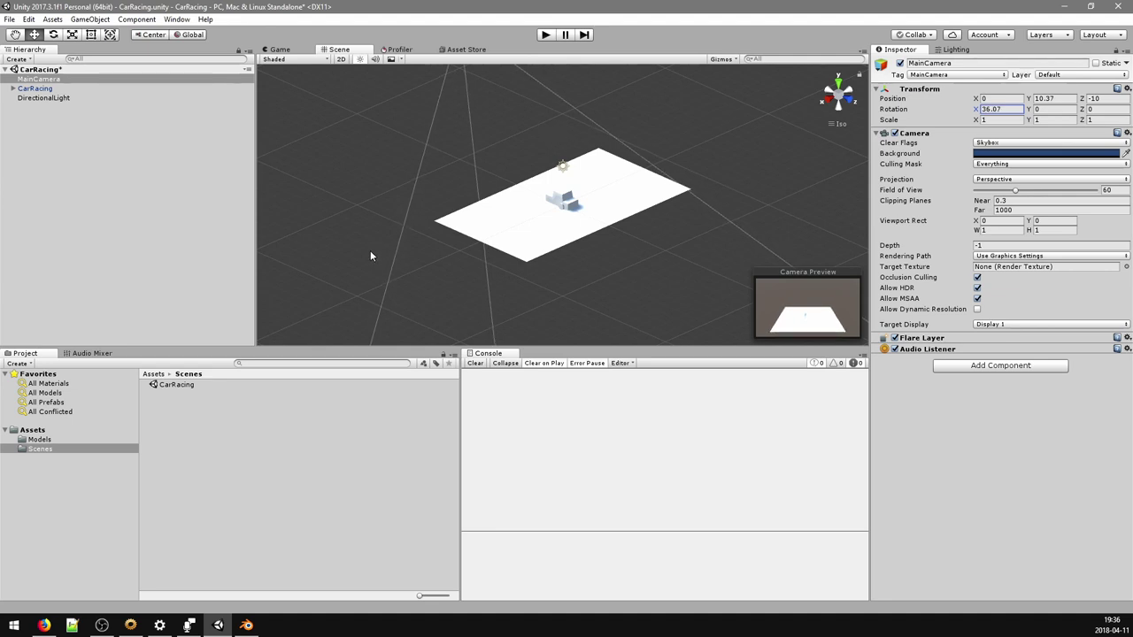
pyautogui.moveTo(980, 113); pyautogui.dragTo(345, 107)
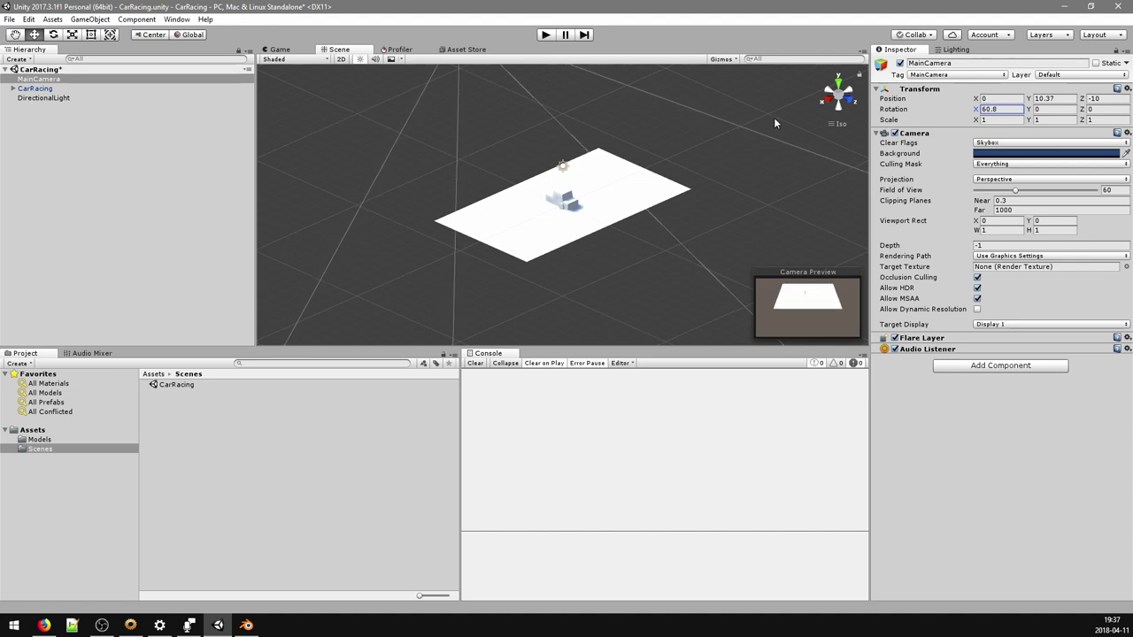
pyautogui.click(1009, 109)
pyautogui.write('60')
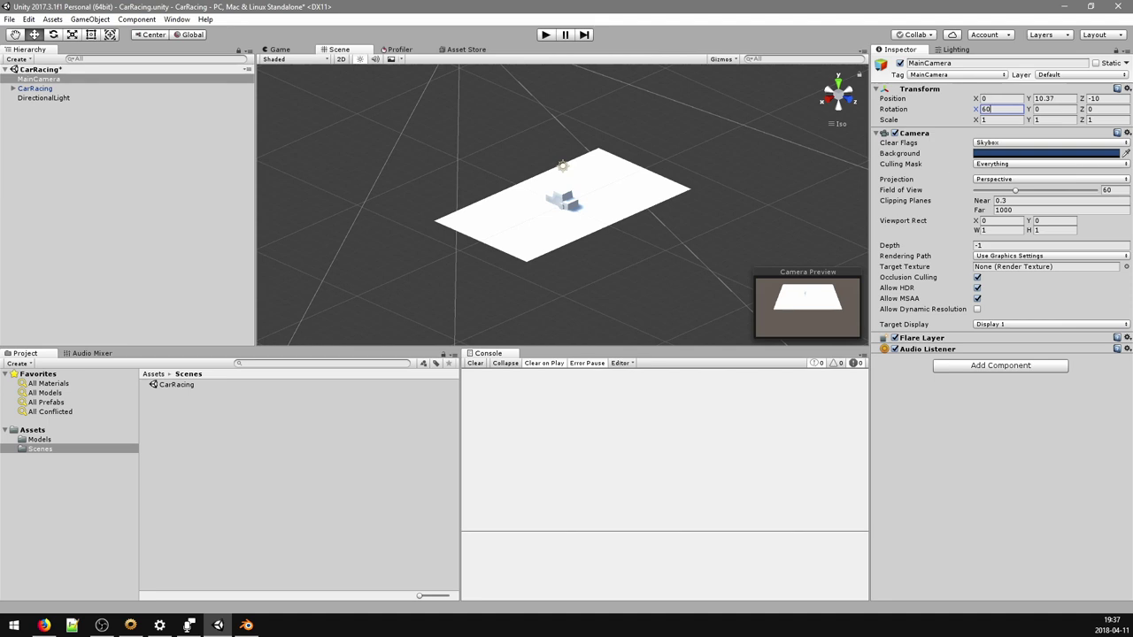
# - Set the MainCamera to rotation X 60 and position 0, 10, -5
pyautogui.click(1036, 99)
pyautogui.write('10')
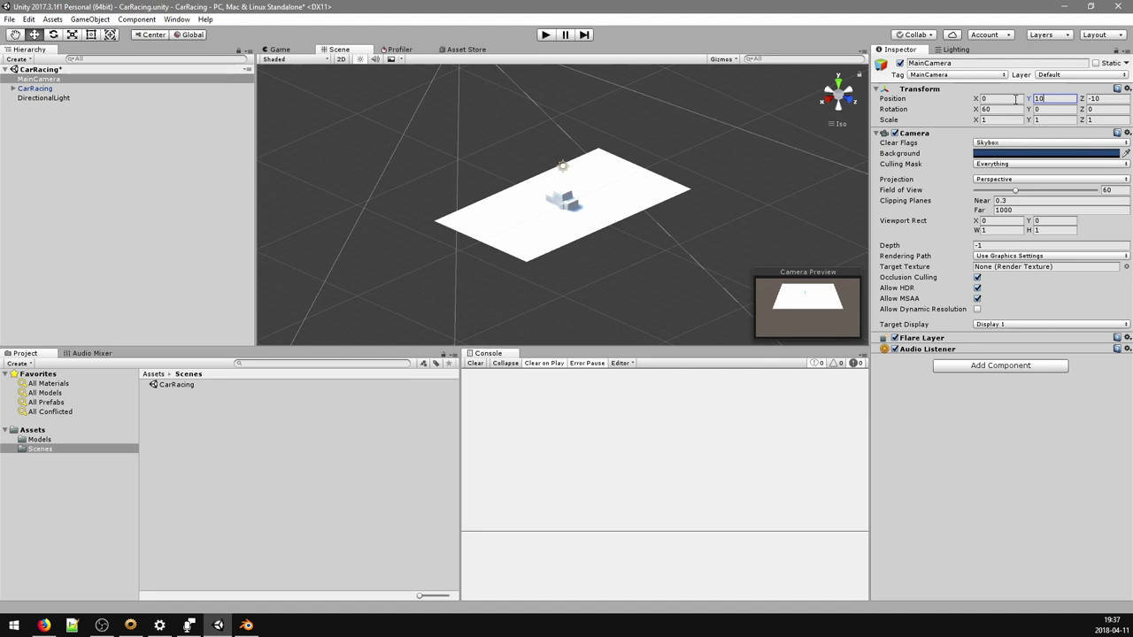
pyautogui.moveTo(1080, 102); pyautogui.dragTo(1093, 102)
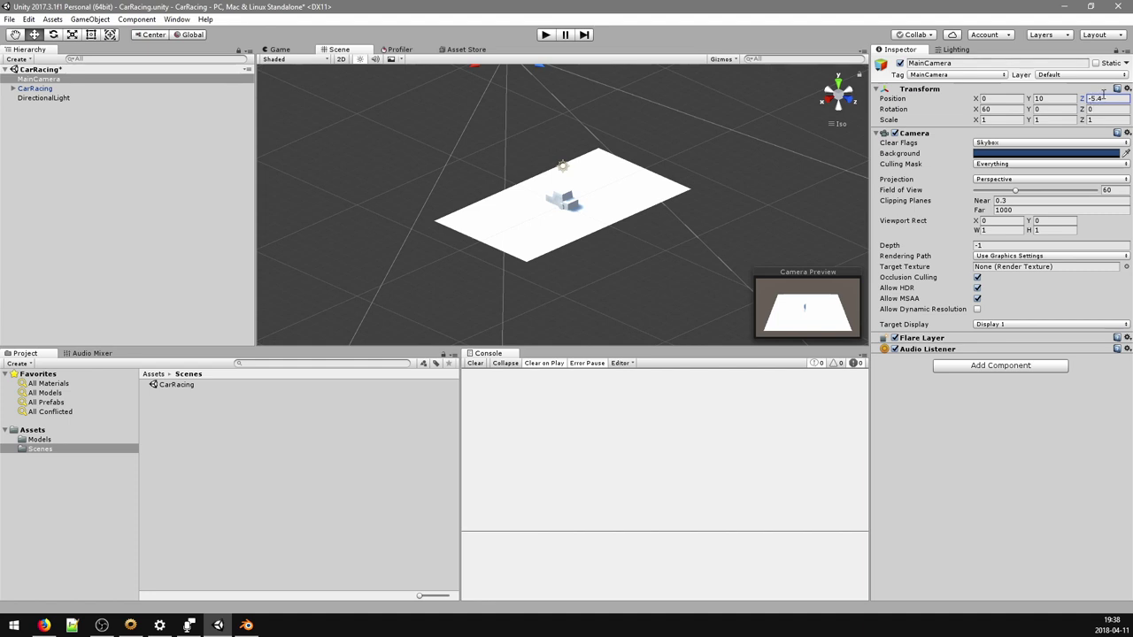
pyautogui.doubleClick(1105, 96)
pyautogui.write('-5')
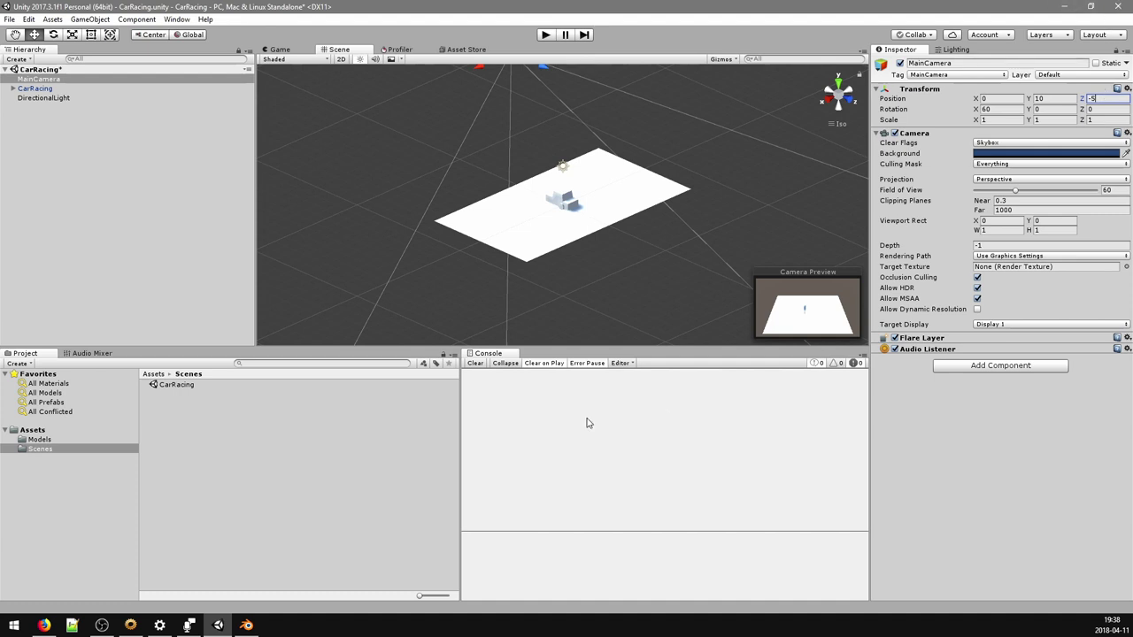
# - Create a Materials folder in Assets and open it
pyautogui.rightClick(24, 432)
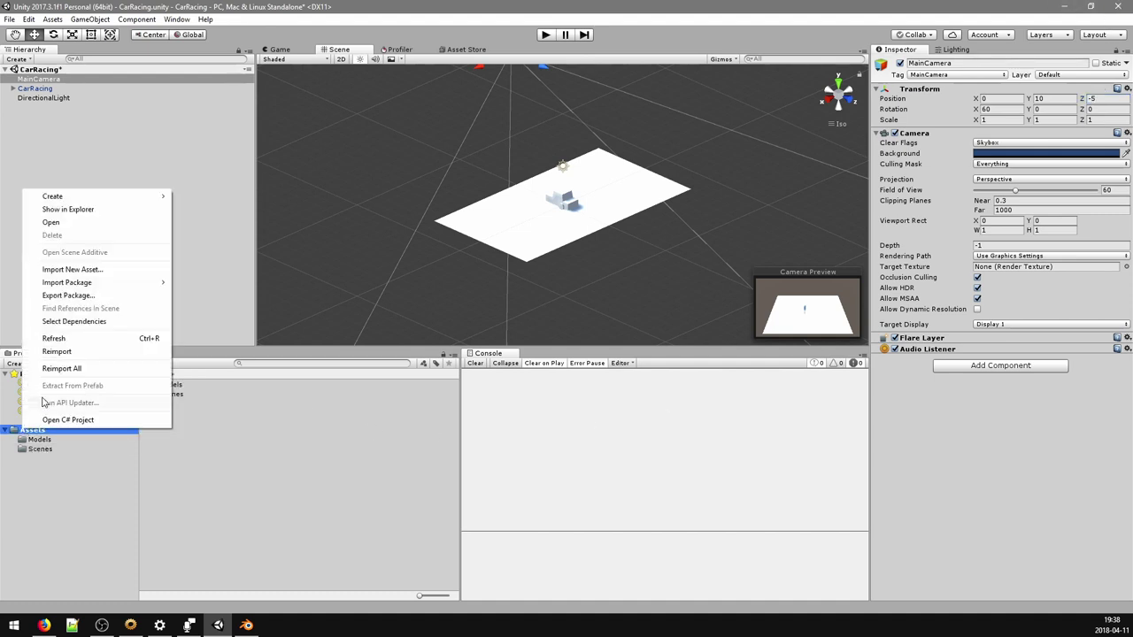
pyautogui.moveTo(129, 196)
pyautogui.click(221, 189)
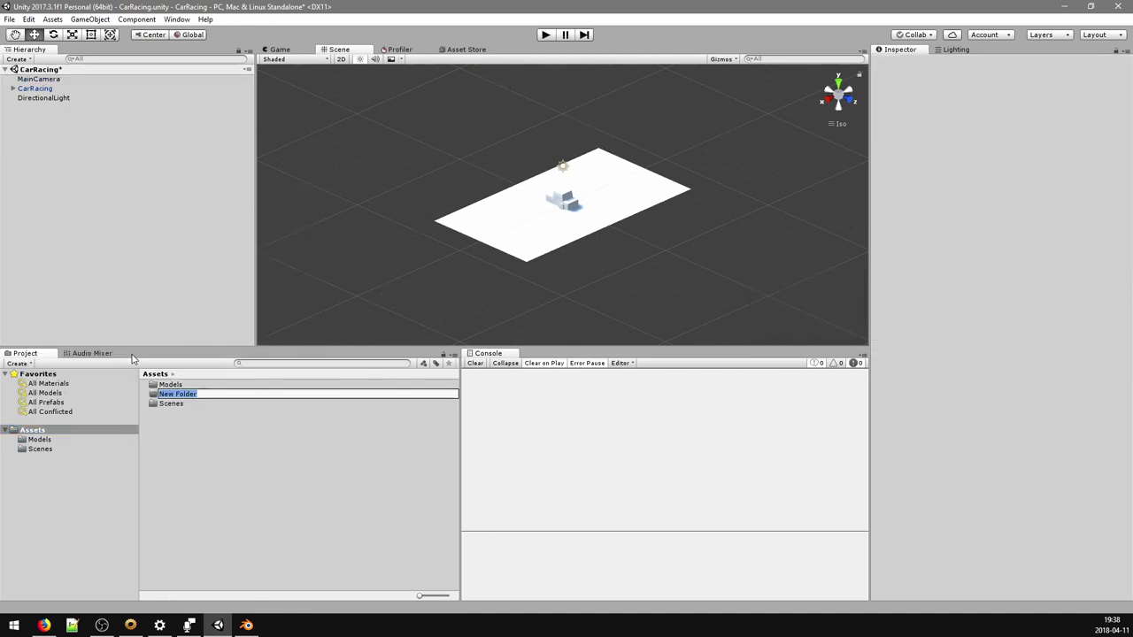
pyautogui.write('Materials')
pyautogui.press('Return')
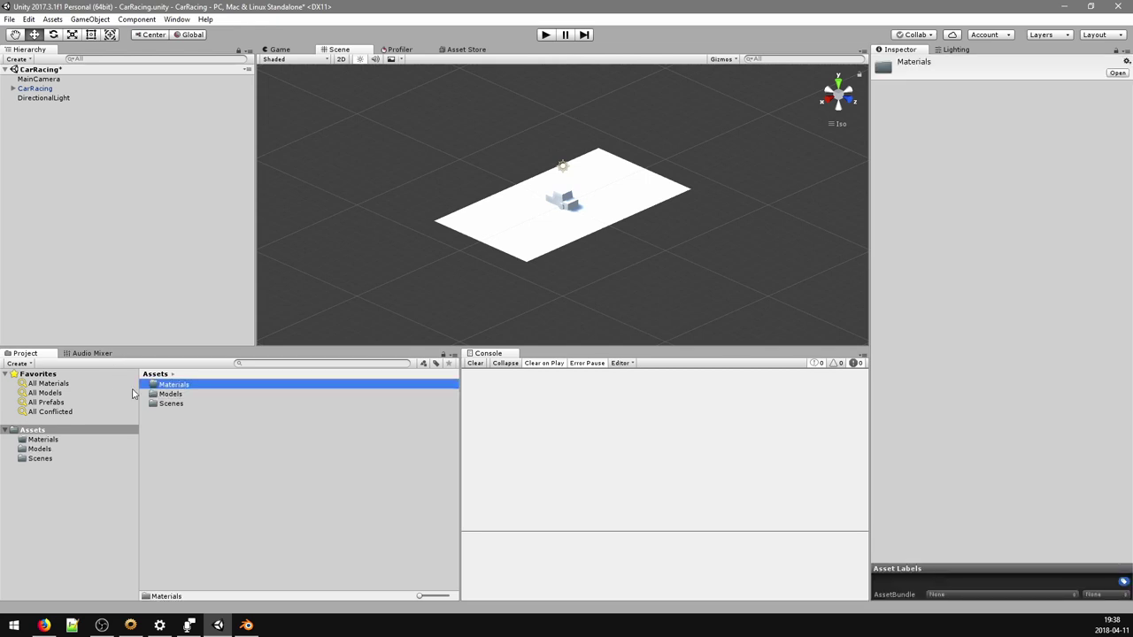
pyautogui.doubleClick(169, 386)
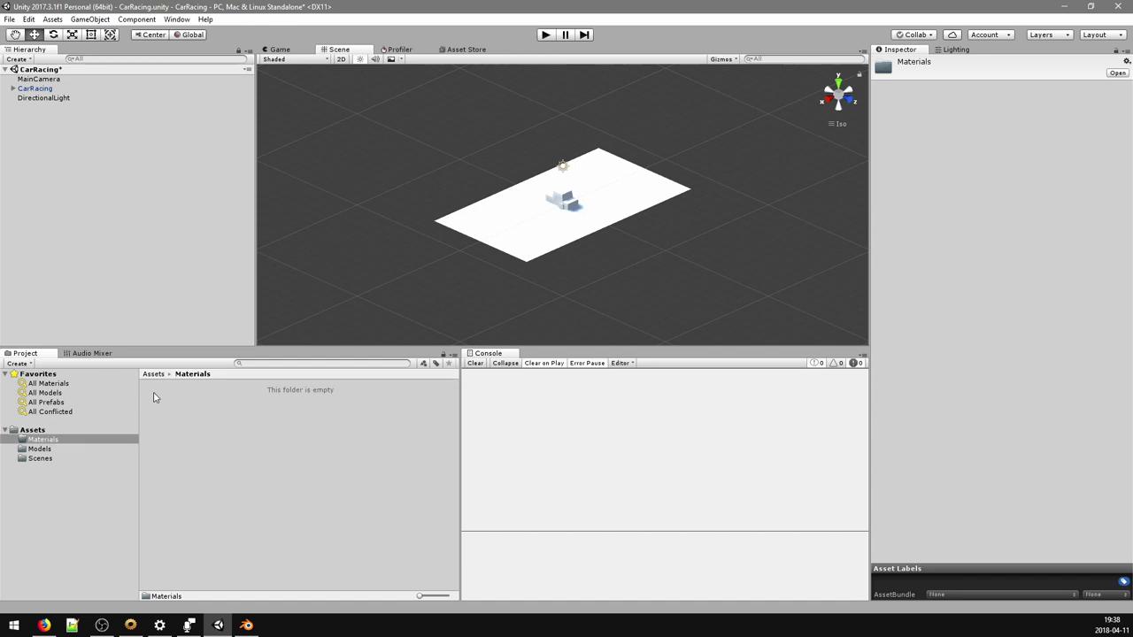
# - Create a new material named Board inside Materials
pyautogui.rightClick(232, 409)
pyautogui.moveTo(289, 173)
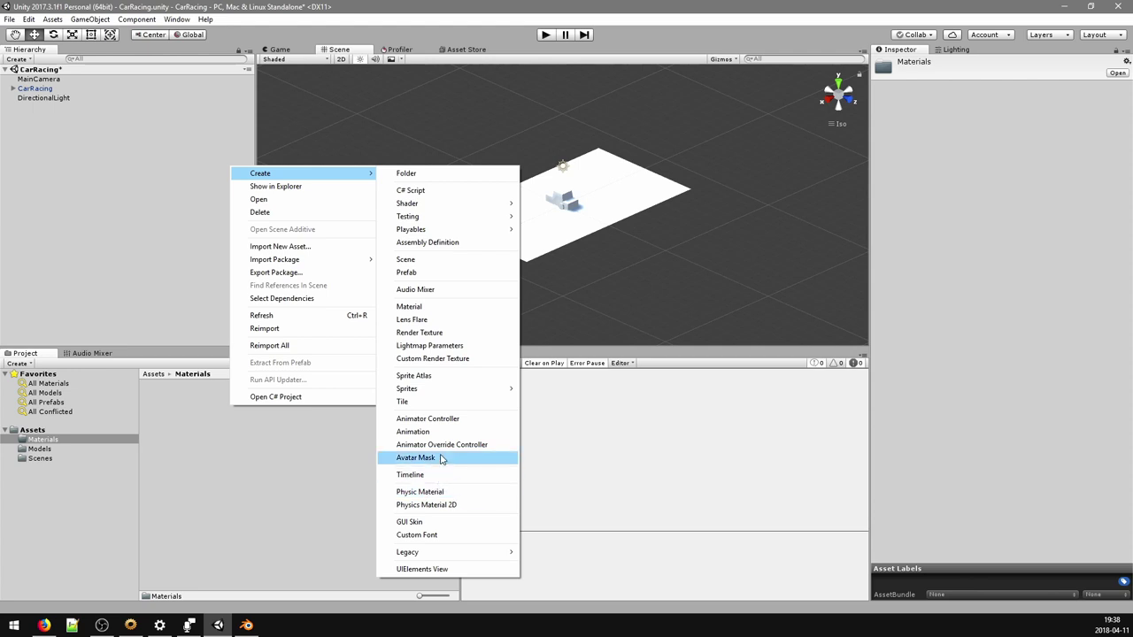
pyautogui.click(413, 308)
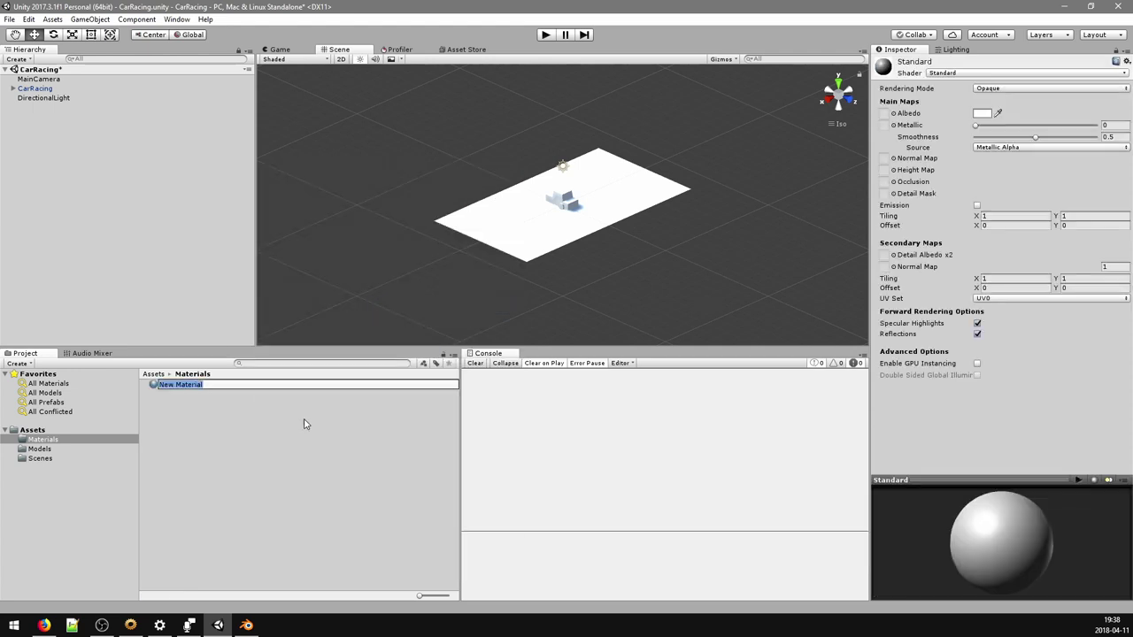
pyautogui.press('BackSpace')
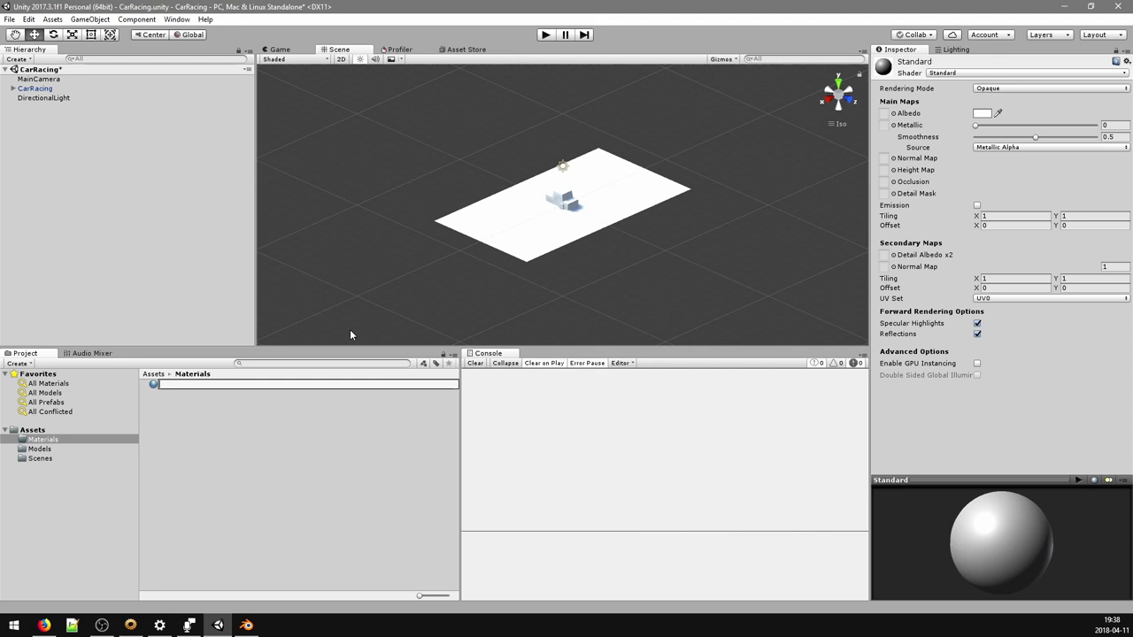
pyautogui.write('Board')
pyautogui.press('Return')
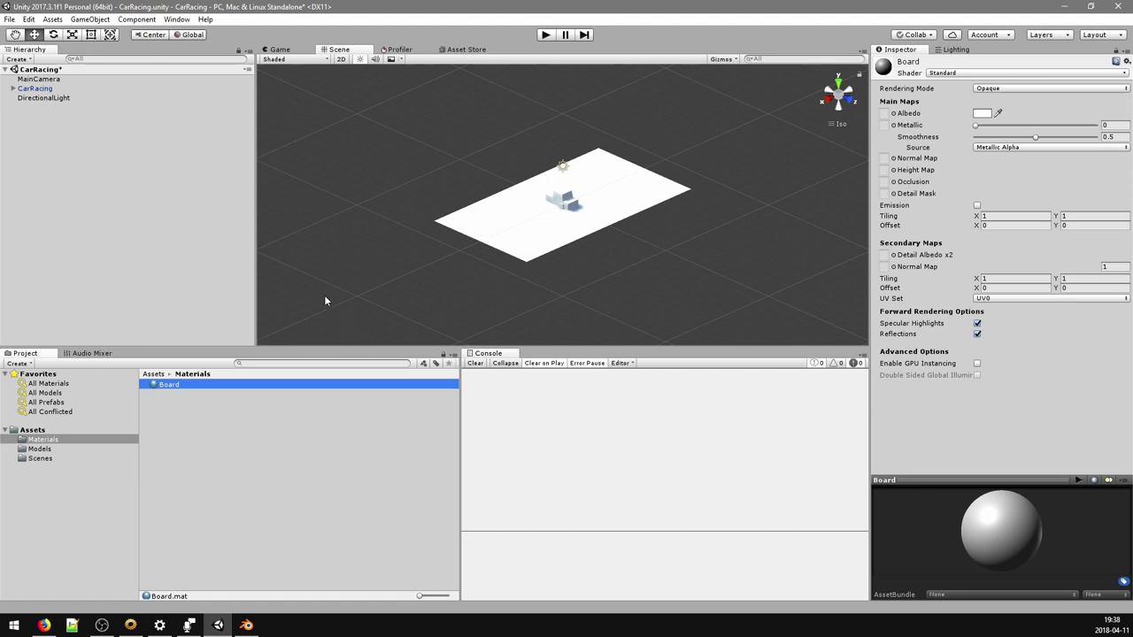
# - Apply the Board material to the ground plane and bring up its Albedo colour picker
pyautogui.moveTo(285, 386); pyautogui.dragTo(529, 222)
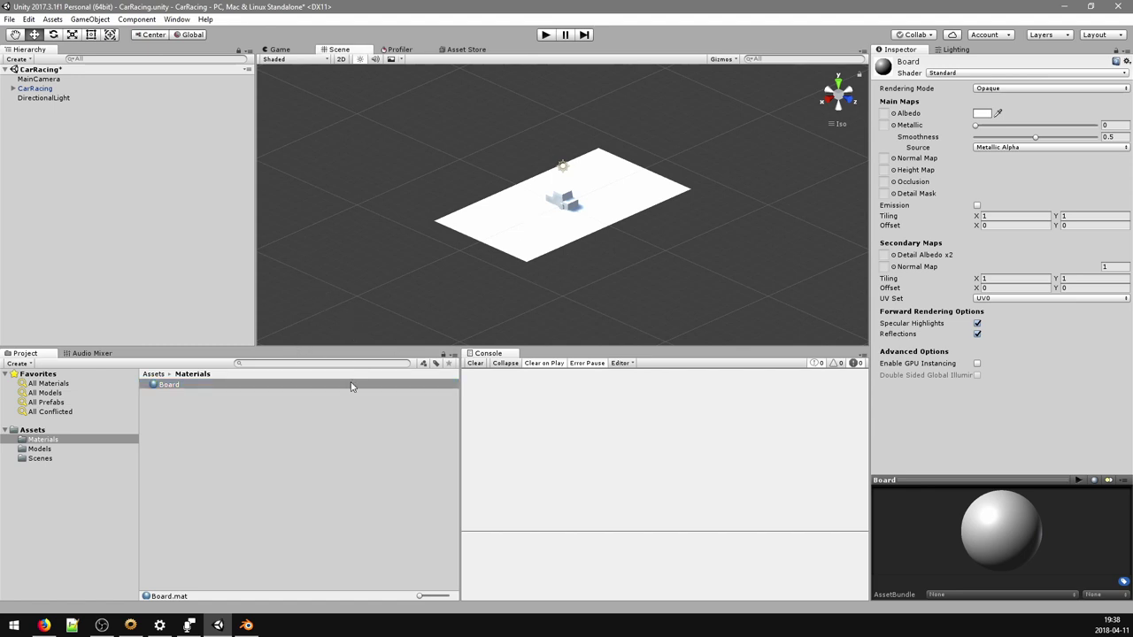
pyautogui.moveTo(363, 383); pyautogui.dragTo(538, 219)
pyautogui.click(981, 113)
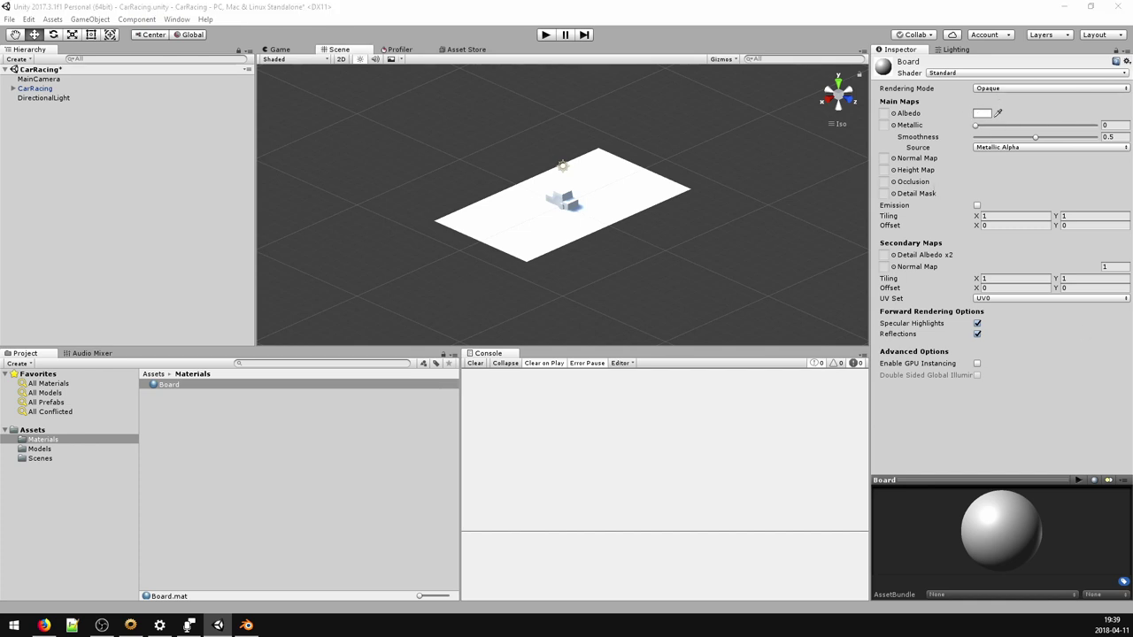
pyautogui.moveTo(1086, 307); pyautogui.dragTo(803, 172)
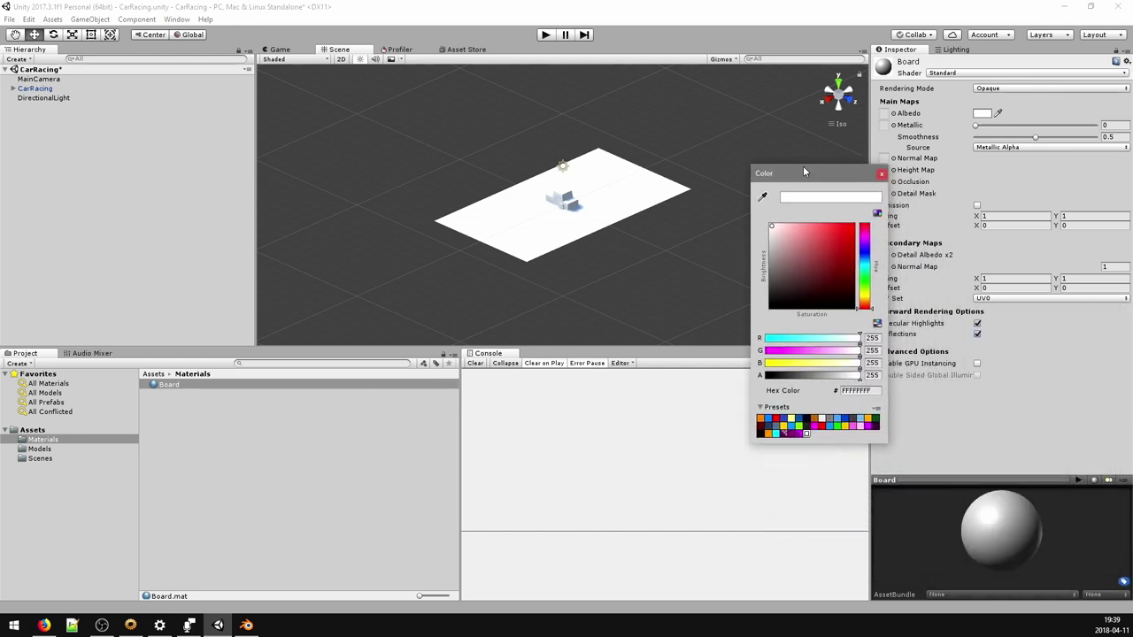
# - Set the Board material's Albedo to deep blue 1B16AEFF and close the picker
pyautogui.click(807, 421)
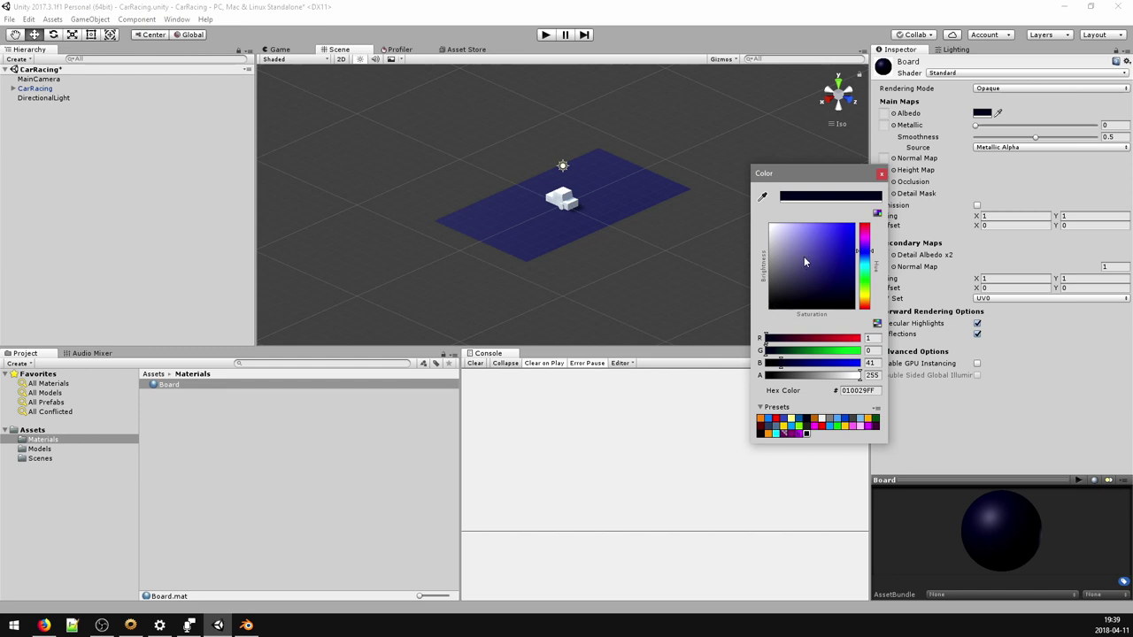
pyautogui.click(840, 236)
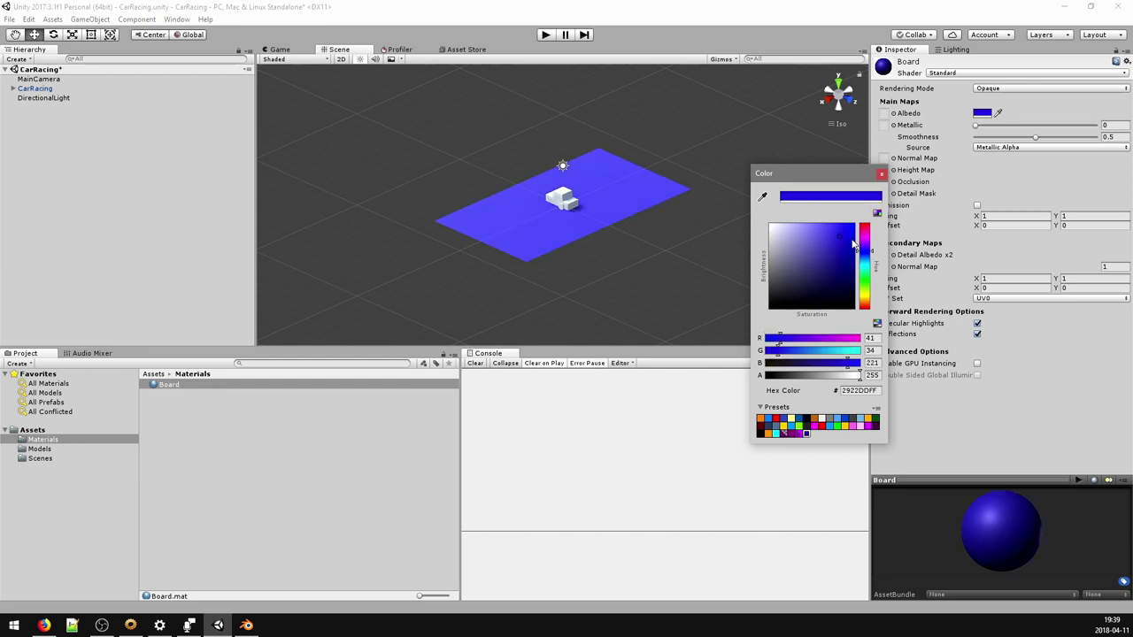
pyautogui.click(838, 253)
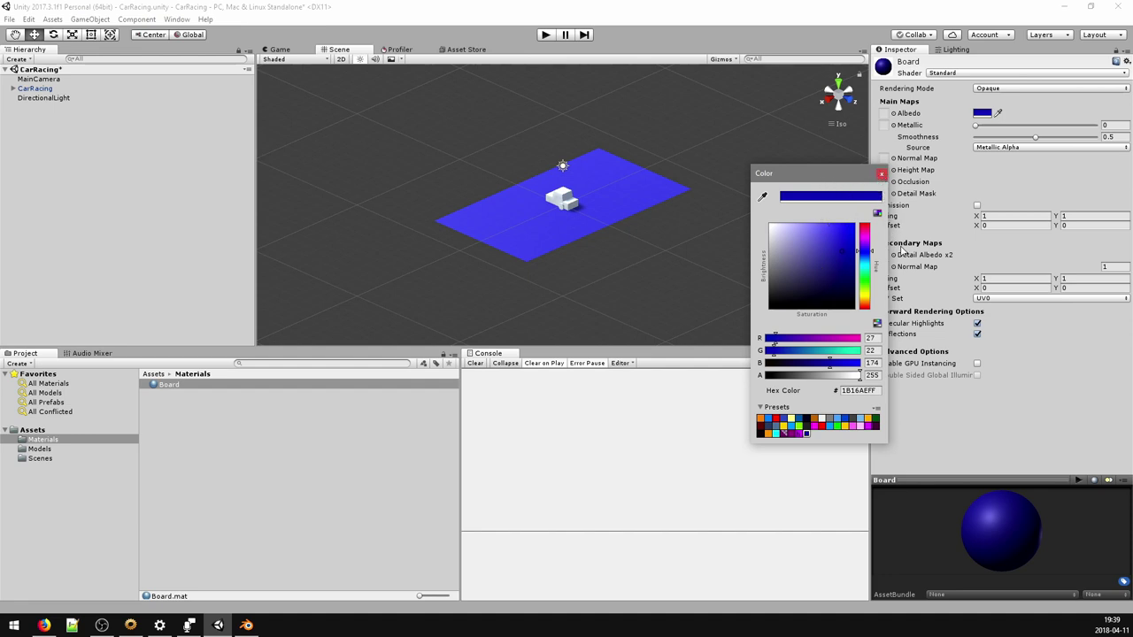
pyautogui.click(882, 173)
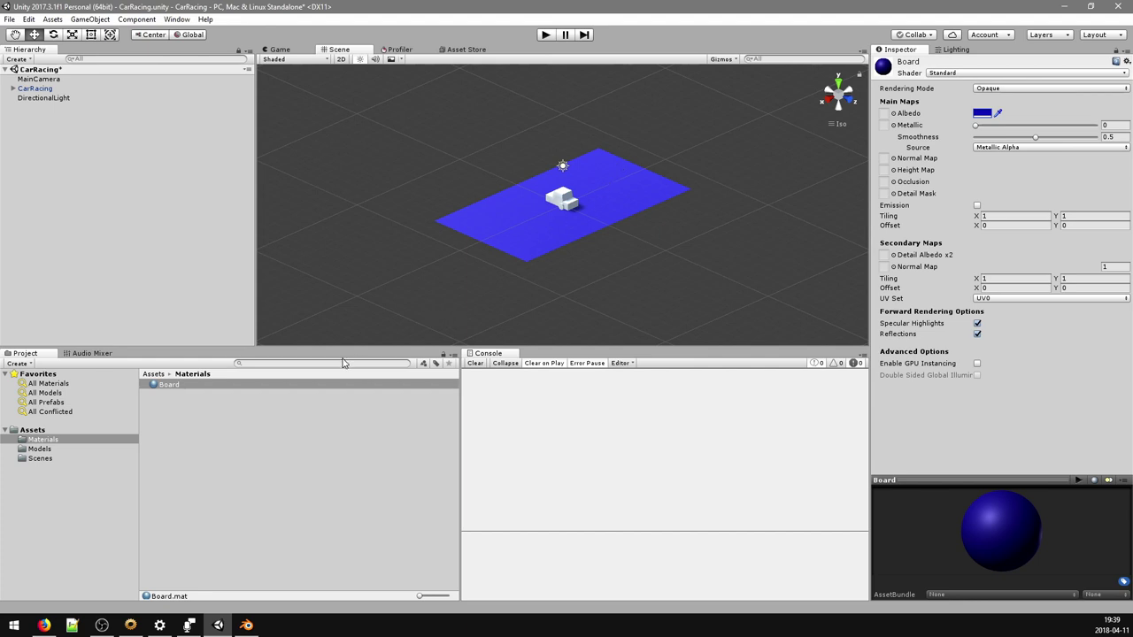
# - Duplicate the Board material and rename the copy CarBody
pyautogui.rightClick(268, 387)
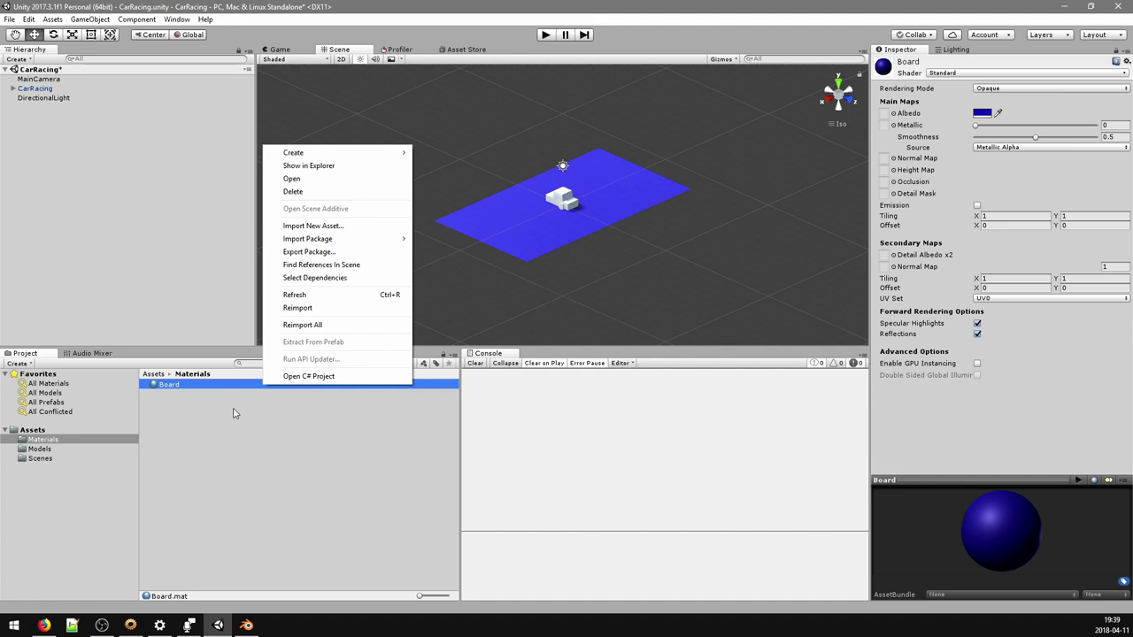
pyautogui.click(256, 387)
pyautogui.click(263, 387)
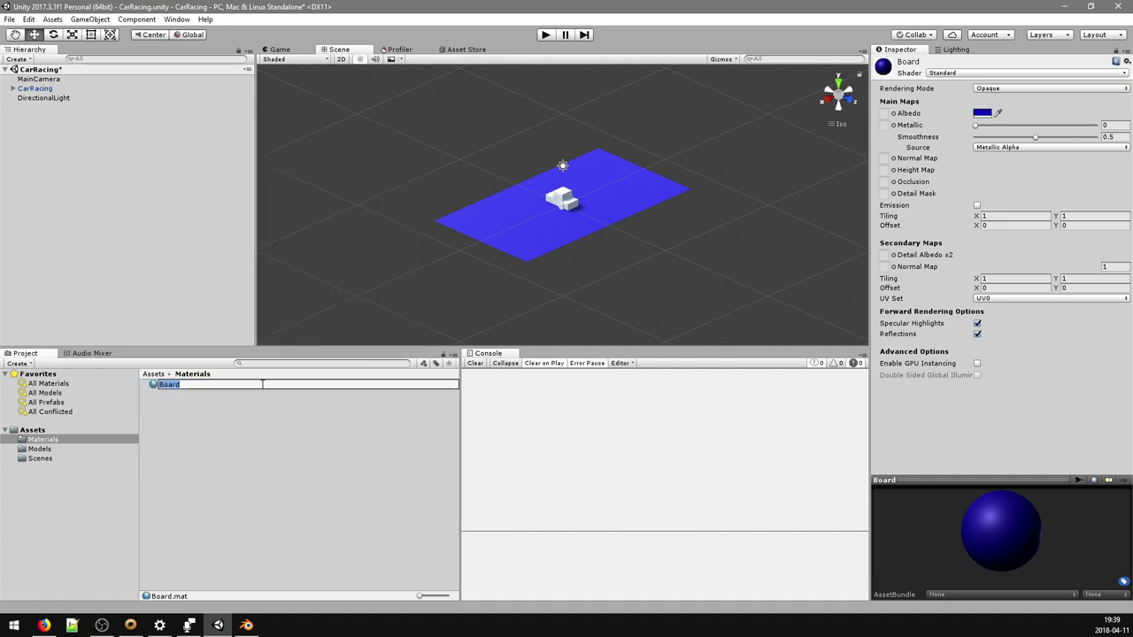
pyautogui.hotkey('ctrl', 'd')
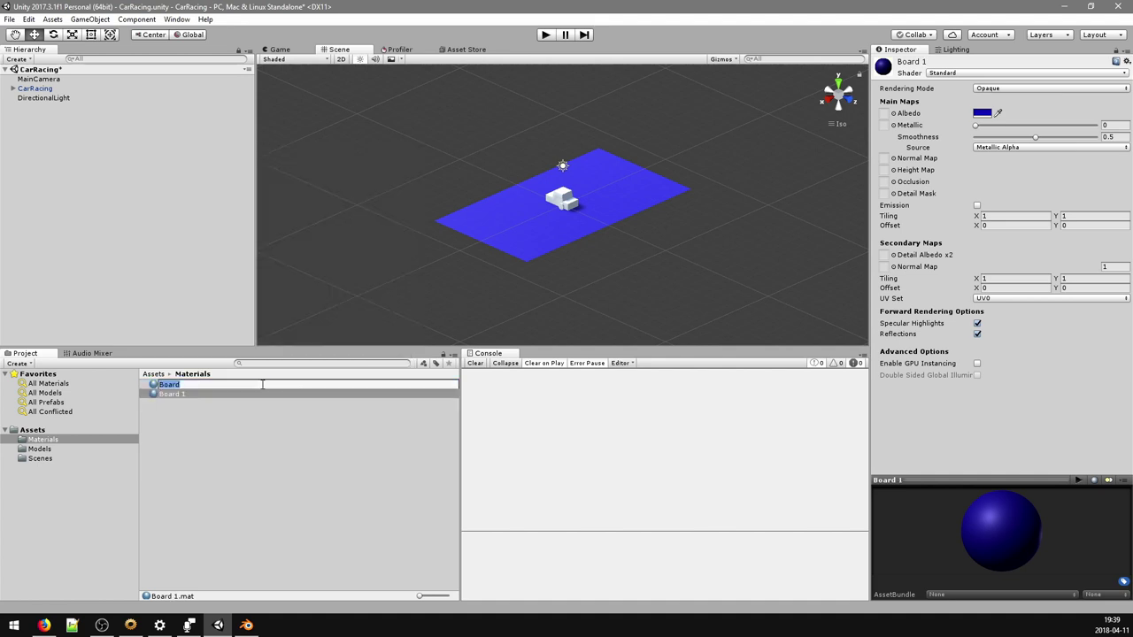
pyautogui.click(207, 395)
pyautogui.click(195, 399)
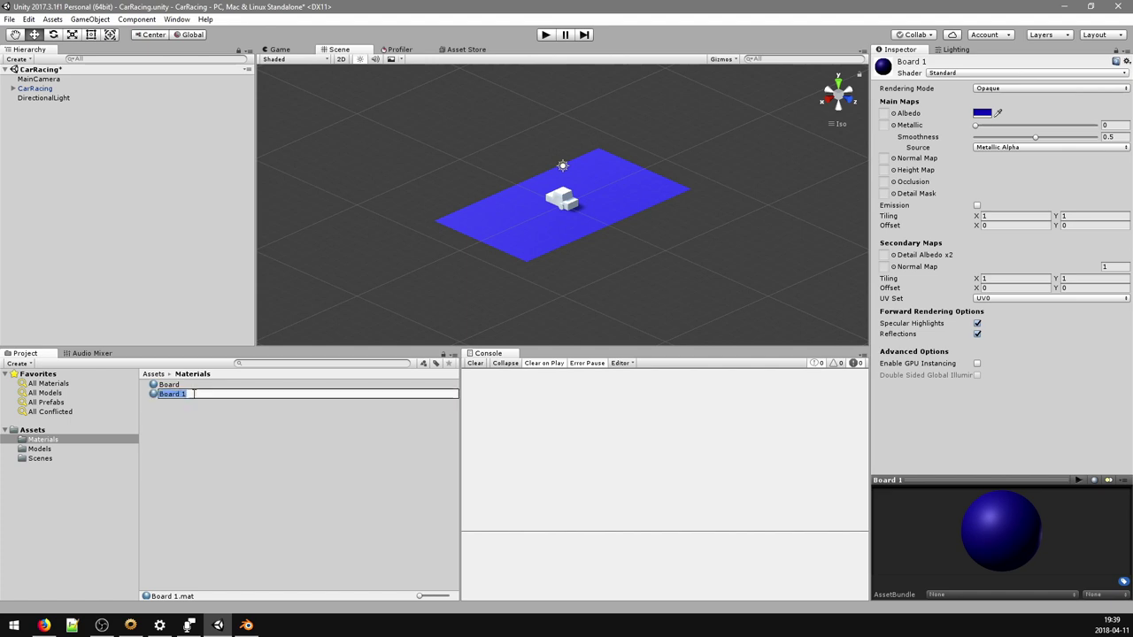
pyautogui.press('BackSpace')
pyautogui.write('CarBody')
pyautogui.press('Return')
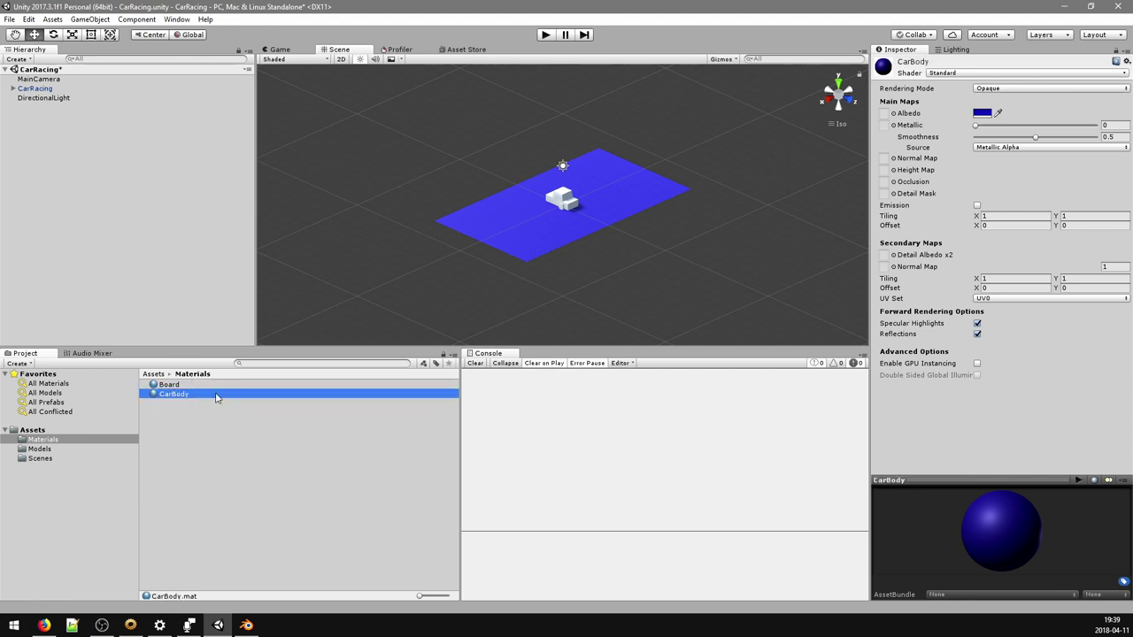
# - Duplicate CarBody into a new material named CarWheels
pyautogui.hotkey('ctrl', 'd')
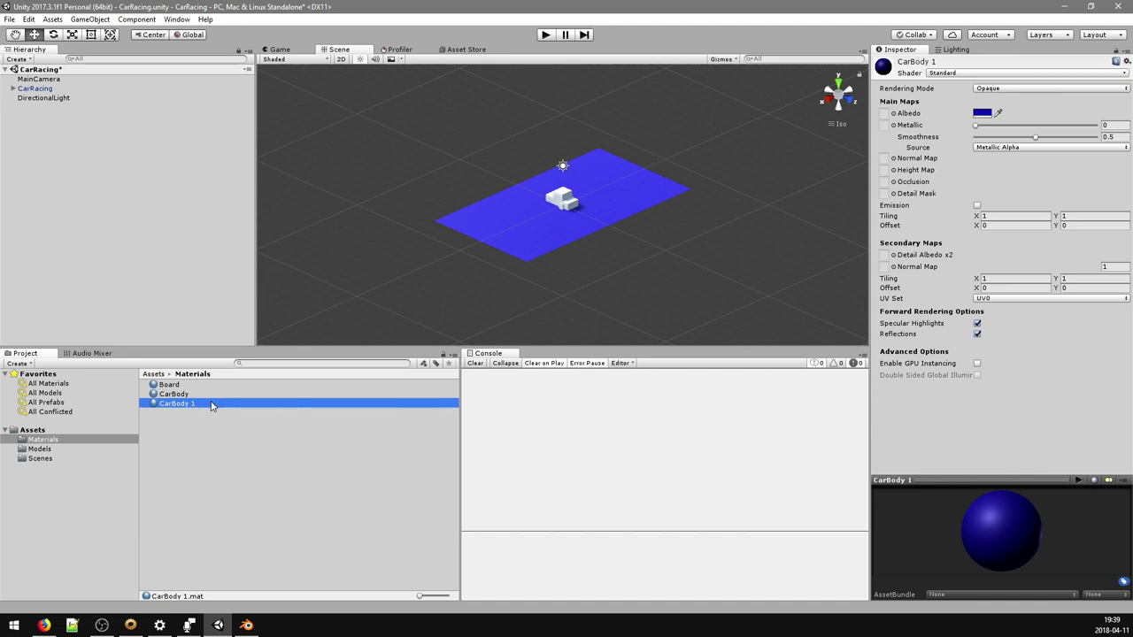
pyautogui.click(210, 404)
pyautogui.write('CarWheels')
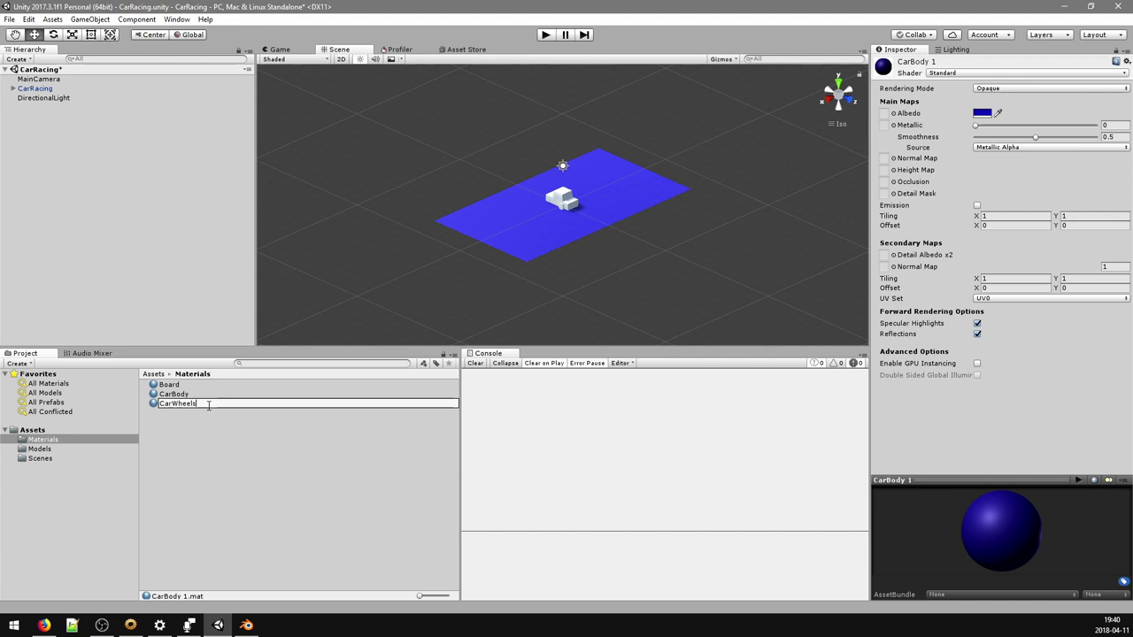
pyautogui.press('Return')
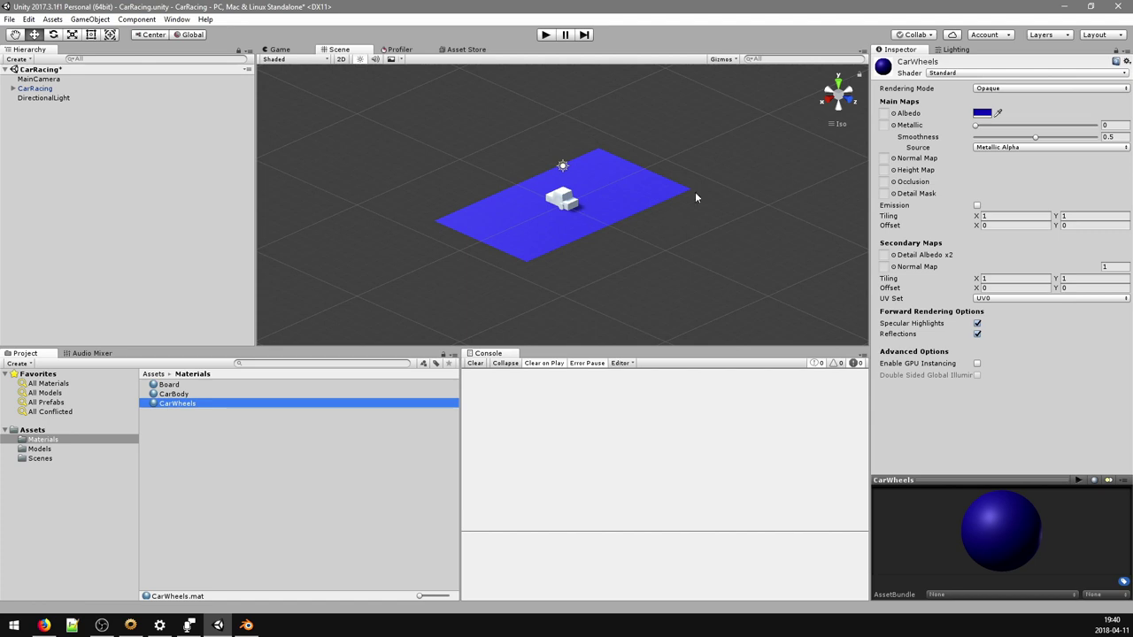
# - Make the CarWheels material grey and apply it to the car
pyautogui.click(982, 113)
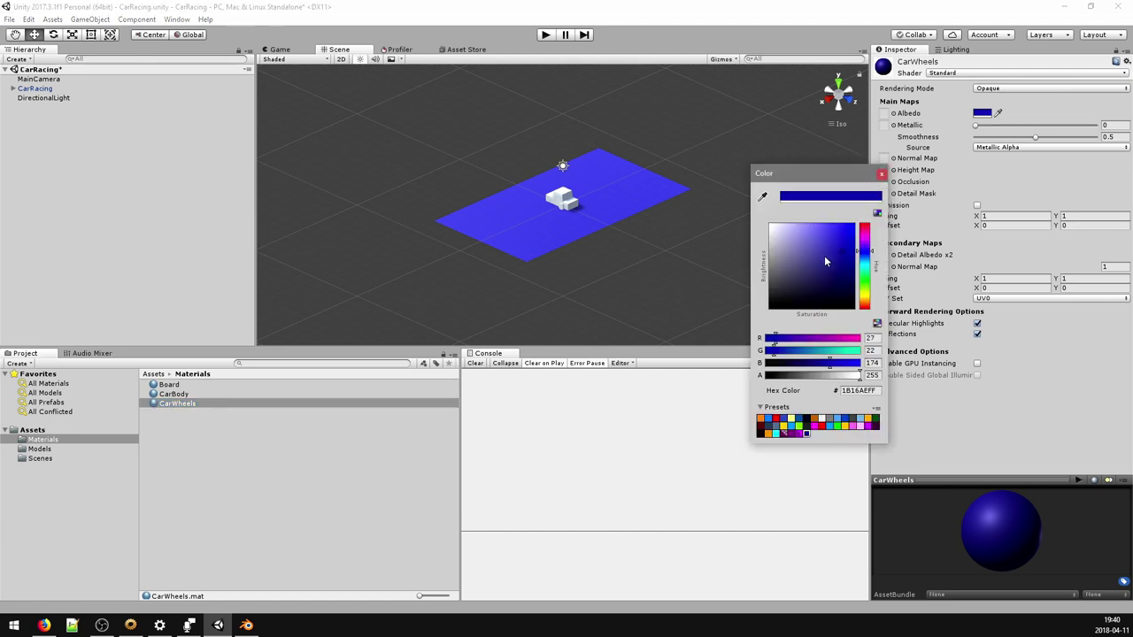
pyautogui.moveTo(824, 260); pyautogui.dragTo(771, 262)
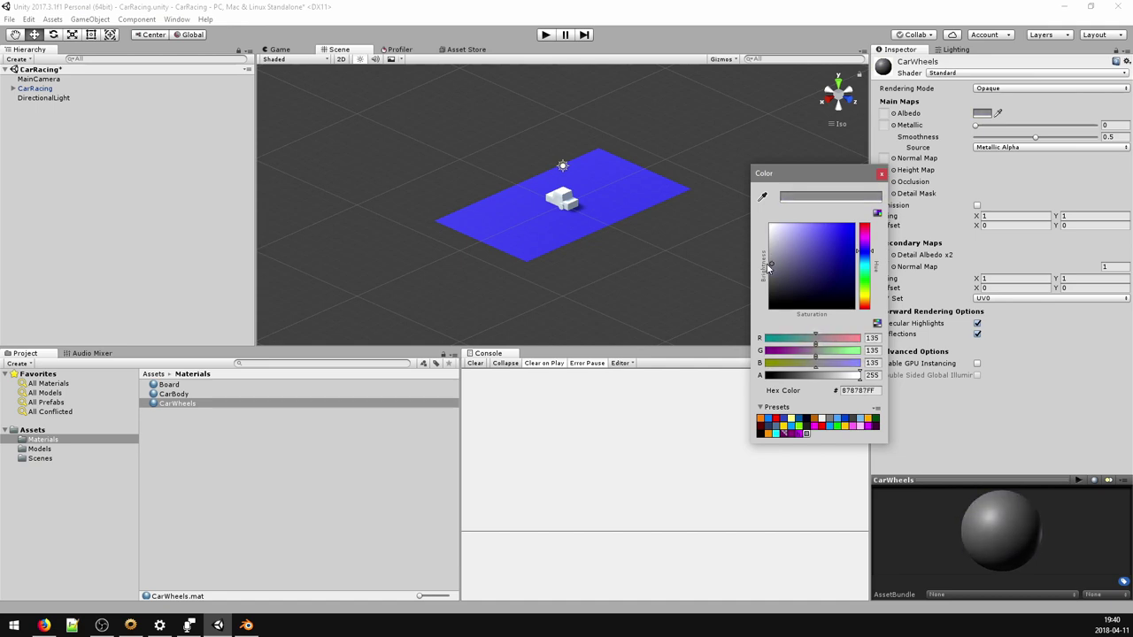
pyautogui.click(880, 172)
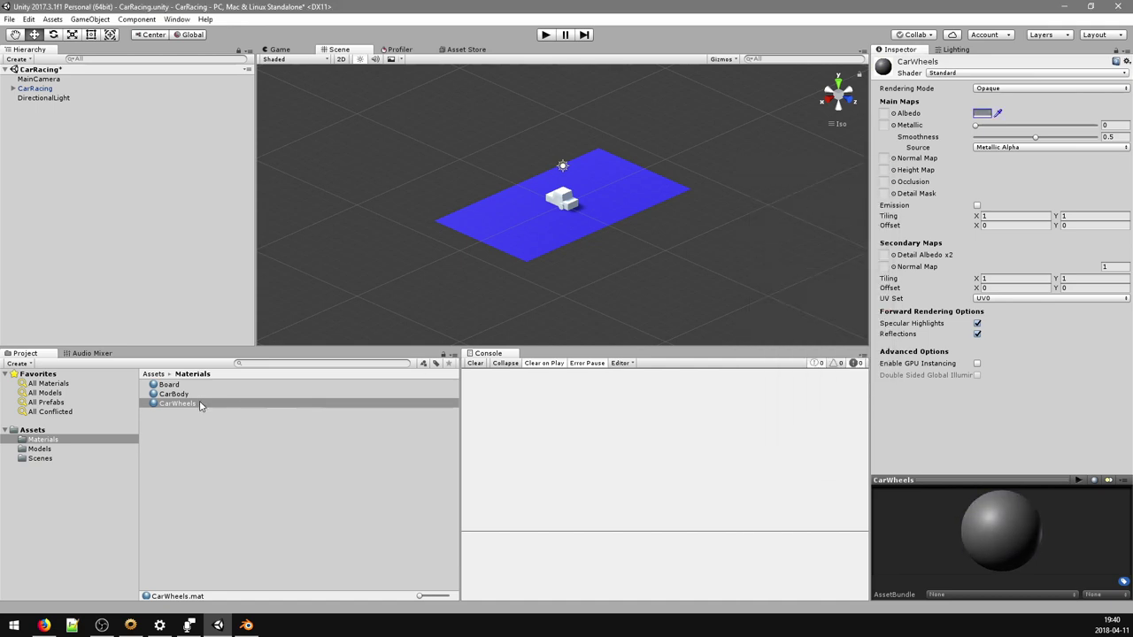
pyautogui.moveTo(200, 406); pyautogui.dragTo(563, 205)
# - Make the CarBody material bright yellow (FBFF00) and apply it to the car
pyautogui.click(206, 393)
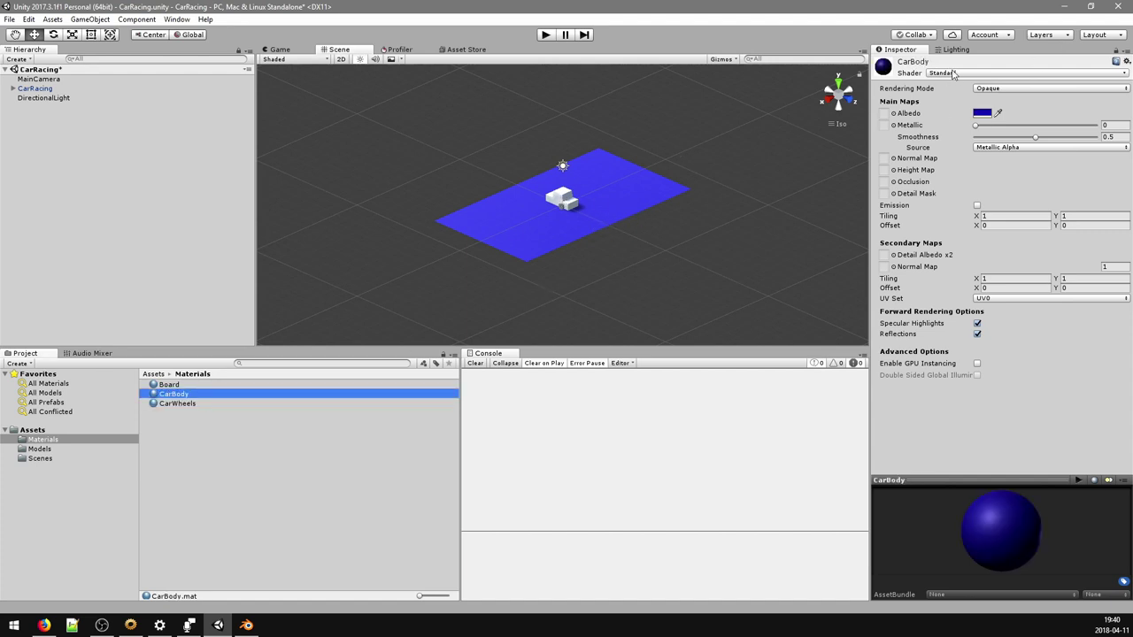
pyautogui.click(982, 113)
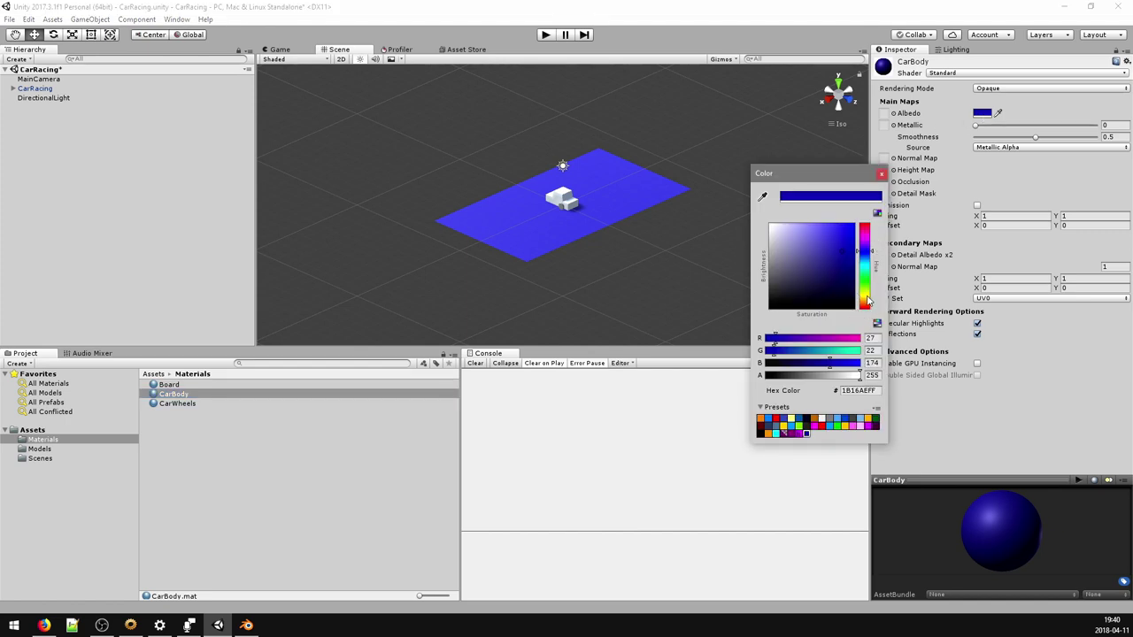
pyautogui.click(865, 295)
pyautogui.moveTo(845, 254); pyautogui.dragTo(855, 224)
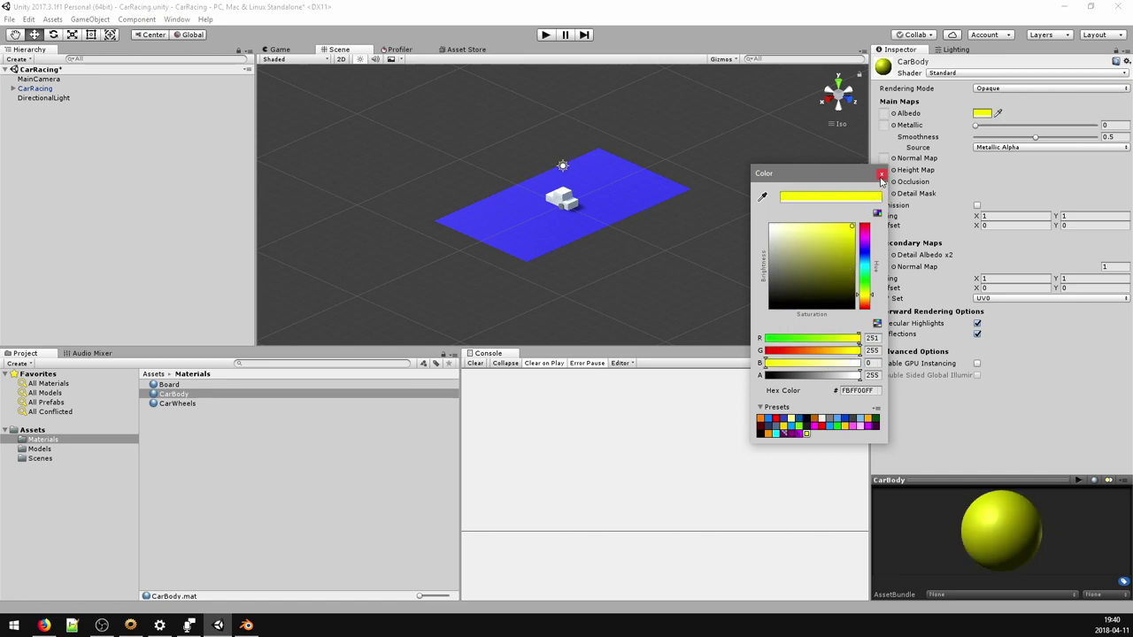
pyautogui.click(881, 175)
pyautogui.moveTo(220, 395); pyautogui.dragTo(559, 202)
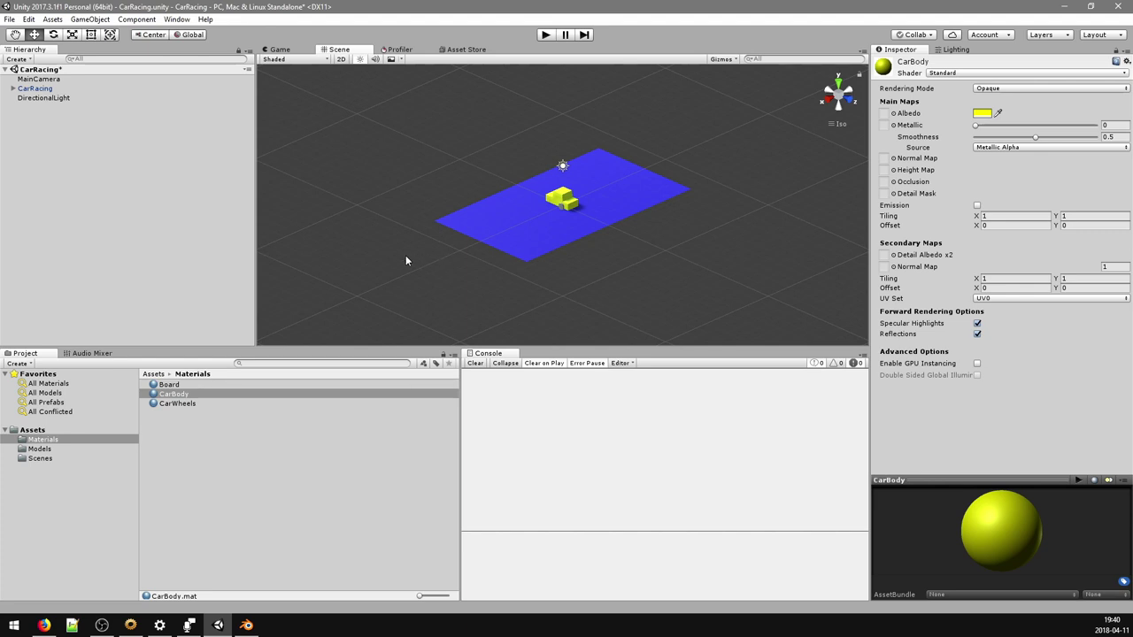
# - Move Car out of the CarRacing prefab to the scene root, breaking the prefab instance
pyautogui.click(13, 89)
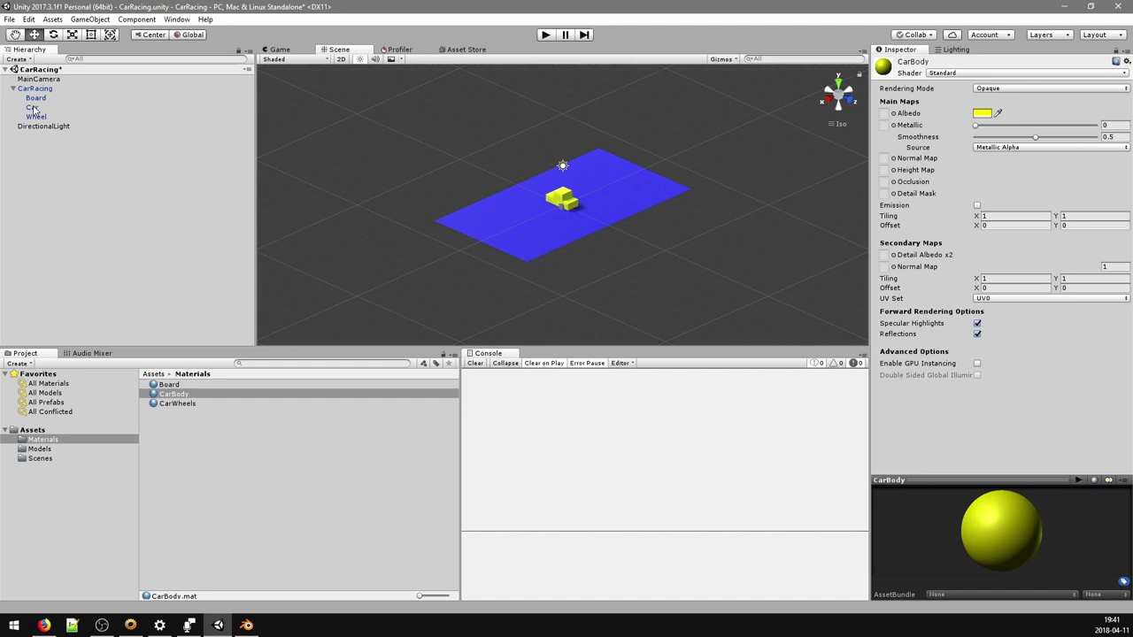
pyautogui.moveTo(64, 110); pyautogui.dragTo(137, 110)
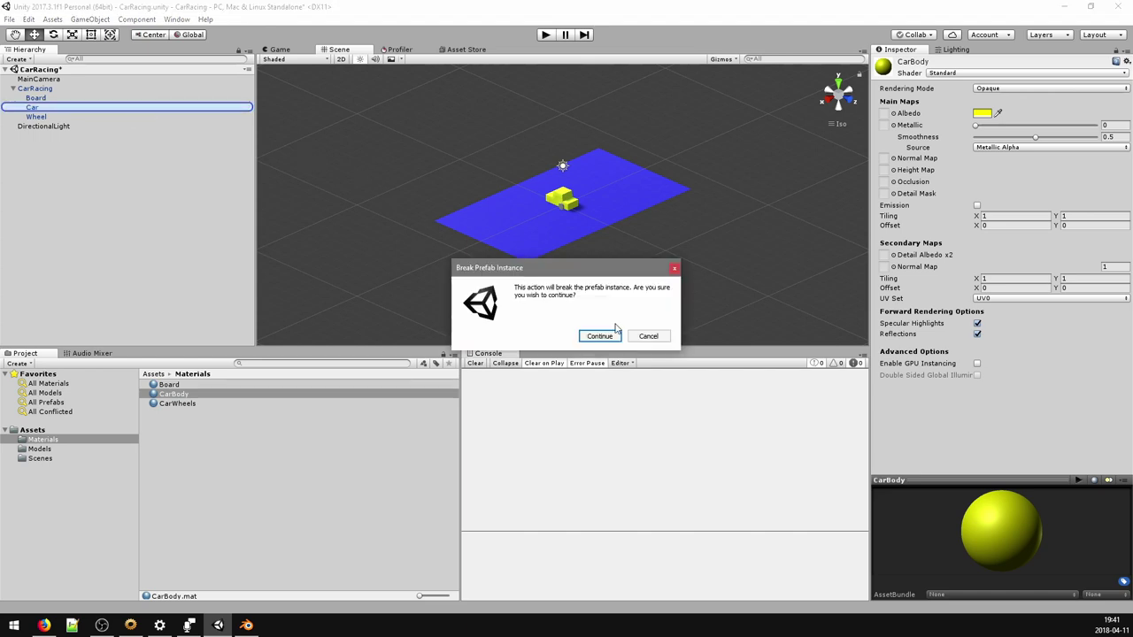
pyautogui.click(653, 338)
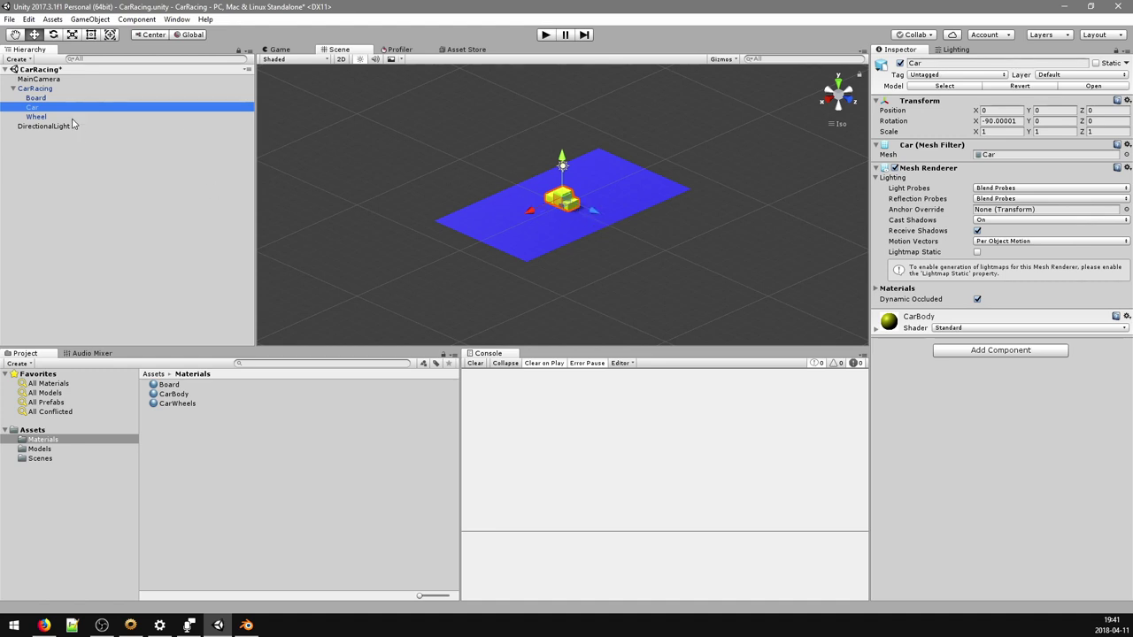
pyautogui.moveTo(73, 116); pyautogui.dragTo(62, 151)
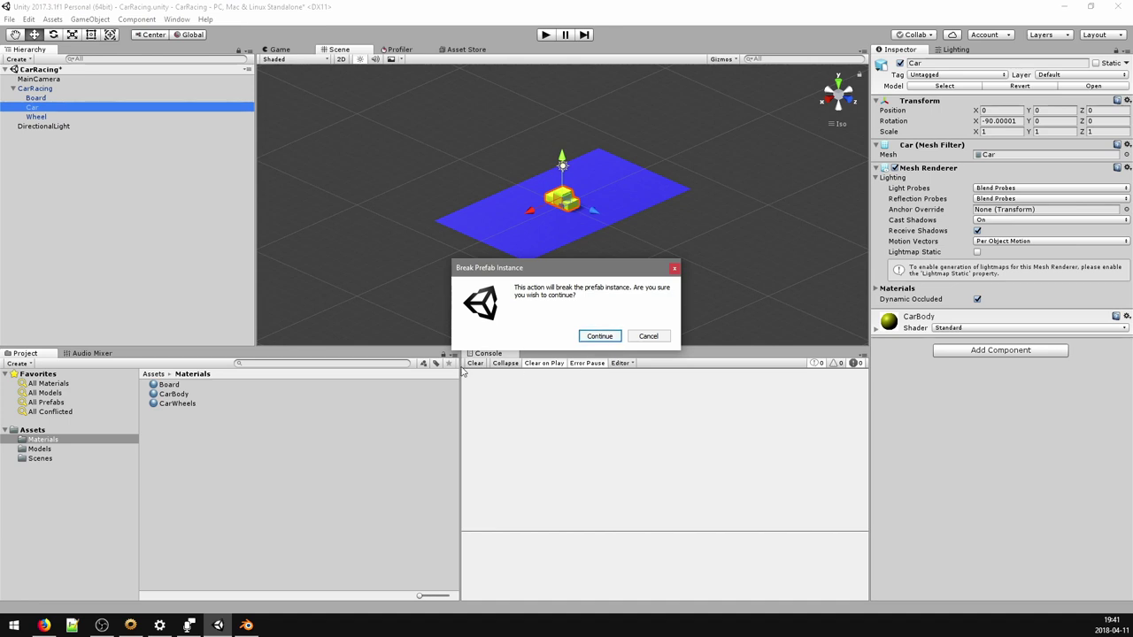
pyautogui.click(600, 336)
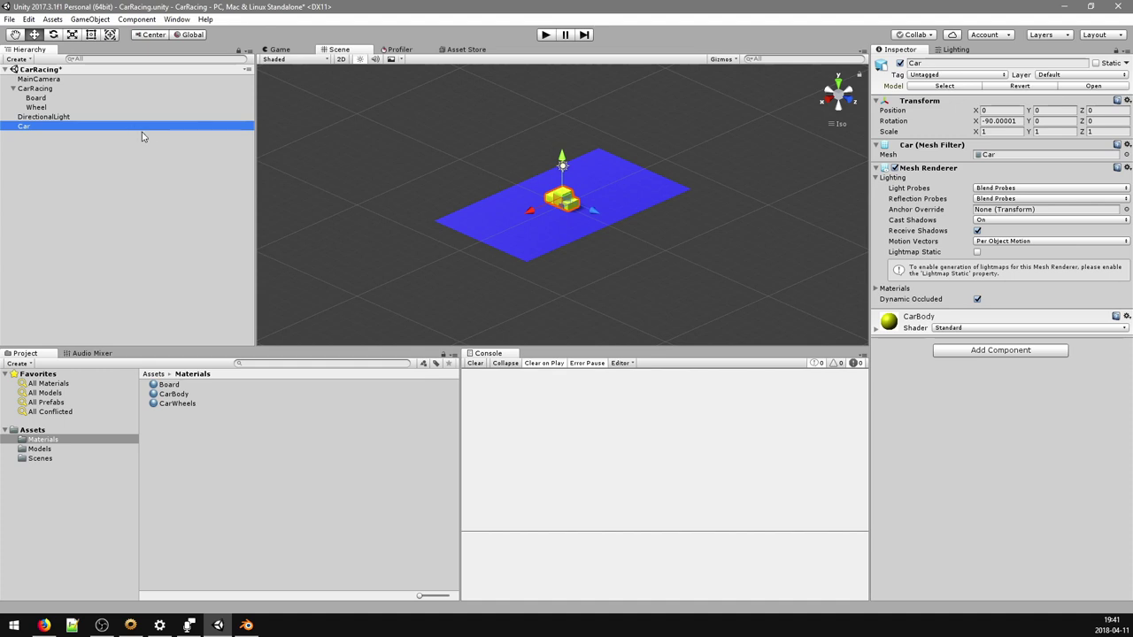
# - Duplicate Car, nest the copy under Car, and name it Model
pyautogui.hotkey('ctrl', 'd')
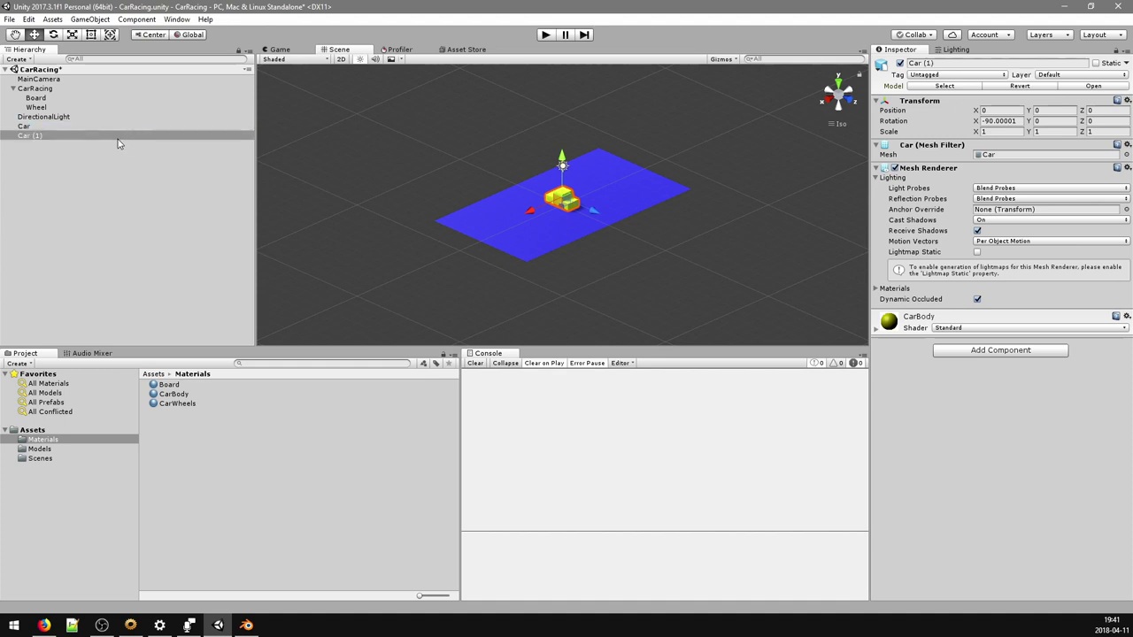
pyautogui.moveTo(120, 137); pyautogui.dragTo(119, 125)
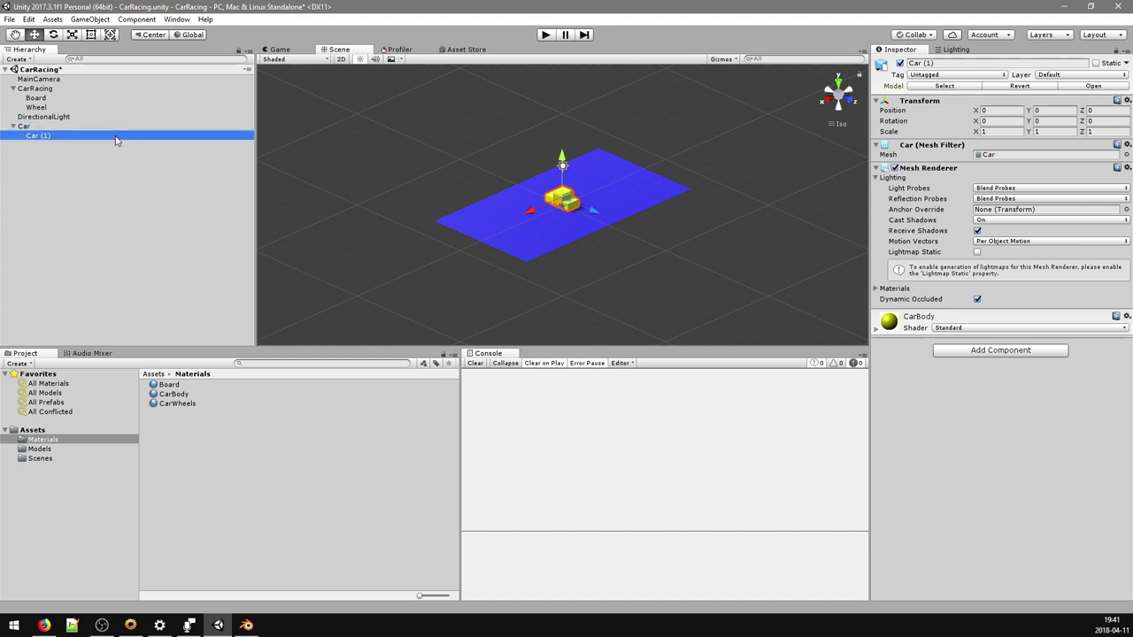
pyautogui.click(114, 136)
pyautogui.write('Mo')
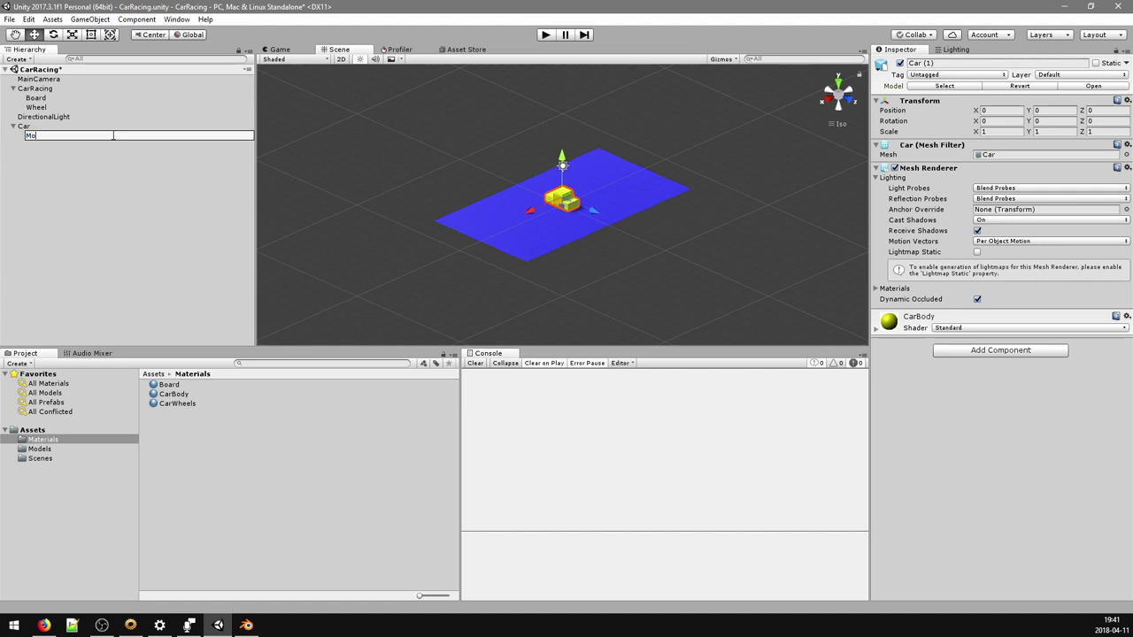
pyautogui.write('del')
pyautogui.press('Return')
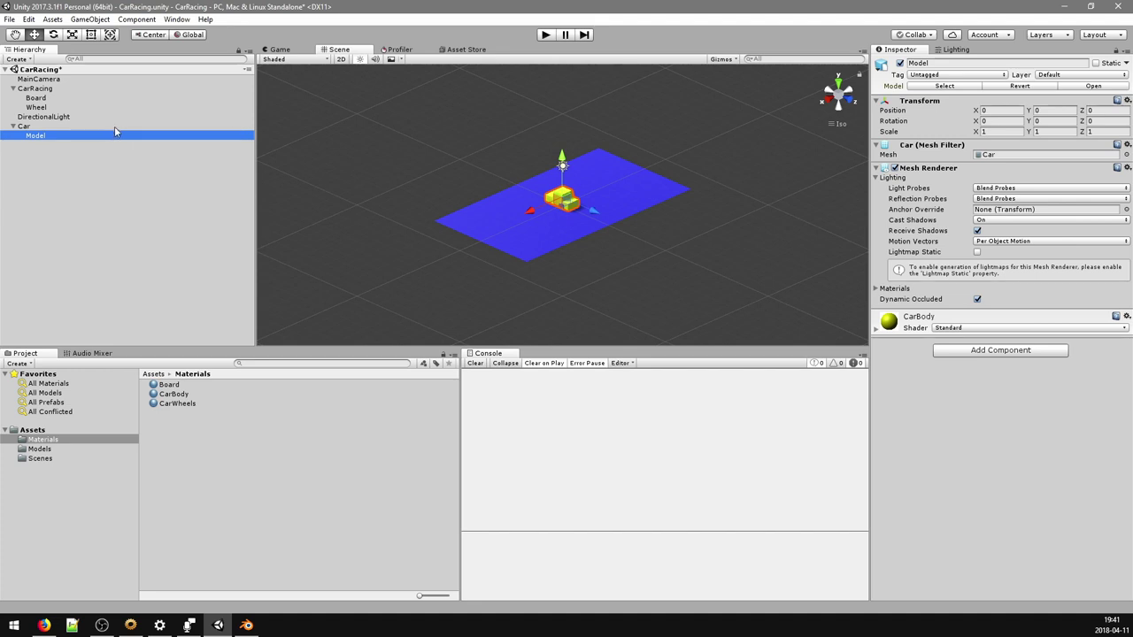
pyautogui.click(114, 126)
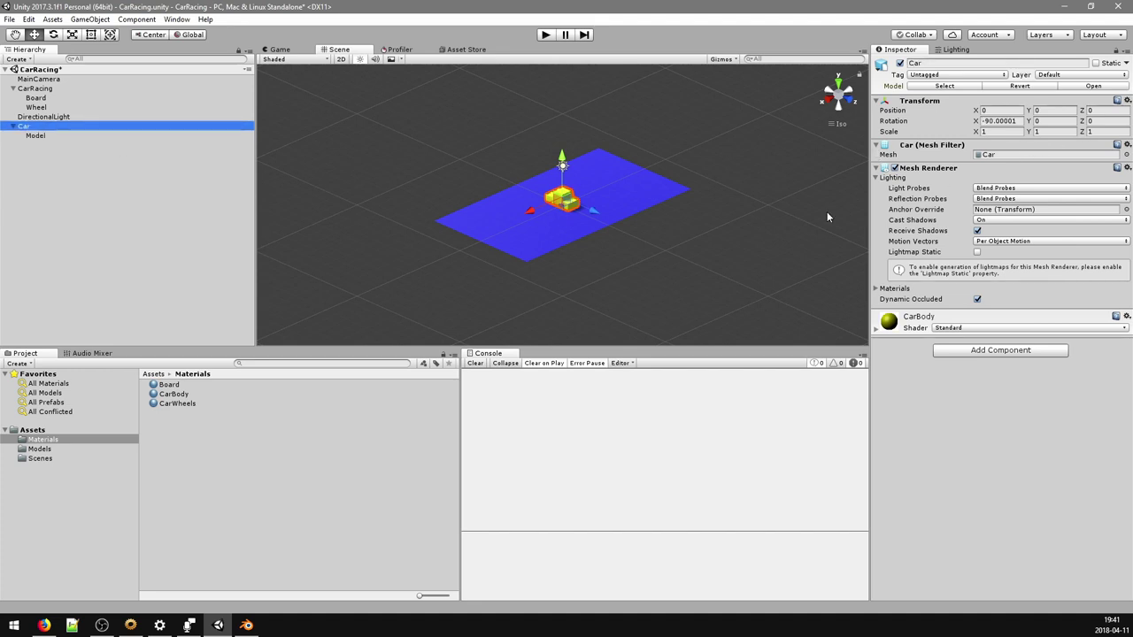
# - Reset Car's X rotation to 0 and remove its Mesh Filter and Mesh Renderer components
pyautogui.click(991, 121)
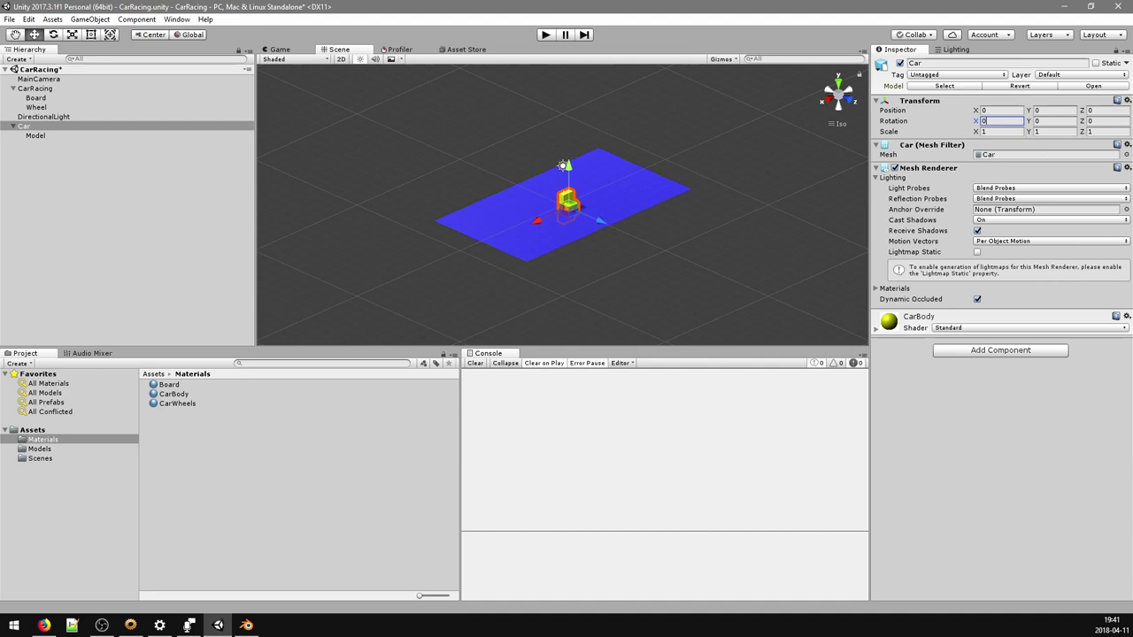
pyautogui.click(1127, 146)
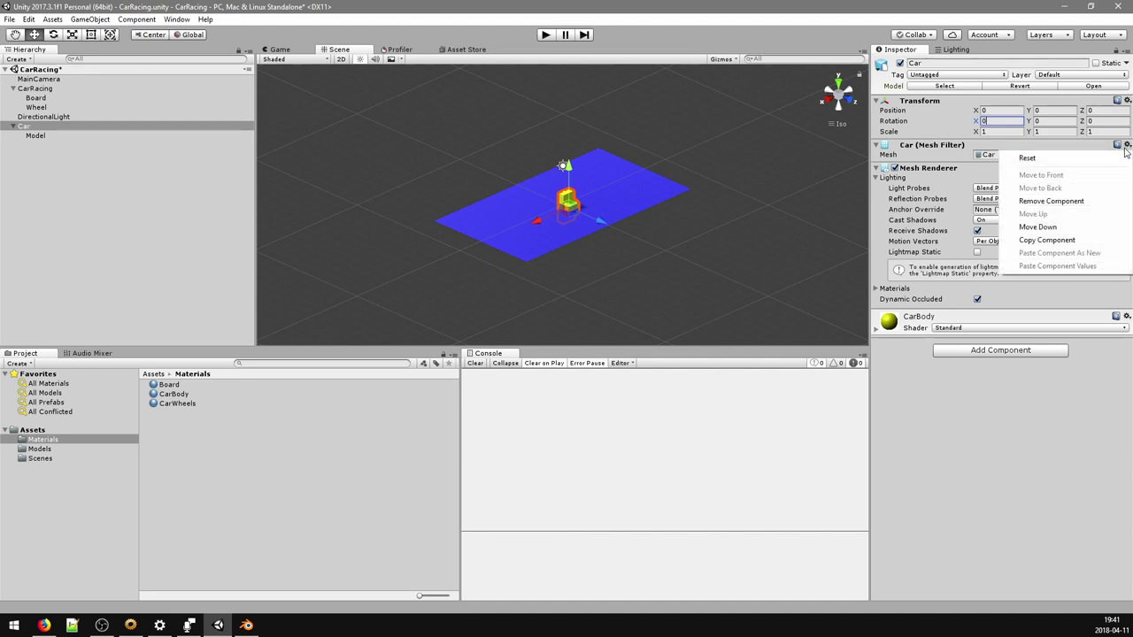
pyautogui.click(1071, 201)
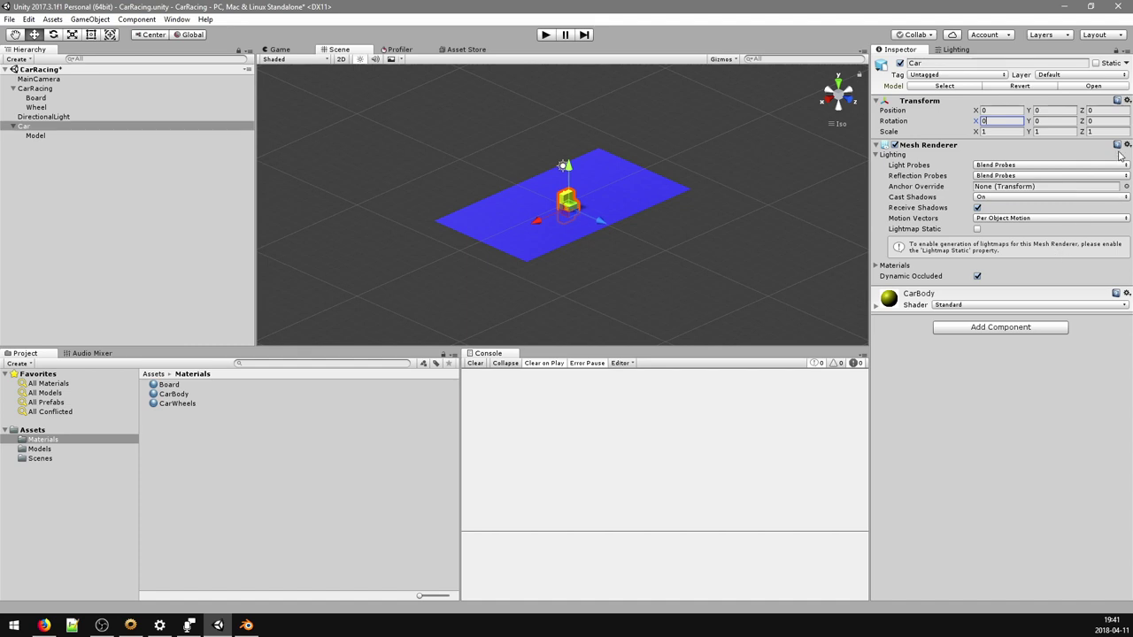
pyautogui.click(1127, 146)
pyautogui.click(1071, 201)
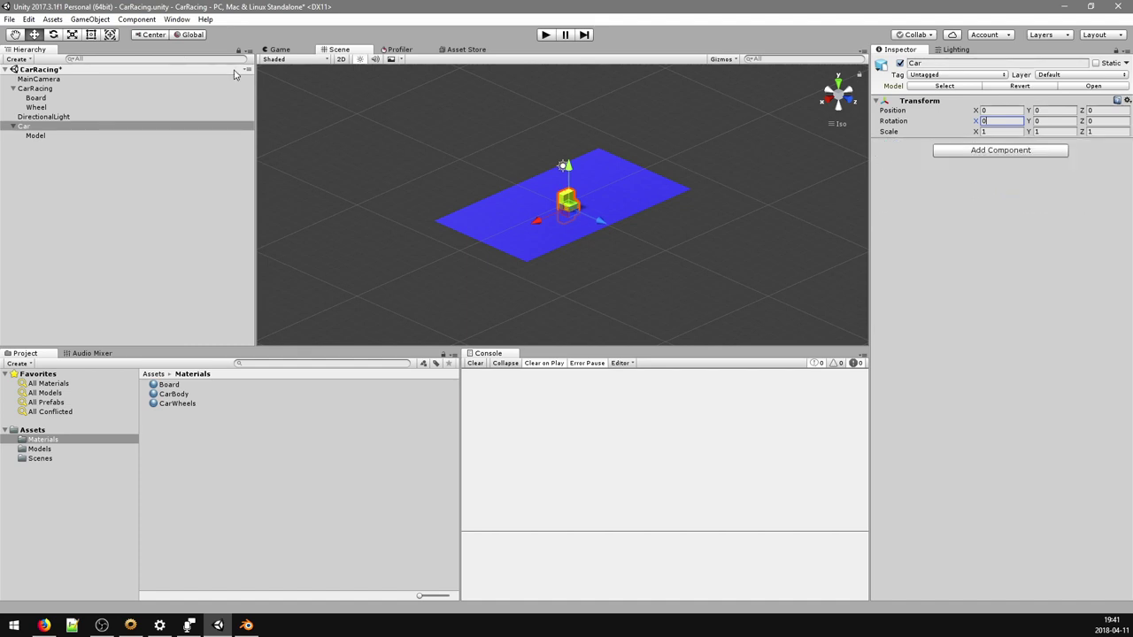
pyautogui.click(217, 137)
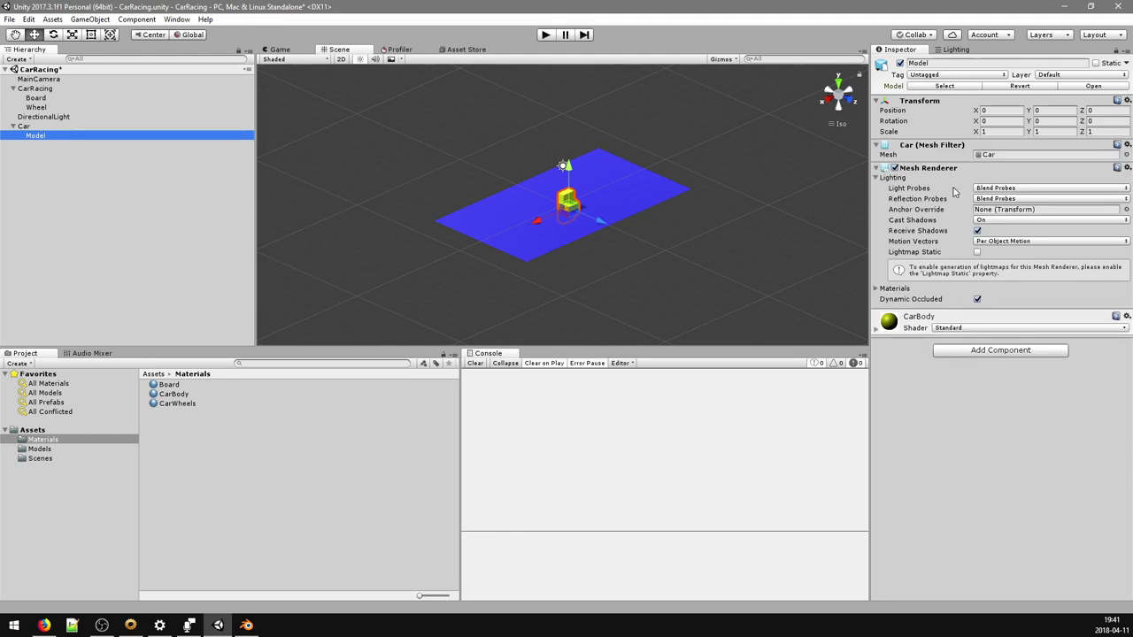
# - Set the Model child's X rotation to -90
pyautogui.click(997, 121)
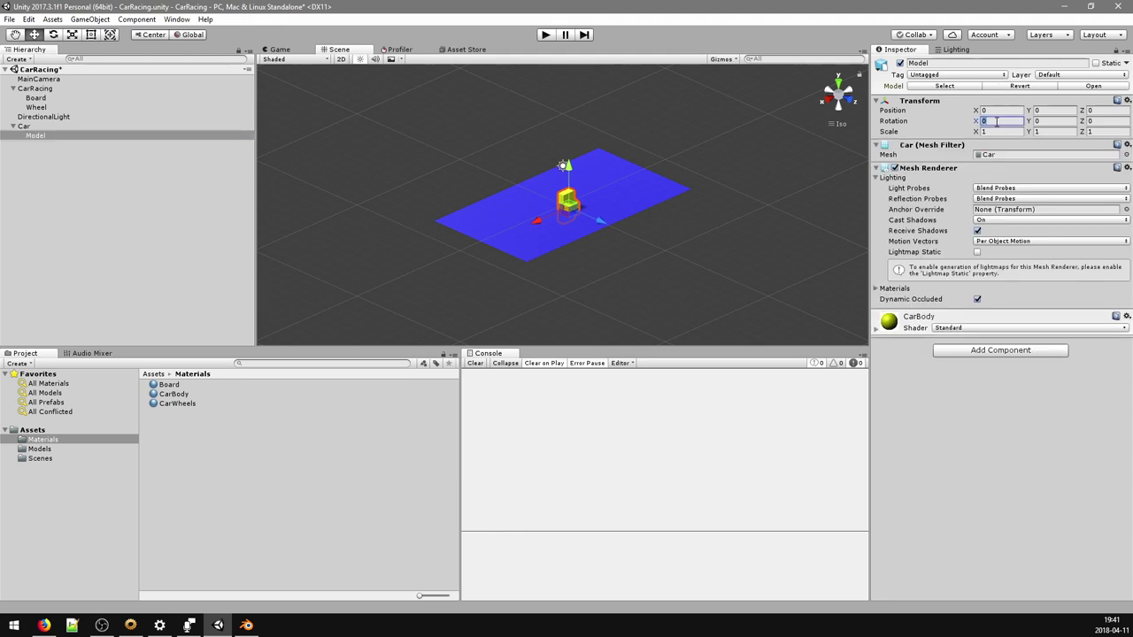
pyautogui.write('-90')
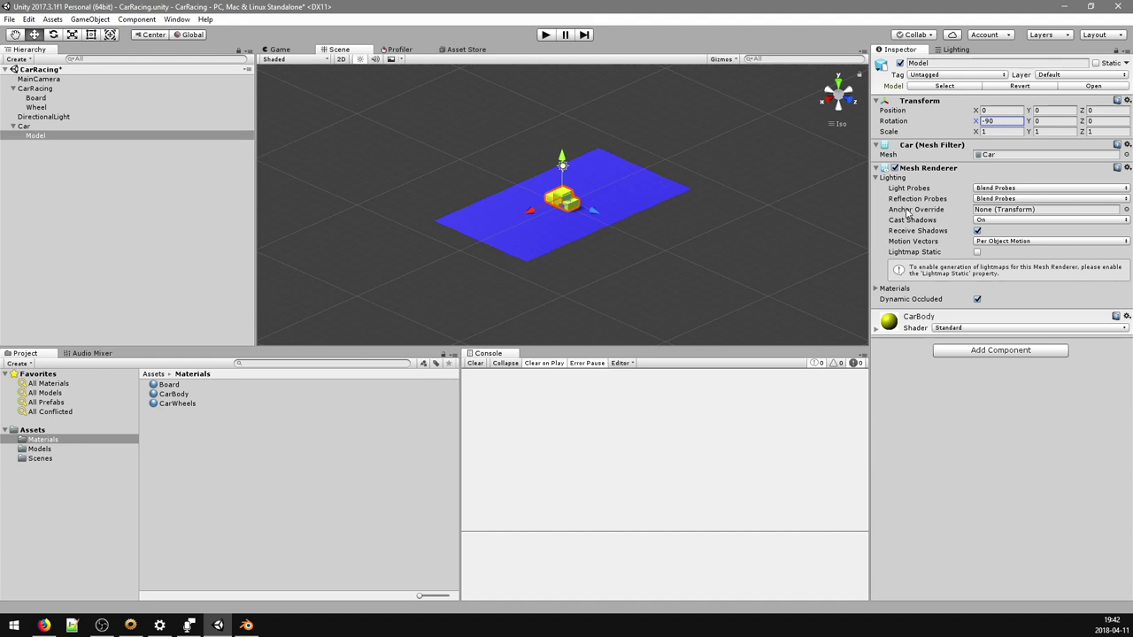
pyautogui.moveTo(908, 213)
# - Zoom in on the yellow car and select its wheel
pyautogui.scroll(5, 598, 233)
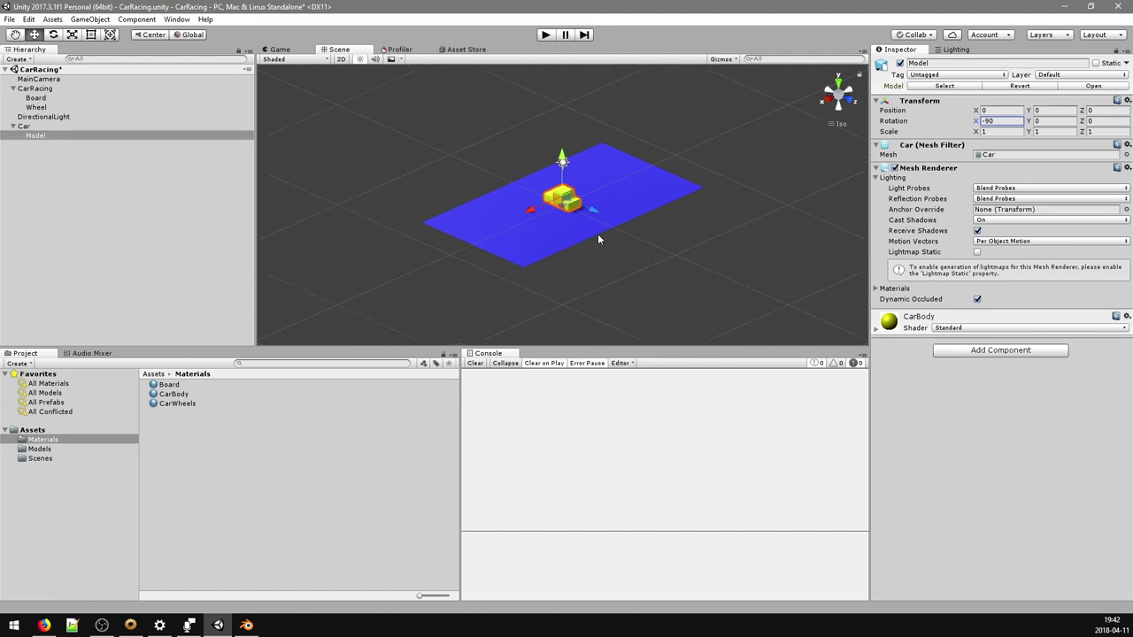
pyautogui.scroll(4, 584, 215)
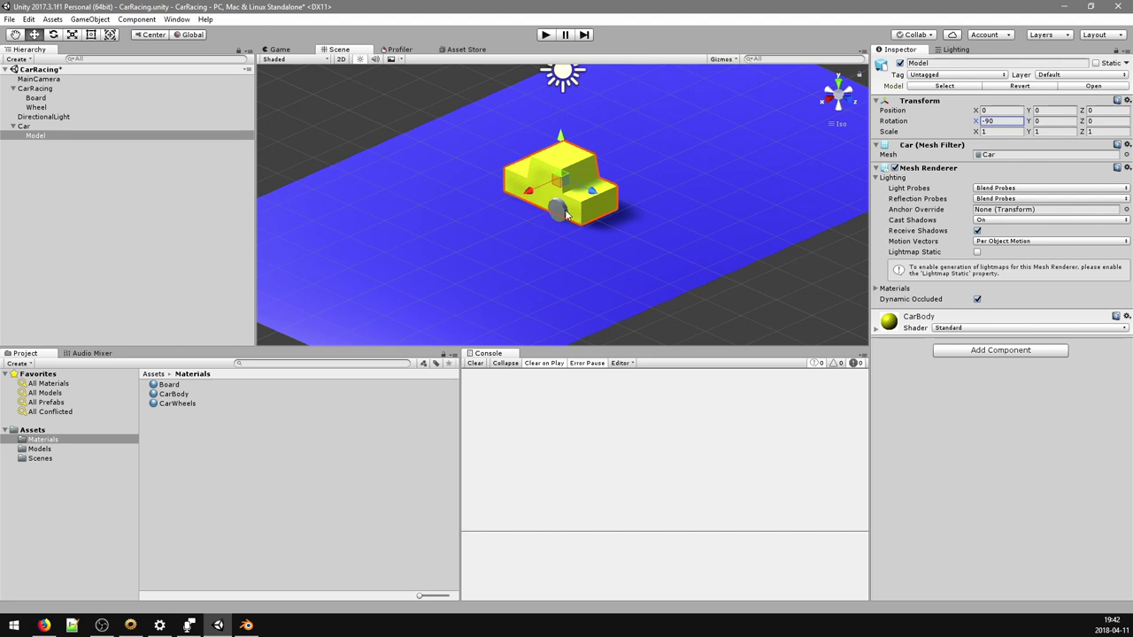
pyautogui.click(559, 210)
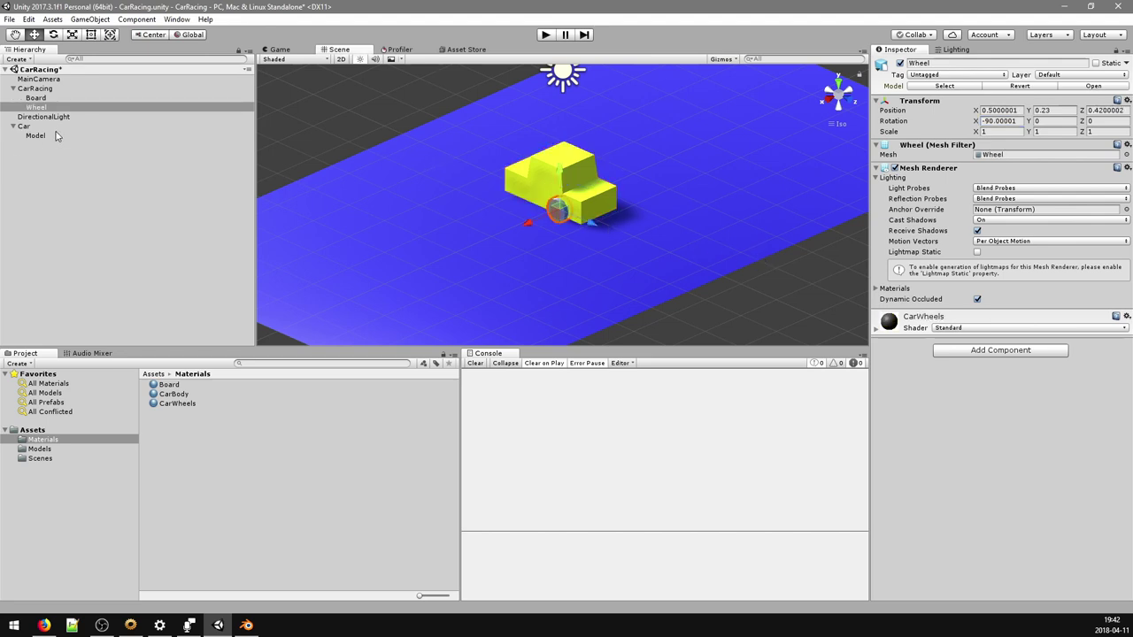
pyautogui.moveTo(64, 108)
pyautogui.mouseDown()
pyautogui.moveTo(65, 141)
pyautogui.moveTo(69, 112)
pyautogui.mouseUp()
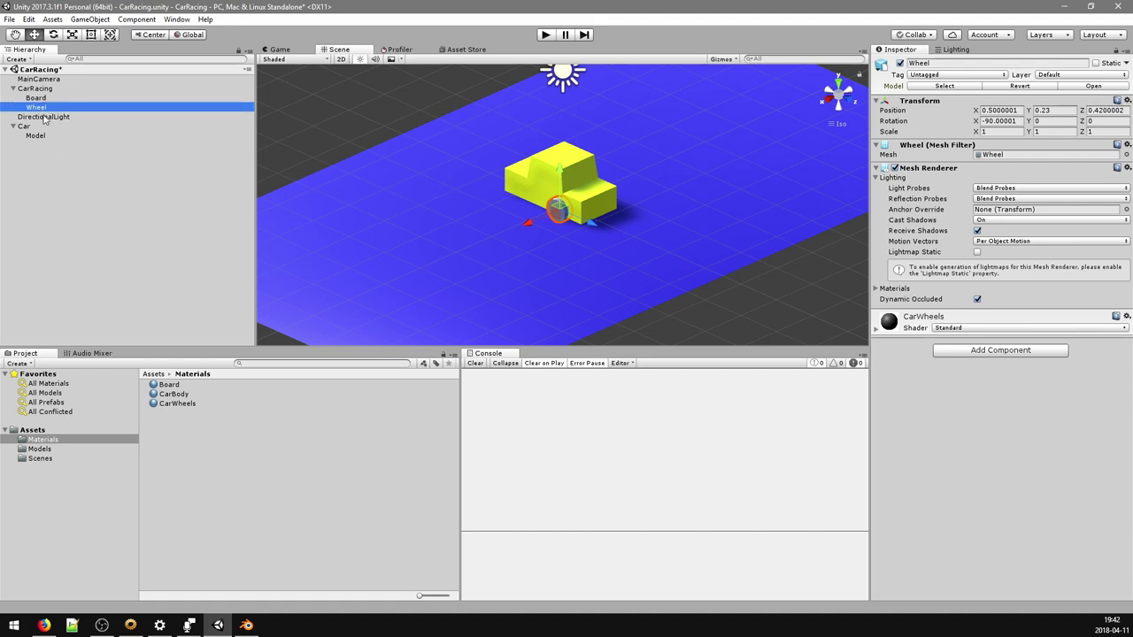
# - Add an empty child object named Wheels under Car
pyautogui.rightClick(32, 126)
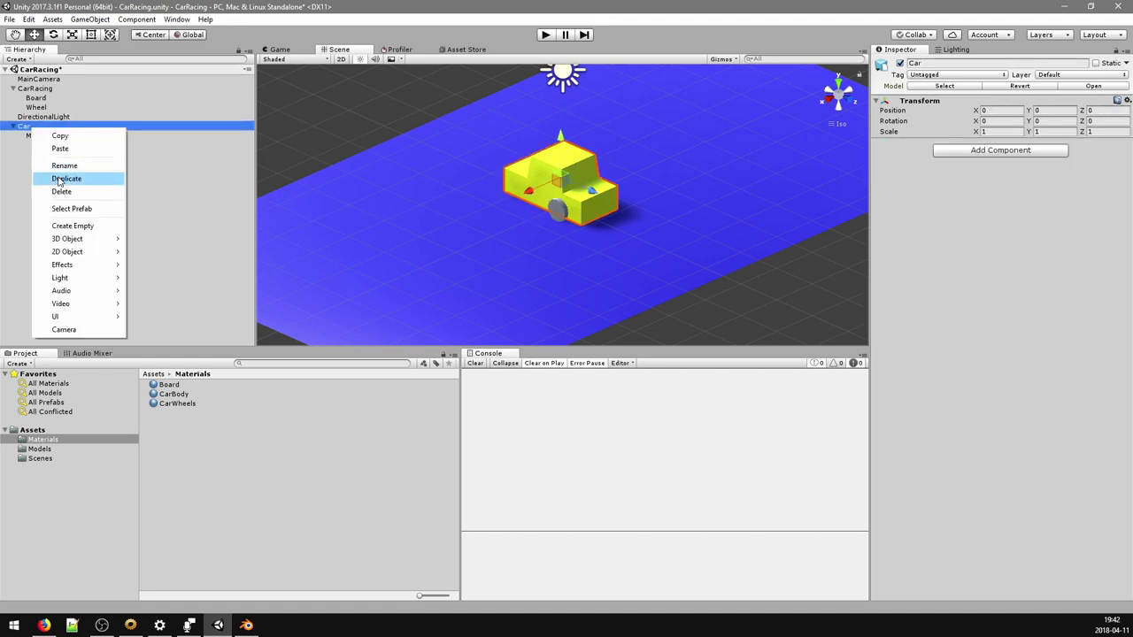
pyautogui.click(66, 226)
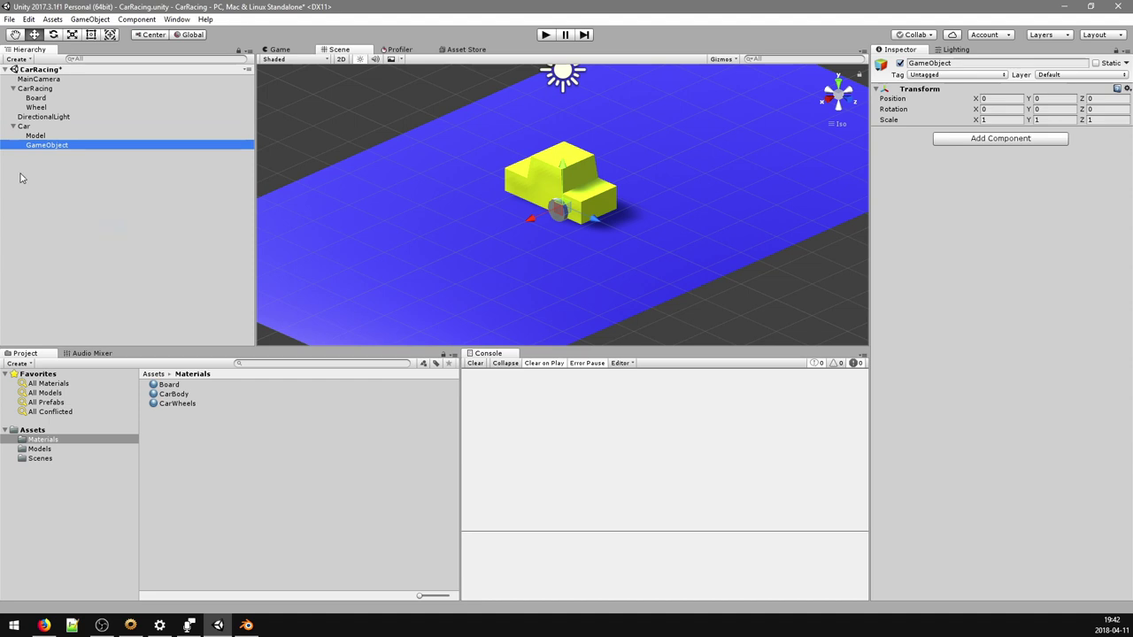
pyautogui.click(60, 146)
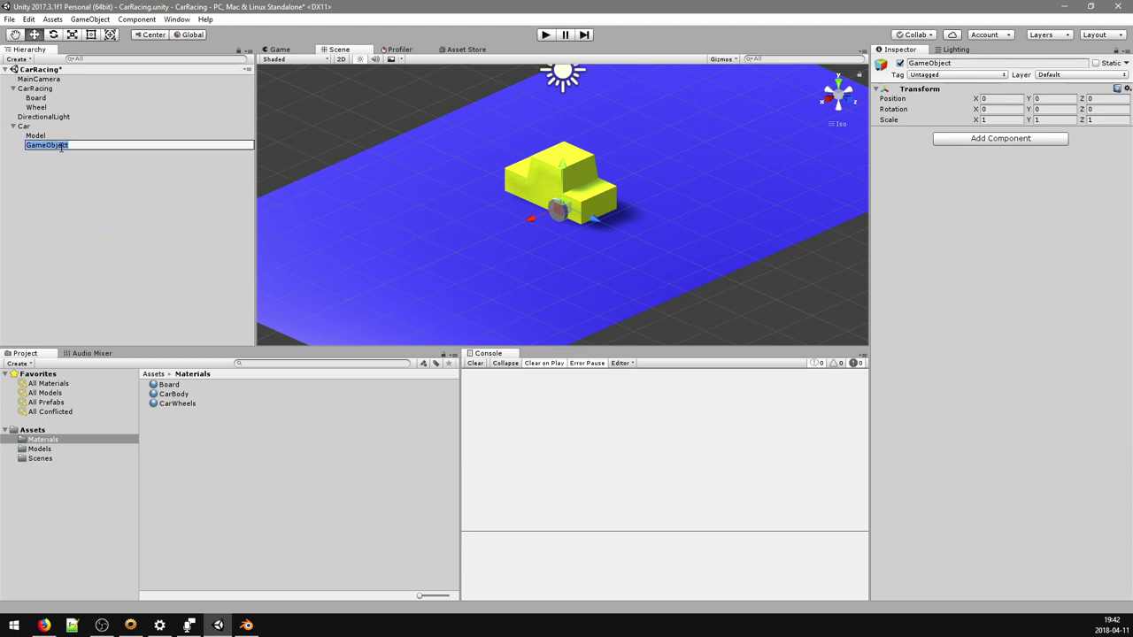
pyautogui.write('WH')
pyautogui.write('eels')
pyautogui.press('Return')
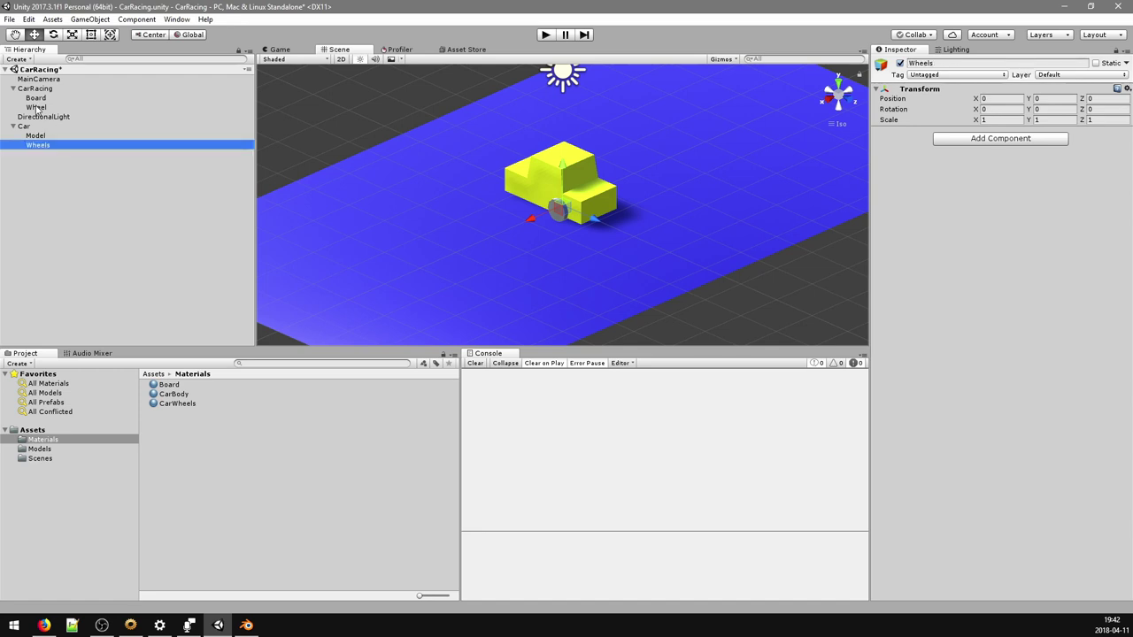
# - Move the Wheel object into the Wheels group and begin renaming it
pyautogui.moveTo(35, 107); pyautogui.dragTo(40, 146)
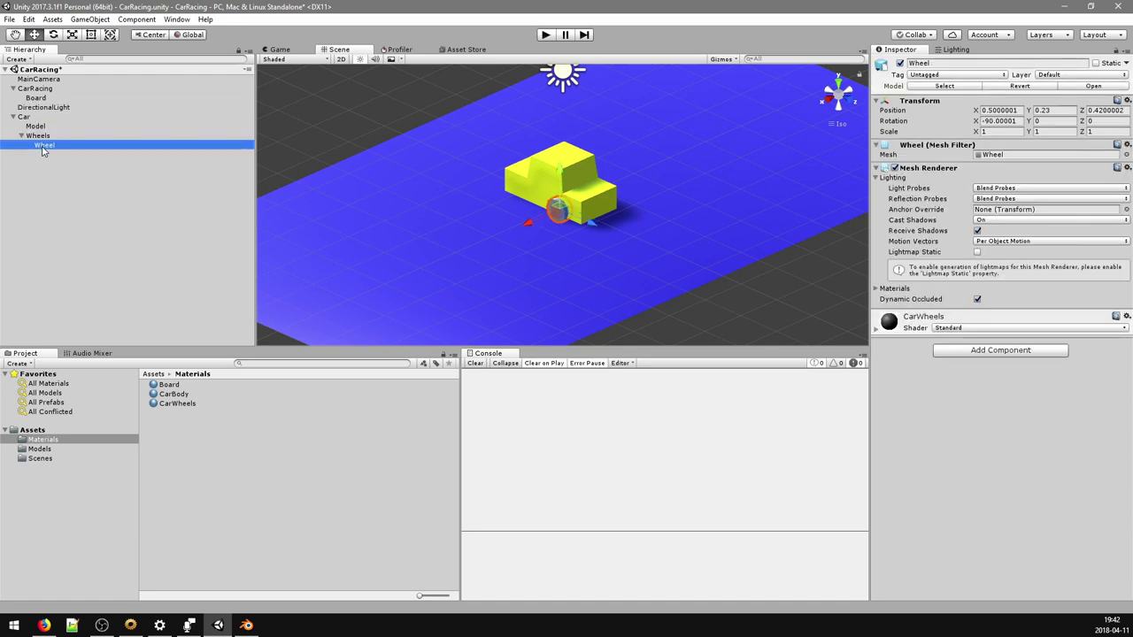
pyautogui.click(42, 147)
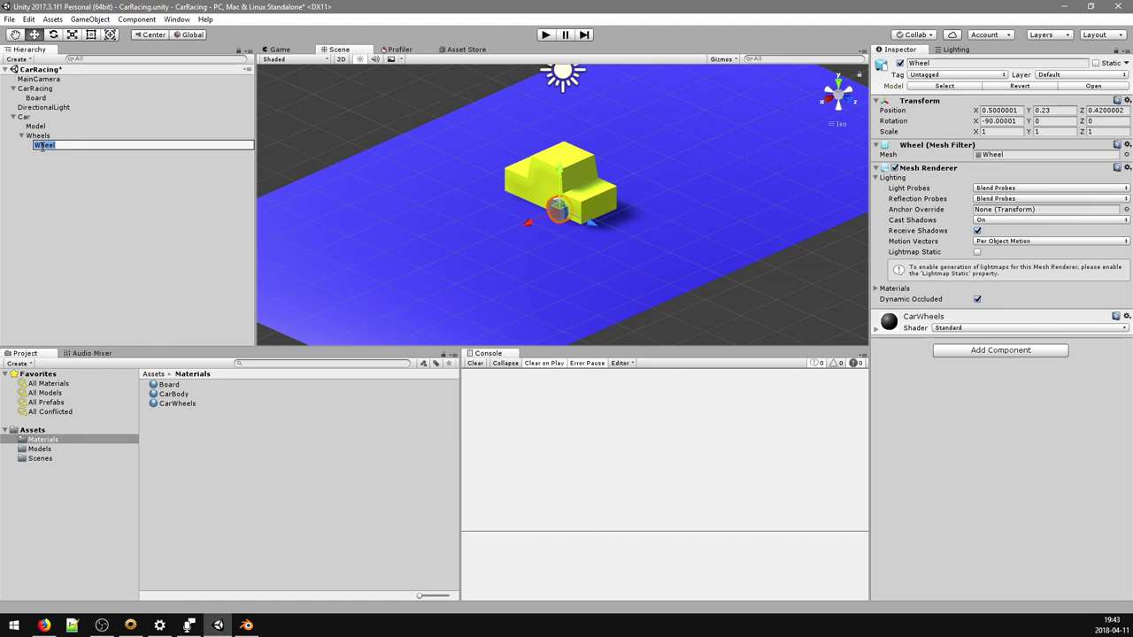
pyautogui.click(59, 190)
pyautogui.click(73, 147)
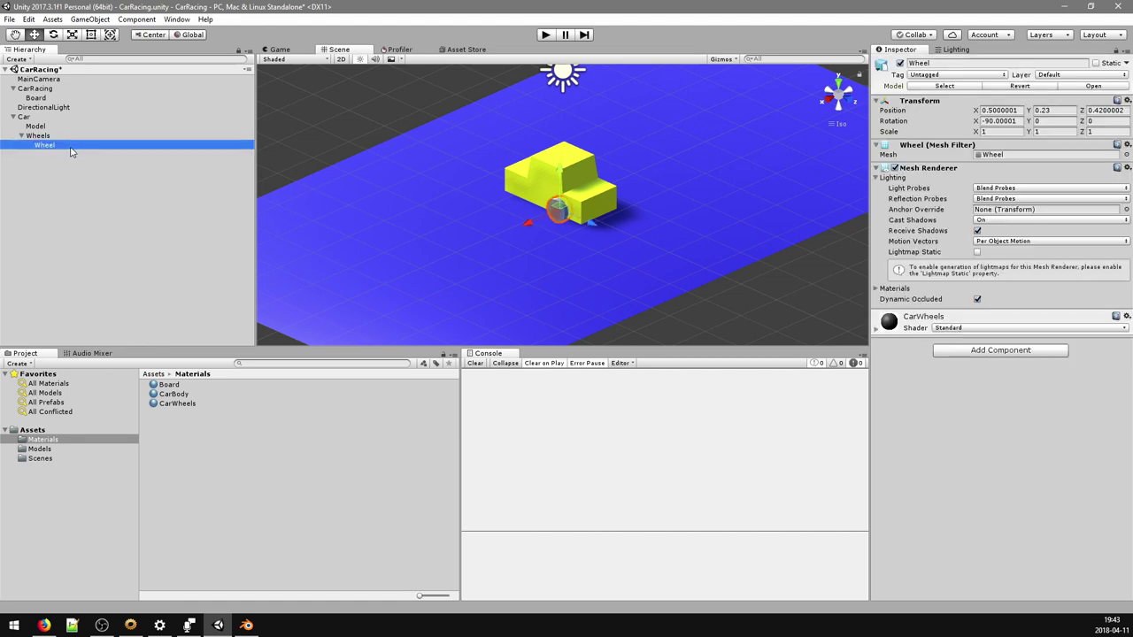
pyautogui.click(73, 147)
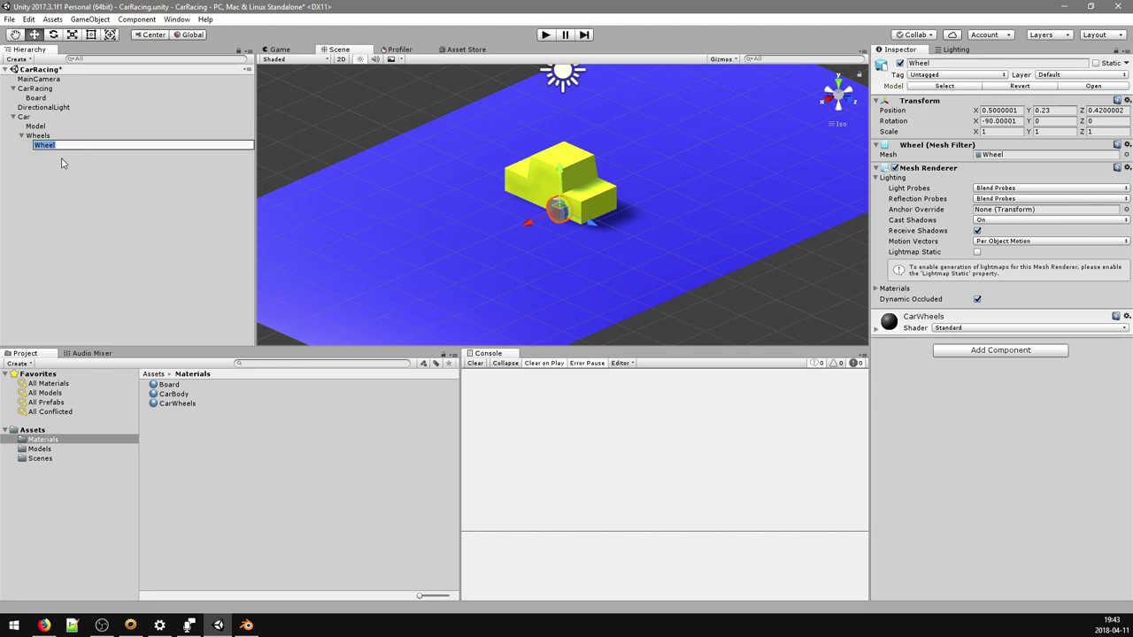
# - Name the wheel 0, duplicate it, and rename the first copy 1
pyautogui.write('0')
pyautogui.press('Return')
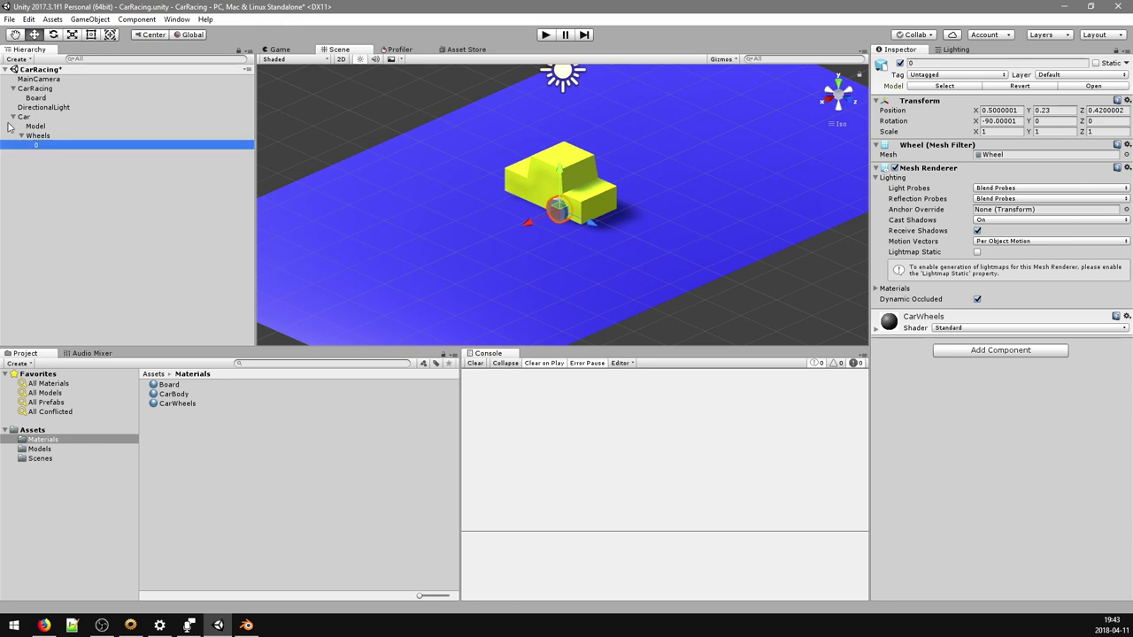
pyautogui.hotkey('ctrl', 'd')
pyautogui.hotkey('ctrl', 'd')
pyautogui.hotkey('ctrl', 'd')
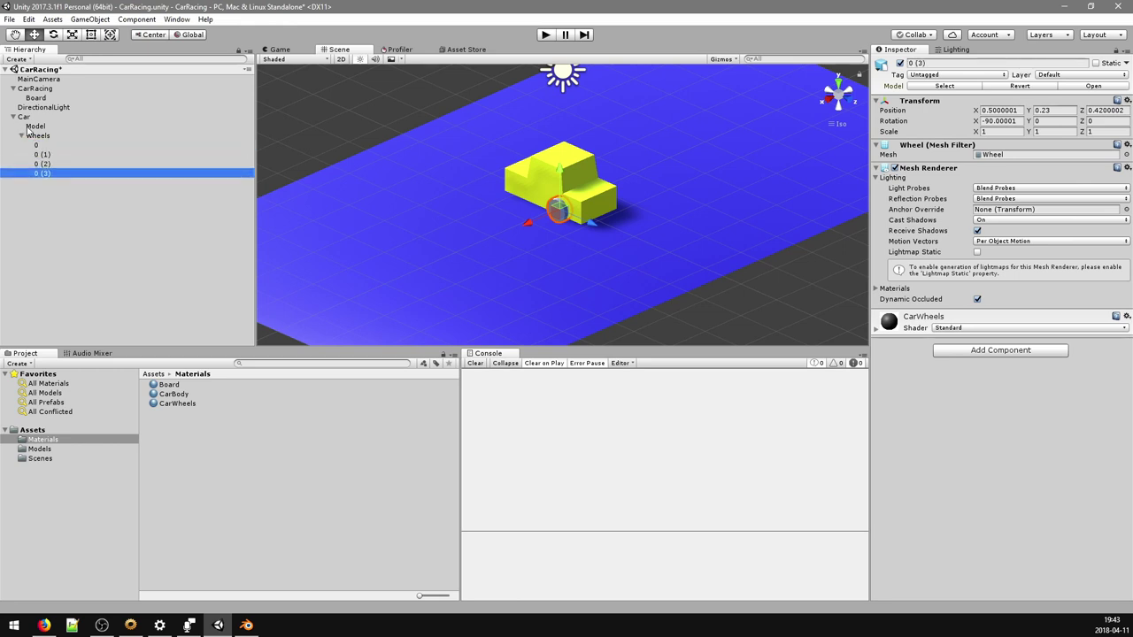
pyautogui.click(43, 155)
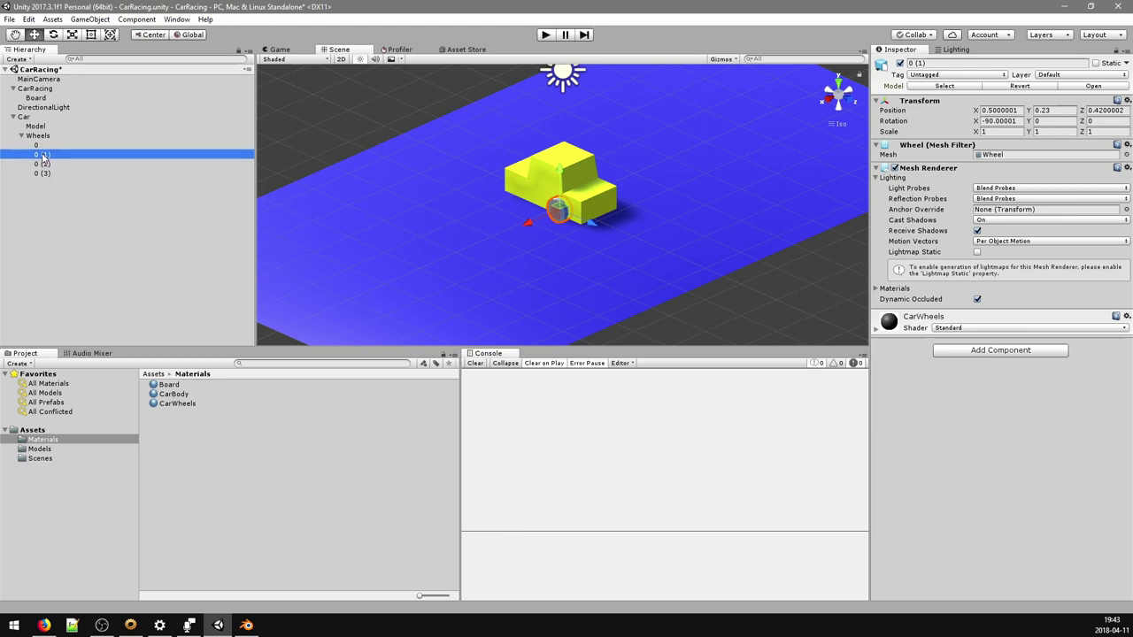
pyautogui.click(42, 156)
pyautogui.write('1')
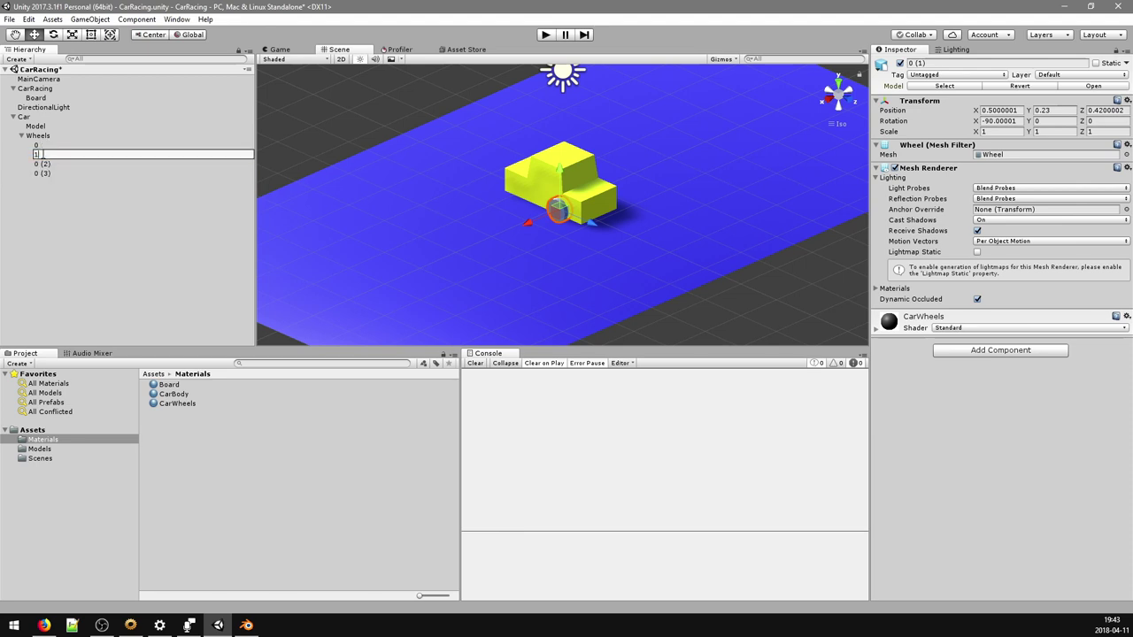
# - Rename the remaining wheel copies to 2 and 3, then select wheel 1
pyautogui.click(42, 164)
pyautogui.press('f')
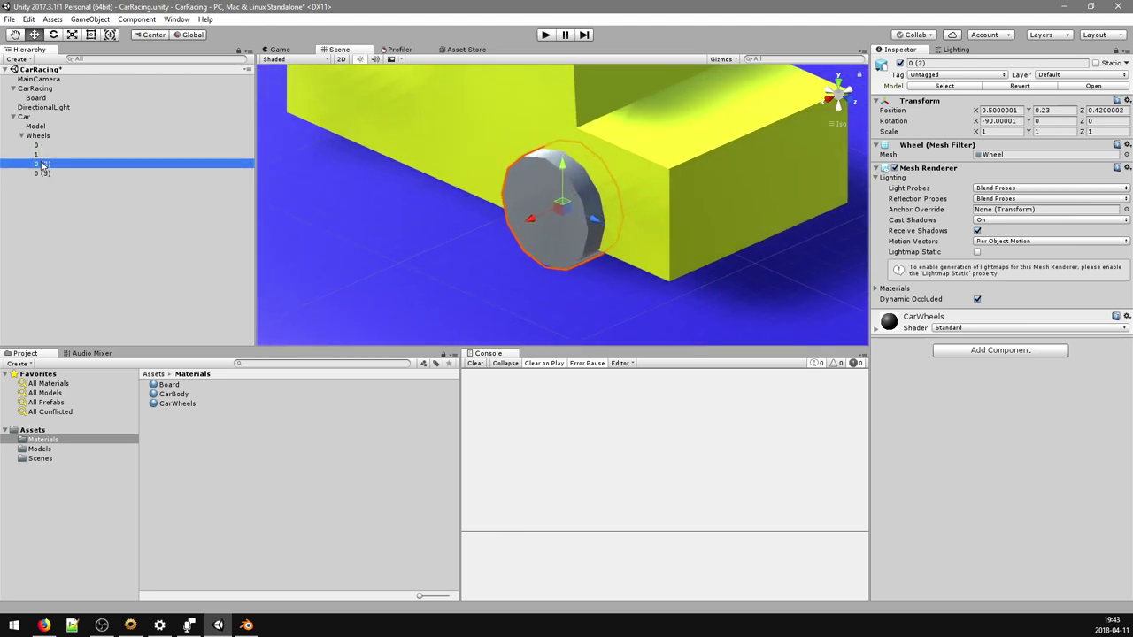
pyautogui.click(42, 165)
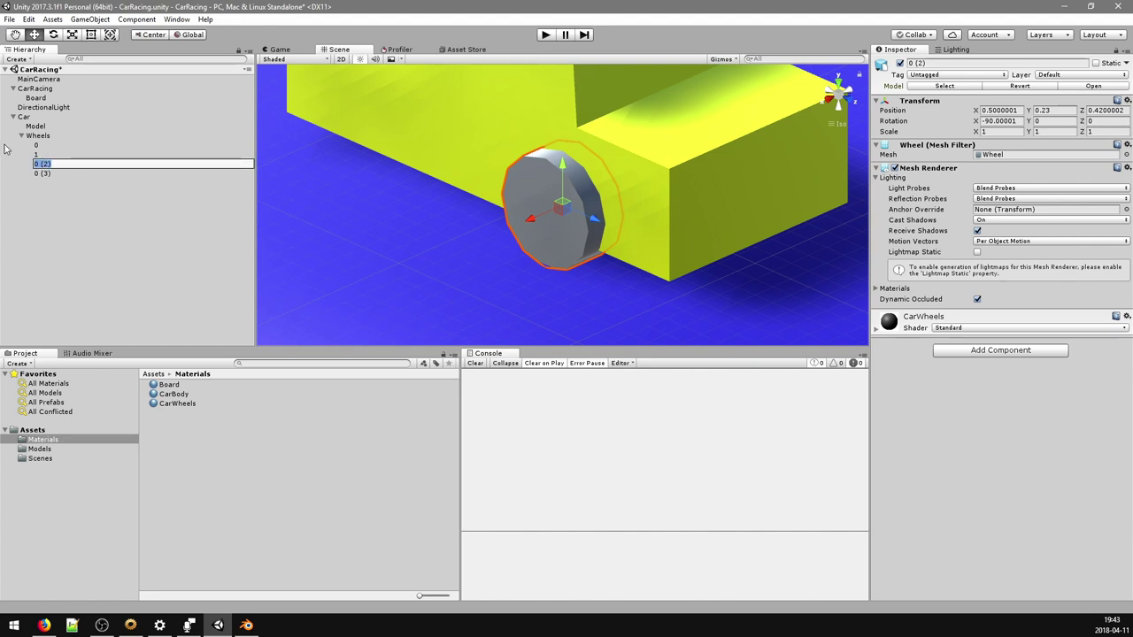
pyautogui.press('BackSpace')
pyautogui.press('BackSpace')
pyautogui.click(48, 174)
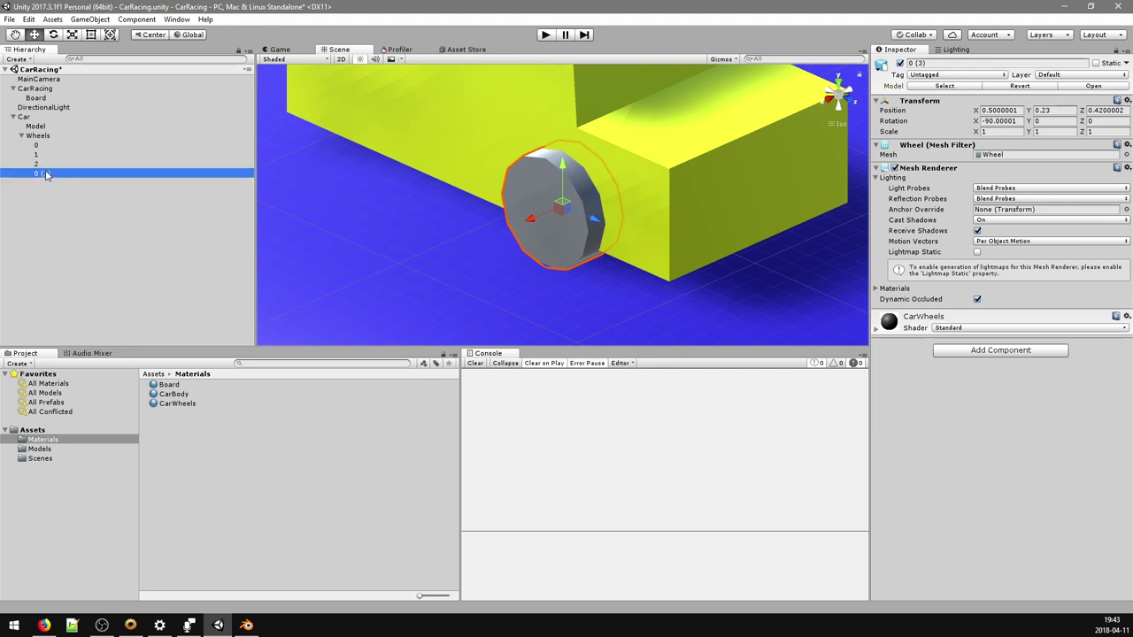
pyautogui.click(48, 174)
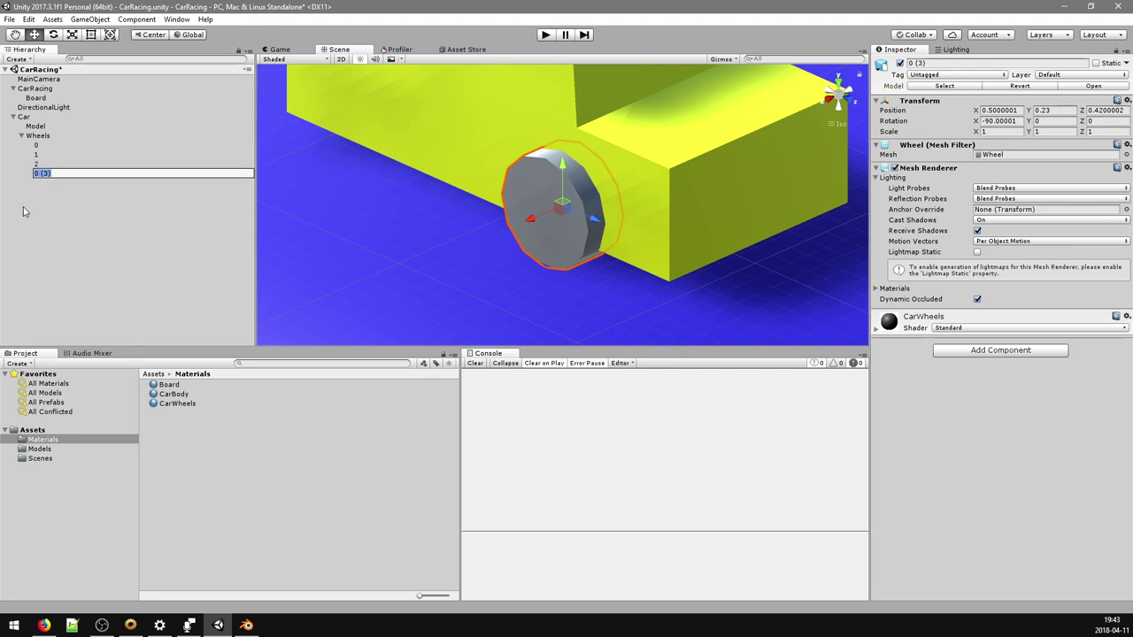
pyautogui.write('3')
pyautogui.press('Return')
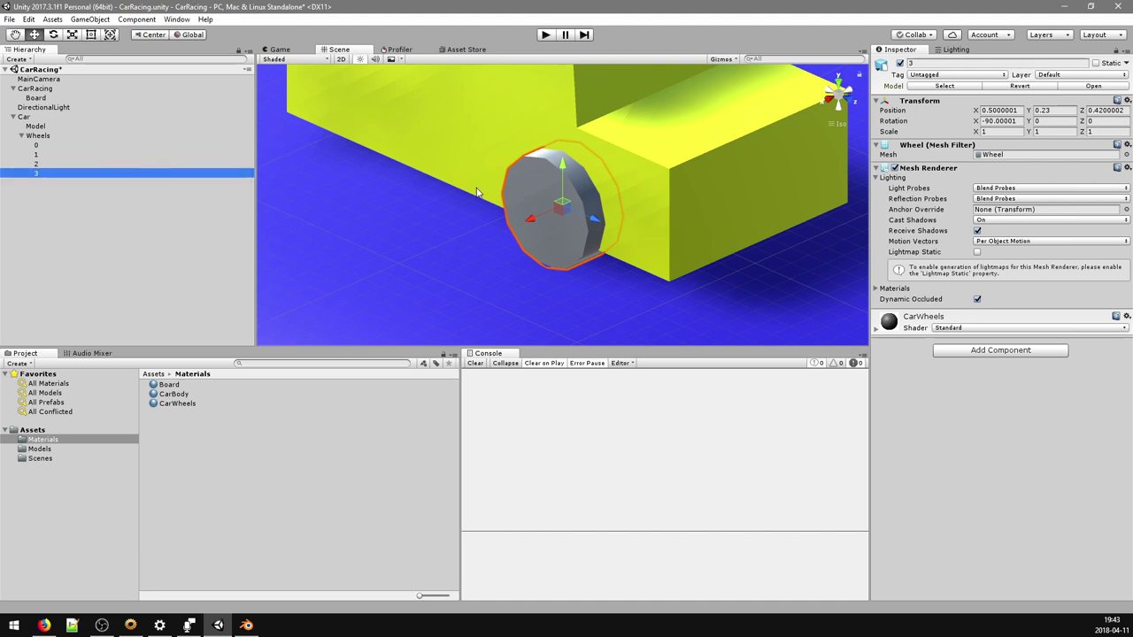
pyautogui.scroll(-1, 516, 194)
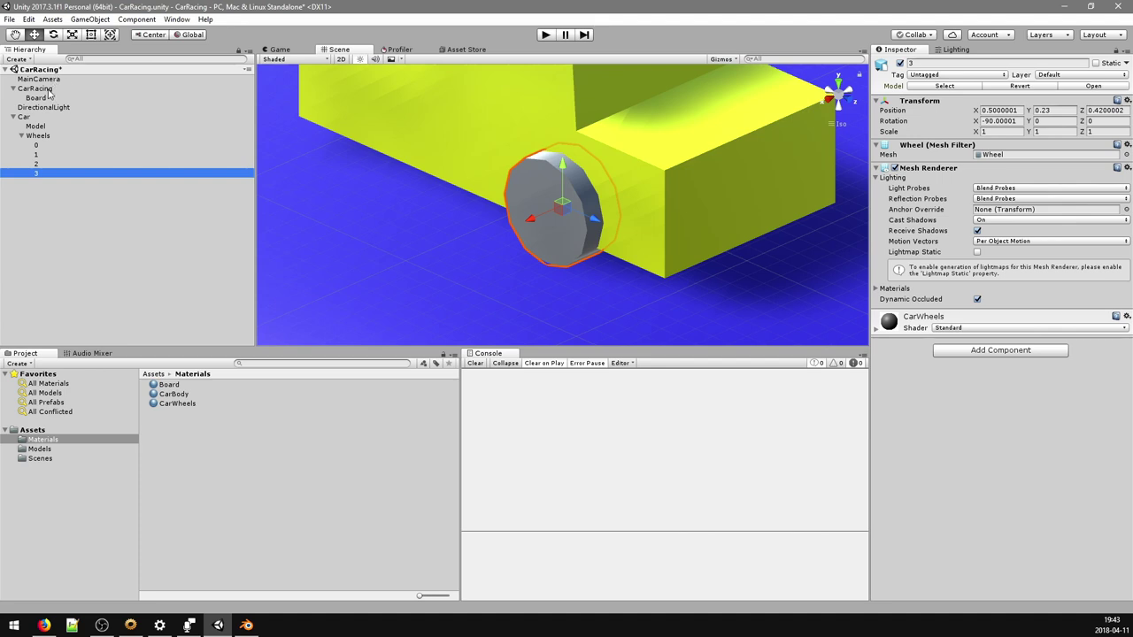
pyautogui.click(37, 155)
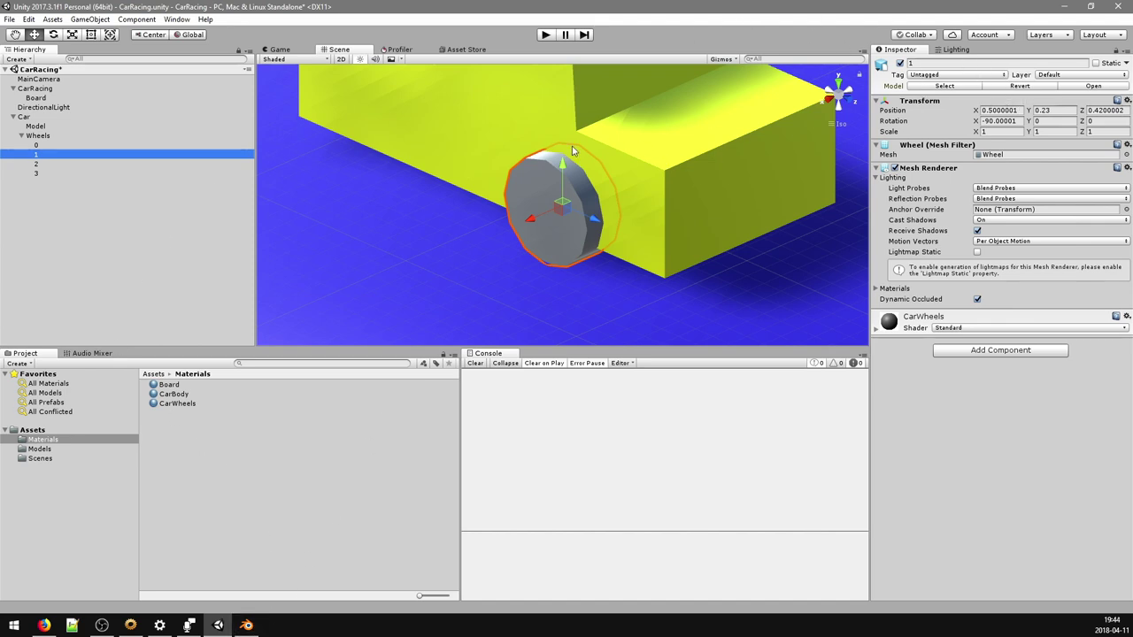
# - Select wheels 0–3 and set position X 0.5, Z 0.42, rotation X -270, scale Y and Z 1
pyautogui.click(92, 145)
pyautogui.keyDown('shift'); pyautogui.click(79, 172); pyautogui.keyUp('shift')
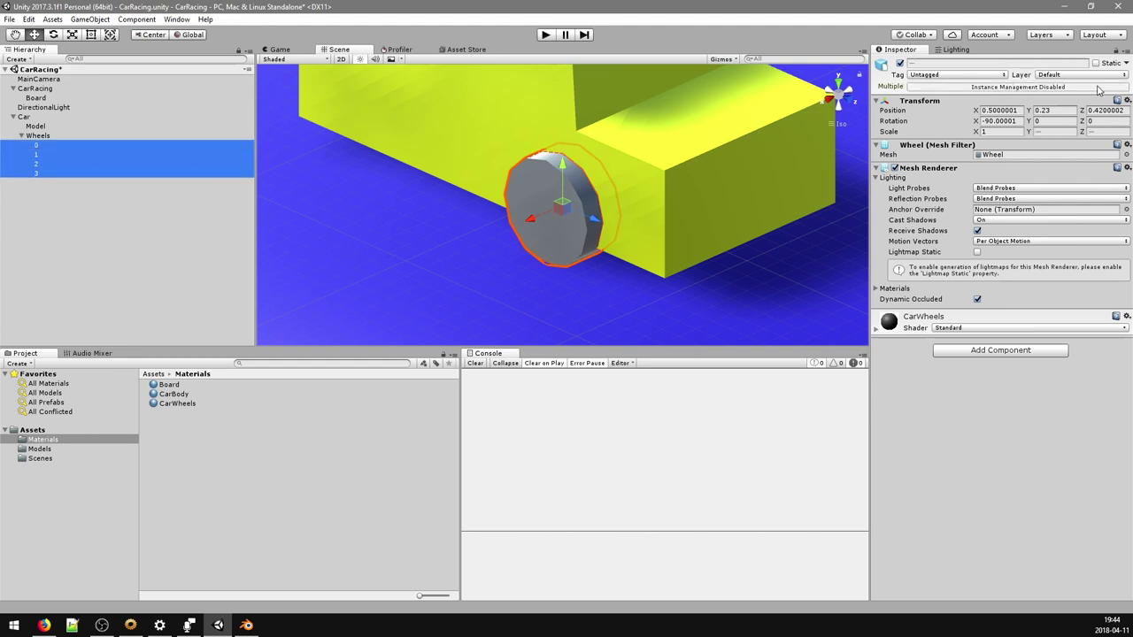
pyautogui.click(1009, 111)
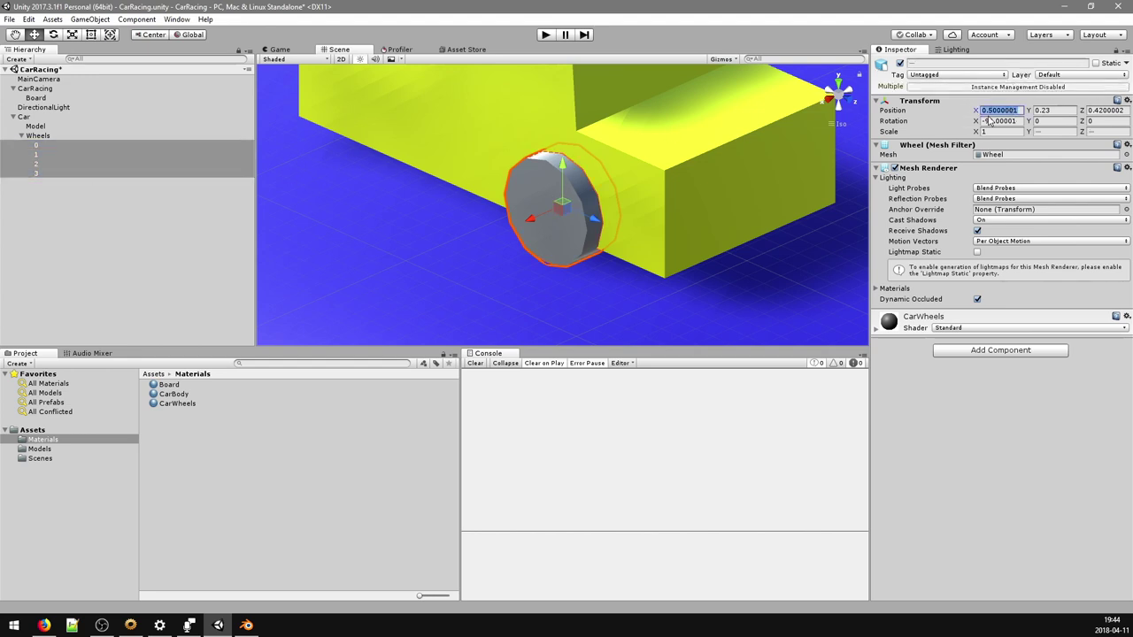
pyautogui.write('0.5')
pyautogui.click(1099, 112)
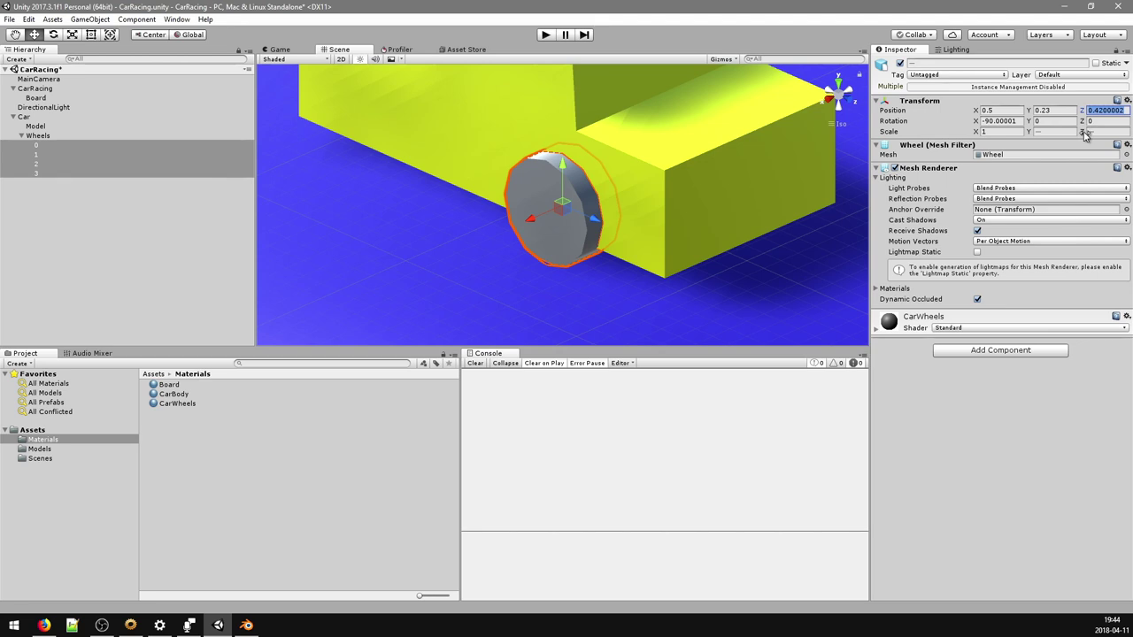
pyautogui.write('0.42')
pyautogui.click(1006, 120)
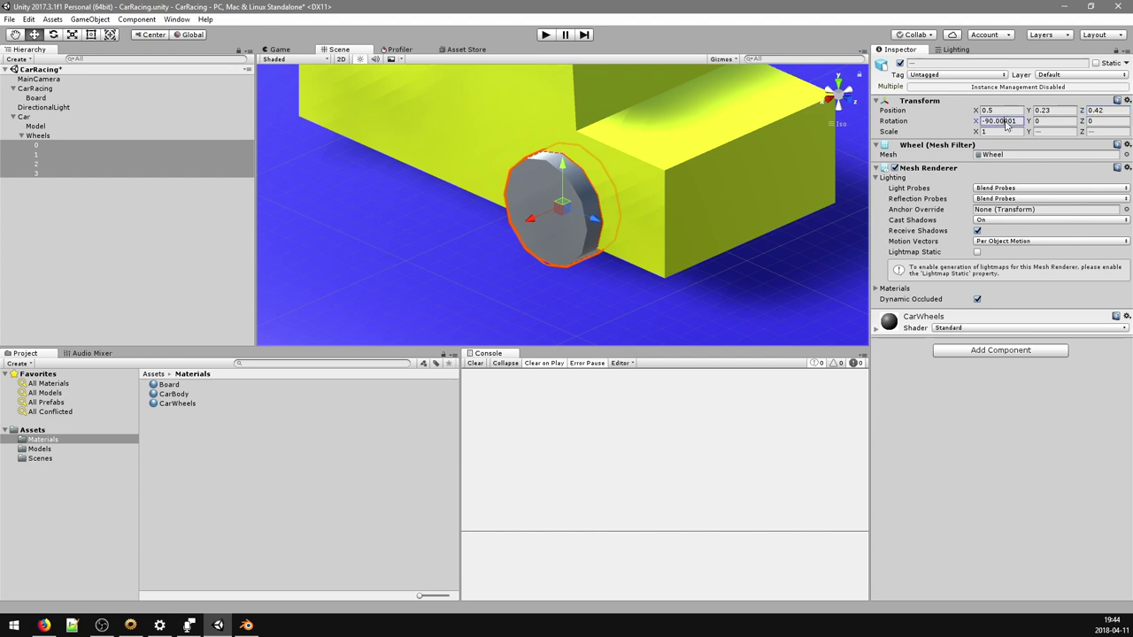
pyautogui.write('-')
pyautogui.write('270')
pyautogui.click(1043, 131)
pyautogui.write('1')
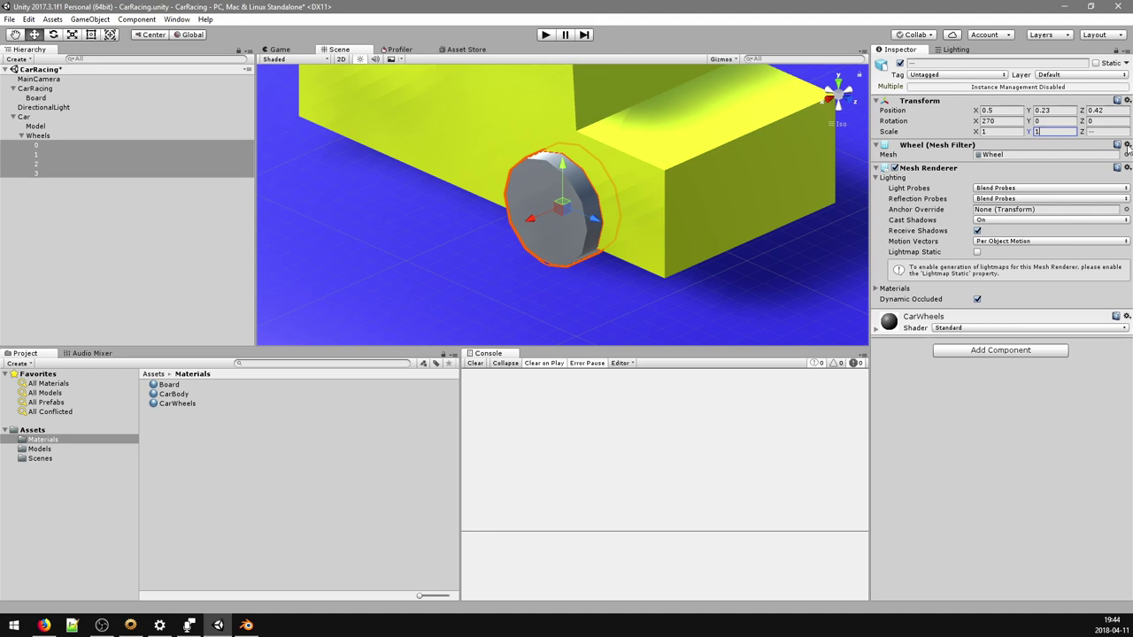
pyautogui.click(1118, 132)
pyautogui.click(113, 157)
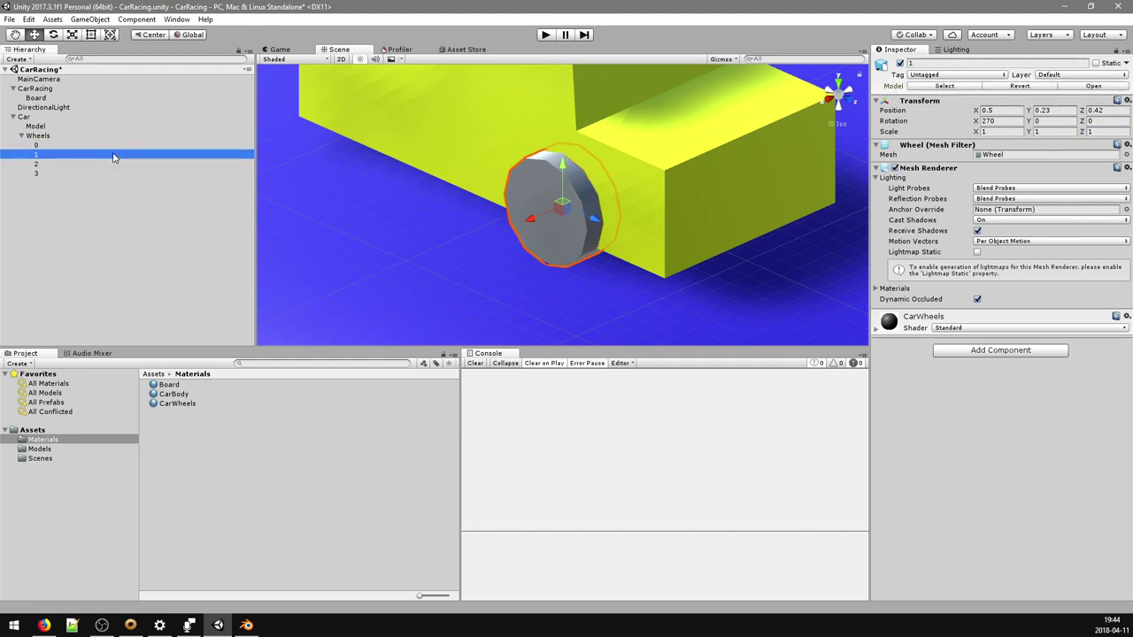
pyautogui.click(593, 226)
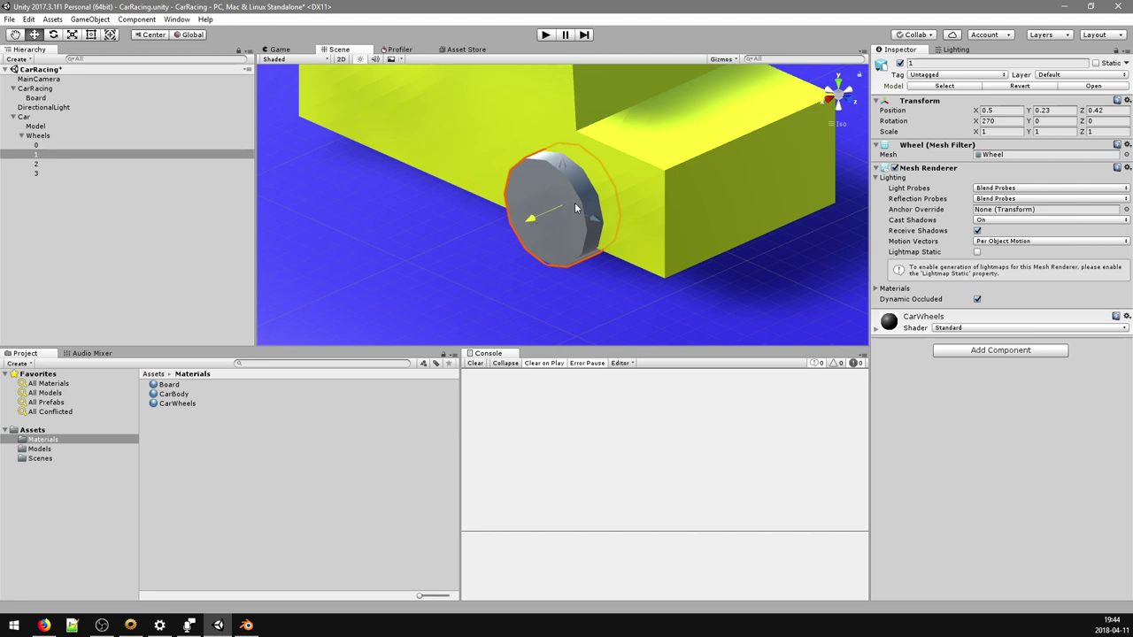
pyautogui.hotkey('ctrl', 'z')
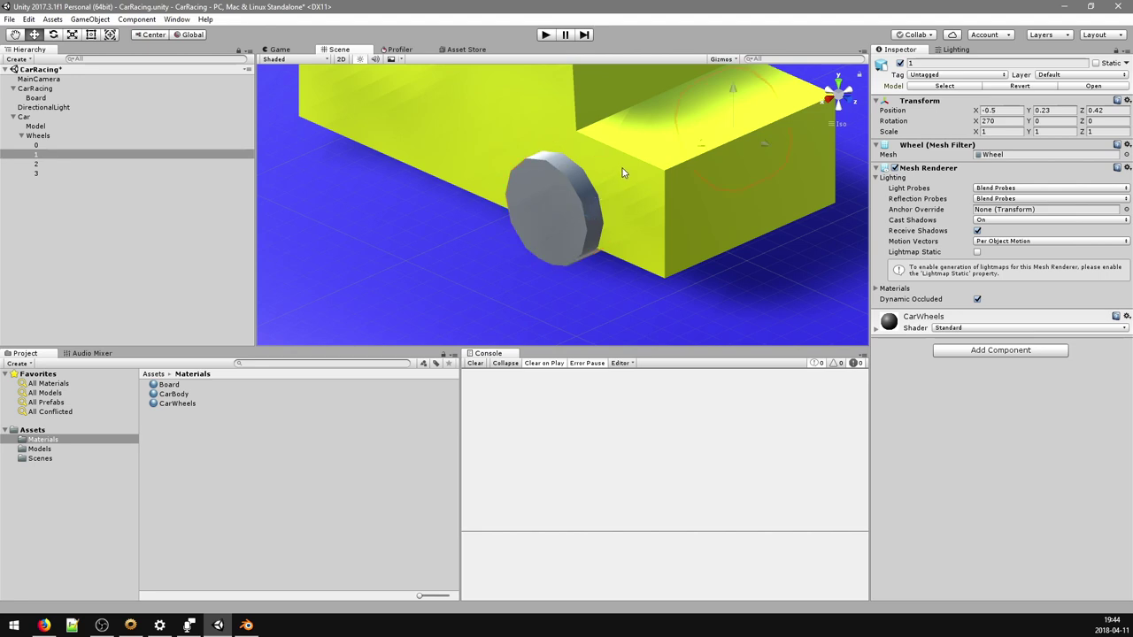
pyautogui.moveTo(622, 173); pyautogui.dragTo(590, 197, button='middle')
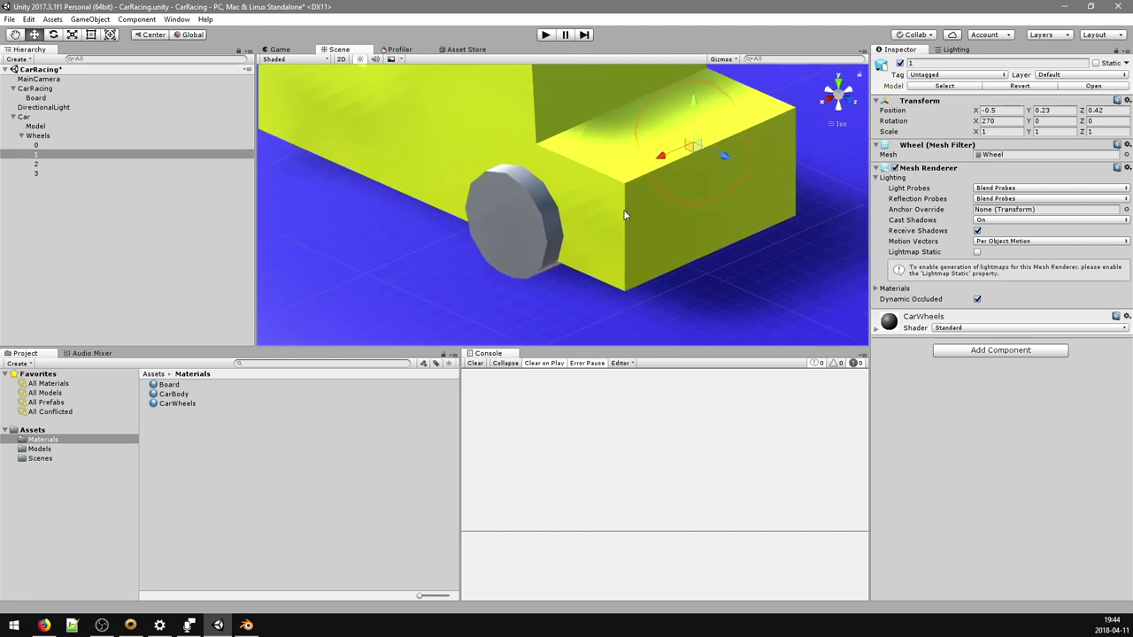
pyautogui.keyDown('alt'); pyautogui.moveTo(663, 235); pyautogui.dragTo(617, 238); pyautogui.keyUp('alt')
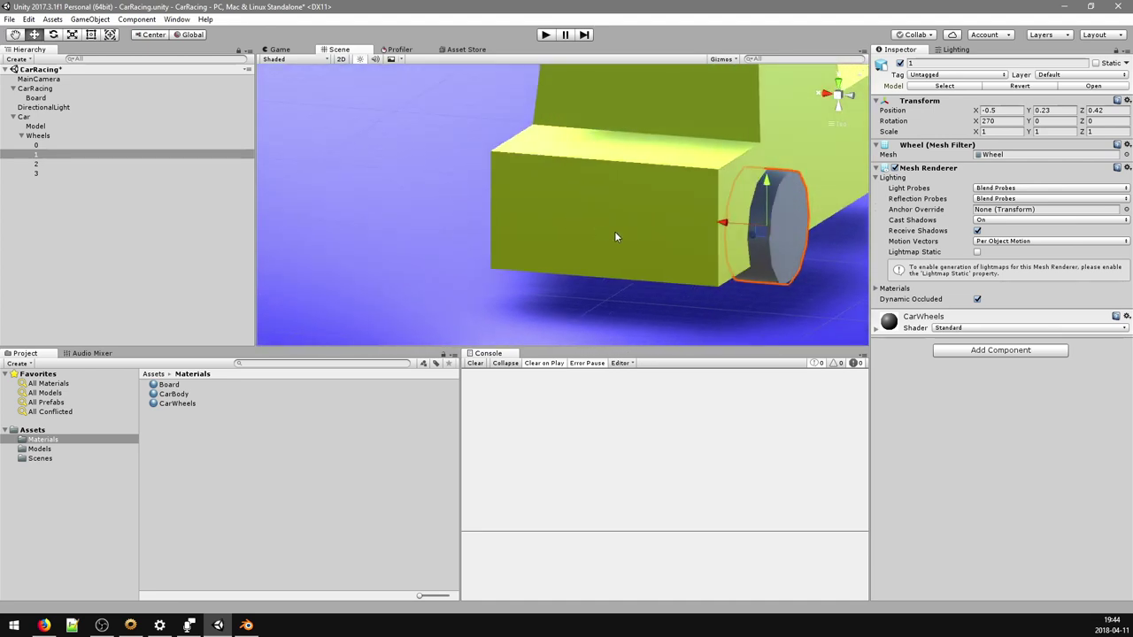
pyautogui.moveTo(664, 233); pyautogui.dragTo(560, 254, button='middle')
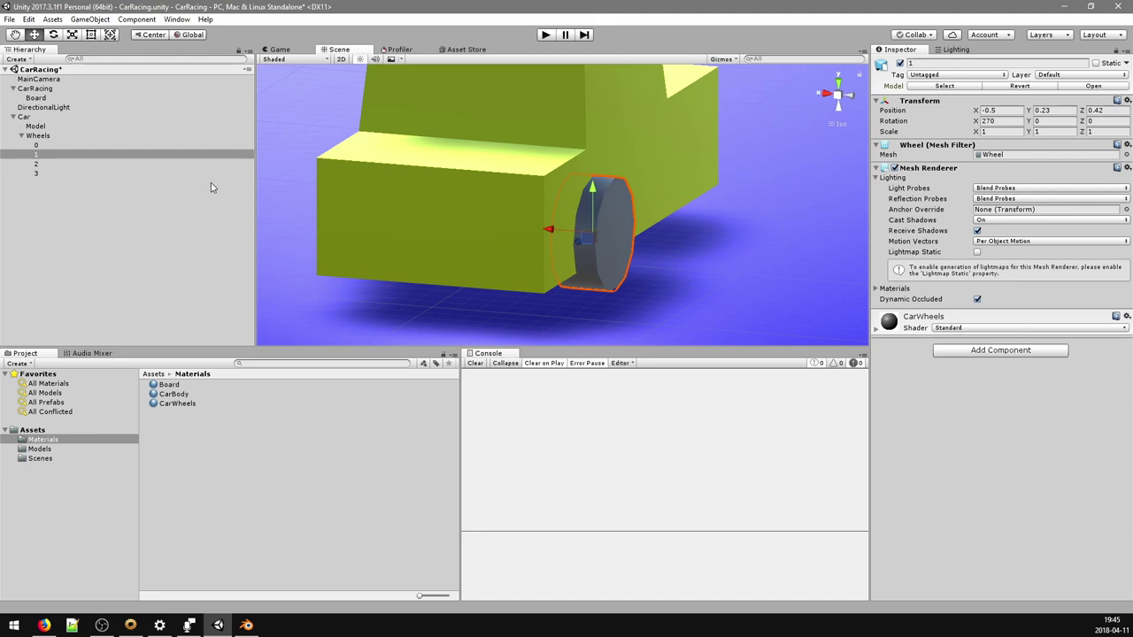
pyautogui.click(191, 165)
pyautogui.press('f')
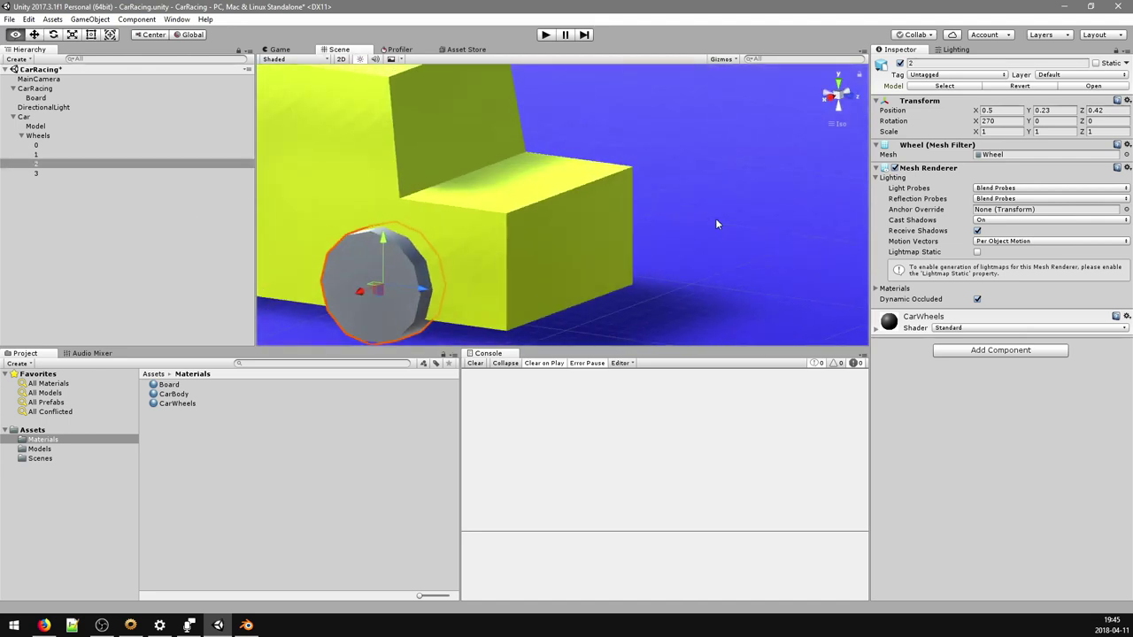
pyautogui.moveTo(336, 177); pyautogui.dragTo(428, 169, button='middle')
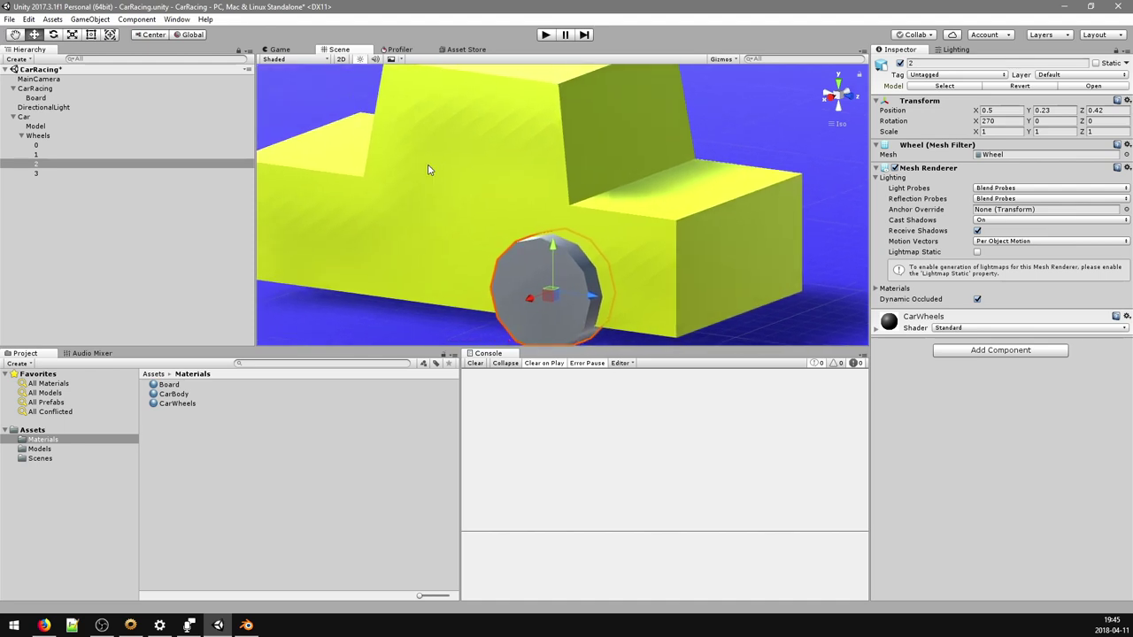
pyautogui.scroll(-6, 428, 169)
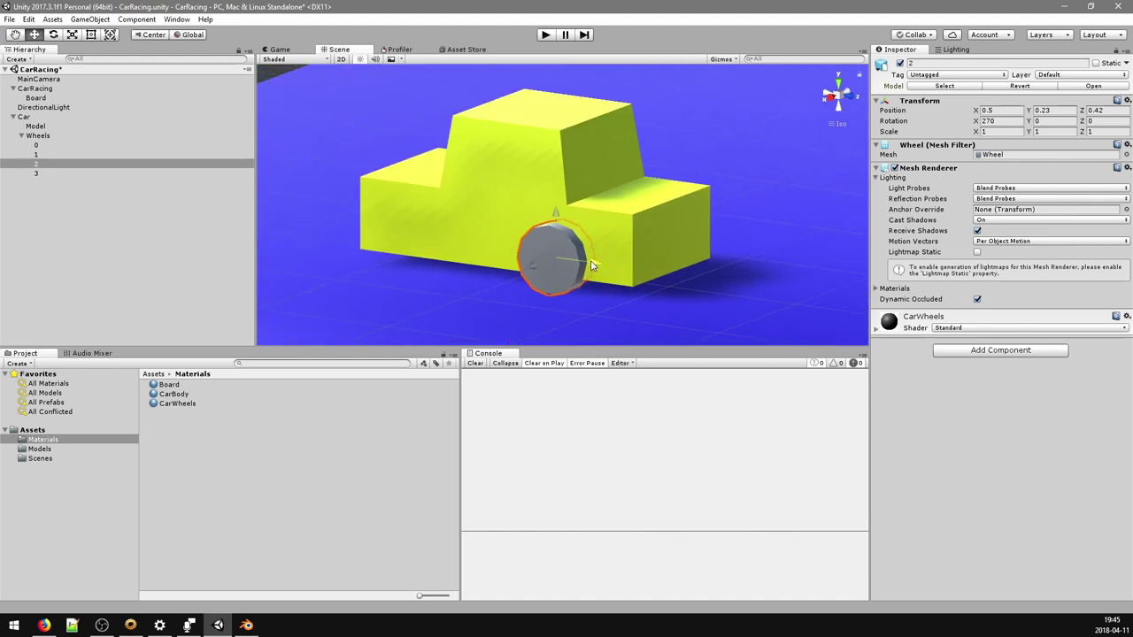
pyautogui.moveTo(592, 265); pyautogui.dragTo(591, 265)
pyautogui.keyDown('ctrl'); pyautogui.moveTo(549, 256); pyautogui.dragTo(465, 261); pyautogui.keyUp('ctrl')
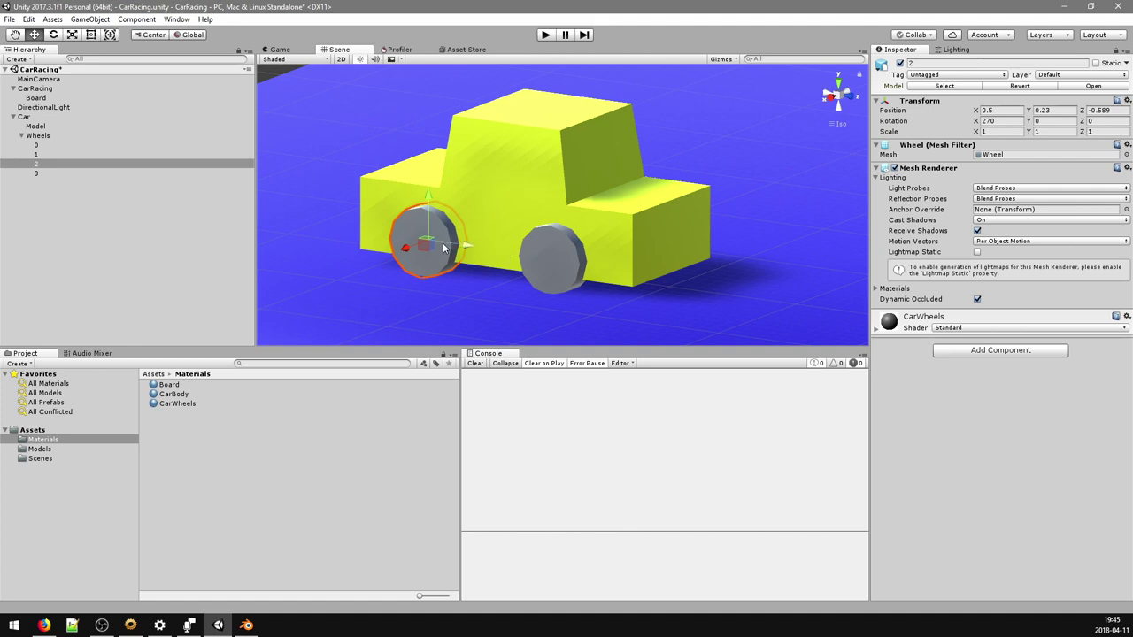
pyautogui.click(147, 173)
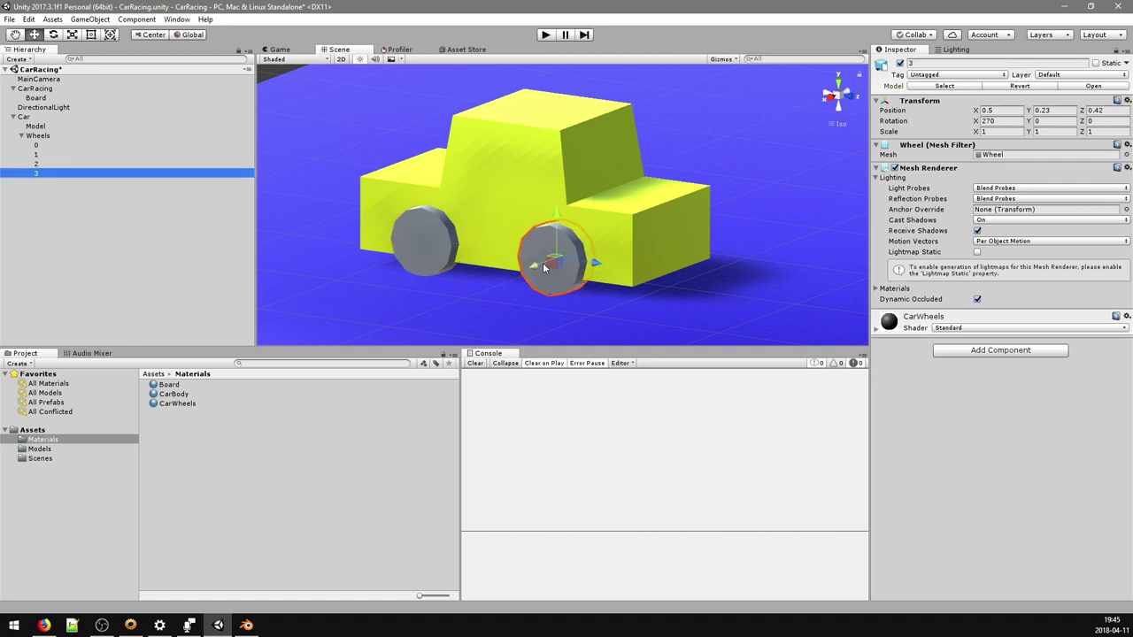
pyautogui.moveTo(542, 267); pyautogui.dragTo(618, 223)
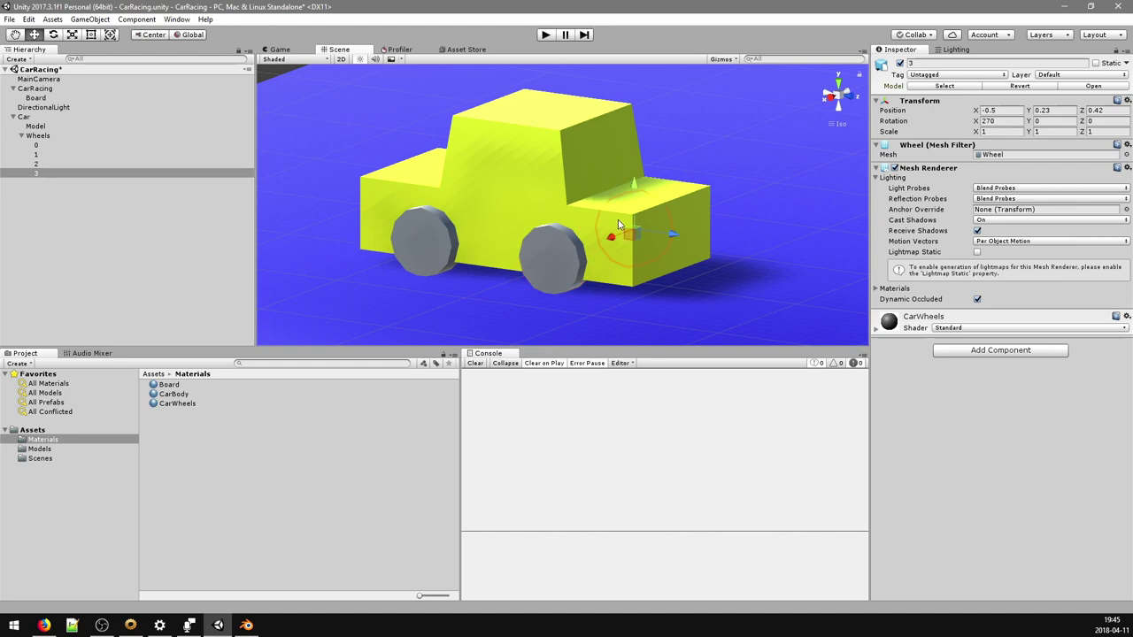
pyautogui.moveTo(618, 223)
pyautogui.mouseDown(button='middle')
pyautogui.moveTo(653, 221)
pyautogui.moveTo(601, 231)
pyautogui.mouseUp(button='middle')
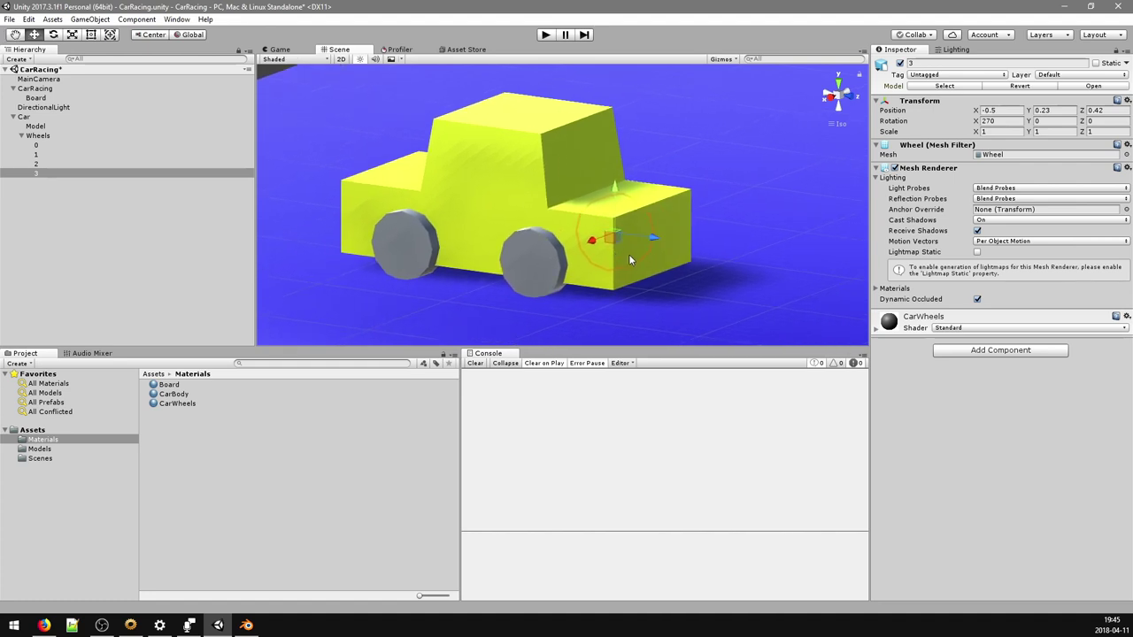
pyautogui.moveTo(628, 254)
pyautogui.keyDown('alt'); pyautogui.mouseDown()
pyautogui.moveTo(368, 226)
pyautogui.moveTo(617, 254)
pyautogui.moveTo(636, 236)
pyautogui.mouseUp(); pyautogui.keyUp('alt')
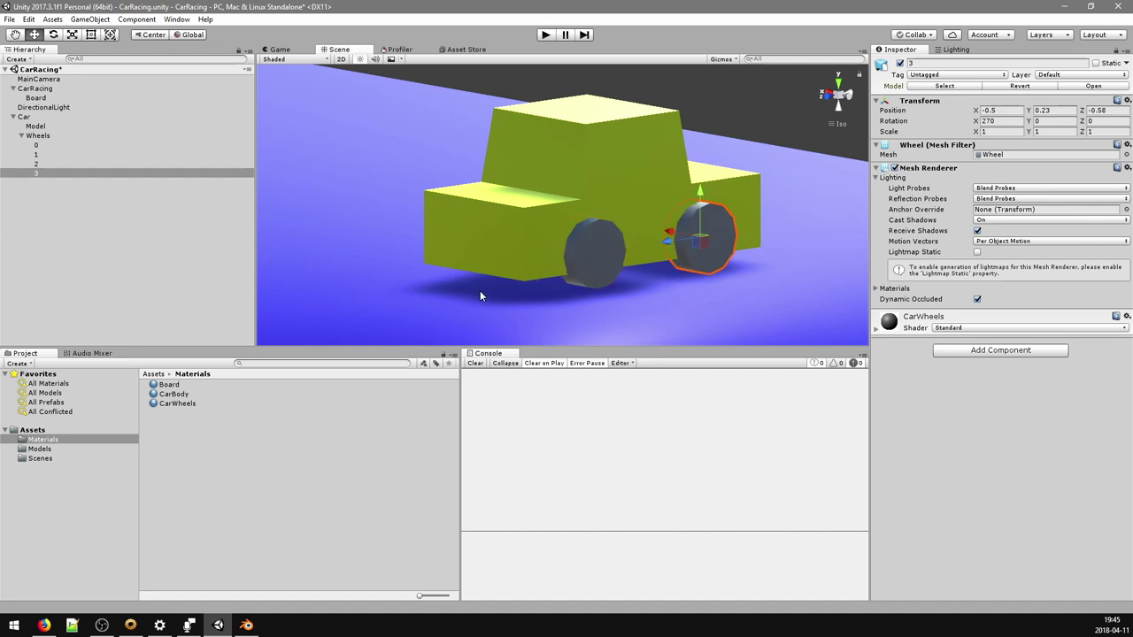
pyautogui.scroll(-5, 619, 259)
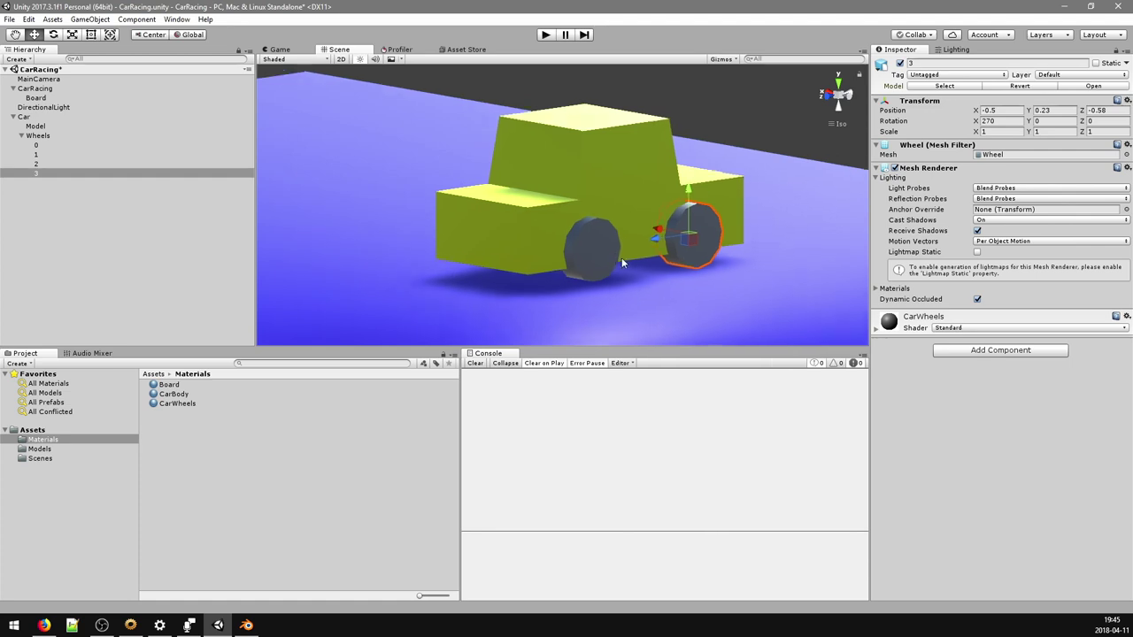
pyautogui.scroll(-3, 623, 249)
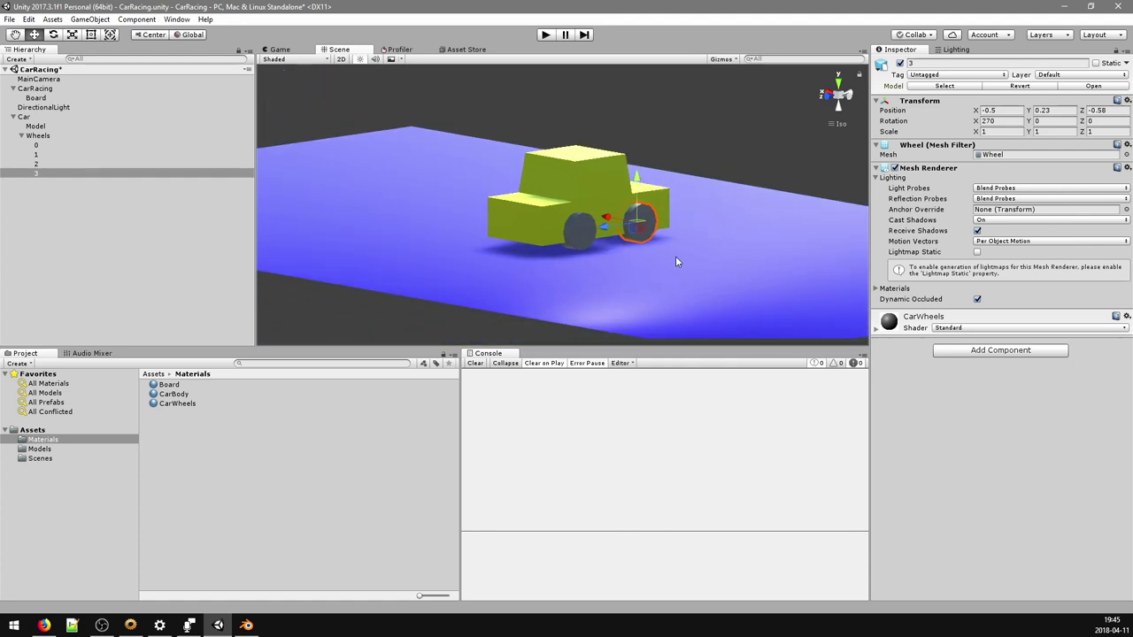
pyautogui.keyDown('alt'); pyautogui.moveTo(675, 262); pyautogui.dragTo(429, 203); pyautogui.keyUp('alt')
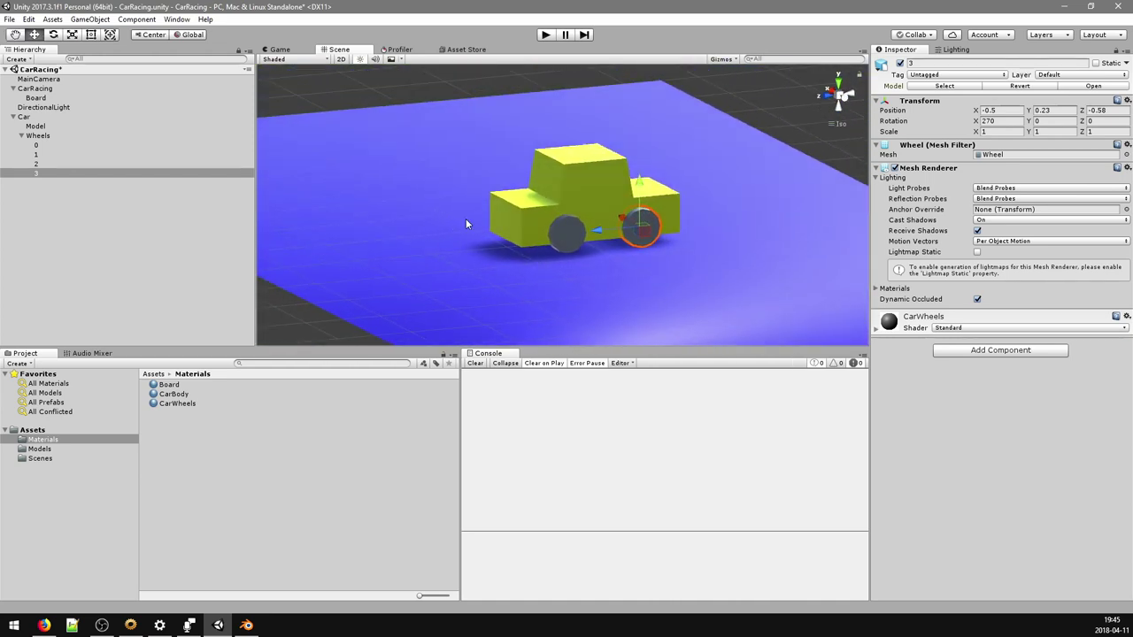
pyautogui.scroll(-10, 466, 224)
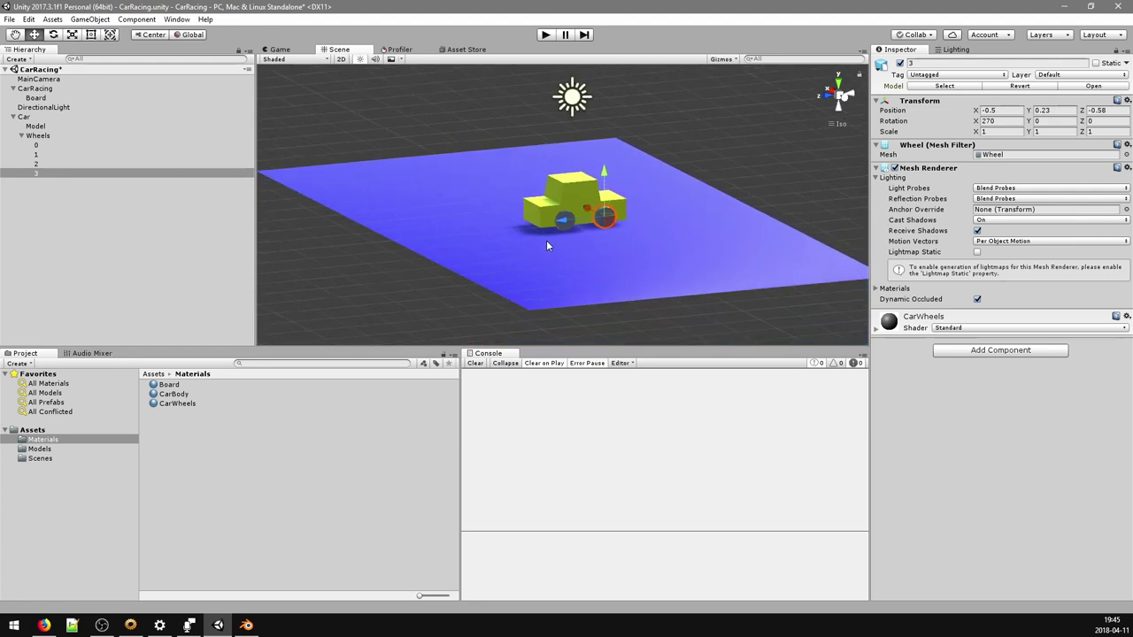
pyautogui.scroll(-1, 546, 246)
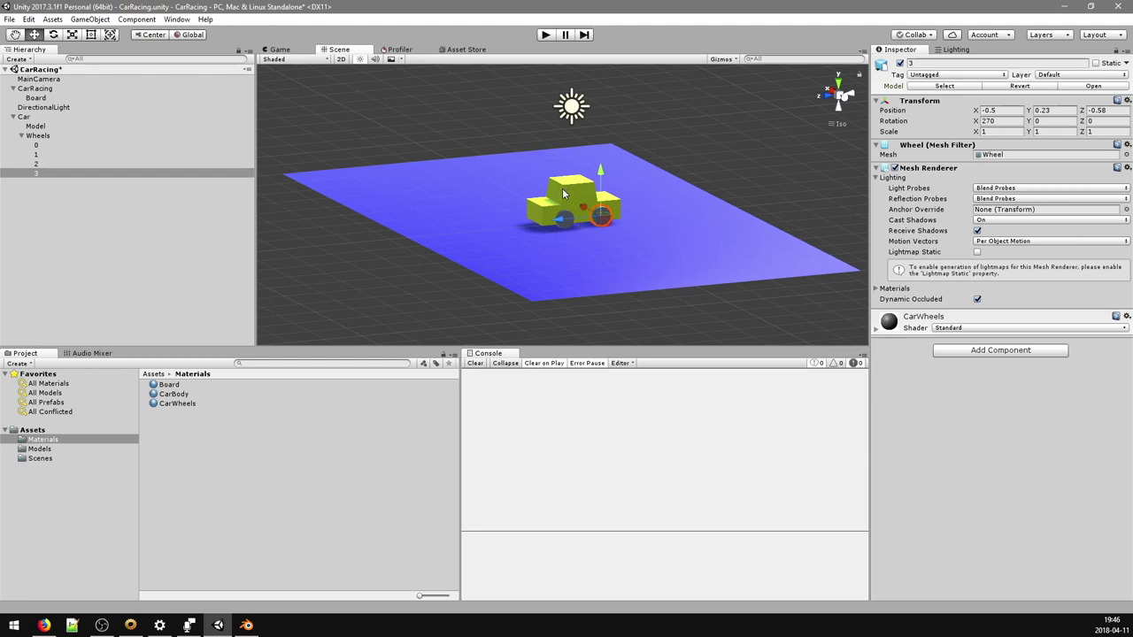
pyautogui.moveTo(558, 191); pyautogui.dragTo(558, 240, button='middle')
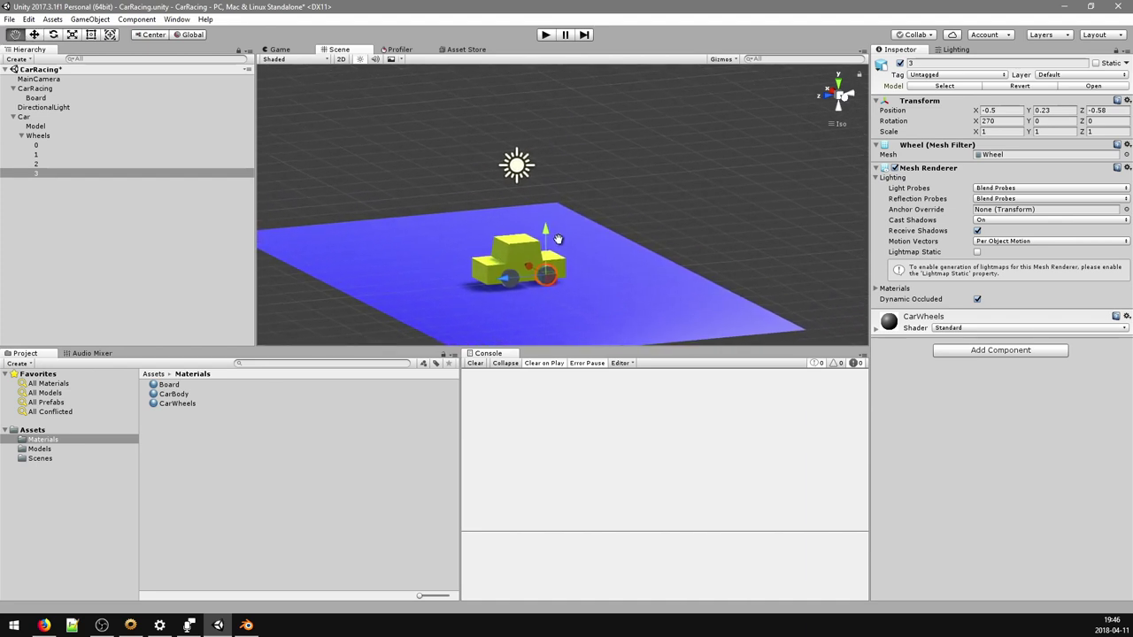
pyautogui.keyDown('alt'); pyautogui.moveTo(558, 239); pyautogui.dragTo(678, 278); pyautogui.keyUp('alt')
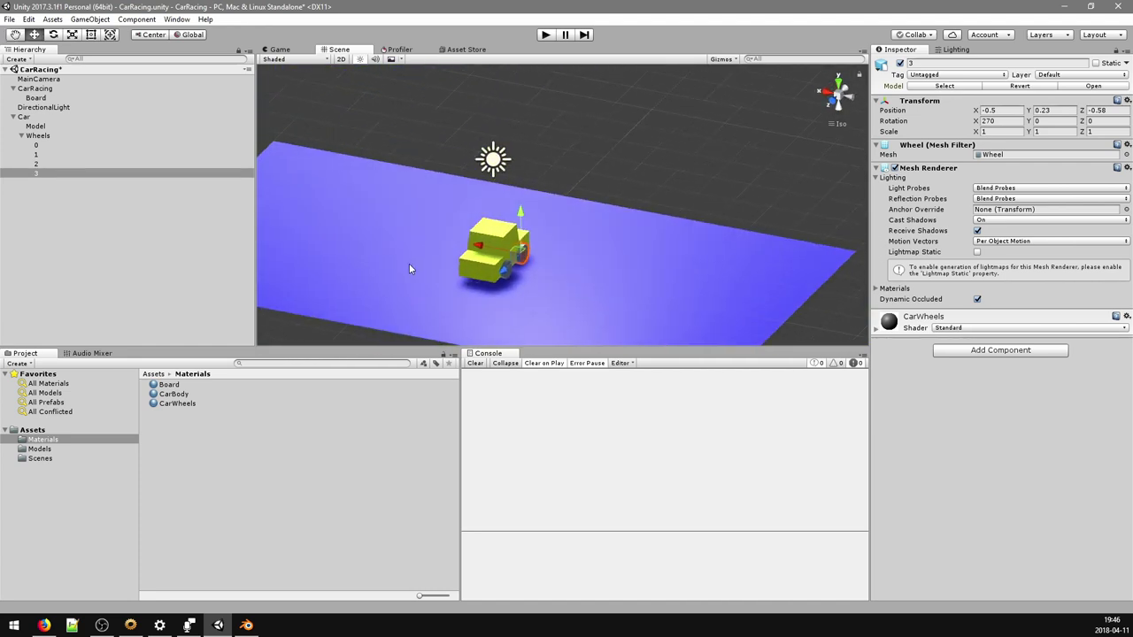
# - In the Game view, select the Car object and set its X, Y and Z scale to 0.2
pyautogui.click(280, 49)
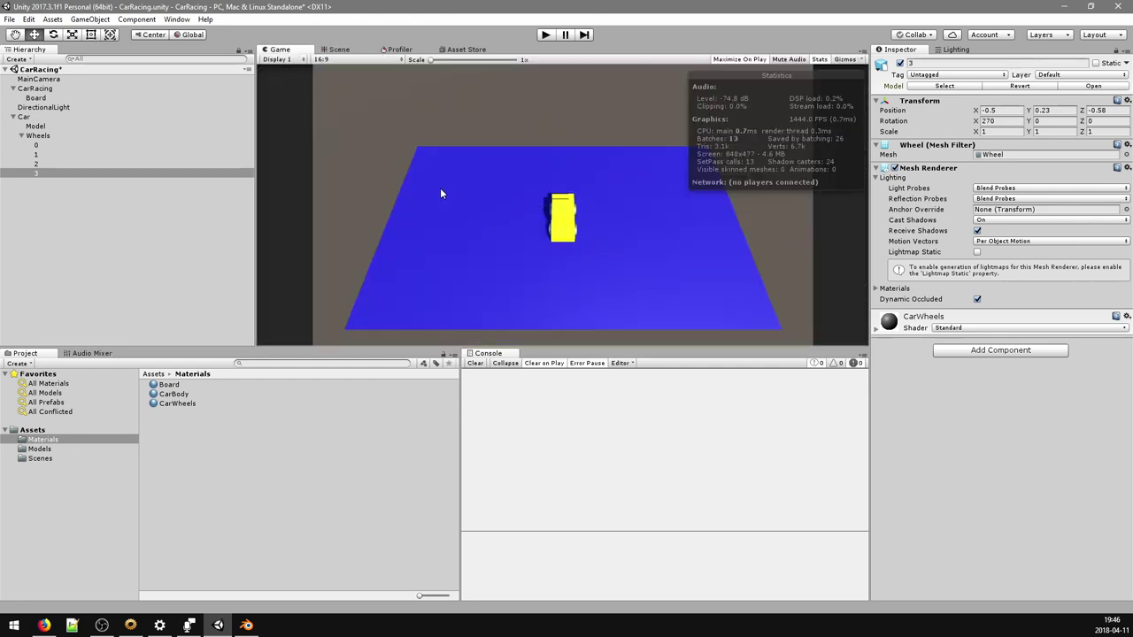
pyautogui.click(23, 118)
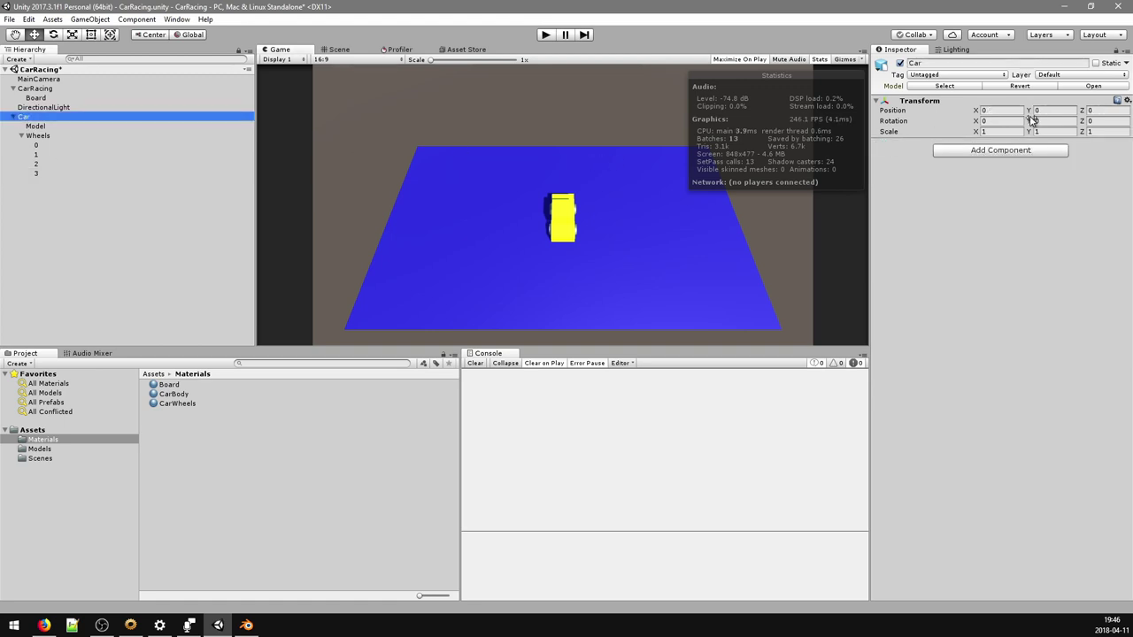
pyautogui.click(1003, 133)
pyautogui.write('0.2')
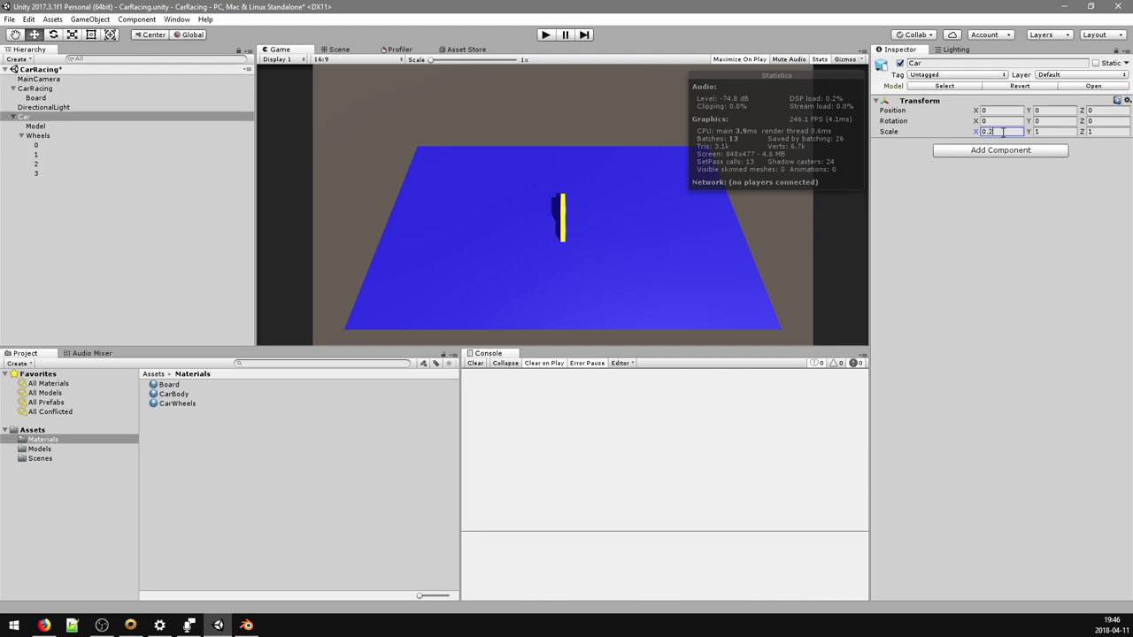
pyautogui.click(1034, 132)
pyautogui.write('0.2')
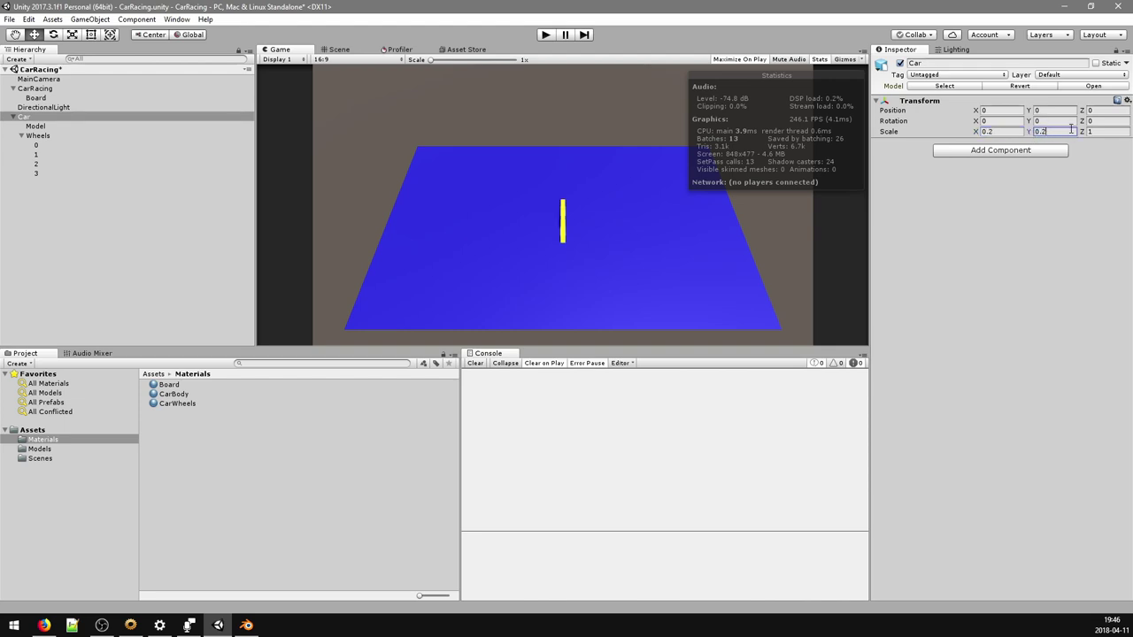
pyautogui.press('Return')
pyautogui.click(1101, 131)
pyautogui.write('0.2')
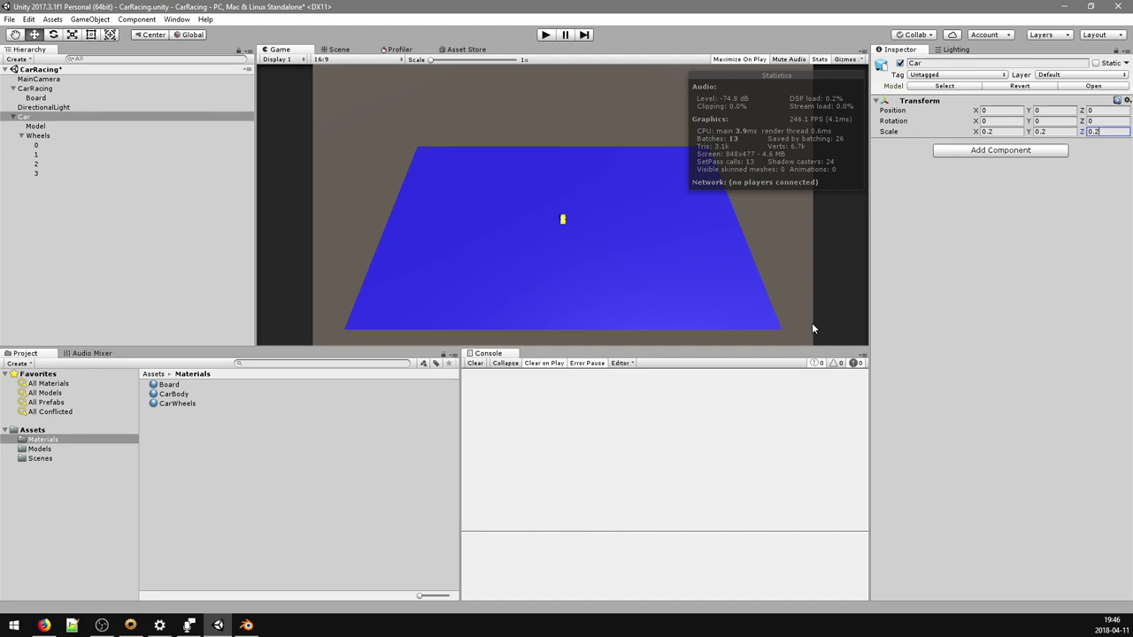
pyautogui.press('Return')
# - In Blender, leave Edit Mode on the wheel and restore the car and wheel scene layer
pyautogui.click(247, 625)
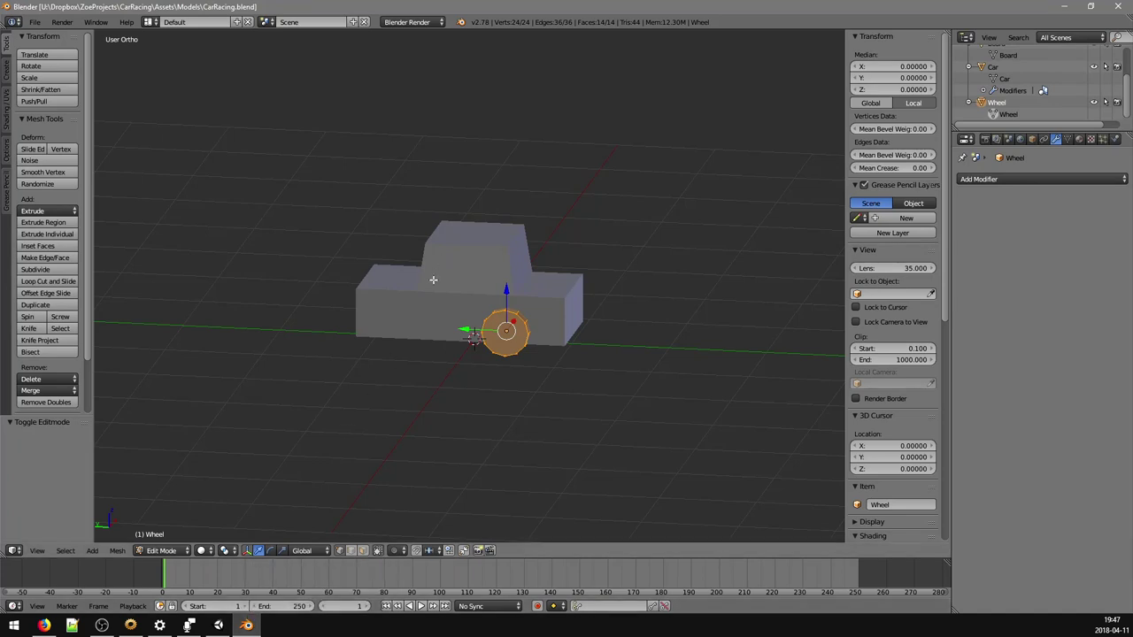
pyautogui.press('Tab')
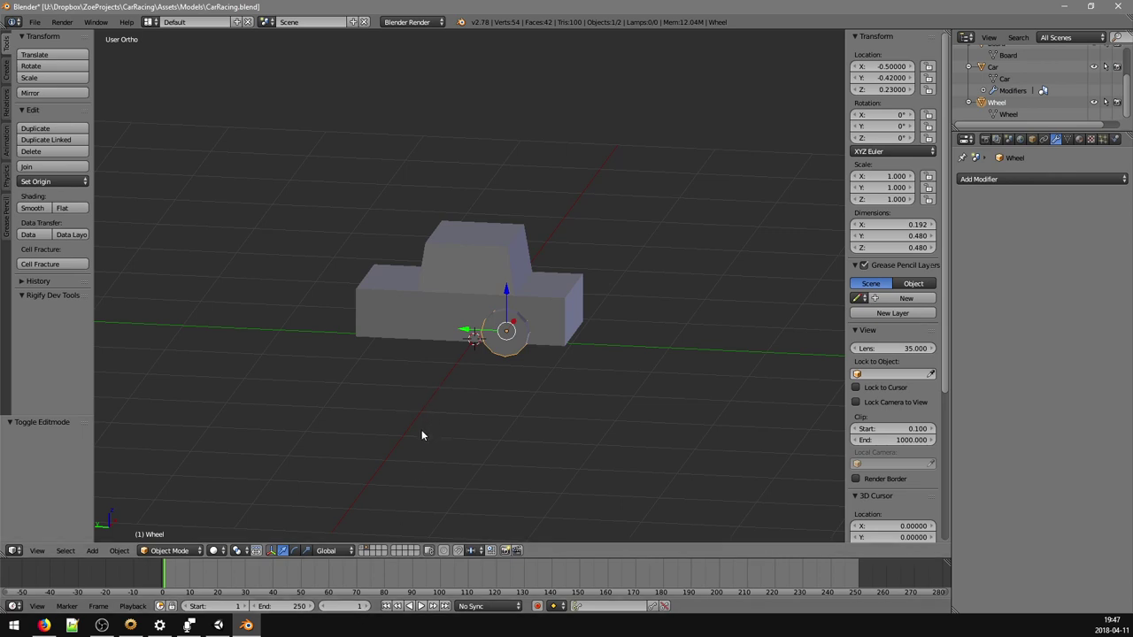
pyautogui.scroll(3, 421, 429)
pyautogui.click(376, 550)
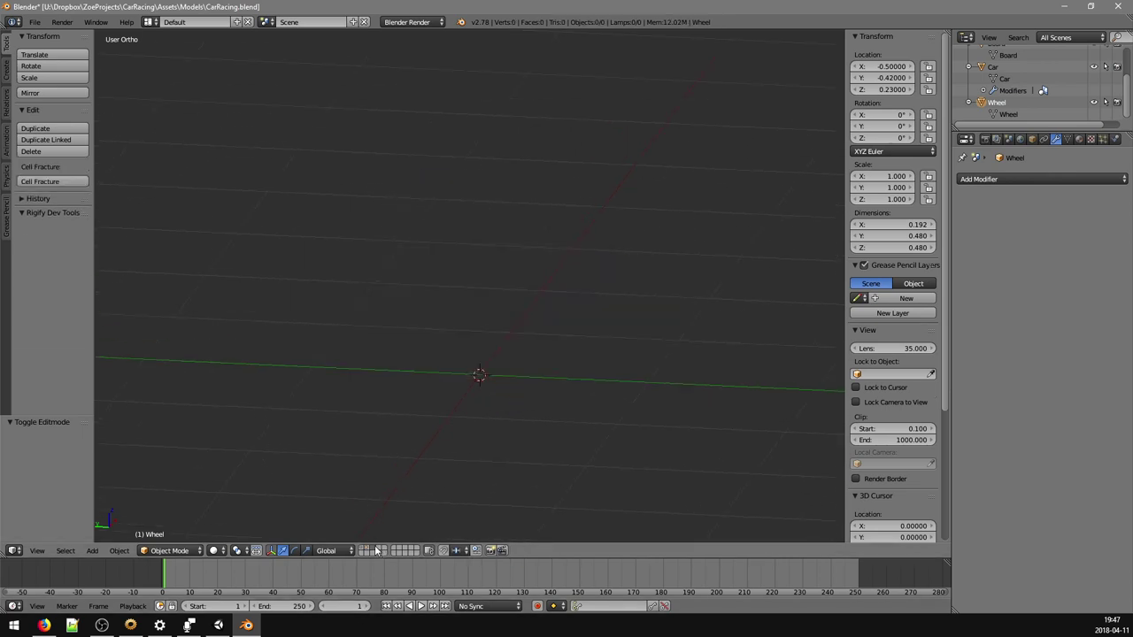
pyautogui.click(368, 550)
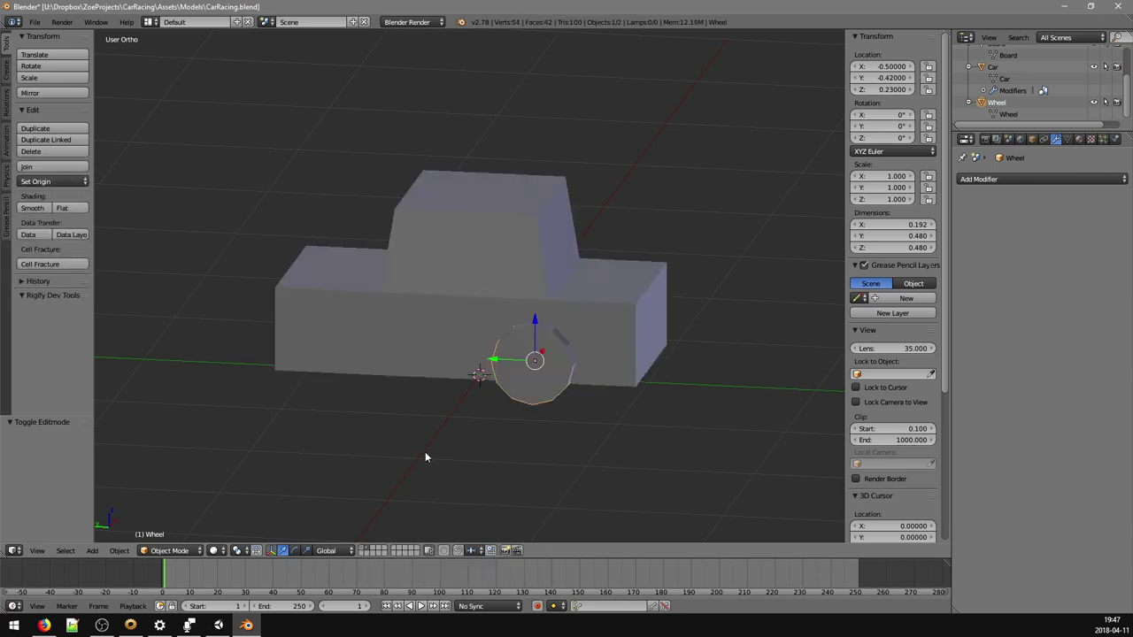
# - Add a Circle mesh from the Shift+A Mesh menu at the origin
pyautogui.hotkey('shift', 'a')
pyautogui.moveTo(425, 455)
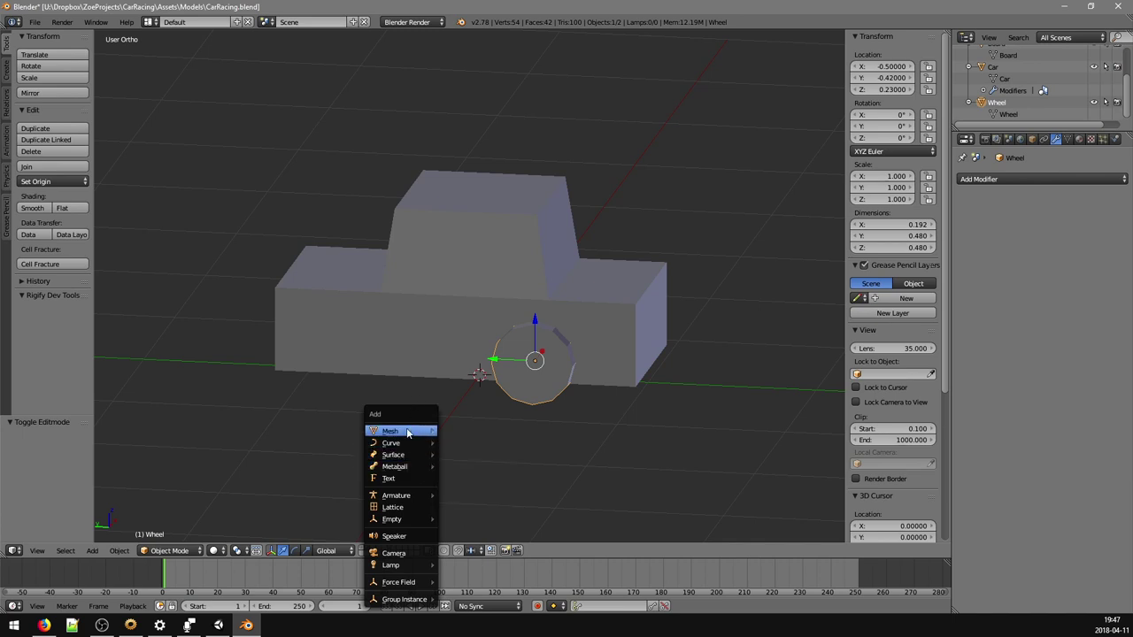
pyautogui.moveTo(423, 435)
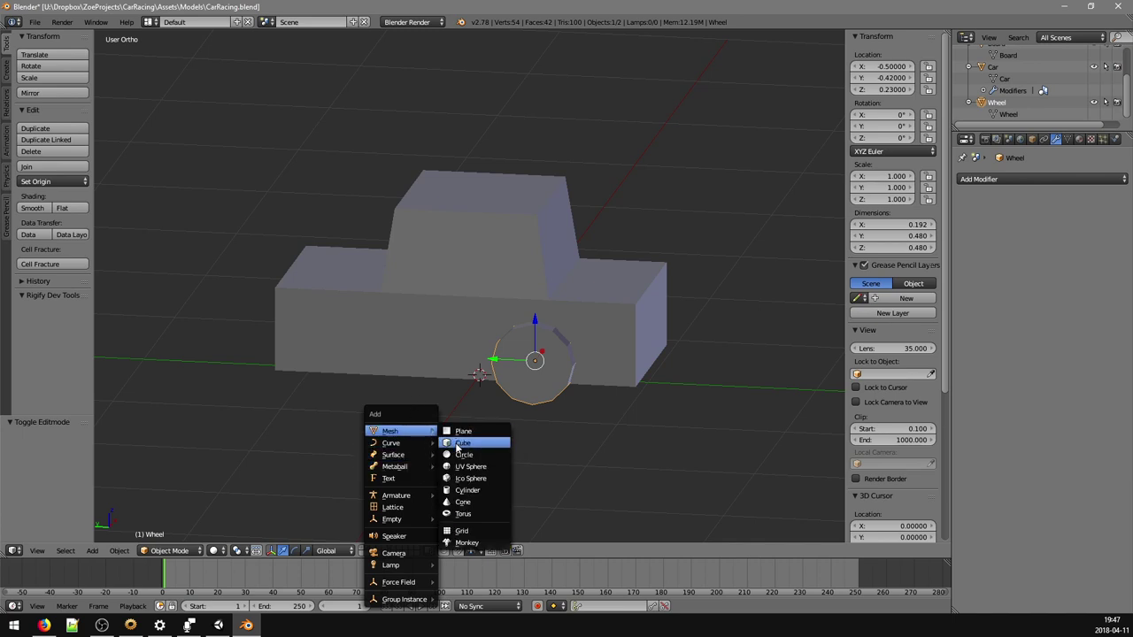
pyautogui.click(461, 454)
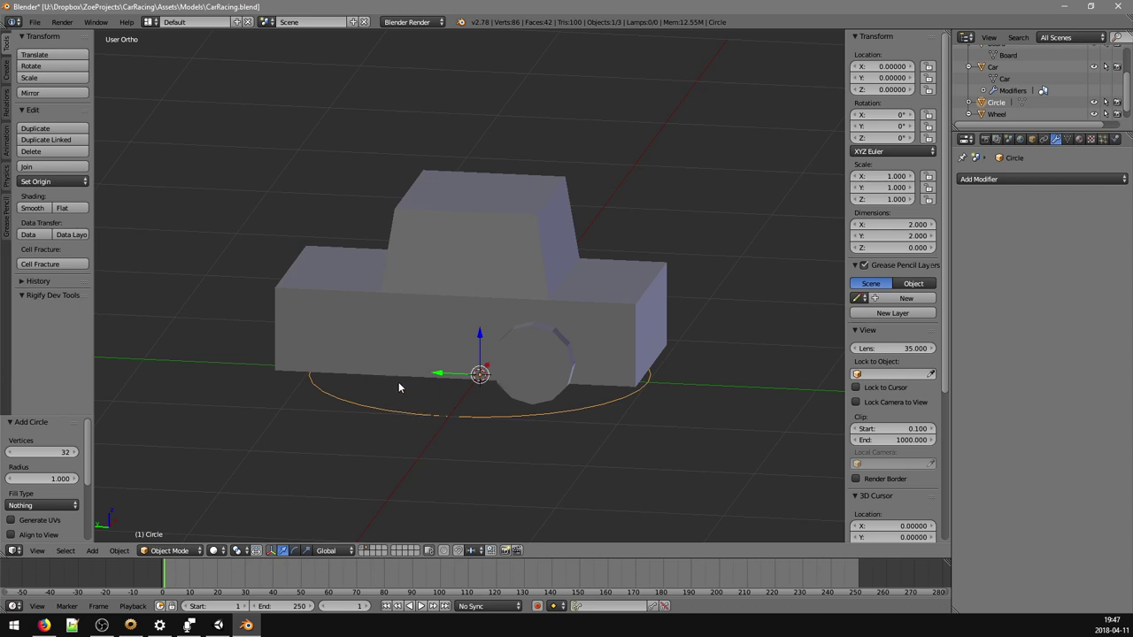
# - In top view, delete the new Circle object, leaving Board, Car and Wheel
pyautogui.press('KP_7')
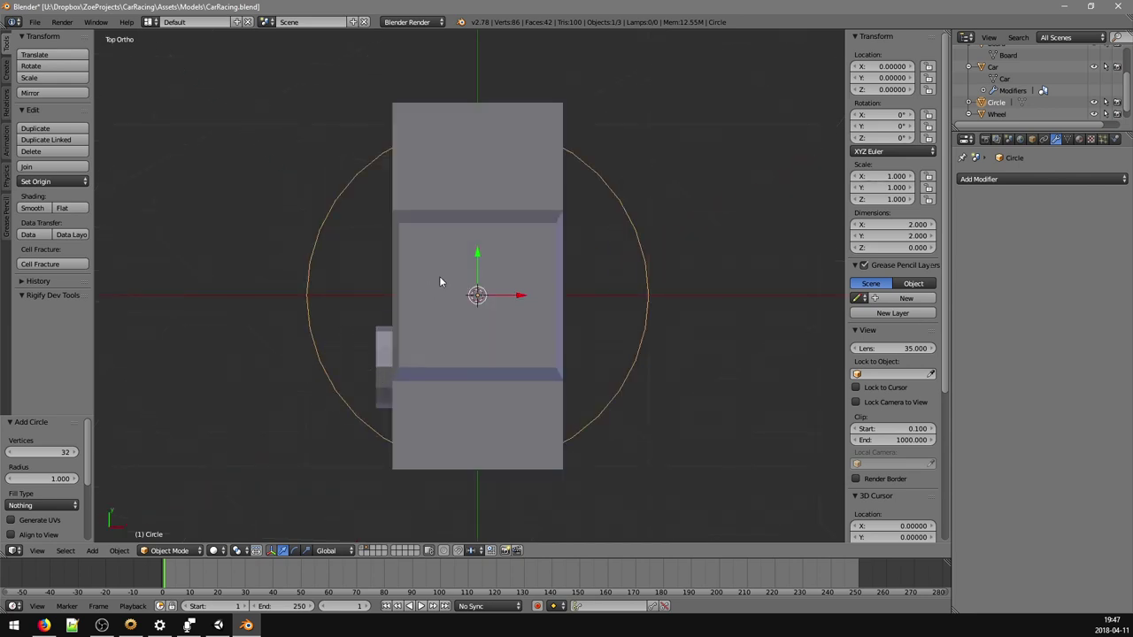
pyautogui.press('Tab')
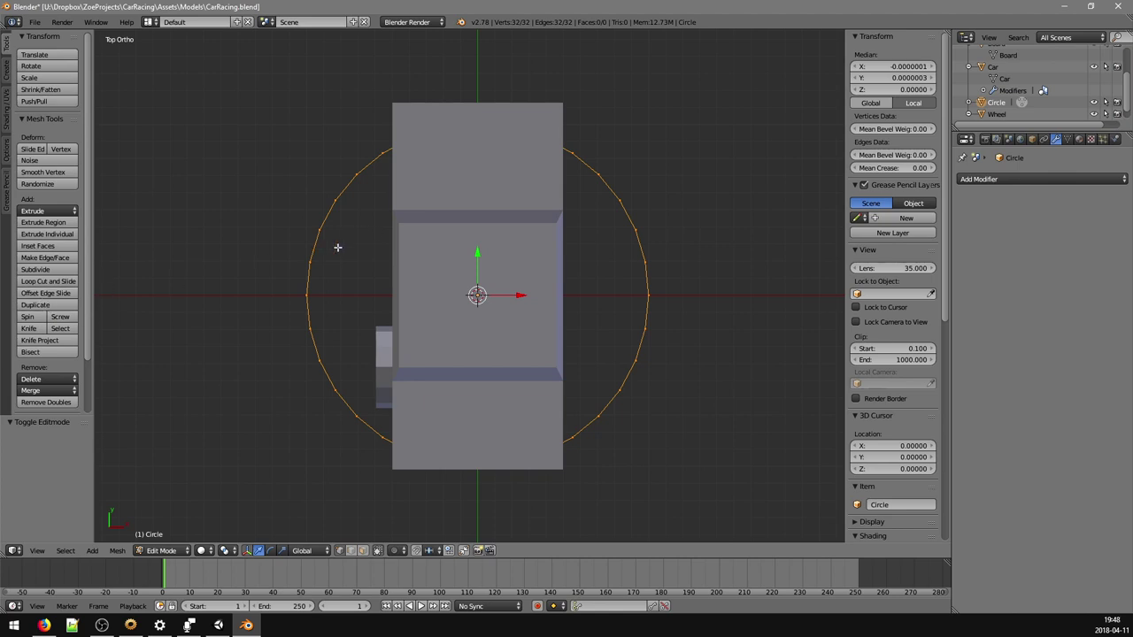
pyautogui.press('Tab')
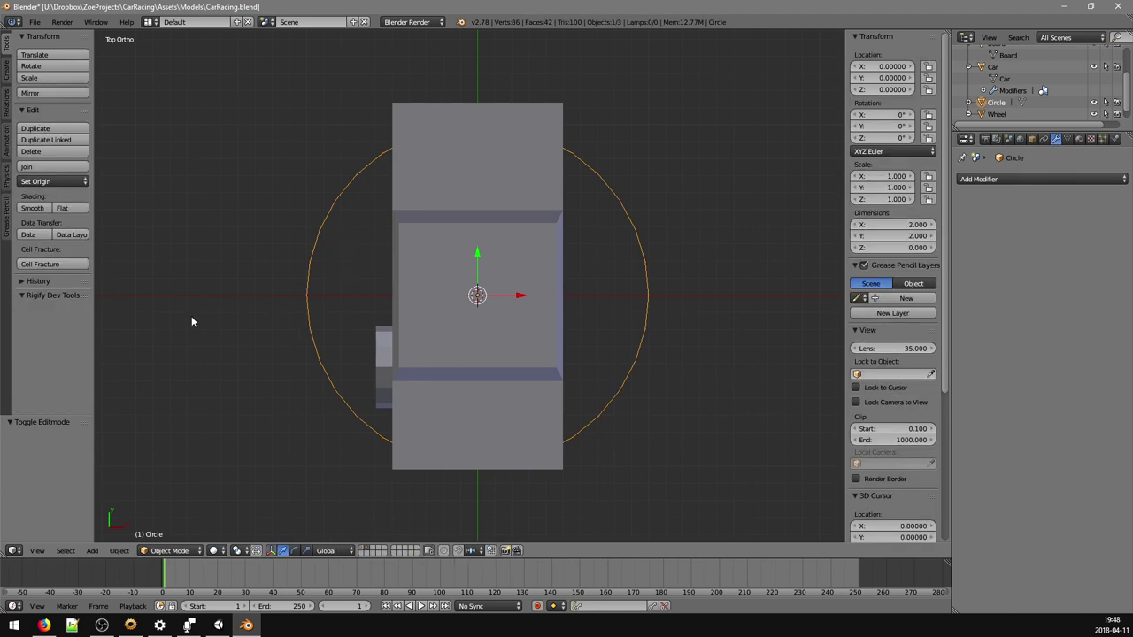
pyautogui.press('x')
pyautogui.click(542, 201)
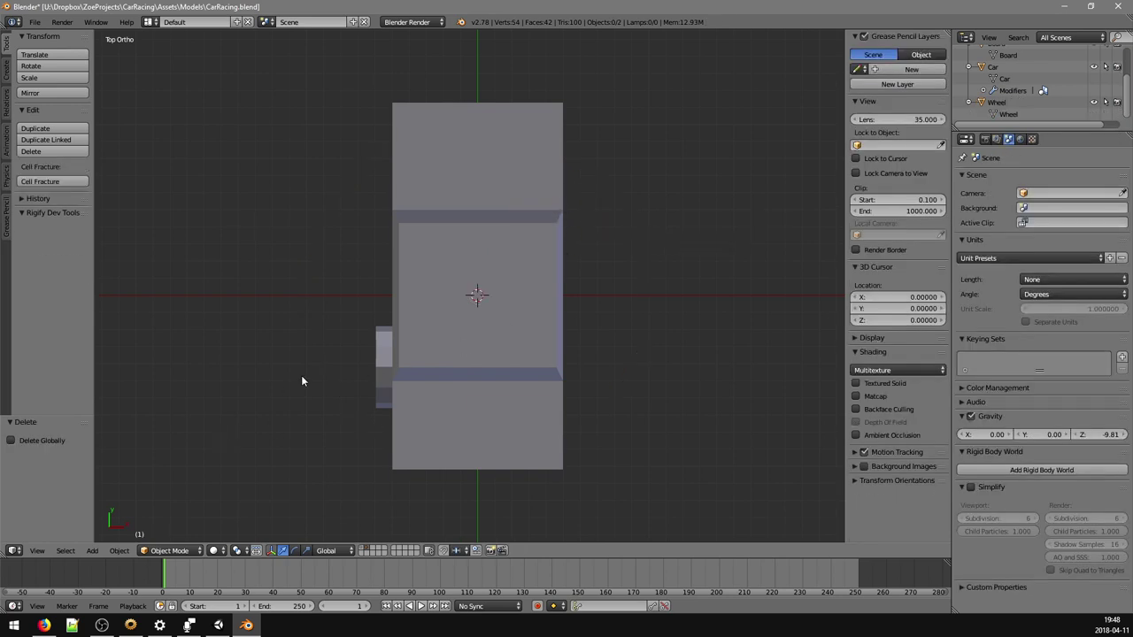
# - Add a new Circle mesh and set its vertex count to 12
pyautogui.hotkey('shift', 'a')
pyautogui.moveTo(306, 377)
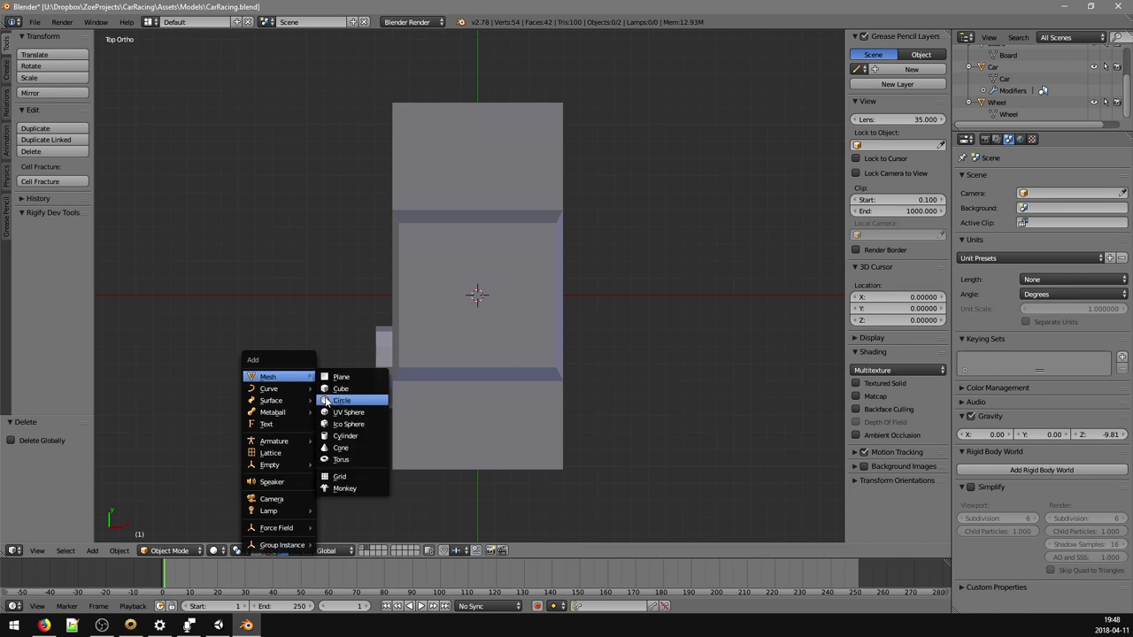
pyautogui.click(333, 400)
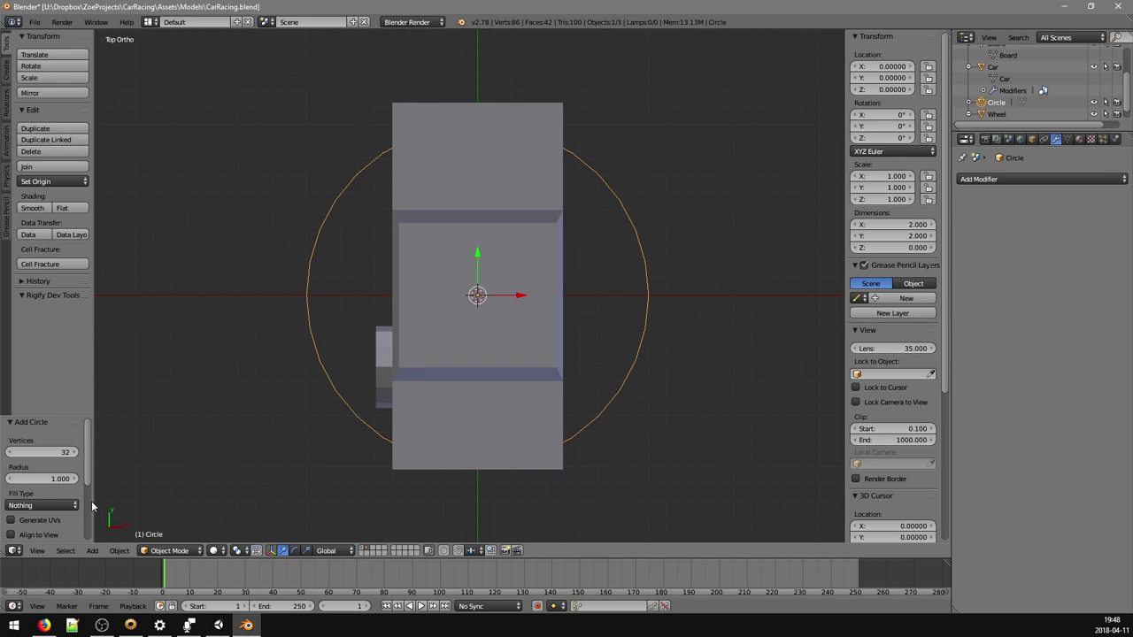
pyautogui.click(60, 452)
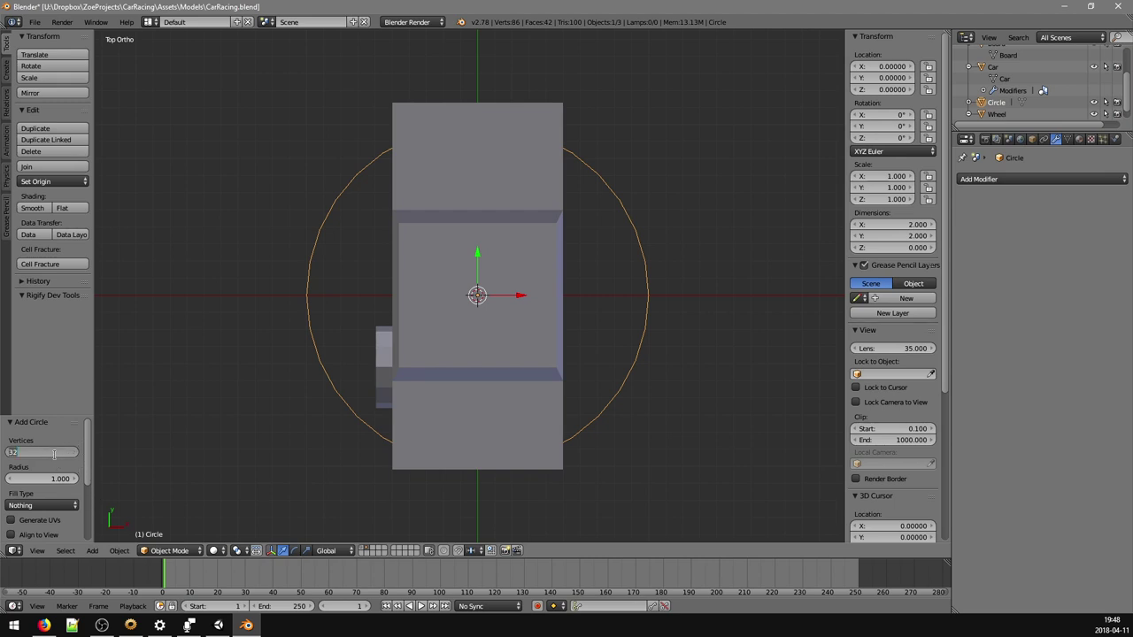
pyautogui.write('12')
pyautogui.press('Return')
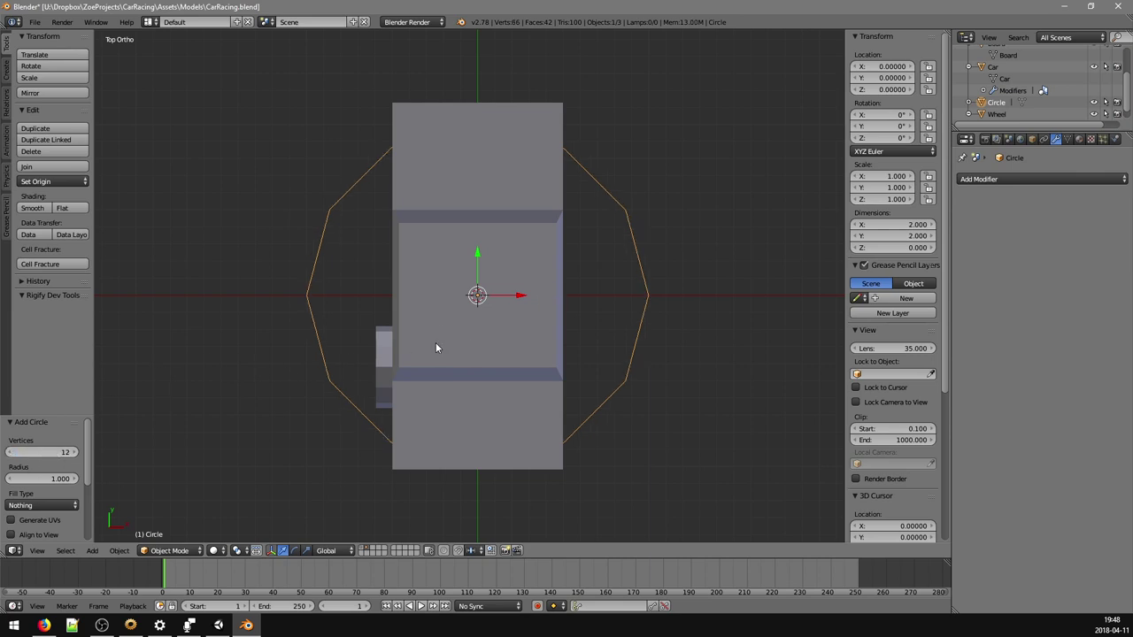
# - In Edit Mode, scale the circle's vertices up to 1.4 times
pyautogui.press('Tab')
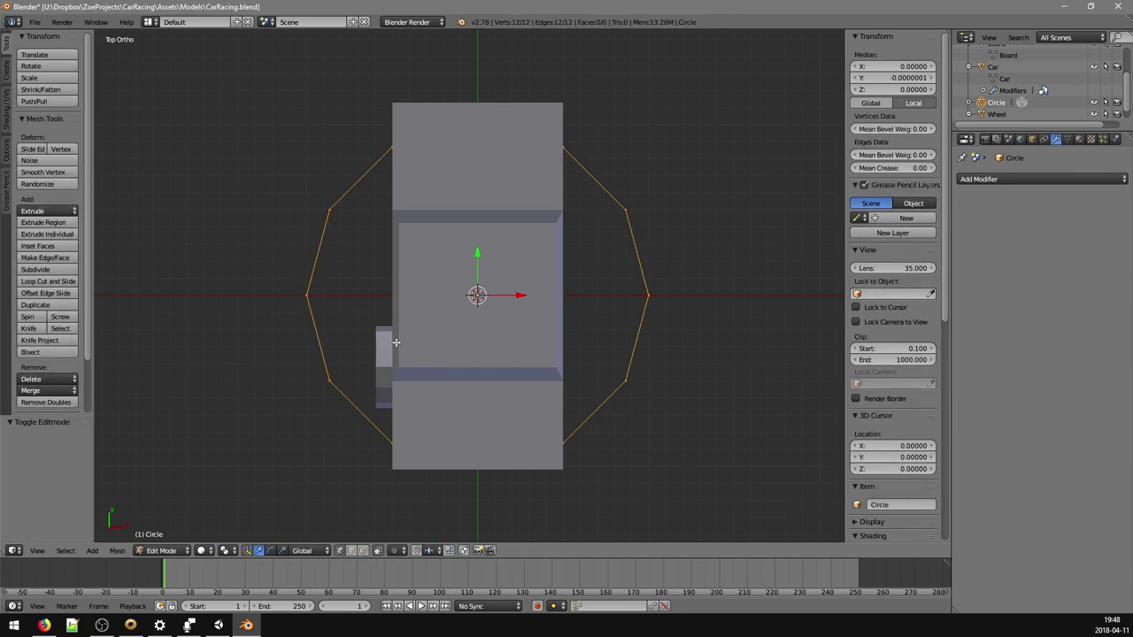
pyautogui.press('s')
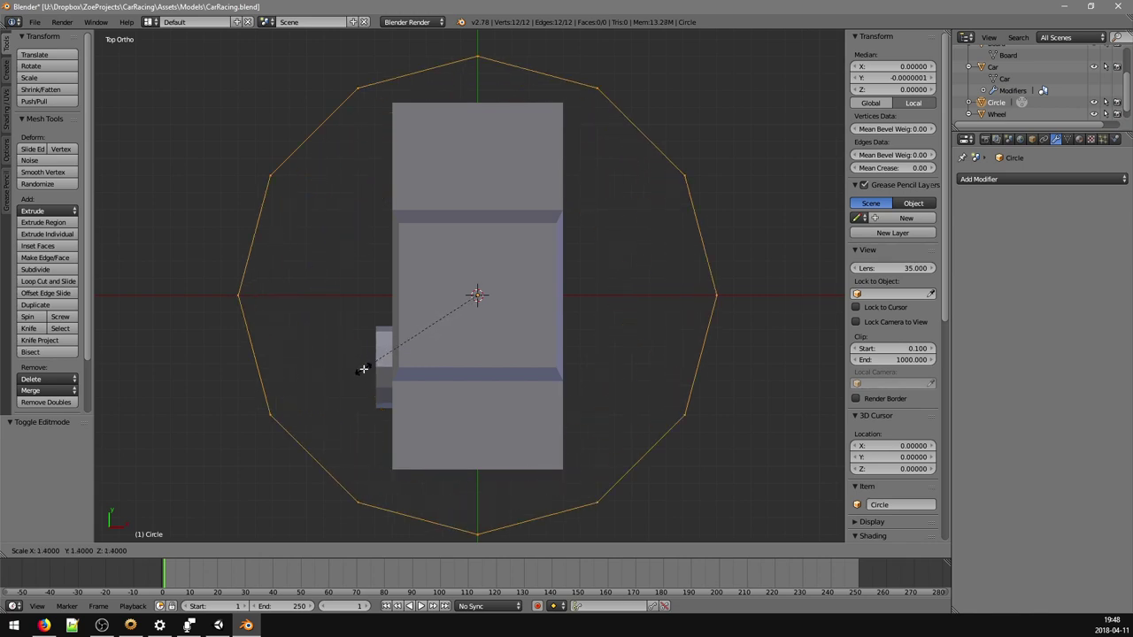
pyautogui.click(363, 369)
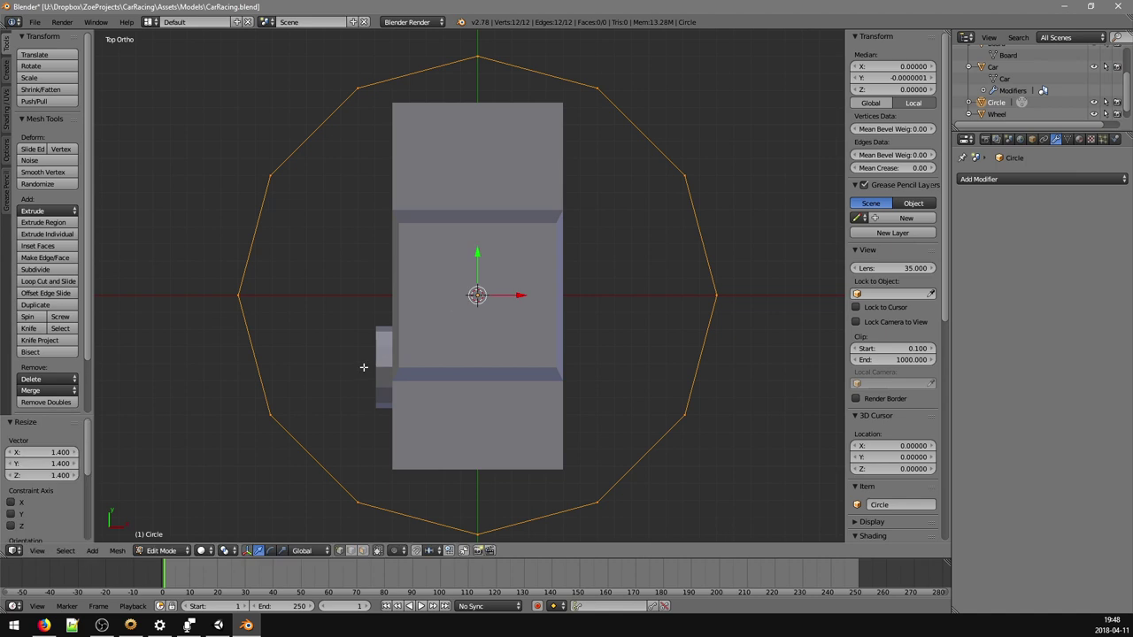
# - Extrude the ring in place and merge it at the centre into a 12-face fan, then select all
pyautogui.press('e')
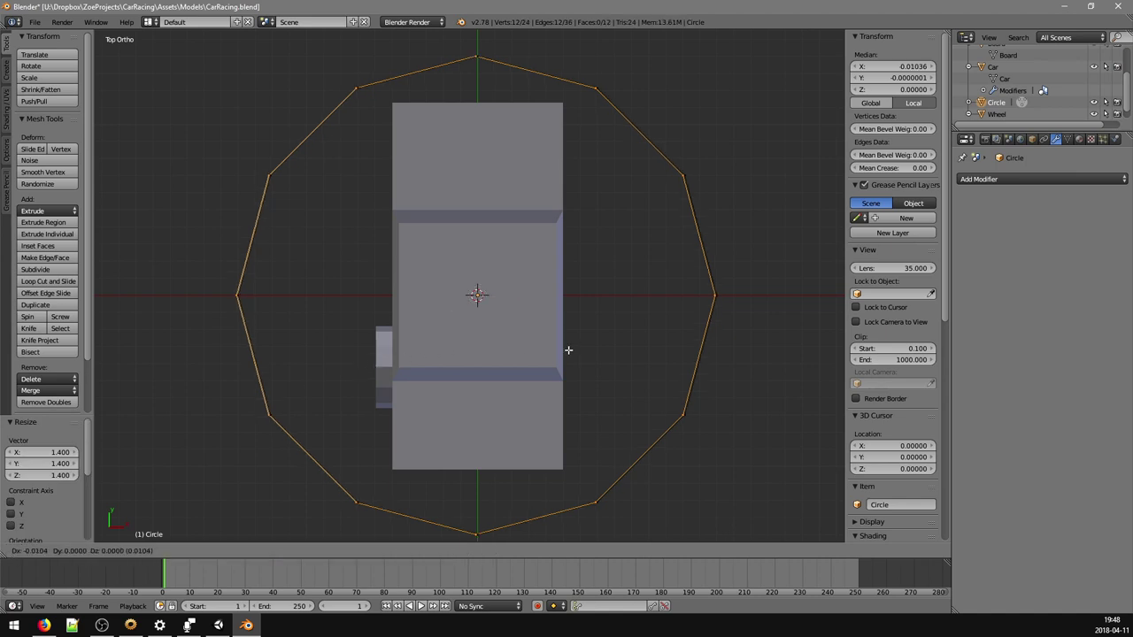
pyautogui.rightClick(568, 350)
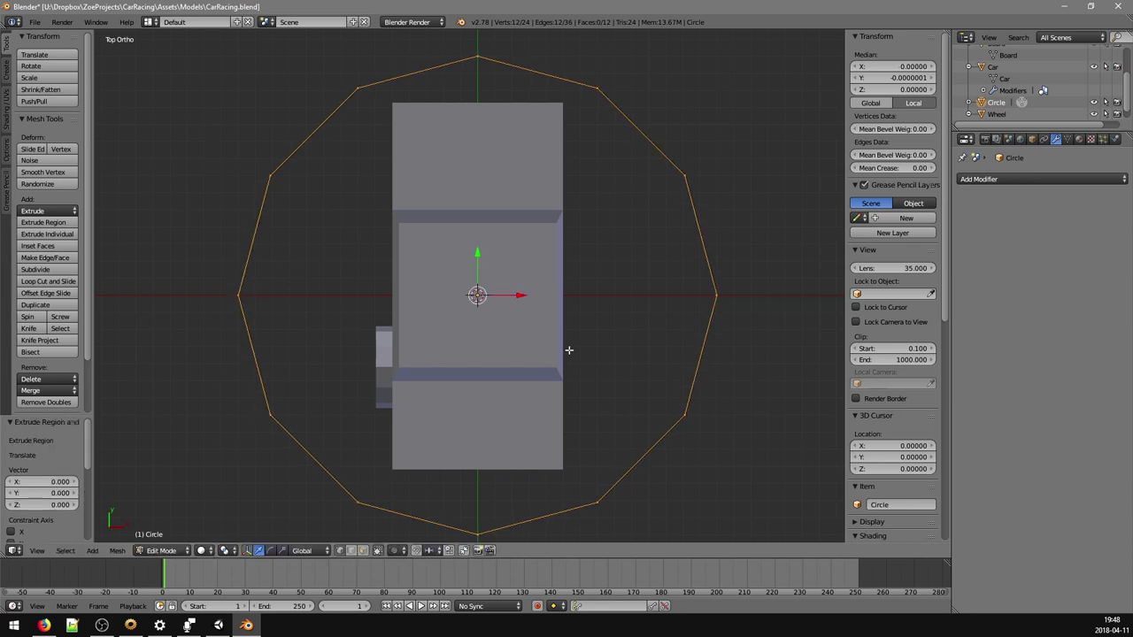
pyautogui.press('s')
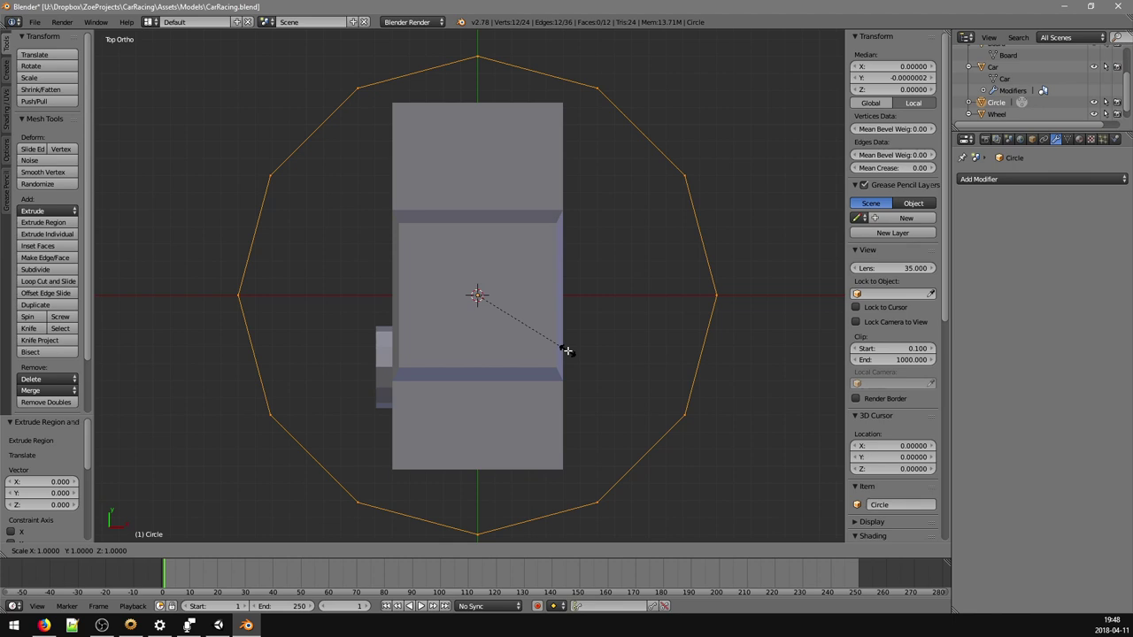
pyautogui.rightClick(568, 350)
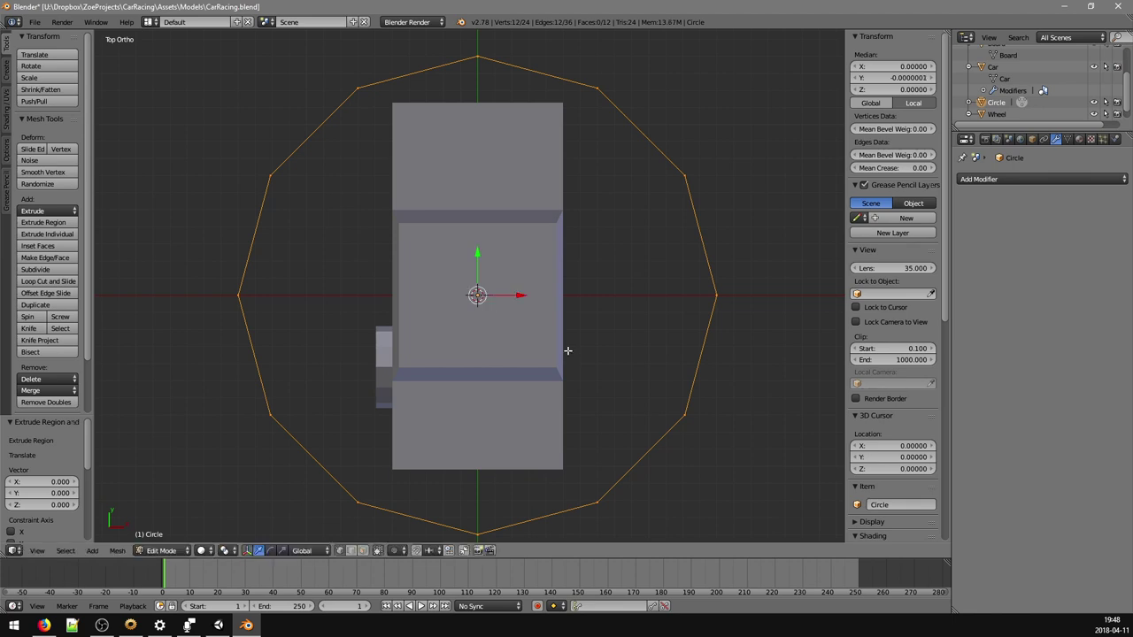
pyautogui.press('w')
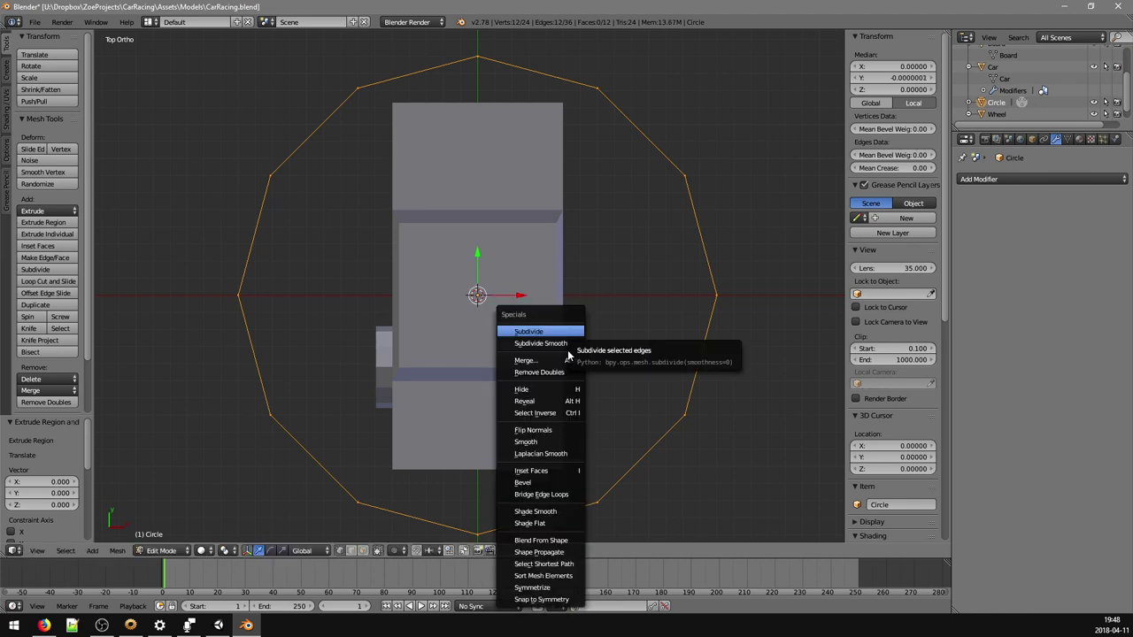
pyautogui.click(567, 358)
pyautogui.click(565, 351)
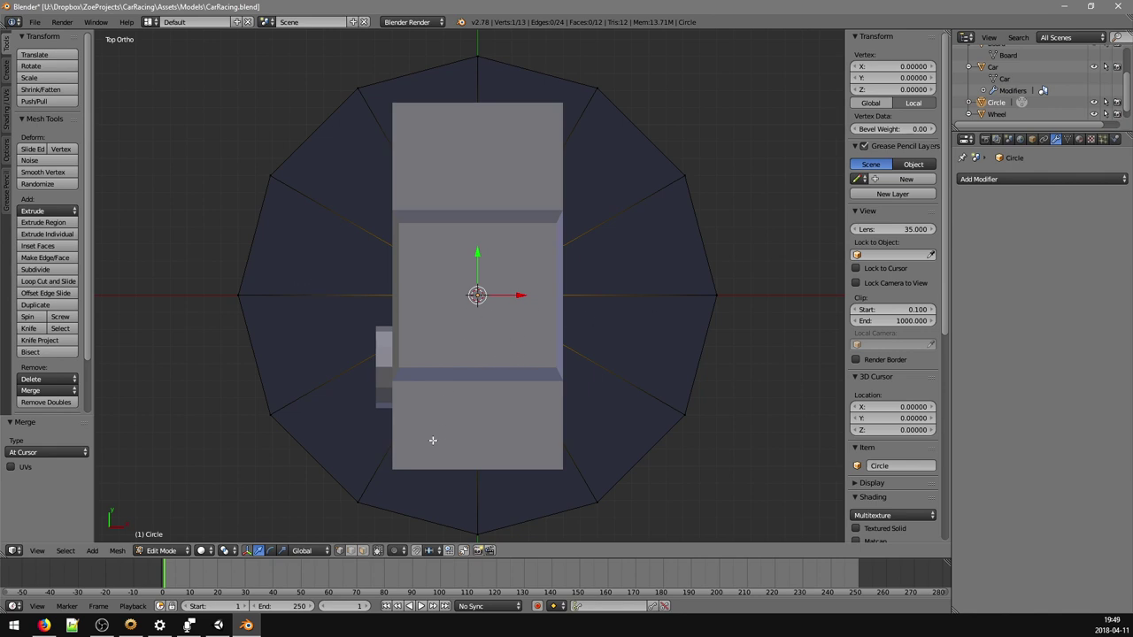
pyautogui.moveTo(434, 441); pyautogui.dragTo(287, 306, button='middle')
pyautogui.press('KP_7')
pyautogui.press('a')
pyautogui.press('a')
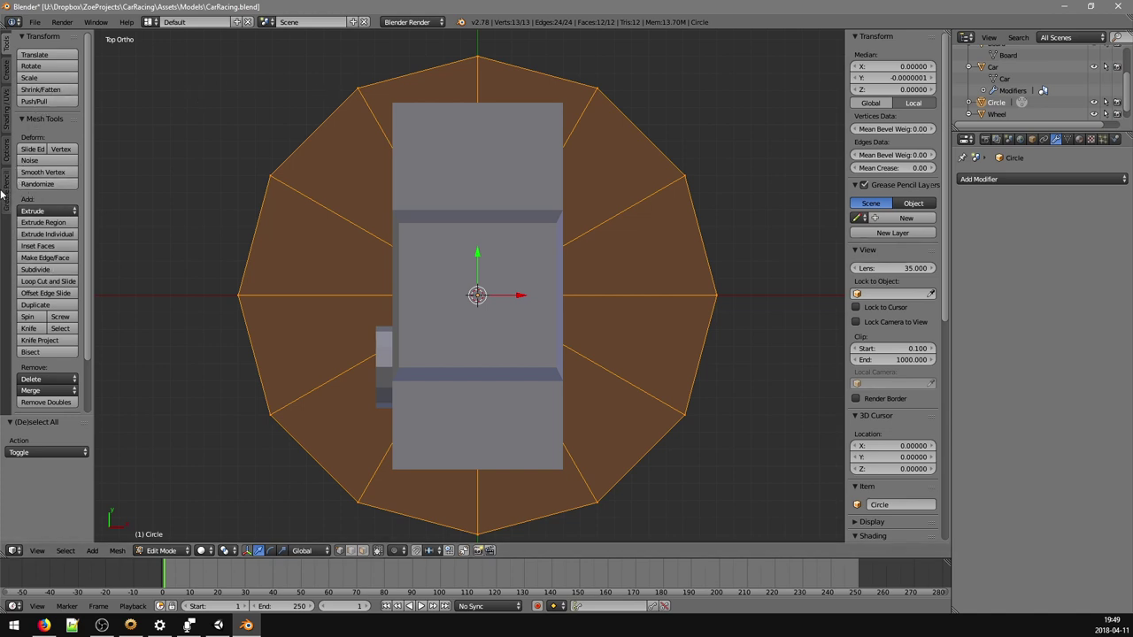
# - From the Shading/UVs tools, run Normals Recalculate and Flip Direction, then deselect the mesh
pyautogui.click(3, 99)
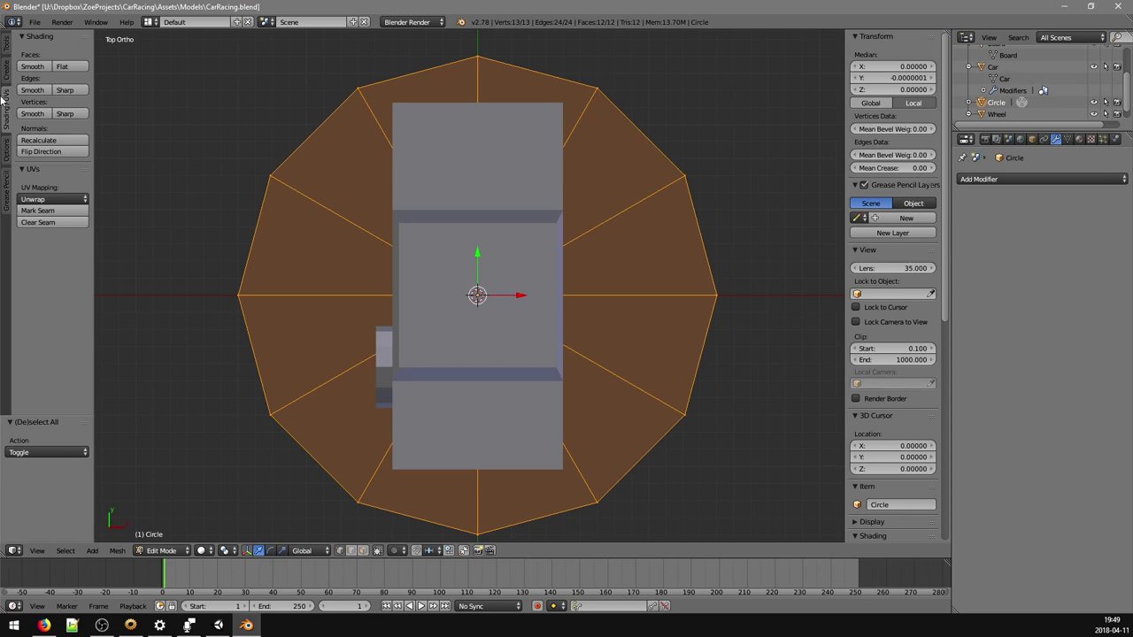
pyautogui.click(48, 141)
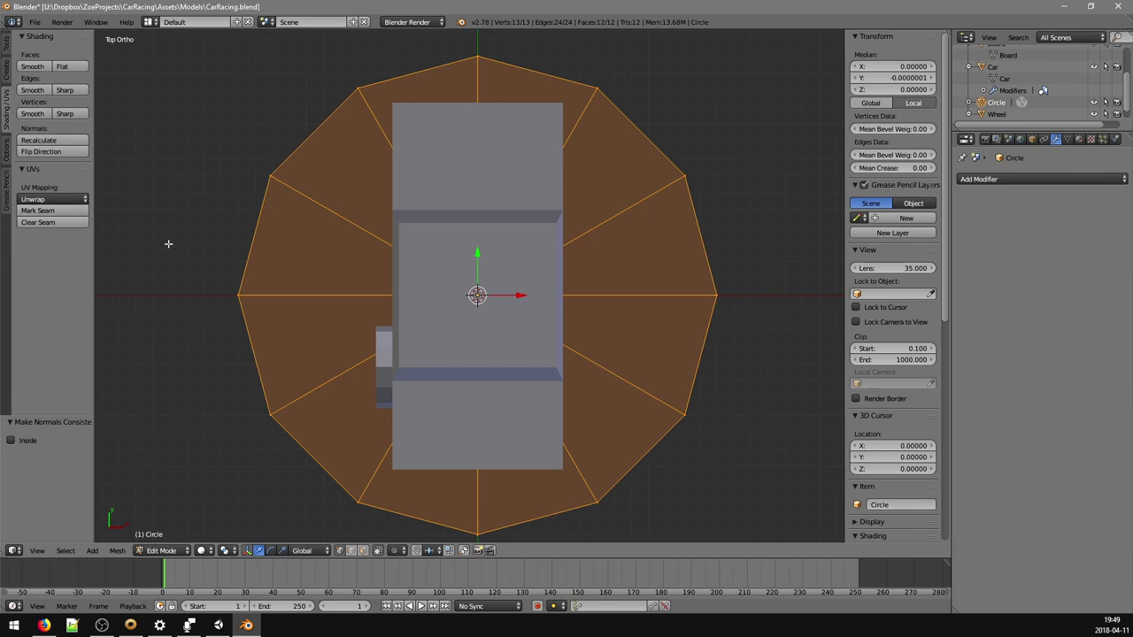
pyautogui.click(51, 152)
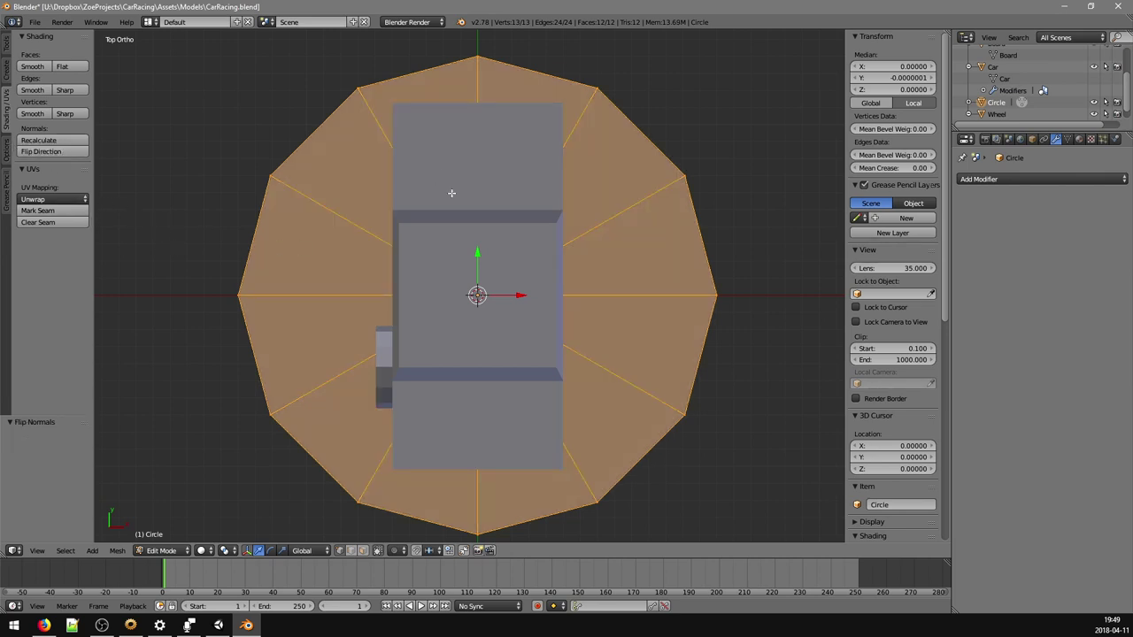
pyautogui.click(628, 309)
pyautogui.press('a')
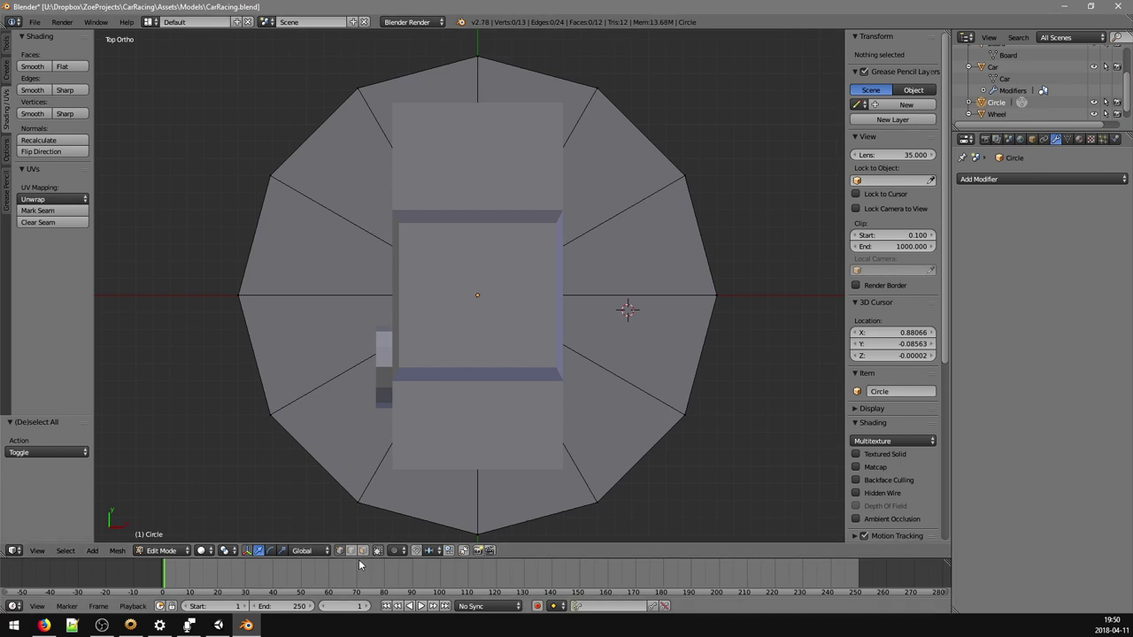
# - In face select mode, select the disc's upper-left face and flip its normal
pyautogui.press('3')
pyautogui.rightClick(313, 286)
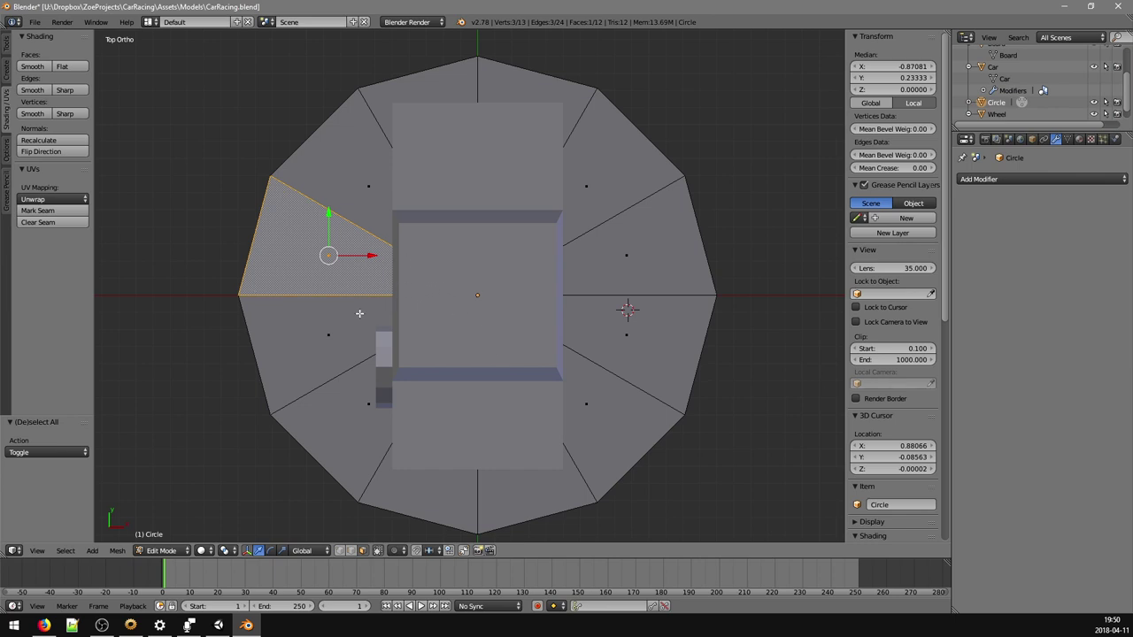
pyautogui.moveTo(360, 313); pyautogui.dragTo(454, 410, button='middle')
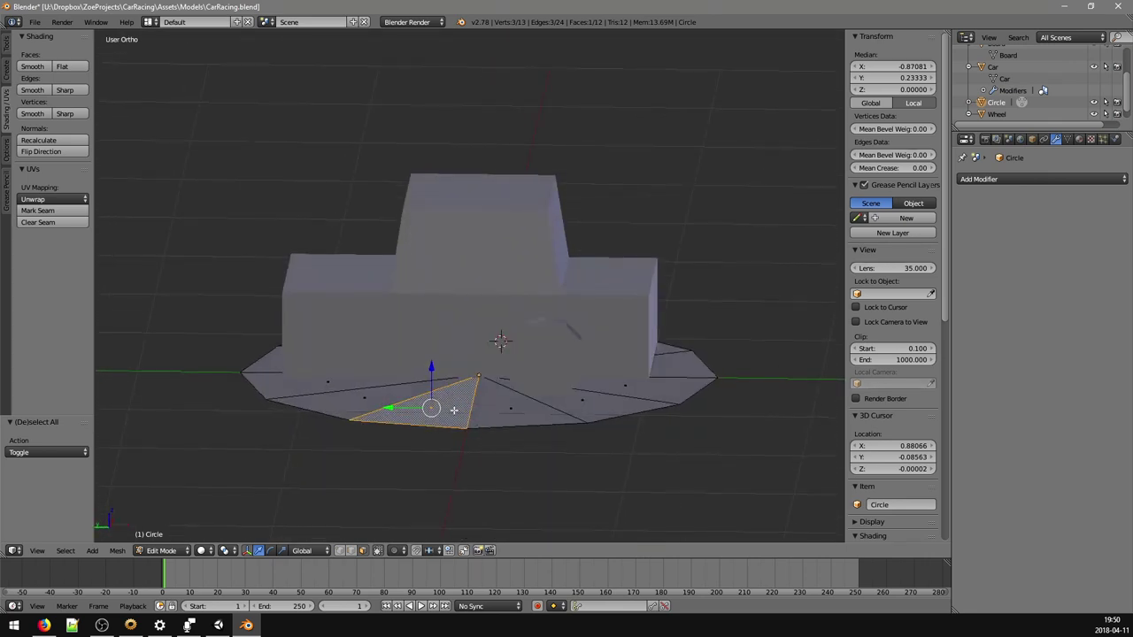
pyautogui.click(53, 151)
pyautogui.moveTo(327, 259); pyautogui.dragTo(518, 227, button='middle')
pyautogui.click(488, 464)
pyautogui.rightClick(489, 465)
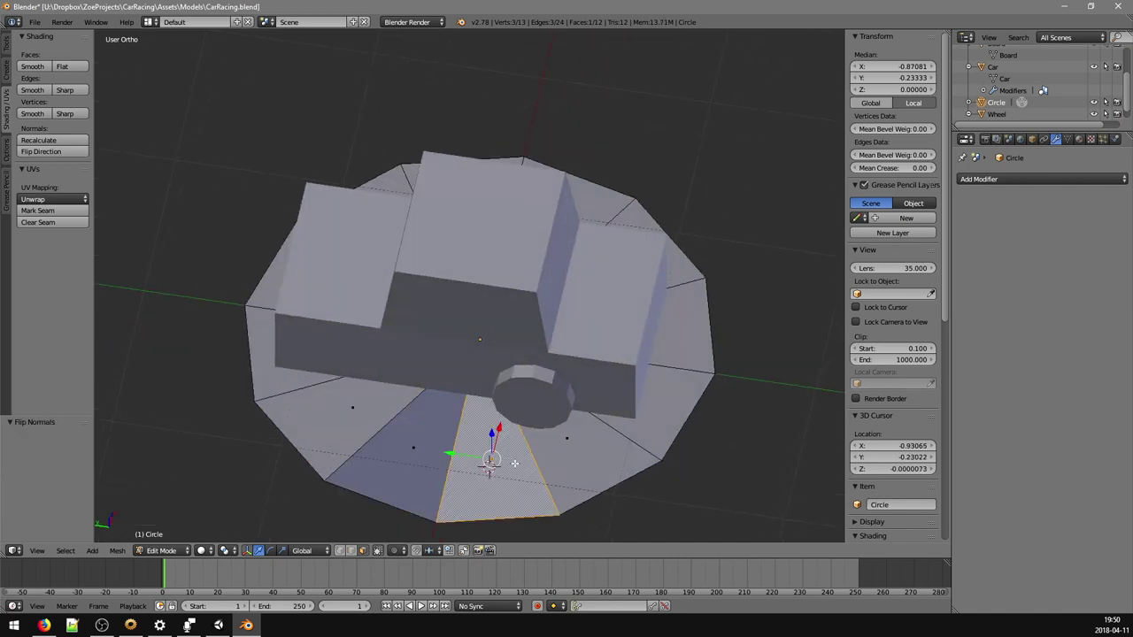
pyautogui.moveTo(491, 396); pyautogui.dragTo(458, 420, button='middle')
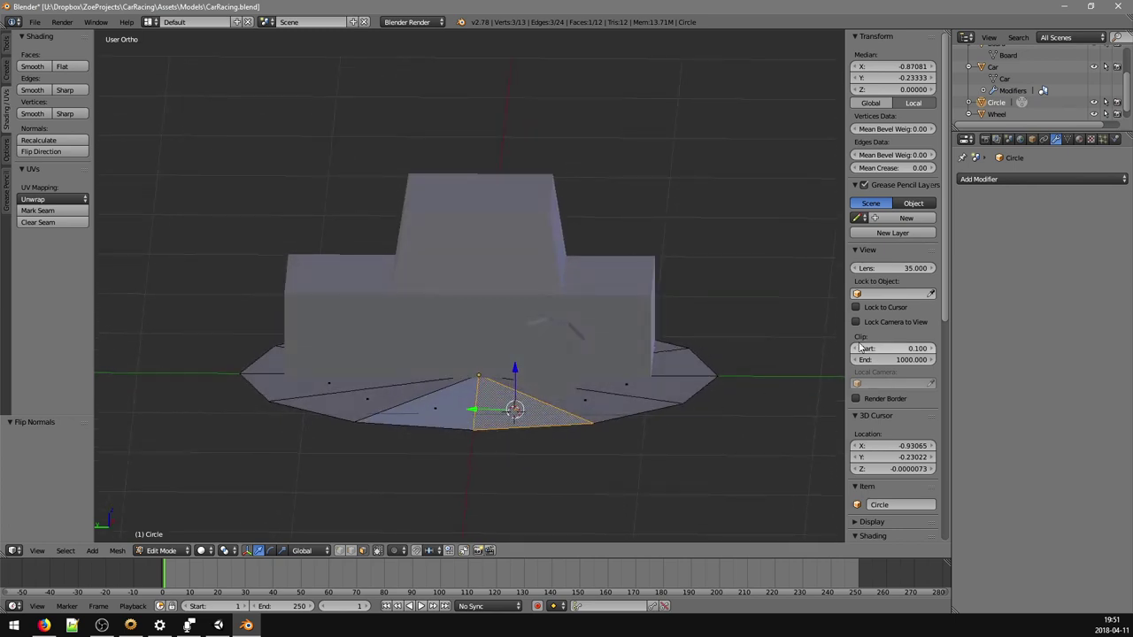
# - Scroll the side panel down past the display settings to the Mesh Display options
pyautogui.scroll(-4, 882, 297)
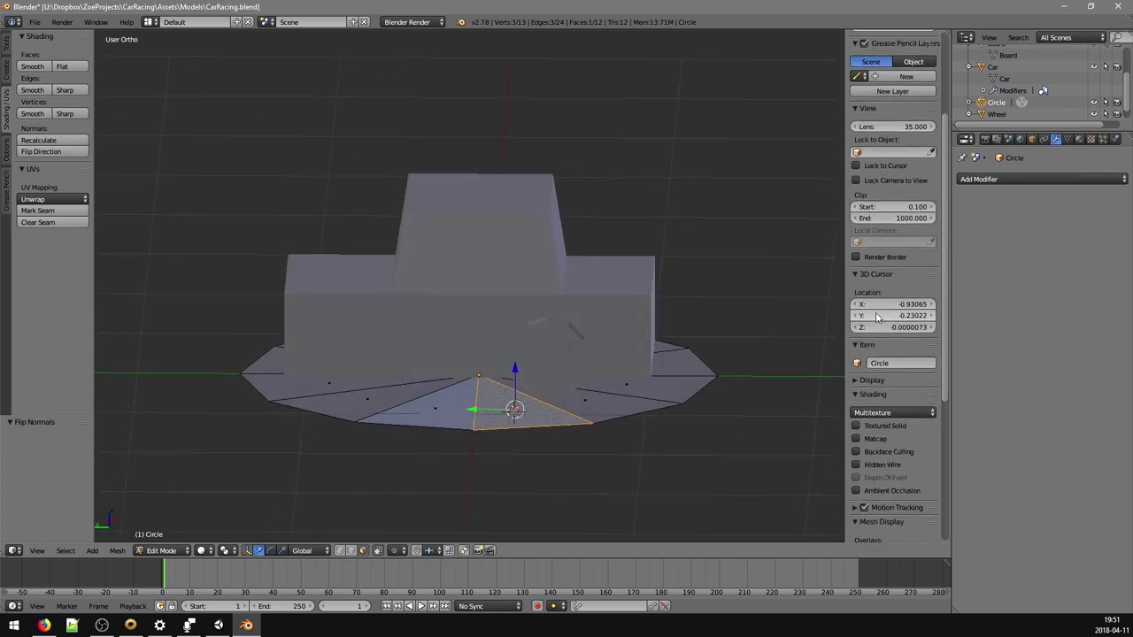
pyautogui.scroll(-2, 876, 316)
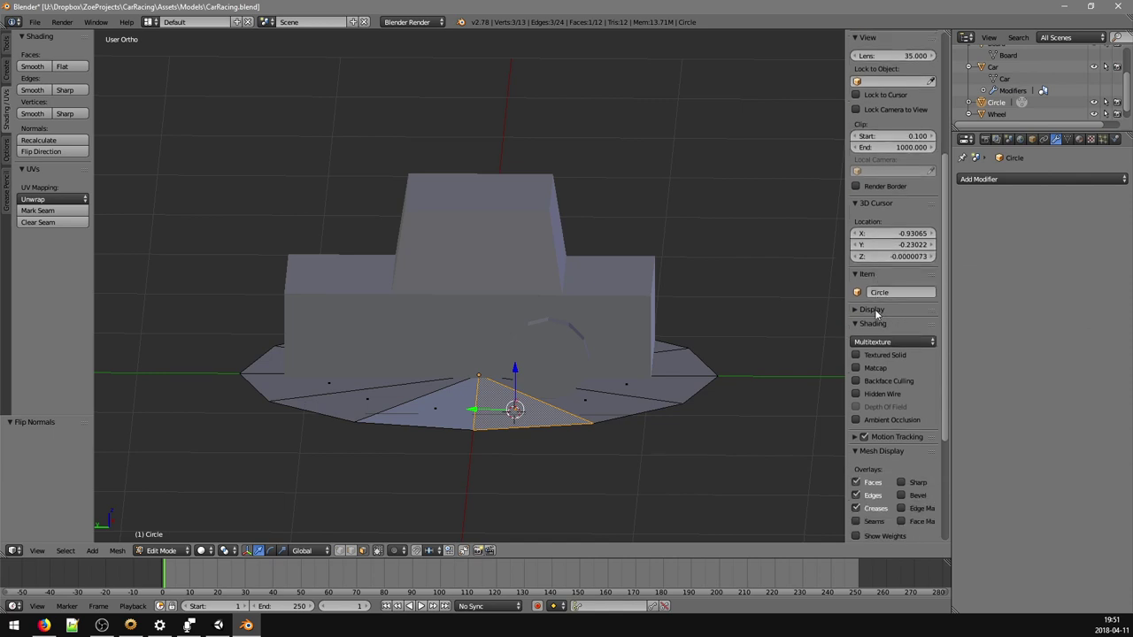
pyautogui.click(875, 310)
pyautogui.click(875, 309)
pyautogui.scroll(-1, 882, 311)
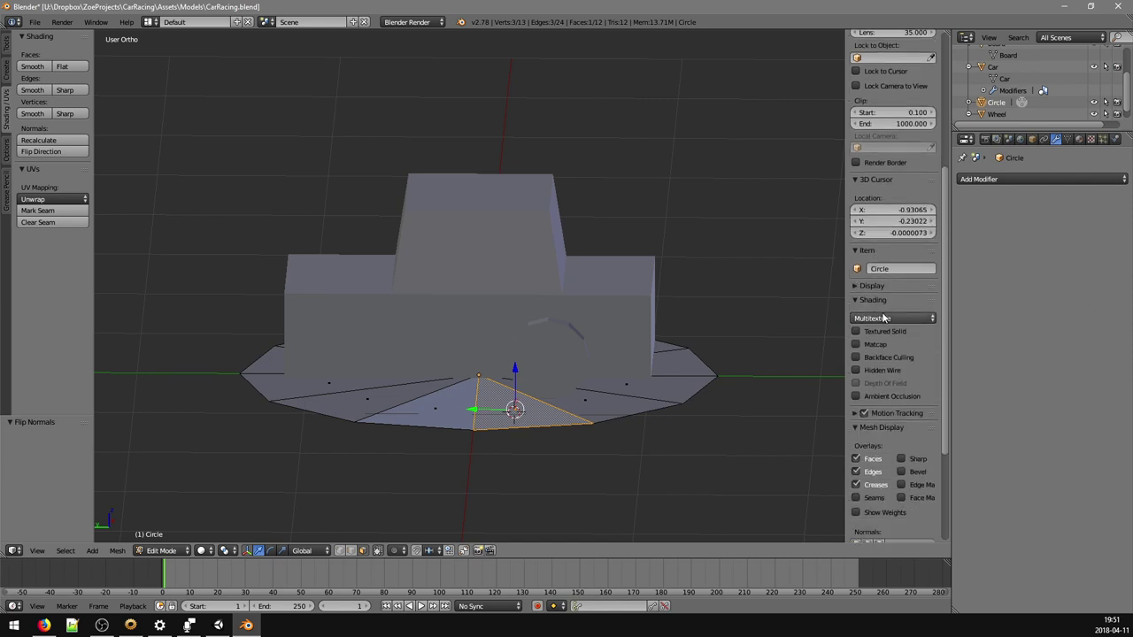
pyautogui.scroll(2, 892, 358)
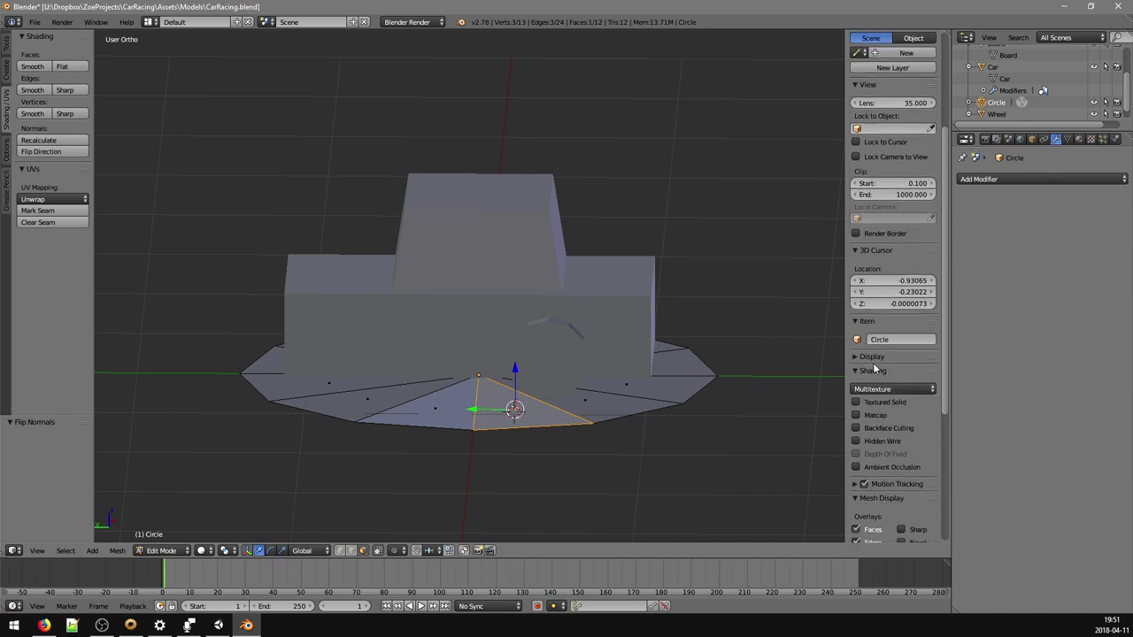
pyautogui.click(875, 359)
pyautogui.scroll(-1, 878, 370)
pyautogui.scroll(-1, 882, 382)
pyautogui.scroll(-2, 880, 372)
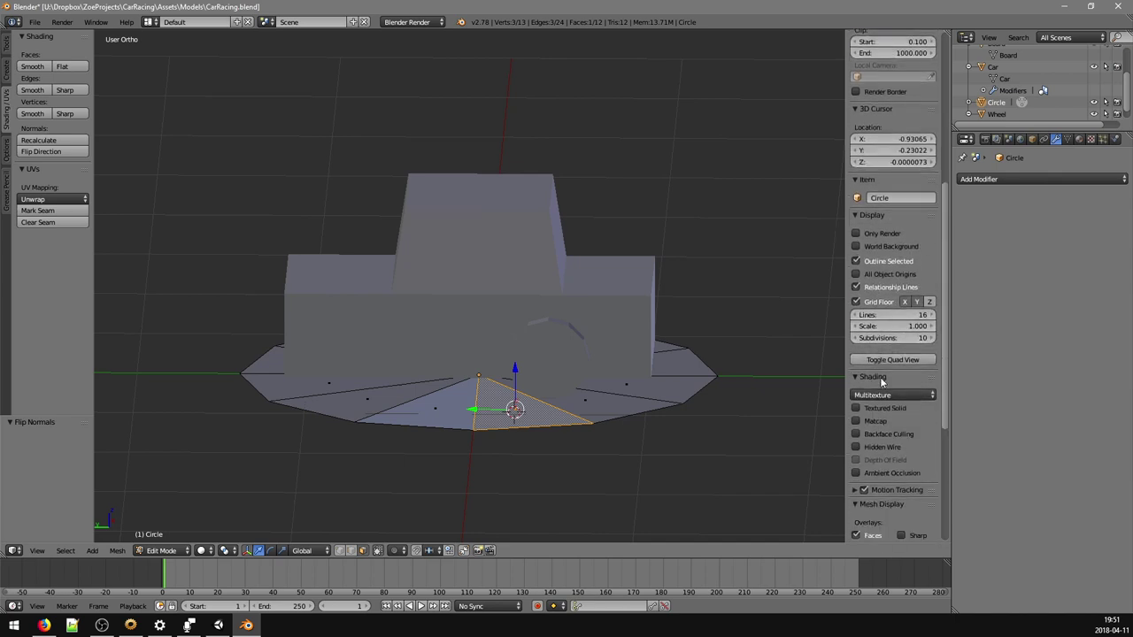
pyautogui.scroll(2, 876, 354)
pyautogui.click(870, 264)
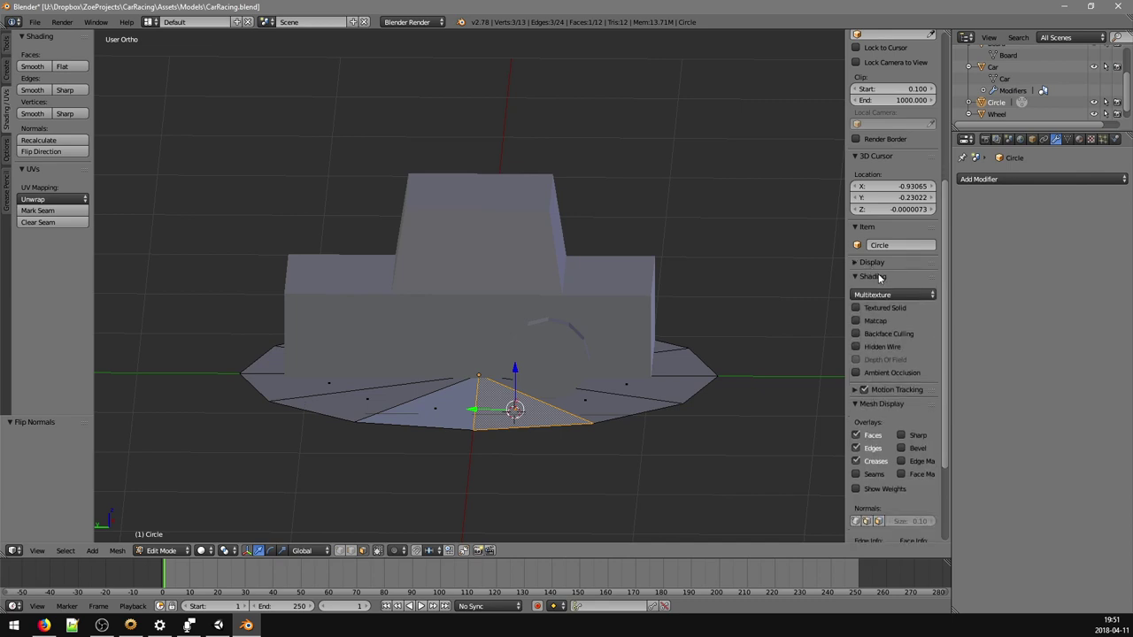
pyautogui.scroll(-1, 881, 278)
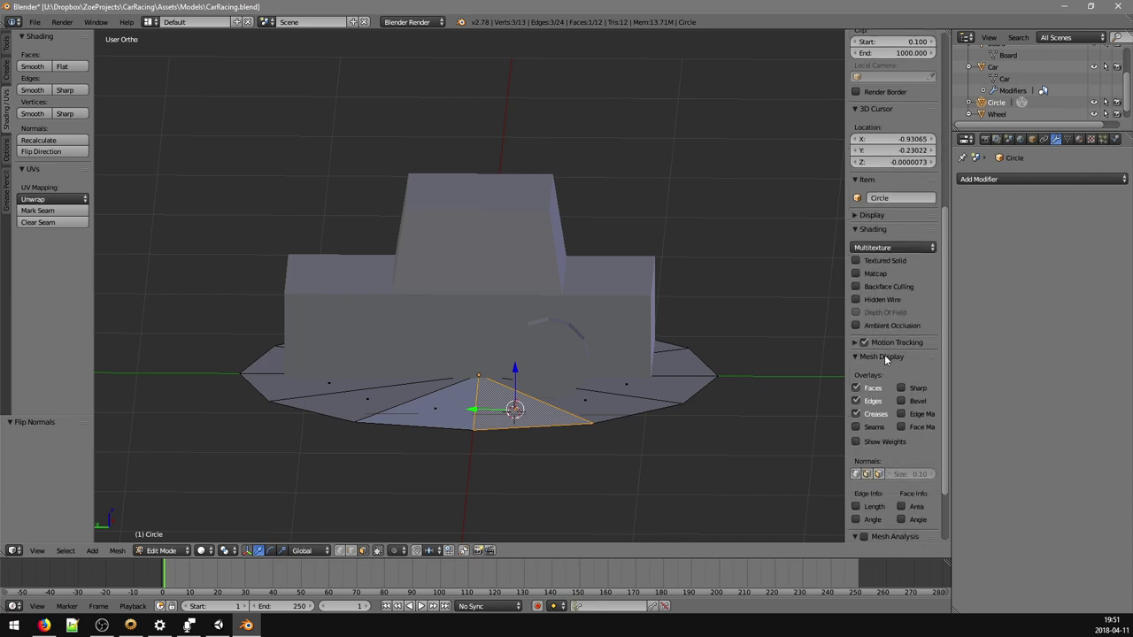
# - Turn on face normal display and inspect several disc faces from different angles
pyautogui.click(879, 474)
pyautogui.moveTo(701, 463); pyautogui.dragTo(640, 448, button='middle')
pyautogui.moveTo(561, 386); pyautogui.dragTo(522, 402, button='middle')
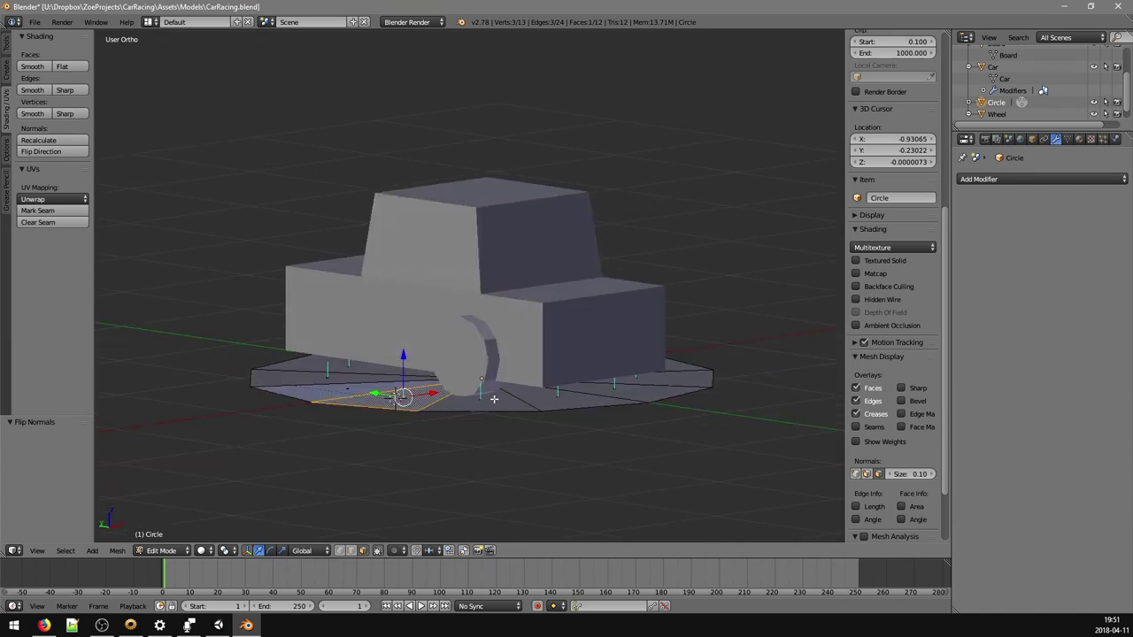
pyautogui.rightClick(494, 400)
pyautogui.rightClick(529, 406)
pyautogui.moveTo(344, 393); pyautogui.dragTo(442, 369, button='middle')
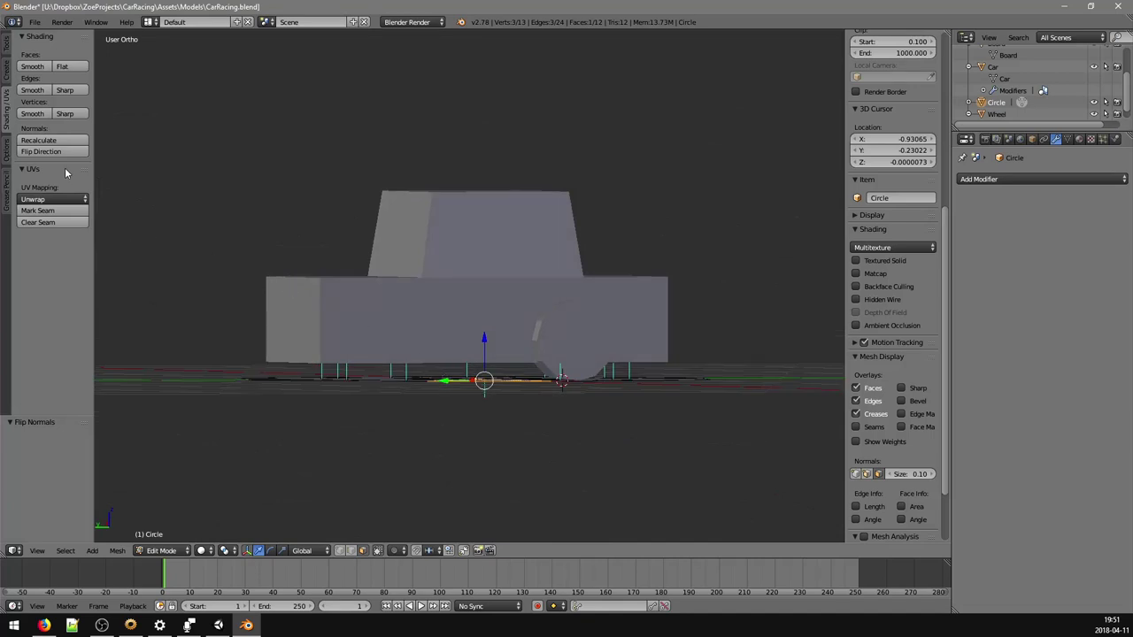
pyautogui.moveTo(441, 283); pyautogui.dragTo(455, 354, button='middle')
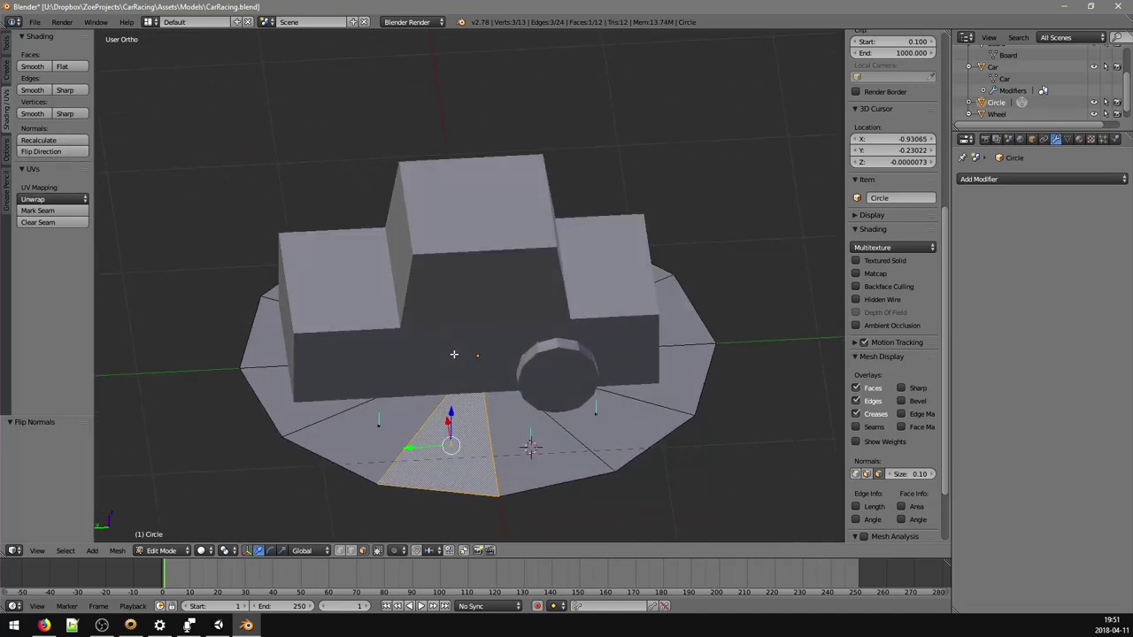
# - Select the whole disc, recalculate its normals, hide the normal indicators and deselect in top view
pyautogui.press('a')
pyautogui.press('a')
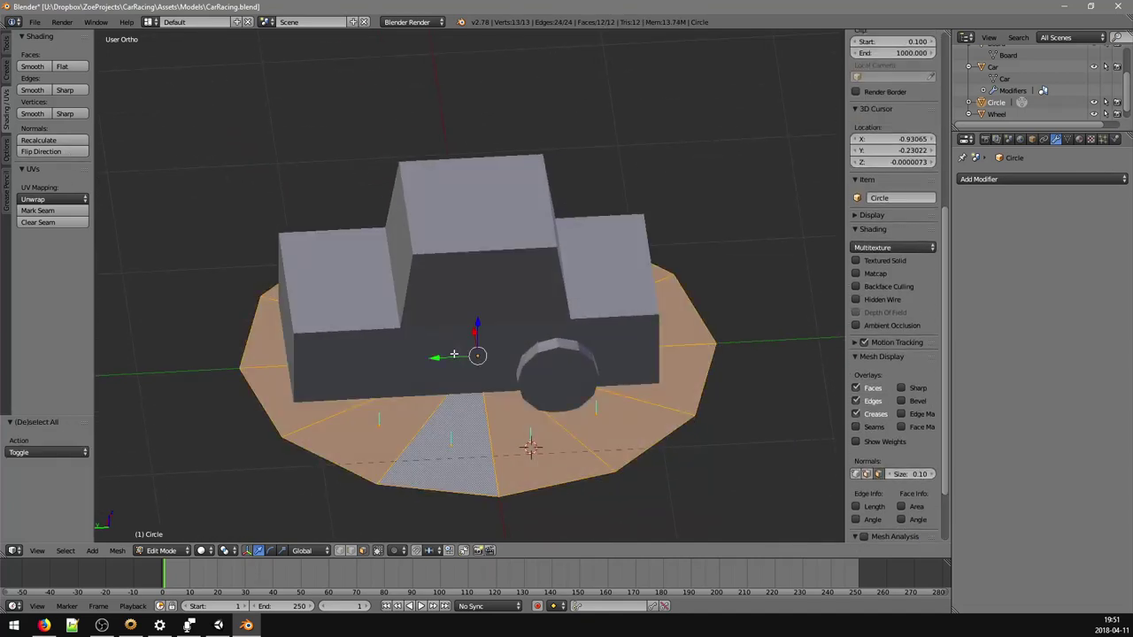
pyautogui.click(66, 143)
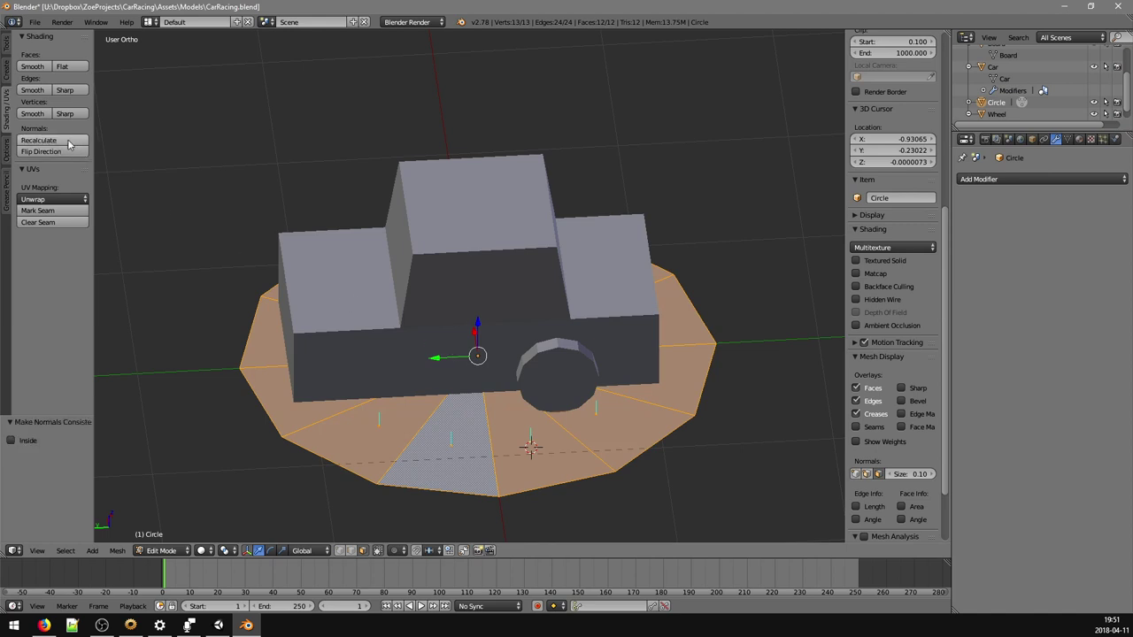
pyautogui.moveTo(362, 287); pyautogui.dragTo(270, 269, button='middle')
pyautogui.moveTo(301, 269); pyautogui.dragTo(685, 339, button='middle')
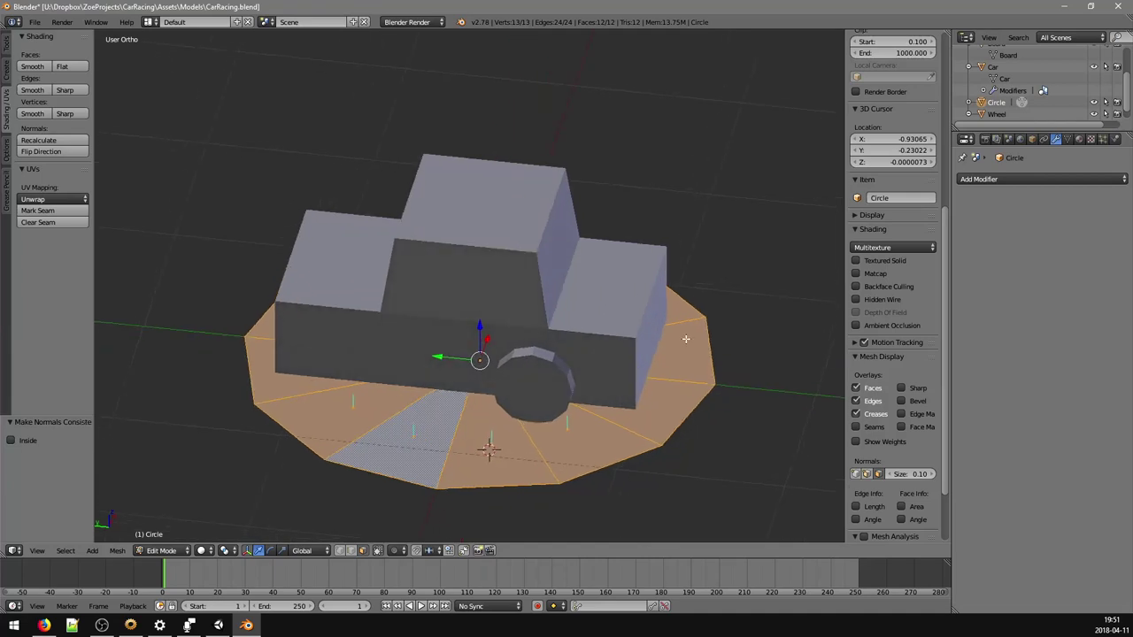
pyautogui.click(878, 474)
pyautogui.moveTo(515, 345); pyautogui.dragTo(458, 356, button='middle')
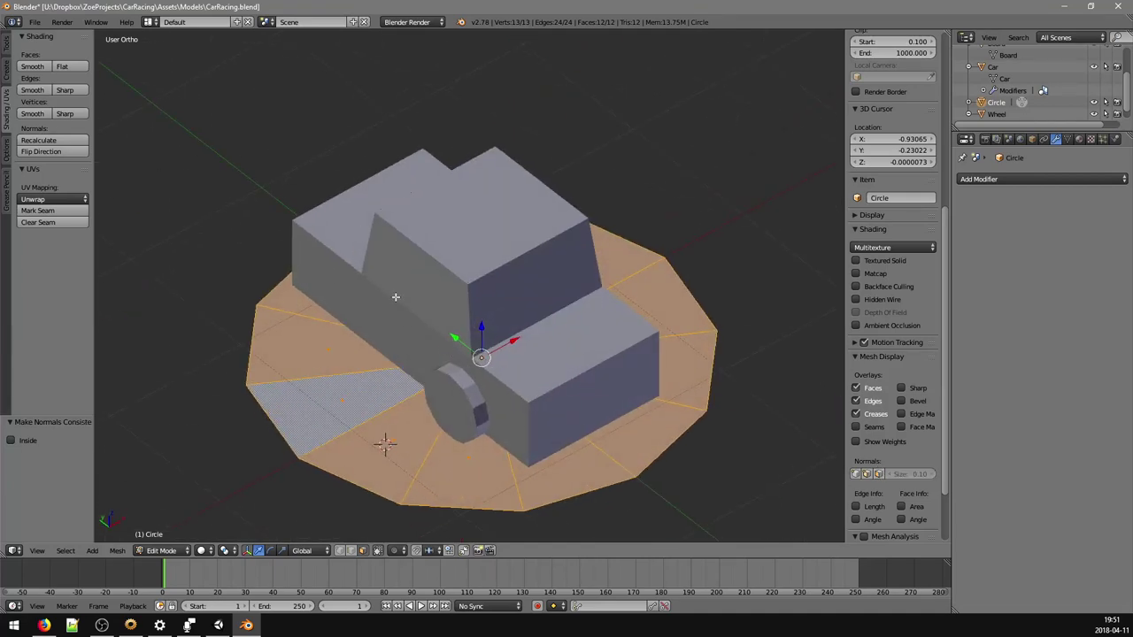
pyautogui.moveTo(392, 295); pyautogui.dragTo(338, 310, button='middle')
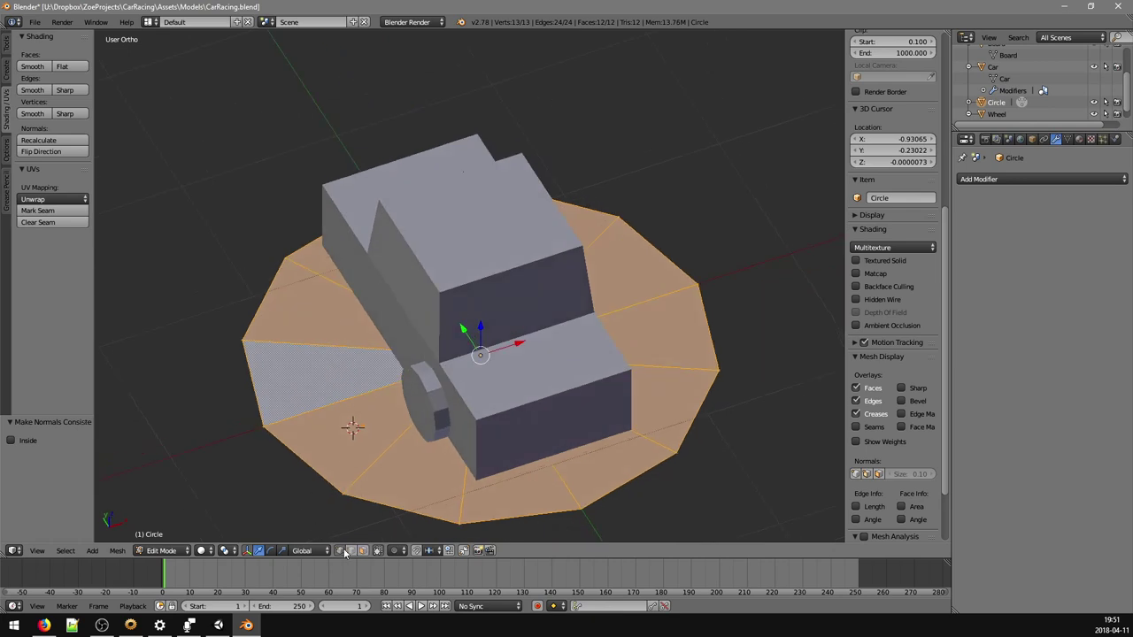
pyautogui.moveTo(387, 342); pyautogui.dragTo(345, 353, button='middle')
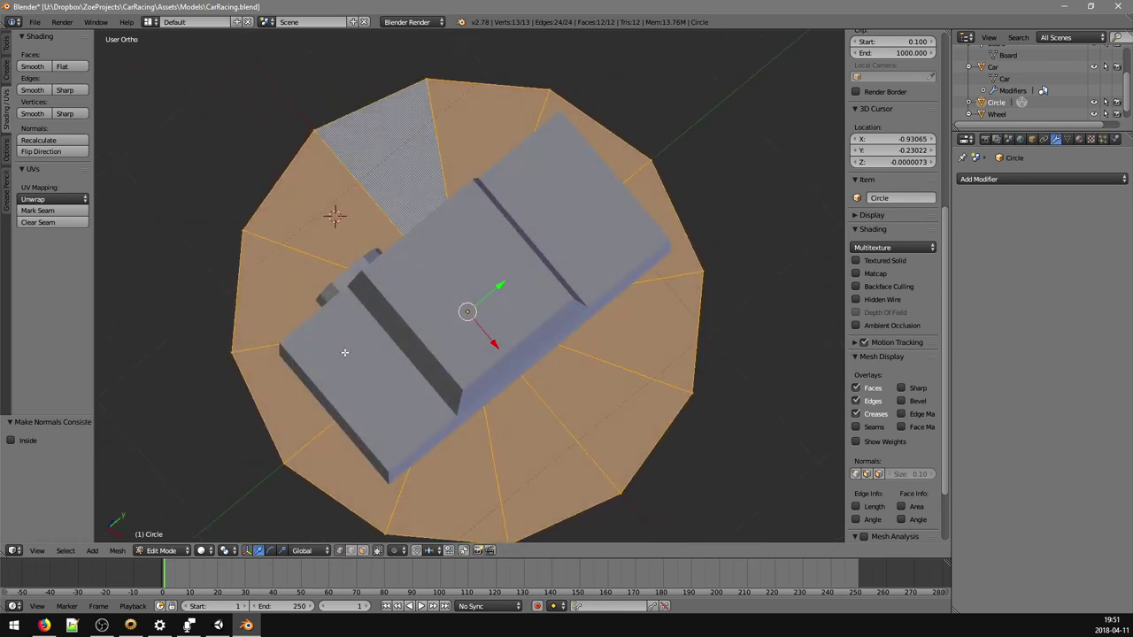
pyautogui.press('KP_7')
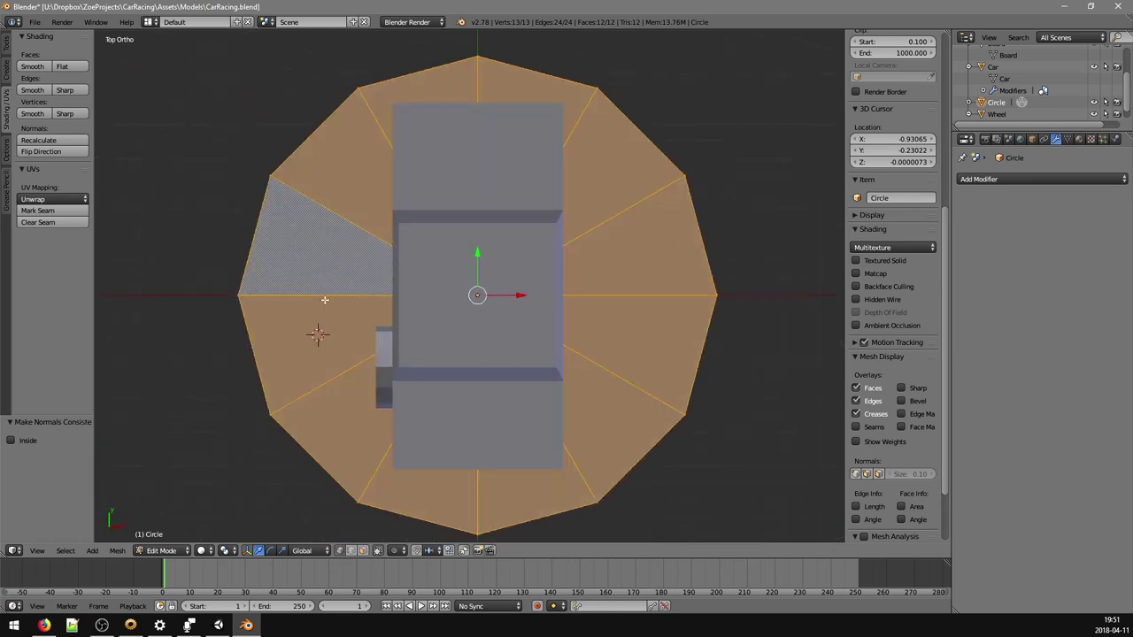
pyautogui.press('a')
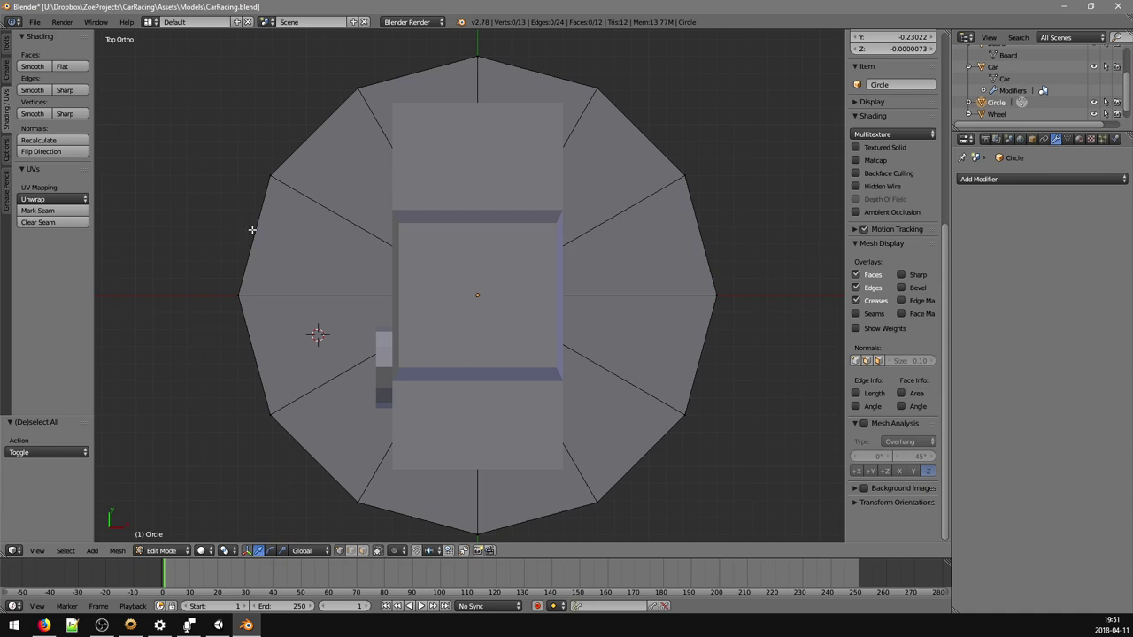
# - Extrude the disc's outer rim in place and scale the new ring out to 1.2
pyautogui.press('a')
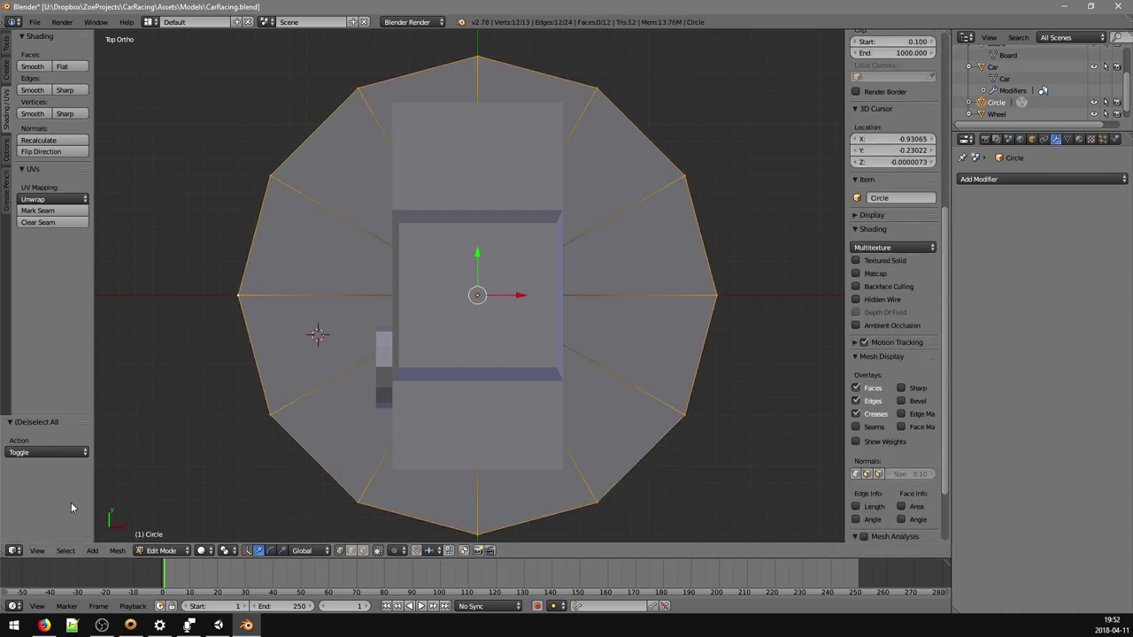
pyautogui.press('e')
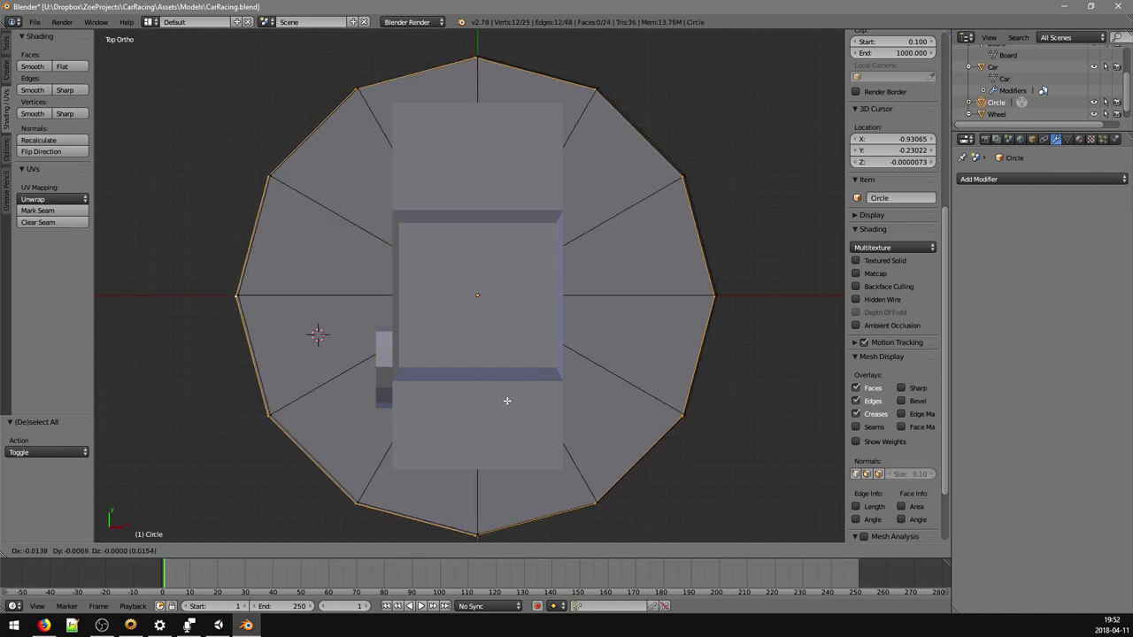
pyautogui.press('Escape')
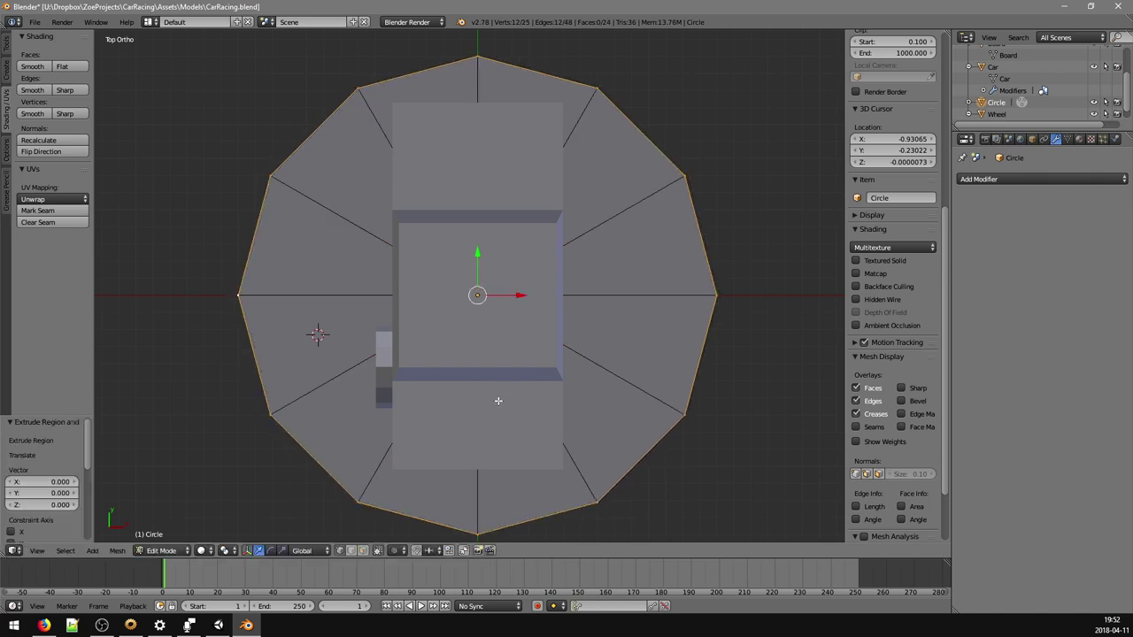
pyautogui.press('s')
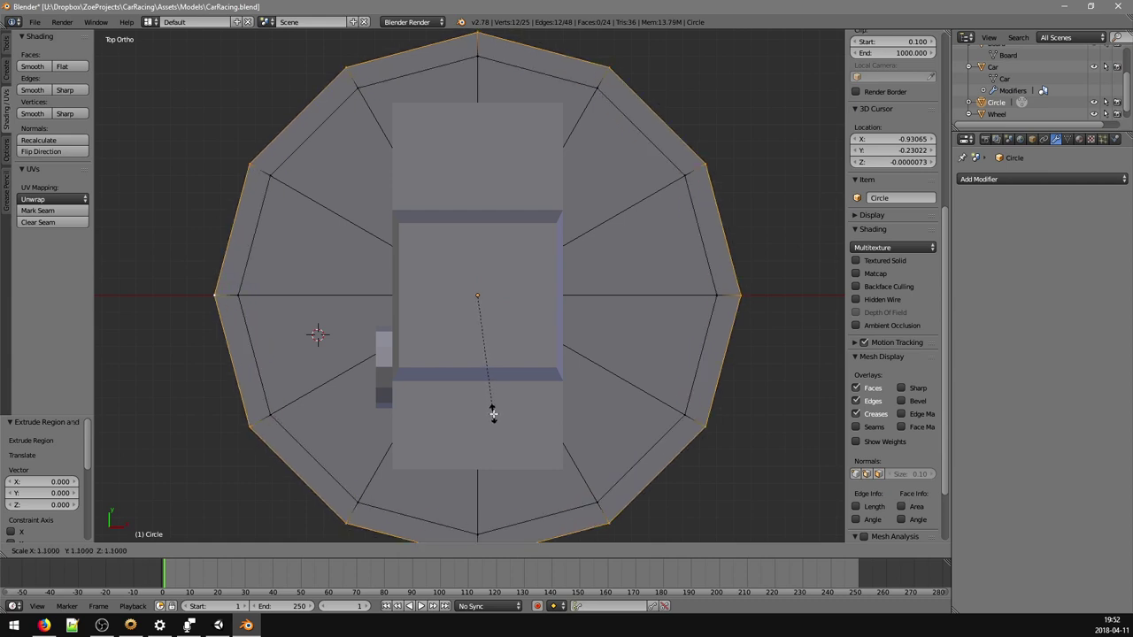
pyautogui.click(495, 423)
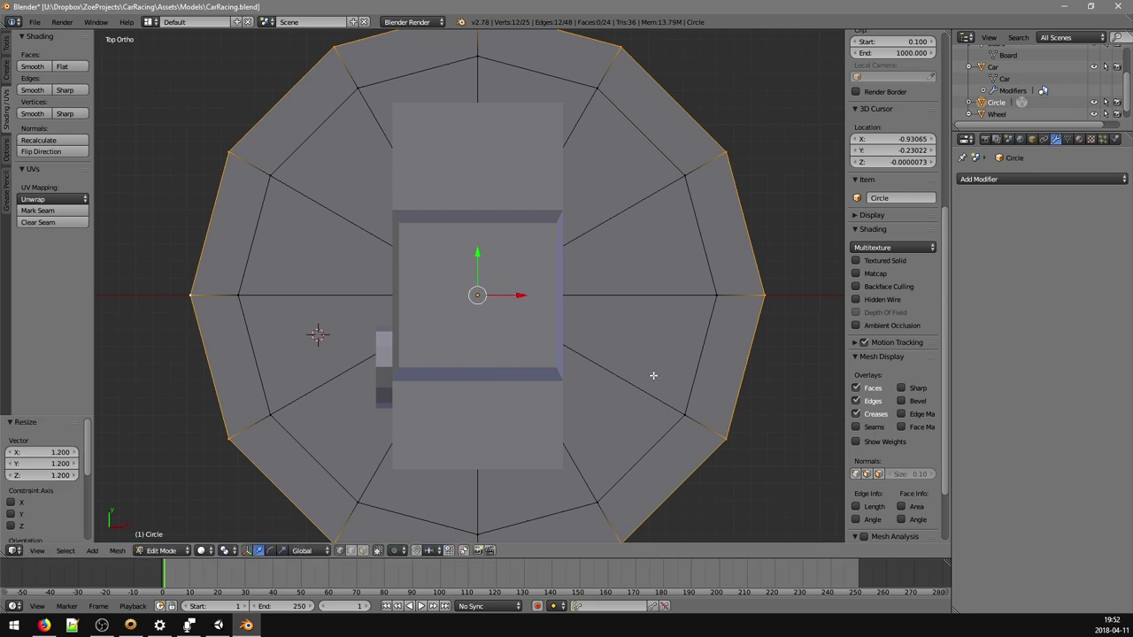
pyautogui.hotkey('ctrl', 'r')
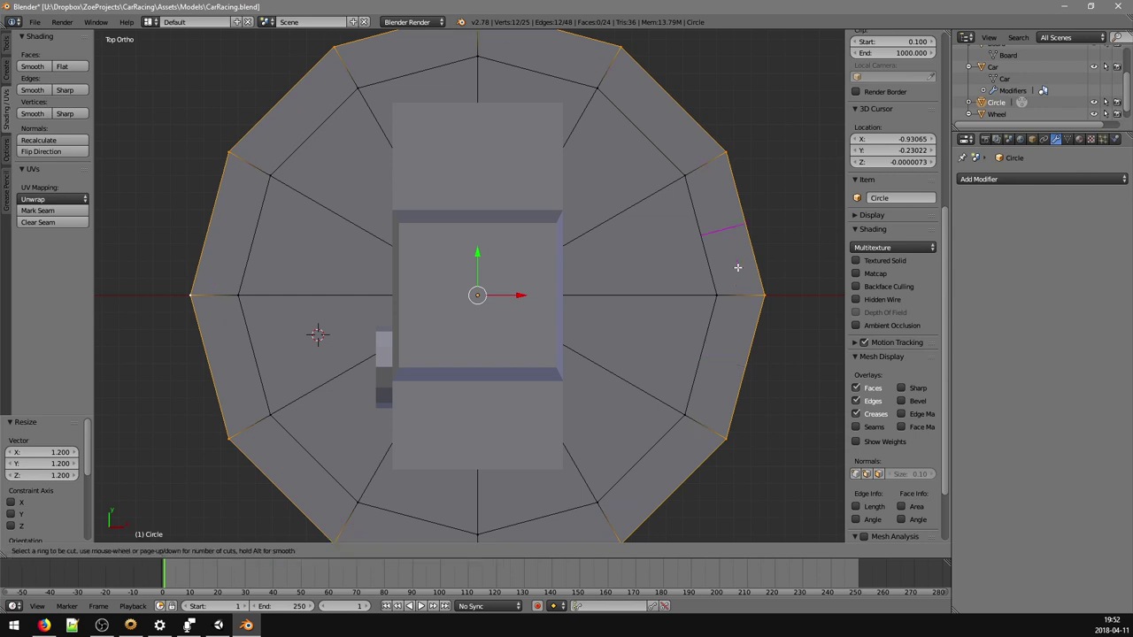
# - Insert two edge loops around the outer band, undoing a first misplaced single loop
pyautogui.click(732, 297)
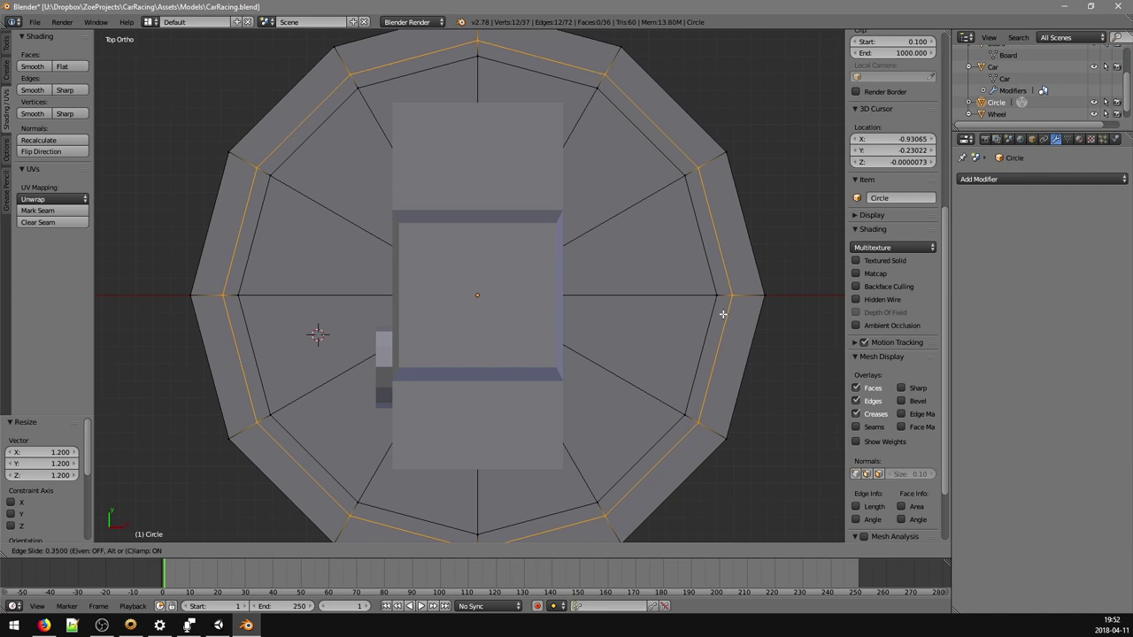
pyautogui.rightClick(724, 314)
pyautogui.hotkey('ctrl', 'z')
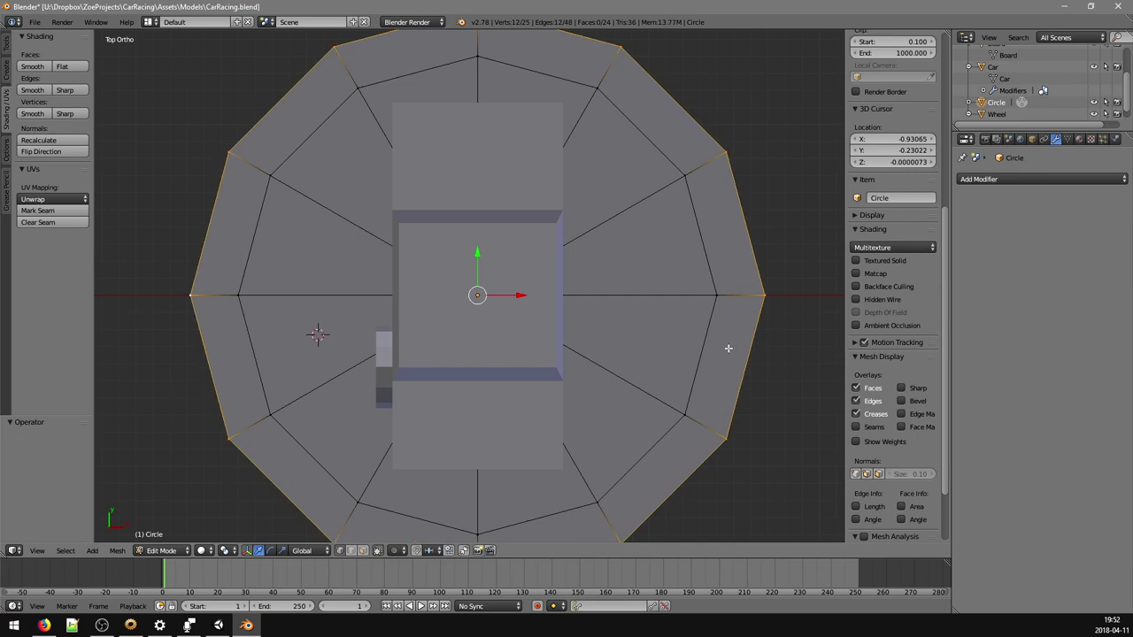
pyautogui.hotkey('ctrl', 'r')
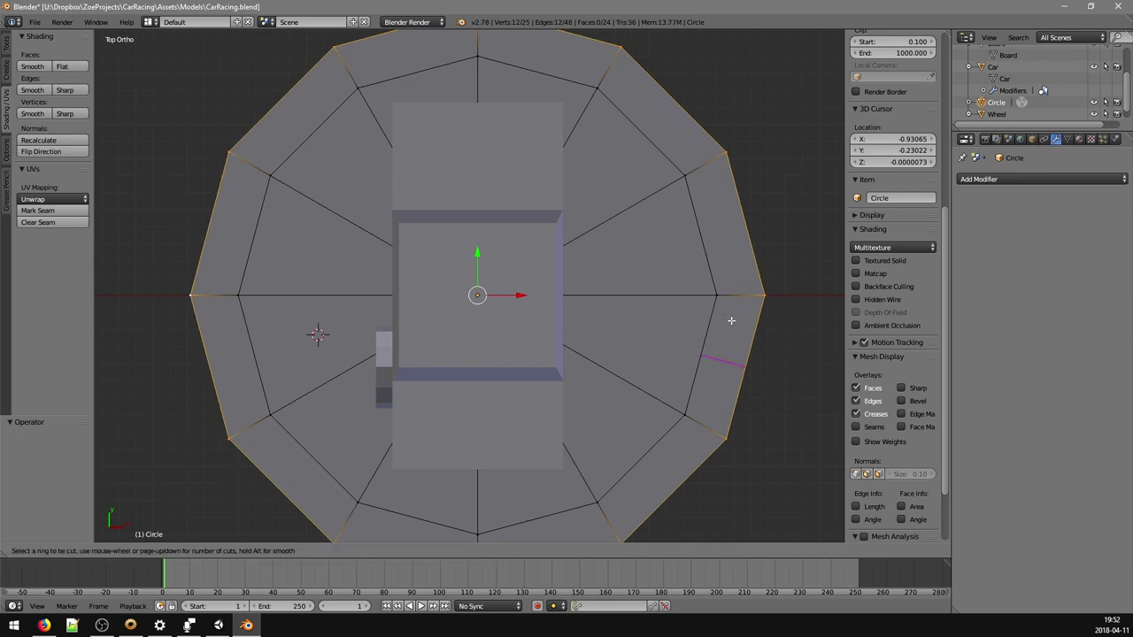
pyautogui.scroll(1, 735, 296)
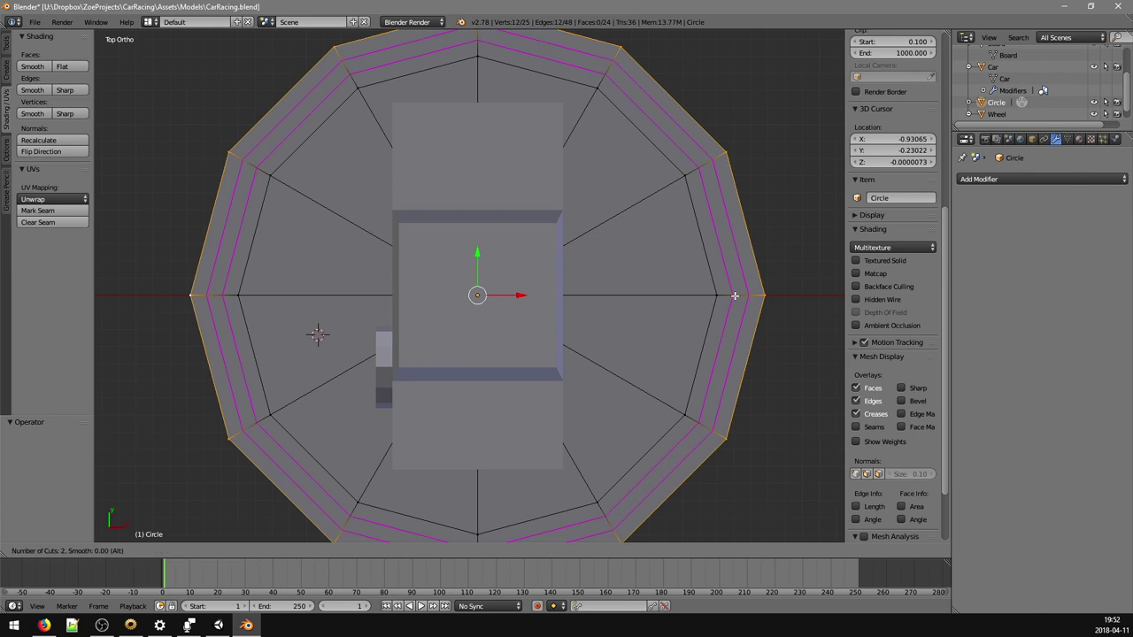
pyautogui.click(735, 296)
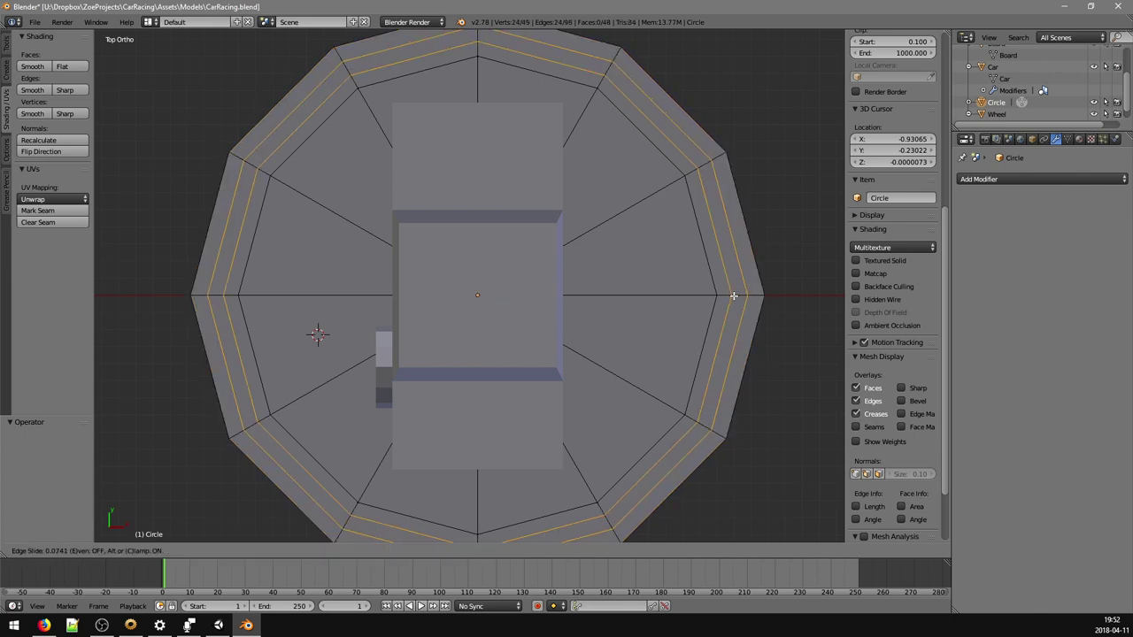
pyautogui.click(733, 296)
# - Raise the two new loops 0.1 on Z from the front view, then deselect all
pyautogui.press('KP_1')
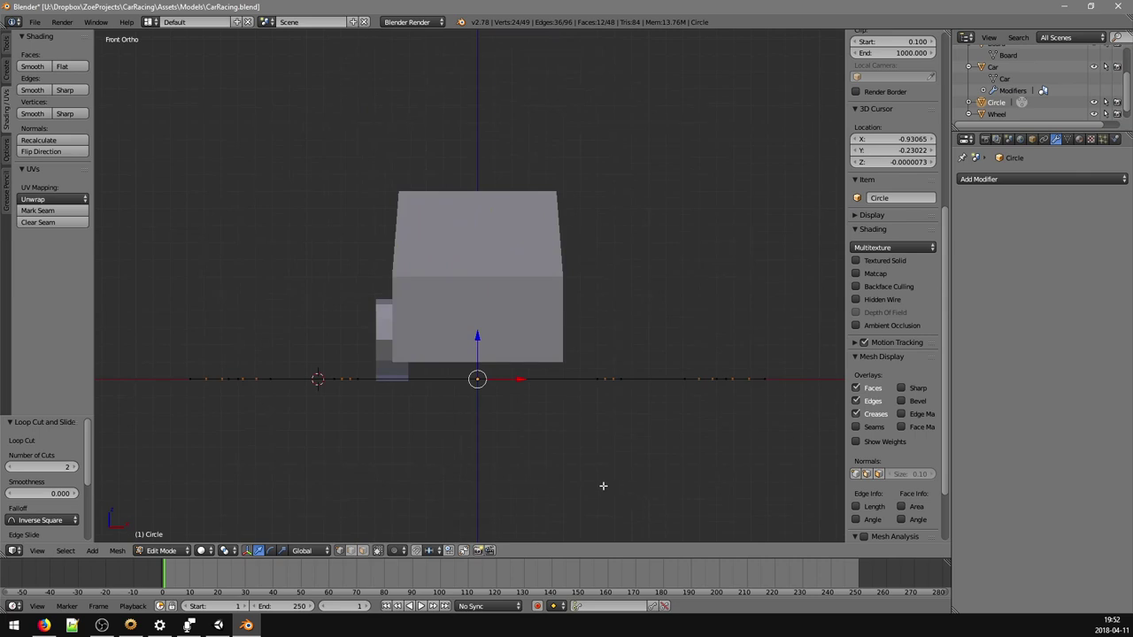
pyautogui.press('g')
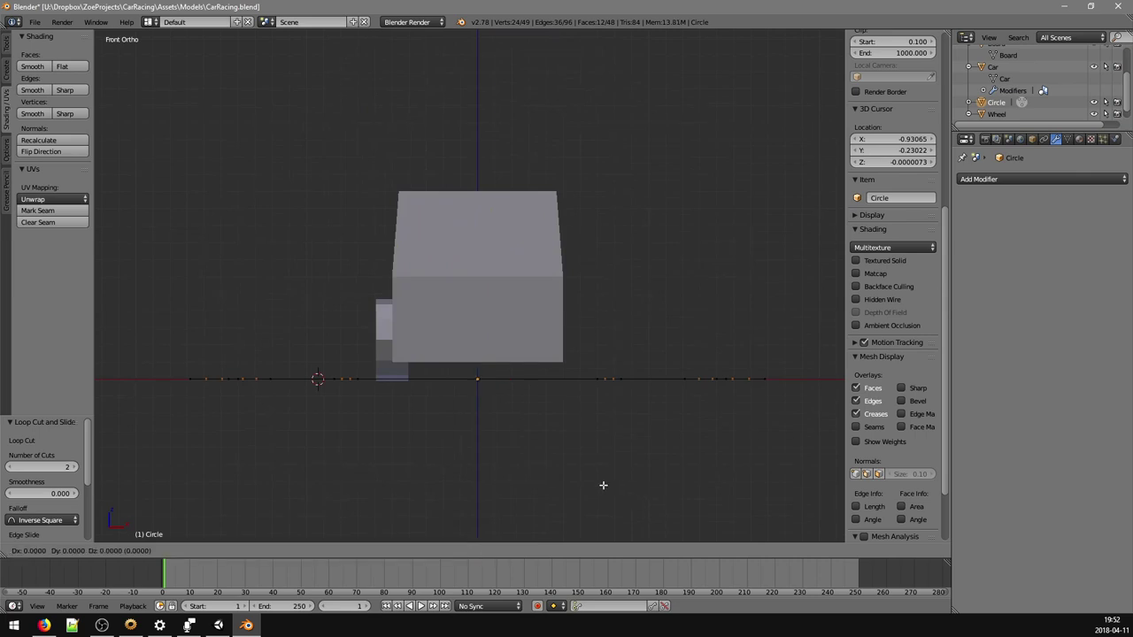
pyautogui.press('z')
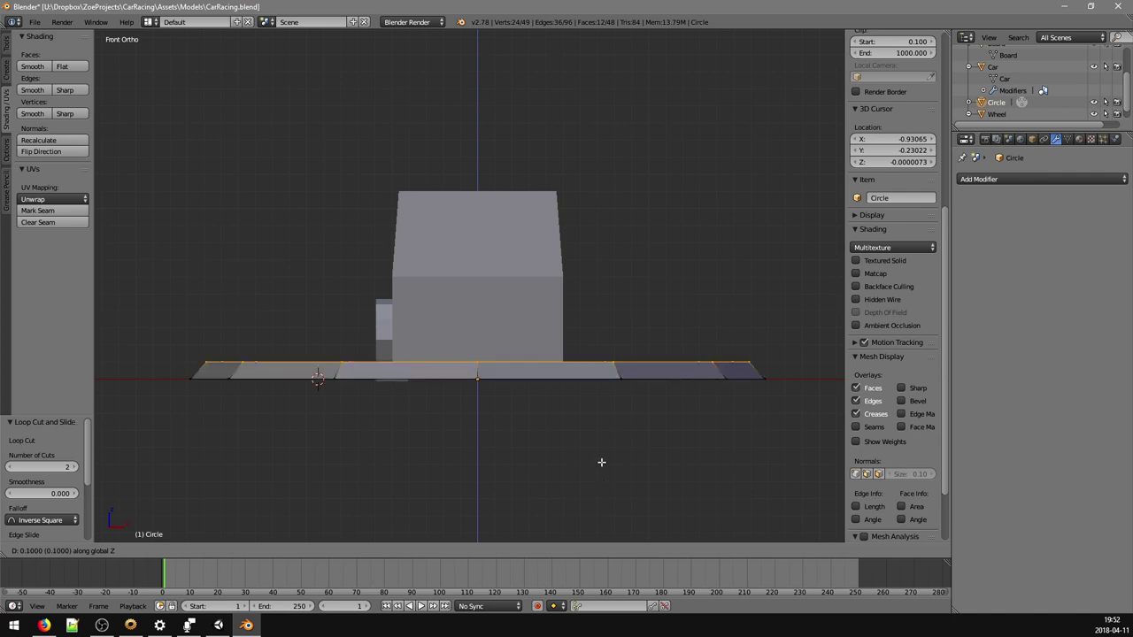
pyautogui.press('Return')
pyautogui.moveTo(605, 439); pyautogui.dragTo(586, 478, button='middle')
pyautogui.press('KP_7')
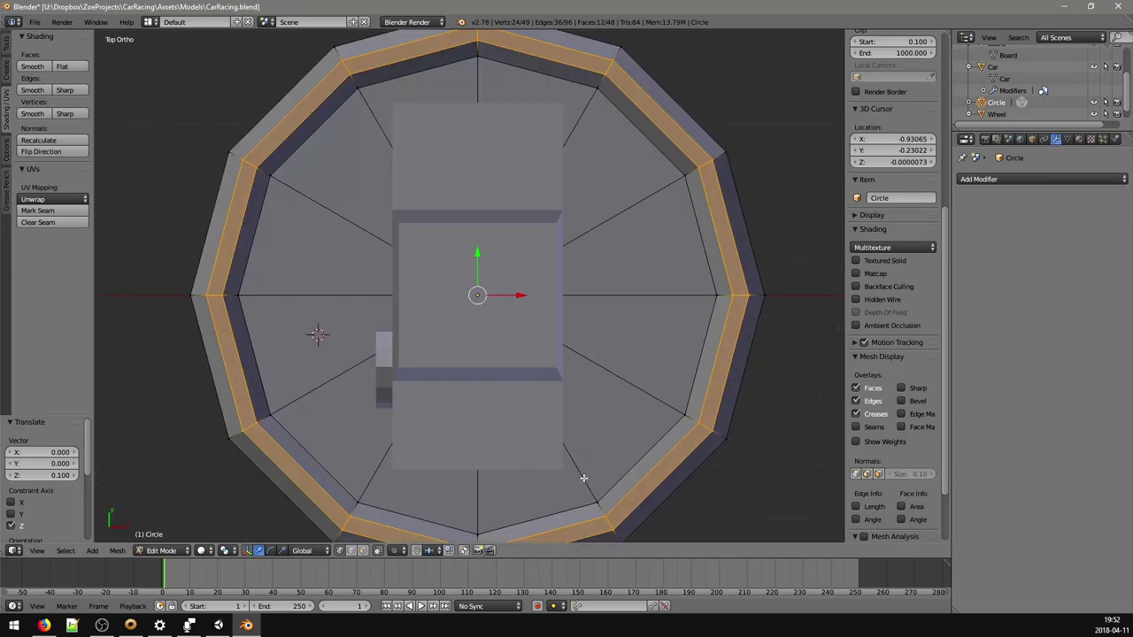
pyautogui.press('a')
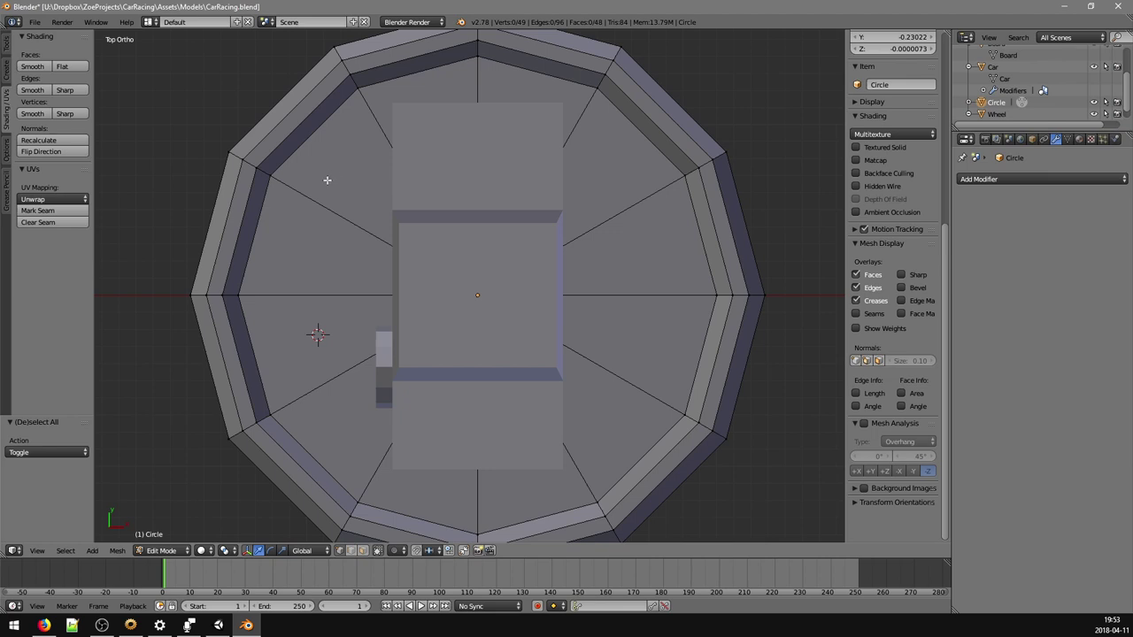
# - In front wireframe view, box-select the rim's ridge loops and lower them 0.059 on Z
pyautogui.press('KP_1')
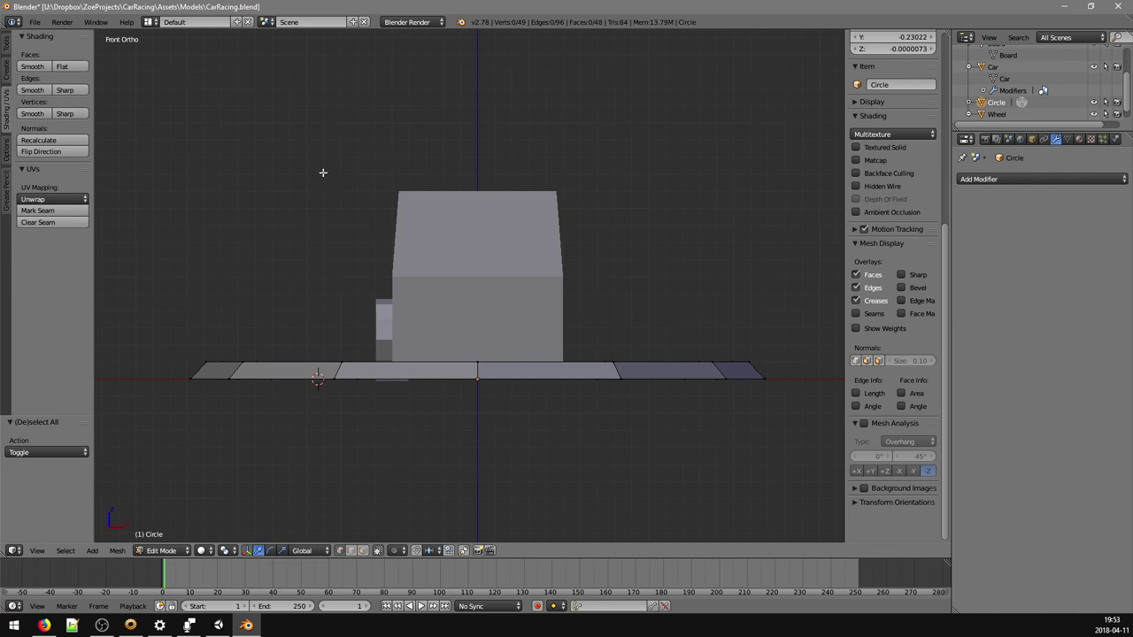
pyautogui.press('z')
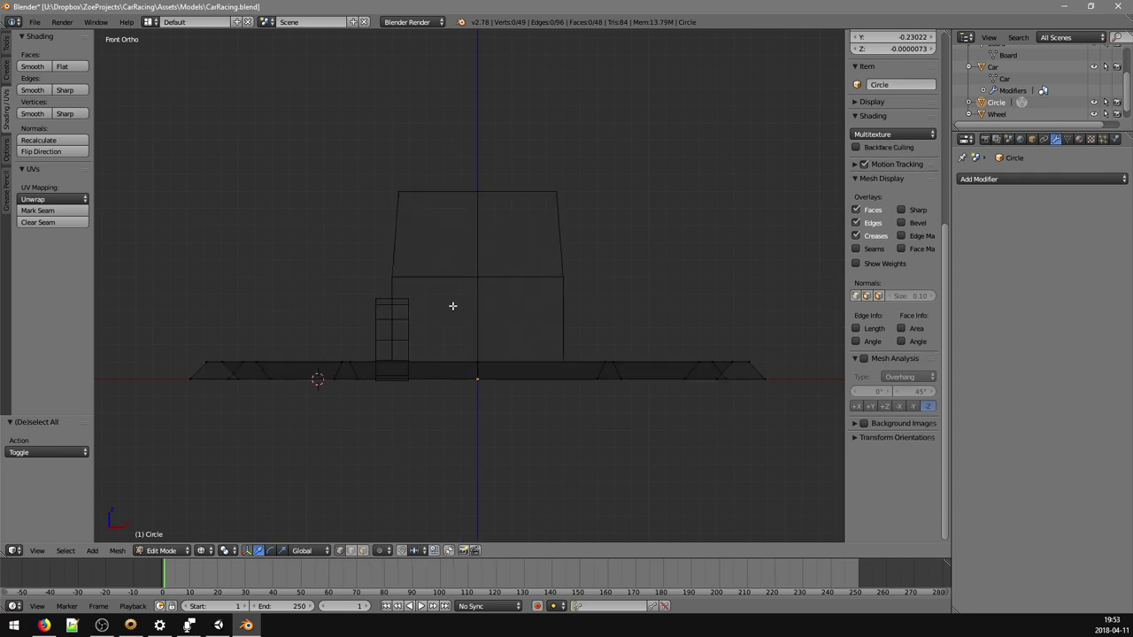
pyautogui.press('b')
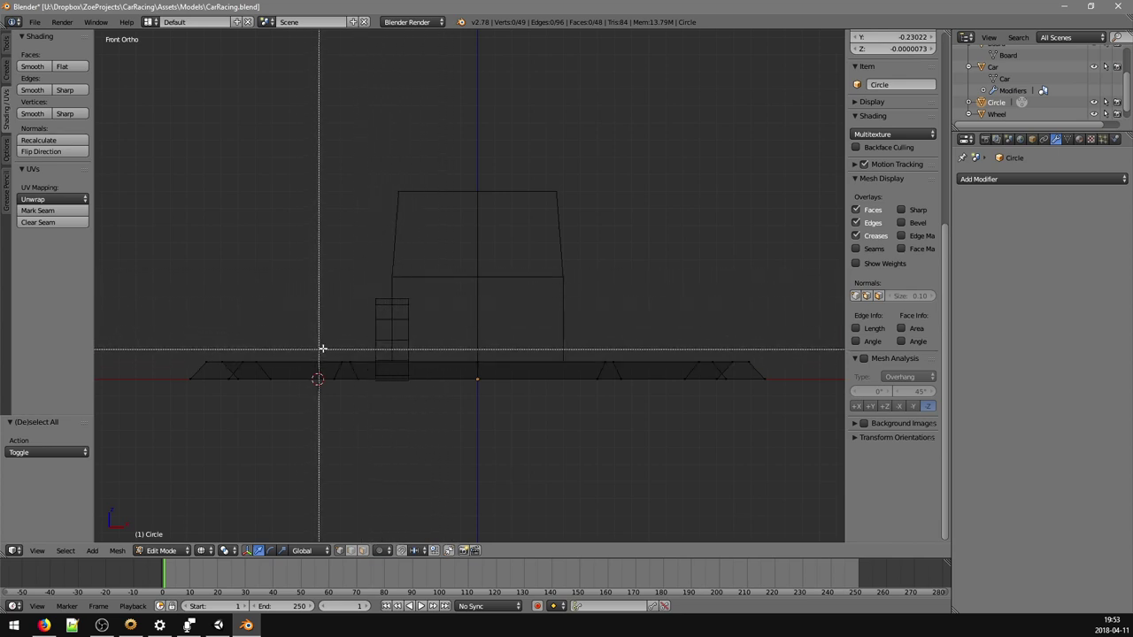
pyautogui.moveTo(182, 360); pyautogui.dragTo(756, 374)
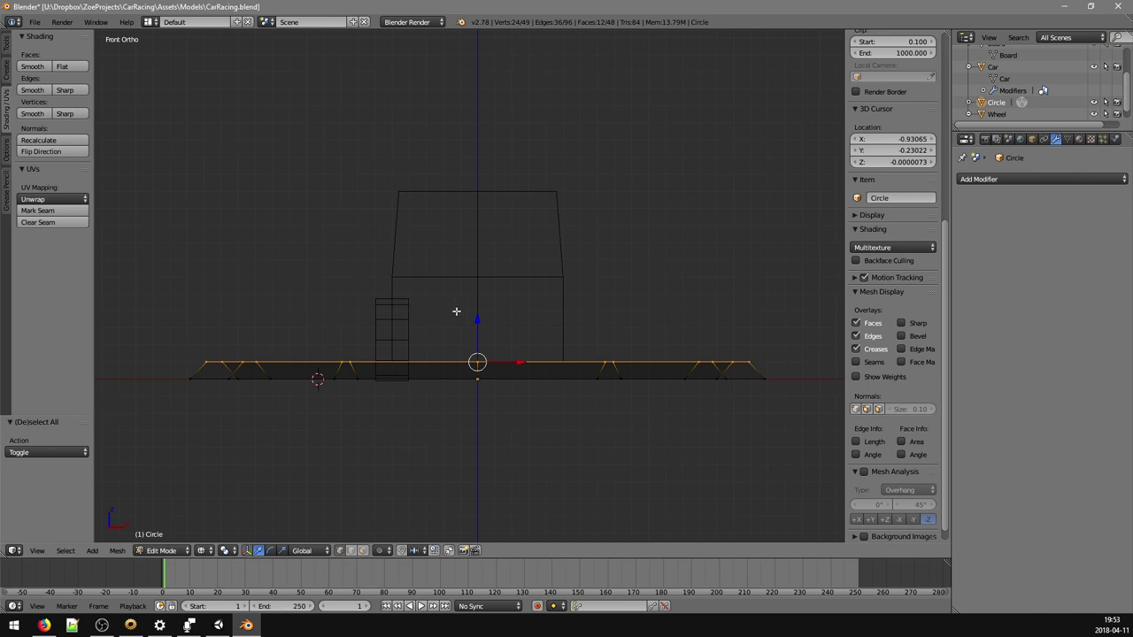
pyautogui.press('g')
pyautogui.press('z')
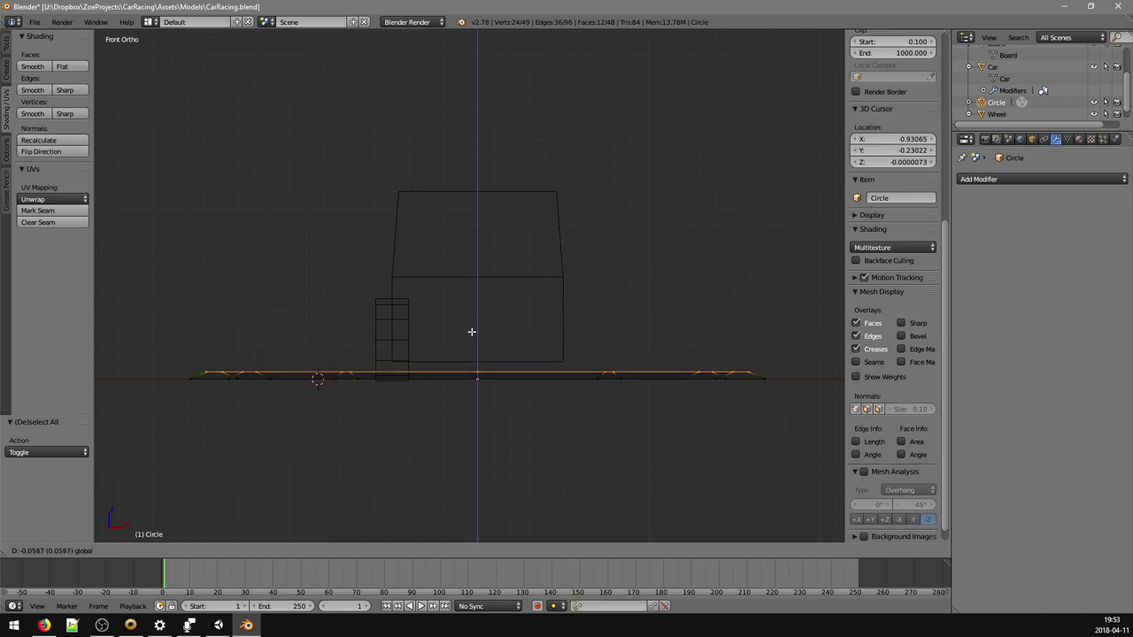
pyautogui.click(472, 332)
# - Return to solid top view, orbiting briefly to inspect the lowered ridge
pyautogui.press('KP_7')
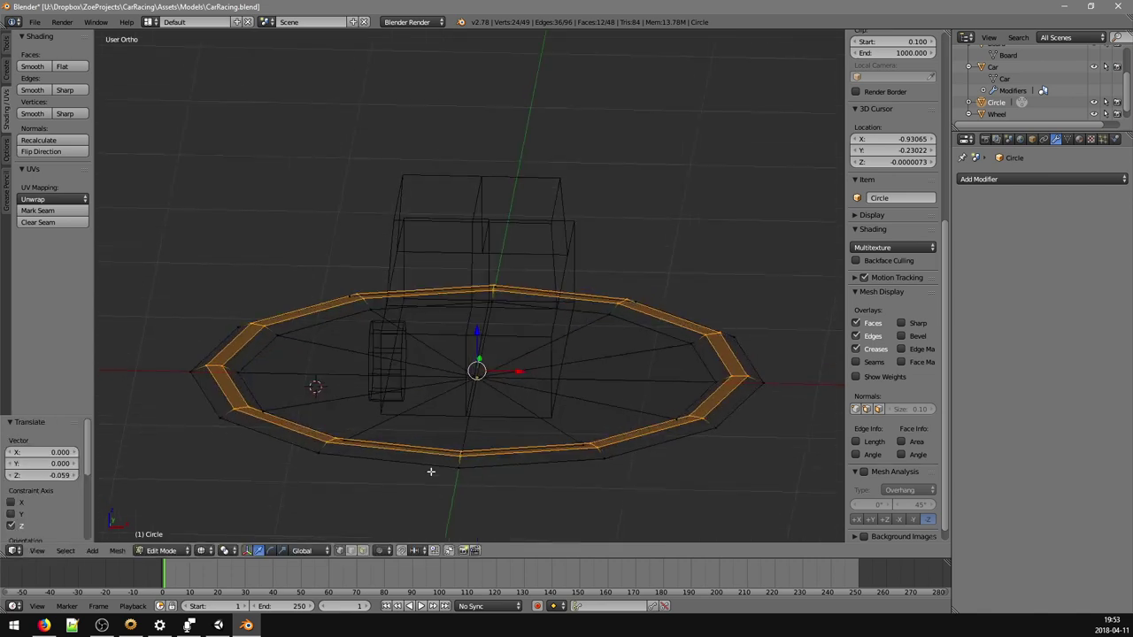
pyautogui.press('z')
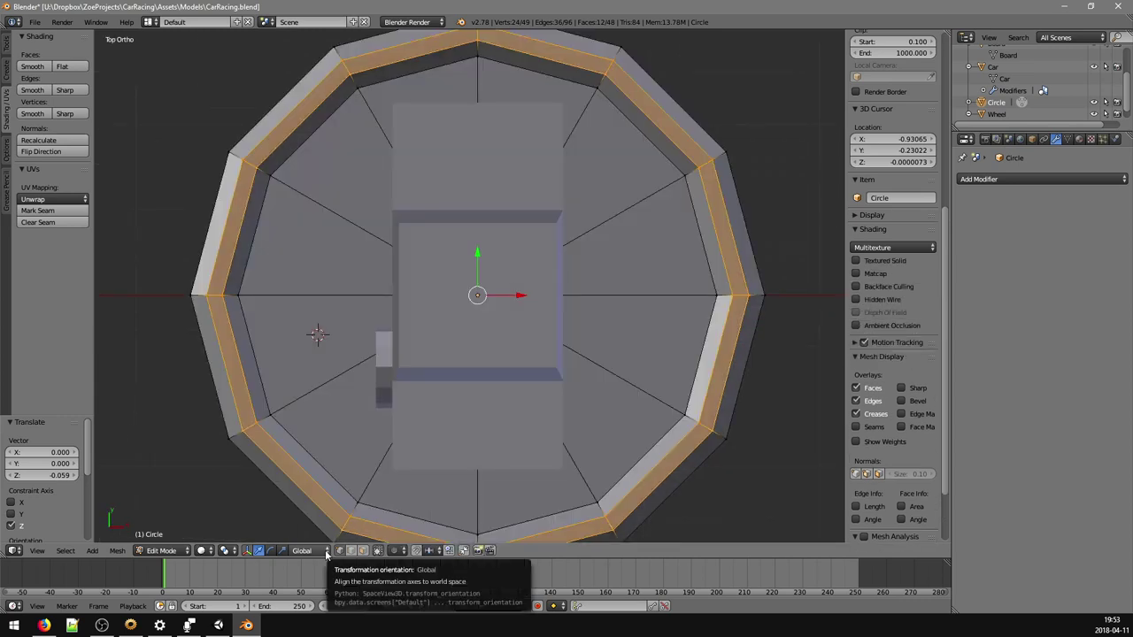
pyautogui.moveTo(323, 538); pyautogui.dragTo(190, 418, button='middle')
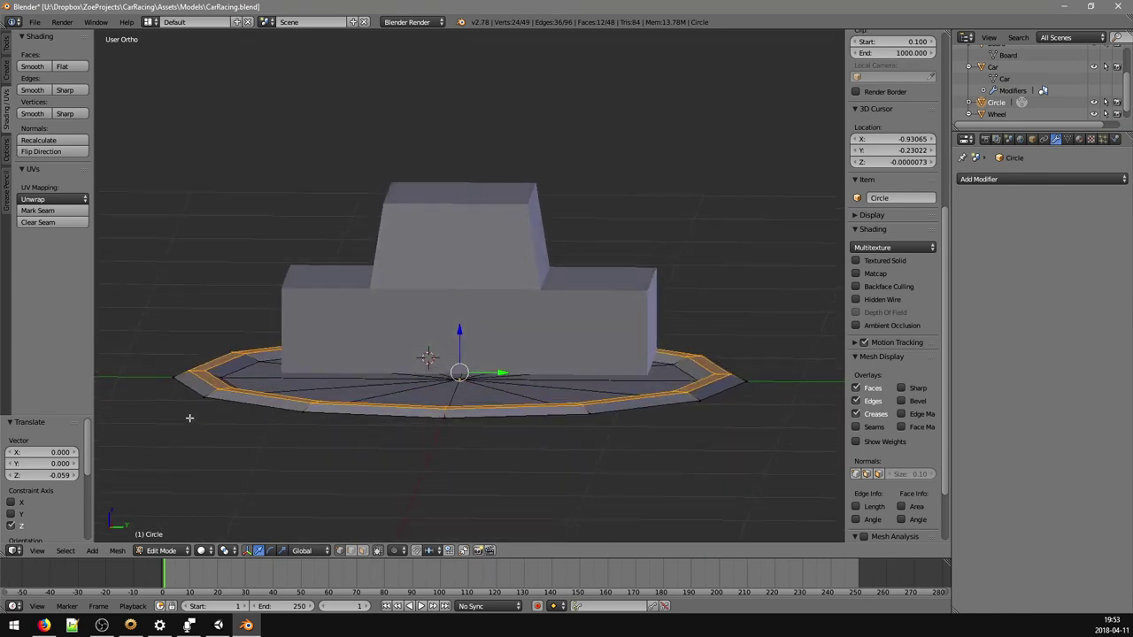
pyautogui.press('KP_7')
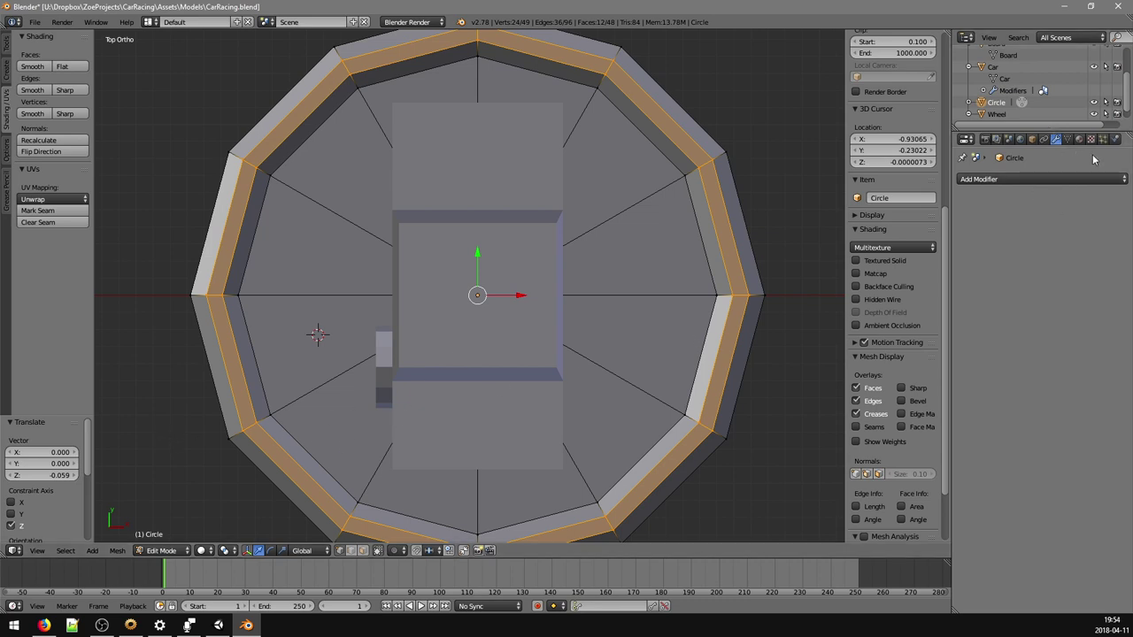
# - Add a material slot to the Circle with a new material named Border
pyautogui.click(1068, 140)
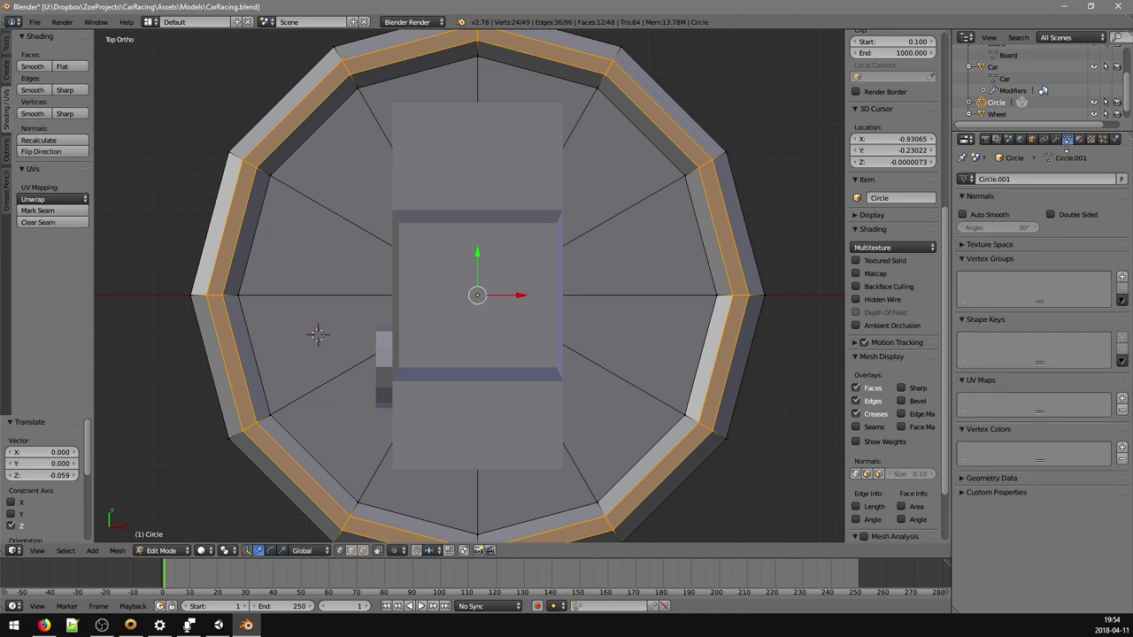
pyautogui.click(1079, 140)
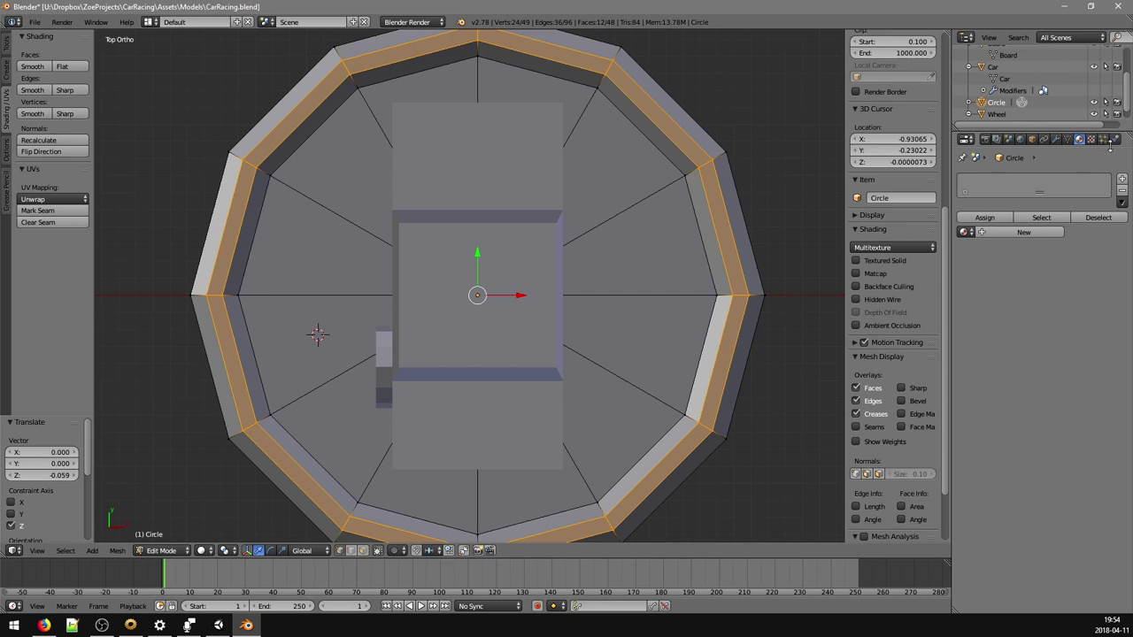
pyautogui.click(1122, 181)
pyautogui.click(1122, 180)
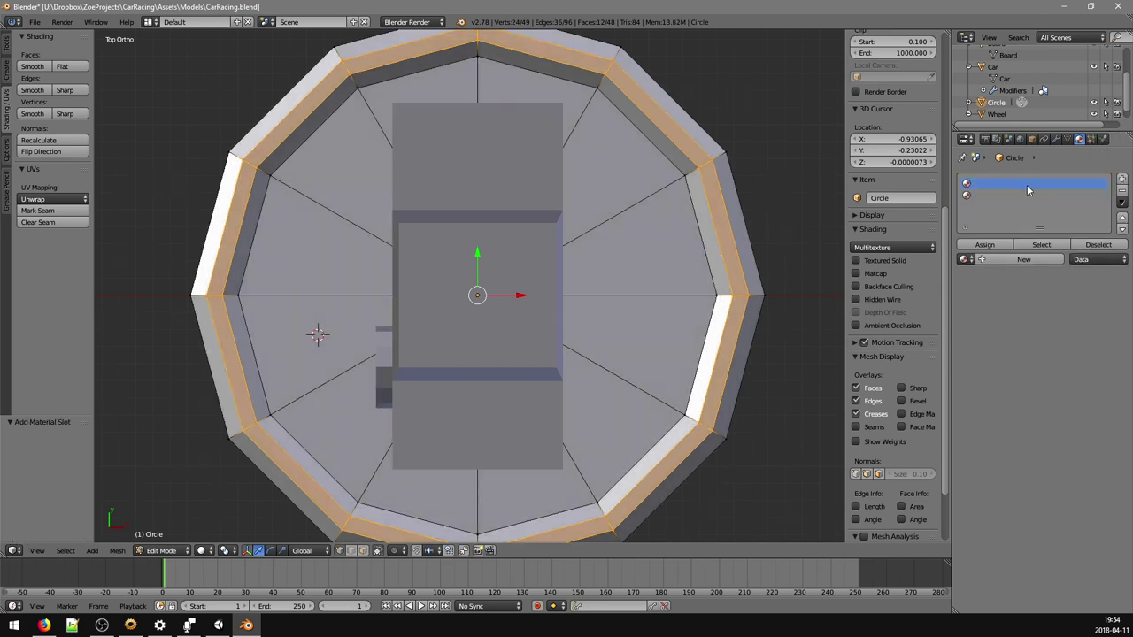
pyautogui.click(1020, 259)
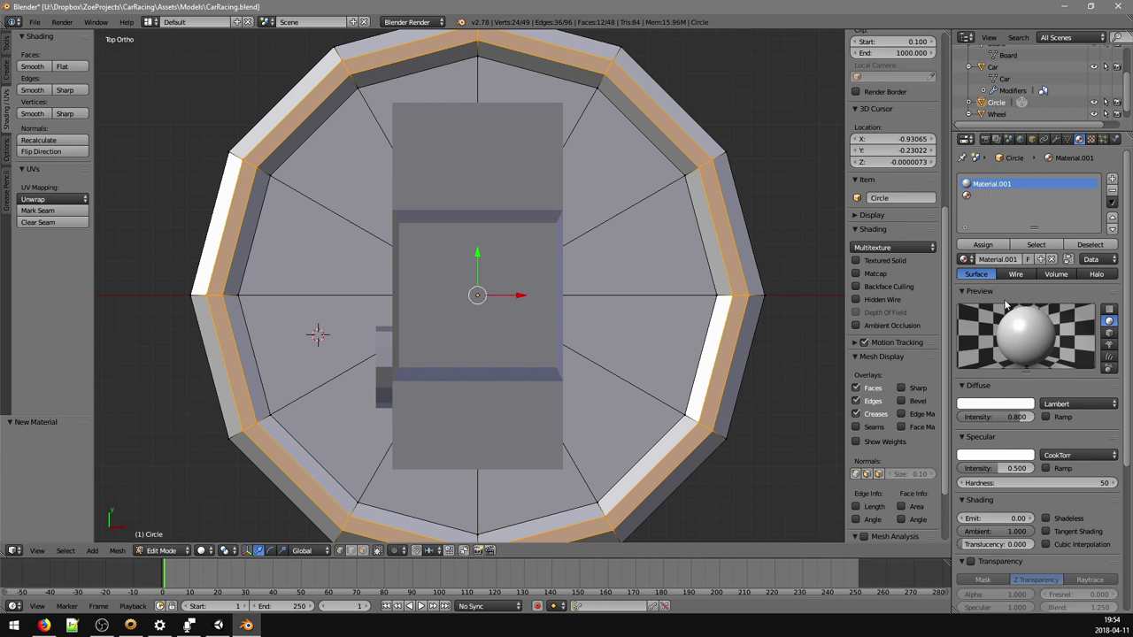
pyautogui.doubleClick(1006, 184)
pyautogui.write('Border')
# - Add a second slot with a new material renamed Core
pyautogui.click(970, 196)
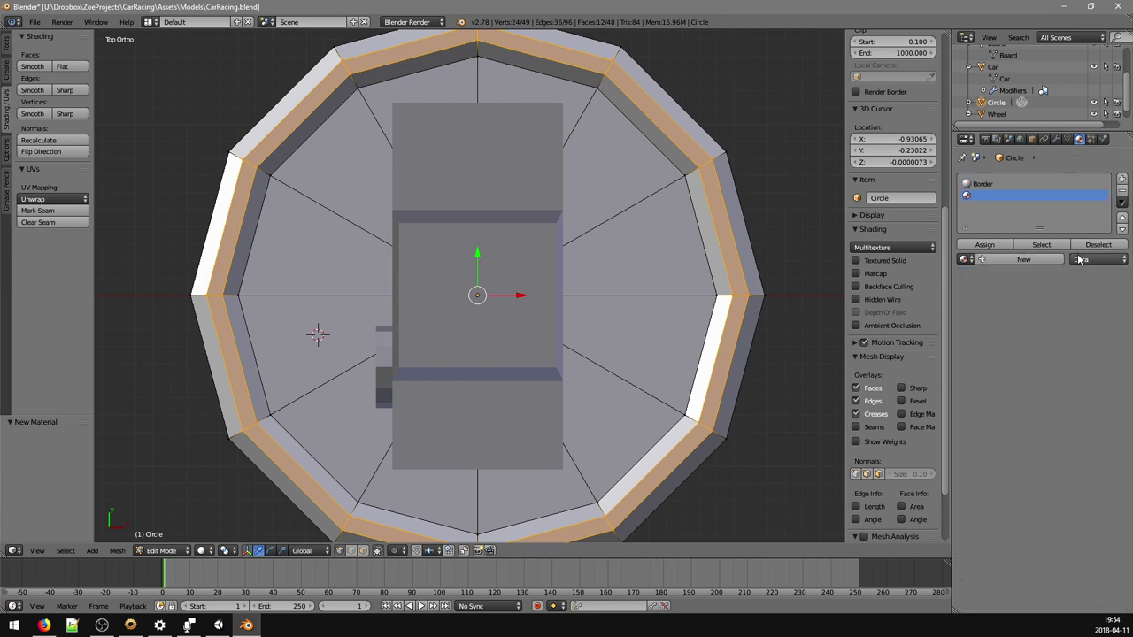
pyautogui.click(1022, 259)
pyautogui.doubleClick(1016, 197)
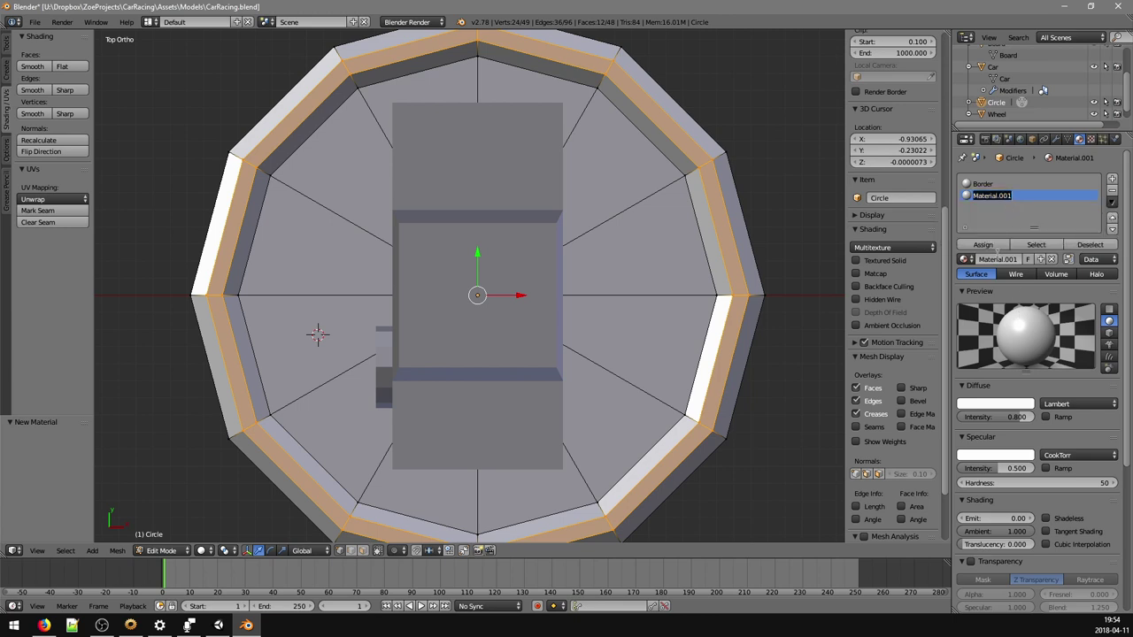
pyautogui.write('Core')
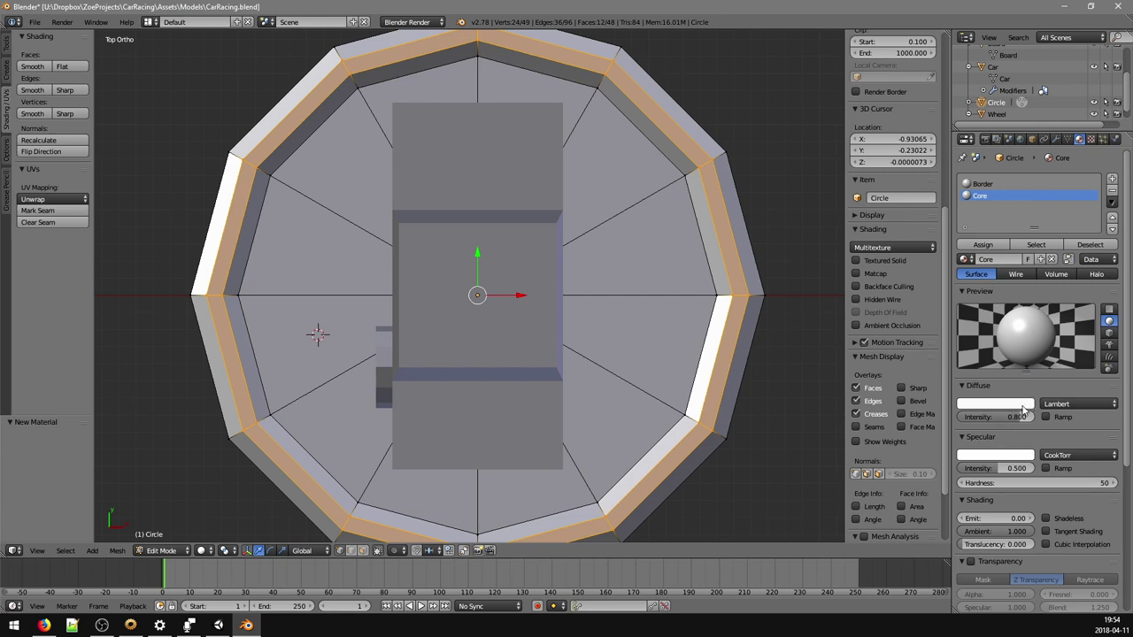
# - Set Core's diffuse colour to red, collapse Diffuse, and reselect the Border slot
pyautogui.click(1024, 409)
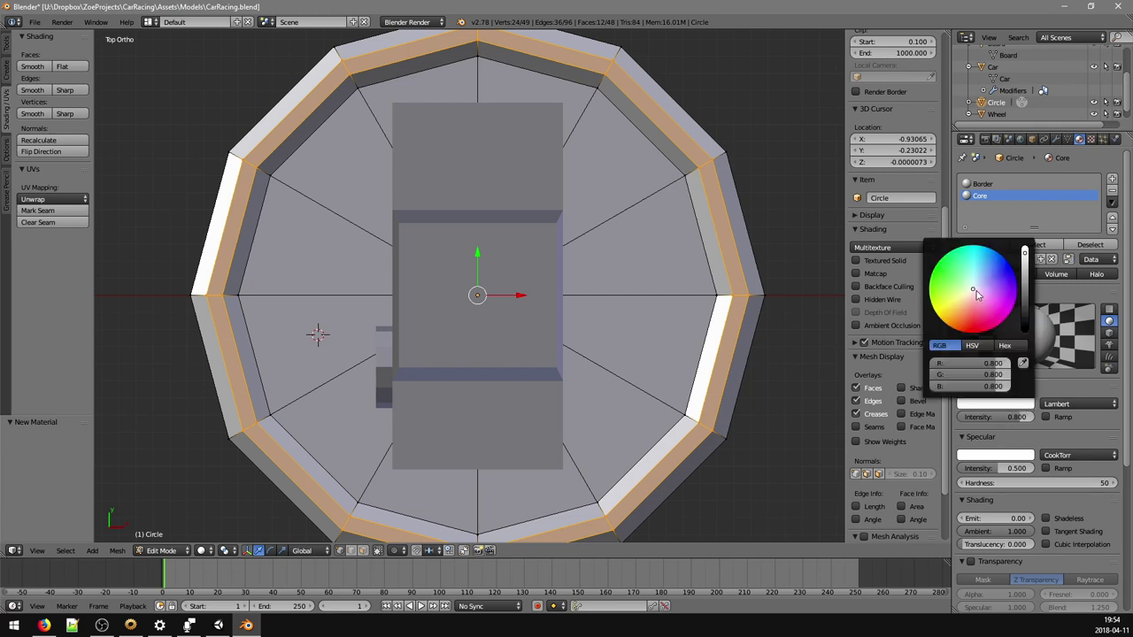
pyautogui.moveTo(974, 292); pyautogui.dragTo(973, 331)
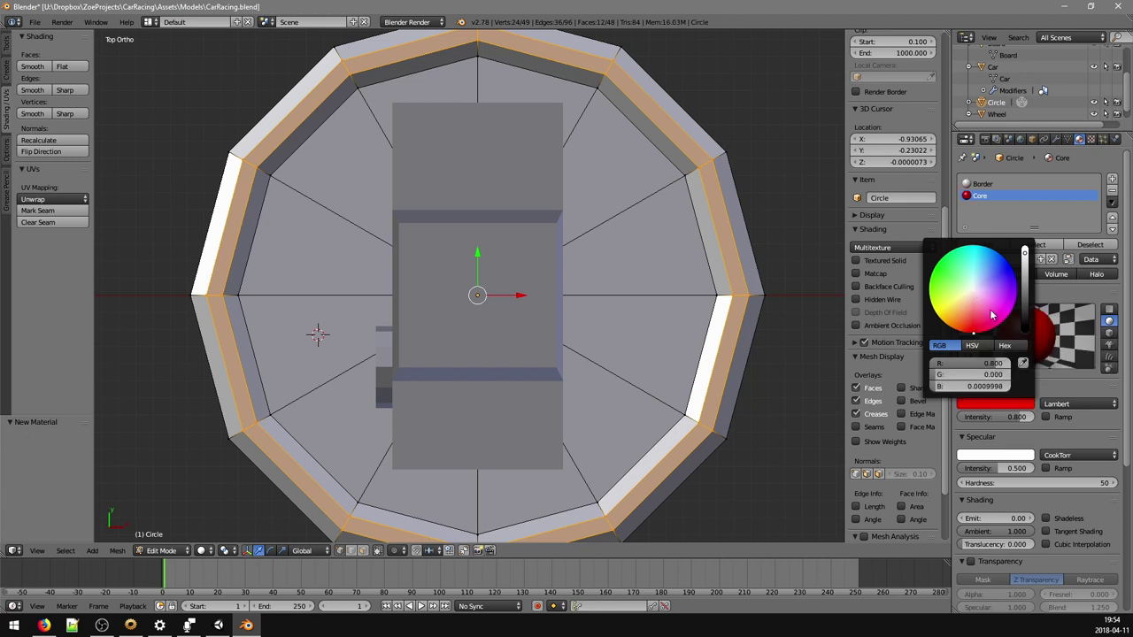
pyautogui.click(1078, 384)
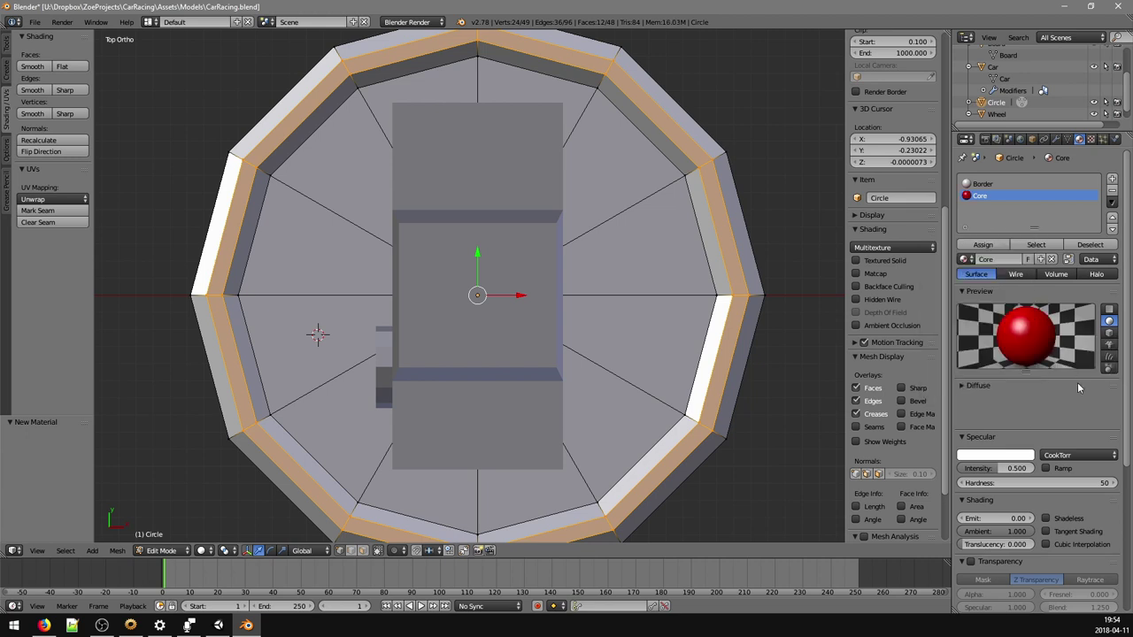
pyautogui.click(1011, 184)
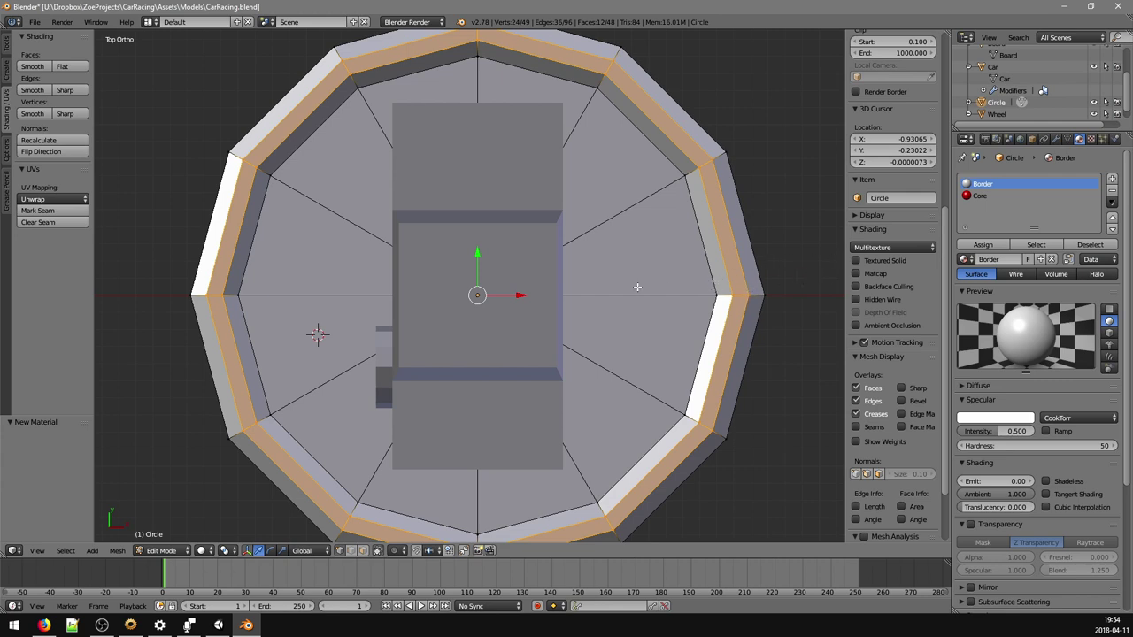
# - Select the inner edge loop around the core and mark it as a seam
pyautogui.keyDown('alt'); pyautogui.rightClick(707, 274); pyautogui.keyUp('alt')
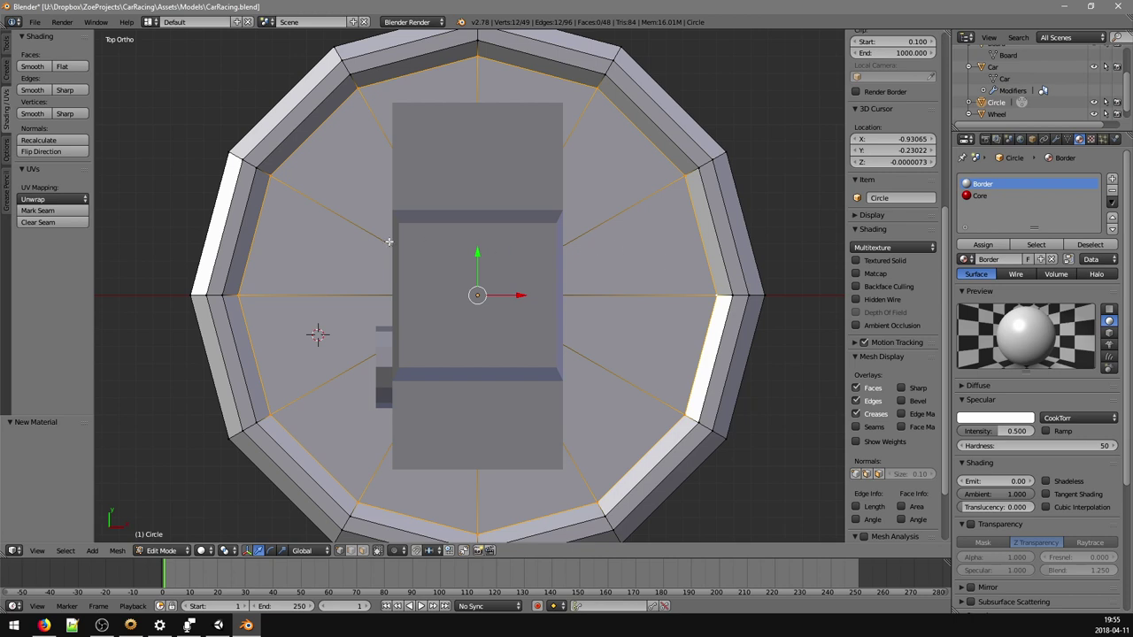
pyautogui.click(79, 212)
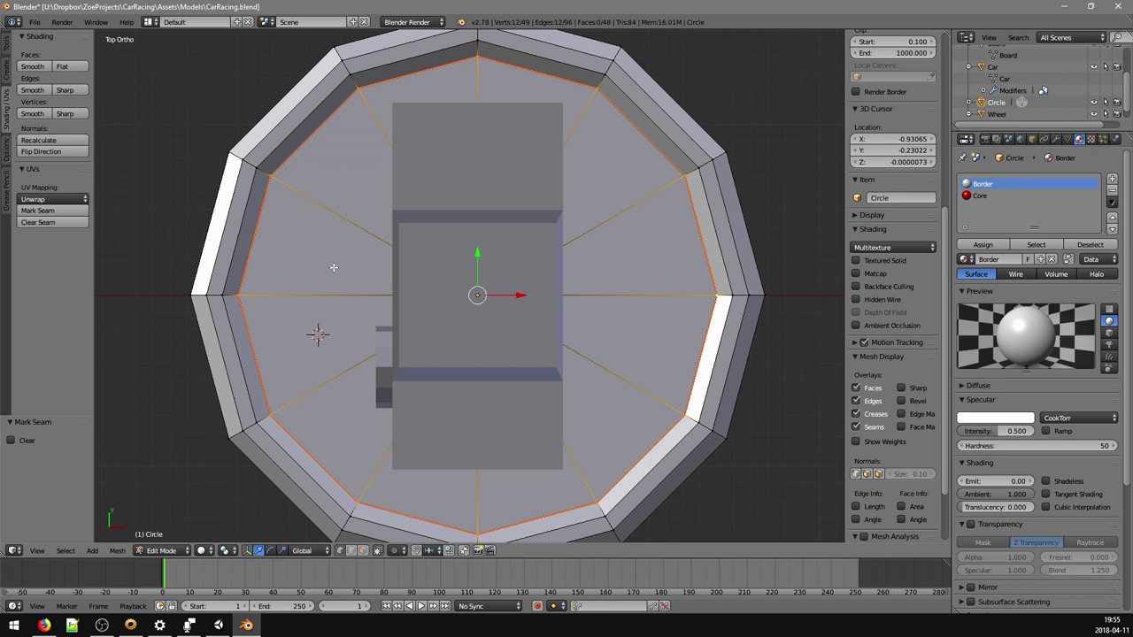
pyautogui.press('z')
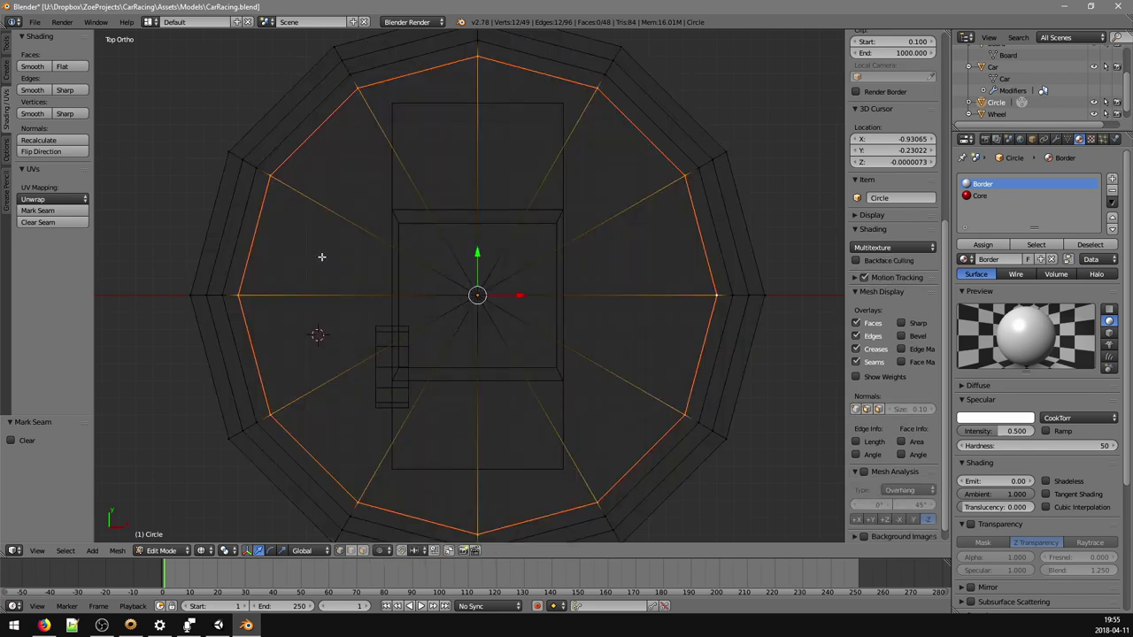
pyautogui.press('a')
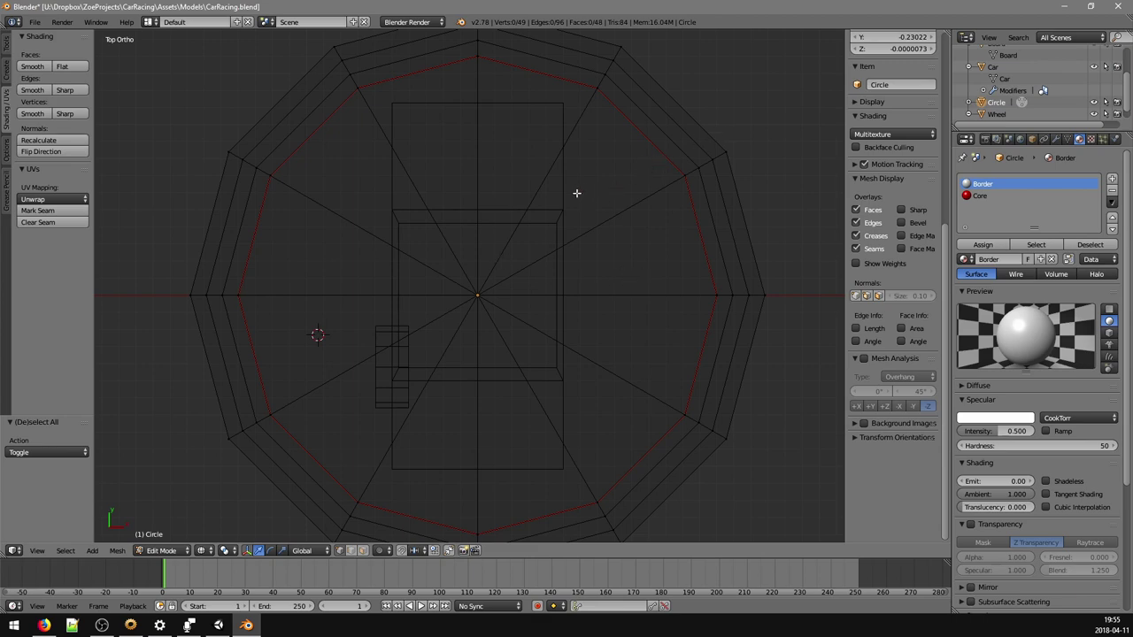
# - Return to solid shading and re-enter edit mode in face select mode
pyautogui.press('a')
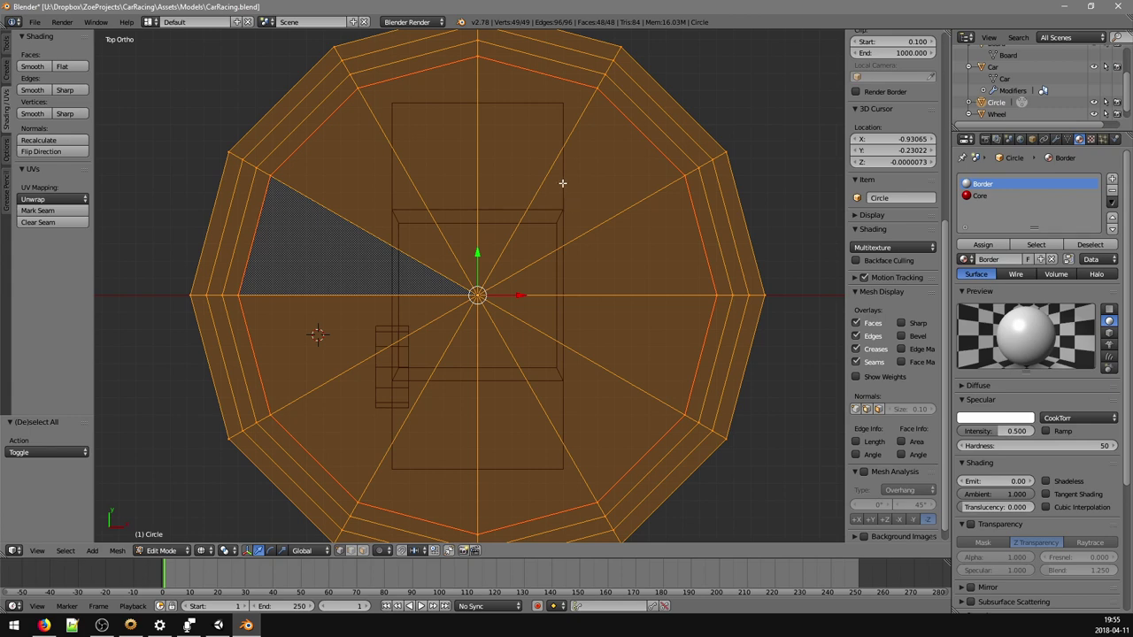
pyautogui.press('Tab')
pyautogui.press('Tab')
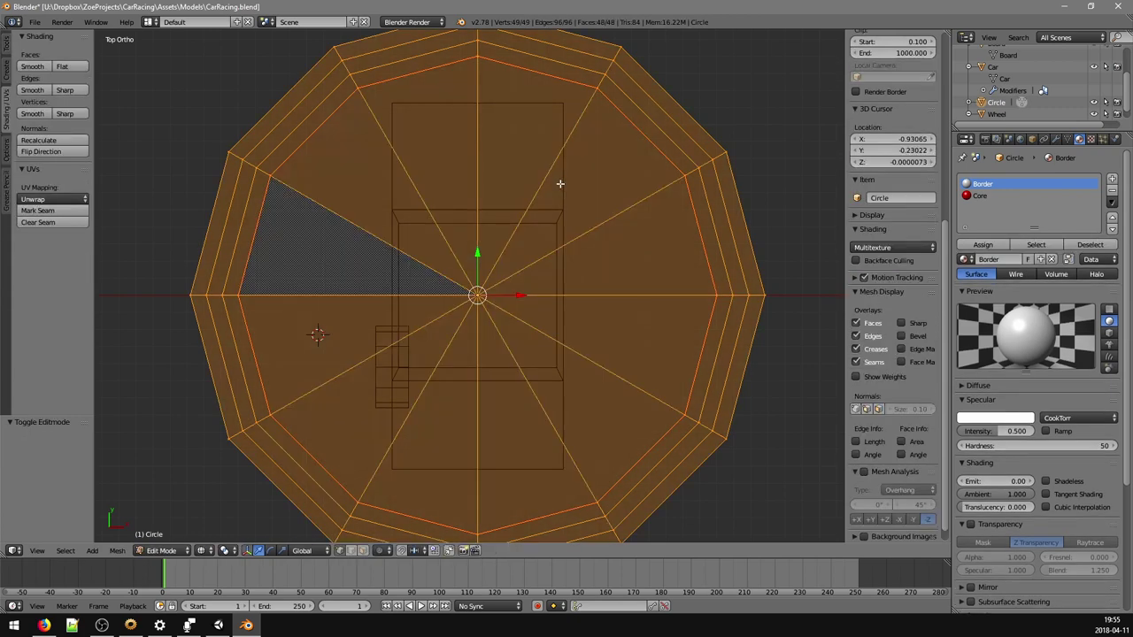
pyautogui.press('Tab')
pyautogui.press('Tab')
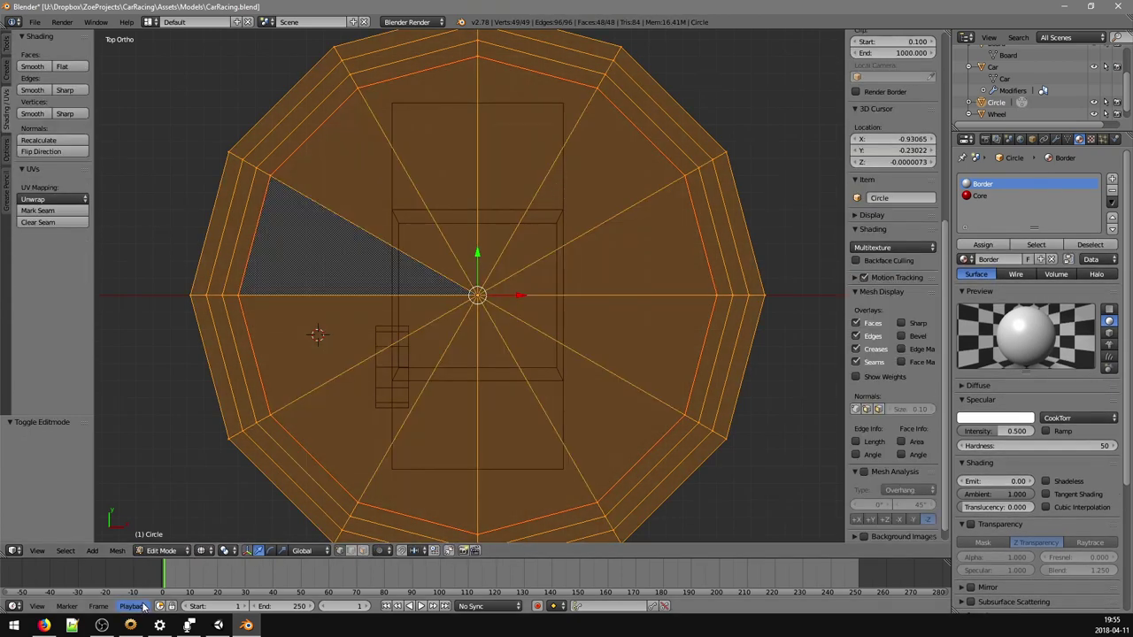
pyautogui.click(161, 551)
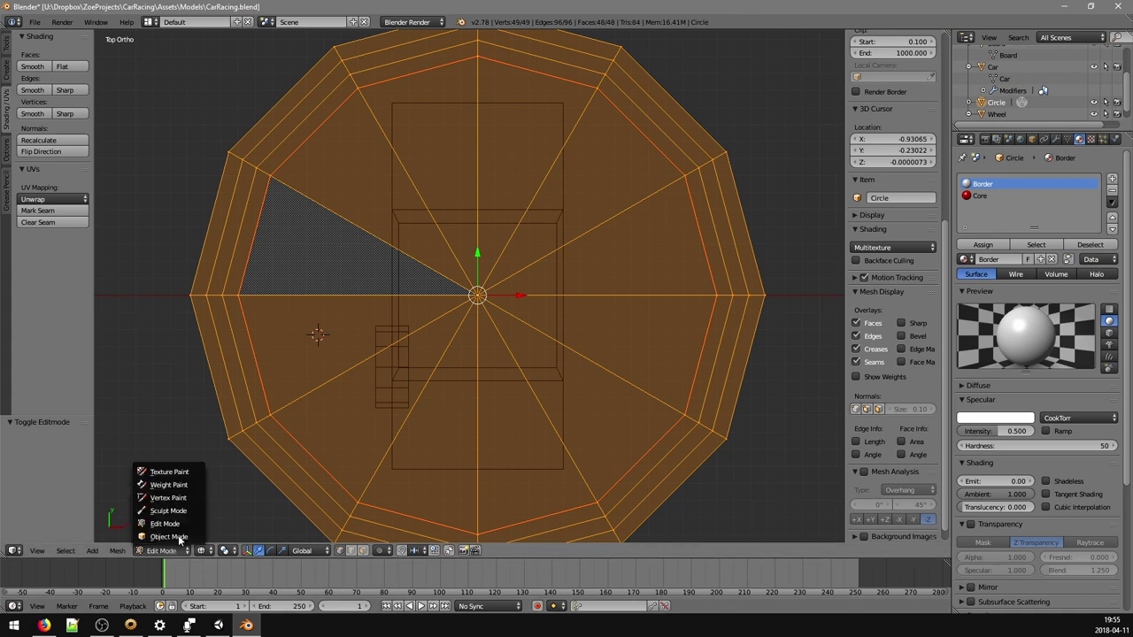
pyautogui.click(173, 537)
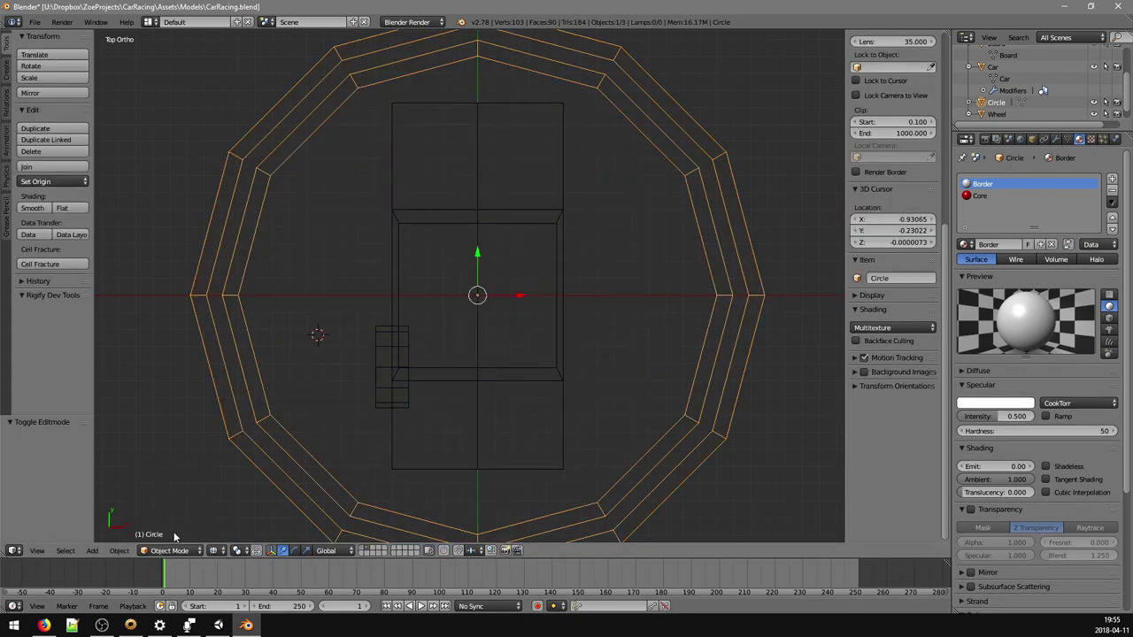
pyautogui.press('a')
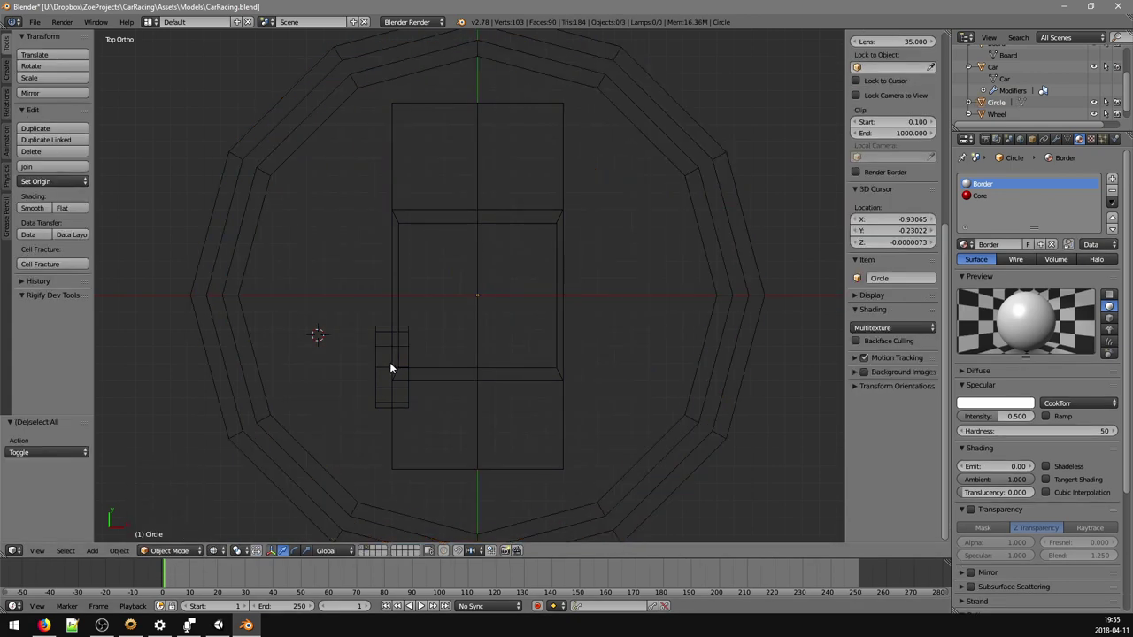
pyautogui.press('z')
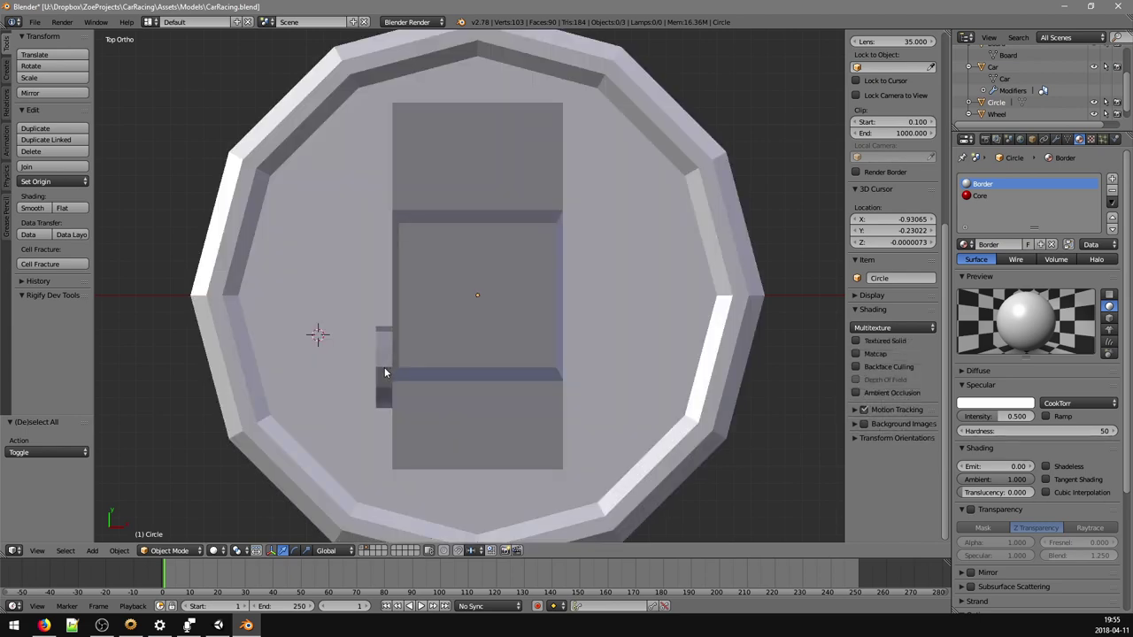
pyautogui.press('Tab')
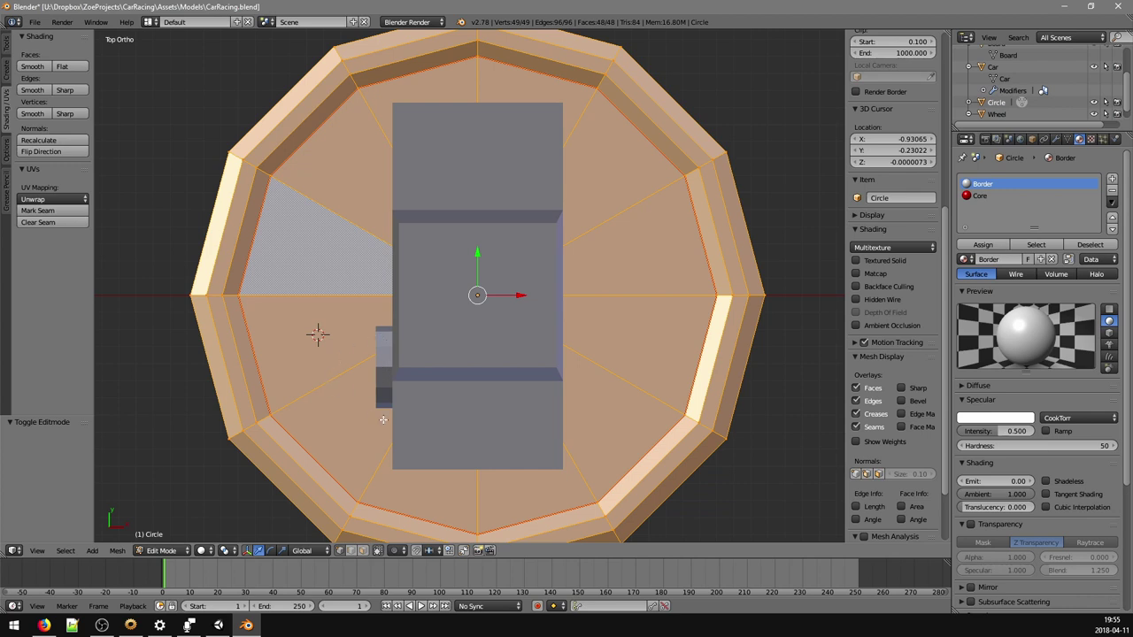
pyautogui.click(362, 550)
# - Select the seam-bounded inner core faces and assign them the Core material
pyautogui.click(339, 444)
pyautogui.rightClick(339, 445)
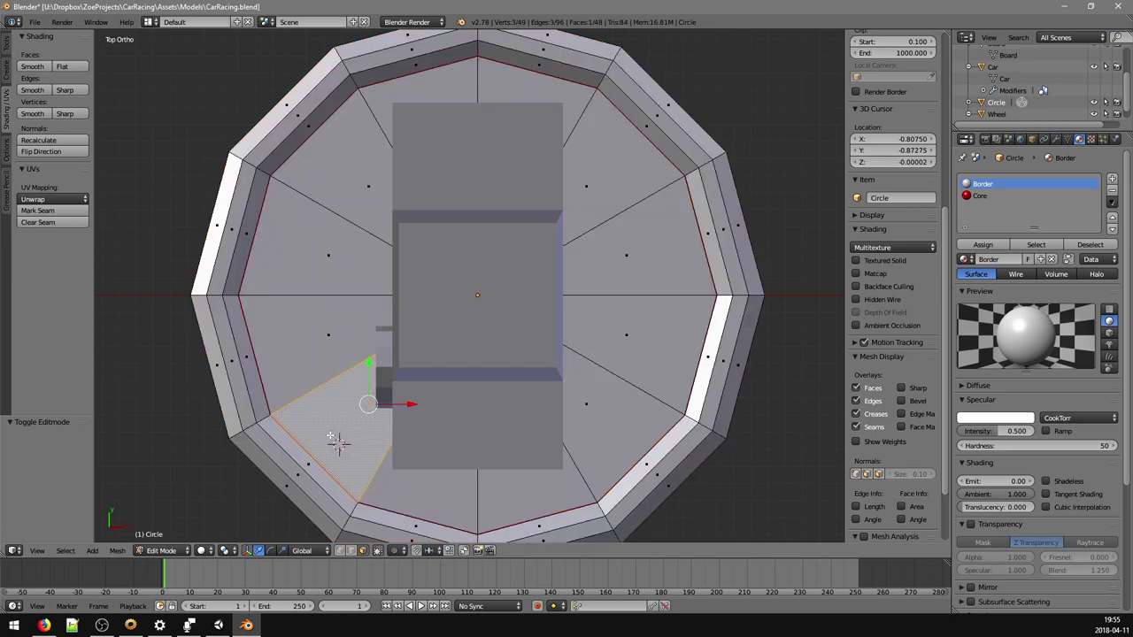
pyautogui.press('l')
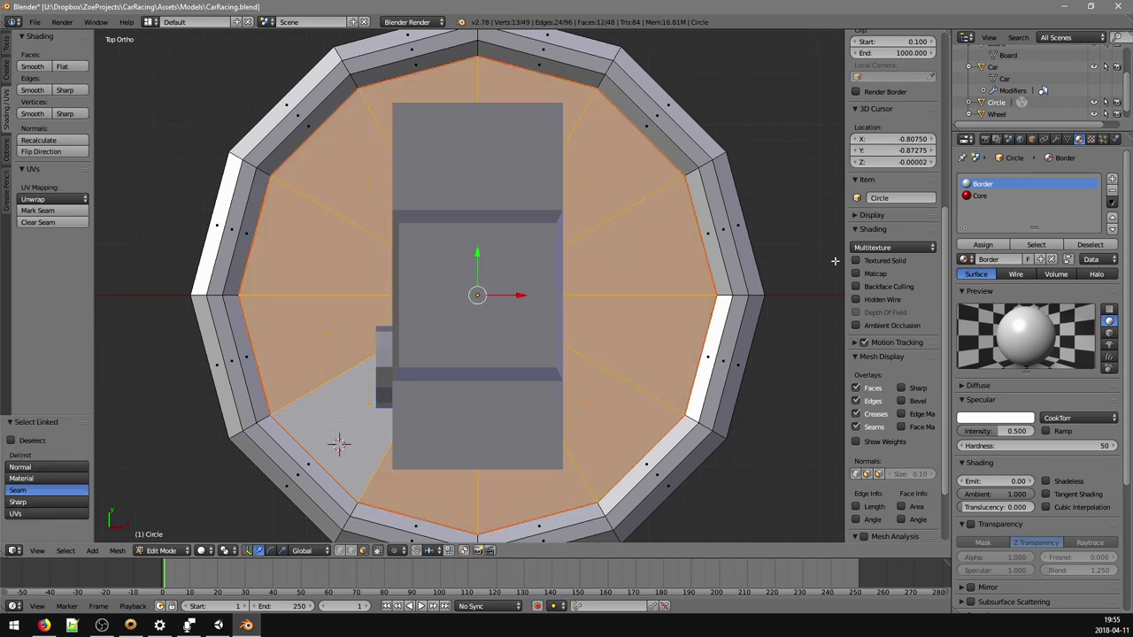
pyautogui.click(978, 199)
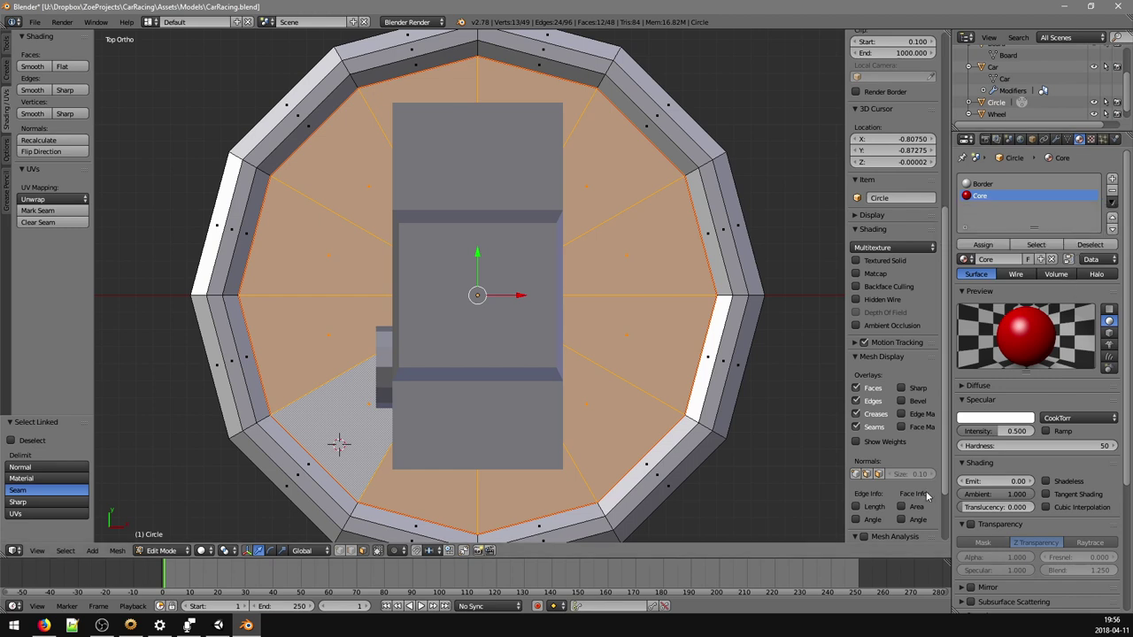
pyautogui.click(983, 244)
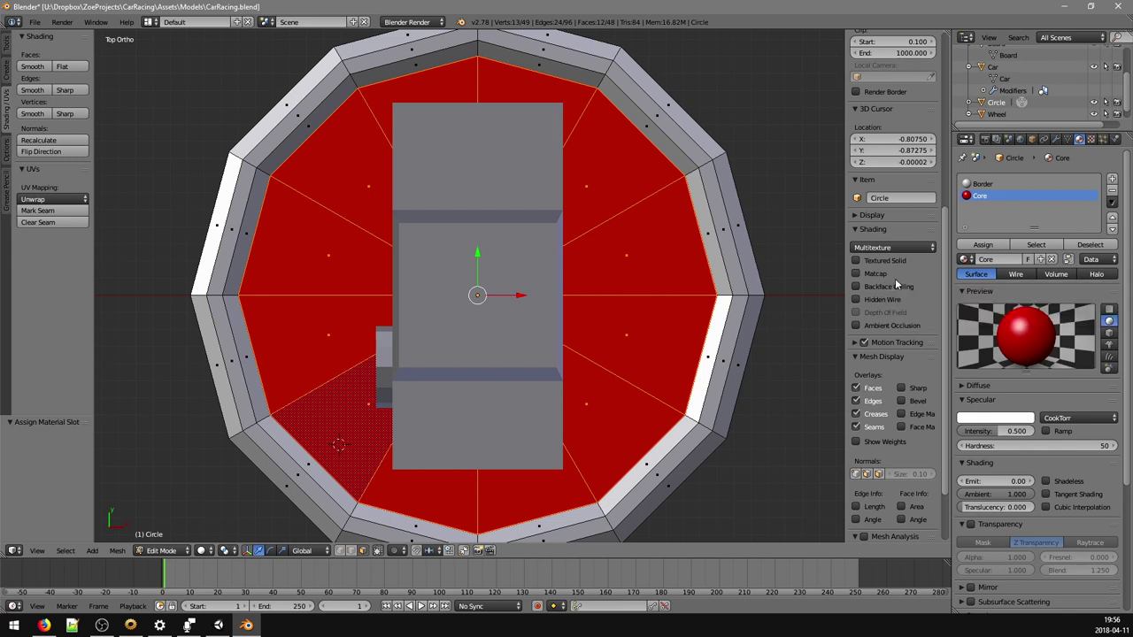
pyautogui.click(988, 184)
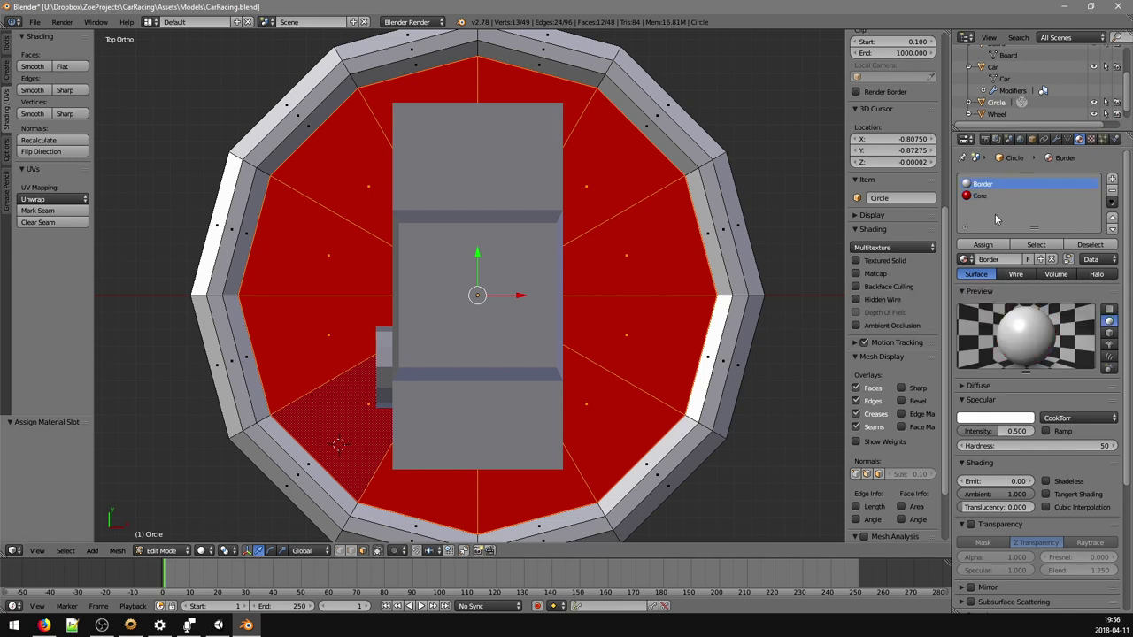
# - Set Border's specular colour to red-orange (R 1.0, G 0.094, B 0)
pyautogui.click(977, 420)
pyautogui.click(988, 420)
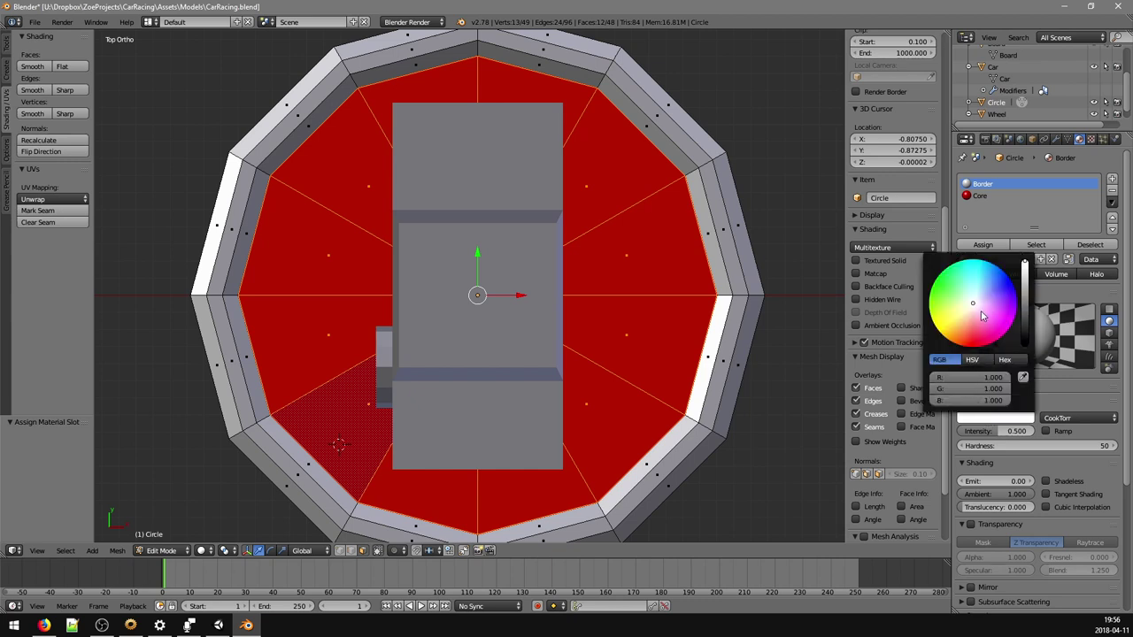
pyautogui.moveTo(976, 307); pyautogui.dragTo(935, 293)
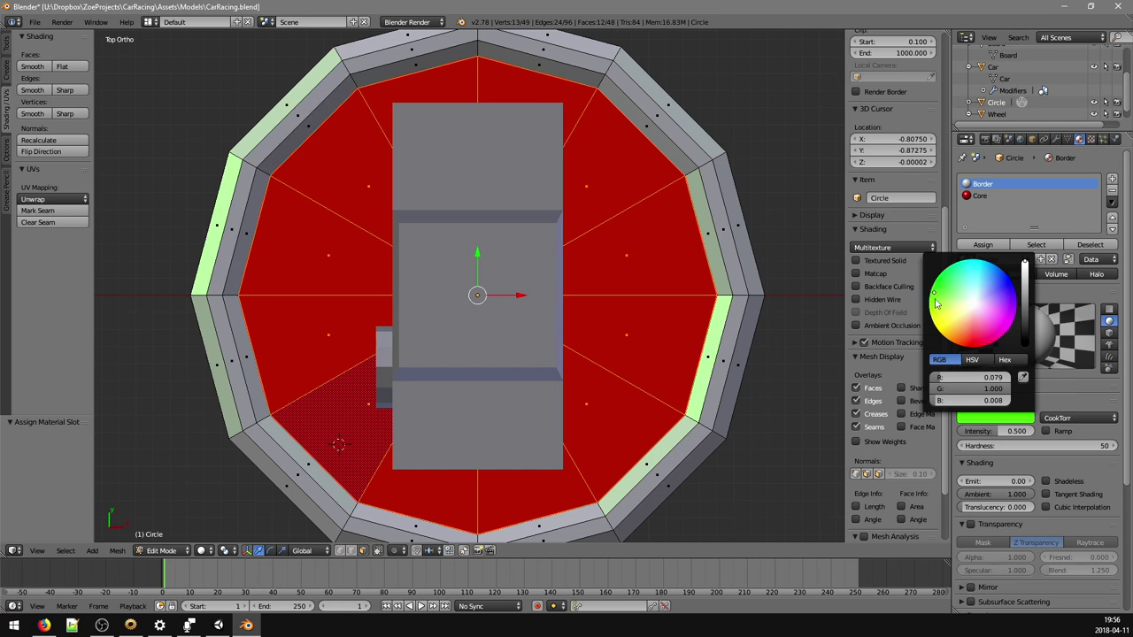
pyautogui.moveTo(936, 304); pyautogui.dragTo(957, 343)
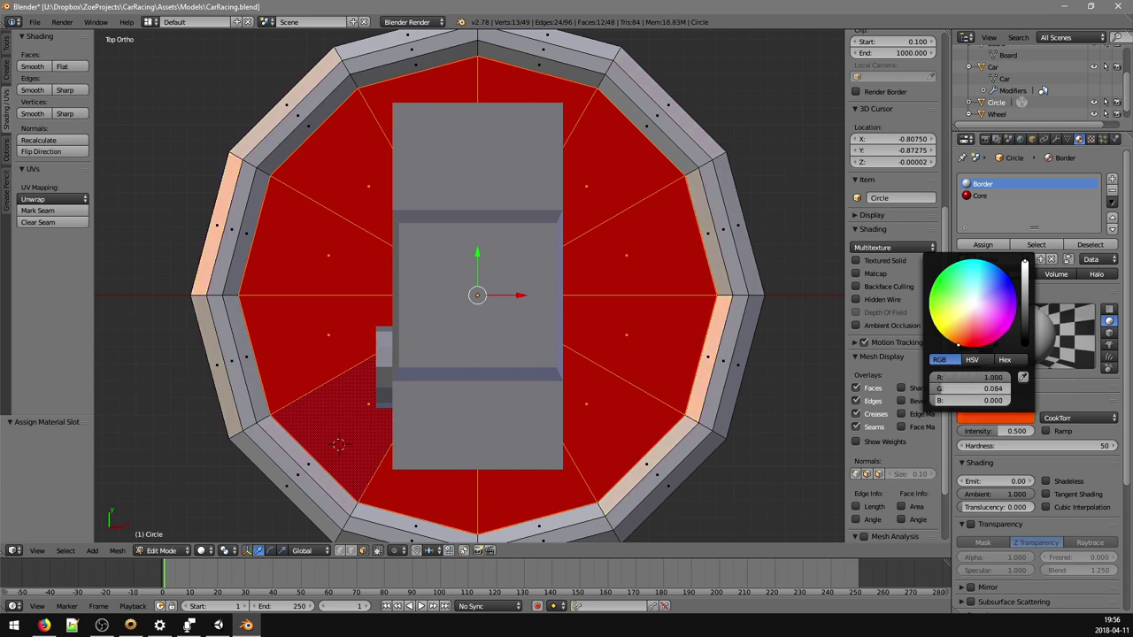
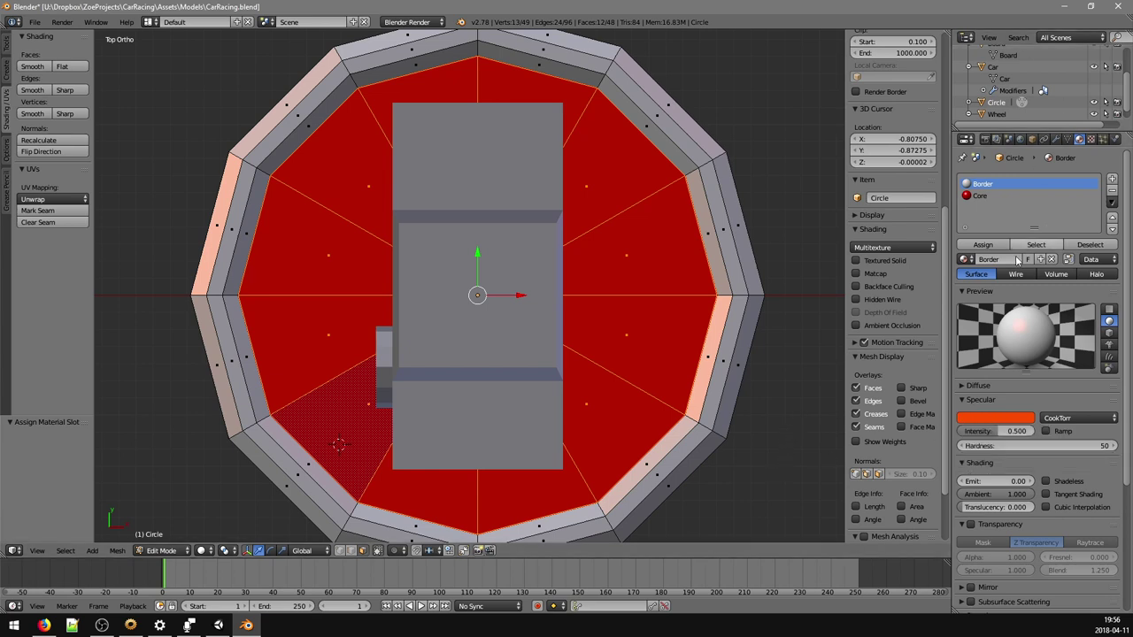
# - Set the Border material's specular colour to pure white
pyautogui.click(994, 418)
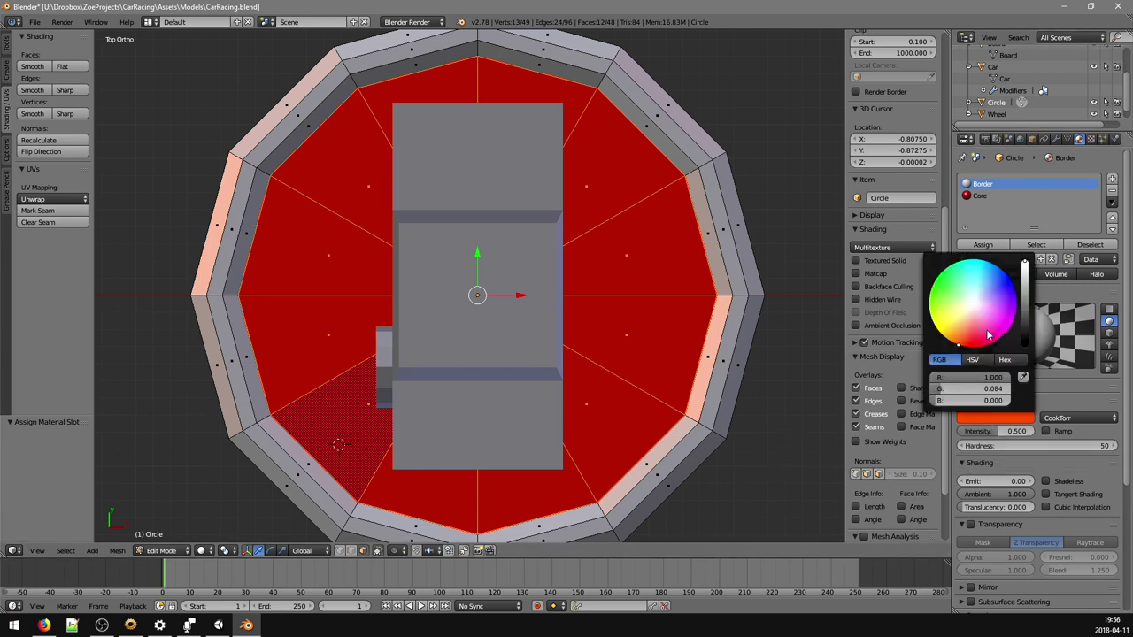
pyautogui.click(976, 309)
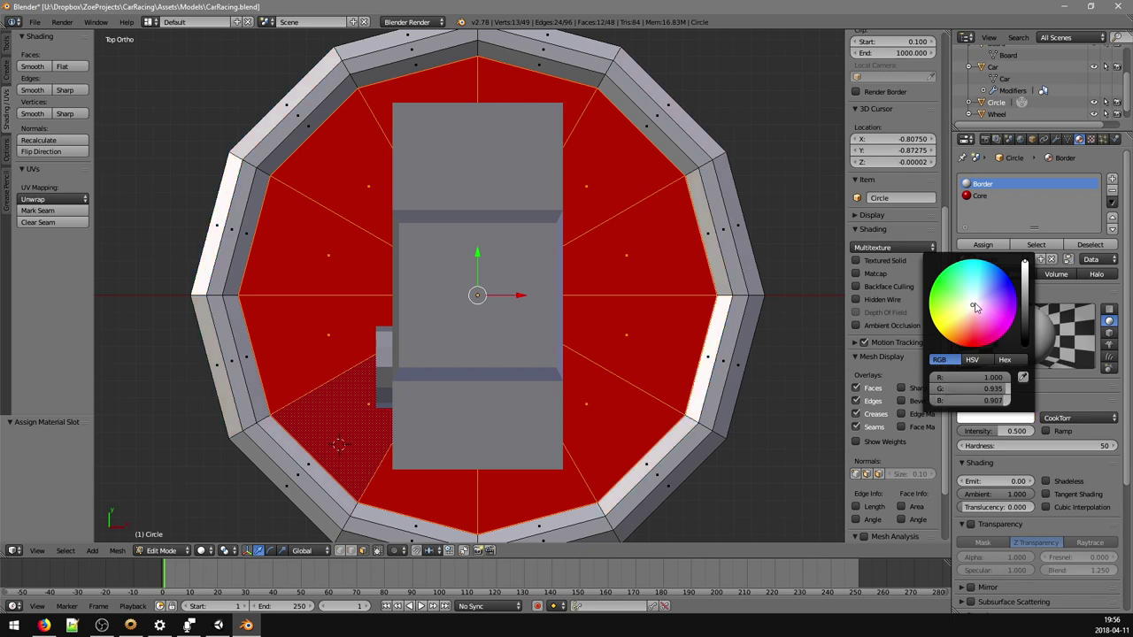
pyautogui.moveTo(984, 389)
pyautogui.mouseDown()
pyautogui.moveTo(1009, 389)
pyautogui.moveTo(1016, 404)
pyautogui.mouseUp()
# - Make the Border material's diffuse colour green and view the disc from above
pyautogui.keyDown('ctrl'); pyautogui.click(987, 384); pyautogui.keyUp('ctrl')
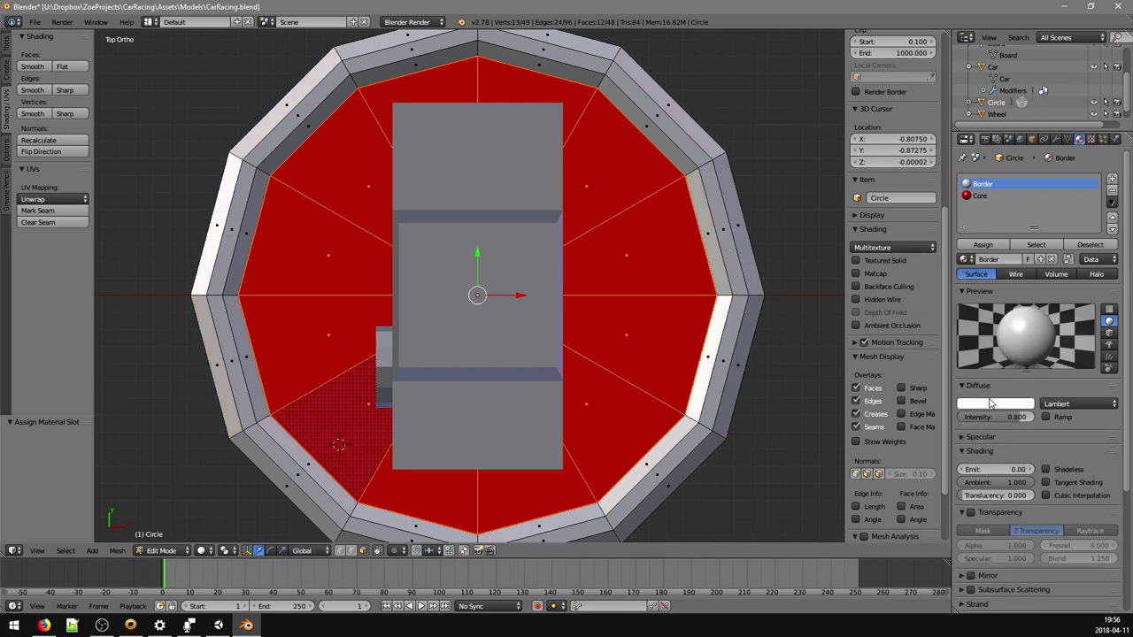
pyautogui.click(989, 404)
pyautogui.click(930, 278)
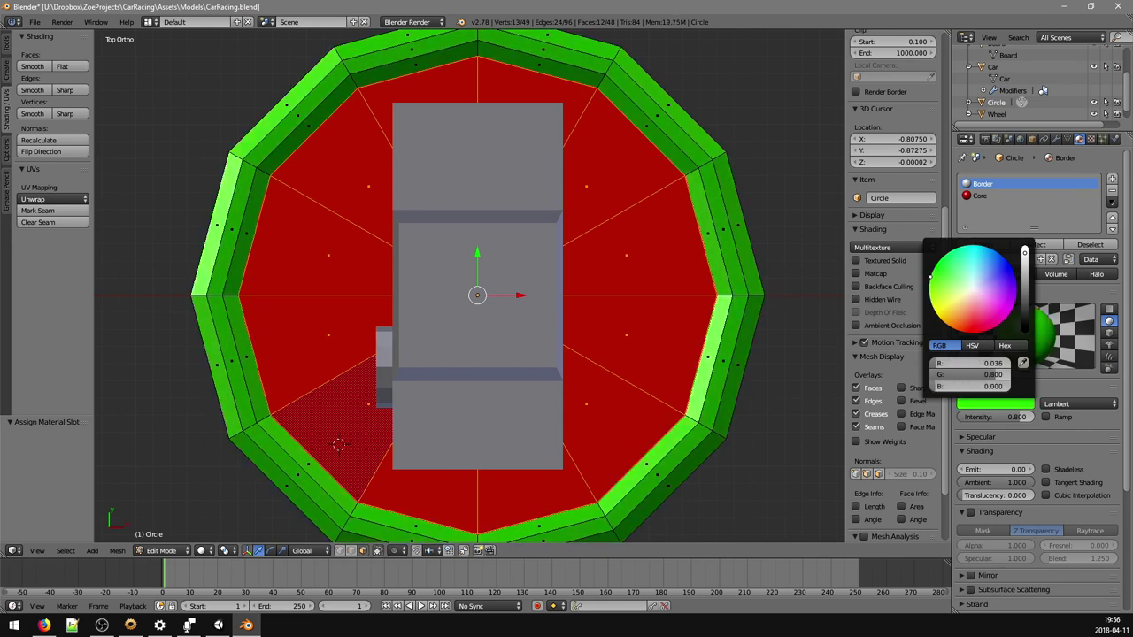
pyautogui.moveTo(771, 463); pyautogui.dragTo(550, 352, button='middle')
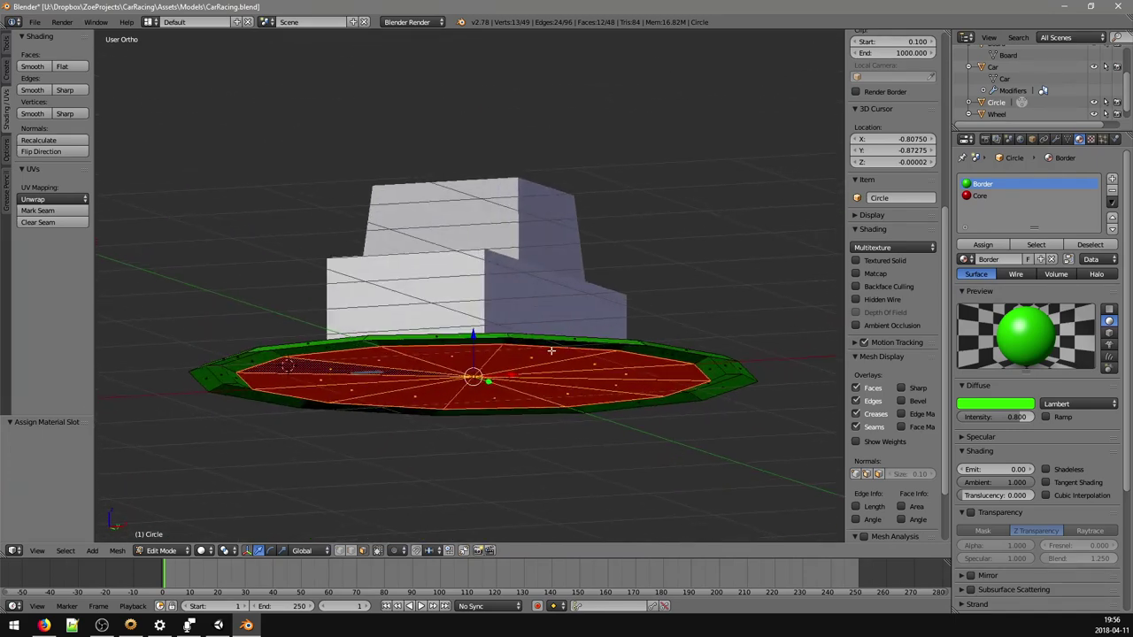
pyautogui.moveTo(634, 393); pyautogui.dragTo(609, 455, button='middle')
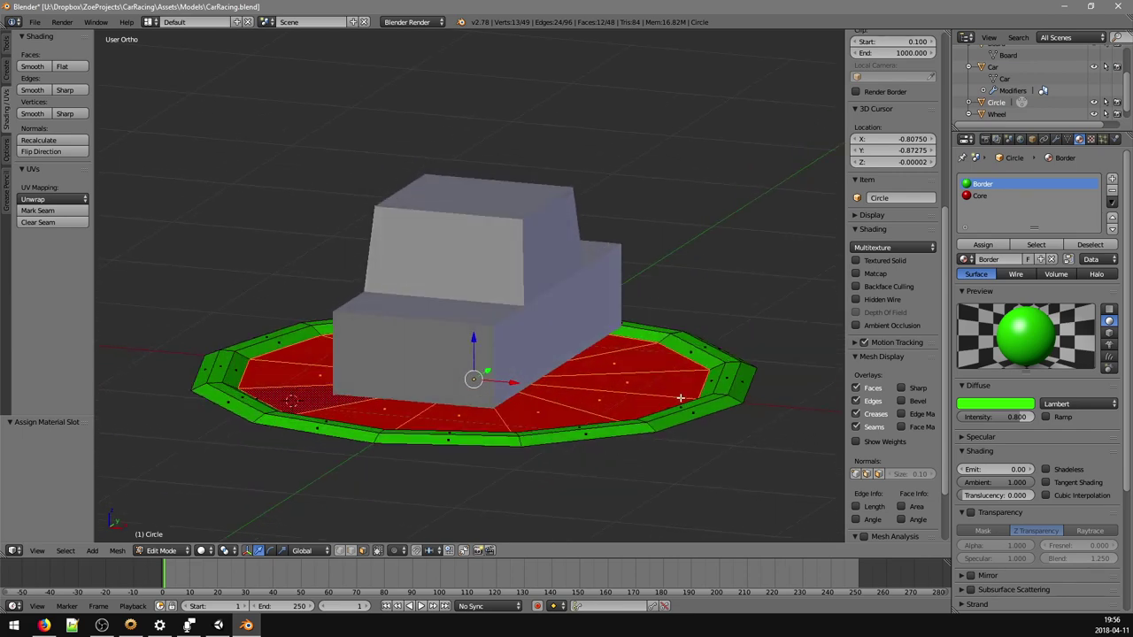
pyautogui.moveTo(681, 398); pyautogui.dragTo(659, 429, button='middle')
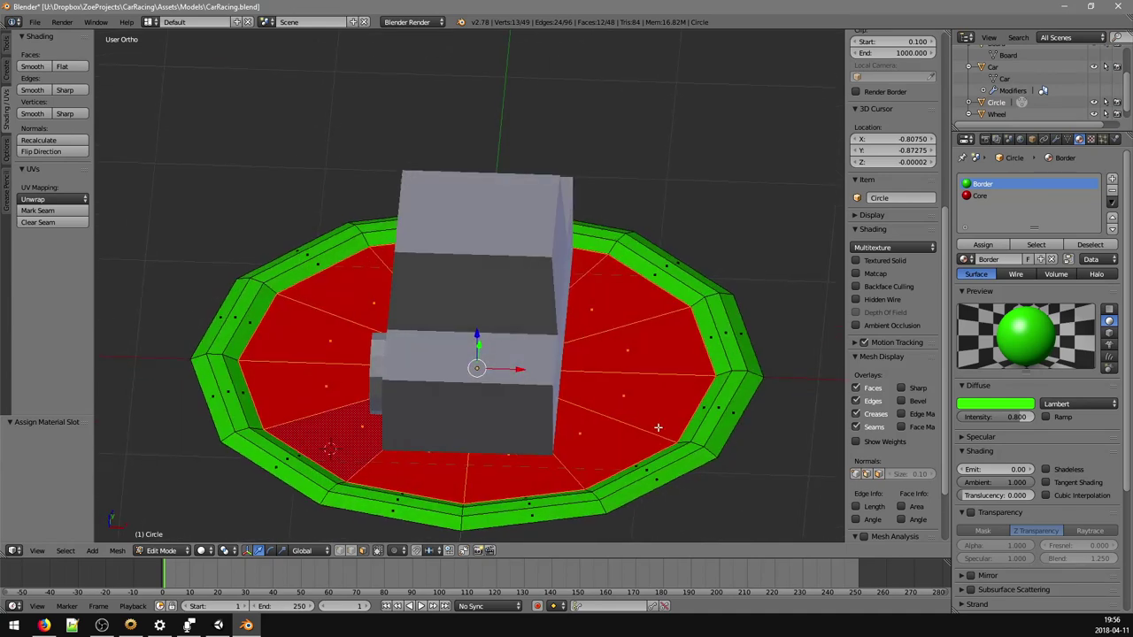
# - Back in Object Mode, rename the Circle object to Tile in the Outliner
pyautogui.press('Tab')
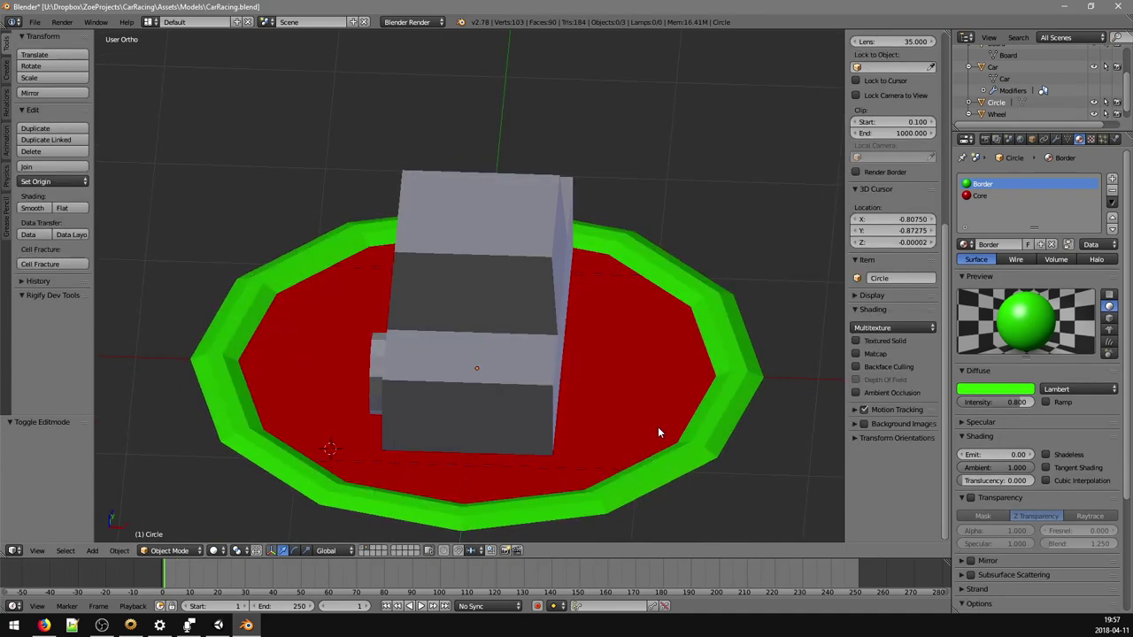
pyautogui.scroll(3, 999, 97)
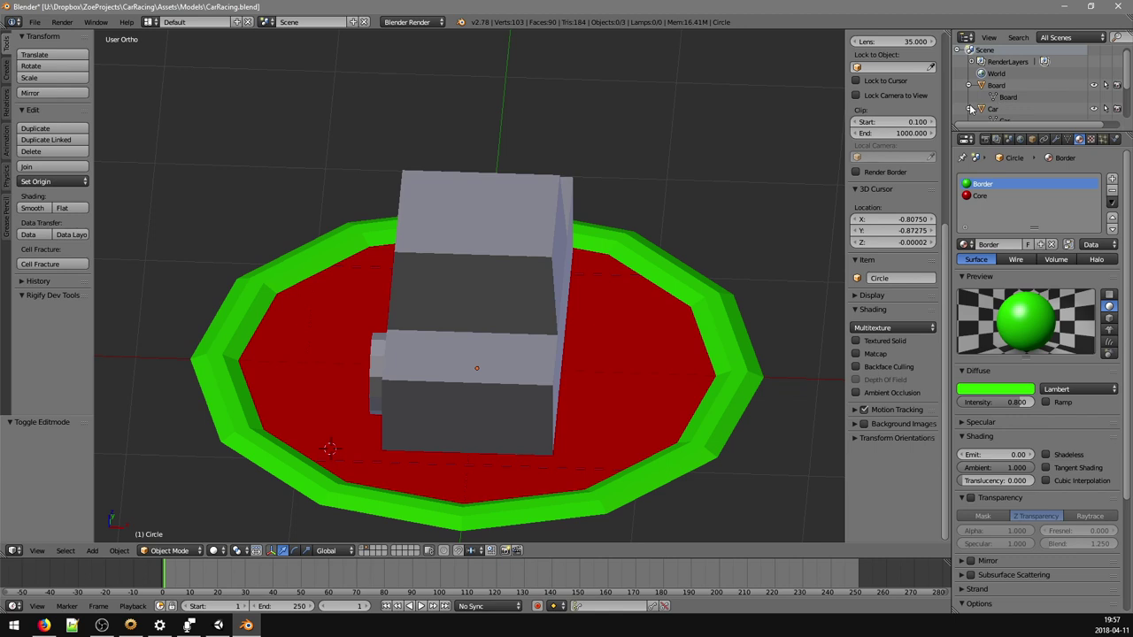
pyautogui.click(969, 85)
pyautogui.click(969, 97)
pyautogui.scroll(-1, 979, 94)
pyautogui.click(968, 90)
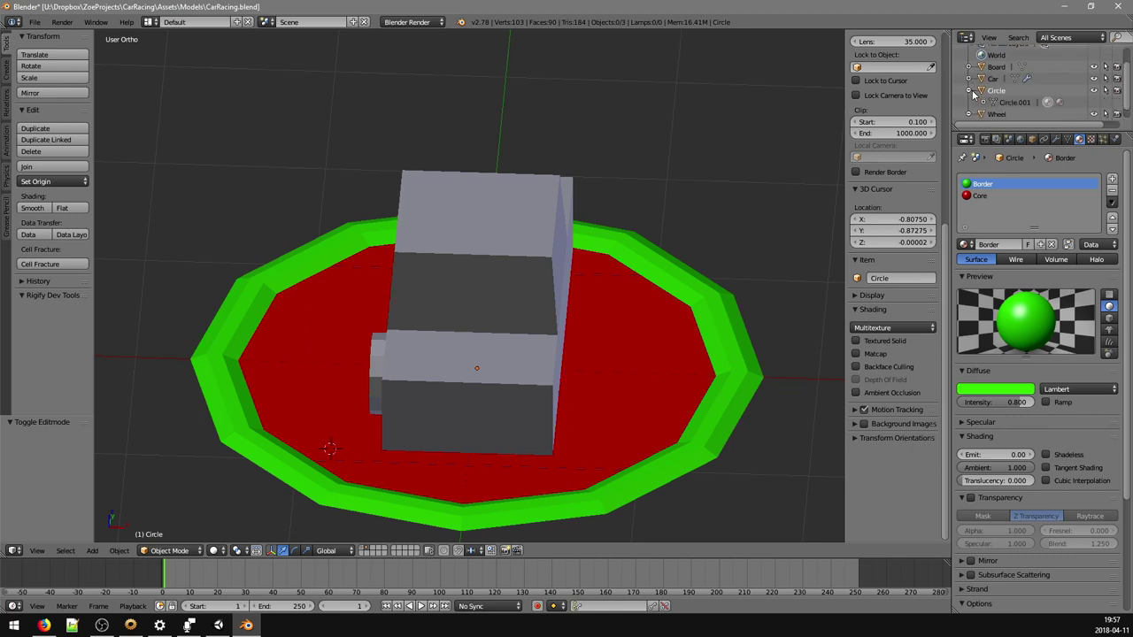
pyautogui.doubleClick(998, 90)
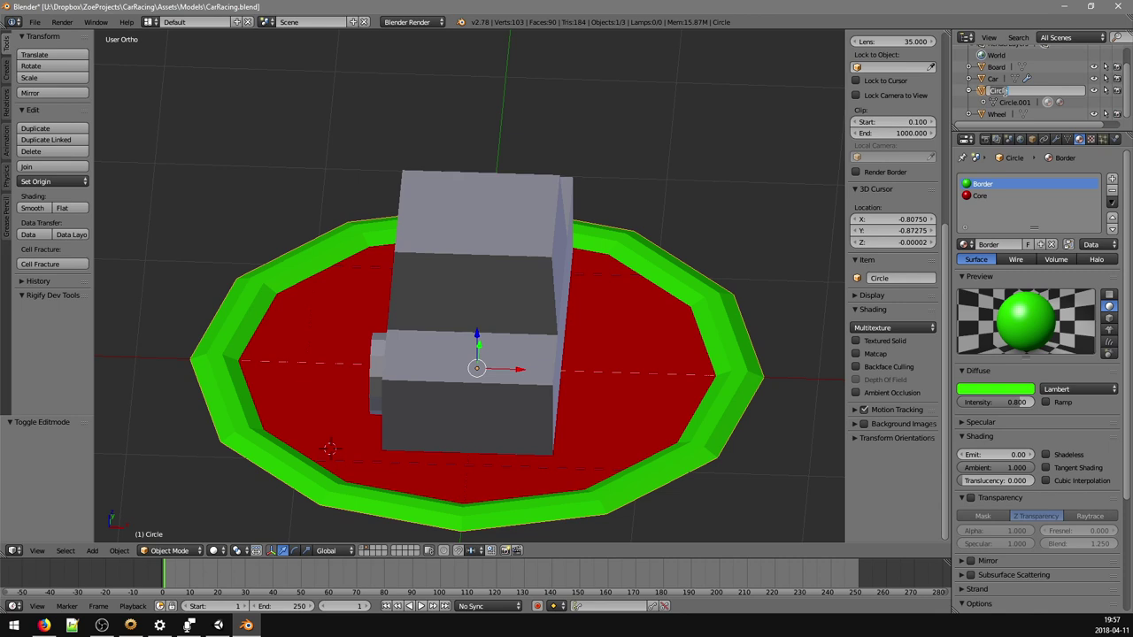
pyautogui.press('BackSpace')
pyautogui.press('Return')
# - Rename the Circle.001 mesh to Tile
pyautogui.doubleClick(1013, 102)
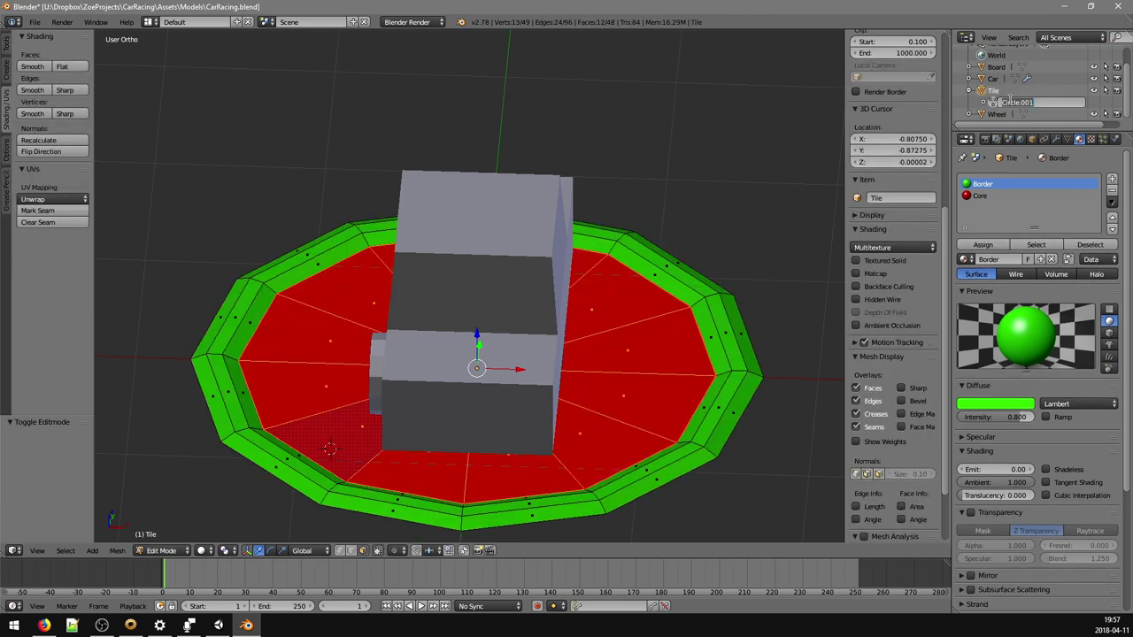
pyautogui.press('BackSpace')
pyautogui.write('Tile')
pyautogui.press('Return')
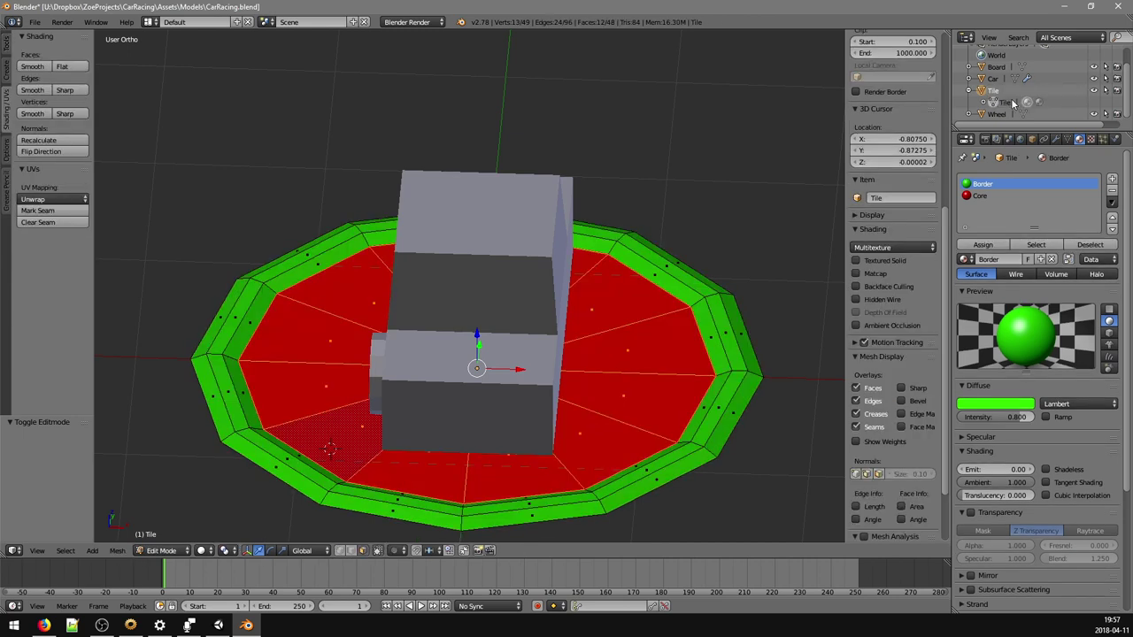
pyautogui.click(970, 91)
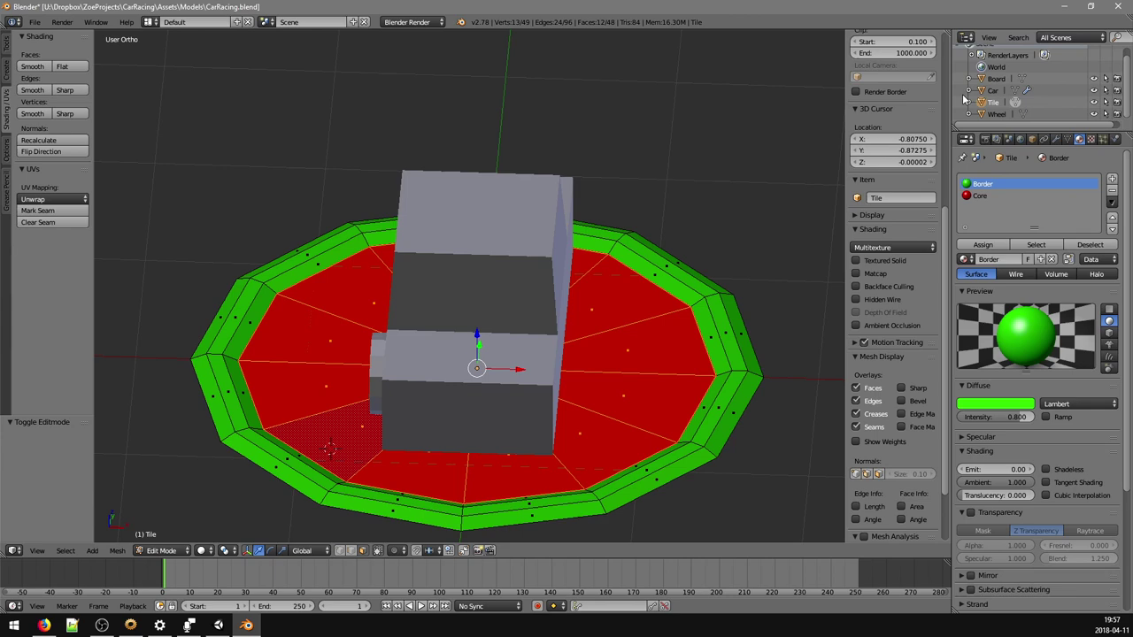
# - Save the CarRacing blend file and bring up Unity
pyautogui.hotkey('ctrl', 's')
pyautogui.click(694, 229)
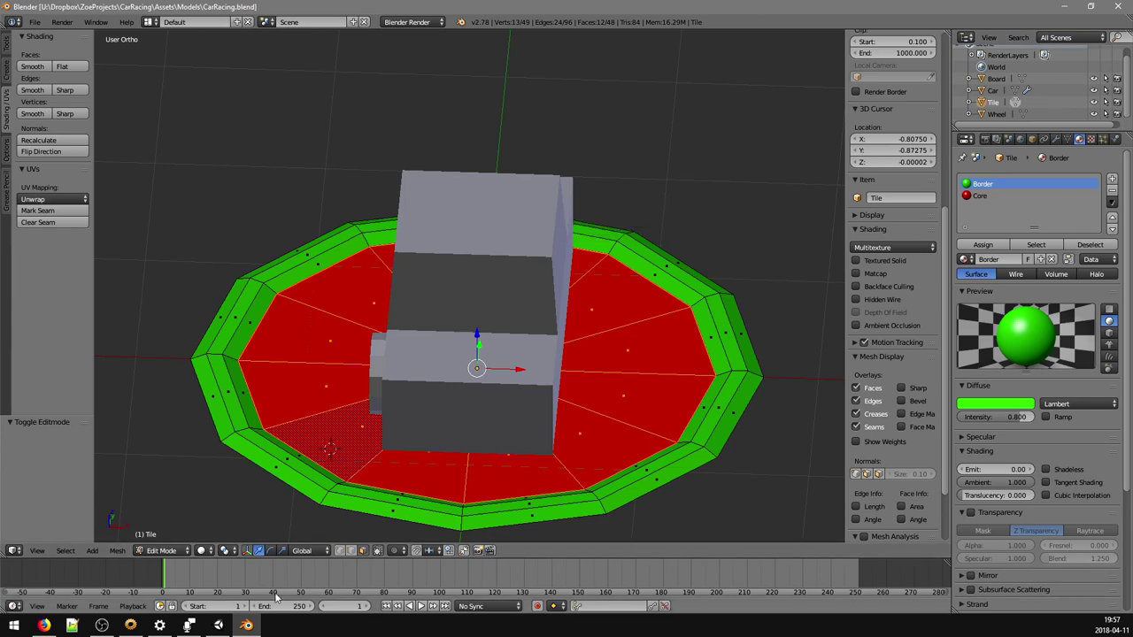
pyautogui.click(220, 625)
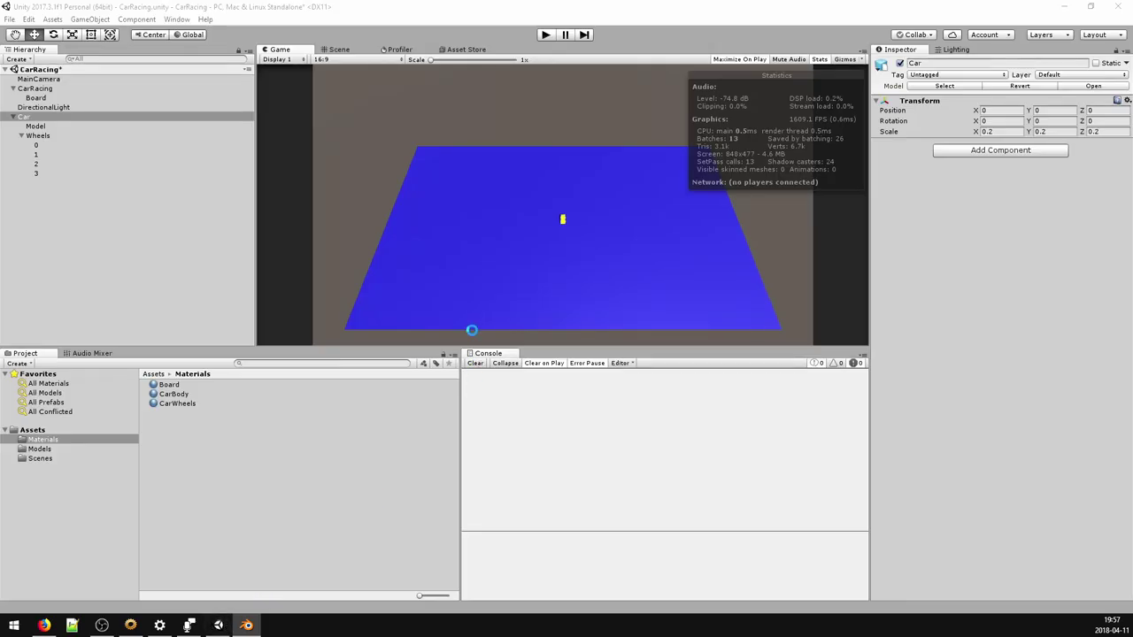
# - Move Board to the scene root and delete the empty CarRacing object
pyautogui.click(39, 89)
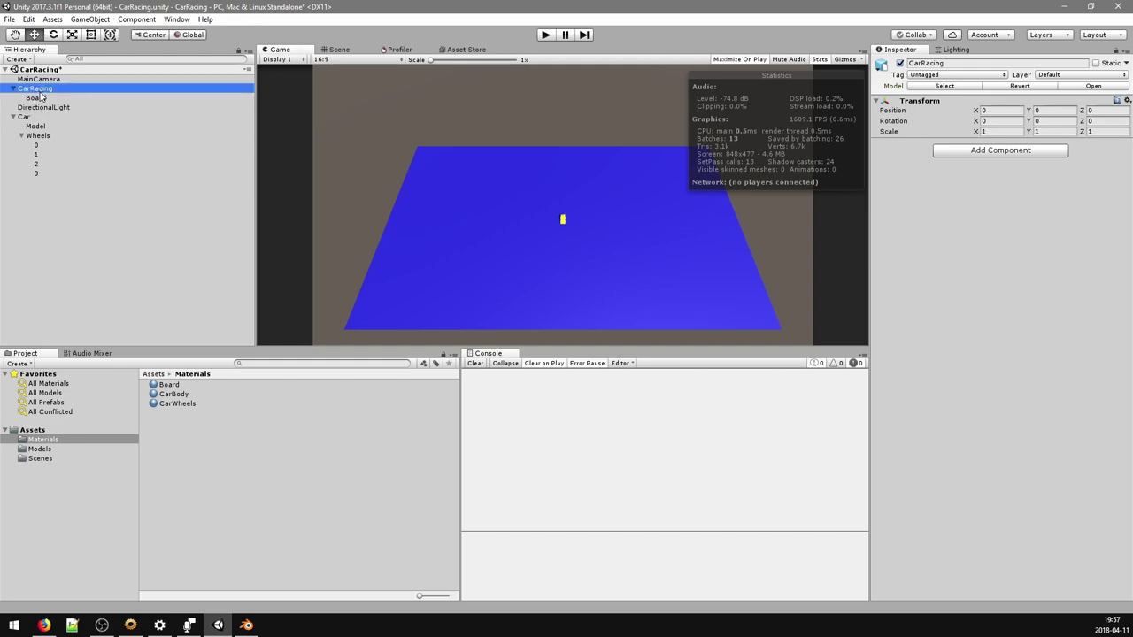
pyautogui.click(14, 117)
pyautogui.moveTo(40, 99); pyautogui.dragTo(56, 157)
pyautogui.click(51, 91)
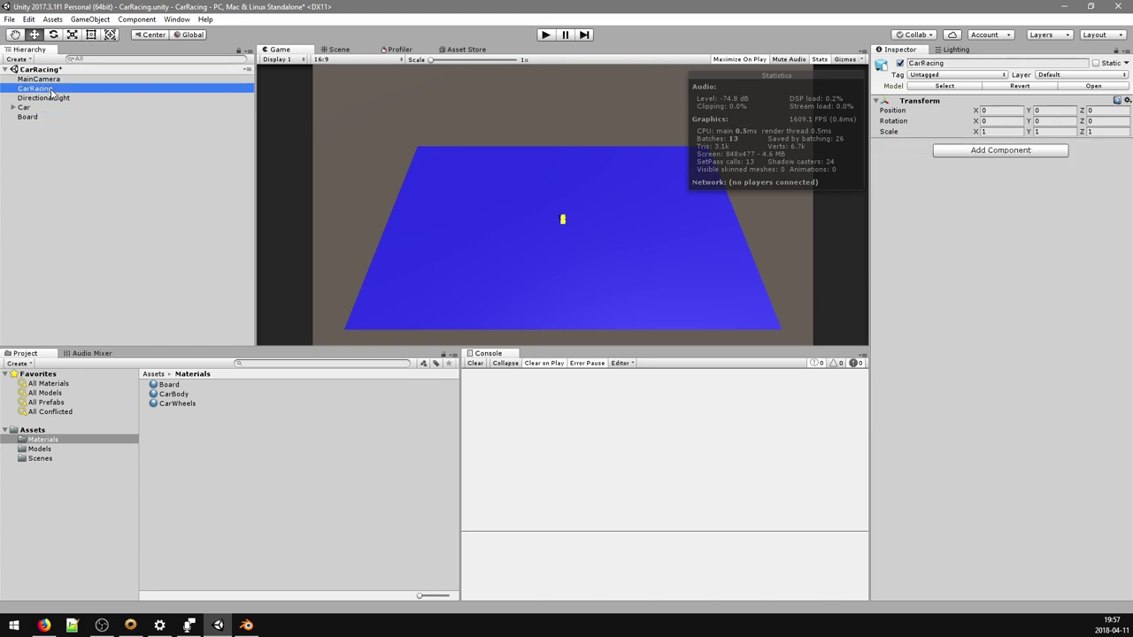
pyautogui.press('Delete')
pyautogui.click(39, 110)
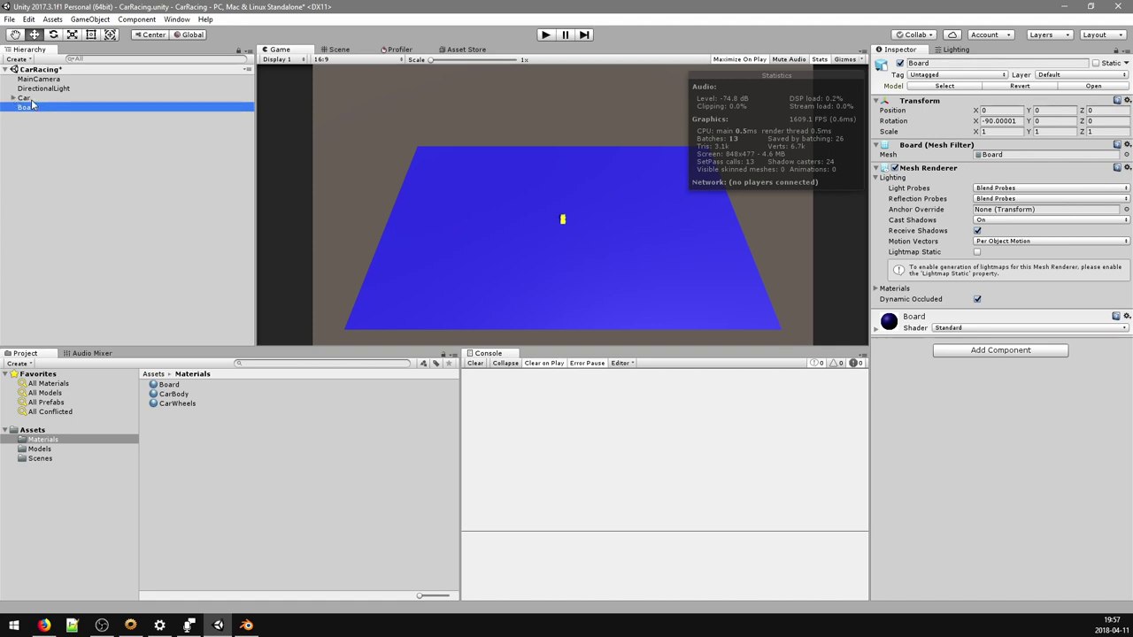
# - Duplicate the Car object and rename the copy Tile
pyautogui.click(33, 99)
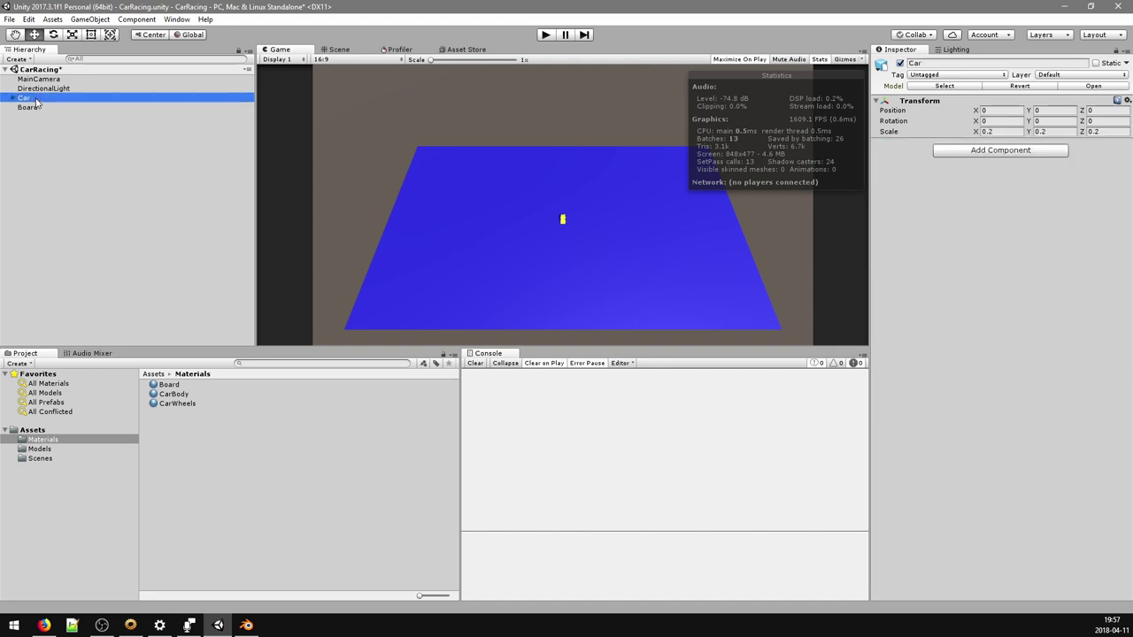
pyautogui.hotkey('ctrl', 'd')
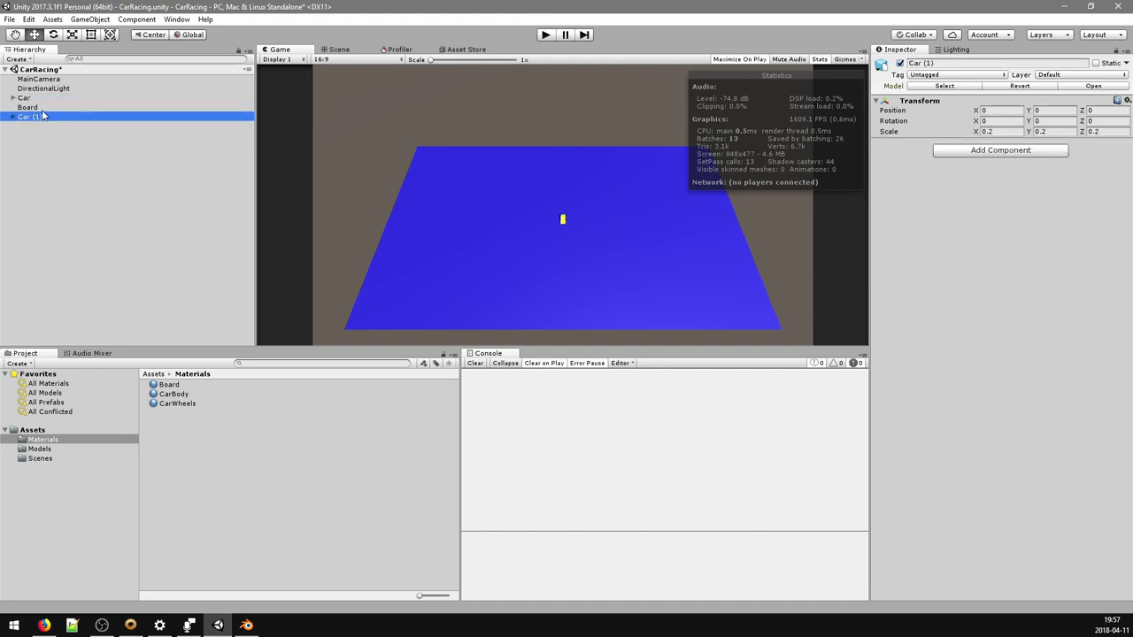
pyautogui.click(45, 116)
pyautogui.write('Tile')
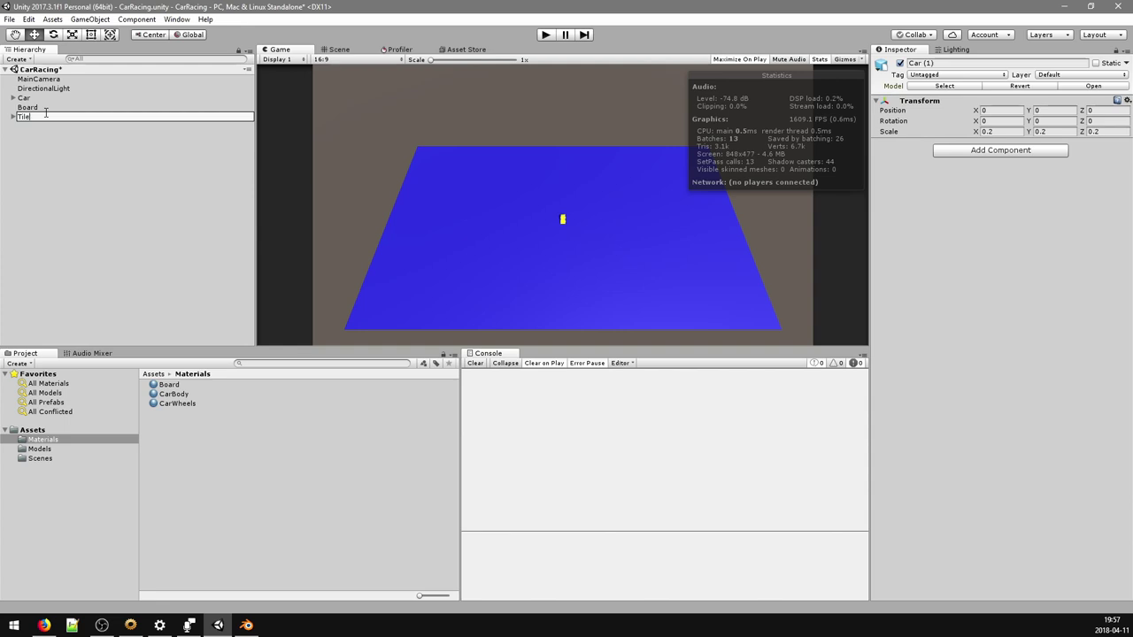
pyautogui.press('Return')
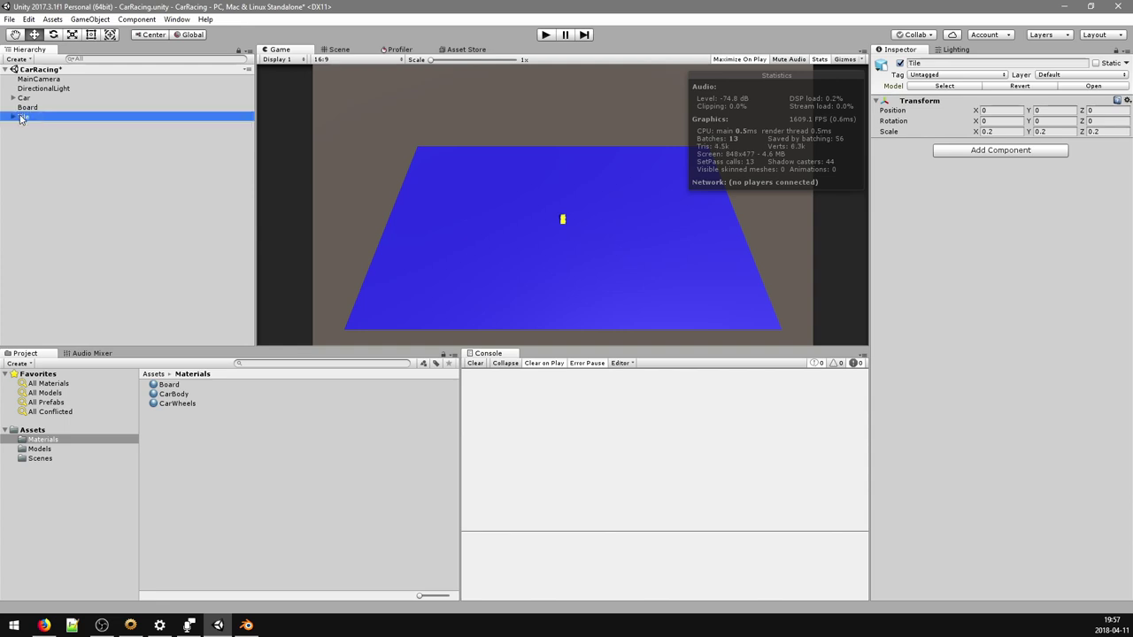
# - Delete the Tile copy's Wheels and give its Model the Tile mesh
pyautogui.click(12, 116)
pyautogui.click(38, 136)
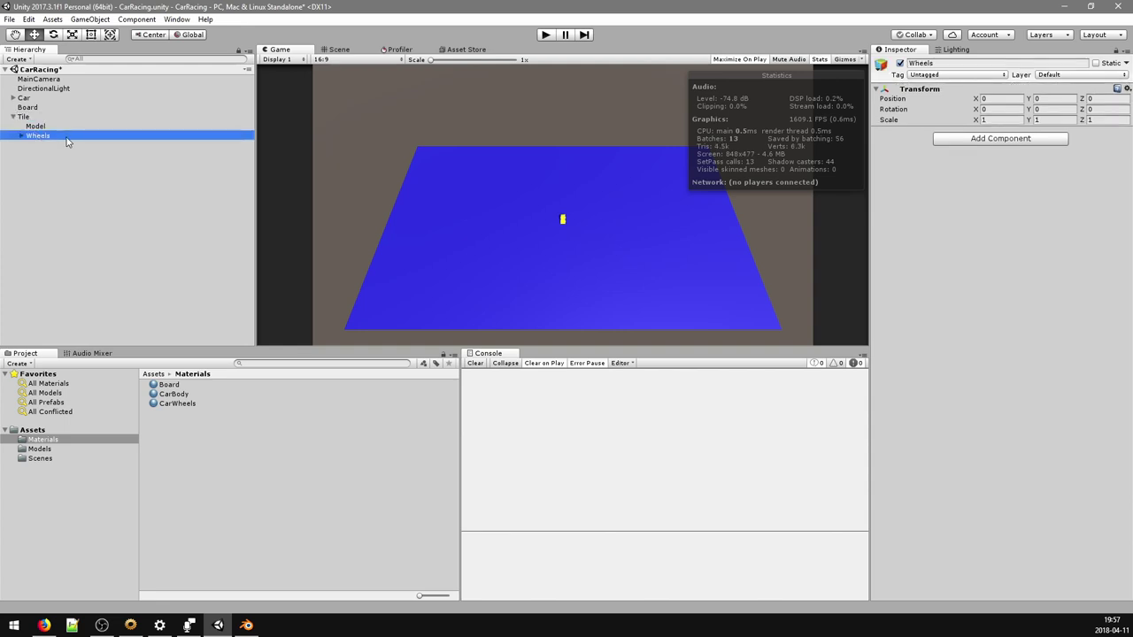
pyautogui.press('Delete')
pyautogui.click(44, 129)
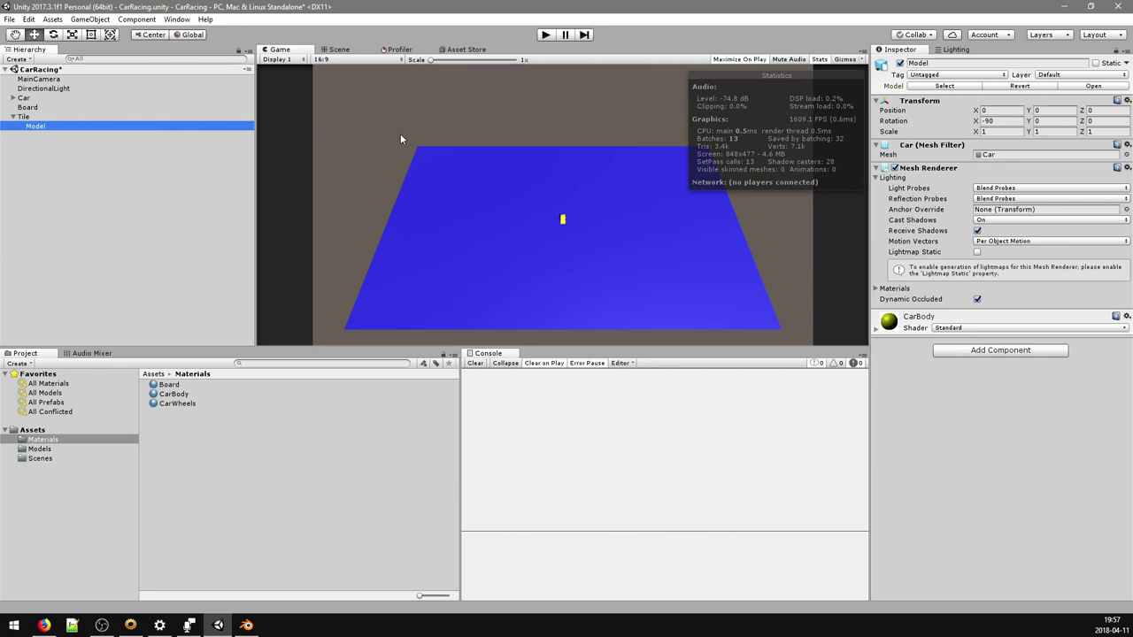
pyautogui.click(1124, 156)
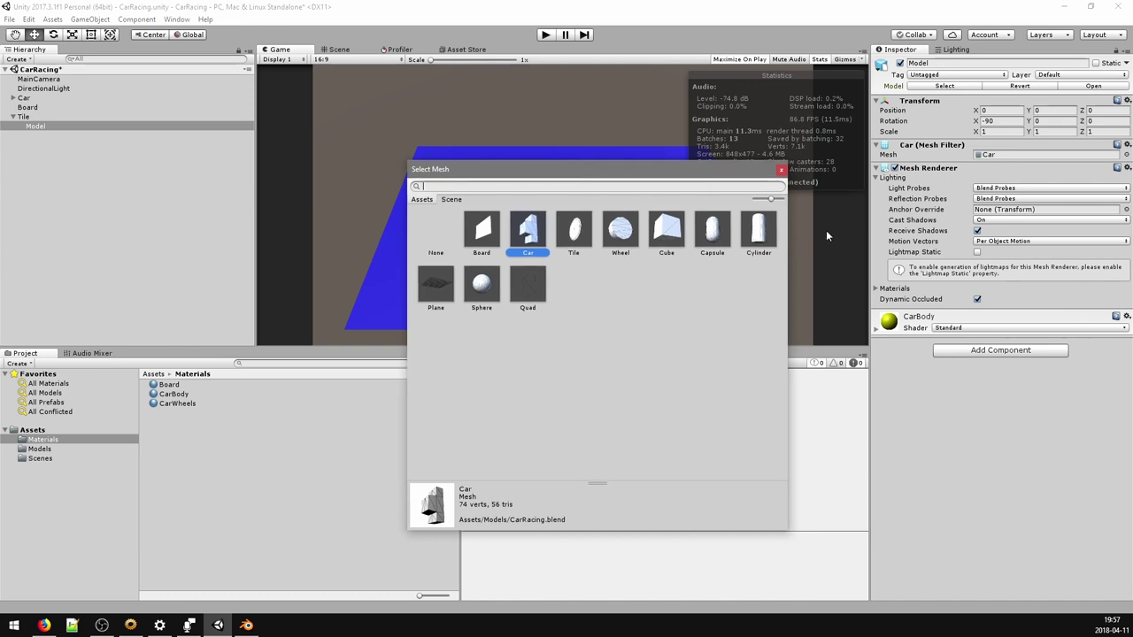
pyautogui.doubleClick(575, 236)
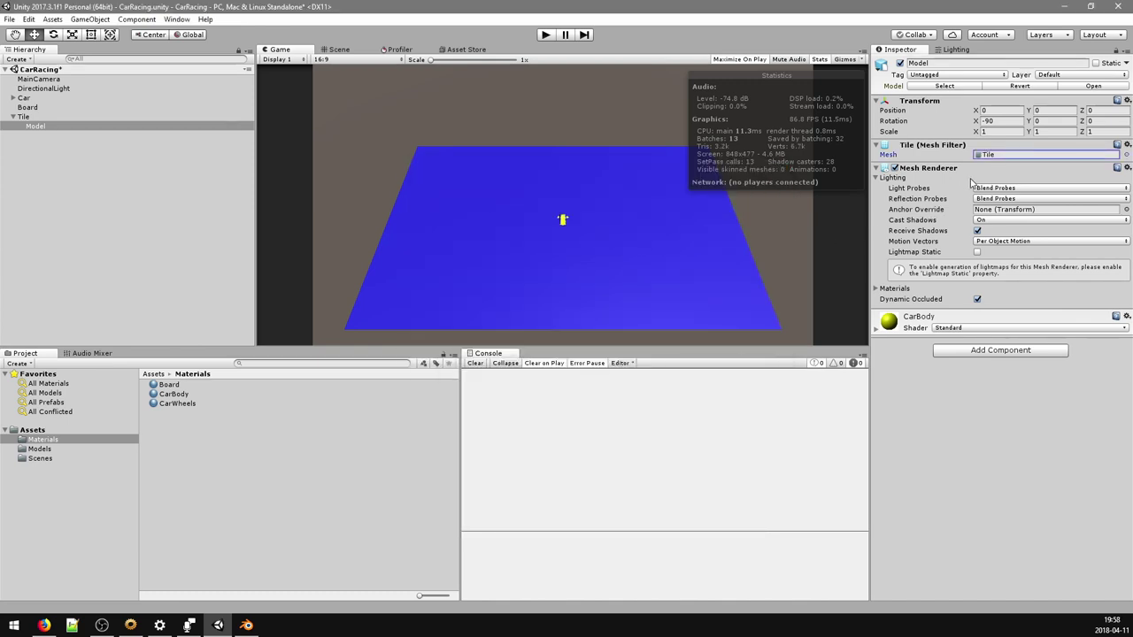
# - Orbit the Scene view to inspect the car on the tile, then return to moving objects
pyautogui.click(339, 50)
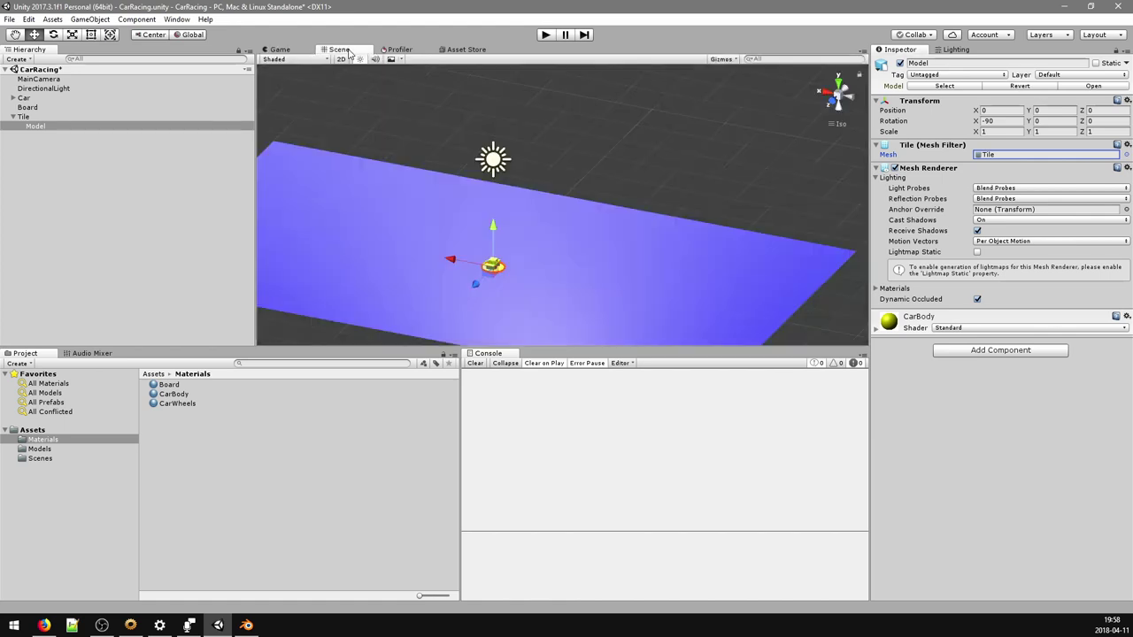
pyautogui.scroll(5, 484, 247)
pyautogui.keyDown('alt'); pyautogui.moveTo(573, 262); pyautogui.dragTo(385, 254); pyautogui.keyUp('alt')
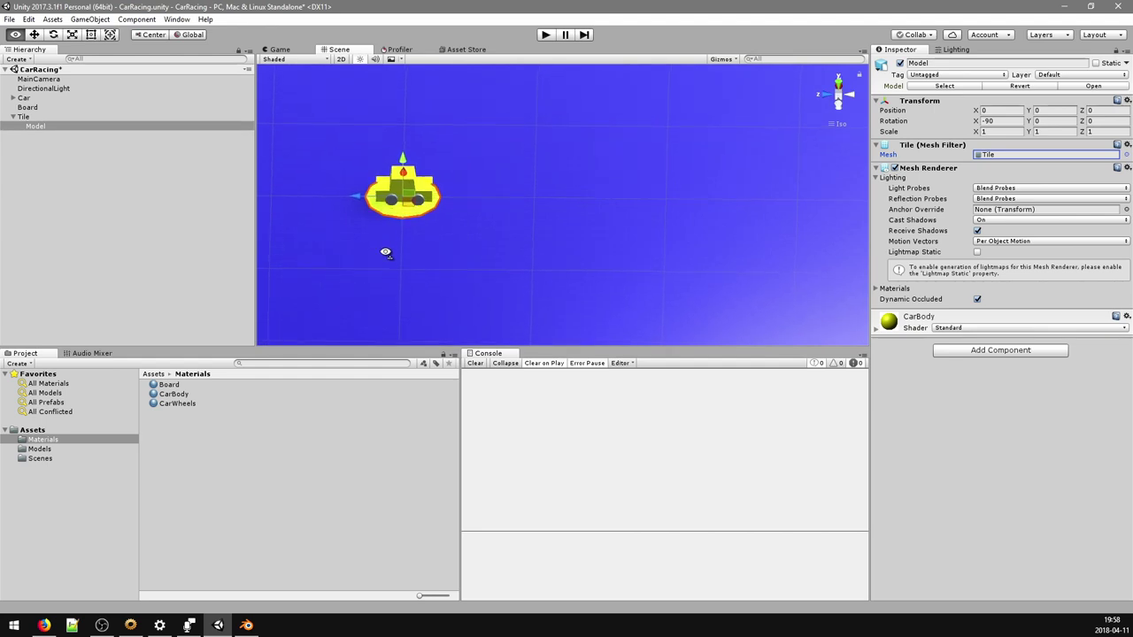
pyautogui.moveTo(387, 253); pyautogui.dragTo(622, 246, button='middle')
pyautogui.scroll(3, 656, 224)
pyautogui.keyDown('alt'); pyautogui.moveTo(657, 230); pyautogui.dragTo(526, 222); pyautogui.keyUp('alt')
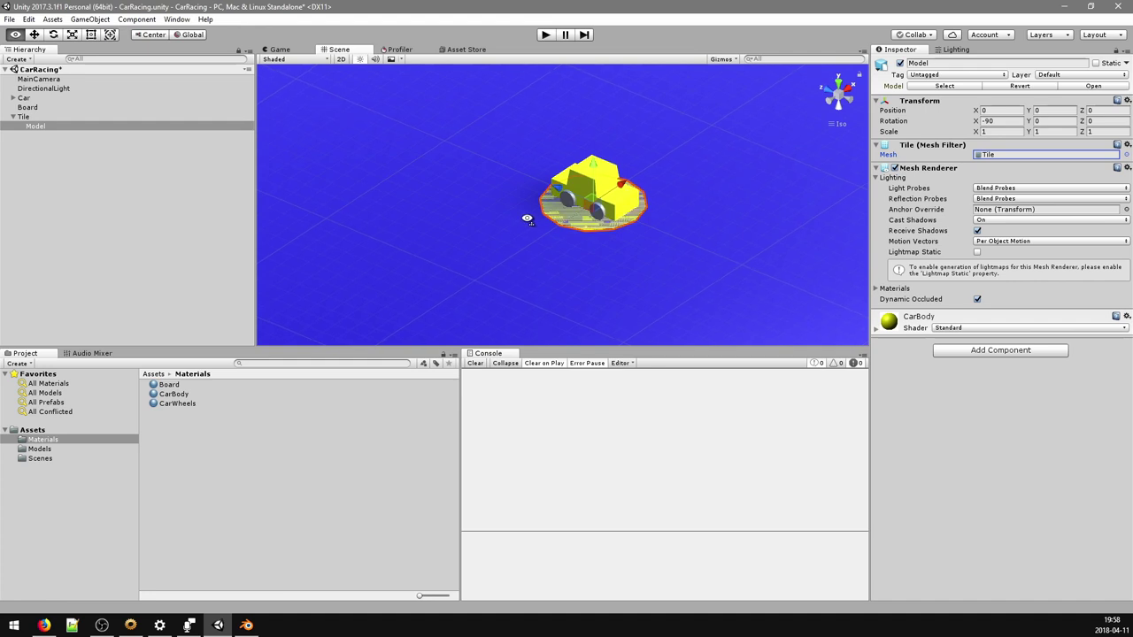
pyautogui.press('alt')
# - In Blender's front view, raise the selected tile floor faces 0.02 along Z
pyautogui.click(246, 625)
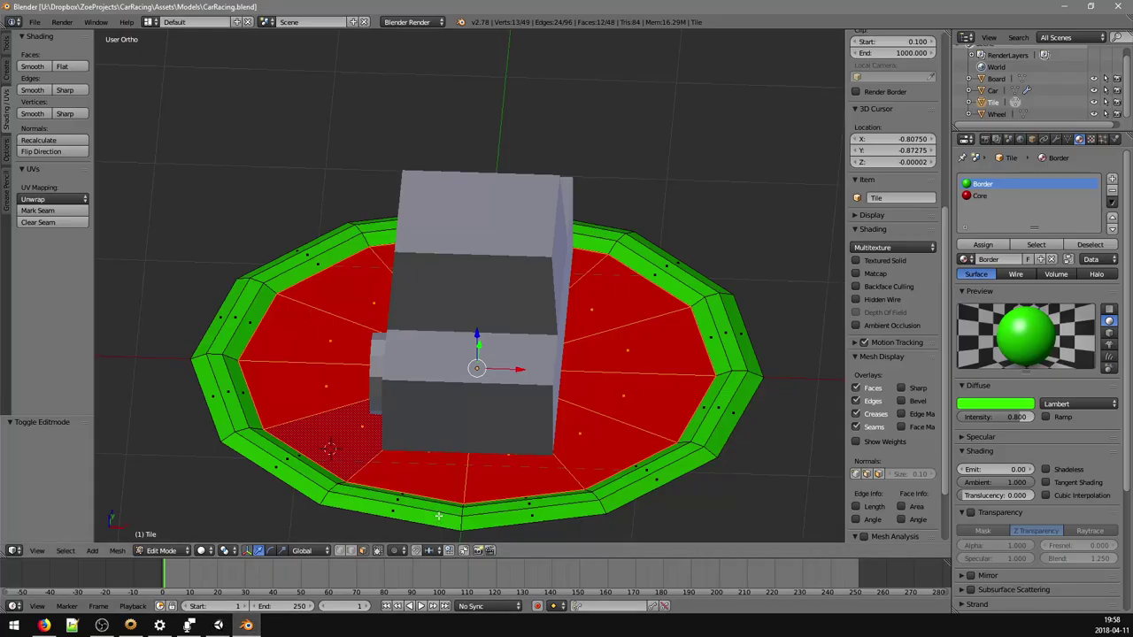
pyautogui.press('KP_1')
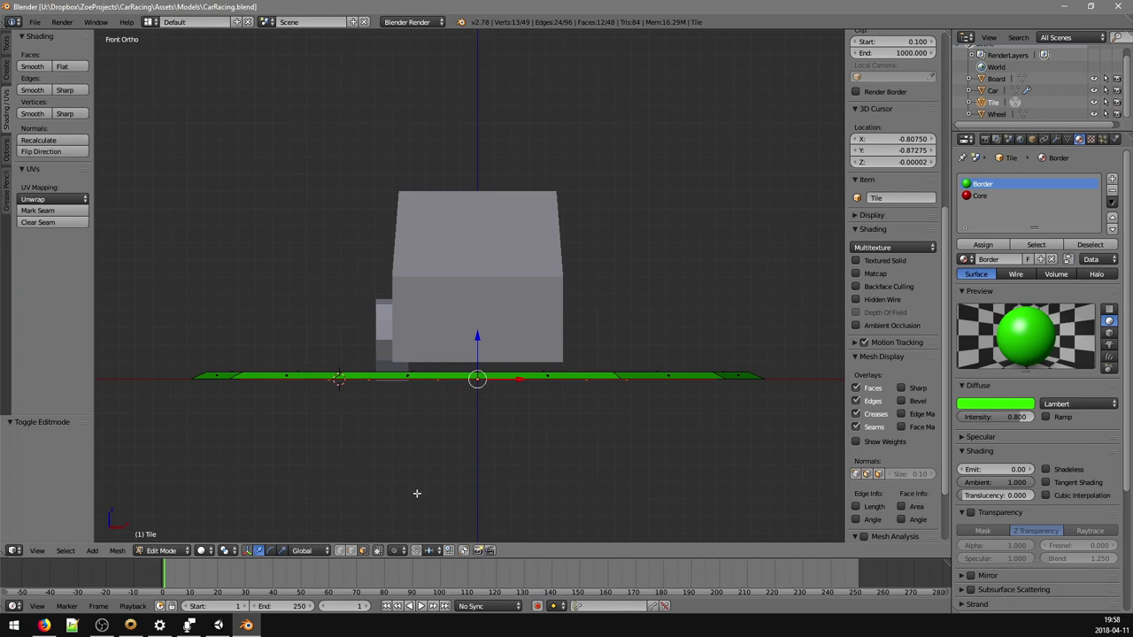
pyautogui.press('g')
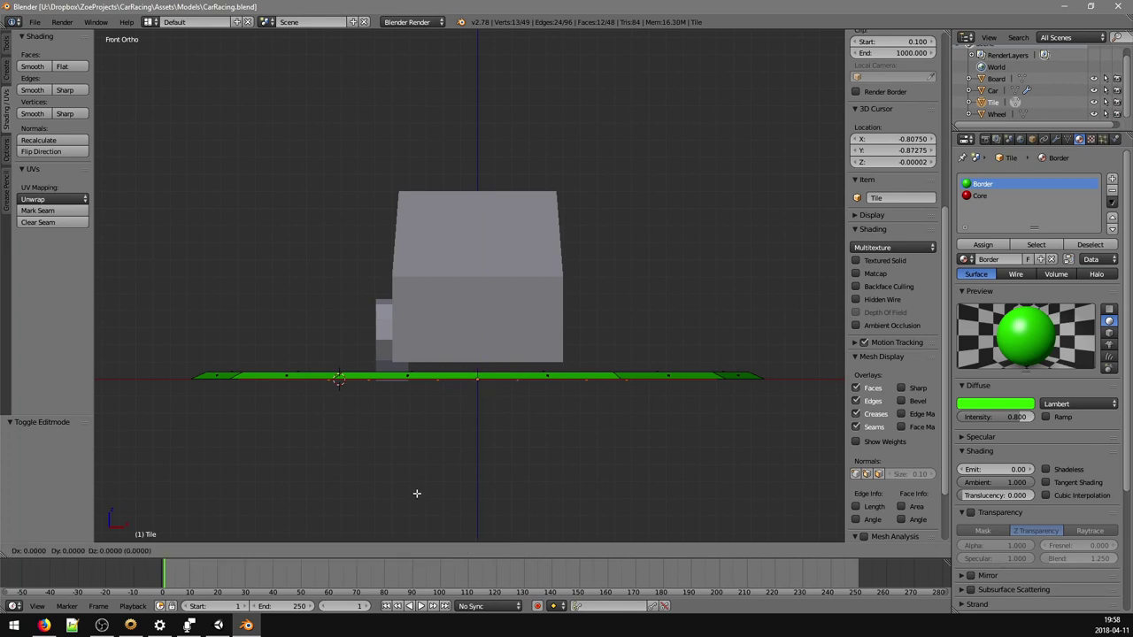
pyautogui.press('z')
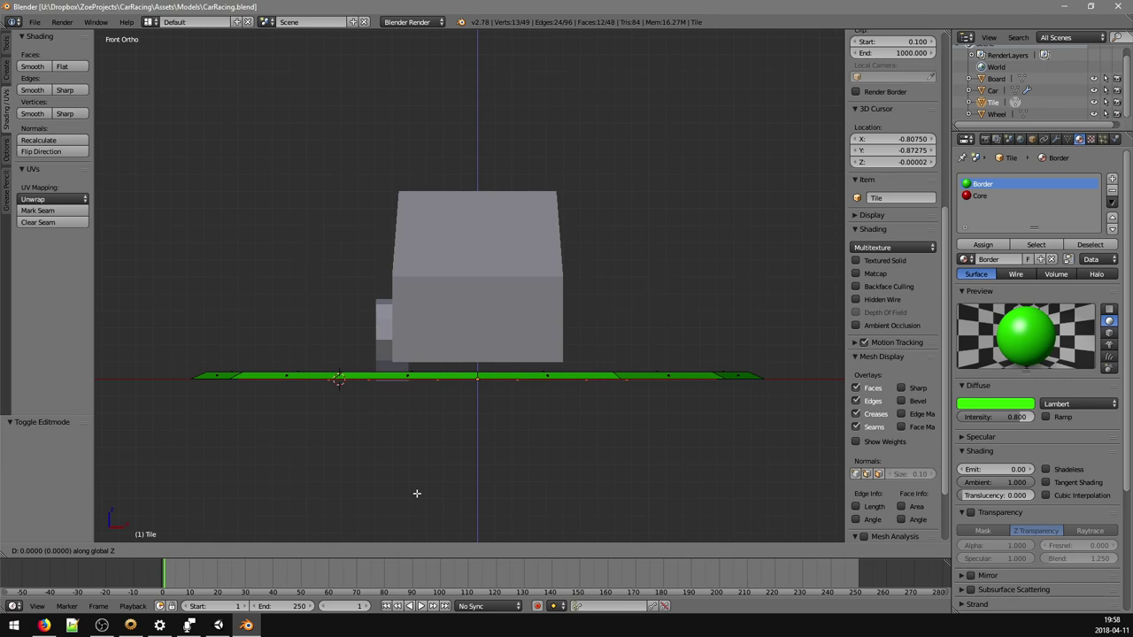
pyautogui.write('0.02')
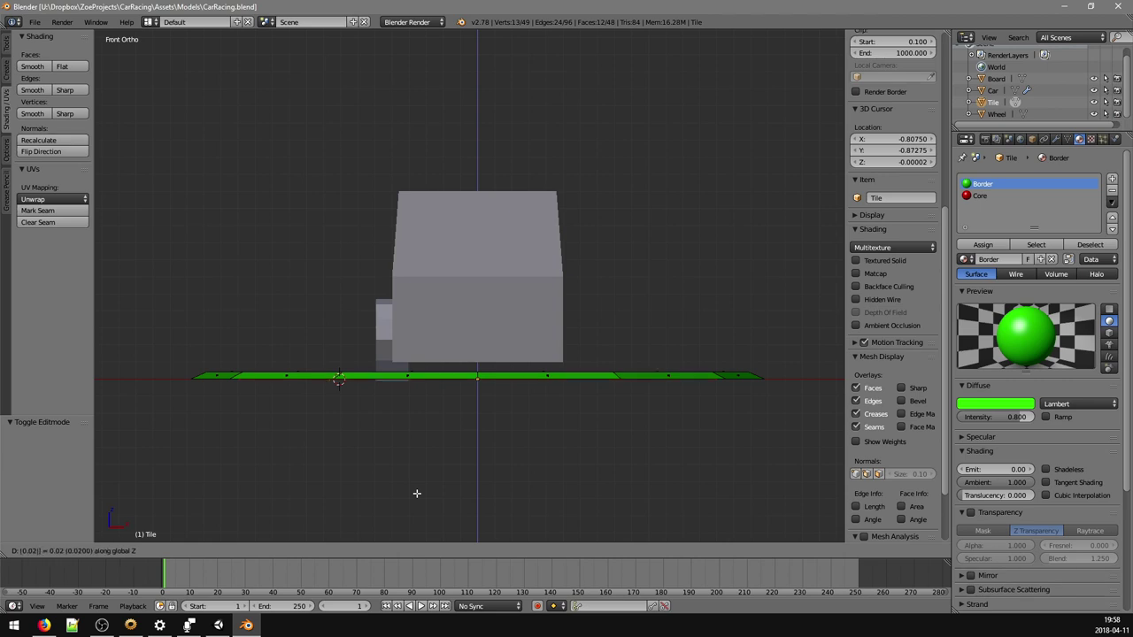
pyautogui.press('Return')
# - Check the raised floor in wireframe, save the Blender file, and return to Unity
pyautogui.press('z')
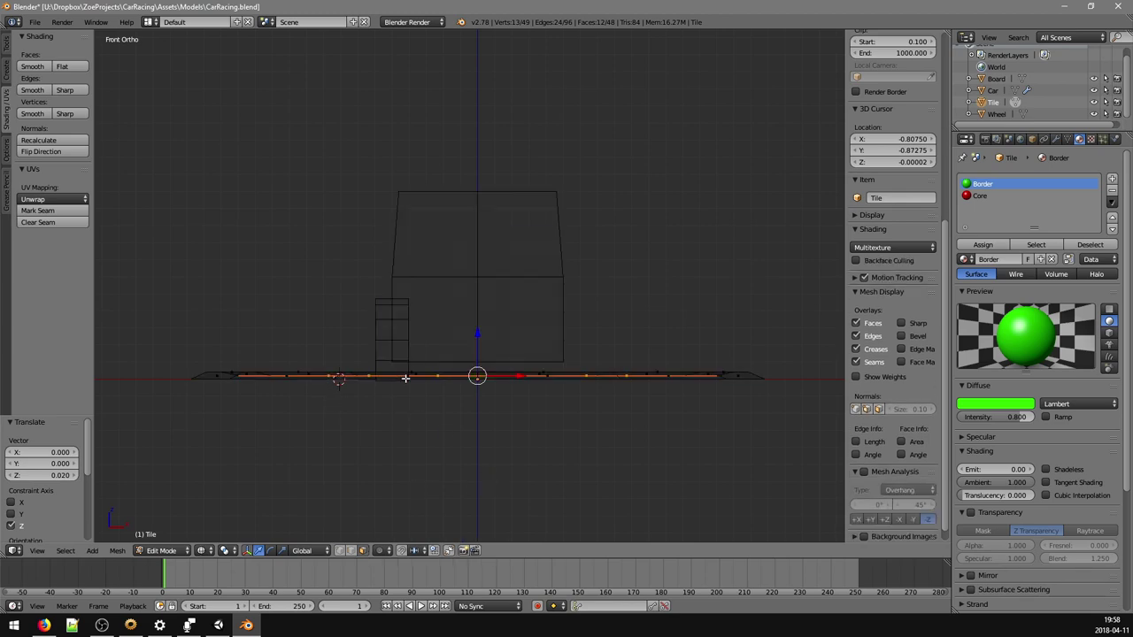
pyautogui.moveTo(405, 378); pyautogui.dragTo(399, 422, button='middle')
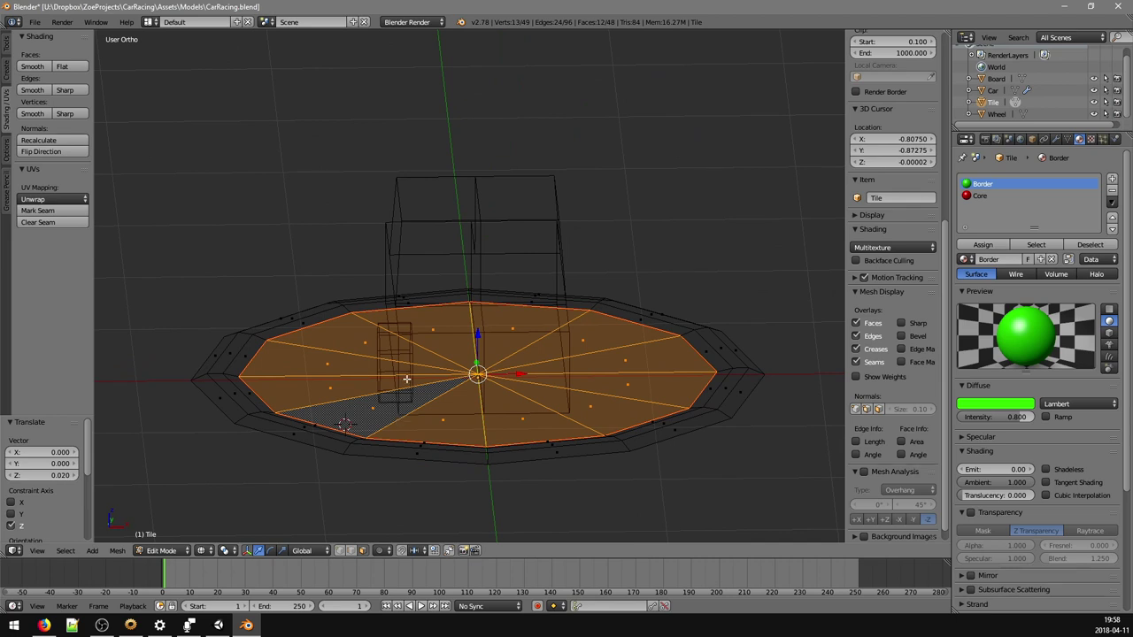
pyautogui.press('space')
pyautogui.press('Escape')
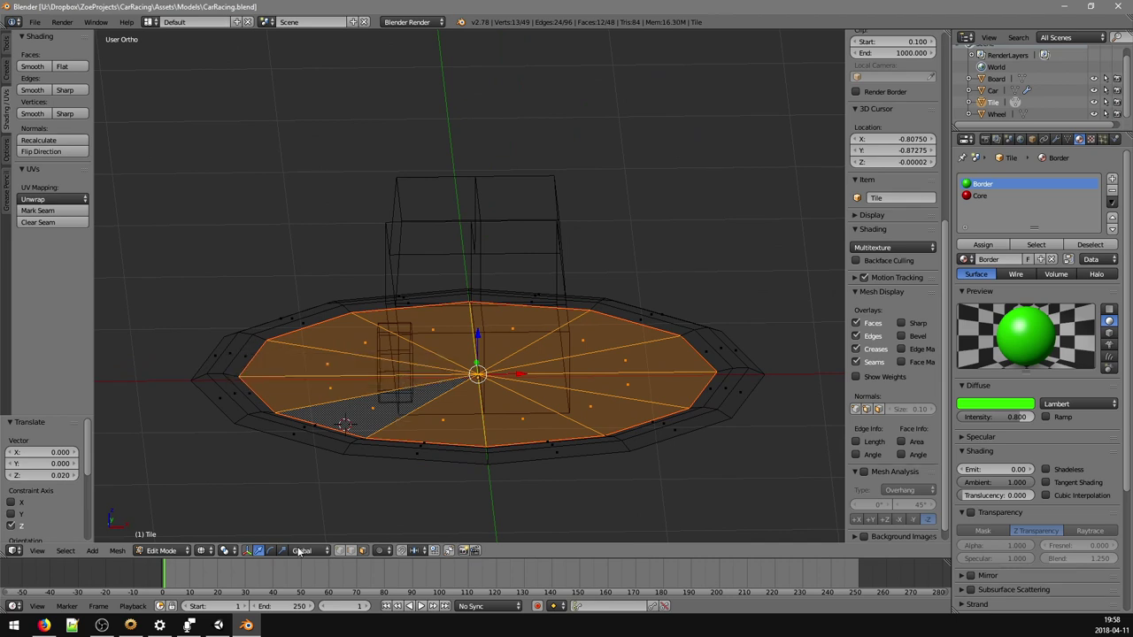
pyautogui.click(221, 625)
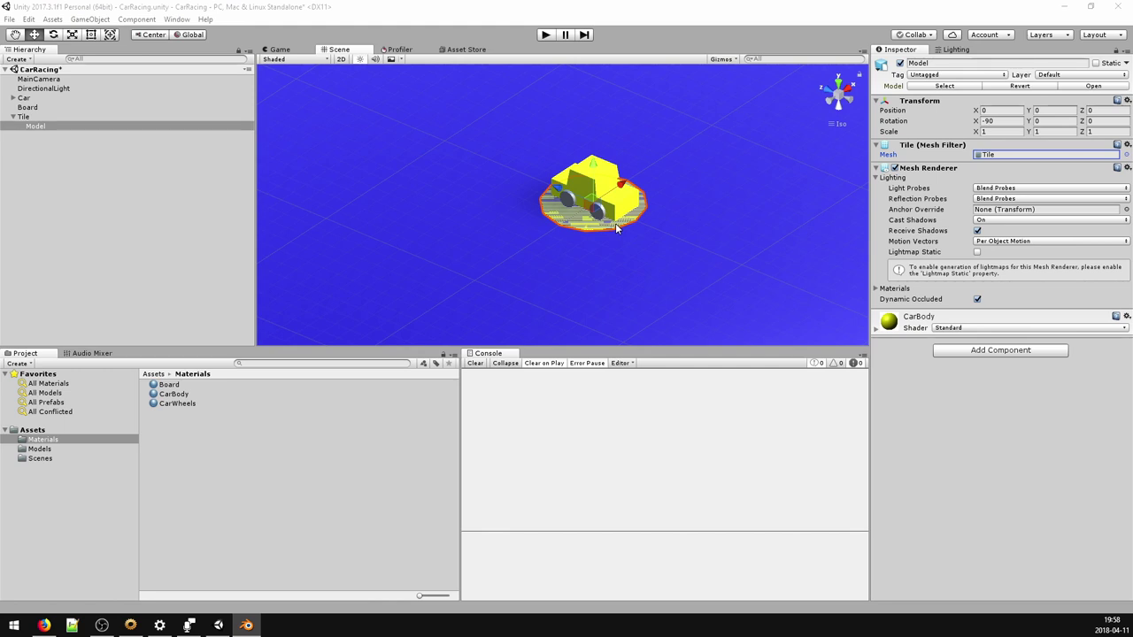
# - Duplicate the Board material and name the copy Tile
pyautogui.moveTo(637, 267)
pyautogui.mouseDown(button='middle')
pyautogui.moveTo(591, 253)
pyautogui.moveTo(639, 278)
pyautogui.mouseUp(button='middle')
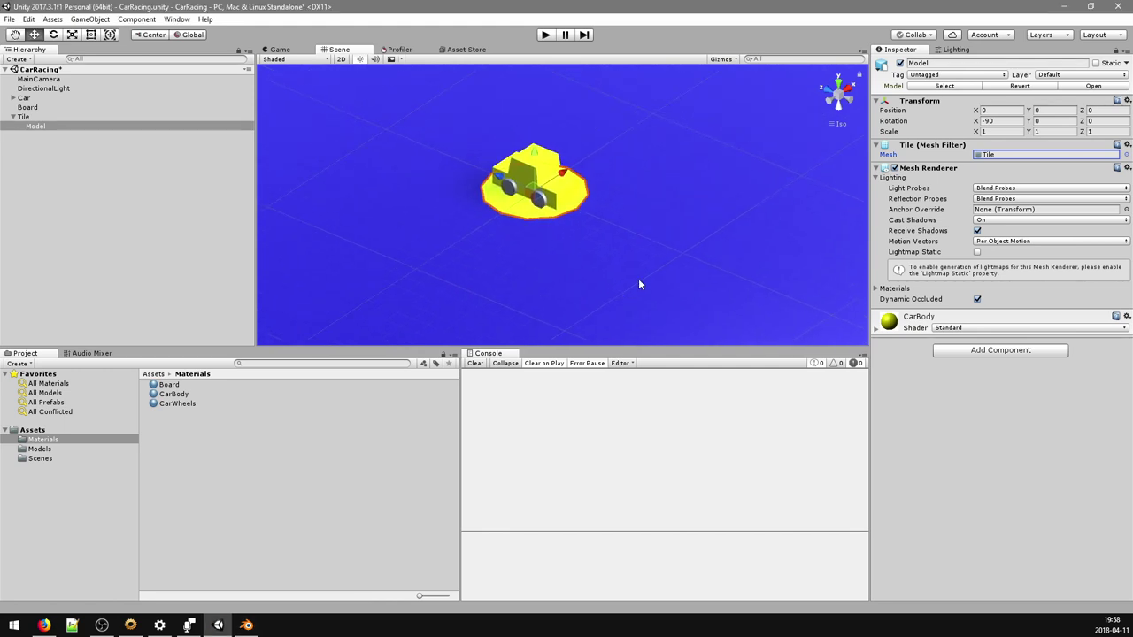
pyautogui.keyDown('alt'); pyautogui.moveTo(638, 278); pyautogui.dragTo(593, 239); pyautogui.keyUp('alt')
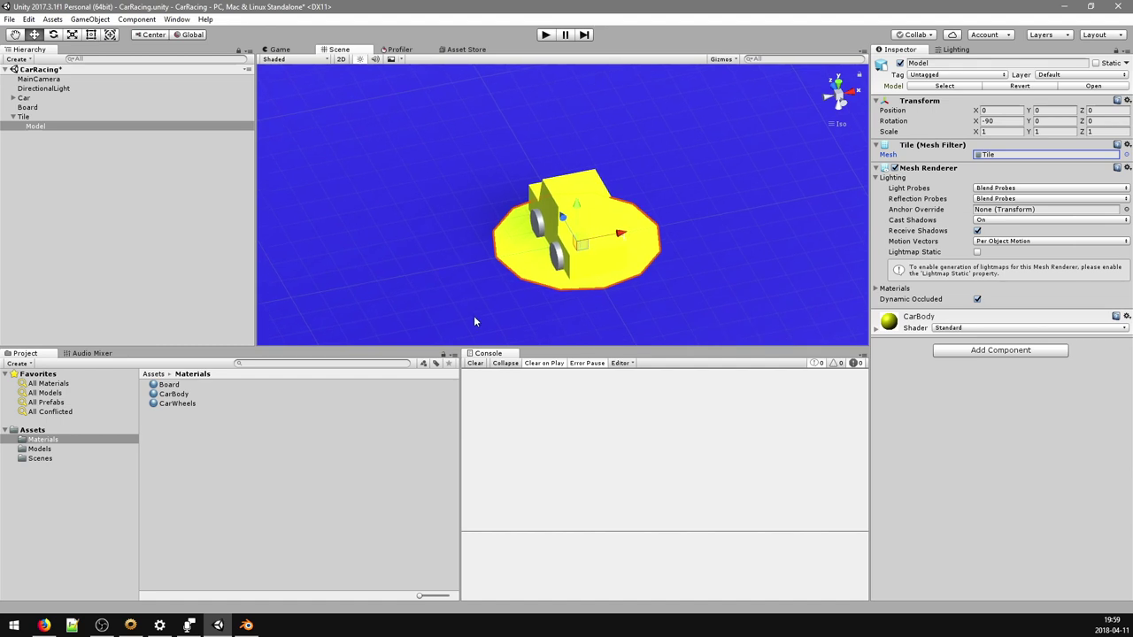
pyautogui.click(179, 386)
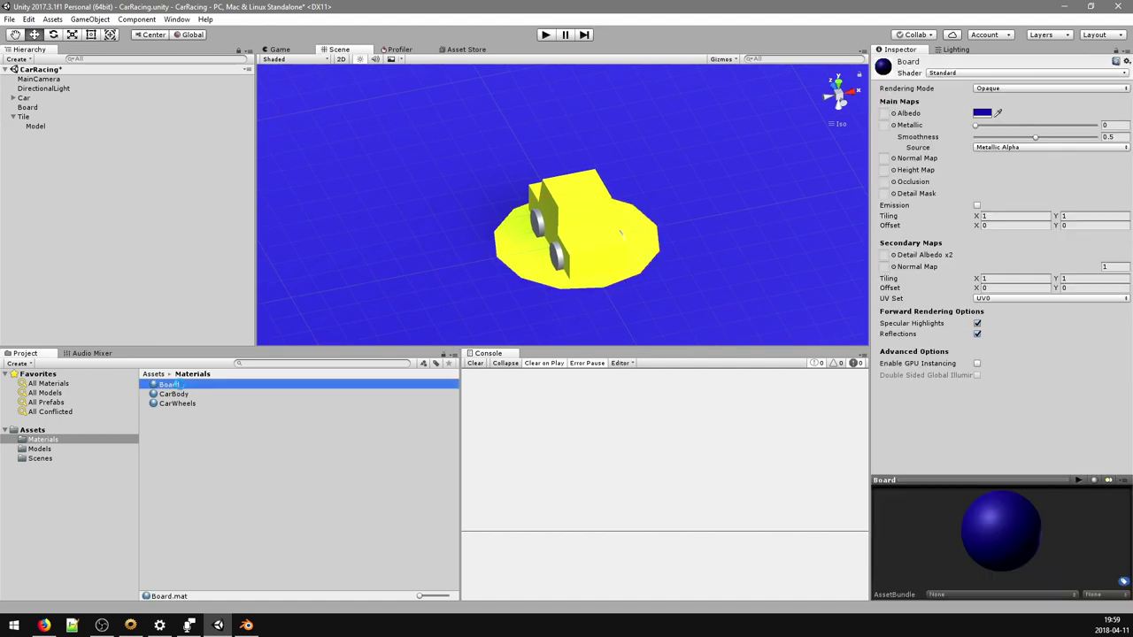
pyautogui.hotkey('ctrl', 'd')
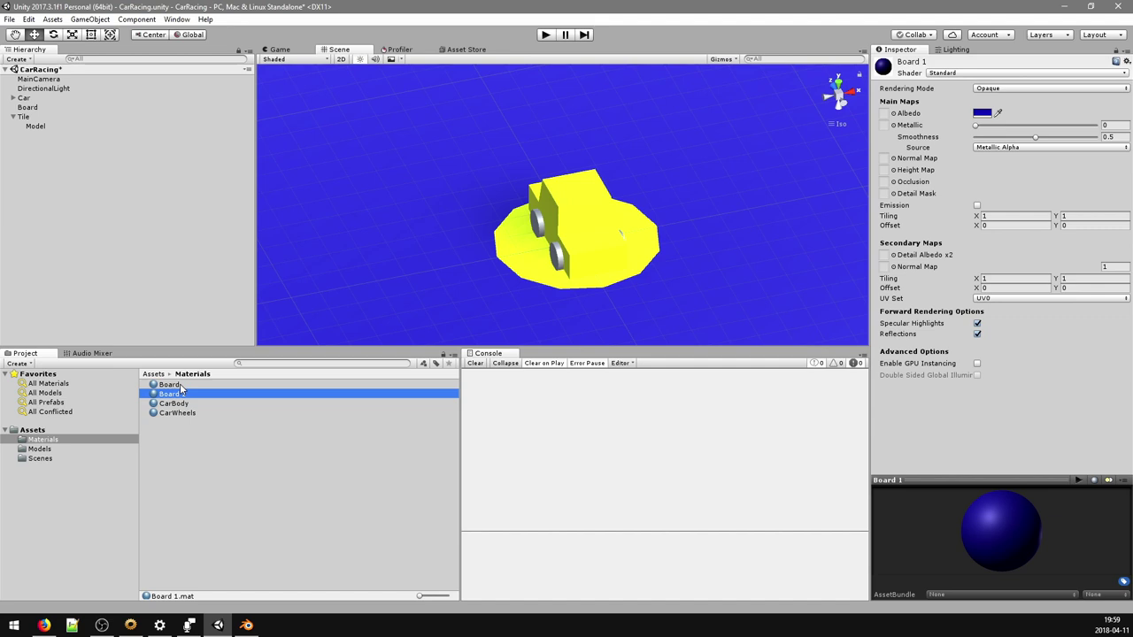
pyautogui.click(198, 397)
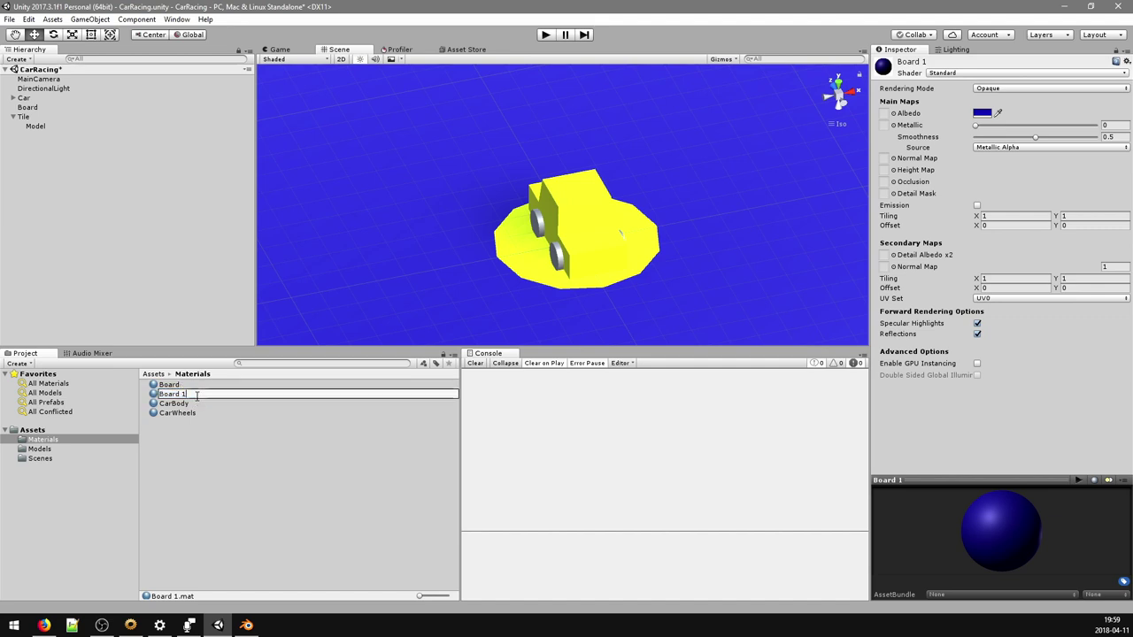
pyautogui.press('BackSpace')
pyautogui.press('BackSpace')
pyautogui.press('BackSpace')
pyautogui.press('BackSpace')
pyautogui.press('BackSpace')
pyautogui.press('BackSpace')
pyautogui.press('BackSpace')
pyautogui.write('Tile')
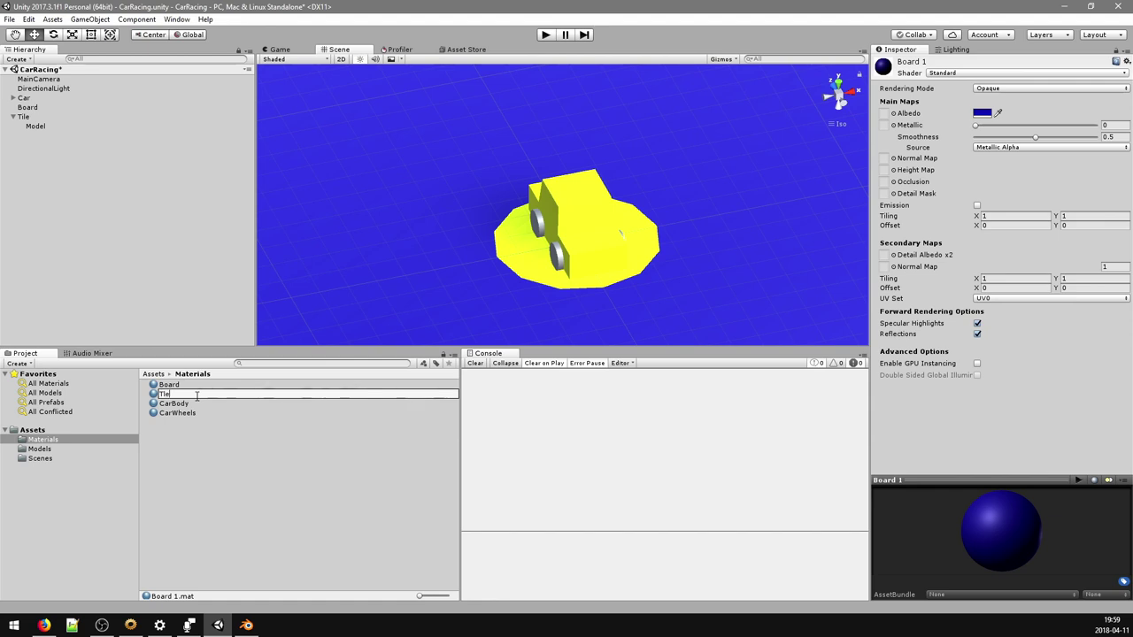
pyautogui.press('Return')
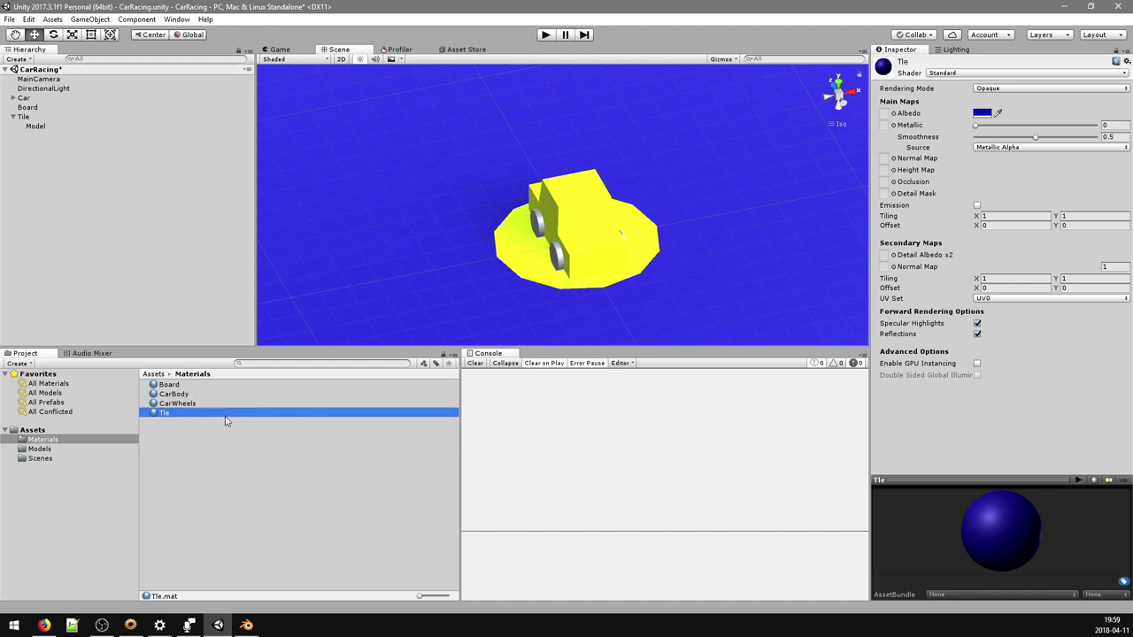
pyautogui.press('F2')
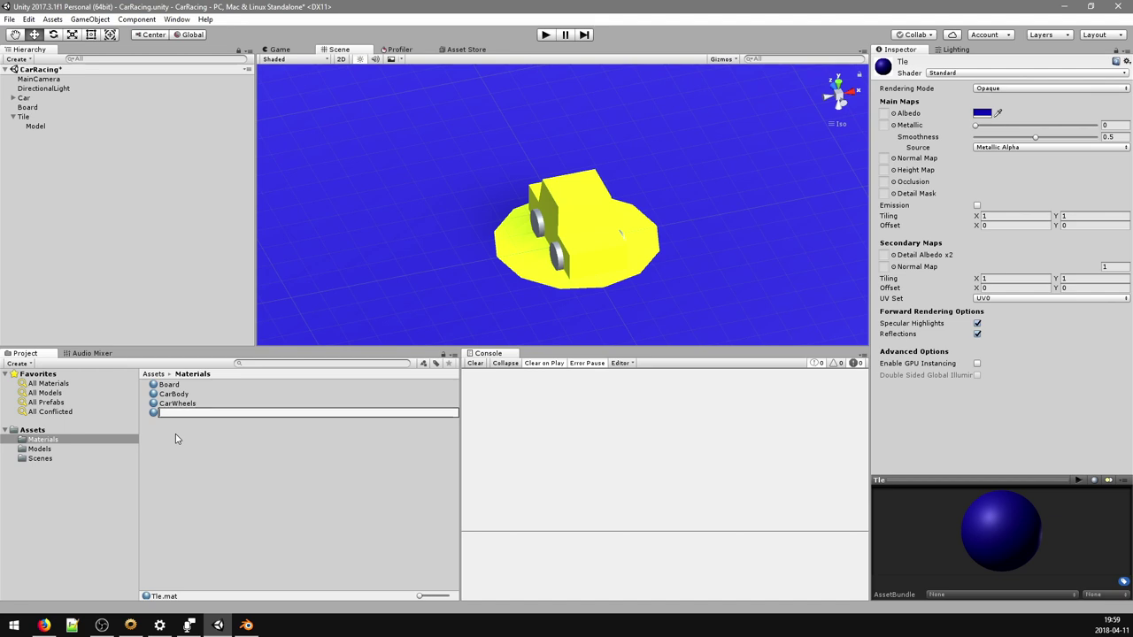
pyautogui.write('Tile')
pyautogui.press('Return')
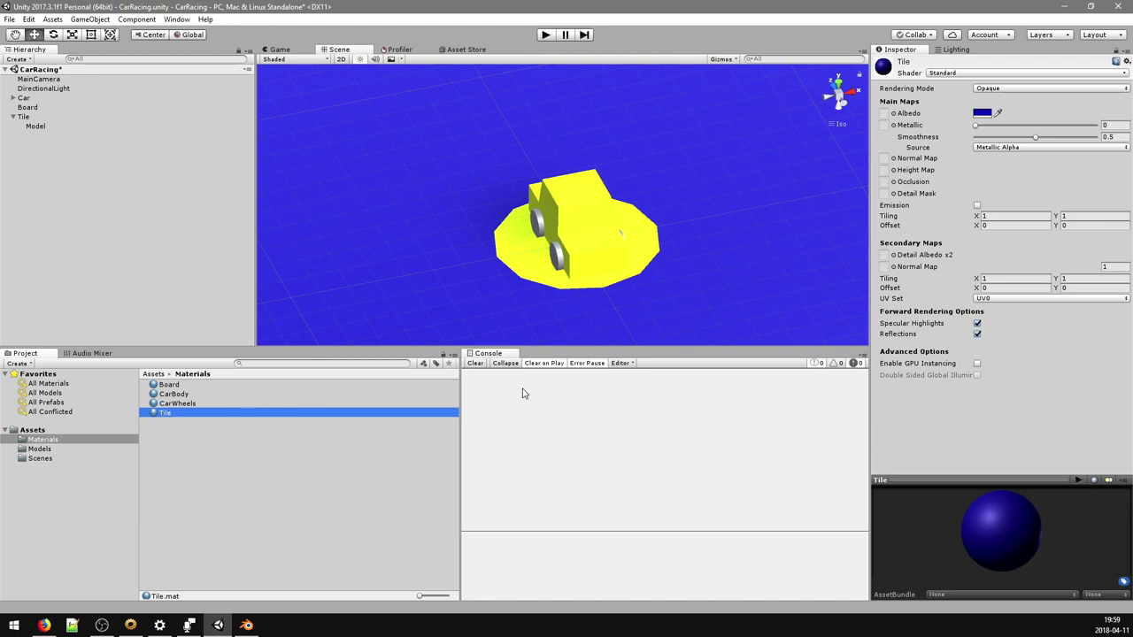
# - Rename the Tile material to TileBorder
pyautogui.click(177, 413)
pyautogui.click(178, 413)
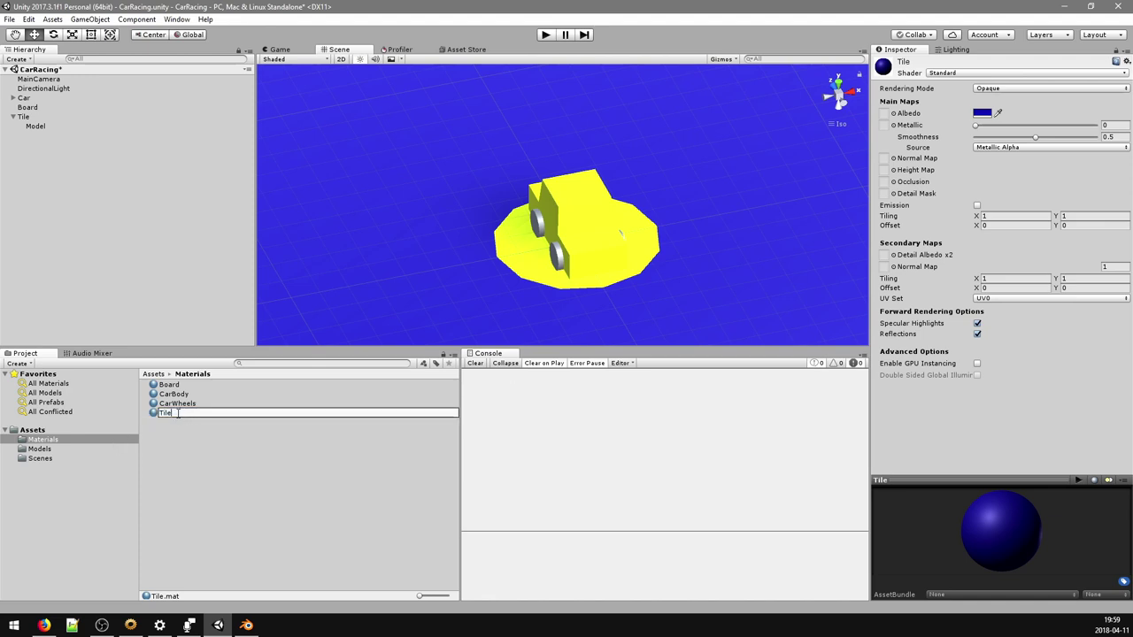
pyautogui.write('Bo')
pyautogui.press('BackSpace')
pyautogui.write('er')
pyautogui.press('Return')
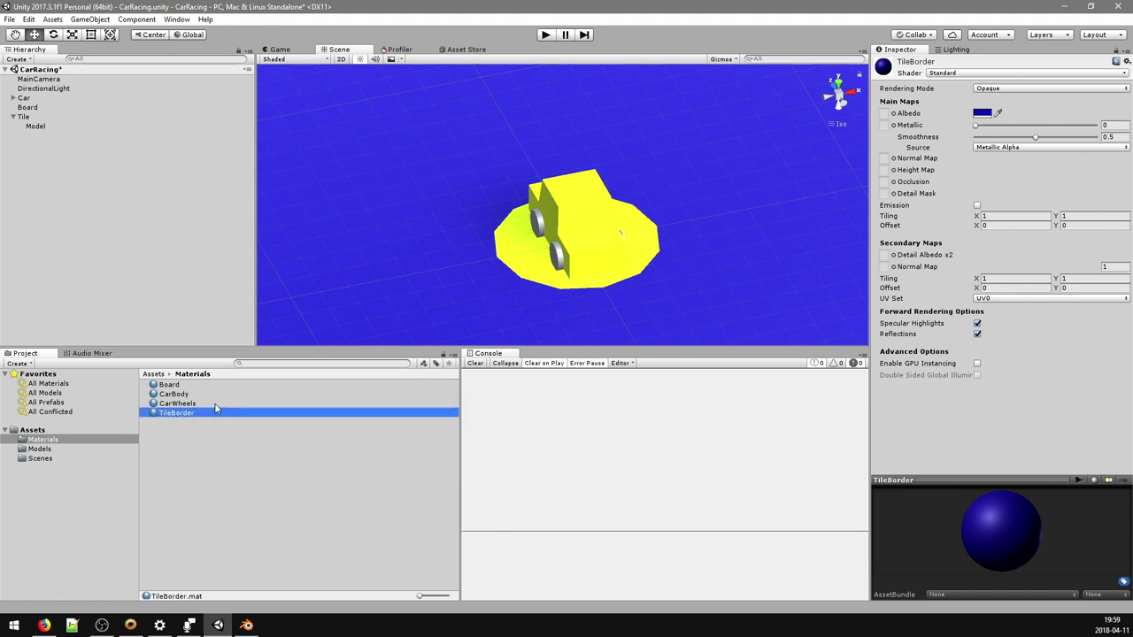
# - Duplicate TileBorder and rename the copy TileFloor
pyautogui.hotkey('ctrl', 'd')
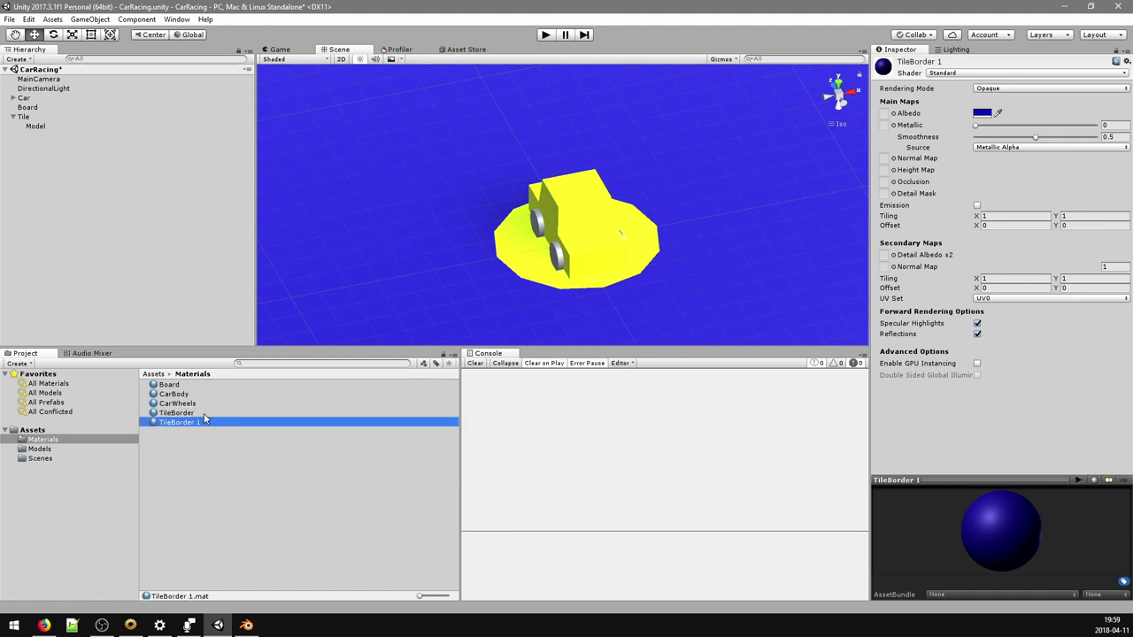
pyautogui.click(202, 424)
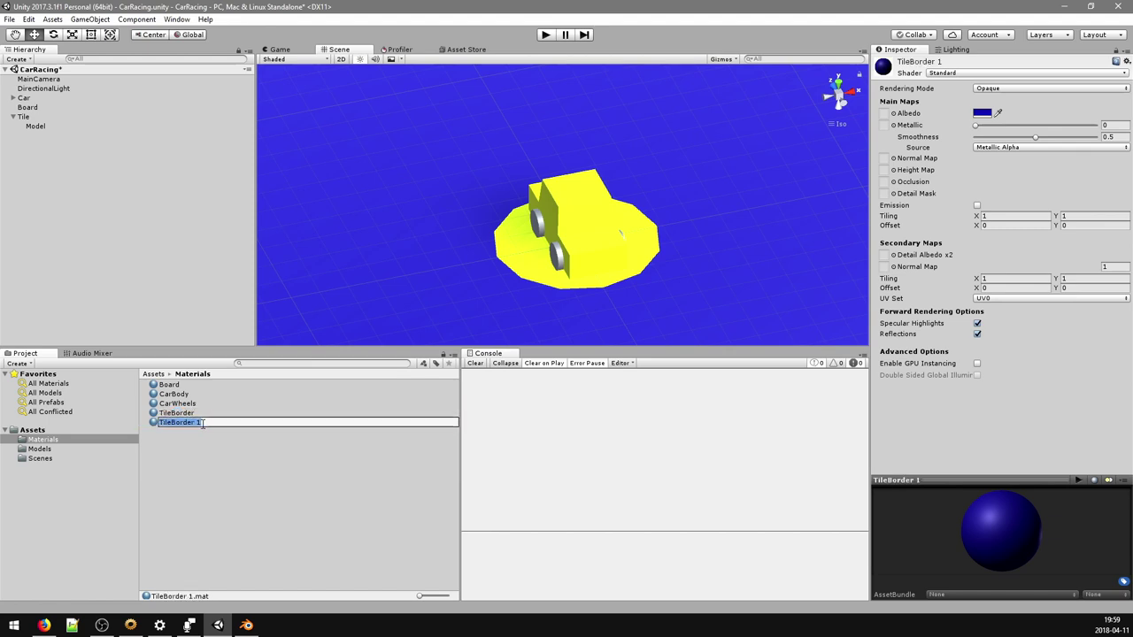
pyautogui.click(203, 423)
pyautogui.press('BackSpace')
pyautogui.press('BackSpace')
pyautogui.press('BackSpace')
pyautogui.press('BackSpace')
pyautogui.press('BackSpace')
pyautogui.press('BackSpace')
pyautogui.press('Return')
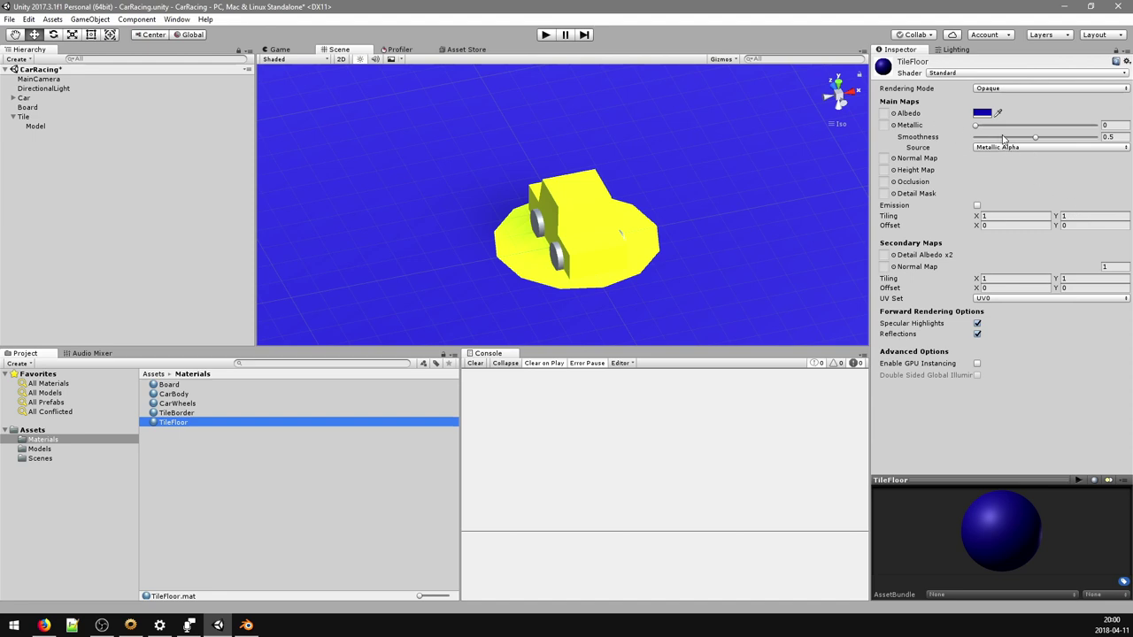
# - Set TileFloor's rendering mode to Fade and apply it to the tile's floor
pyautogui.click(1006, 90)
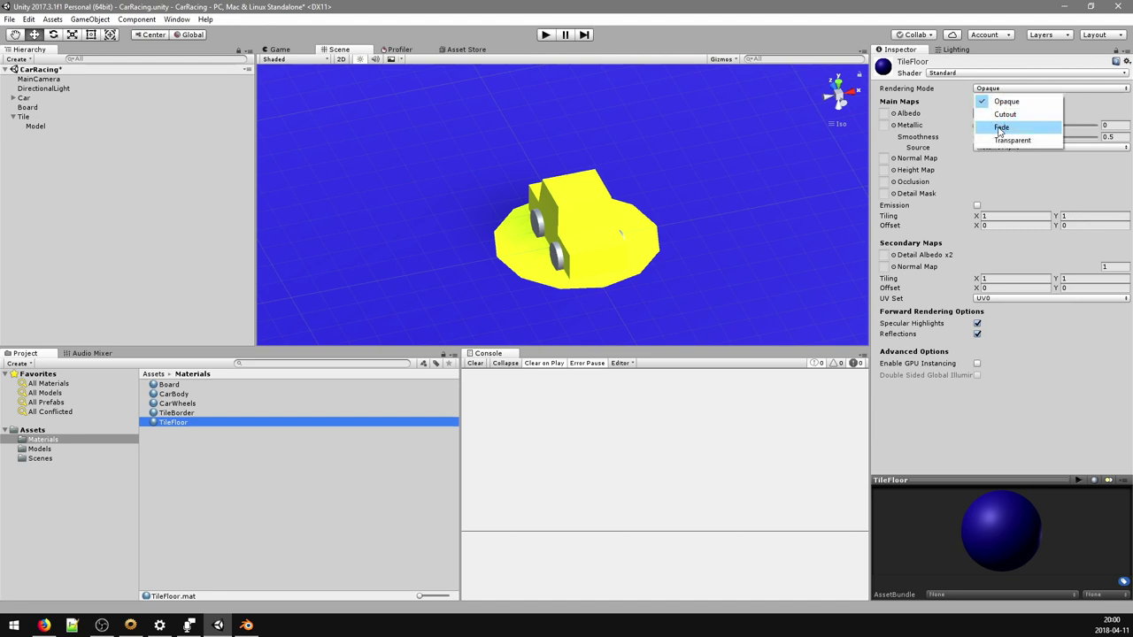
pyautogui.click(1002, 129)
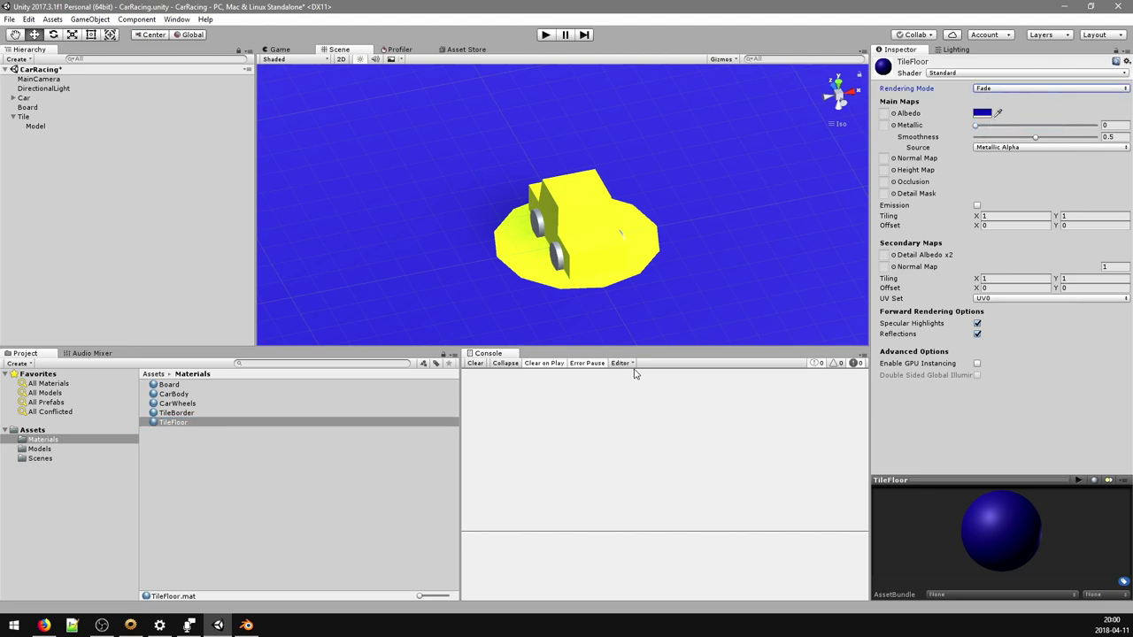
pyautogui.moveTo(393, 425); pyautogui.dragTo(549, 266)
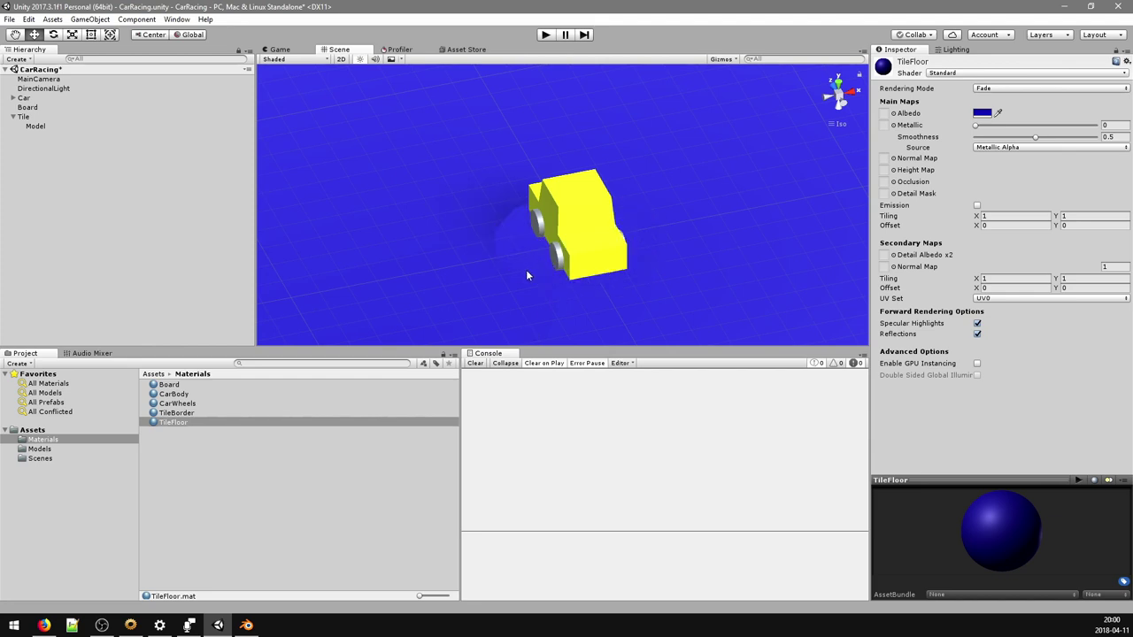
# - Make TileFloor's albedo a lighter grey (9C9BA1) with alpha 128
pyautogui.click(983, 113)
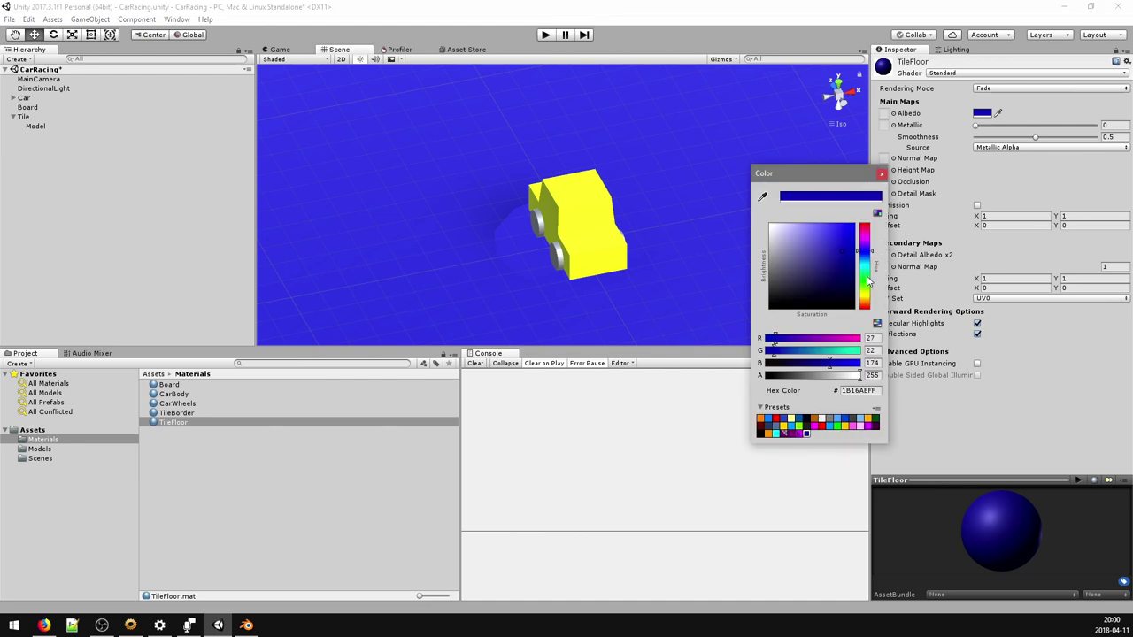
pyautogui.moveTo(839, 263); pyautogui.dragTo(762, 272)
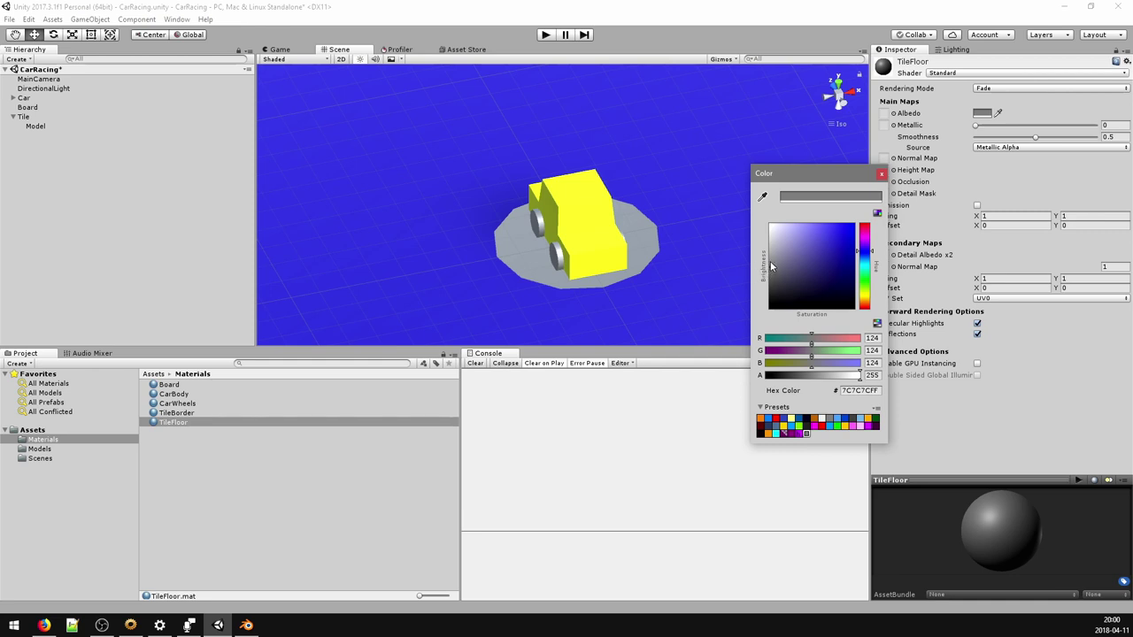
pyautogui.moveTo(773, 264); pyautogui.dragTo(775, 255)
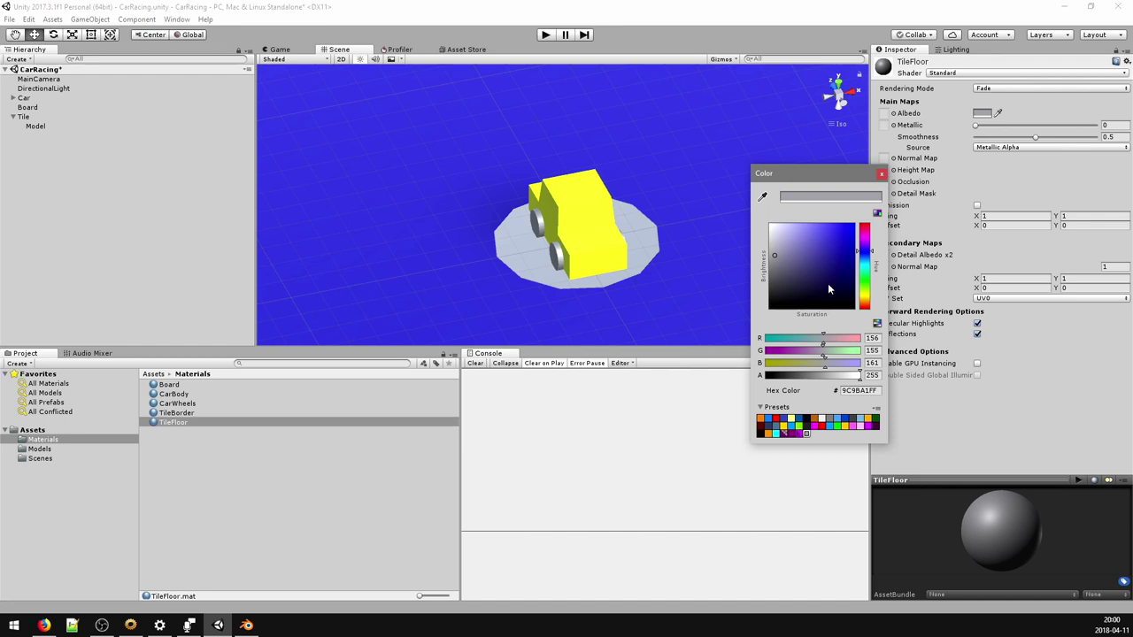
pyautogui.moveTo(858, 375); pyautogui.dragTo(823, 372)
pyautogui.click(873, 375)
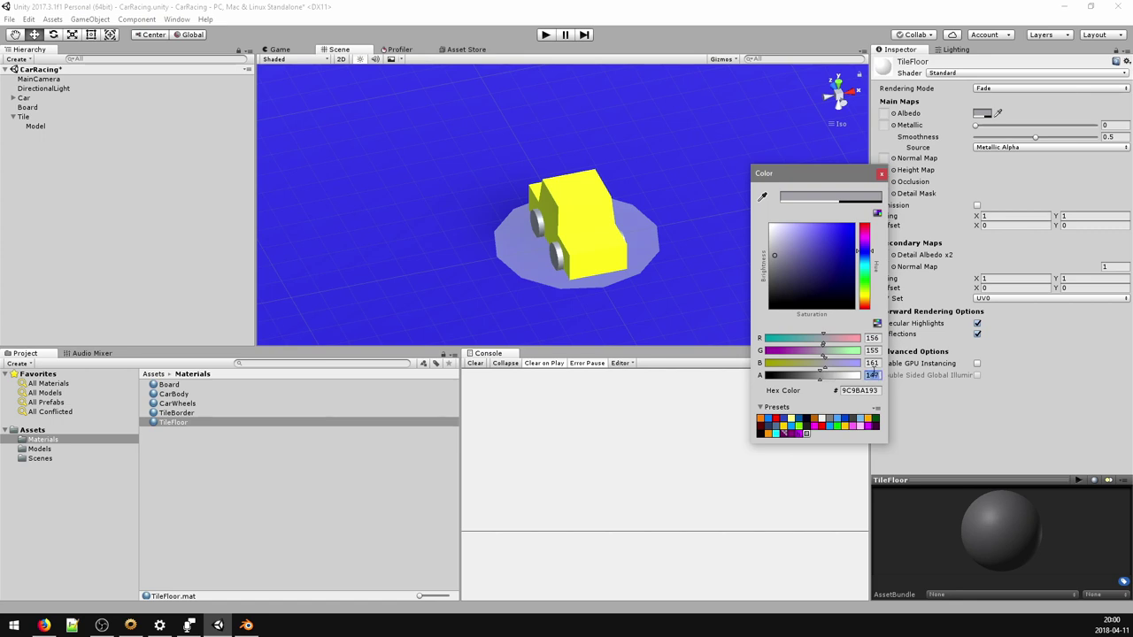
pyautogui.write('12')
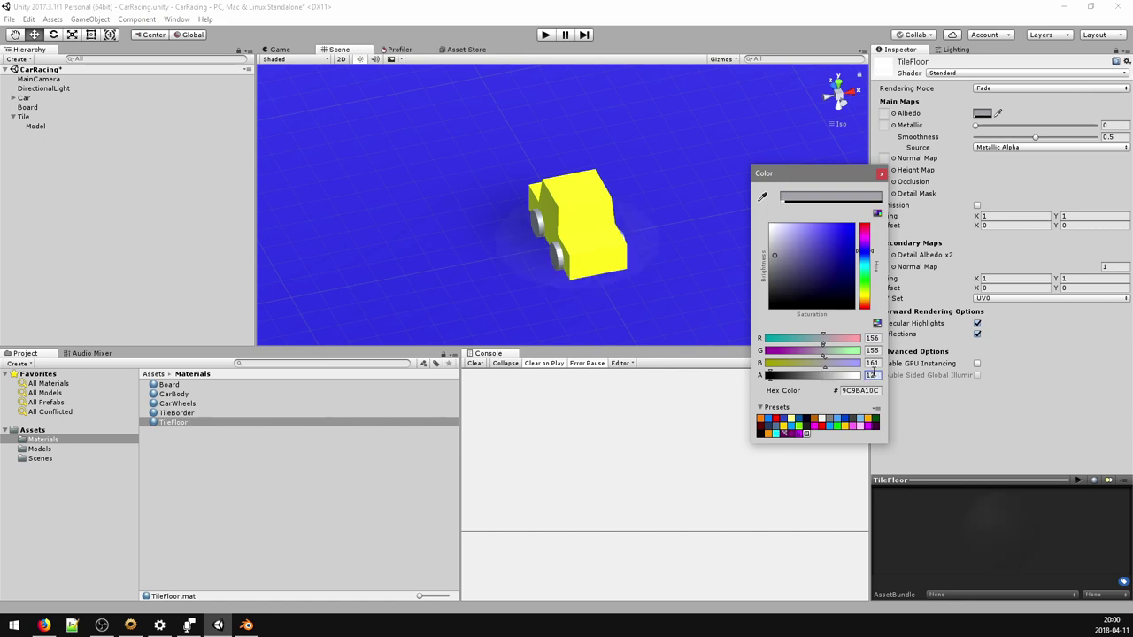
pyautogui.write('8')
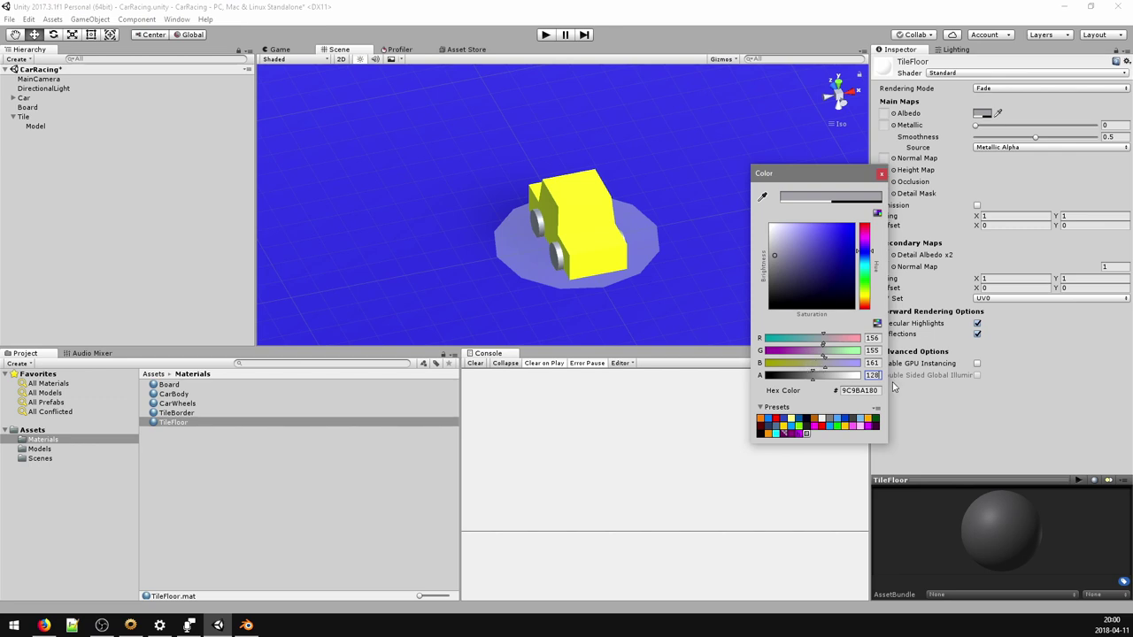
pyautogui.click(882, 175)
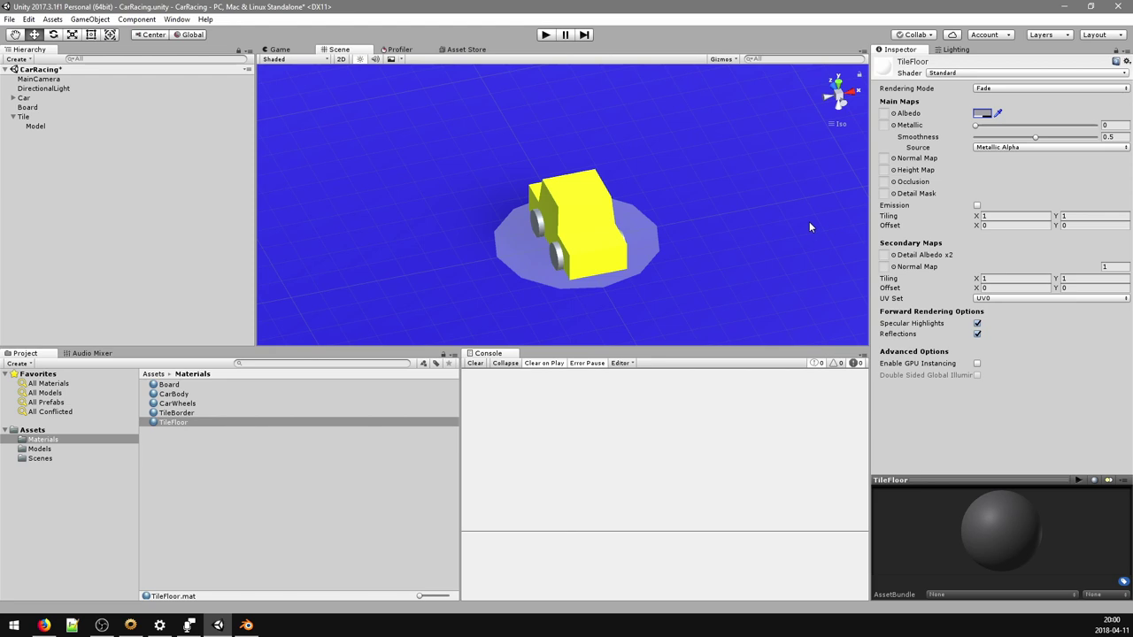
# - Give the Tile Model two material slots, with TileBorder in Element 1
pyautogui.click(35, 127)
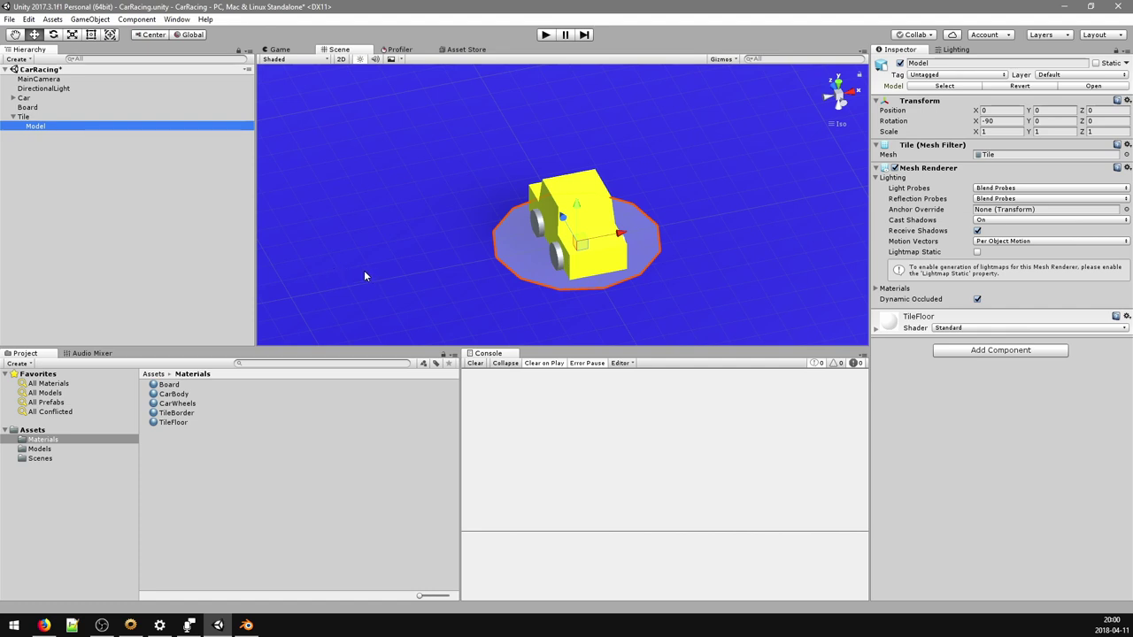
pyautogui.click(877, 289)
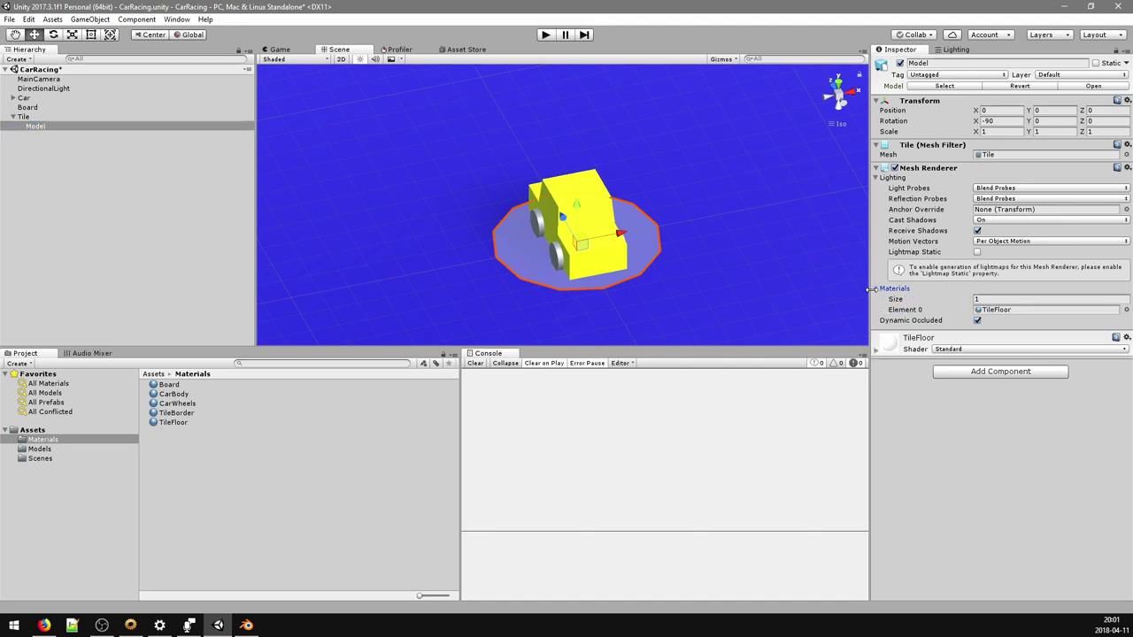
pyautogui.click(1009, 298)
pyautogui.write('2')
pyautogui.press('Return')
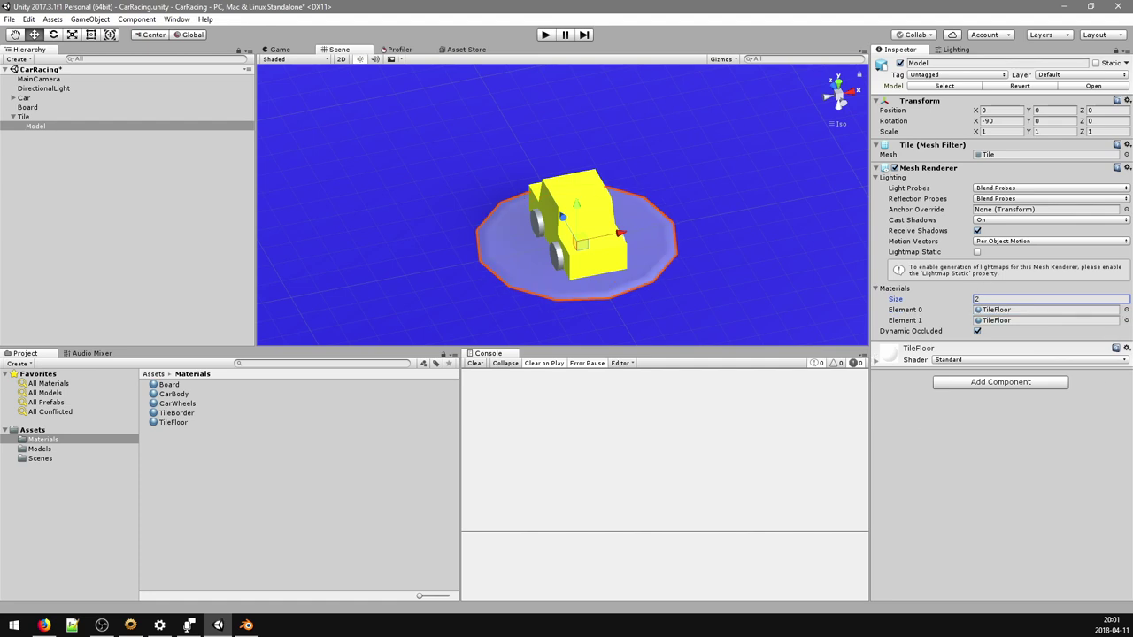
pyautogui.click(1126, 321)
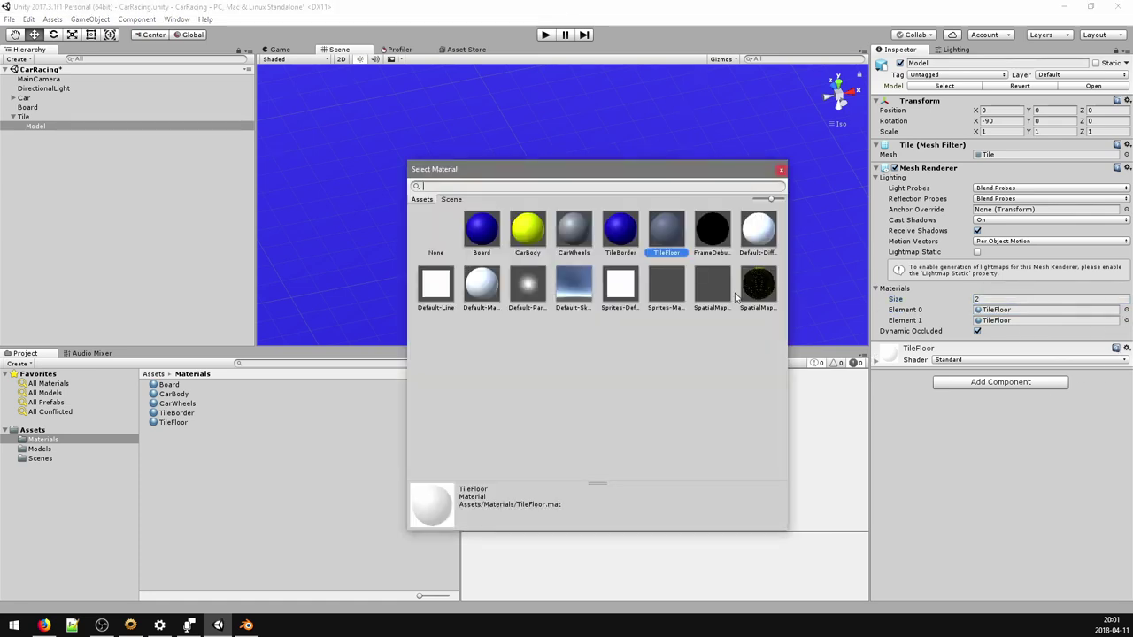
pyautogui.doubleClick(620, 240)
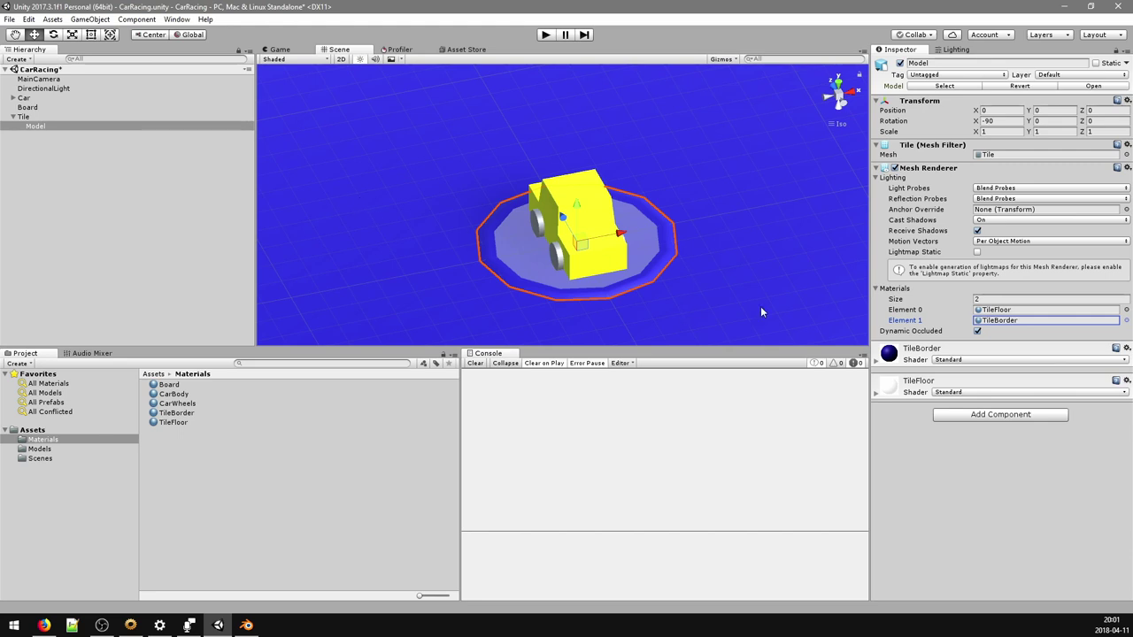
# - Set TileBorder's albedo colour to pure red (FF0000)
pyautogui.click(894, 358)
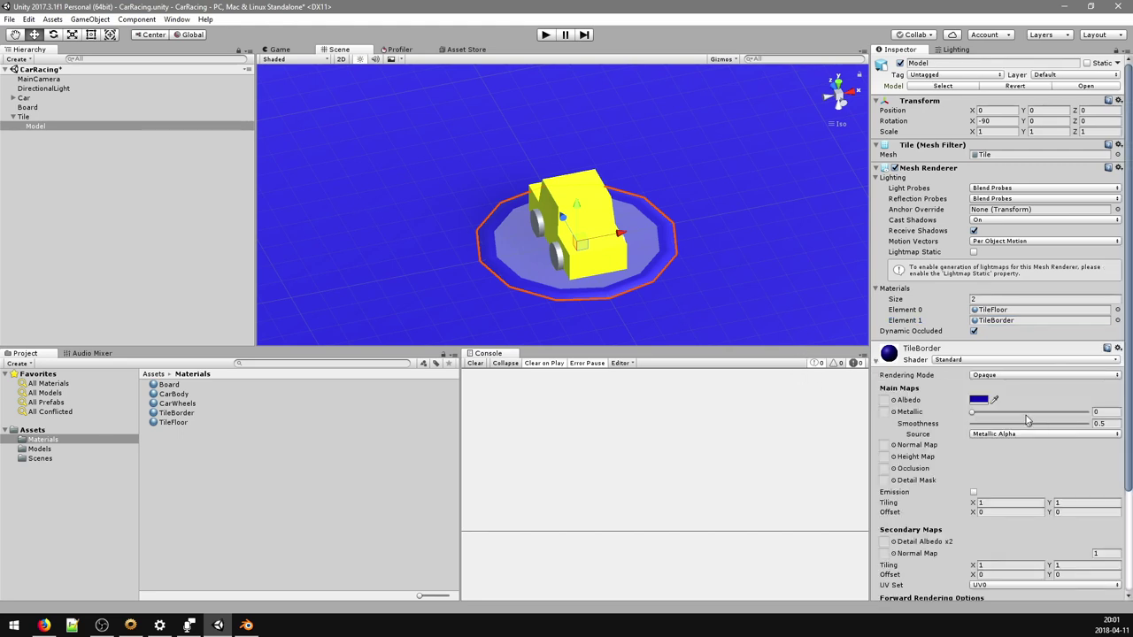
pyautogui.click(981, 401)
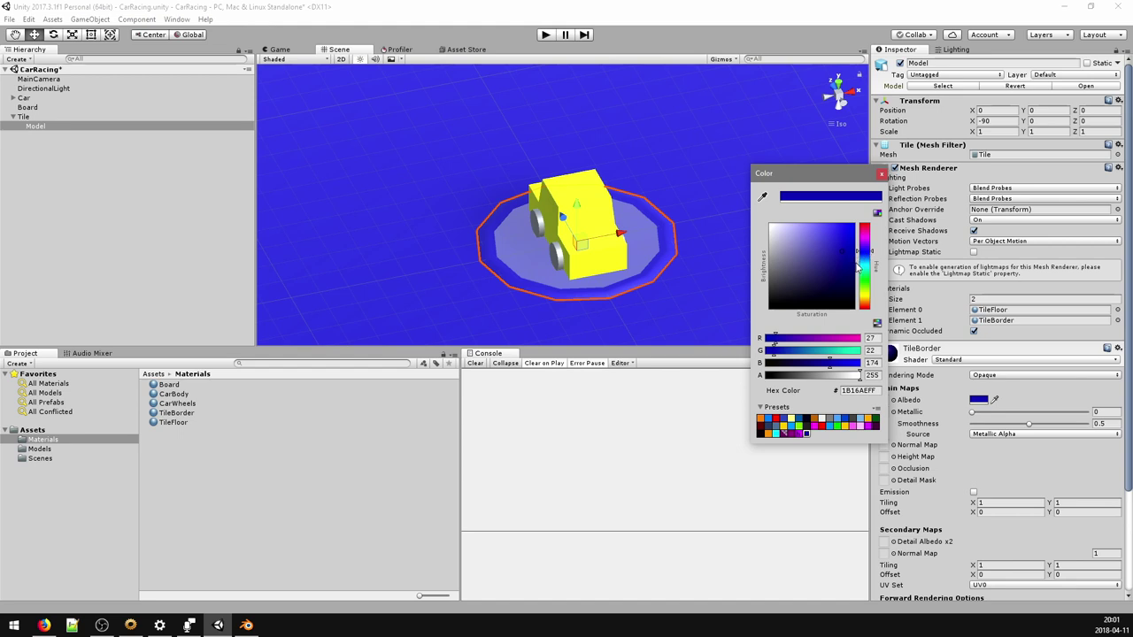
pyautogui.moveTo(865, 236); pyautogui.dragTo(859, 217)
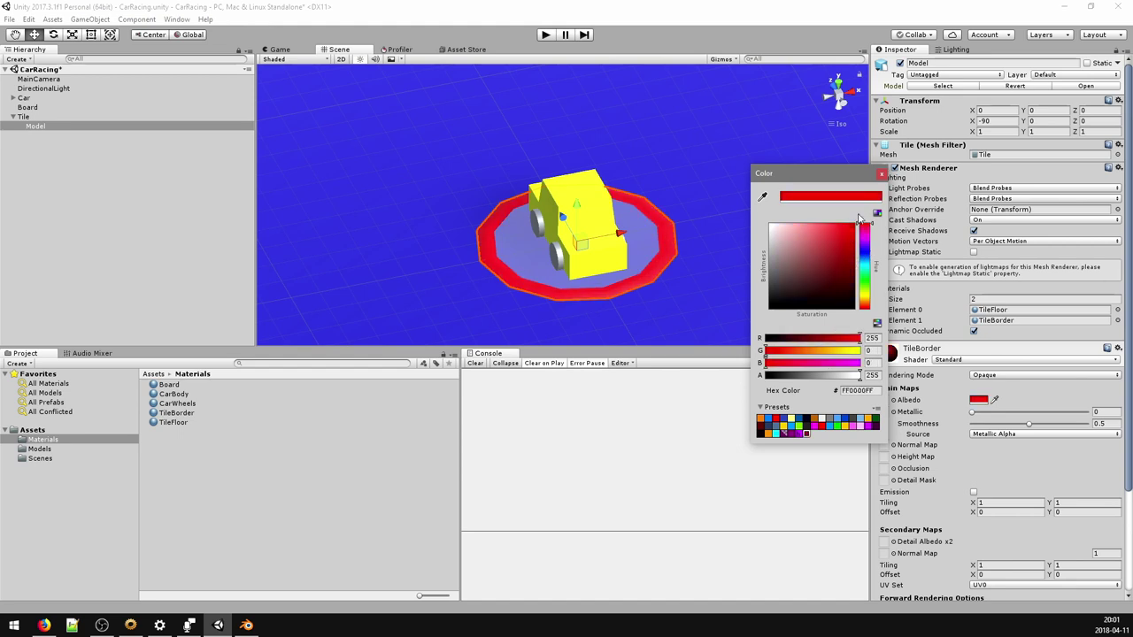
pyautogui.click(882, 174)
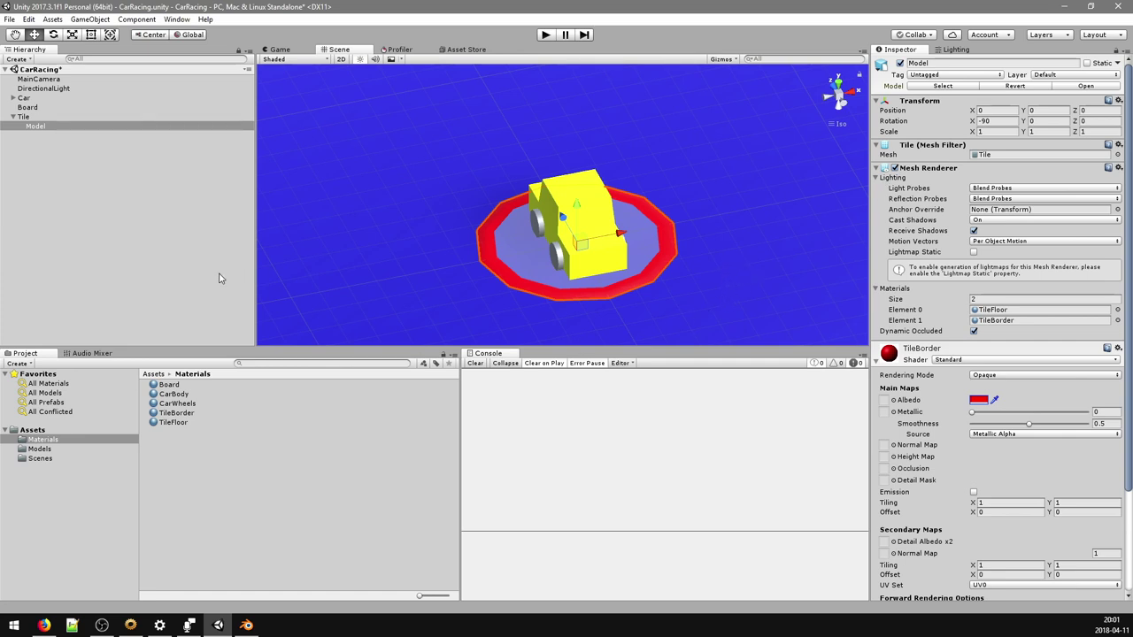
# - Show the Game view's camera shot of the board with the car and tile
pyautogui.click(279, 49)
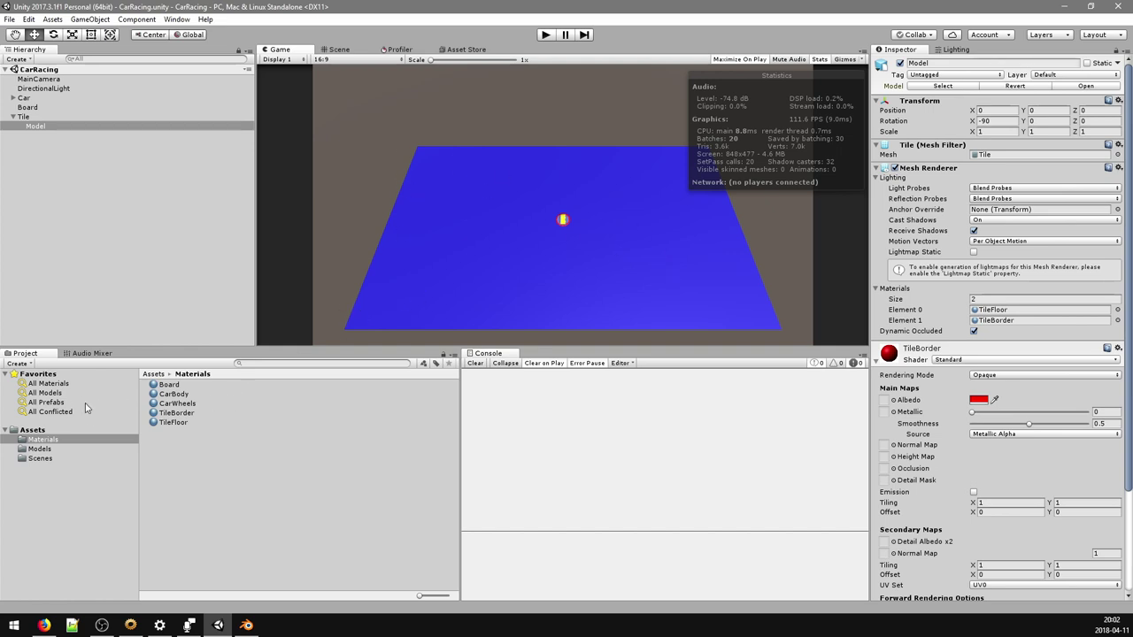
# - Create a folder named Scripts in Assets and open it
pyautogui.rightClick(104, 430)
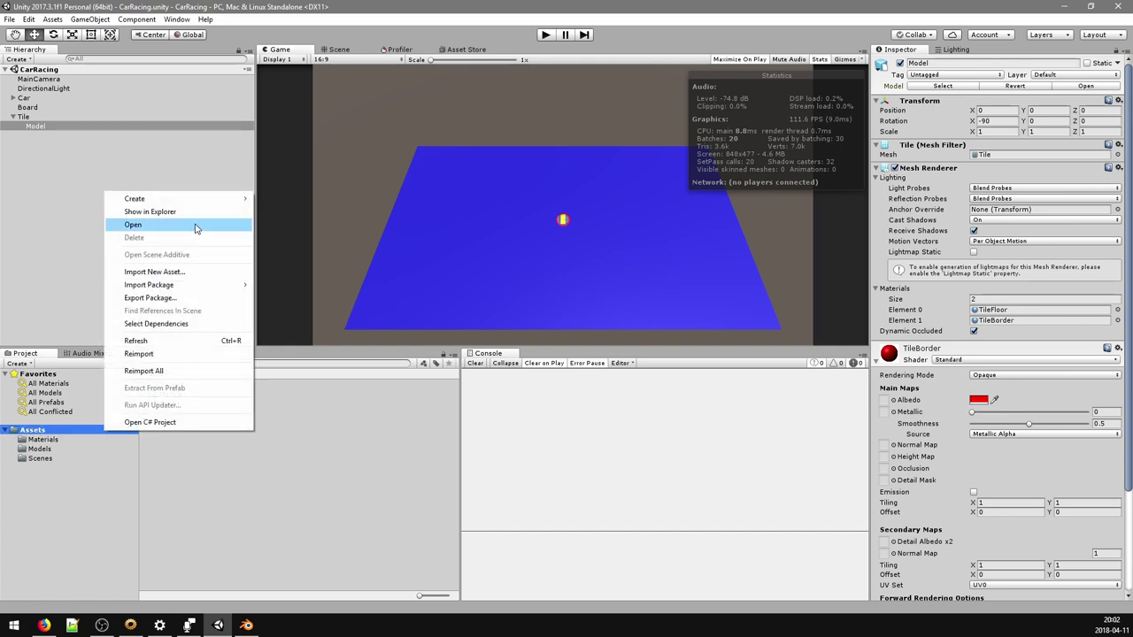
pyautogui.moveTo(244, 199)
pyautogui.click(278, 200)
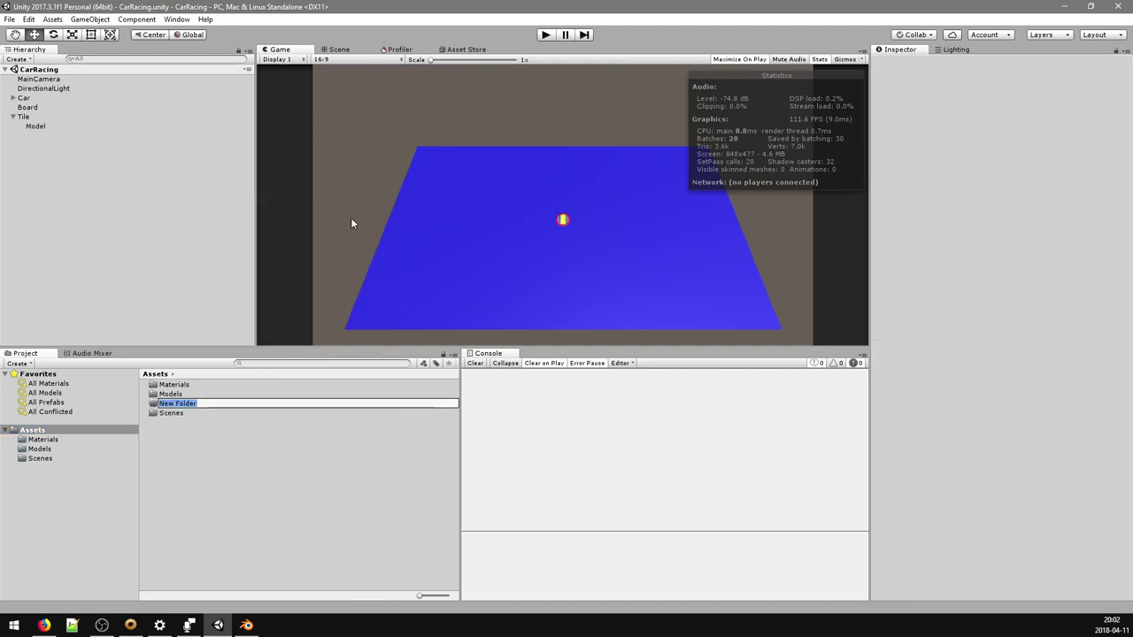
pyautogui.write('Scripts')
pyautogui.press('Return')
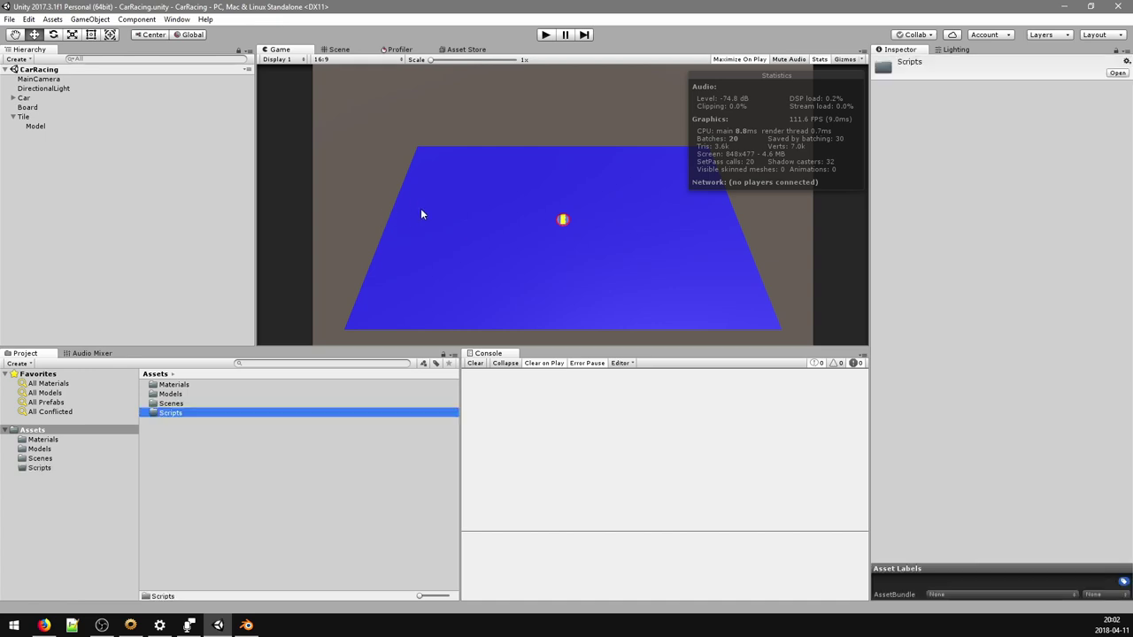
pyautogui.doubleClick(174, 413)
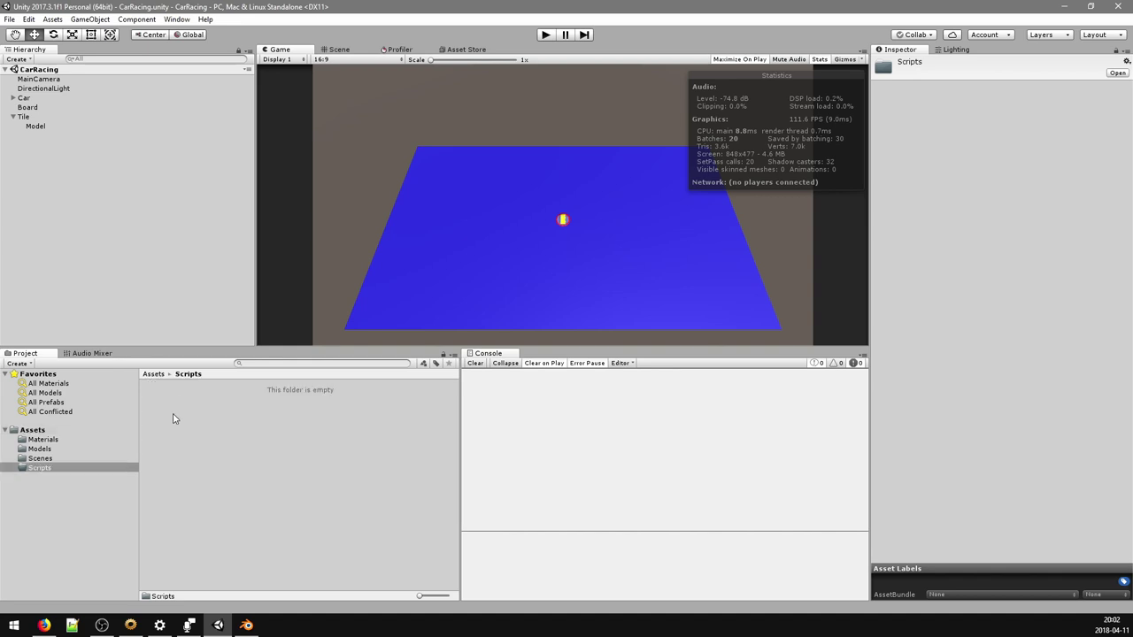
# - Create a C# script named PlayerMotor inside Scripts
pyautogui.rightClick(178, 400)
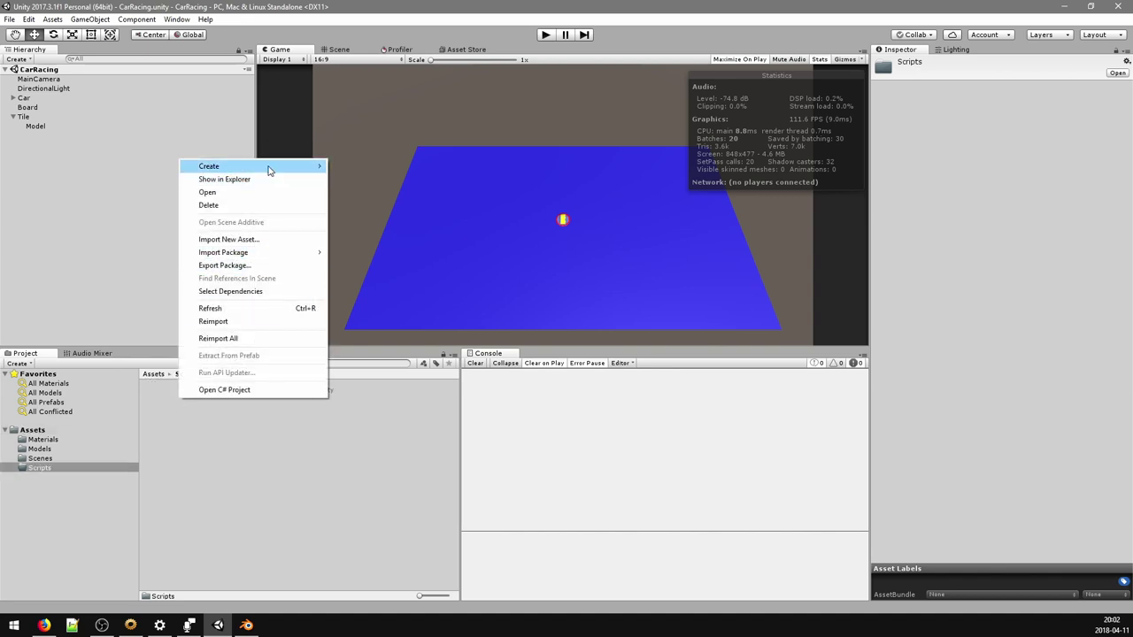
pyautogui.moveTo(270, 170)
pyautogui.click(376, 183)
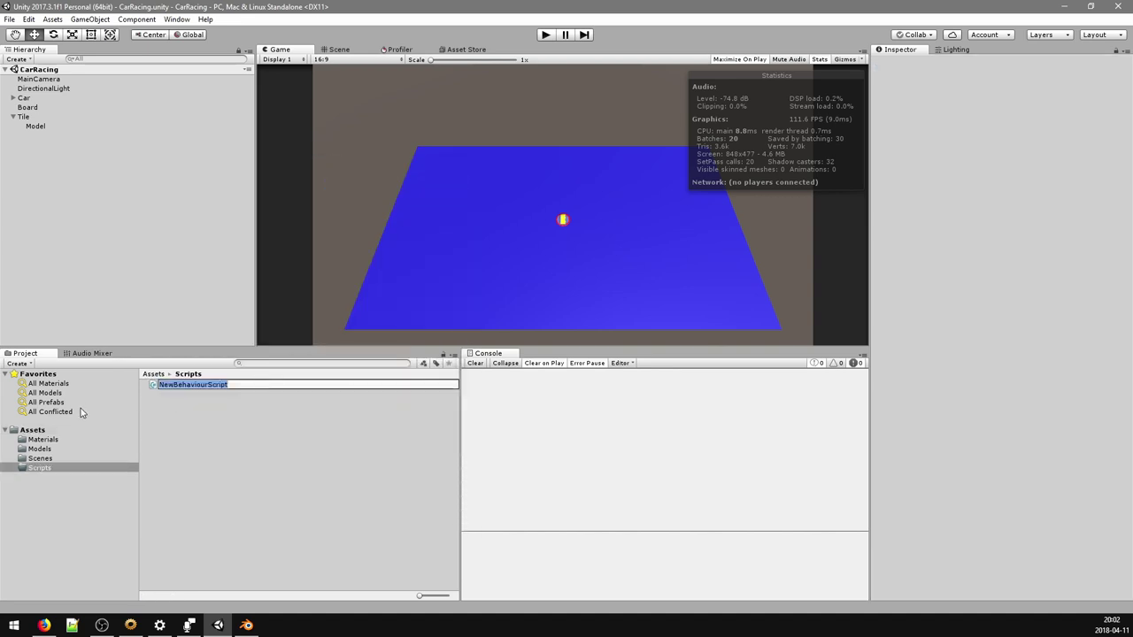
pyautogui.press('BackSpace')
pyautogui.write('PlayerMotor')
pyautogui.press('Return')
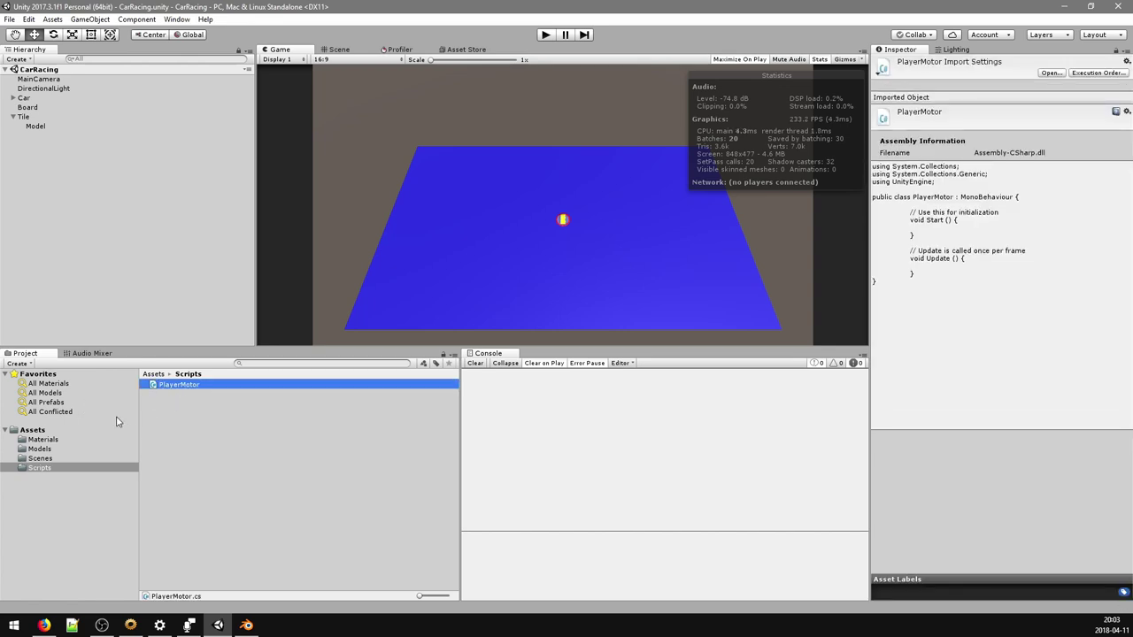
# - Open PlayerMotor.cs in Visual Studio, delete the Update and initialization comments, and save
pyautogui.doubleClick(176, 387)
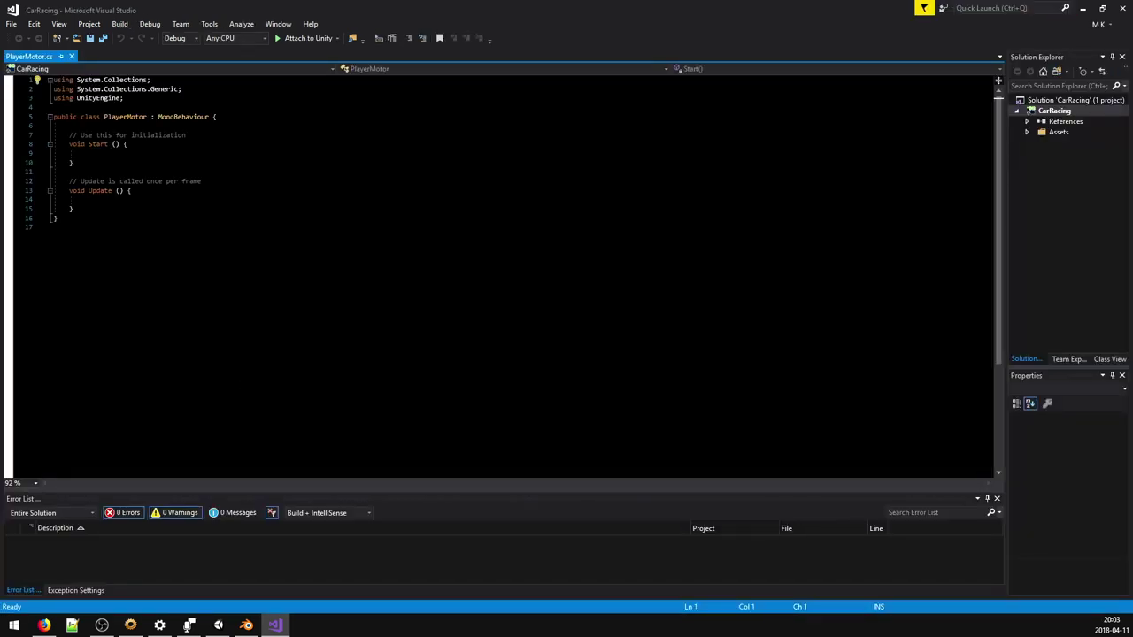
pyautogui.moveTo(202, 182); pyautogui.dragTo(13, 186)
pyautogui.press('BackSpace')
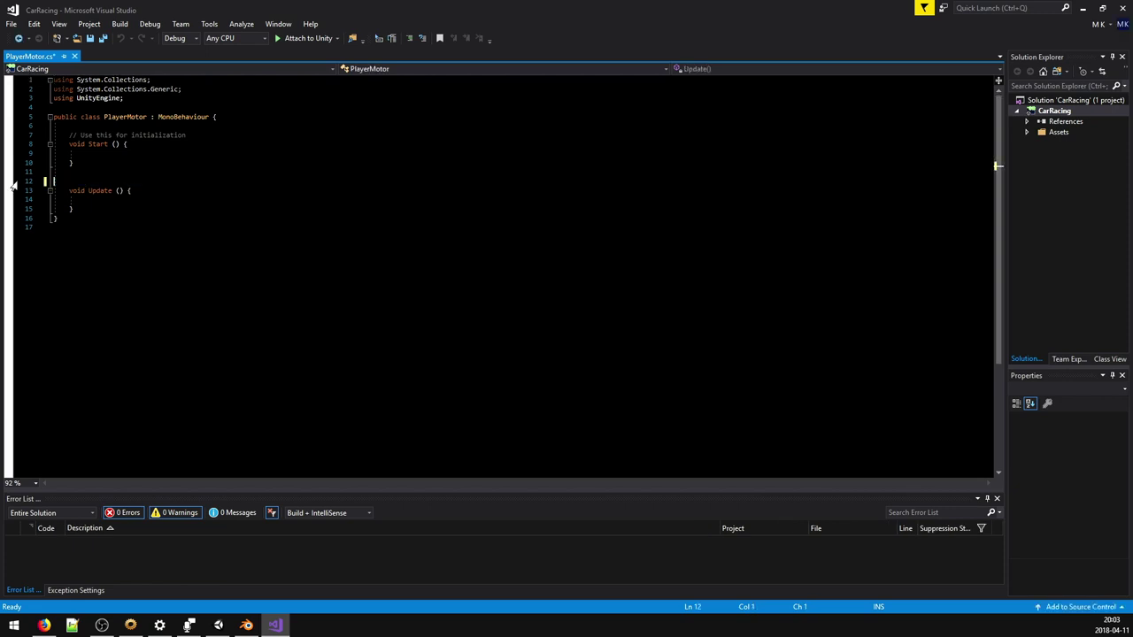
pyautogui.press('BackSpace')
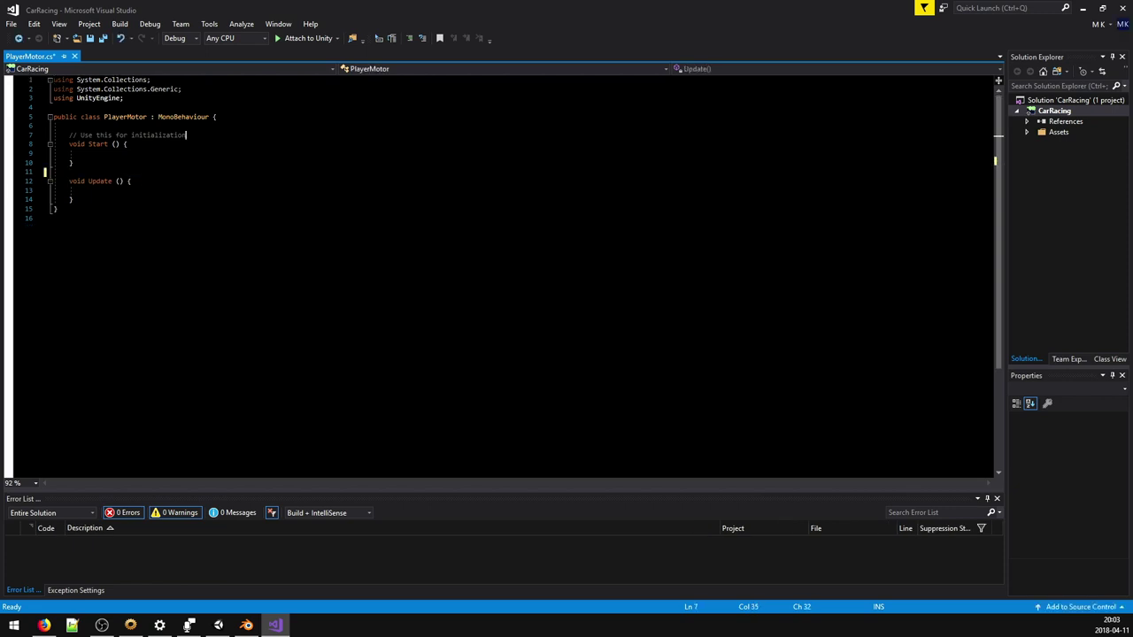
pyautogui.moveTo(186, 135); pyautogui.dragTo(53, 134)
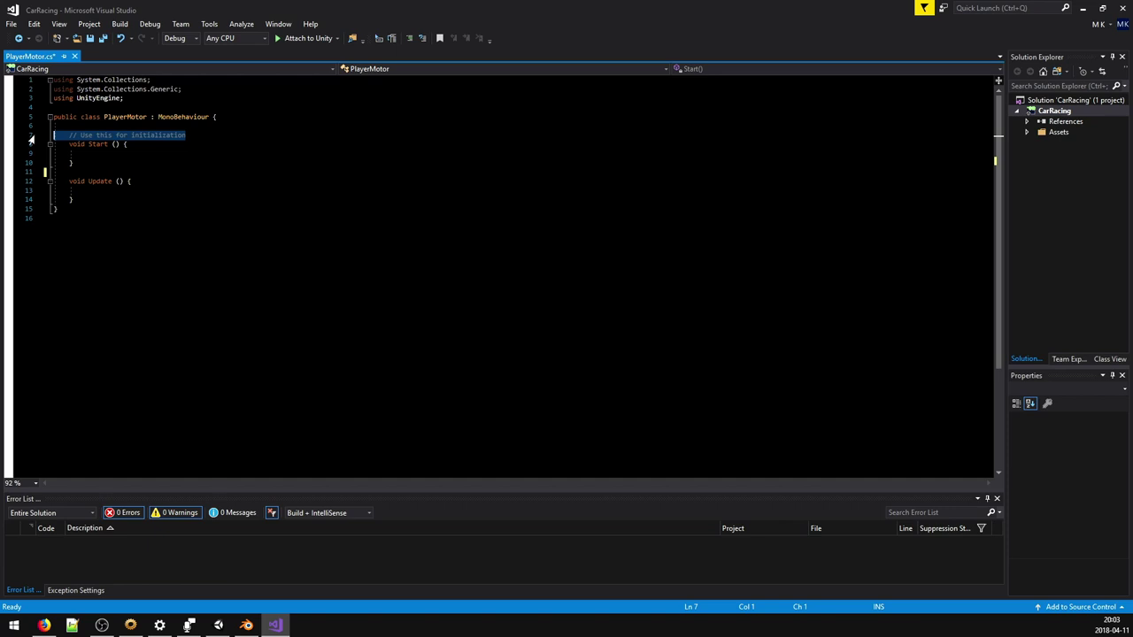
pyautogui.press('BackSpace')
pyautogui.press('BackSpace')
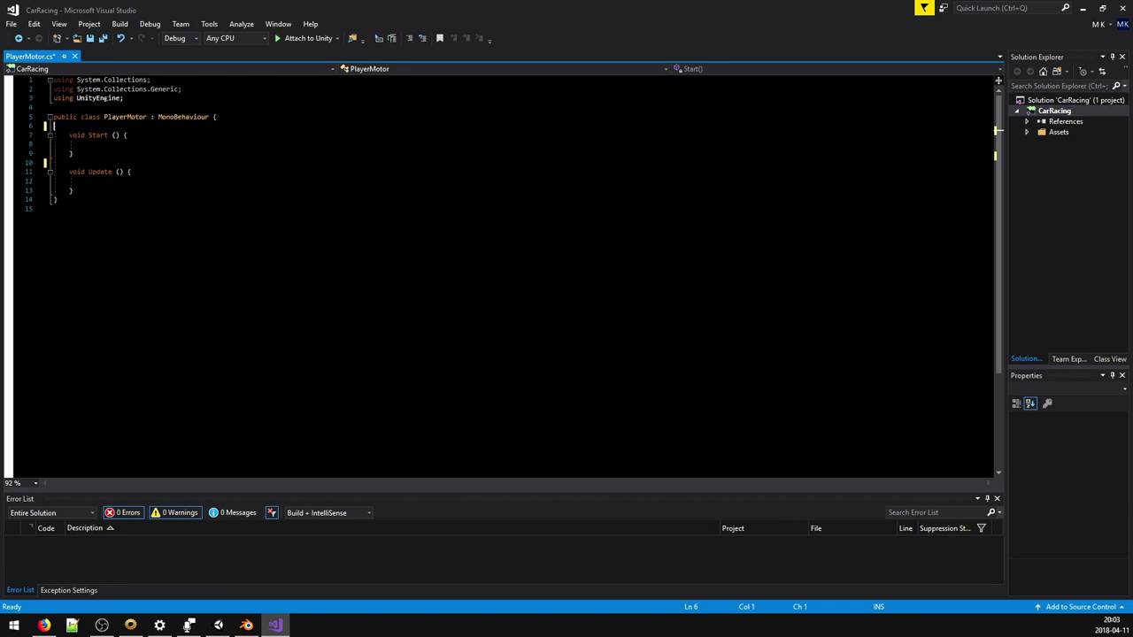
pyautogui.click(103, 38)
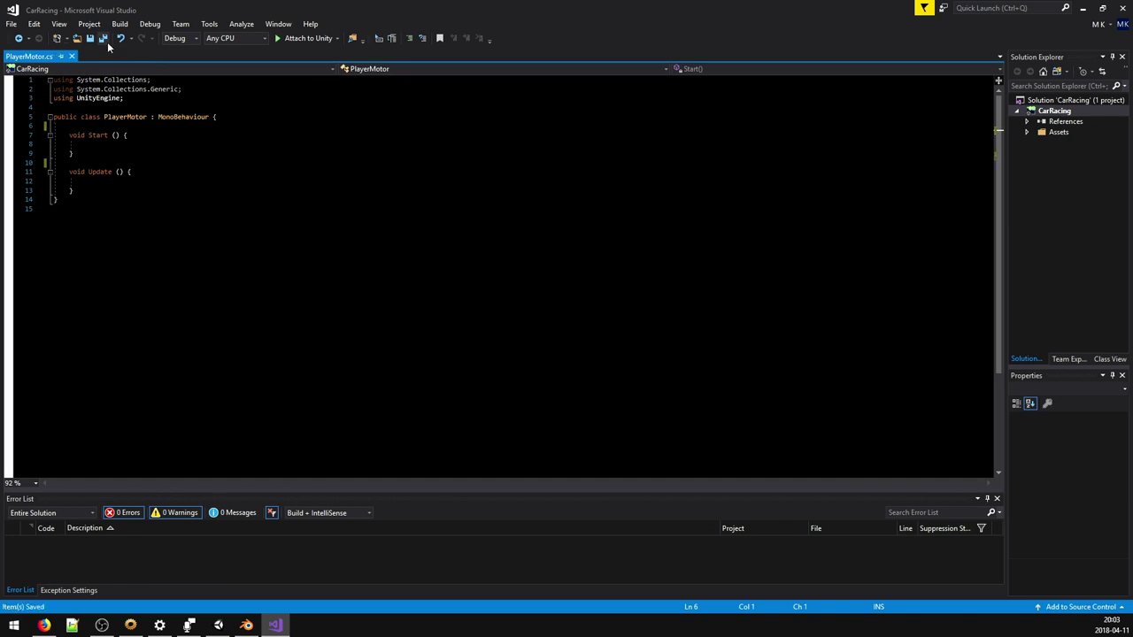